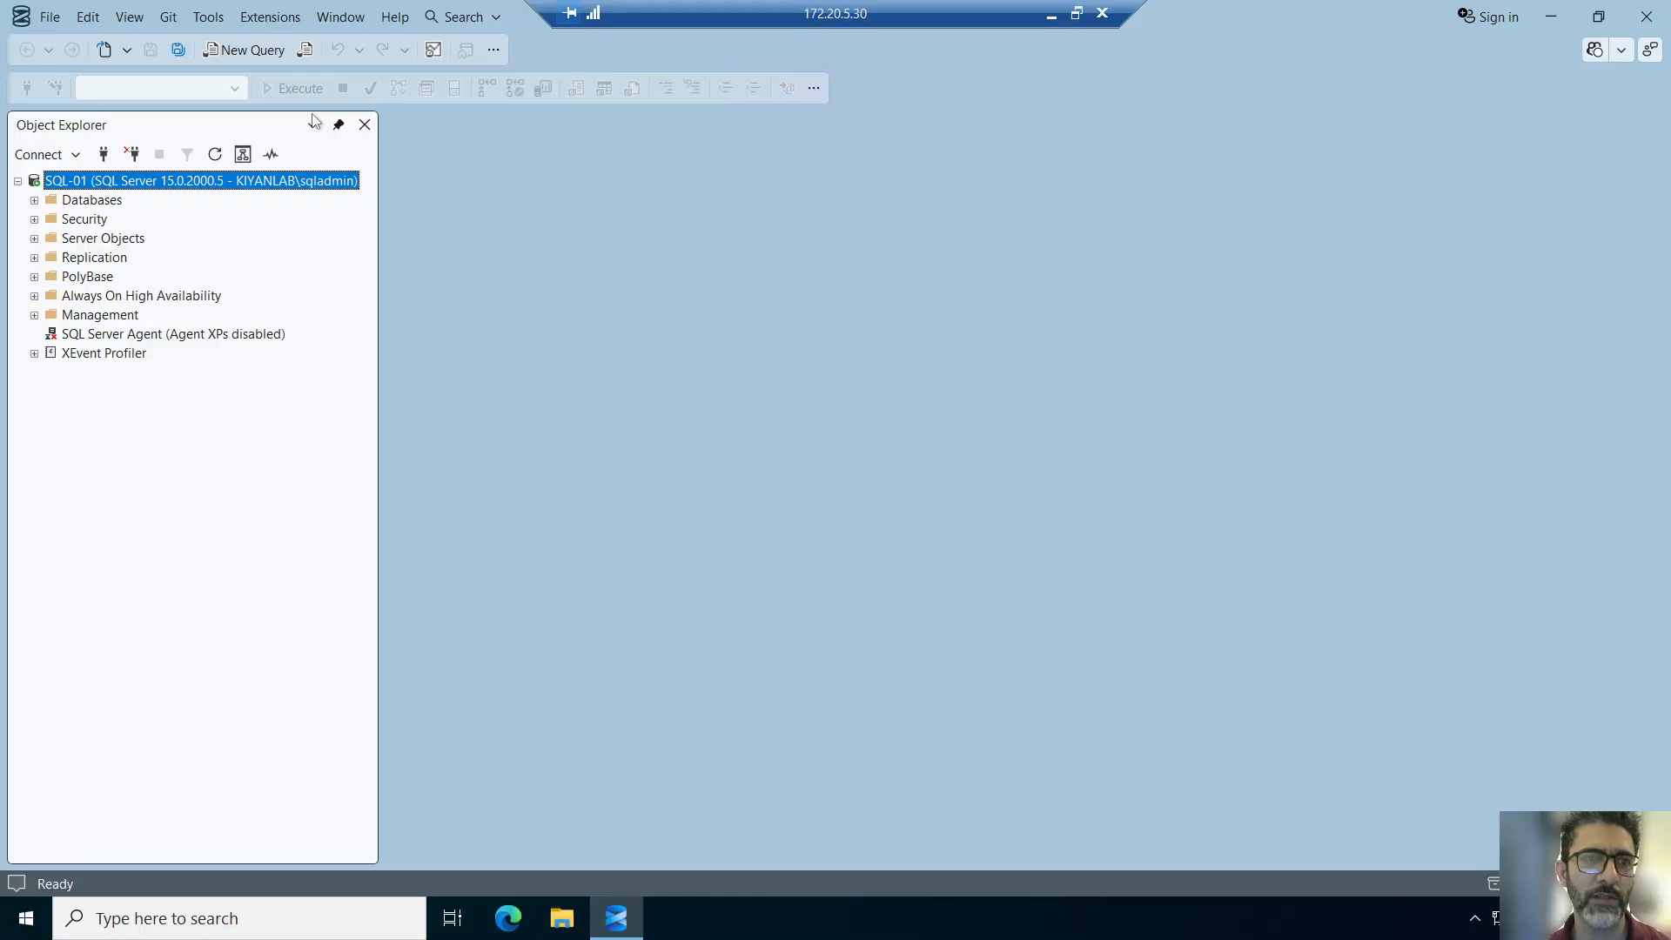
# - Expand the SQL-01 Databases folder, then check the Veritas NetBackup Client entry among the server's installed programs
pyautogui.click(34, 200)
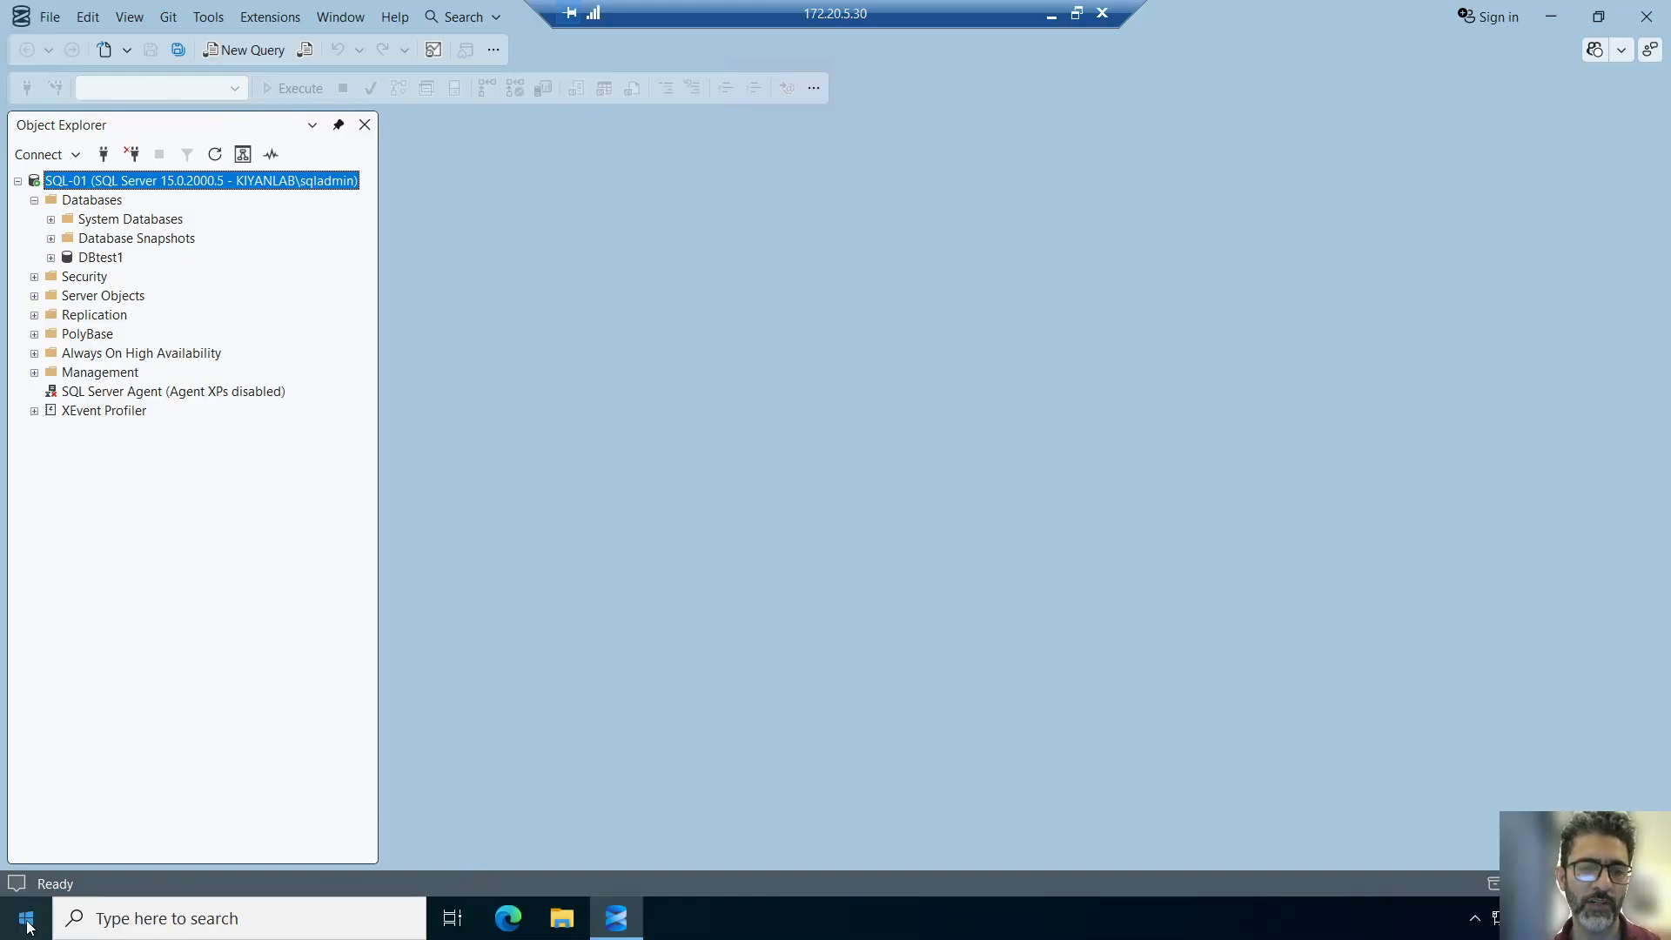
pyautogui.click(174, 919)
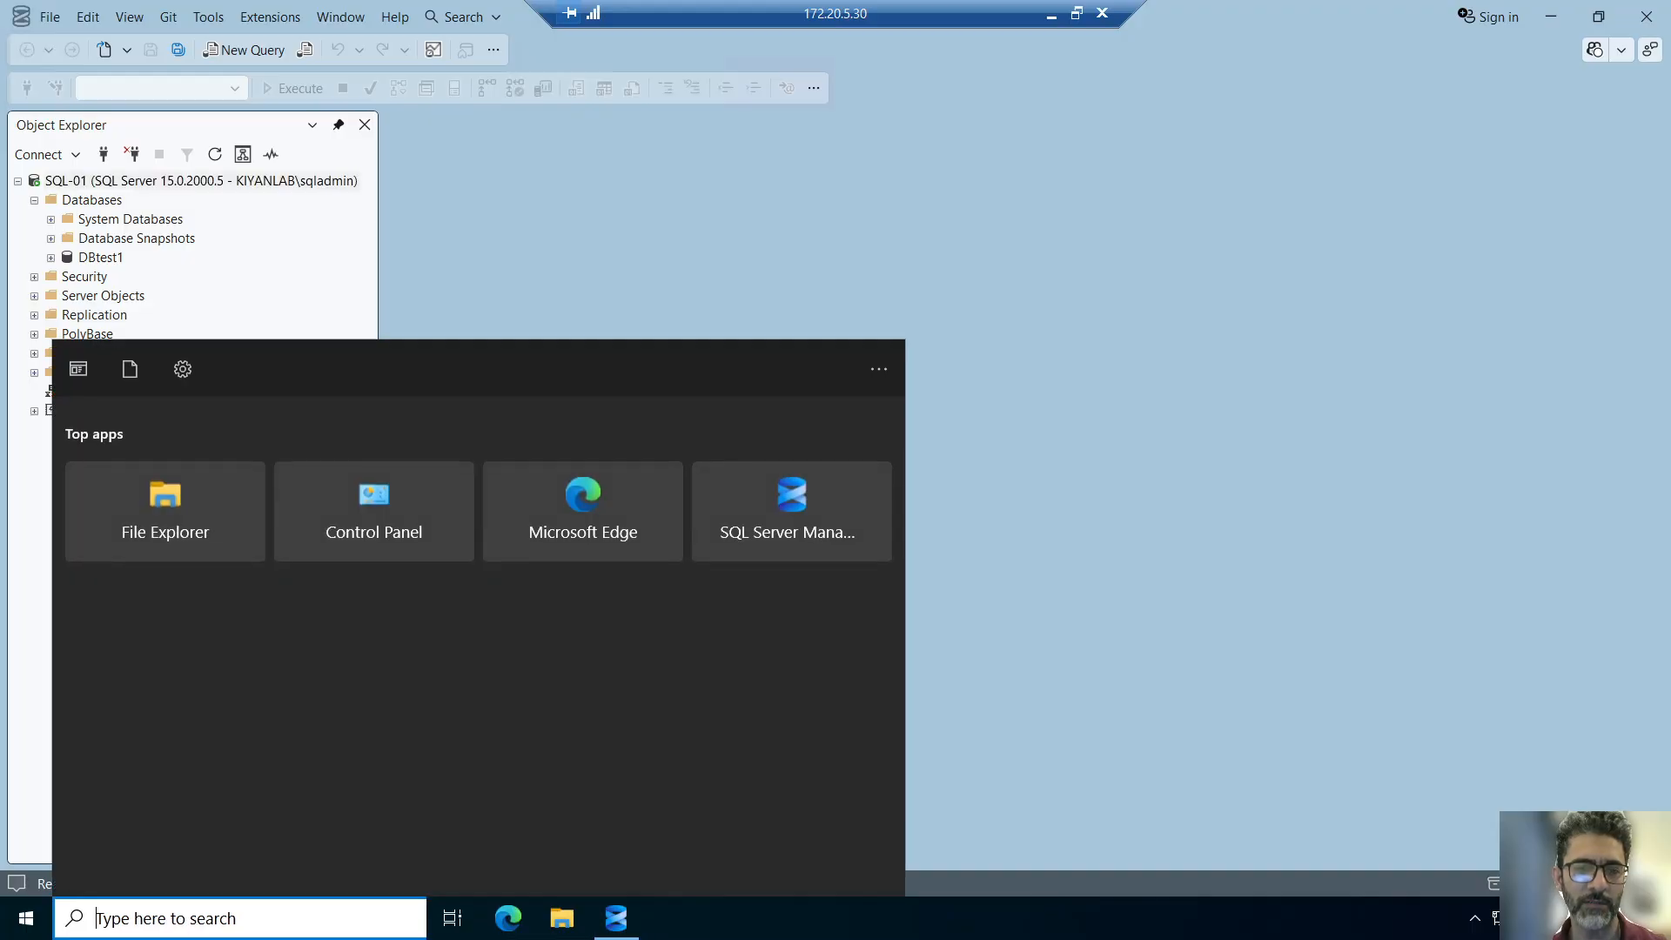
pyautogui.click(369, 557)
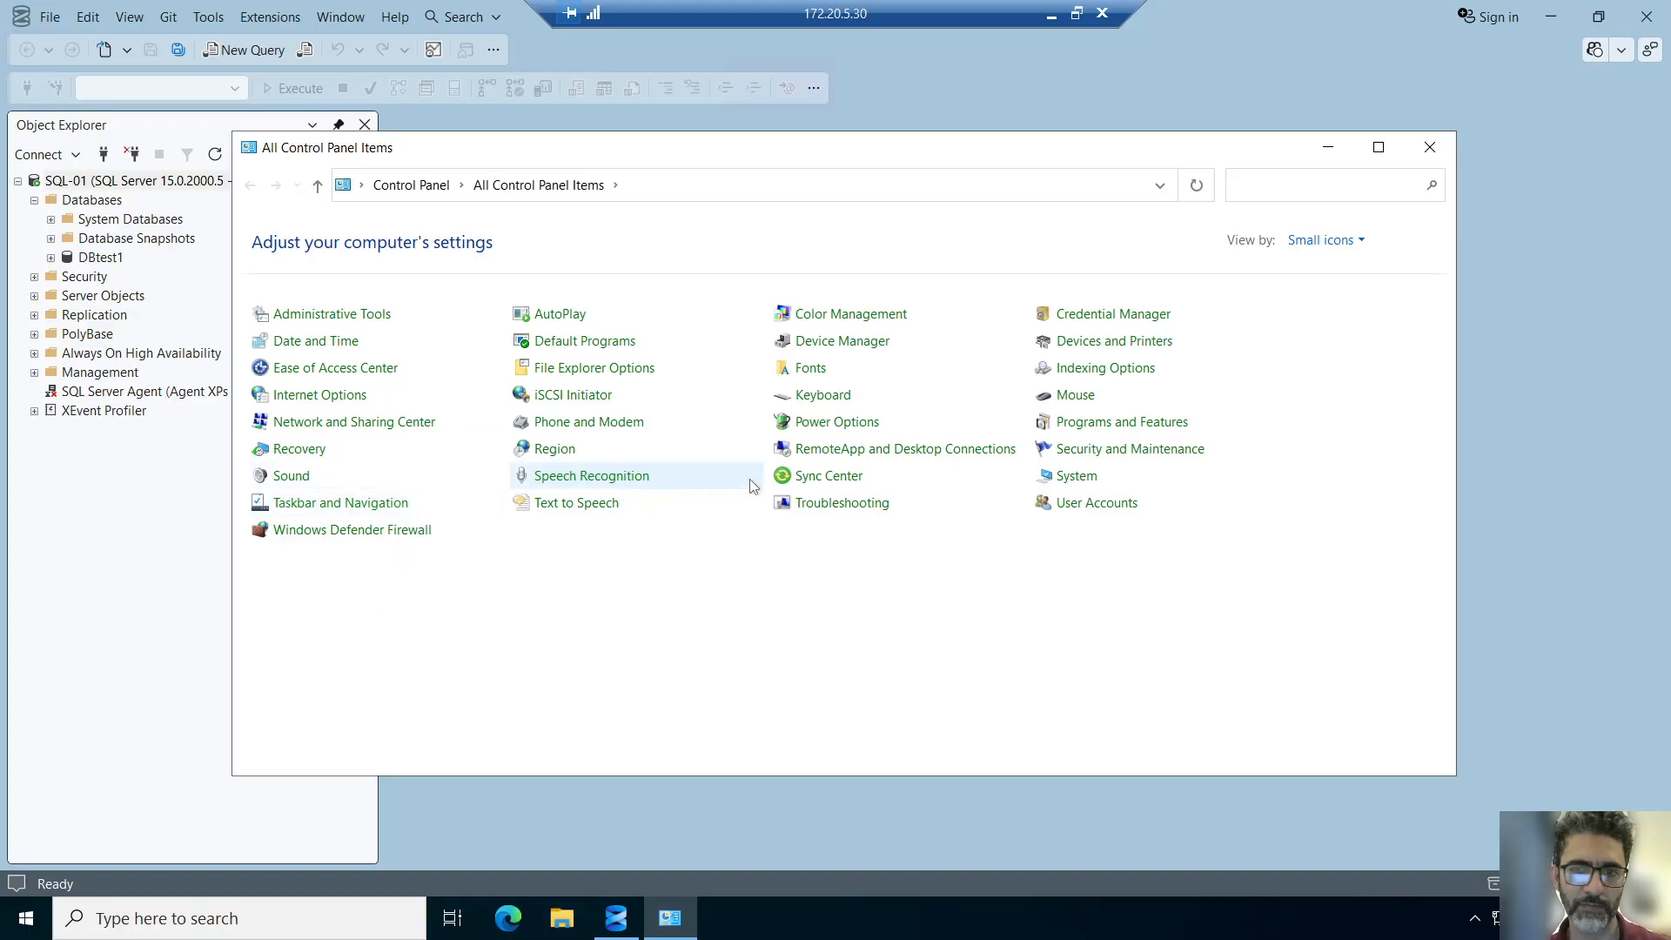
pyautogui.click(1101, 430)
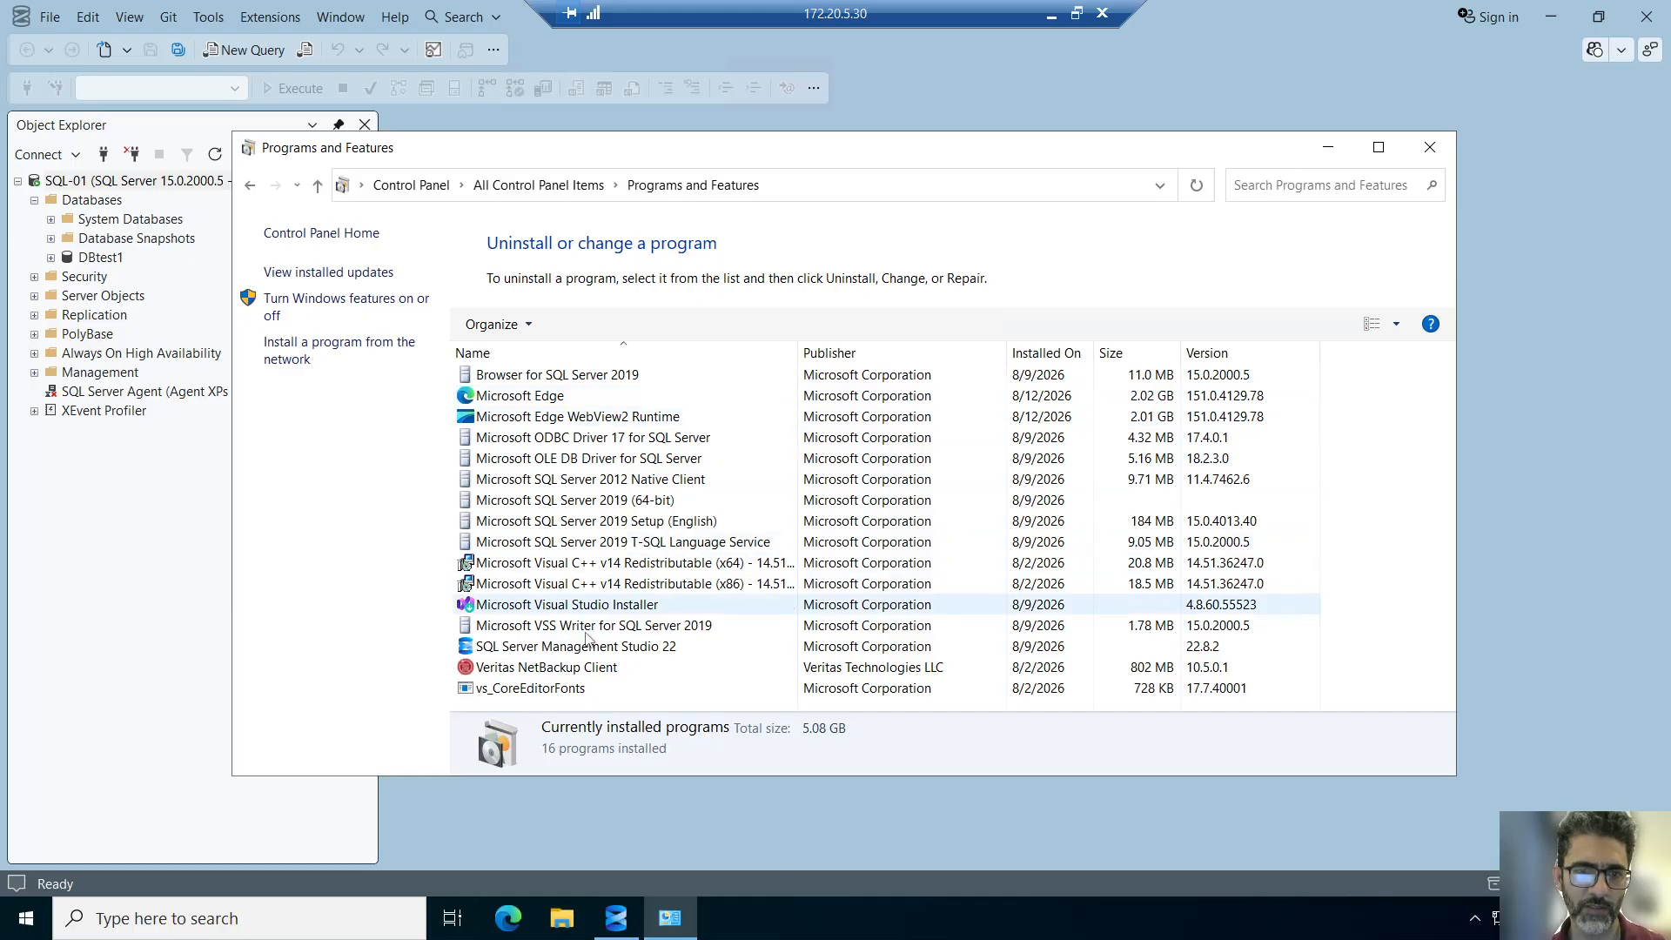
pyautogui.click(503, 670)
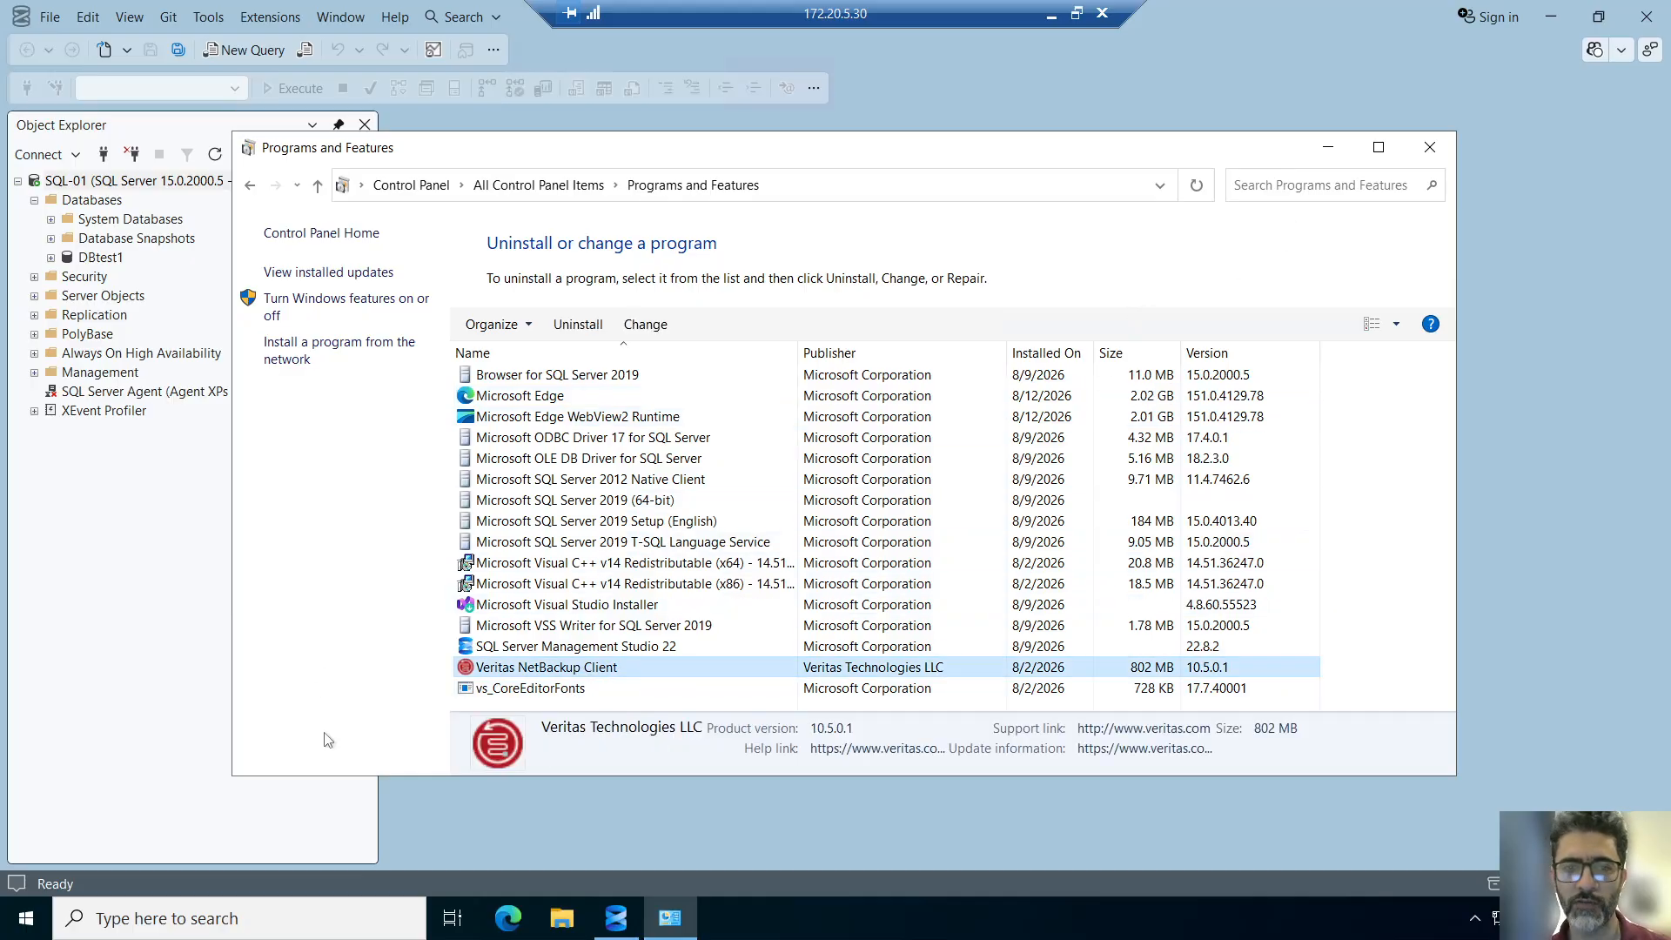
pyautogui.click(1430, 147)
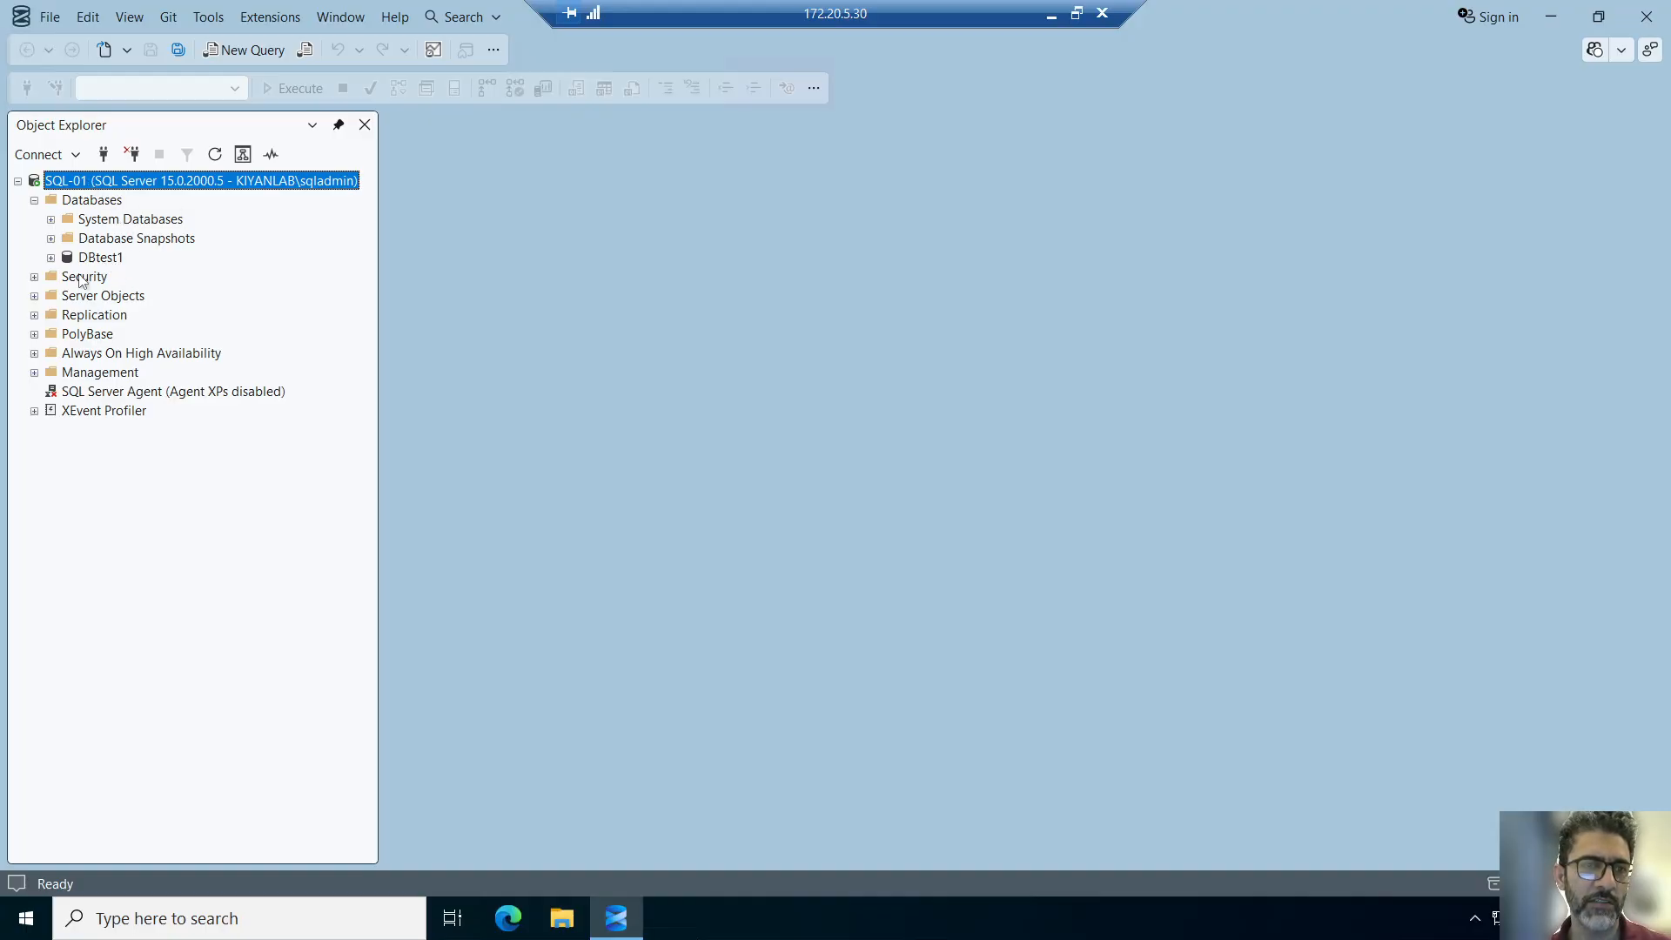
# - Review the server roles of the KIYANLAB\sqladmin login under the instance's Security logins, leaving its properties unchanged
pyautogui.click(34, 277)
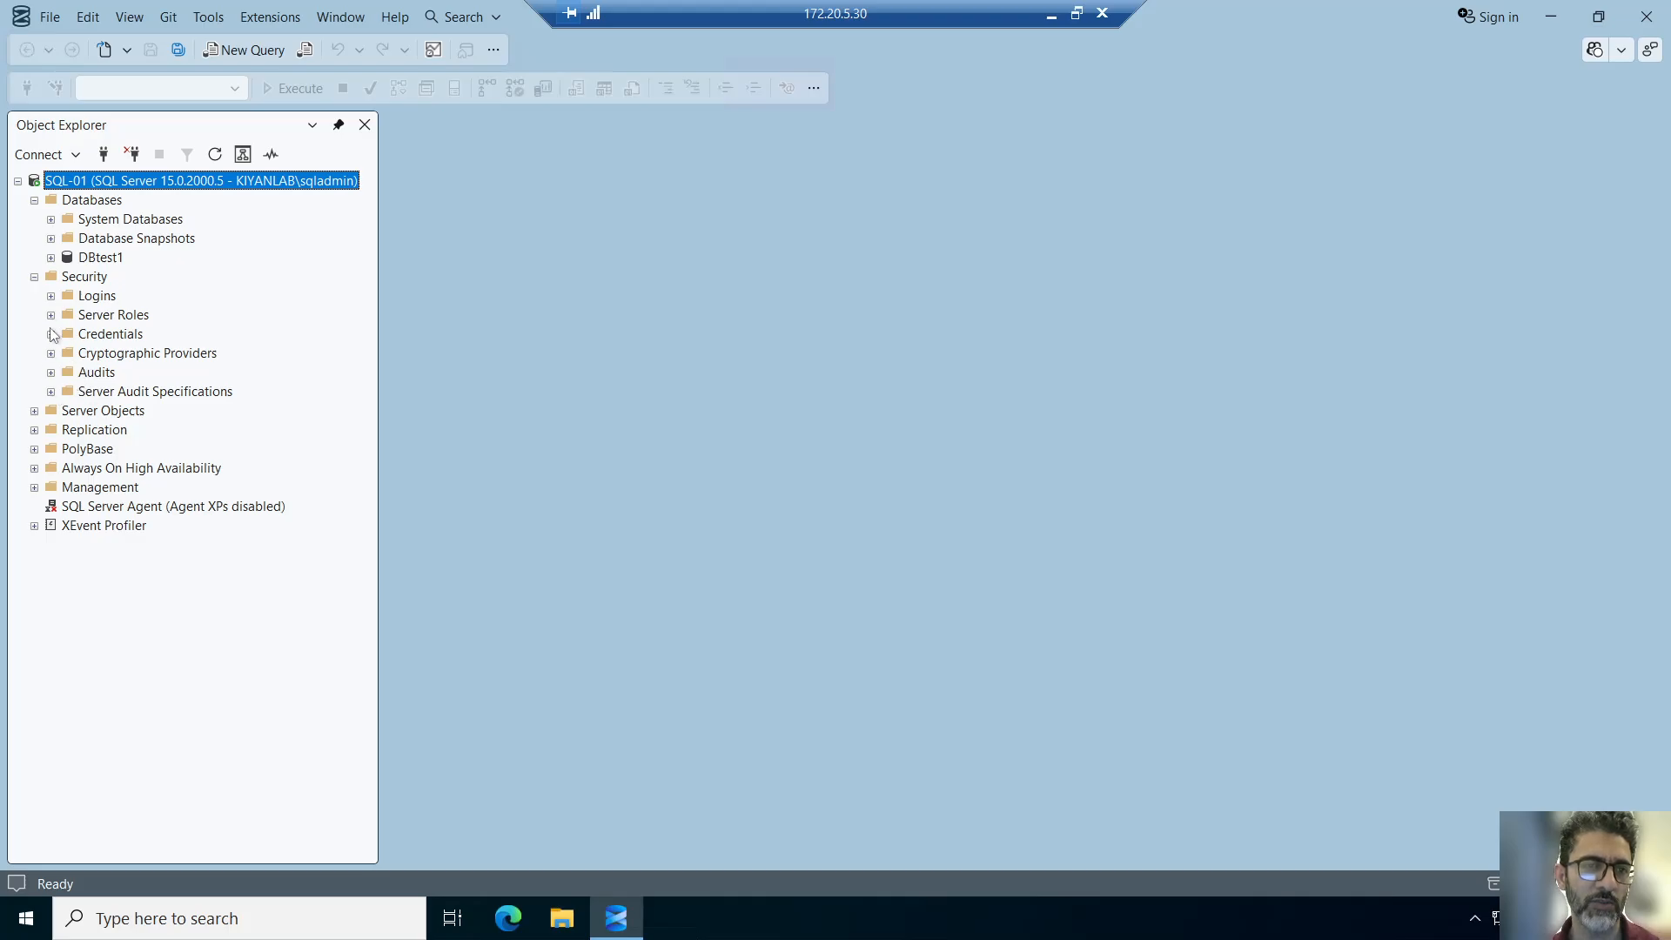
pyautogui.click(51, 296)
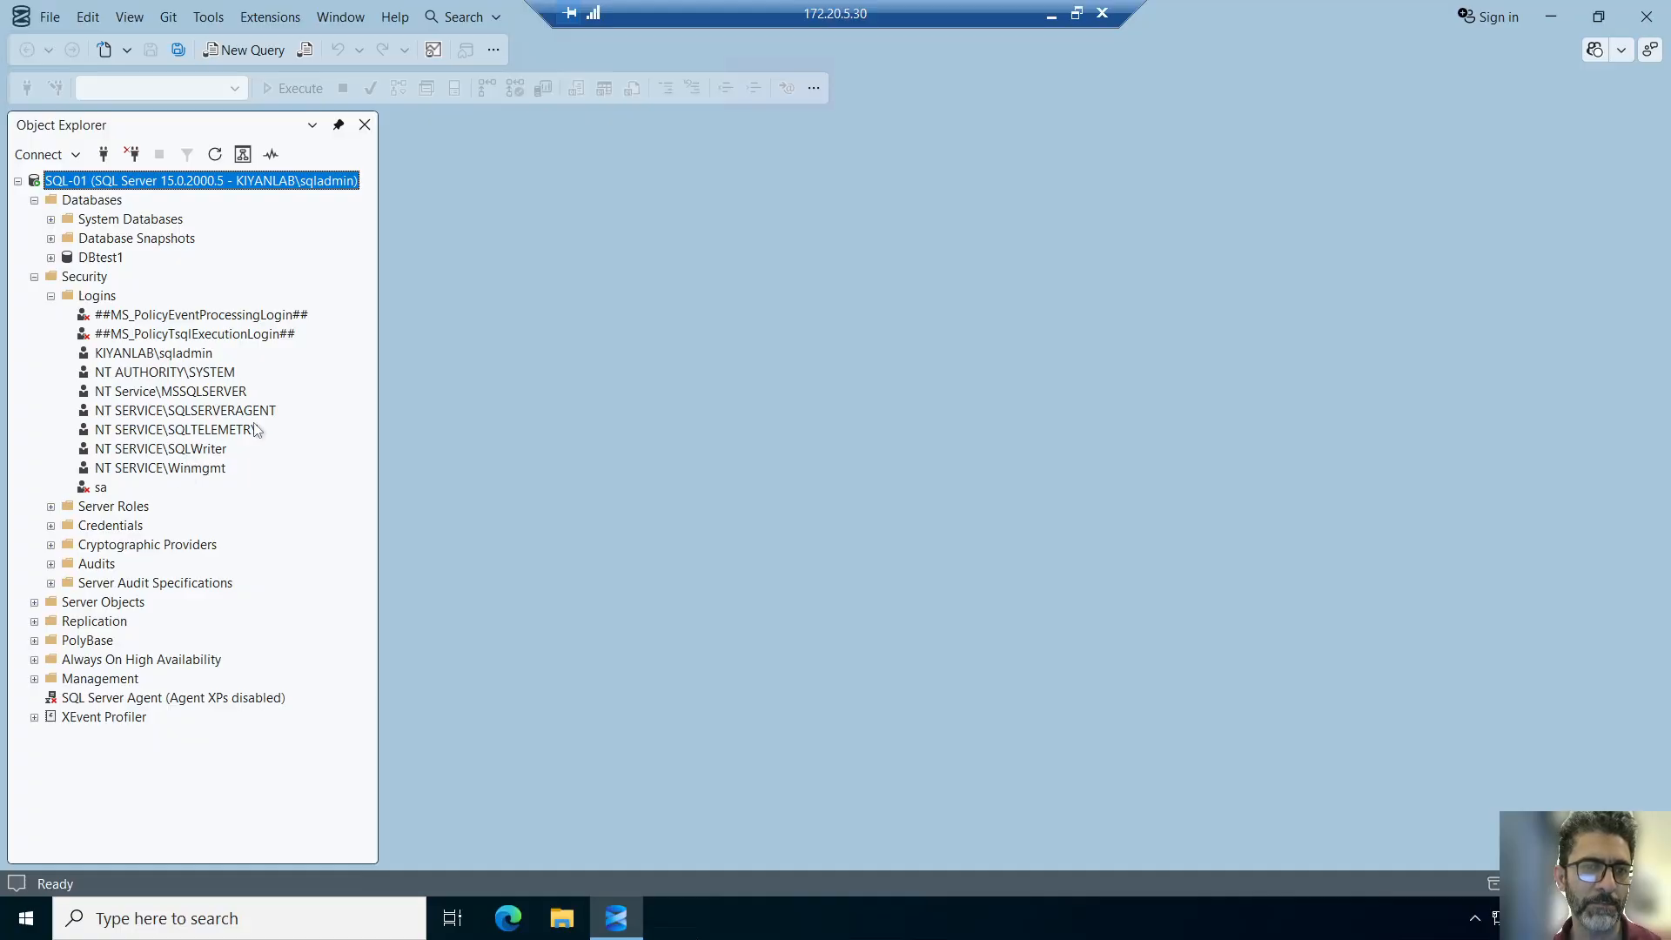
pyautogui.click(174, 355)
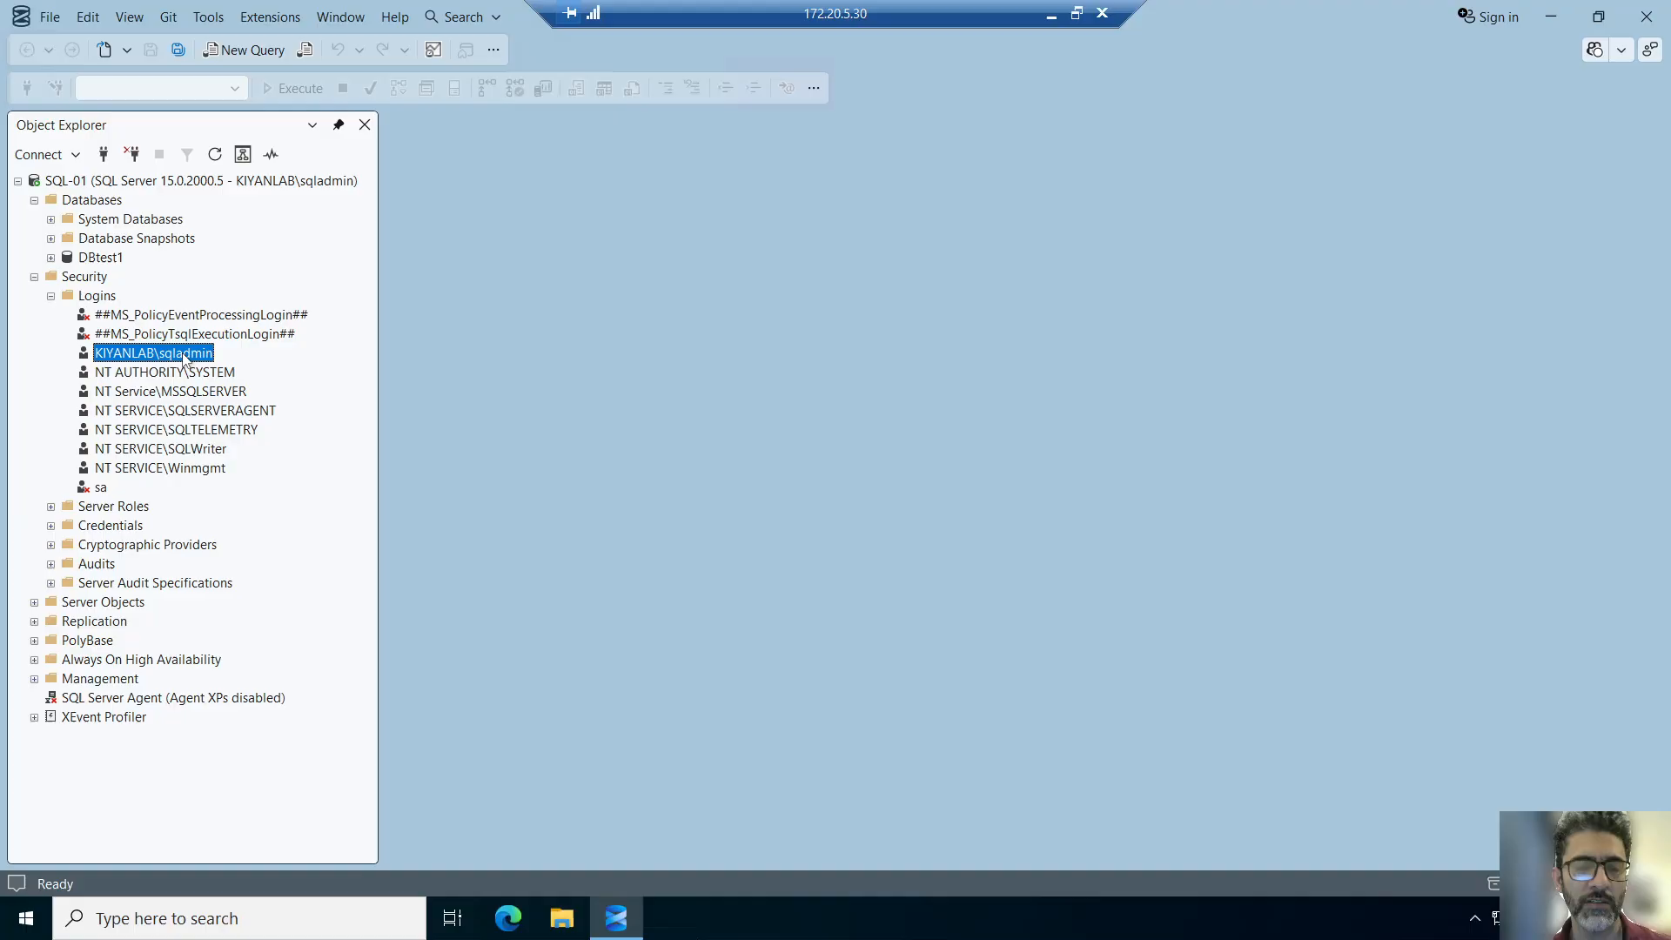
pyautogui.doubleClick(143, 353)
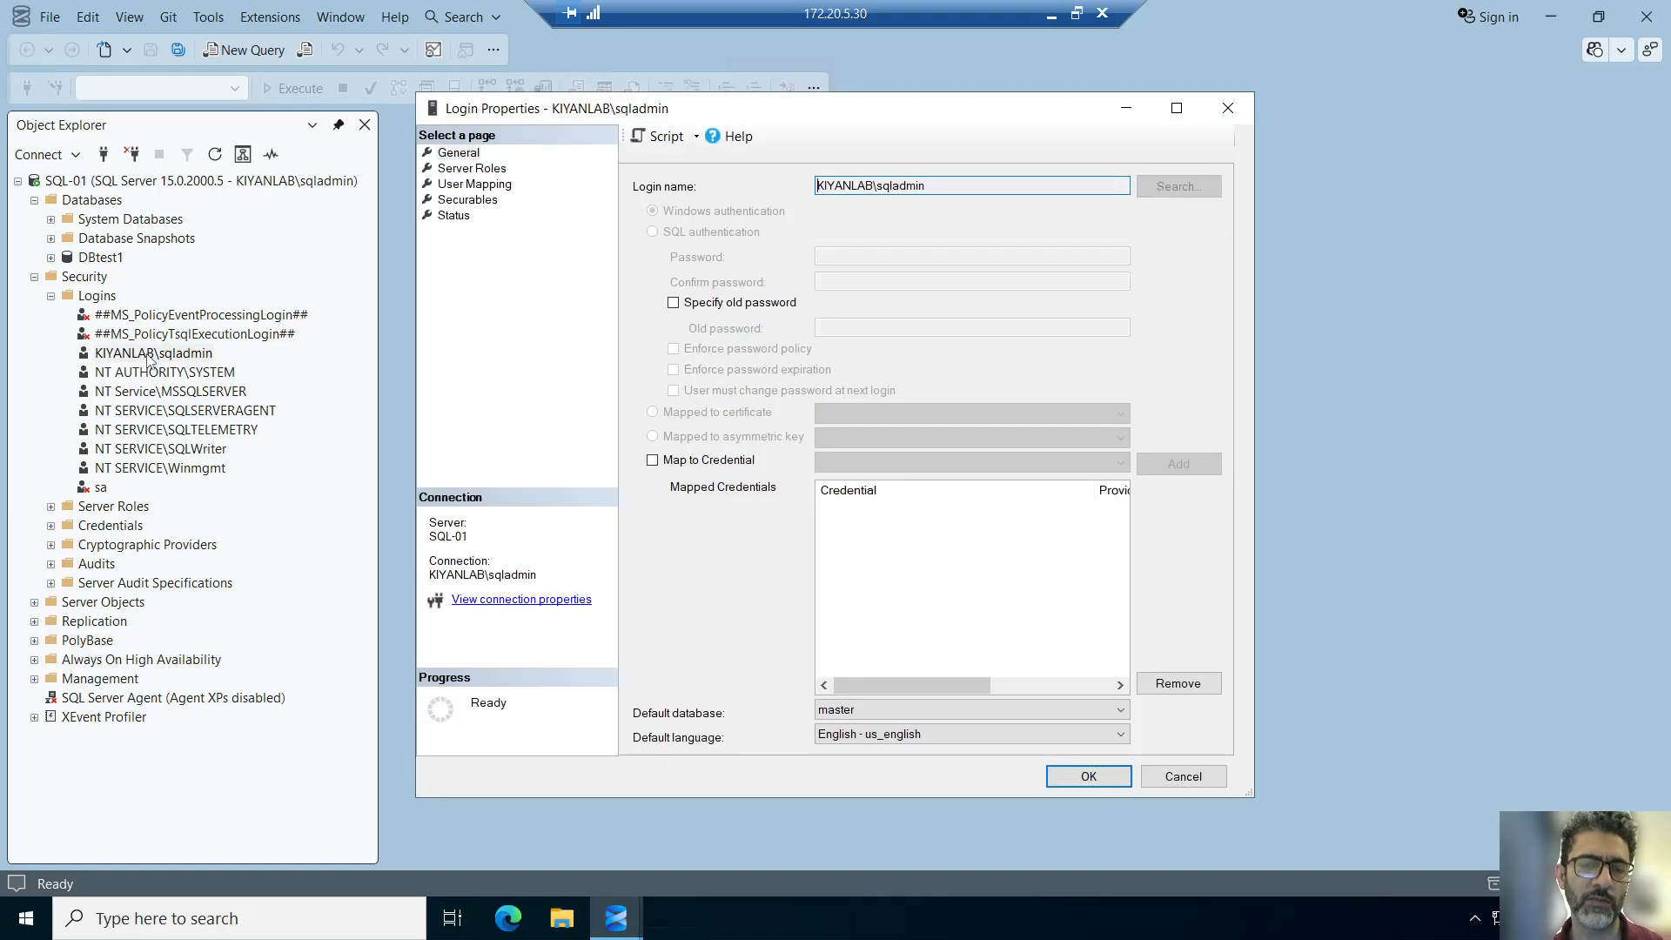
pyautogui.click(469, 172)
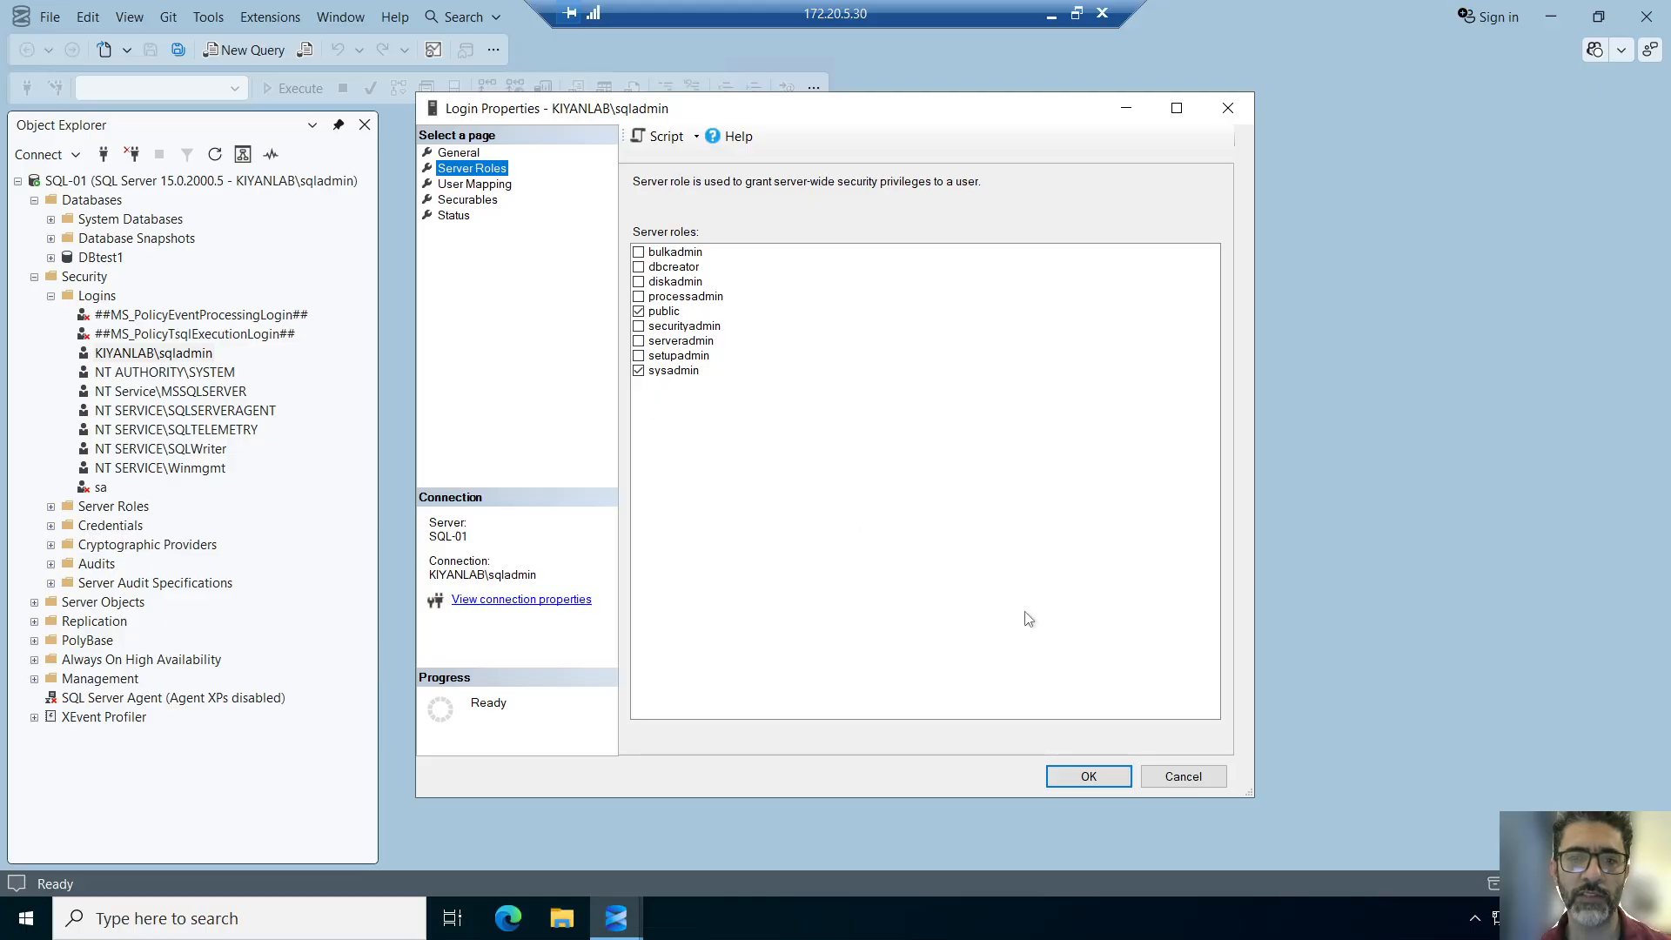
pyautogui.click(1185, 776)
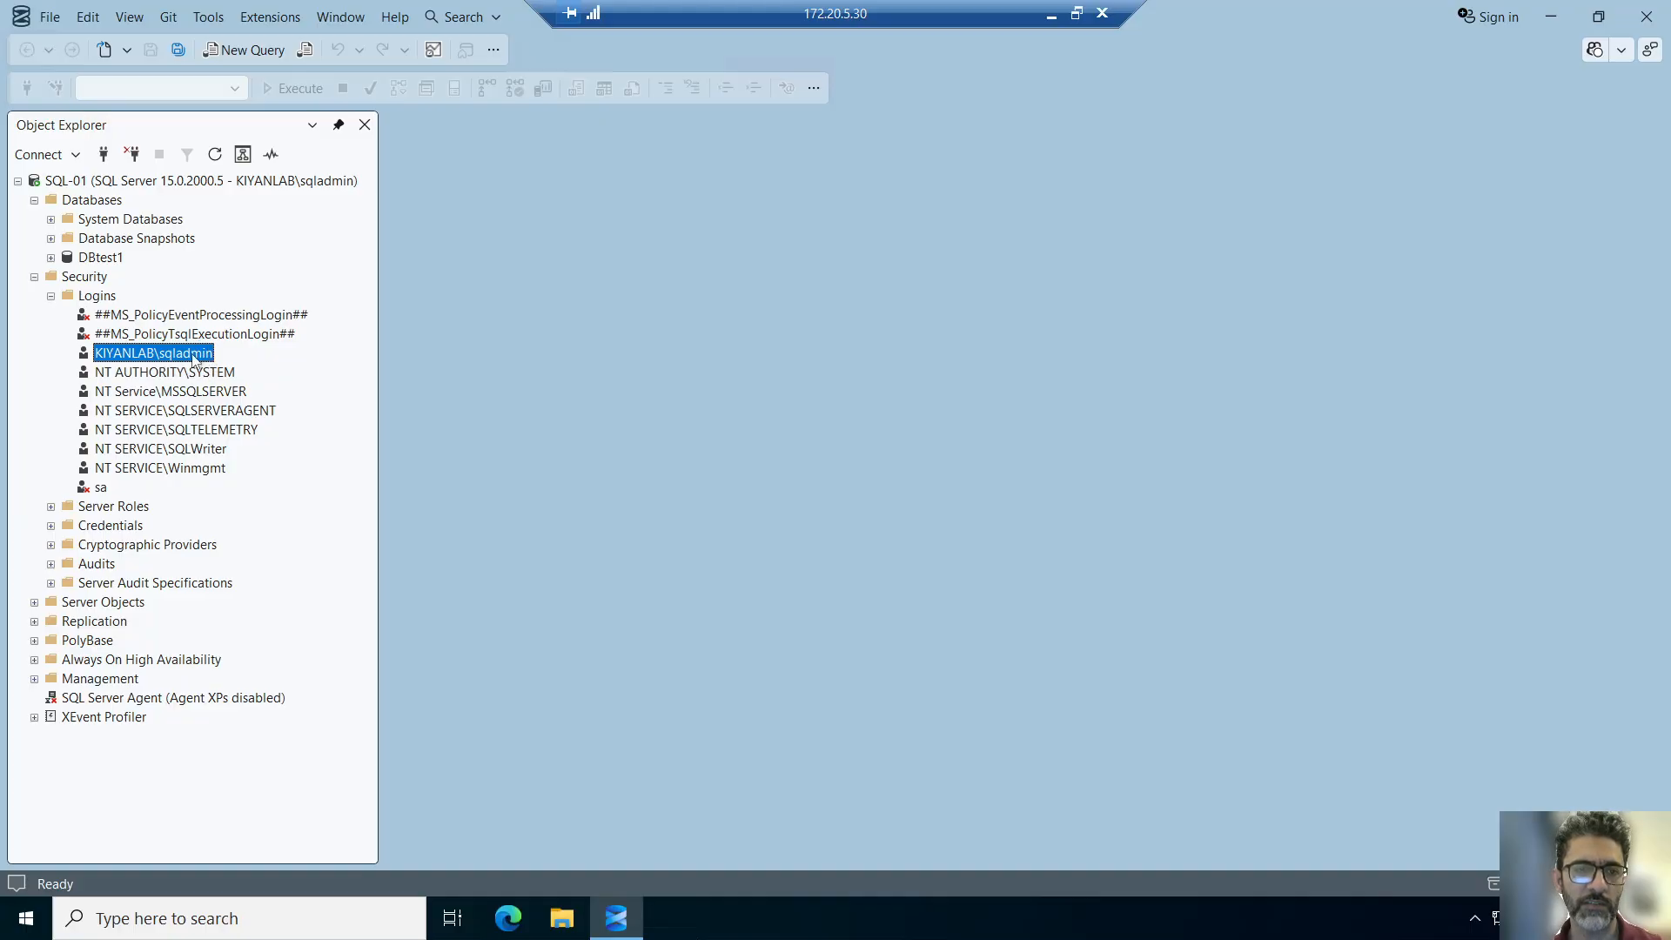
# - Check the members of the local Administrators group in Computer Management, then close the console
pyautogui.rightClick(50, 912)
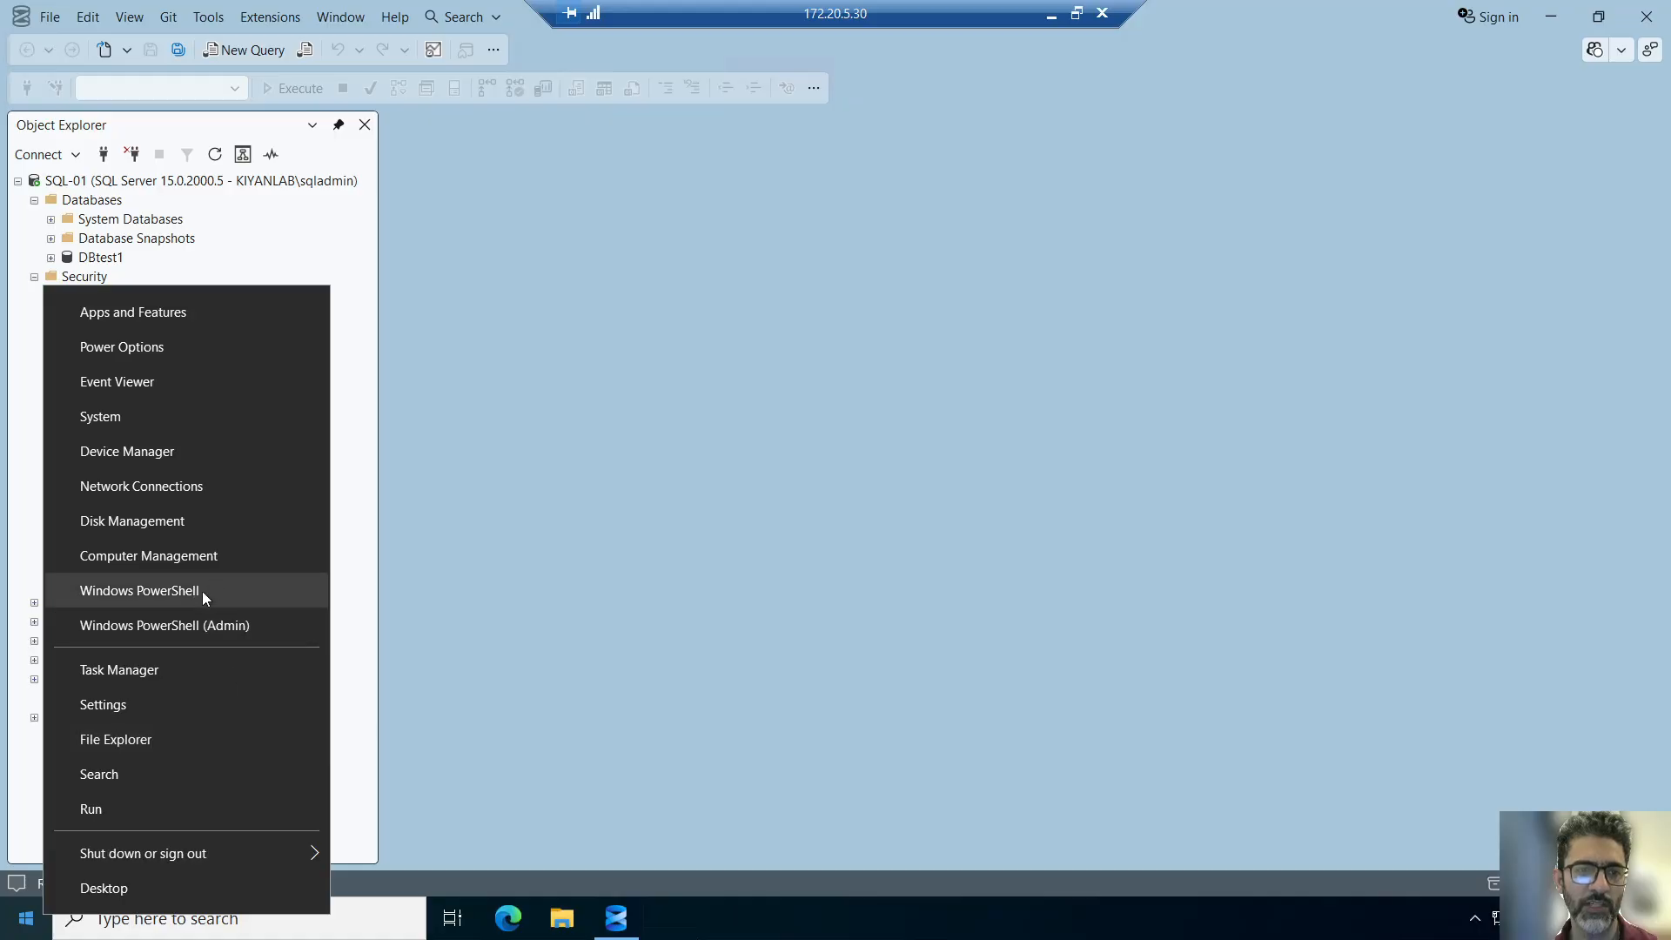
pyautogui.click(217, 558)
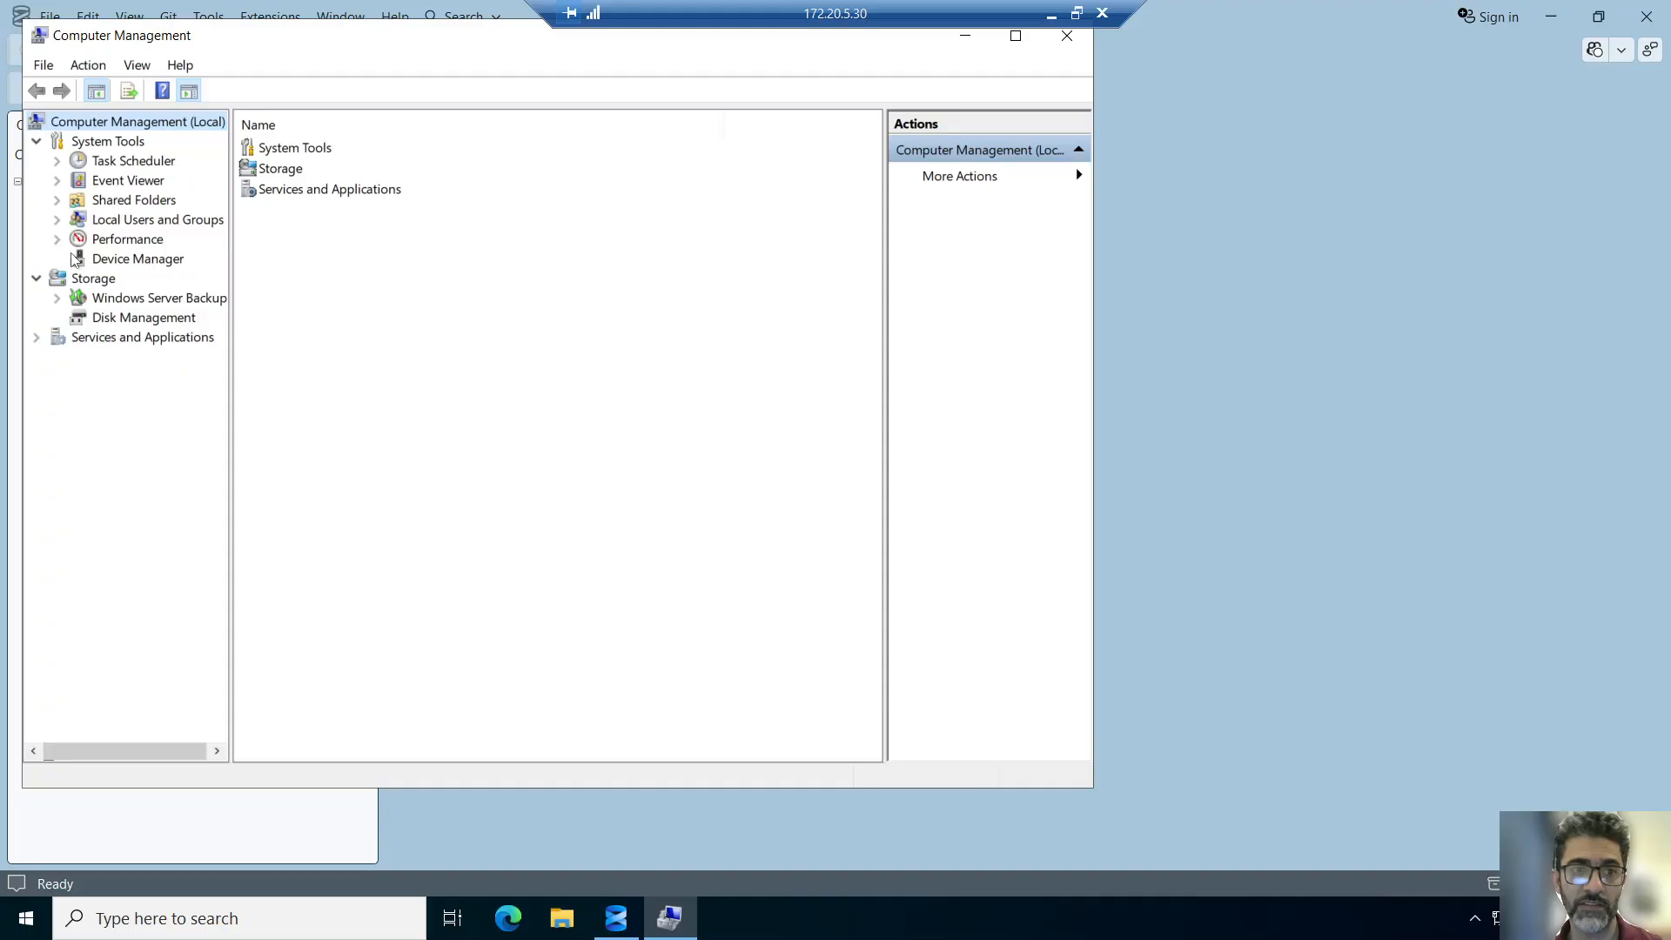
pyautogui.click(57, 220)
pyautogui.click(133, 259)
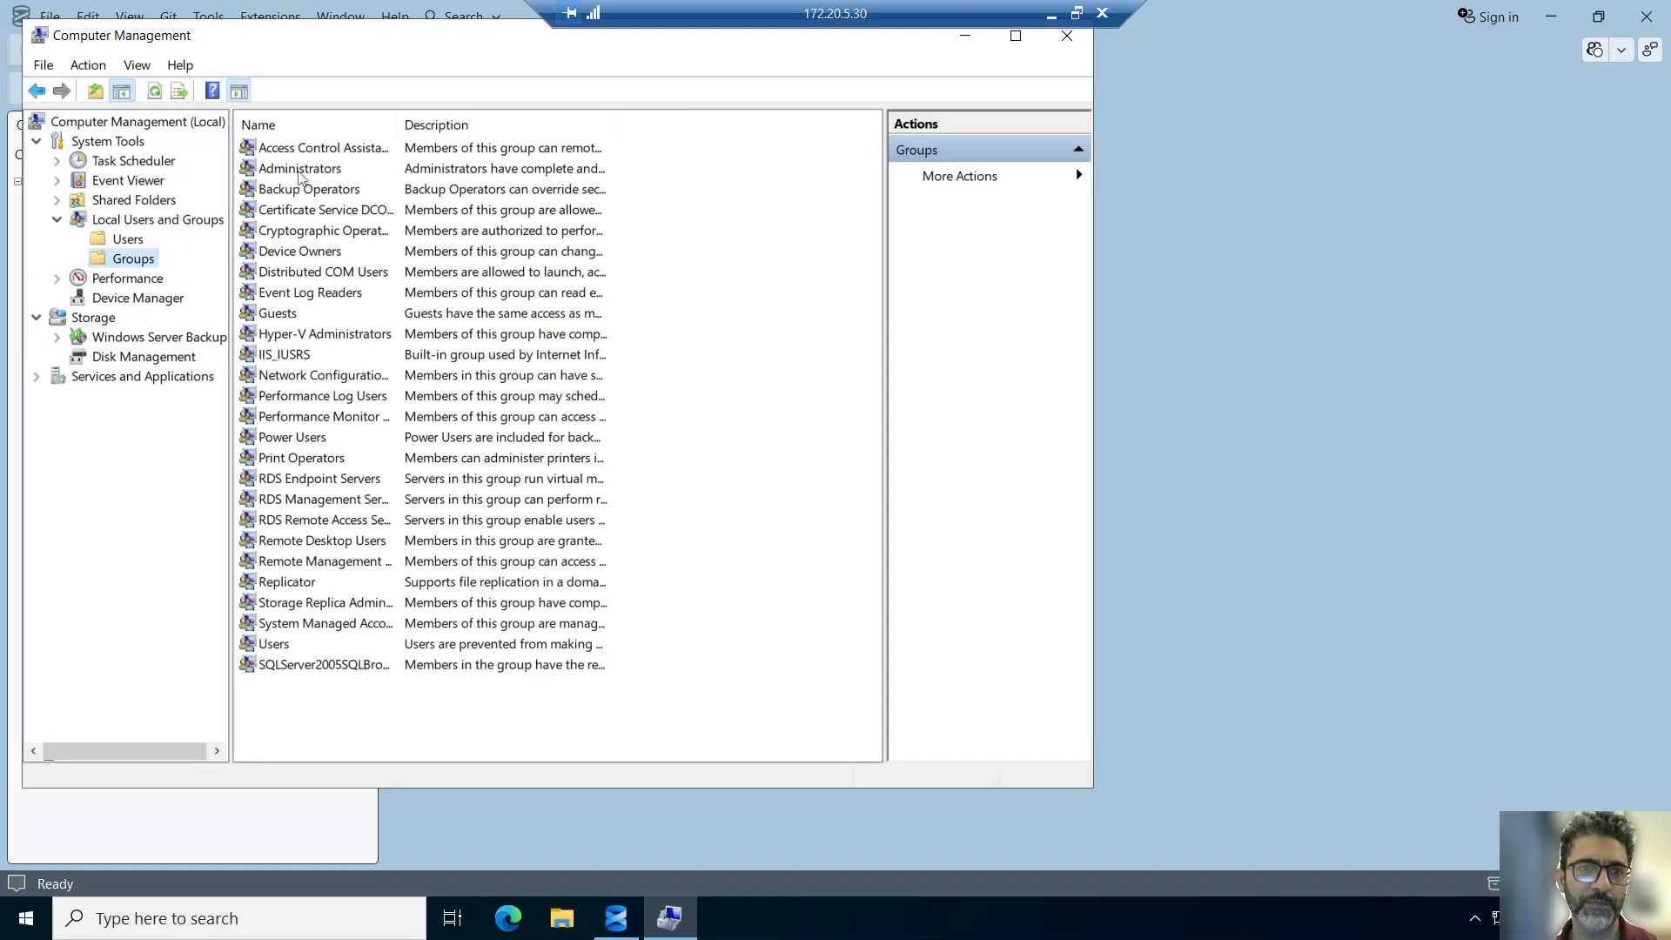
pyautogui.doubleClick(299, 170)
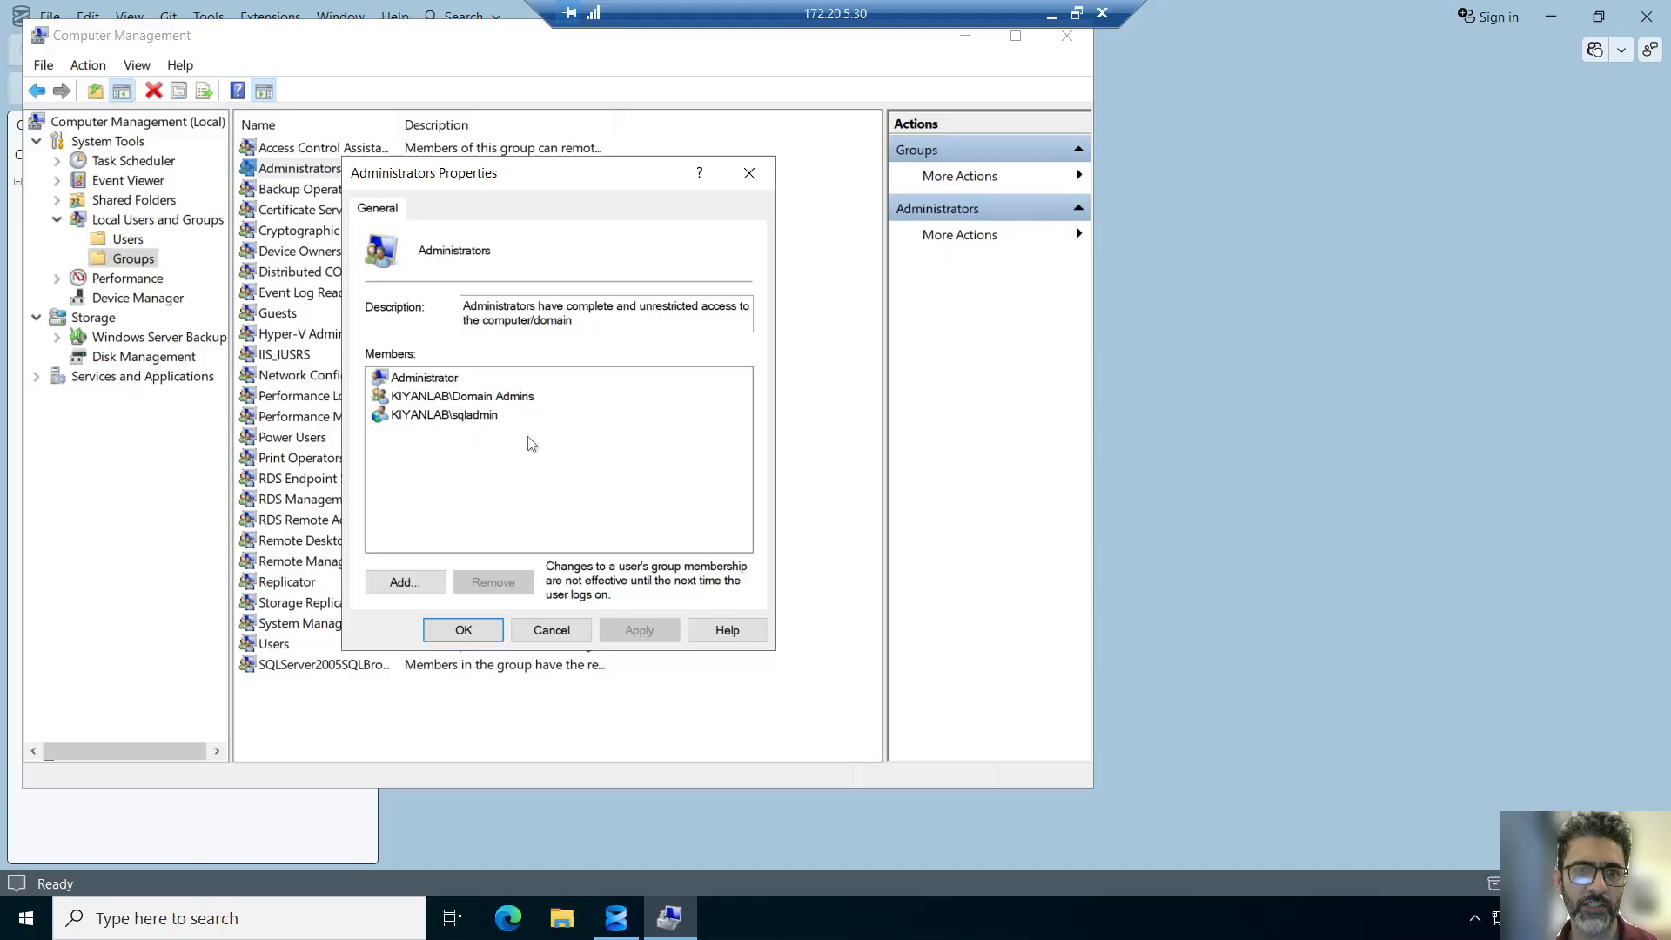
pyautogui.click(551, 628)
pyautogui.click(1067, 35)
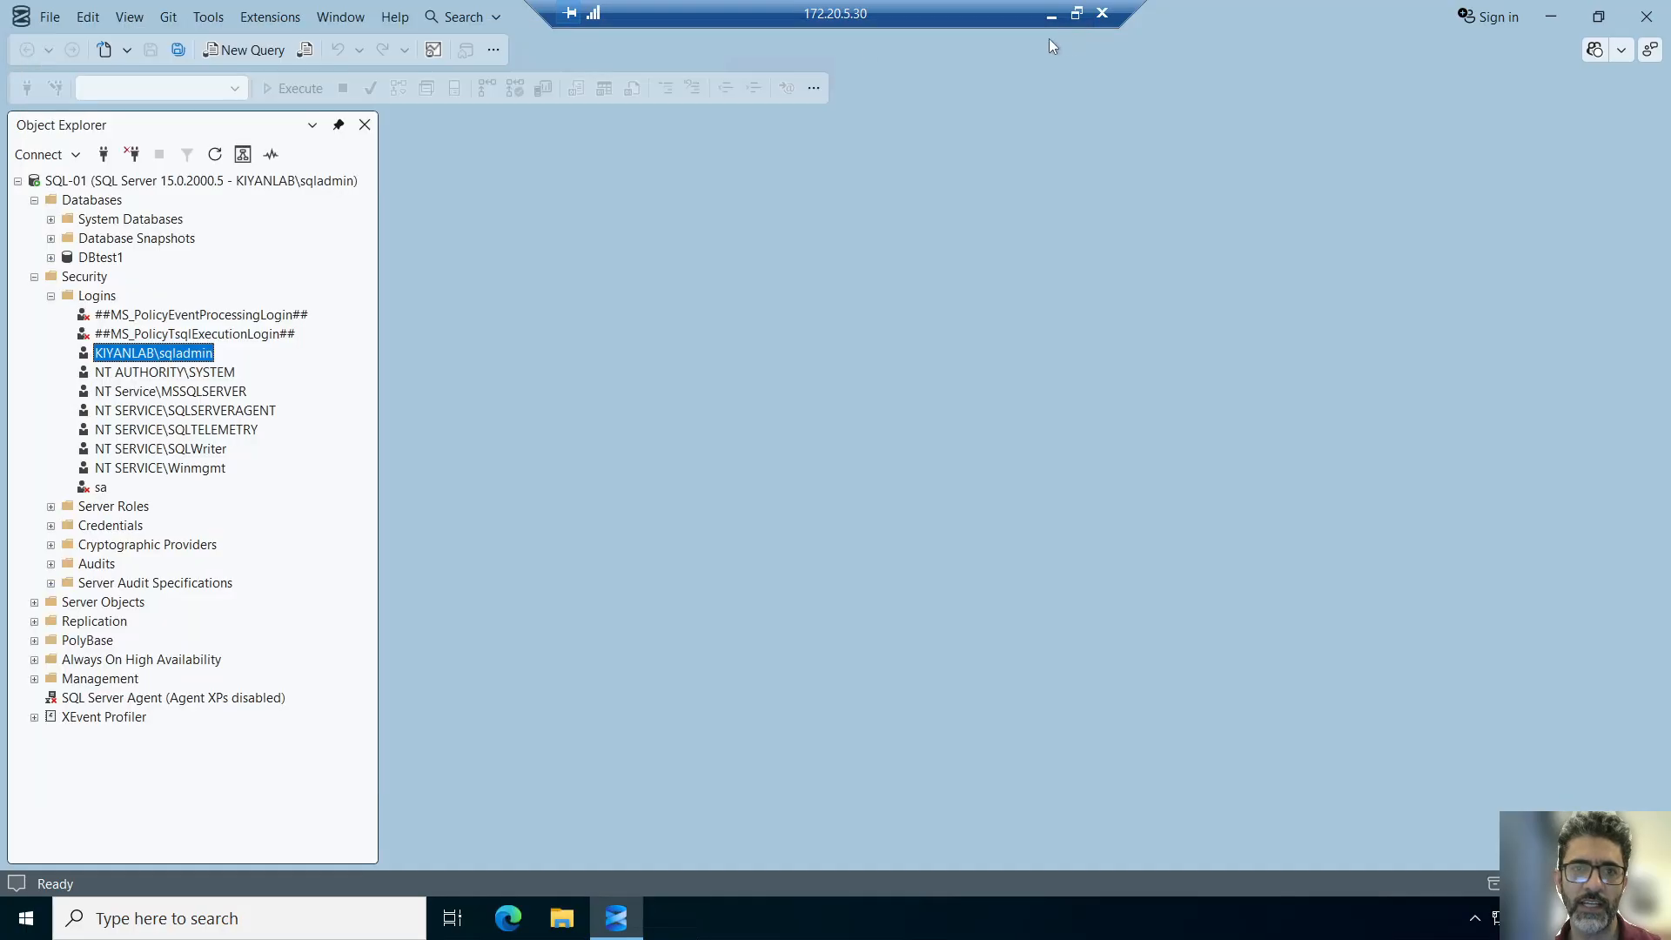
# - Open the Windows Services console by running services.msc
pyautogui.rightClick(26, 918)
pyautogui.click(117, 827)
pyautogui.write('s')
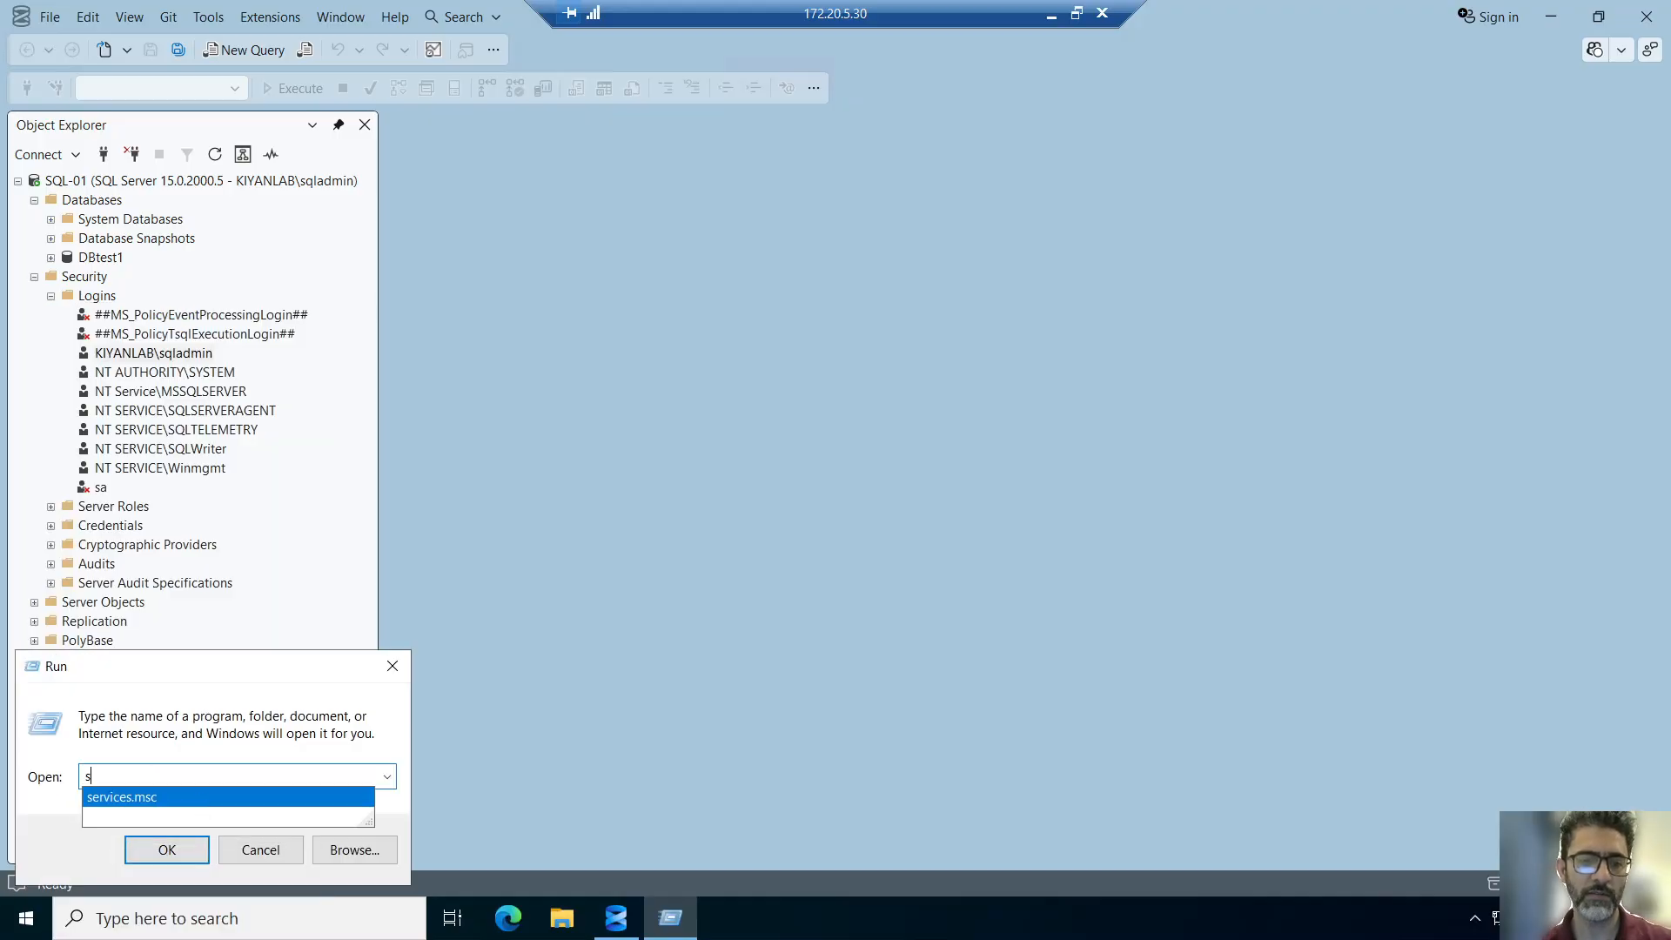
pyautogui.write('ervcies.')
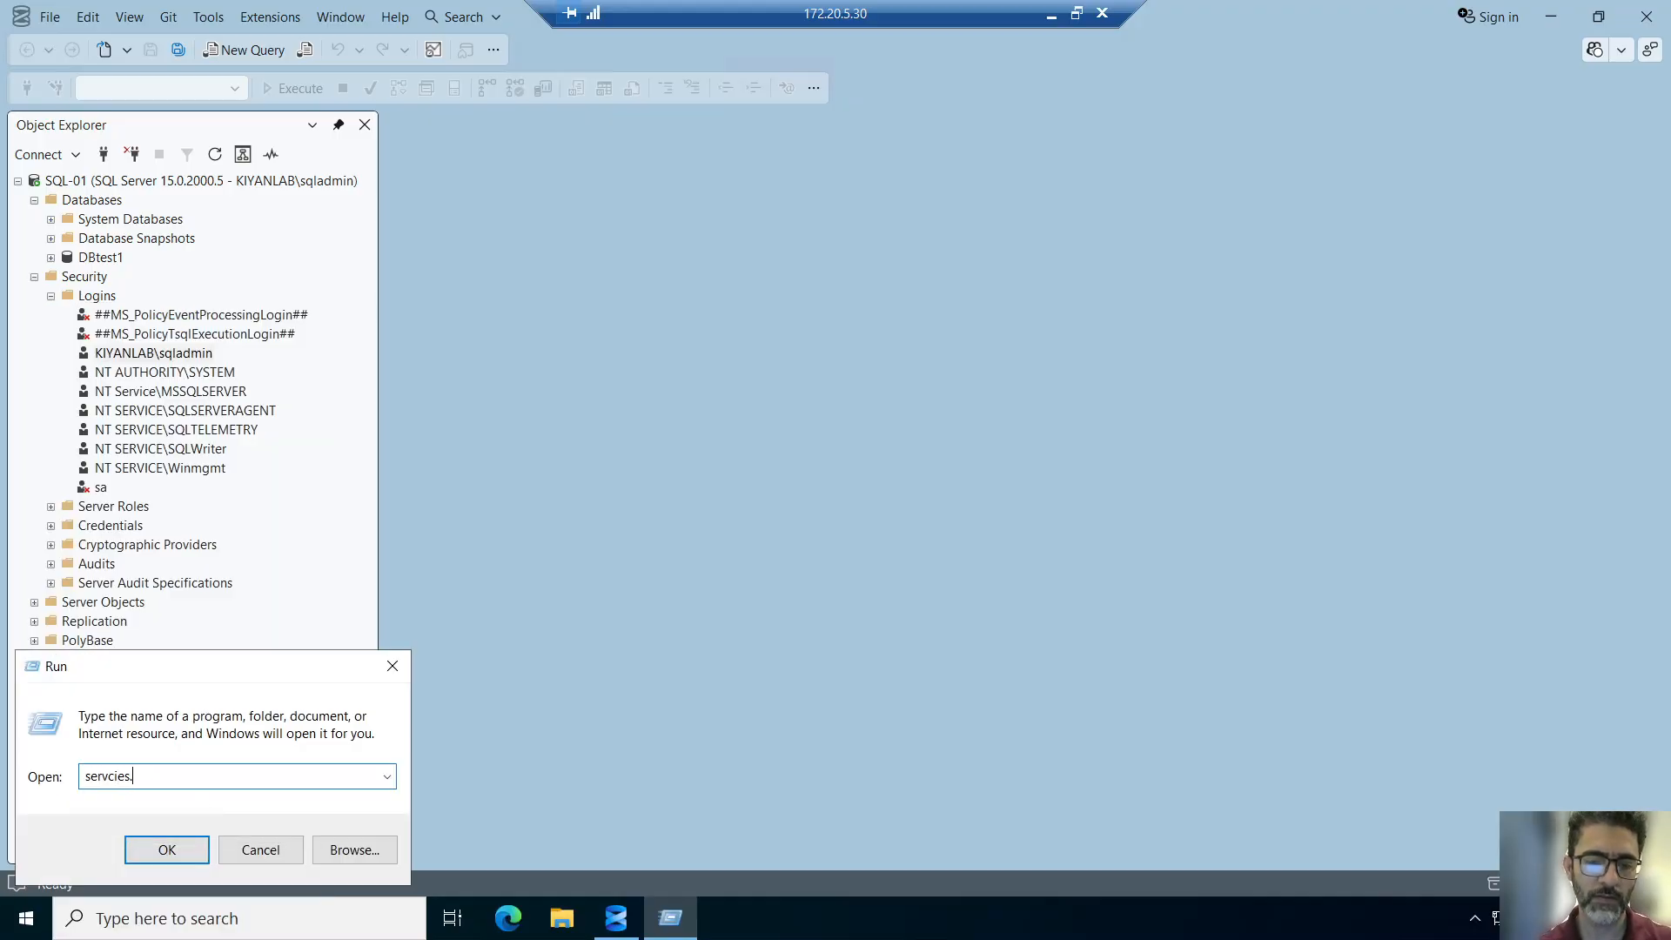
pyautogui.write('msc')
pyautogui.press('Return')
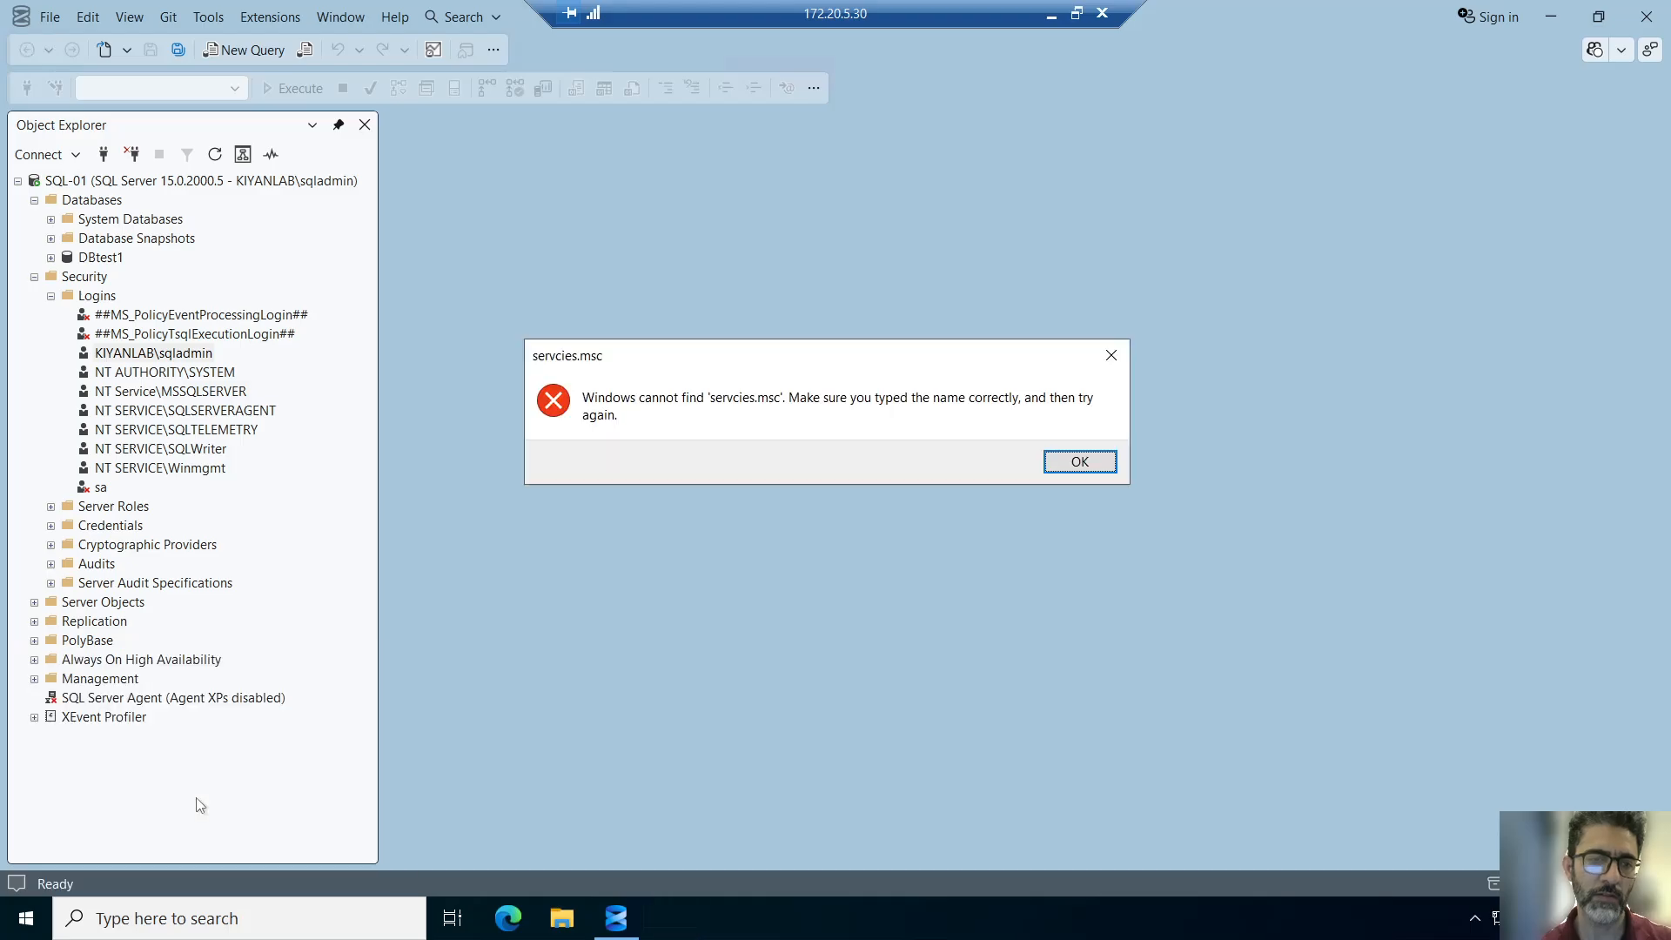
pyautogui.click(1083, 467)
pyautogui.write('s')
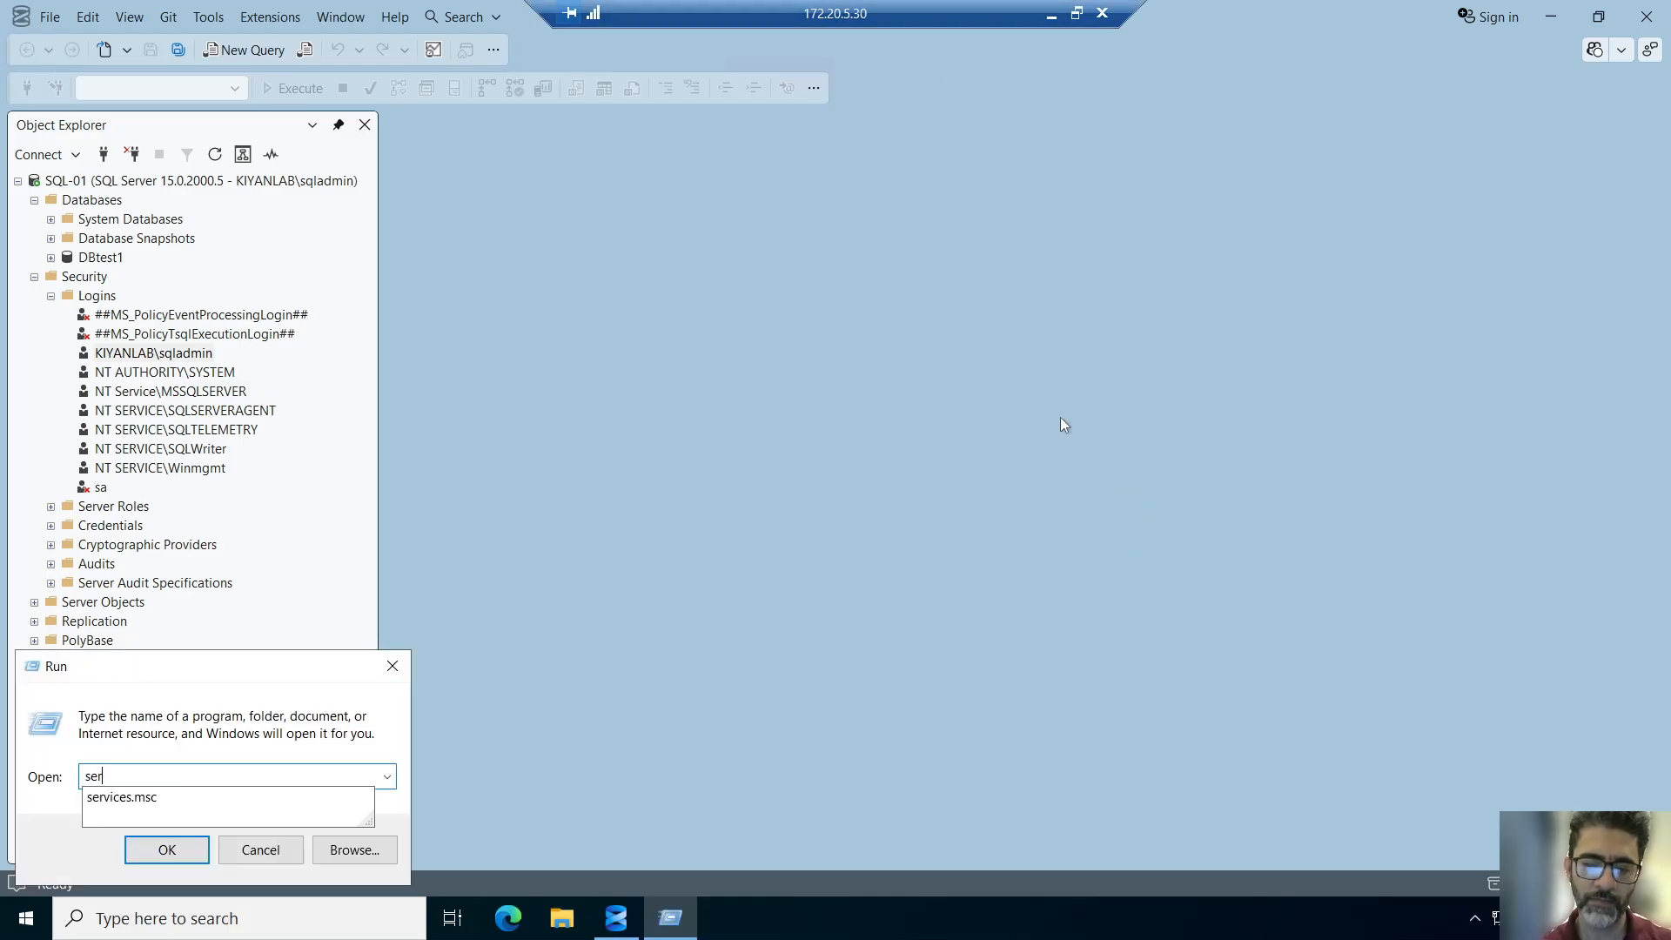
pyautogui.write('er')
pyautogui.press('Down')
pyautogui.press('Return')
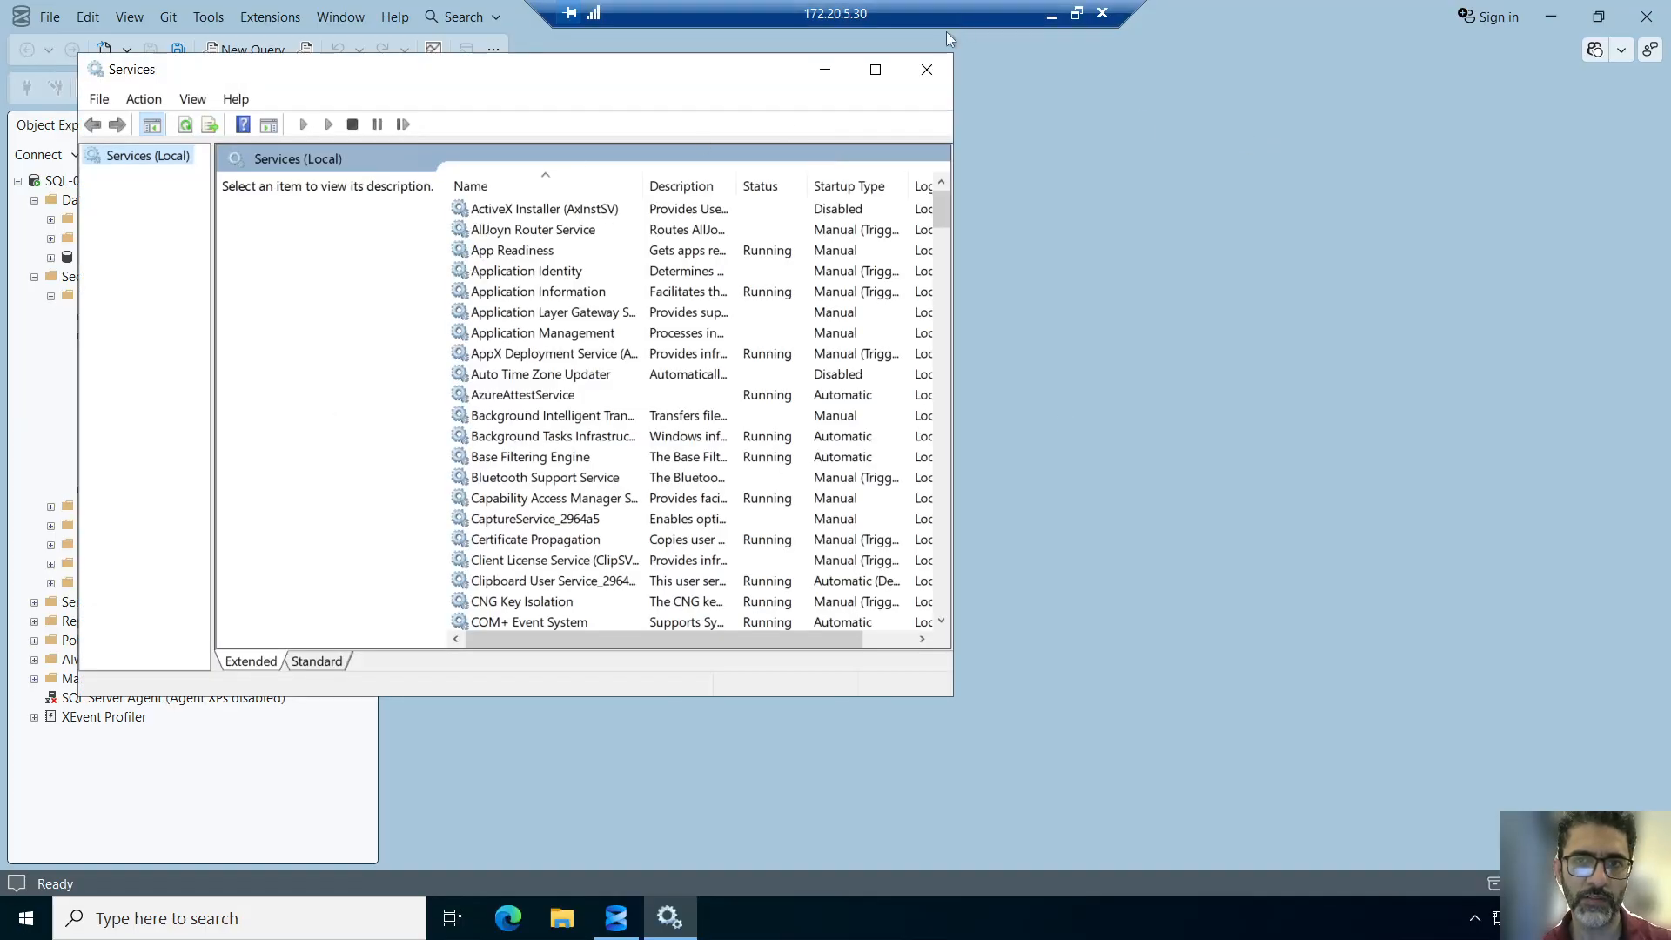
# - Maximize Services, widen the Name column and check the log-on accounts of NetBackup Client Service and NetBackup Legacy Client Service
pyautogui.click(875, 69)
pyautogui.click(418, 210)
pyautogui.press('n')
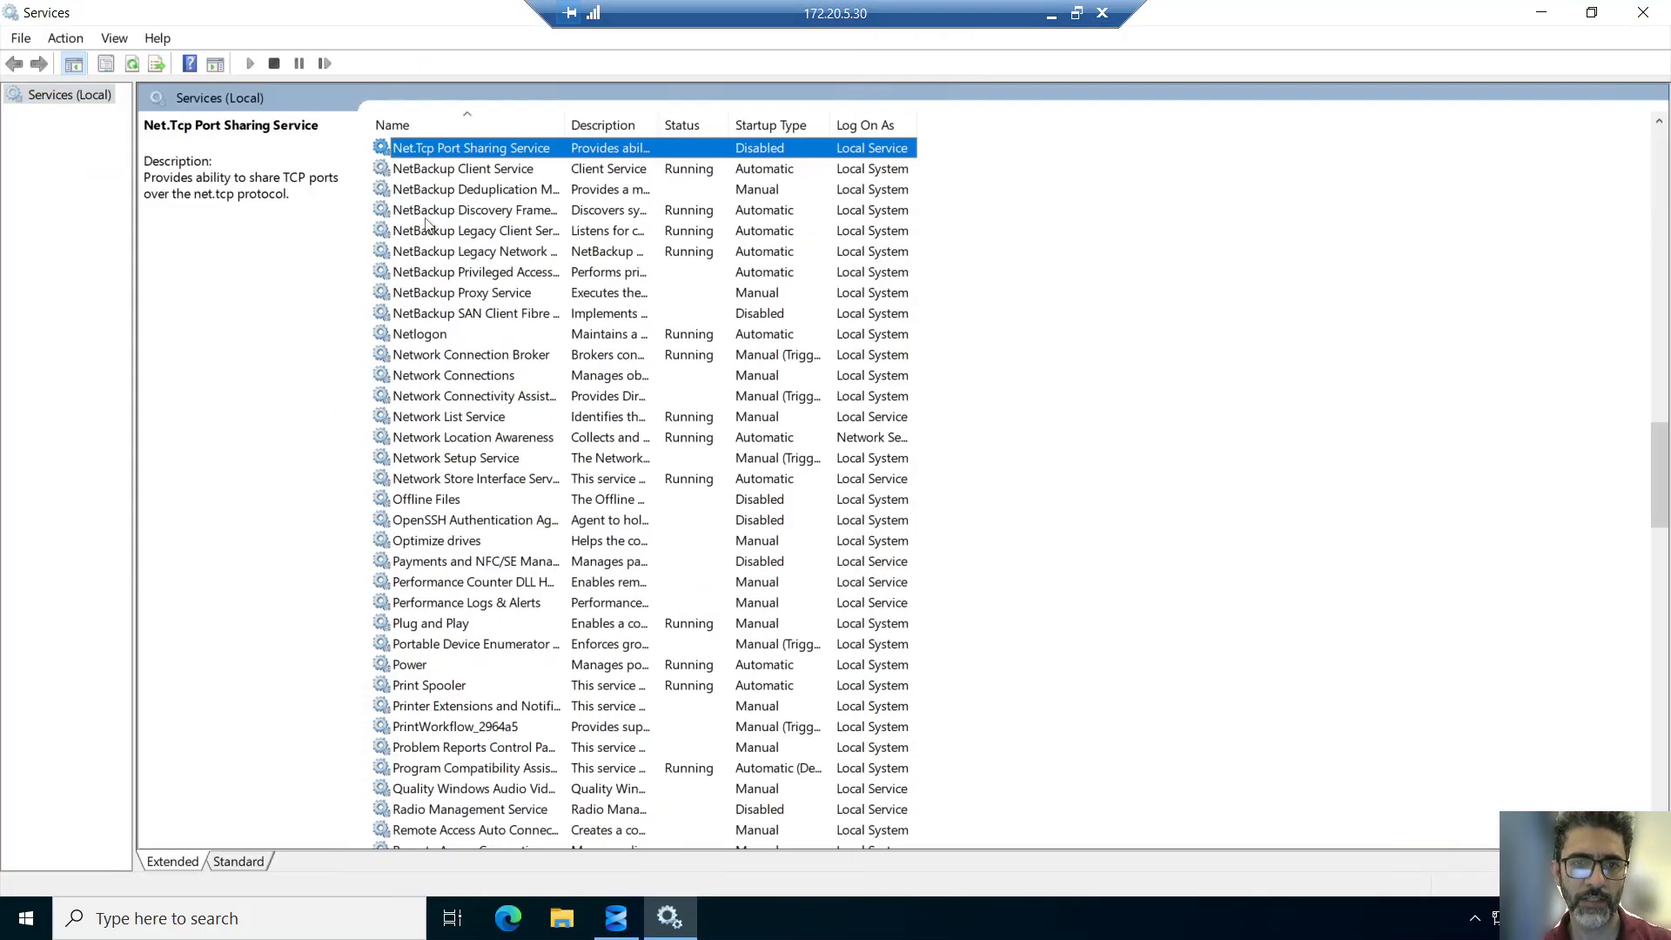
pyautogui.moveTo(566, 124); pyautogui.dragTo(712, 126)
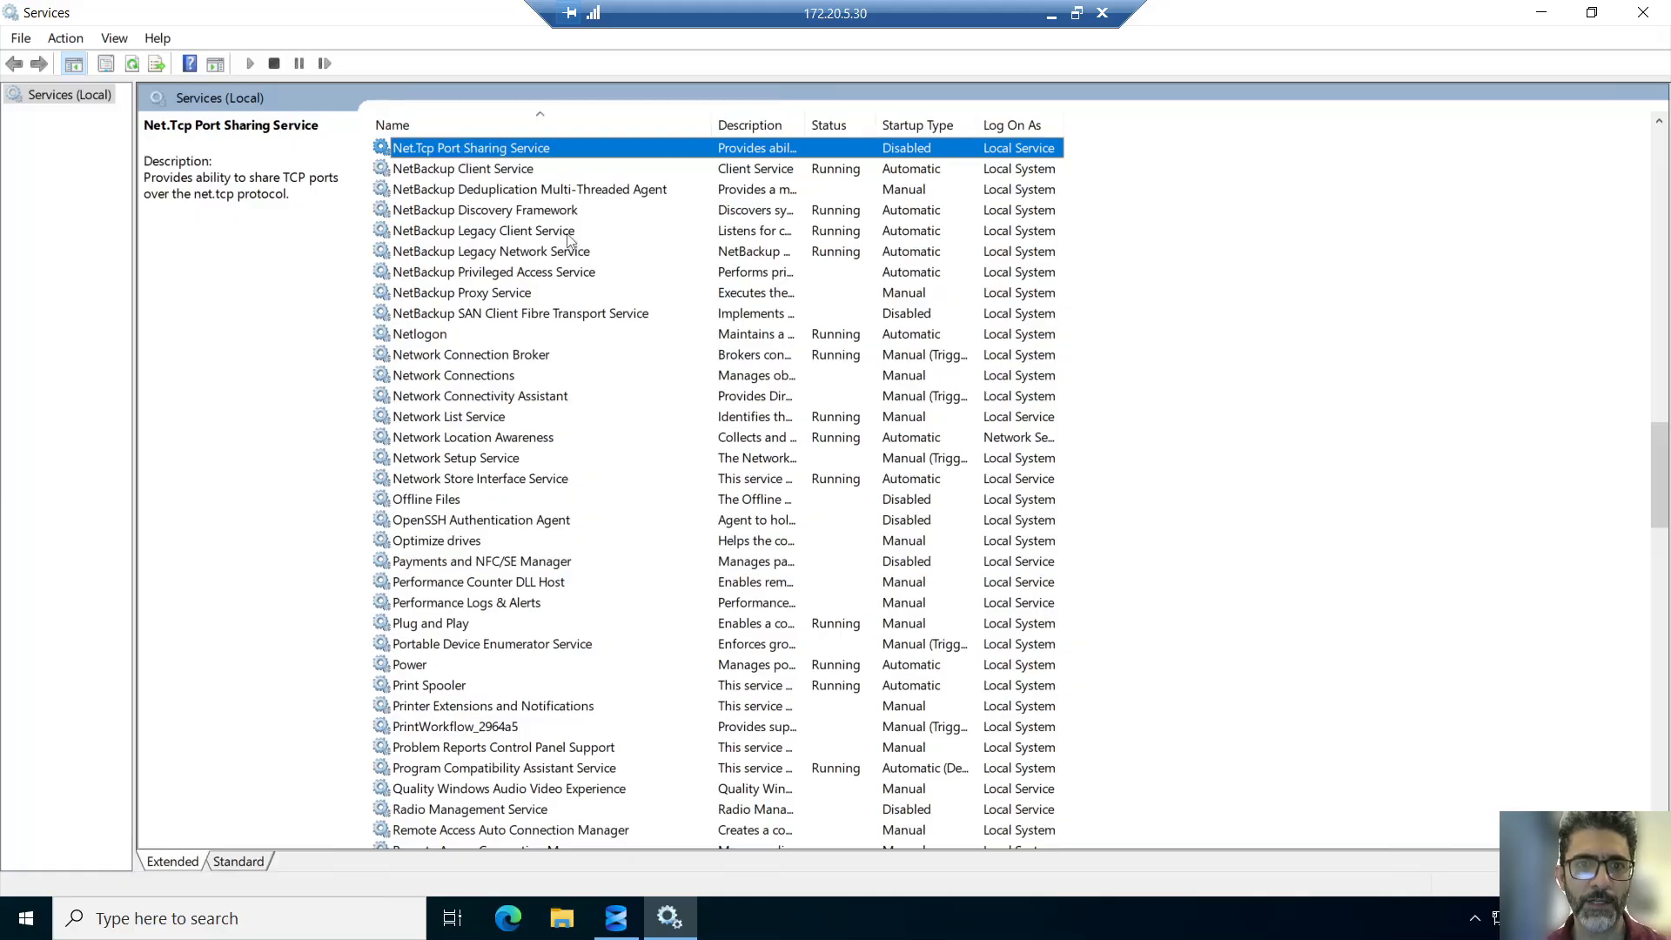
pyautogui.click(535, 171)
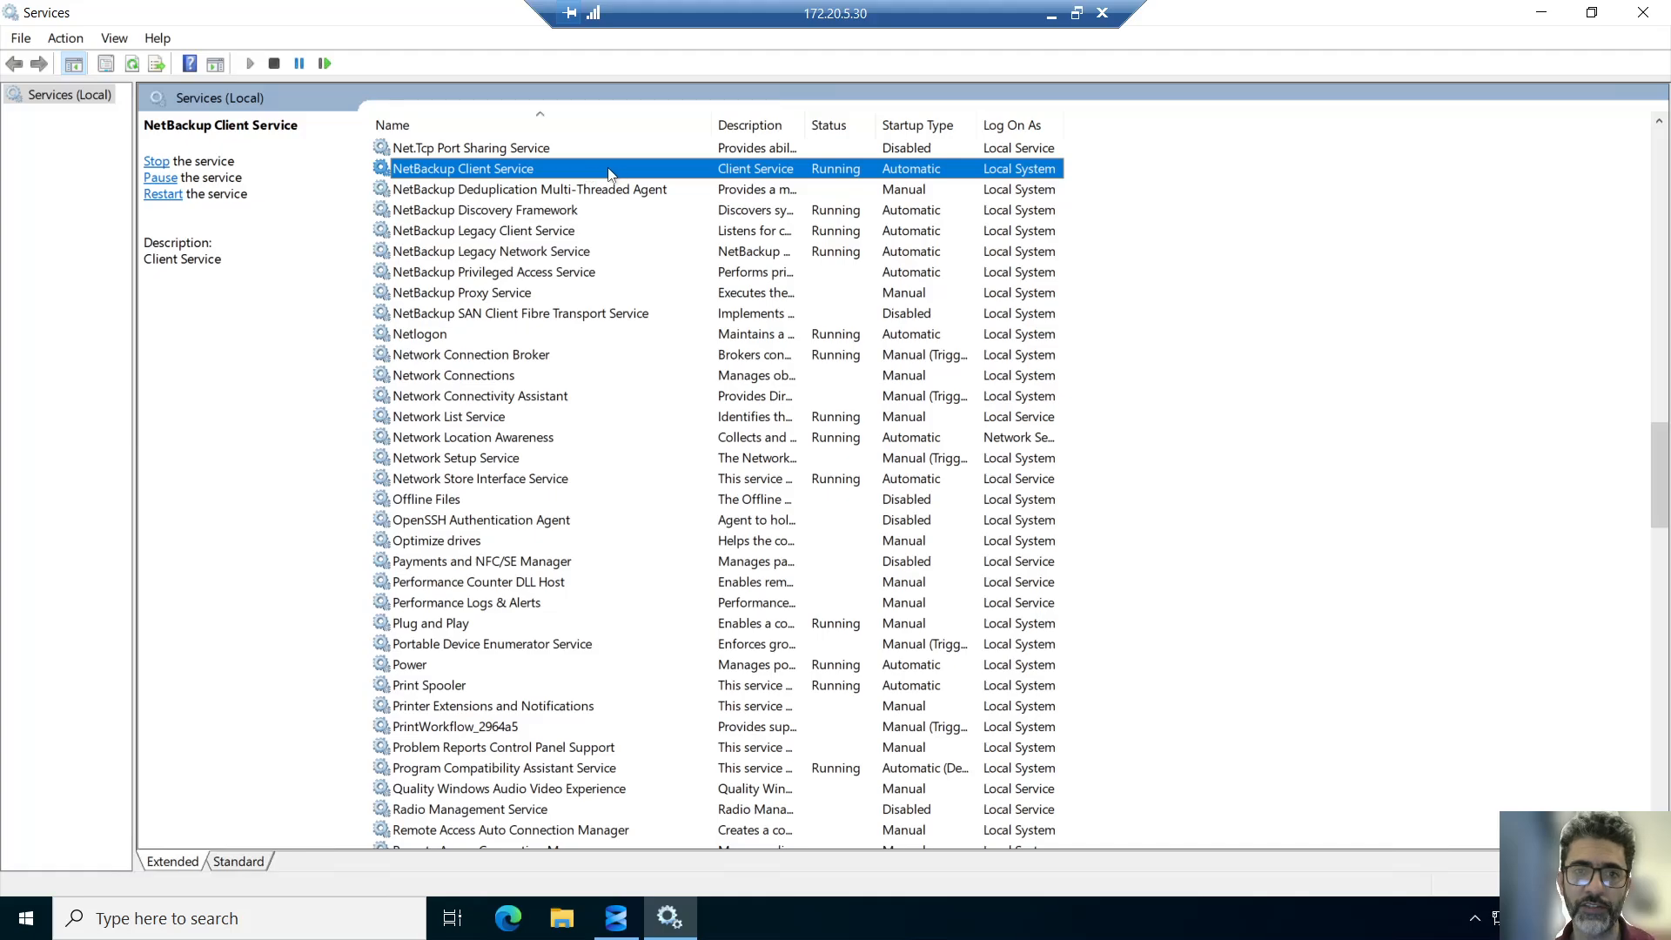
pyautogui.click(580, 233)
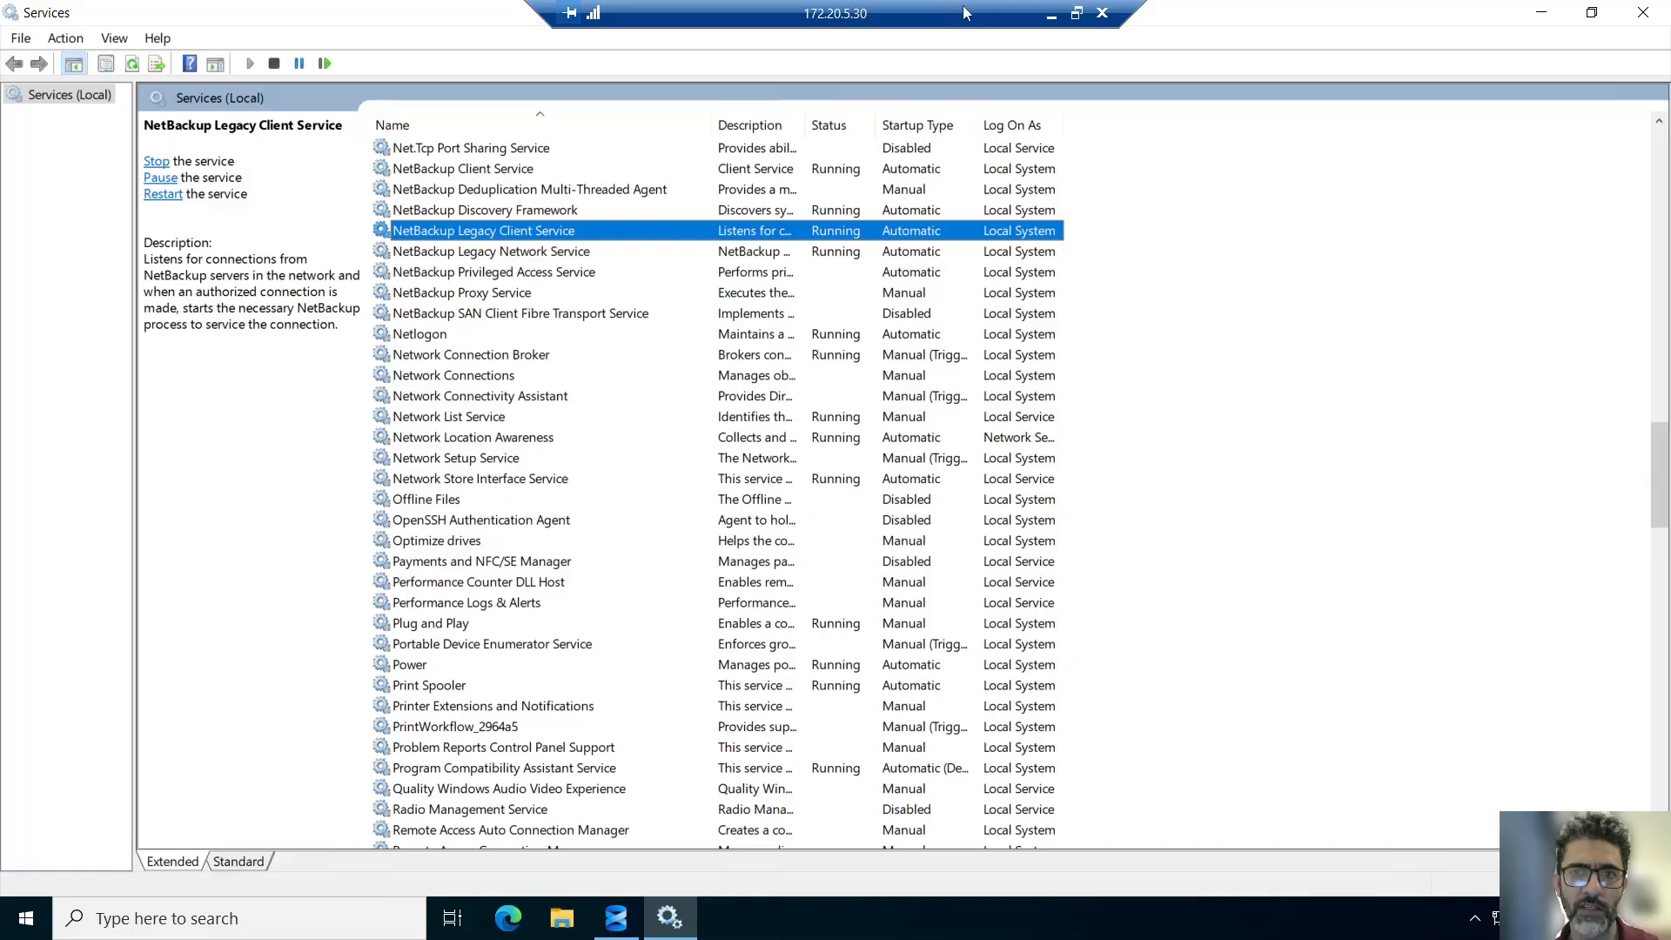
# - Switch to the Cohesity page on local security privileges for SQL Server and read its required User Rights Assignment policies and service restarts
pyautogui.click(1077, 13)
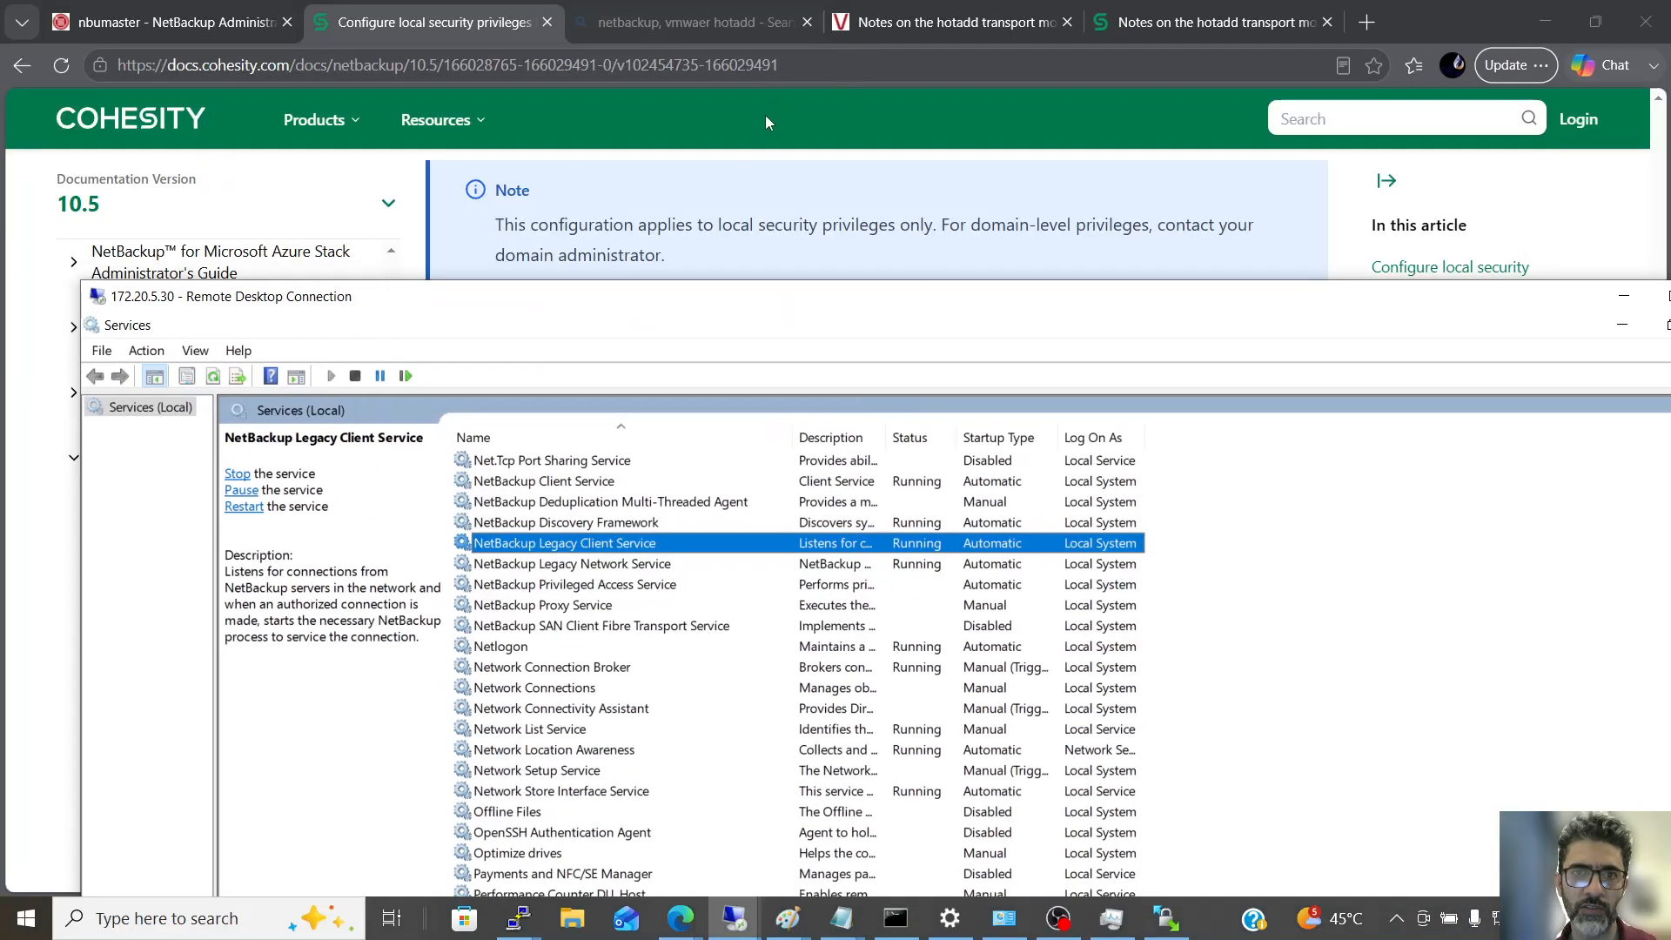
pyautogui.click(1045, 160)
pyautogui.scroll(1, 940, 317)
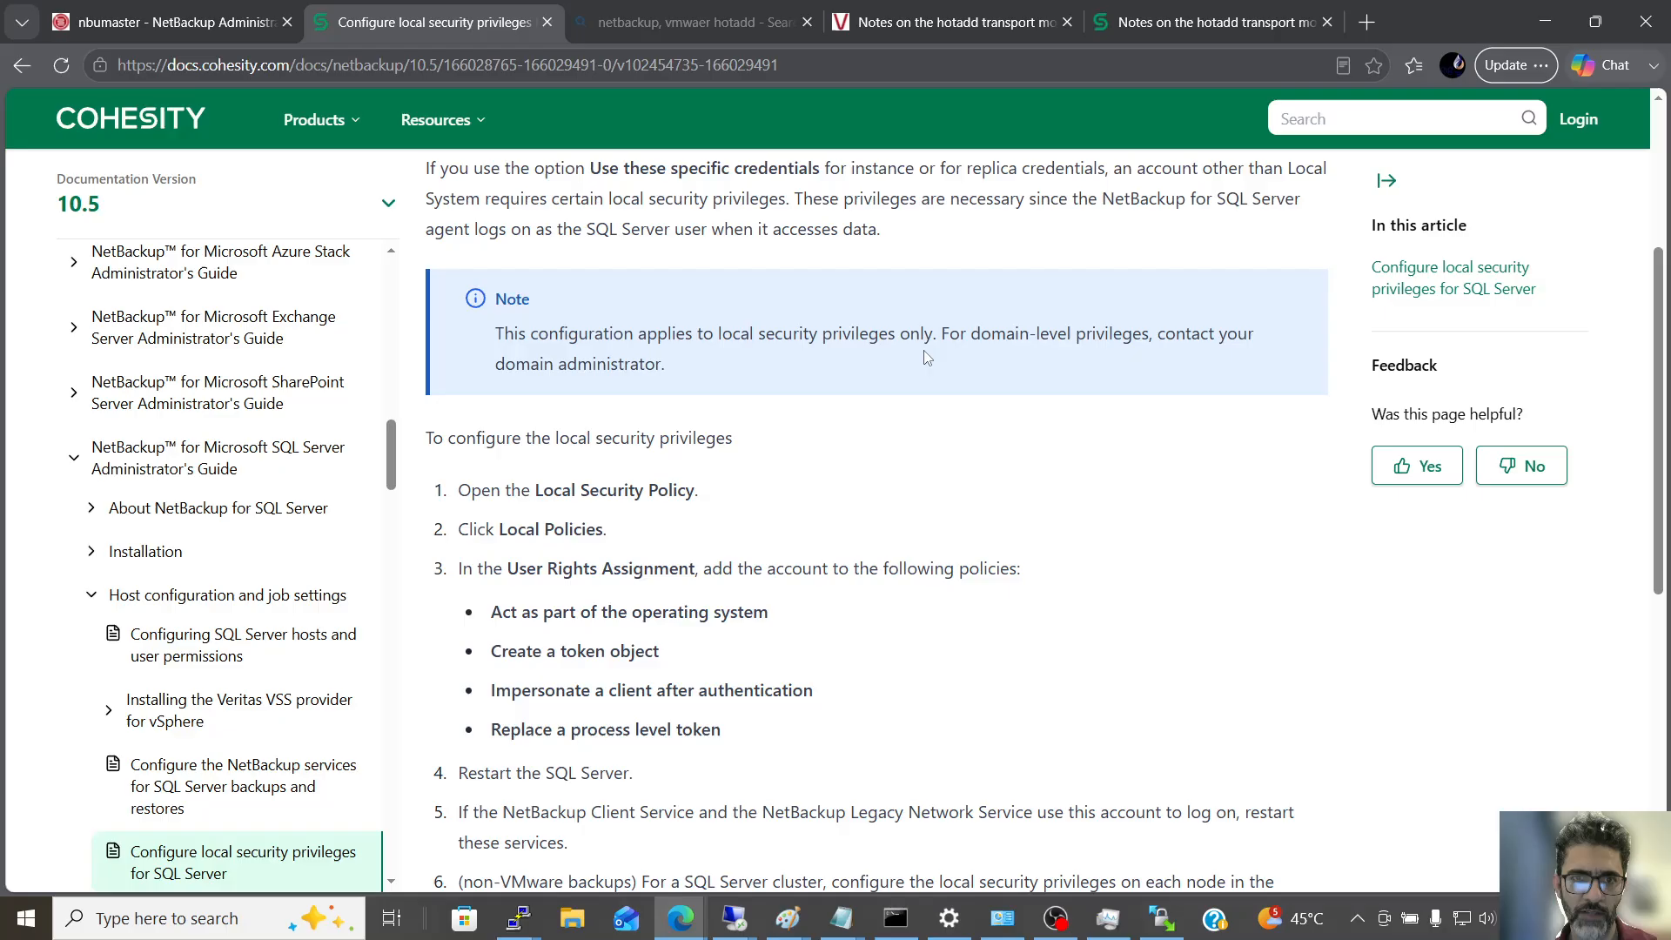
pyautogui.scroll(1, 914, 380)
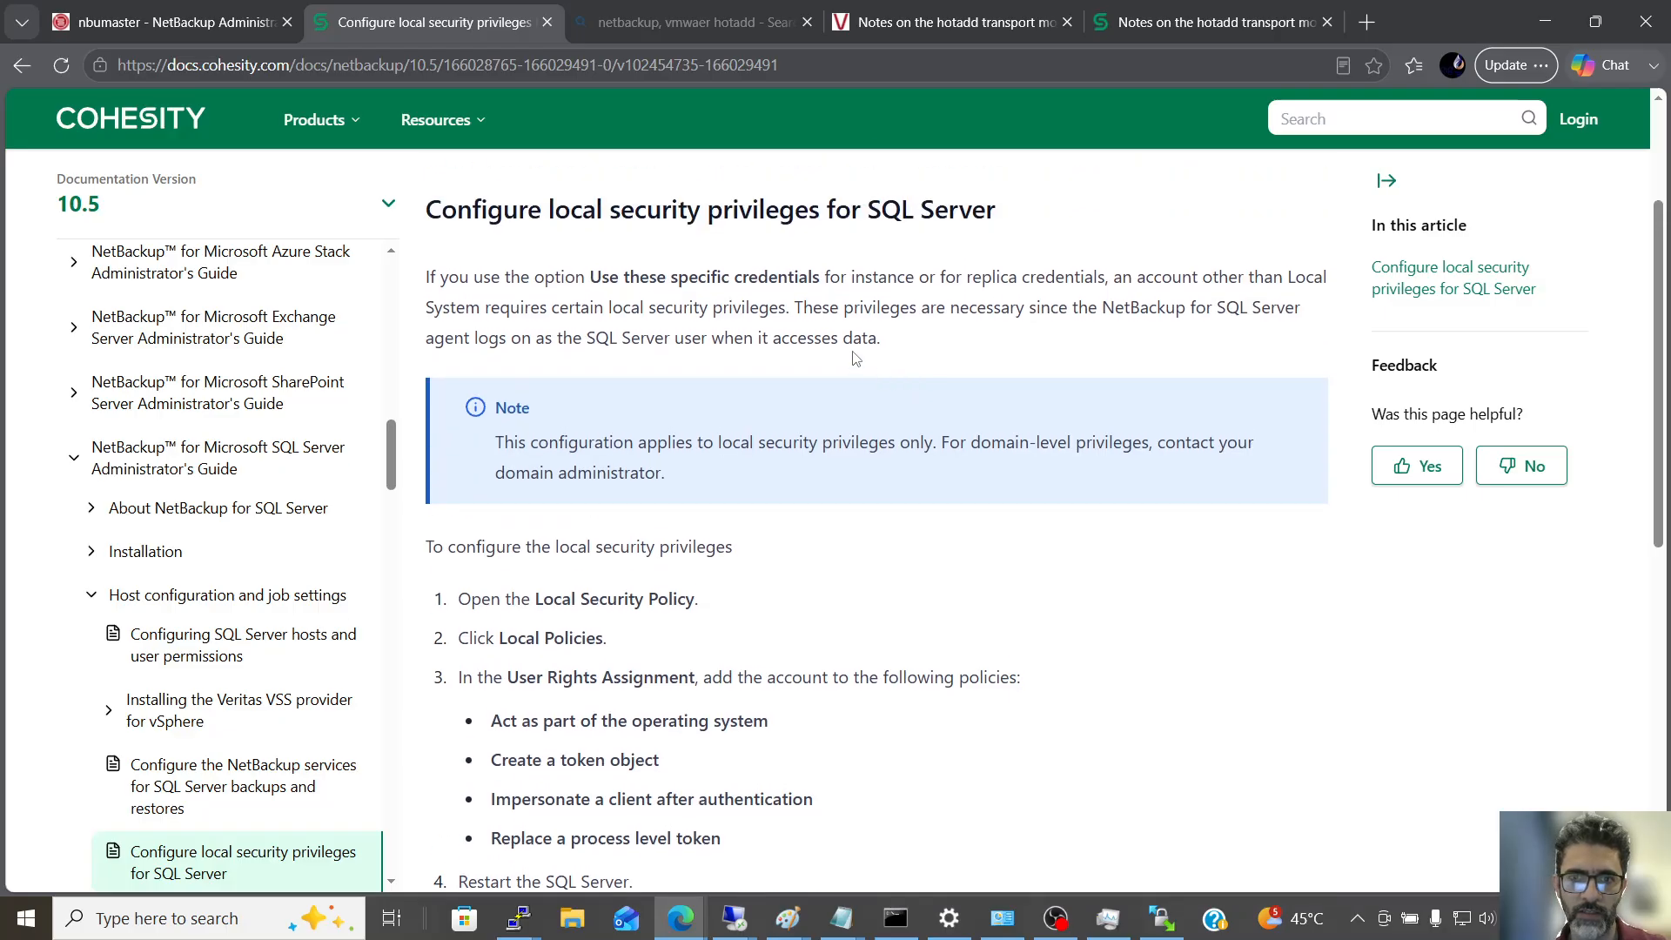
pyautogui.scroll(-3, 856, 357)
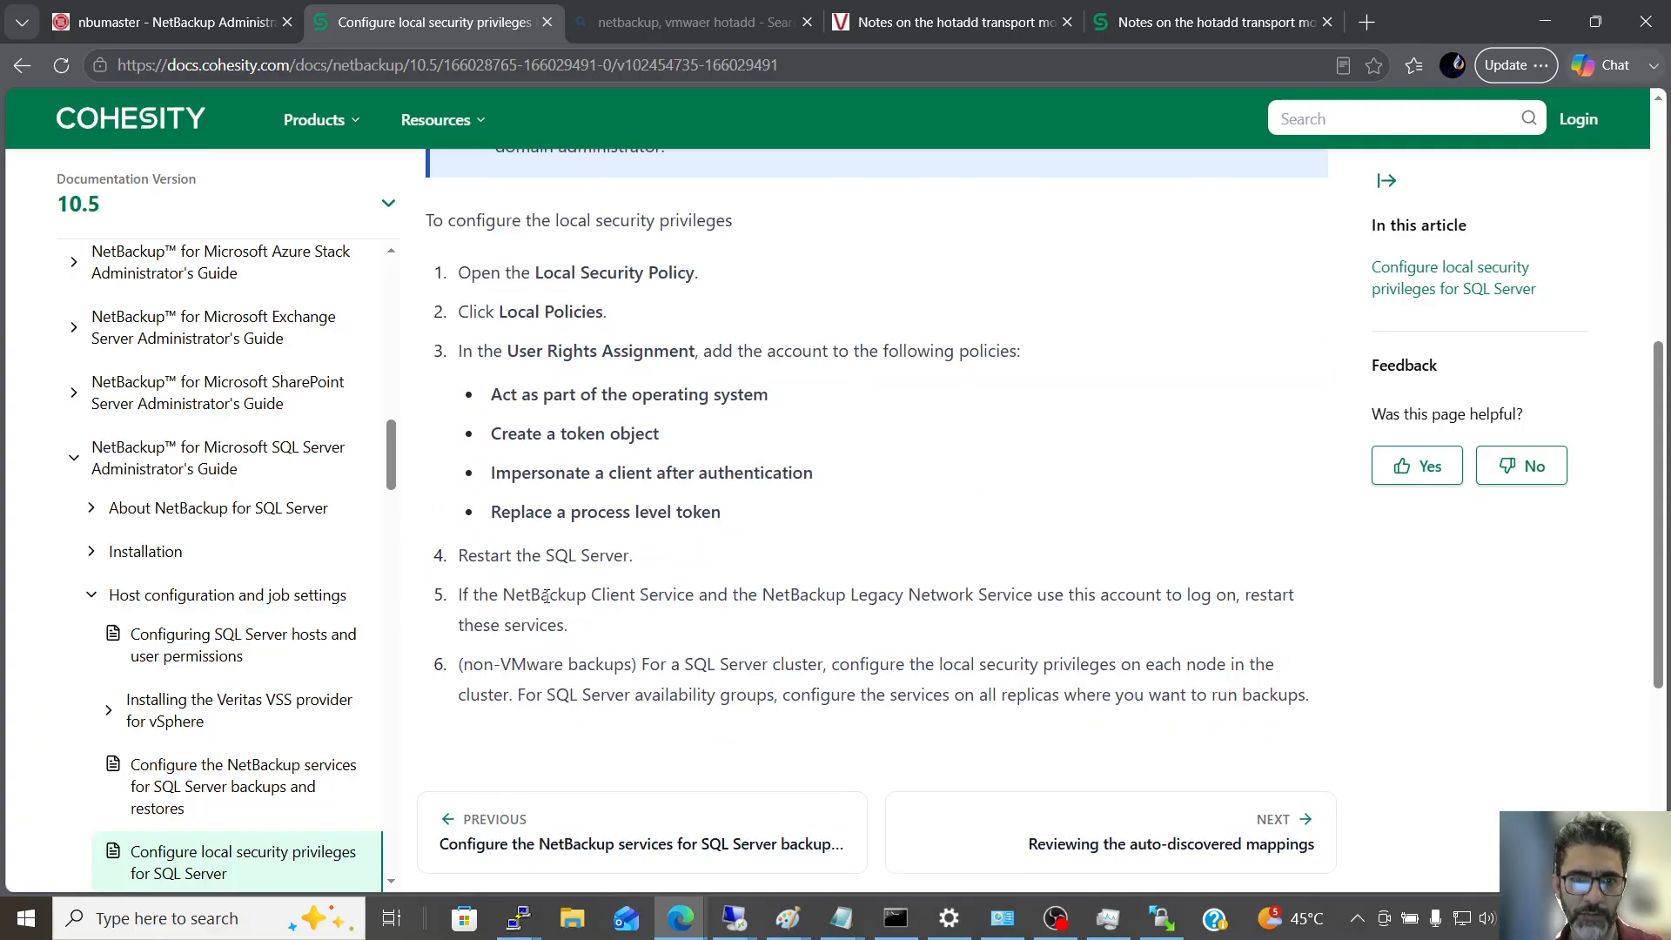
pyautogui.moveTo(546, 596); pyautogui.dragTo(997, 603)
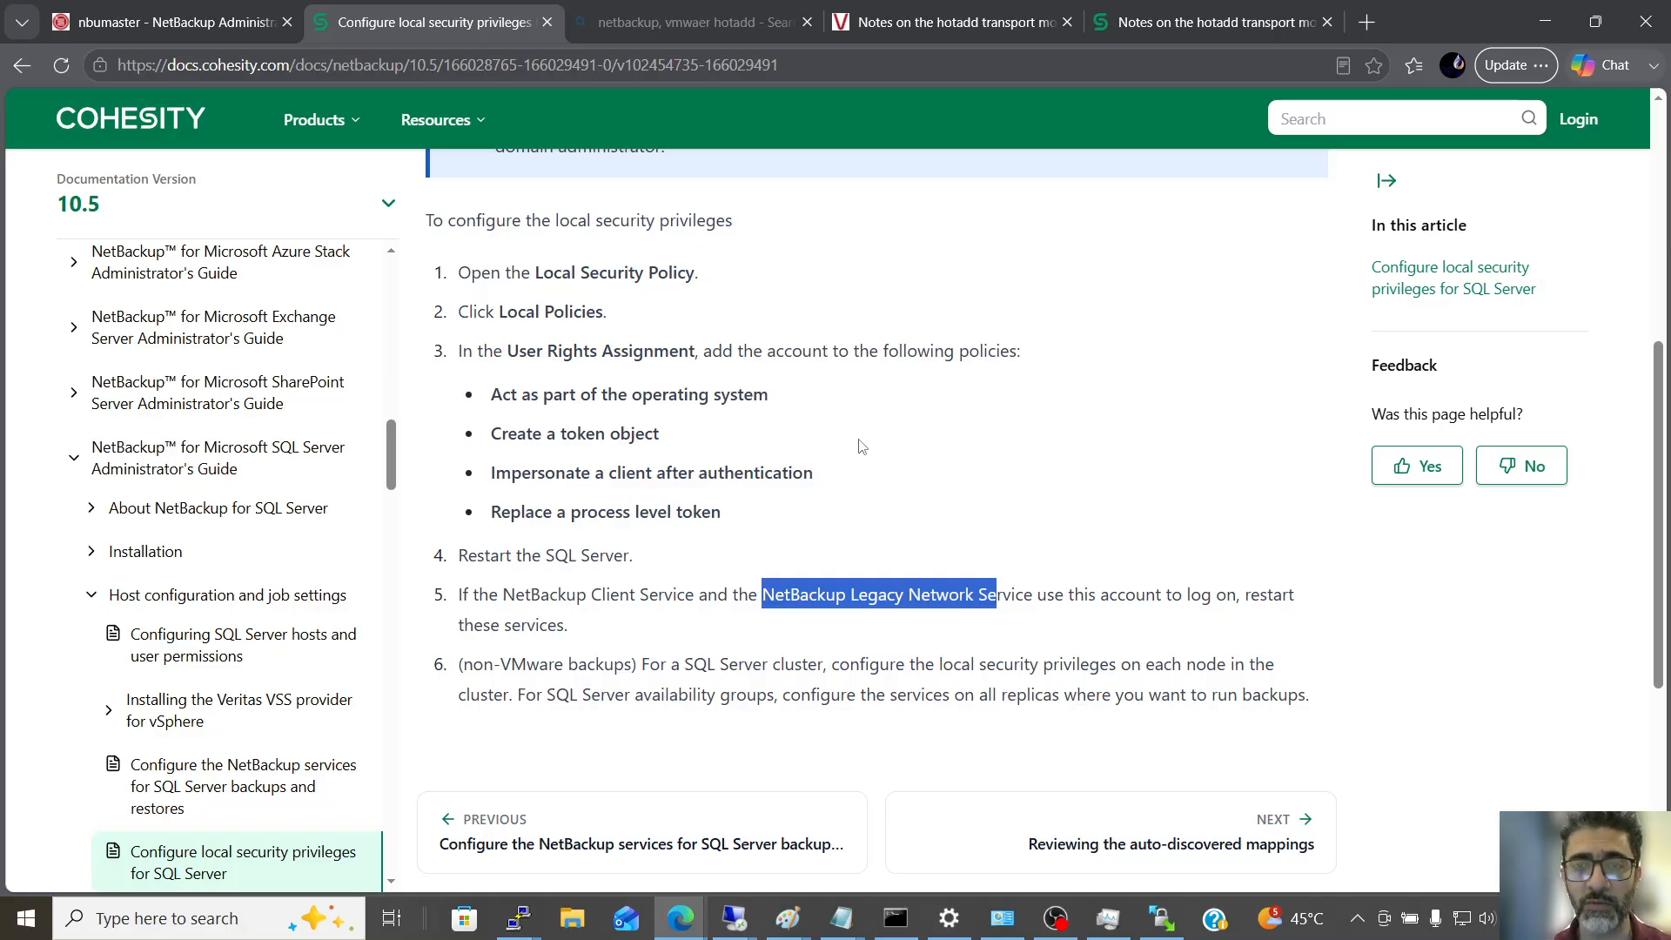
pyautogui.scroll(2, 801, 405)
pyautogui.scroll(-1, 809, 427)
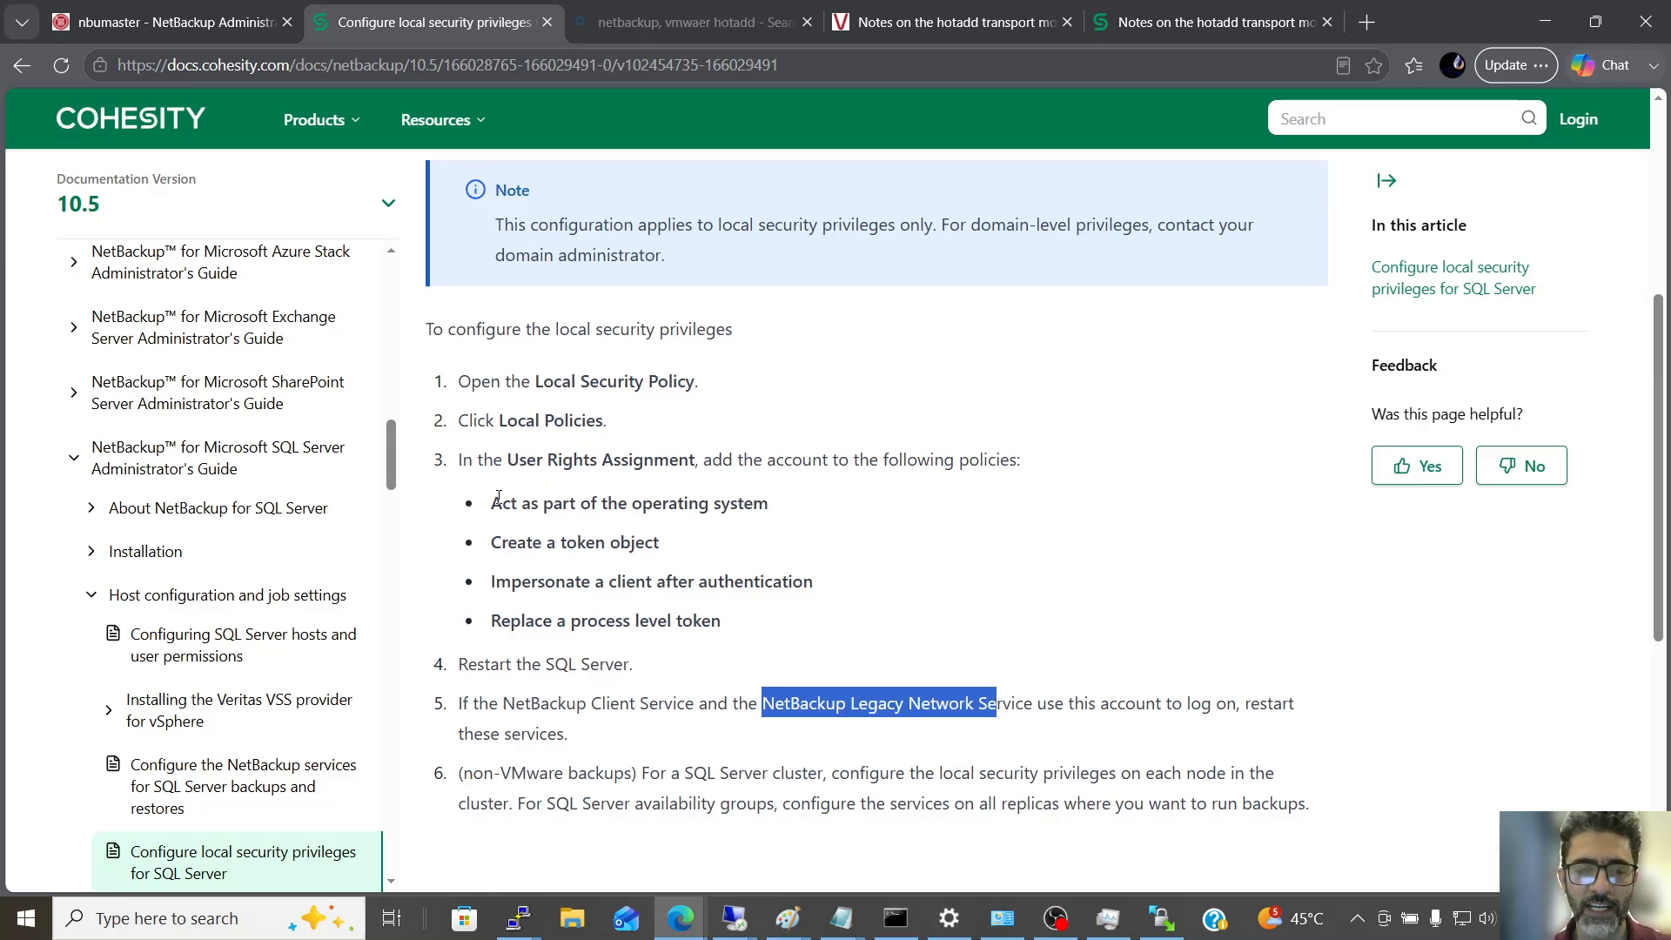
pyautogui.moveTo(492, 503); pyautogui.dragTo(725, 631)
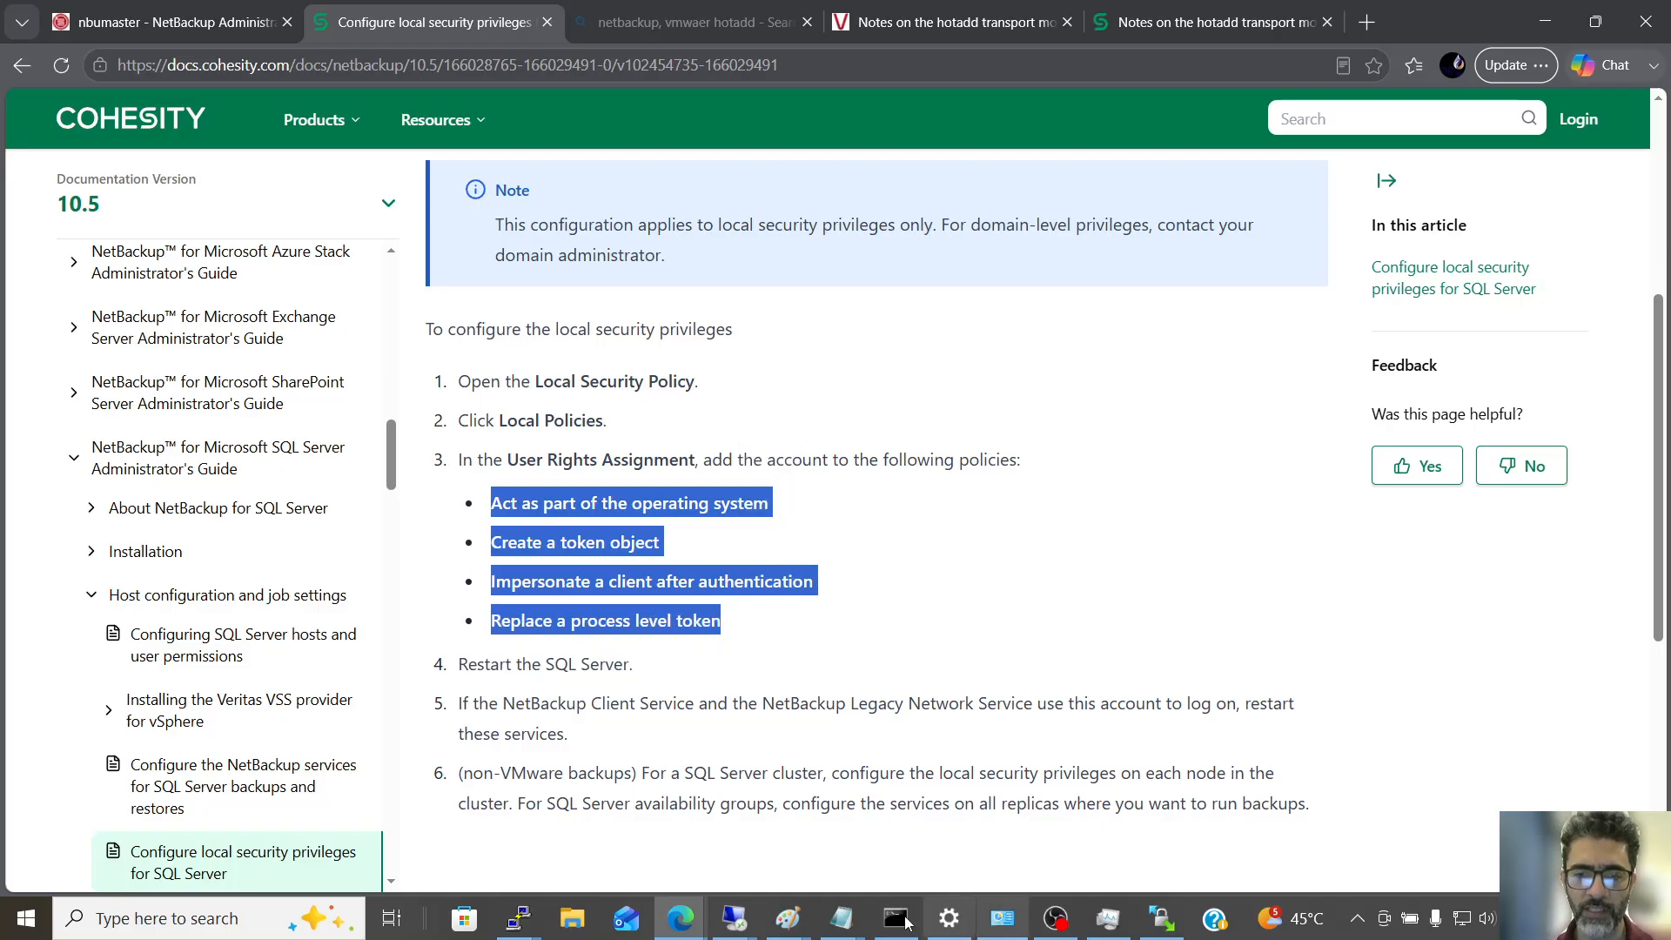
# - Switch back to the 172.20.5.30 Remote Desktop session
pyautogui.moveTo(743, 921)
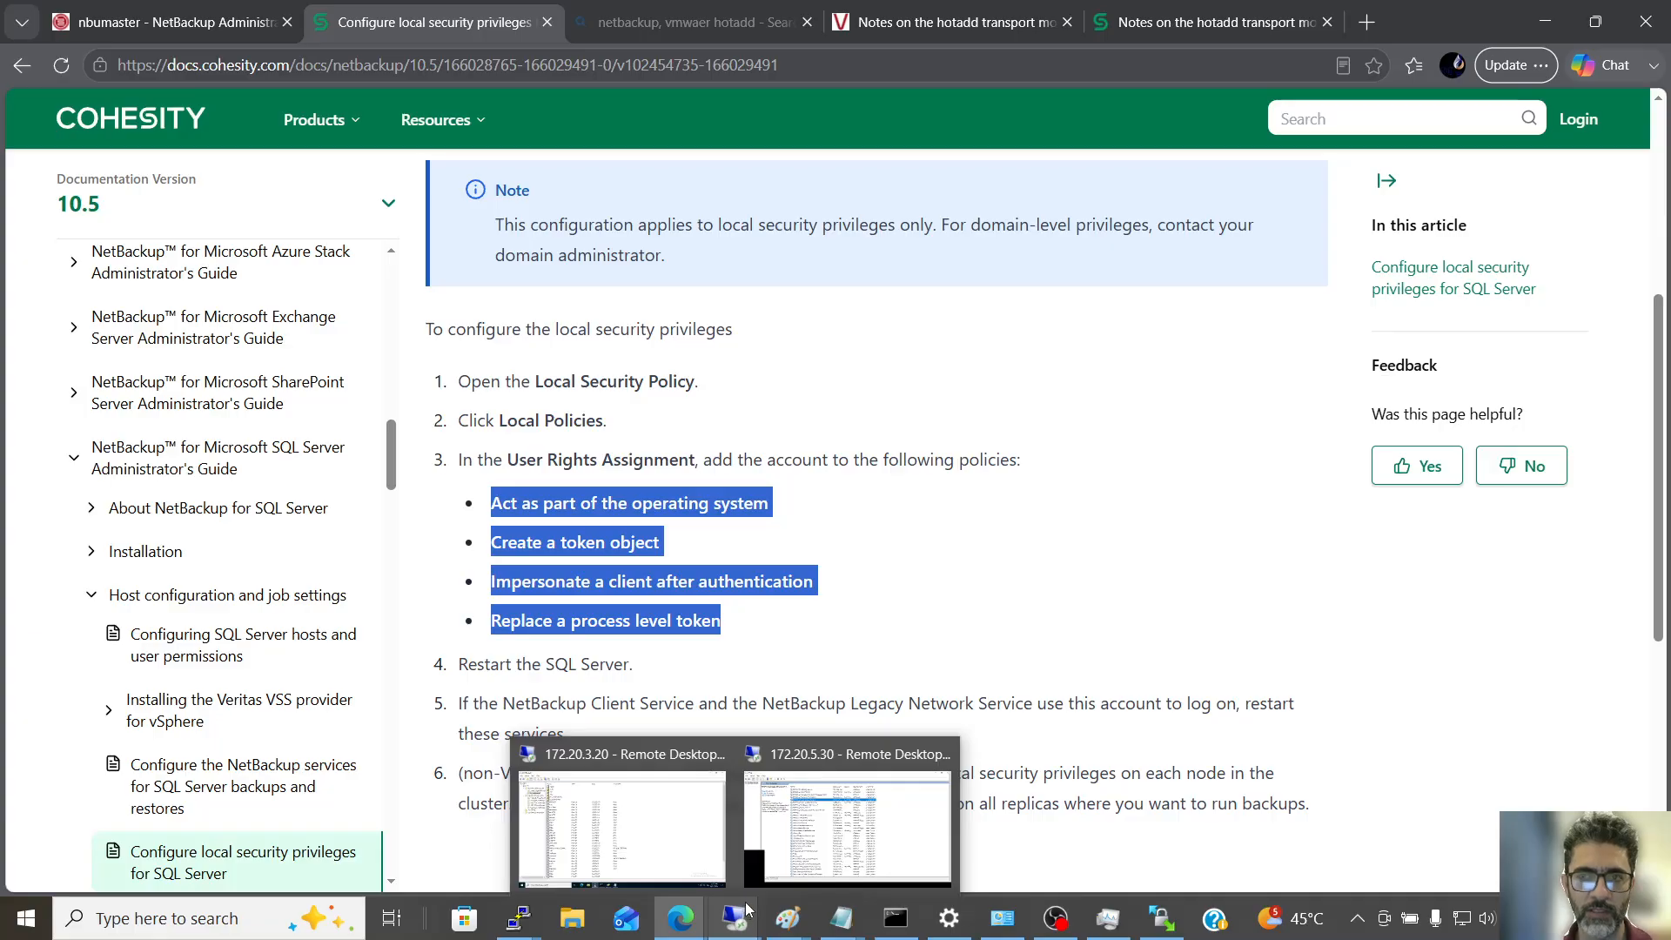
pyautogui.click(847, 823)
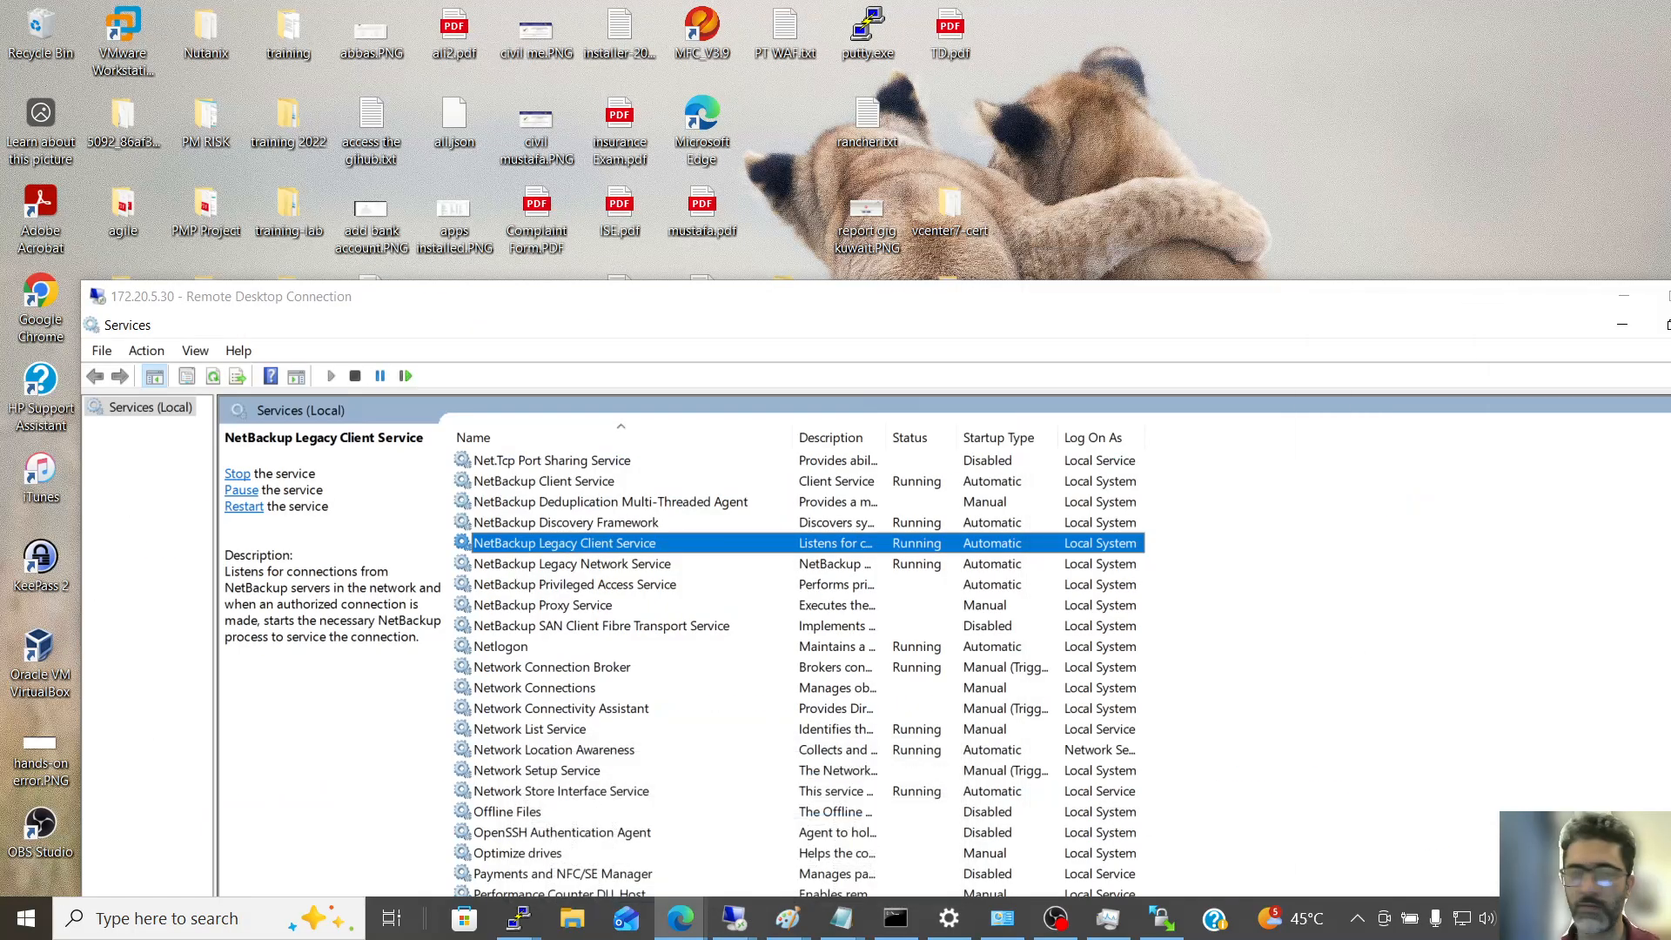
# - Maximize the 172.20.5.30 remote session and bring up the Run dialog on the server
pyautogui.click(719, 301)
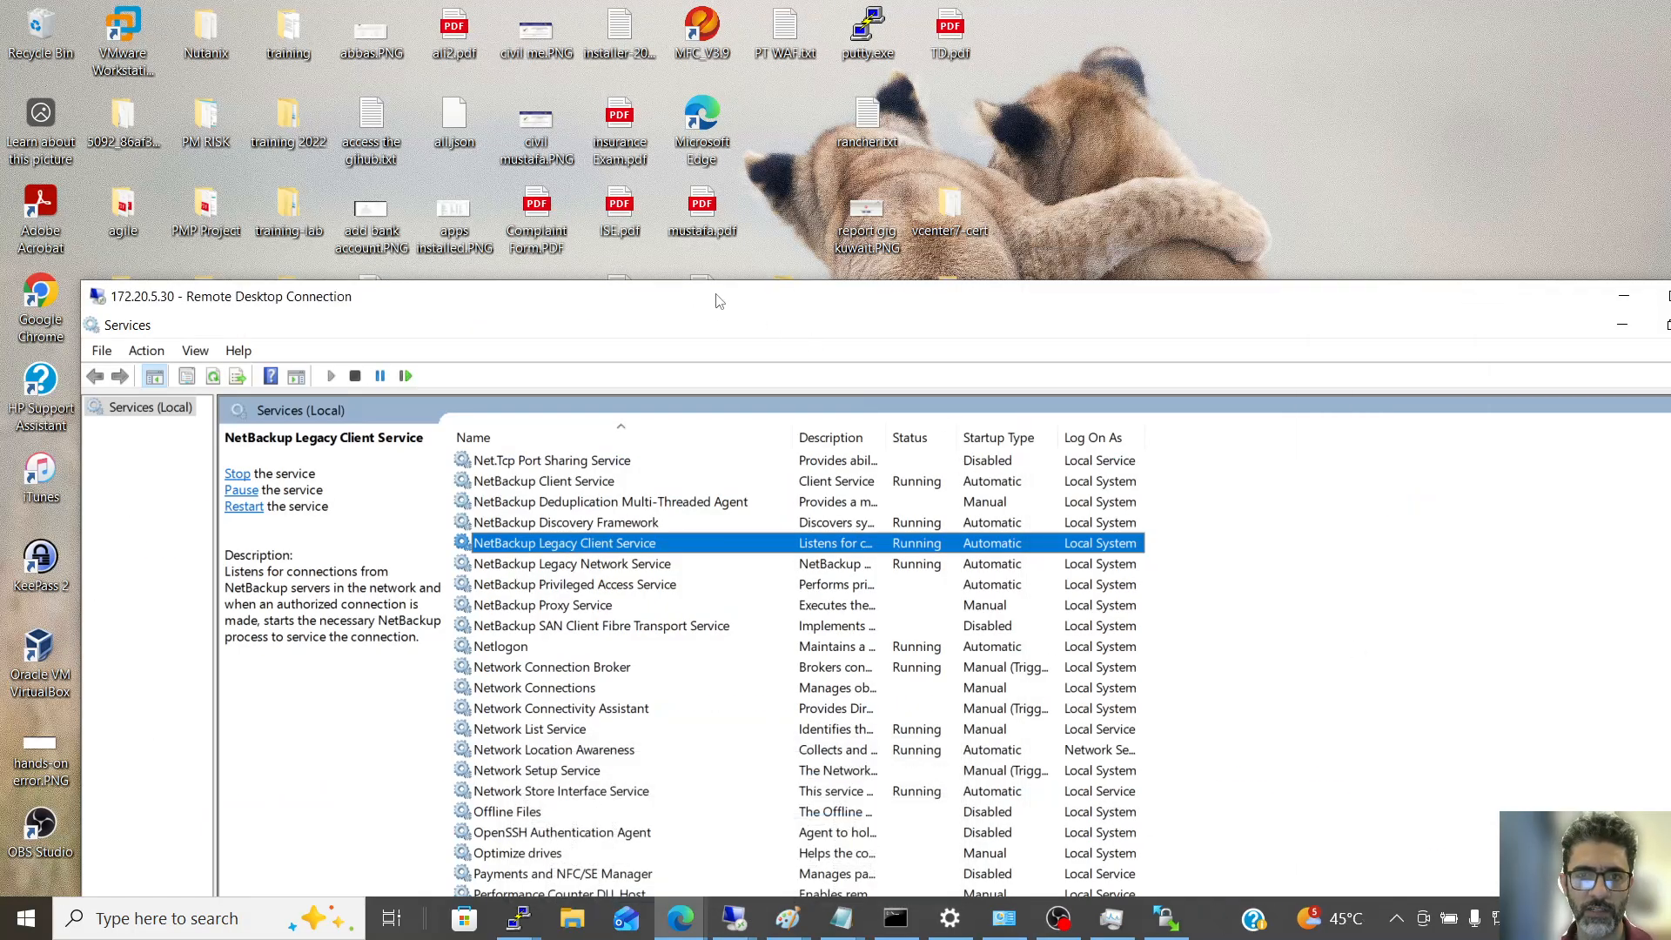
pyautogui.rightClick(26, 918)
pyautogui.click(116, 820)
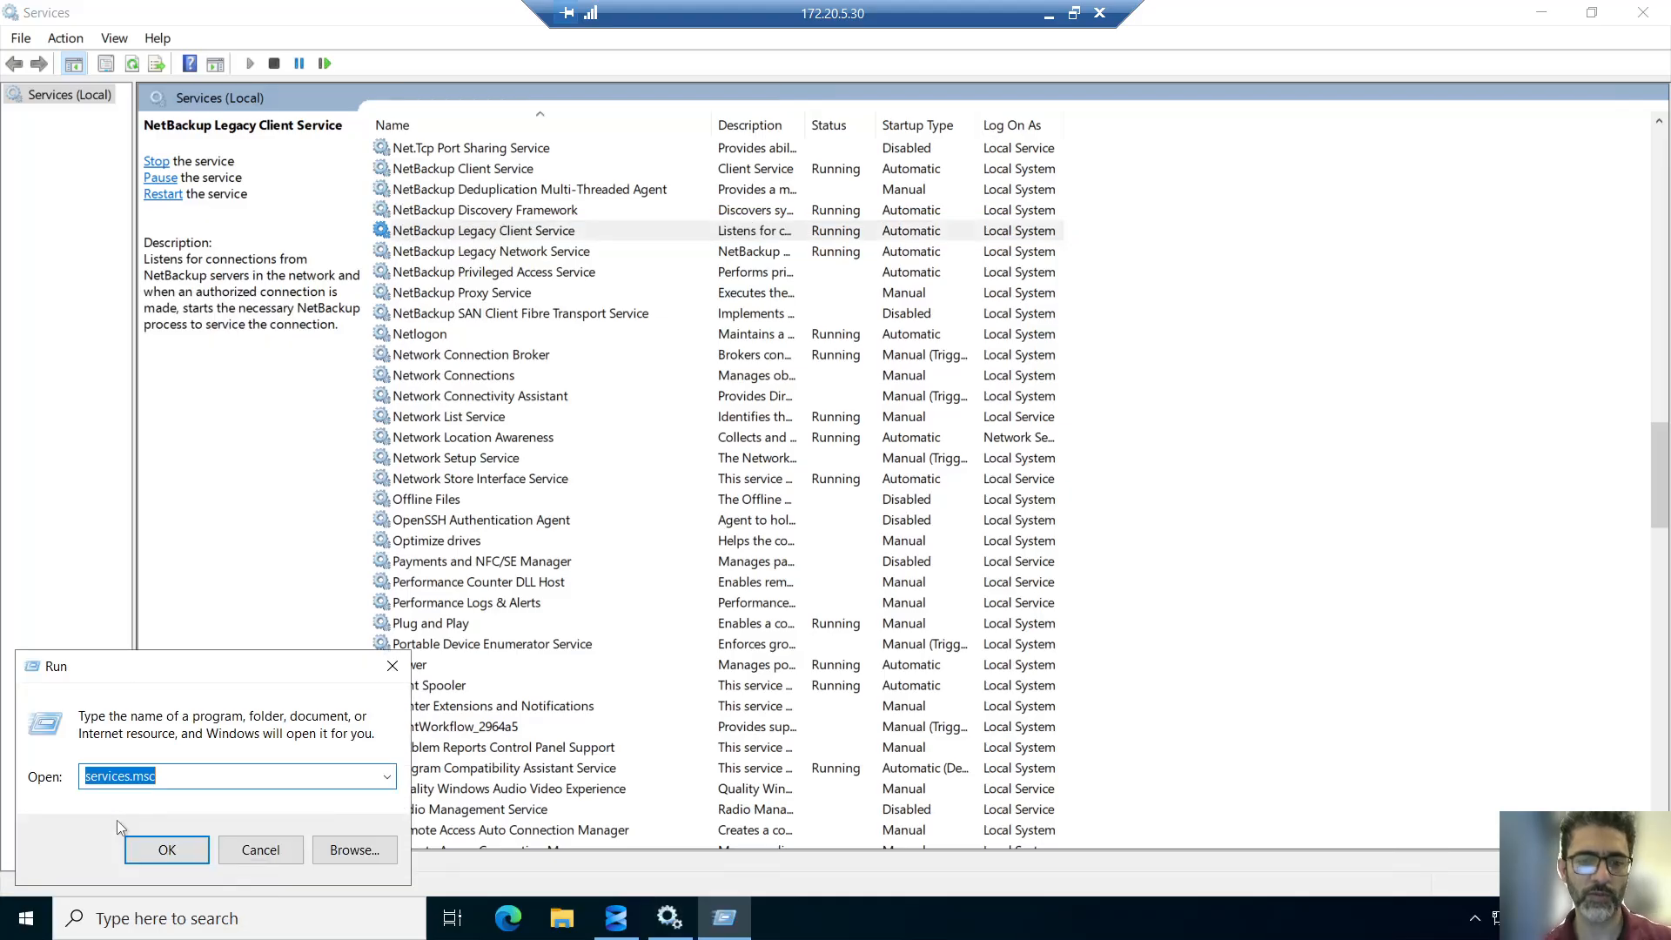
pyautogui.write('gpedt')
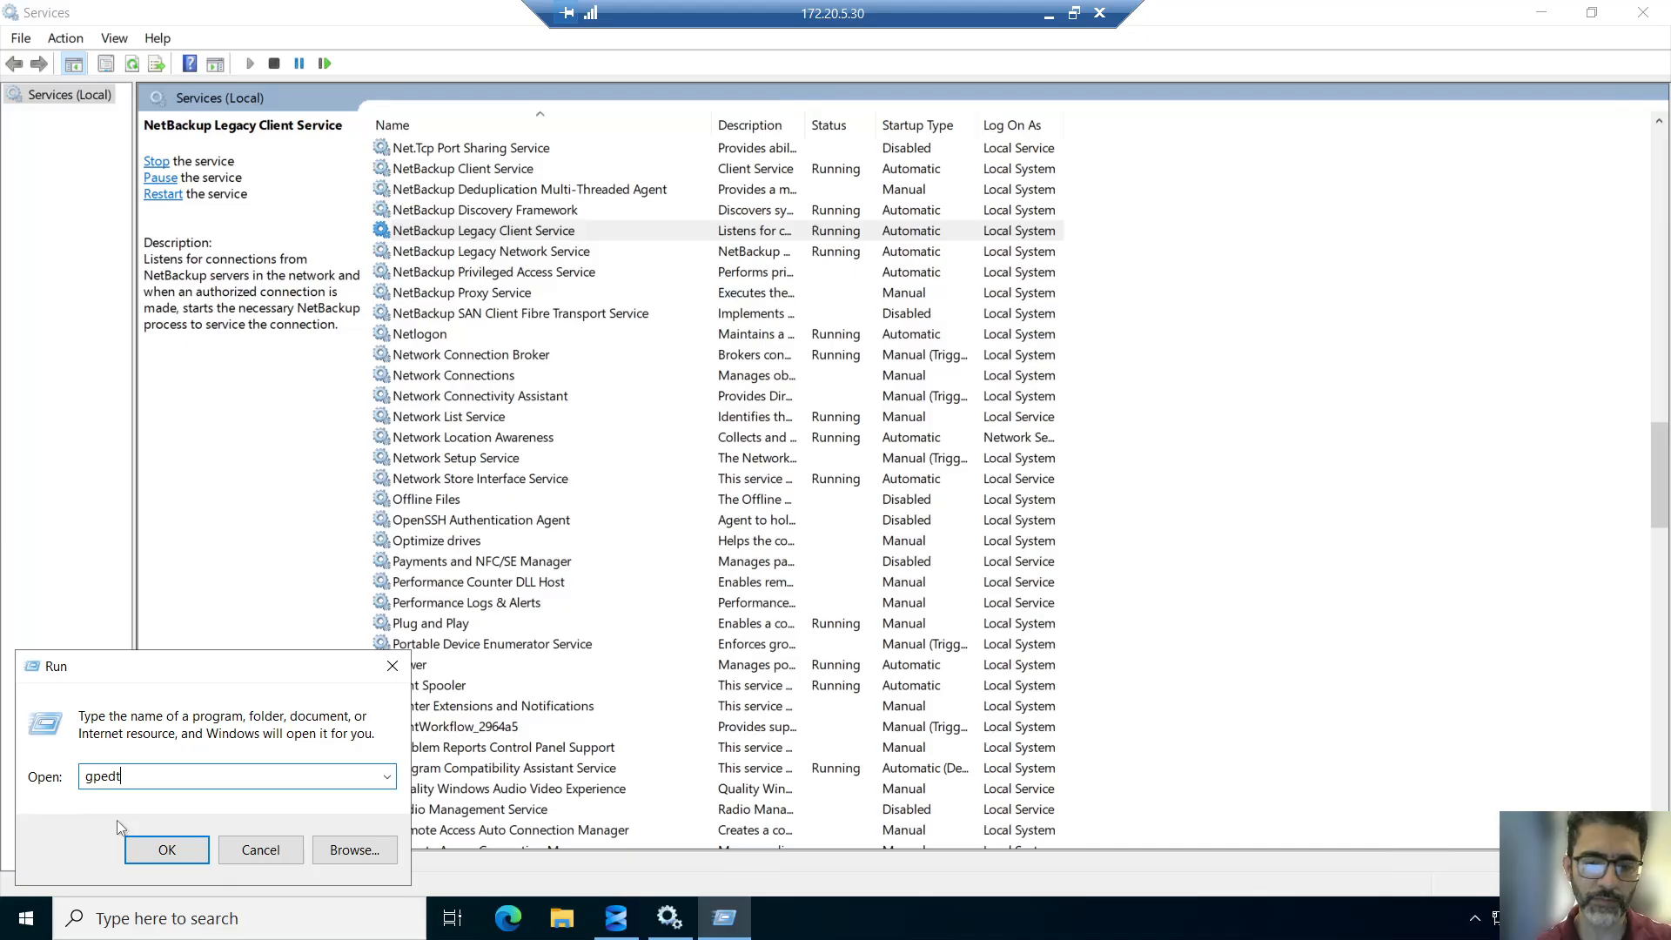
pyautogui.write('.msc')
pyautogui.press('Return')
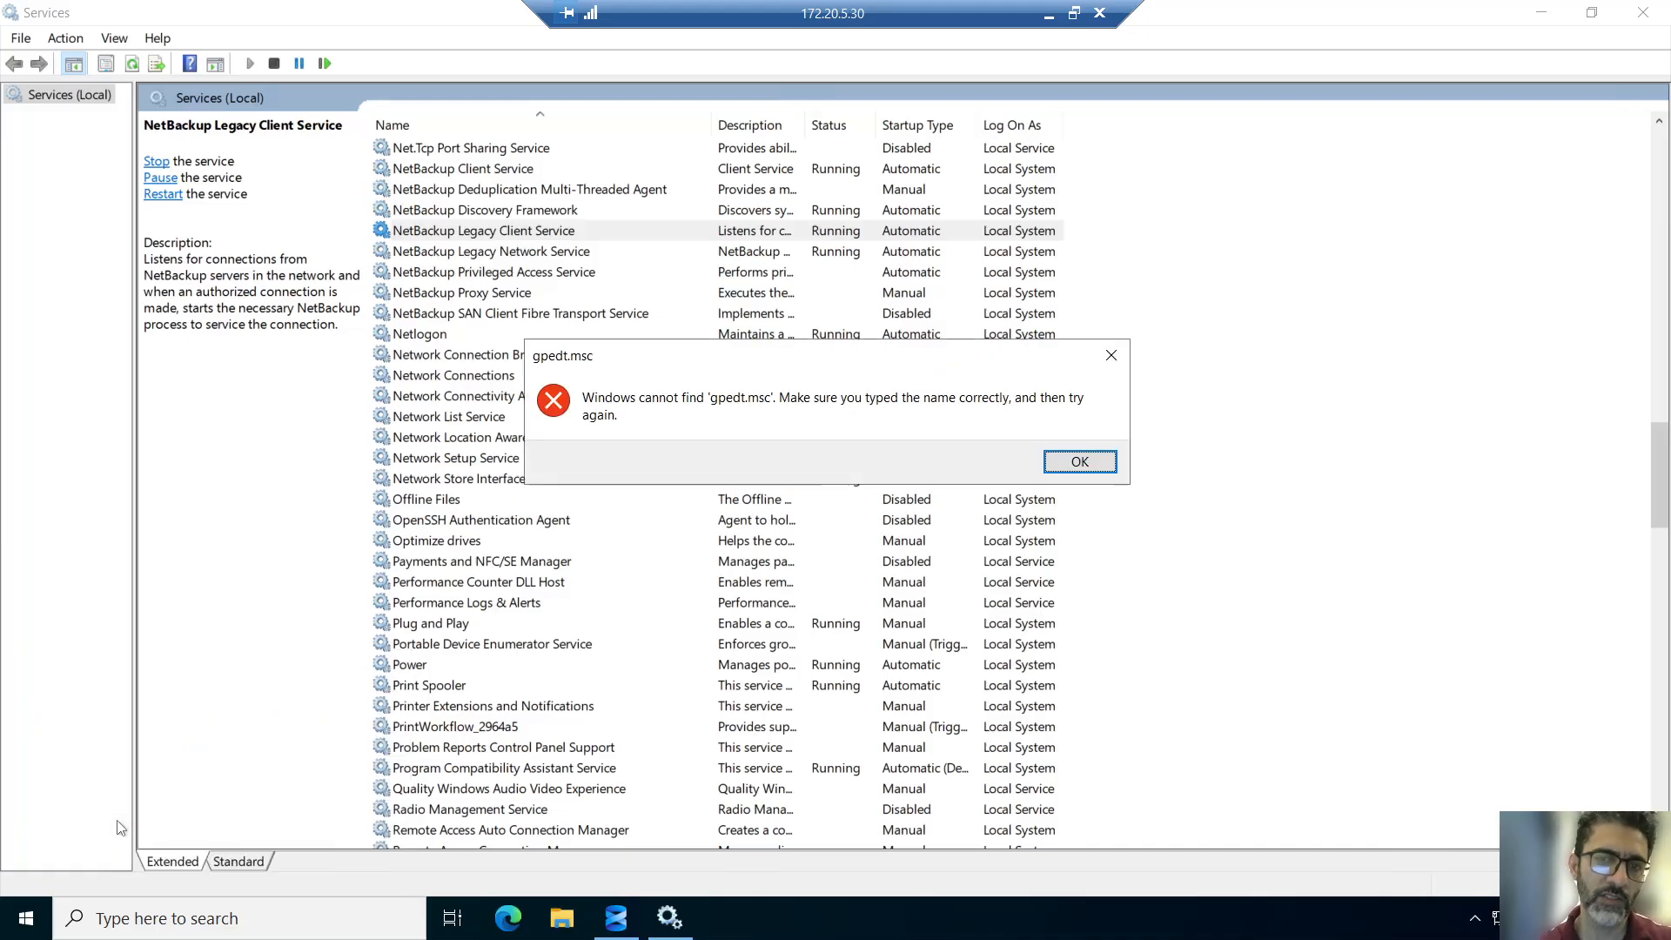
pyautogui.click(1079, 461)
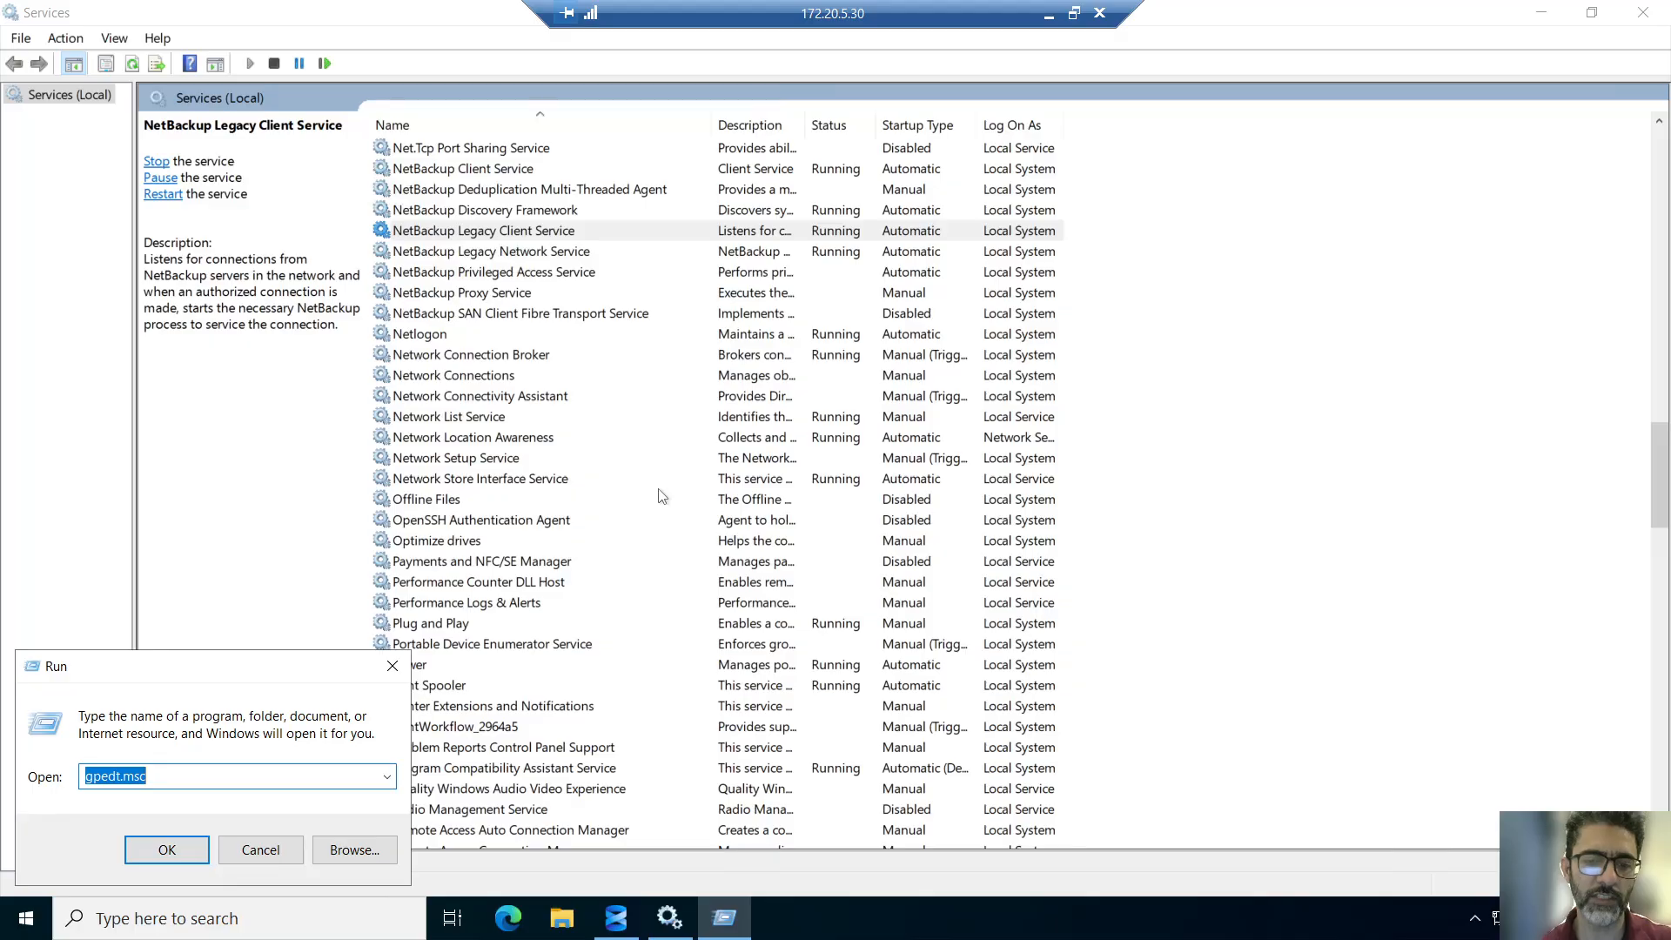
# - Run gpedit.msc to open the Local Group Policy Editor and maximize its window
pyautogui.write('gp')
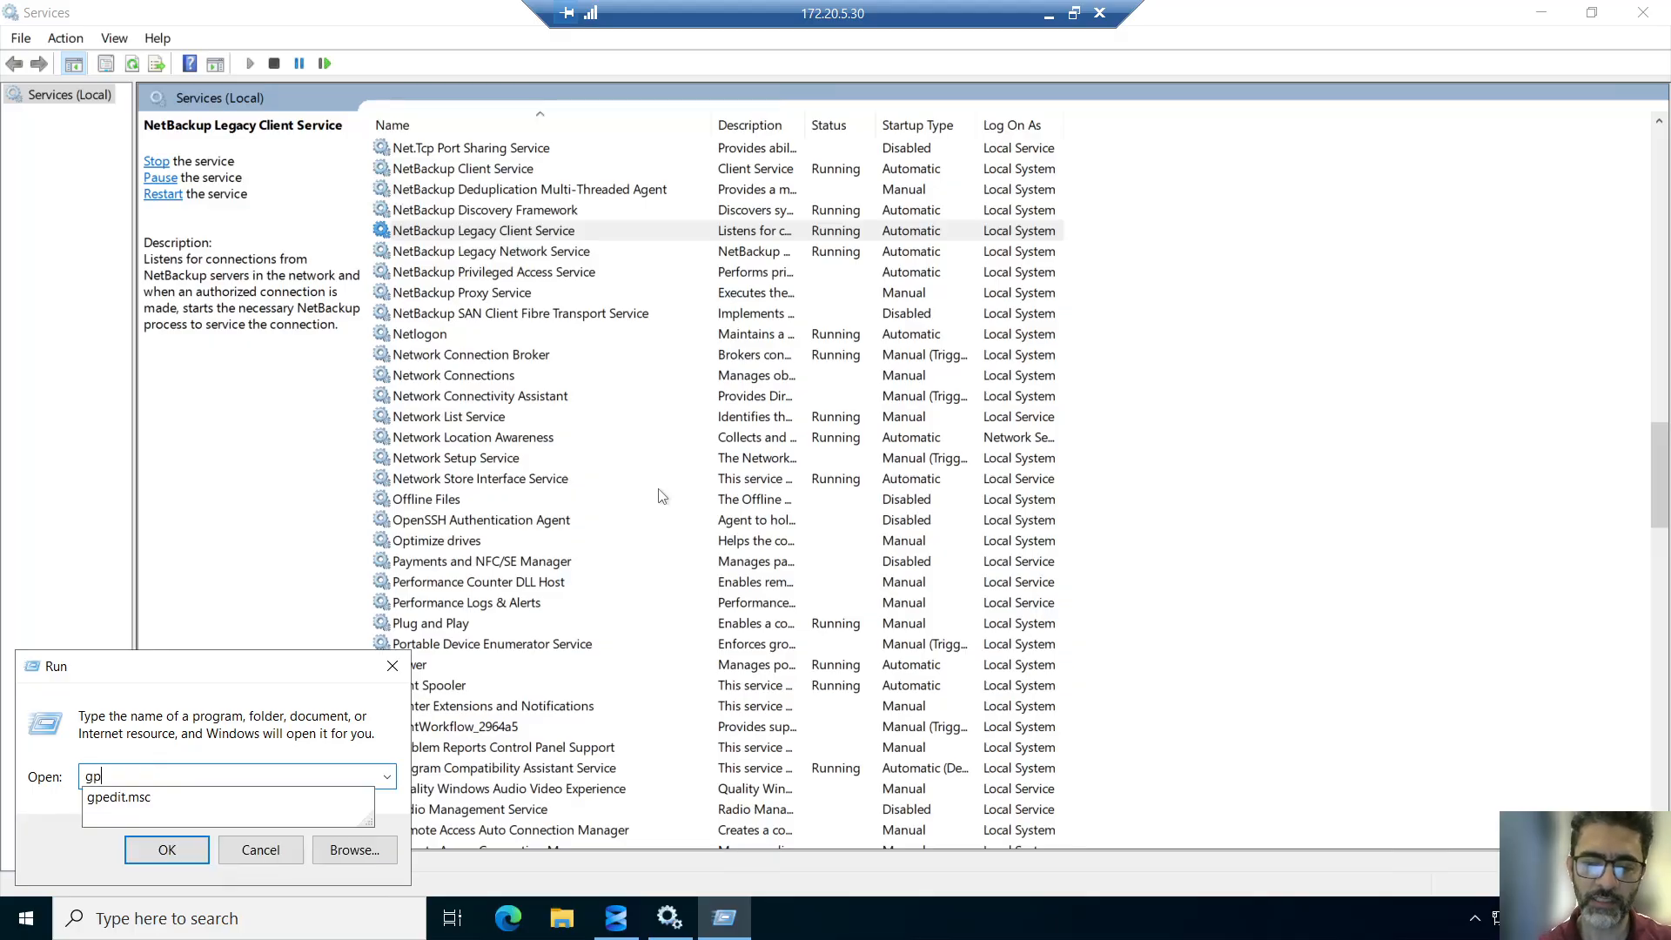
pyautogui.press('Down')
pyautogui.press('Return')
pyautogui.click(916, 184)
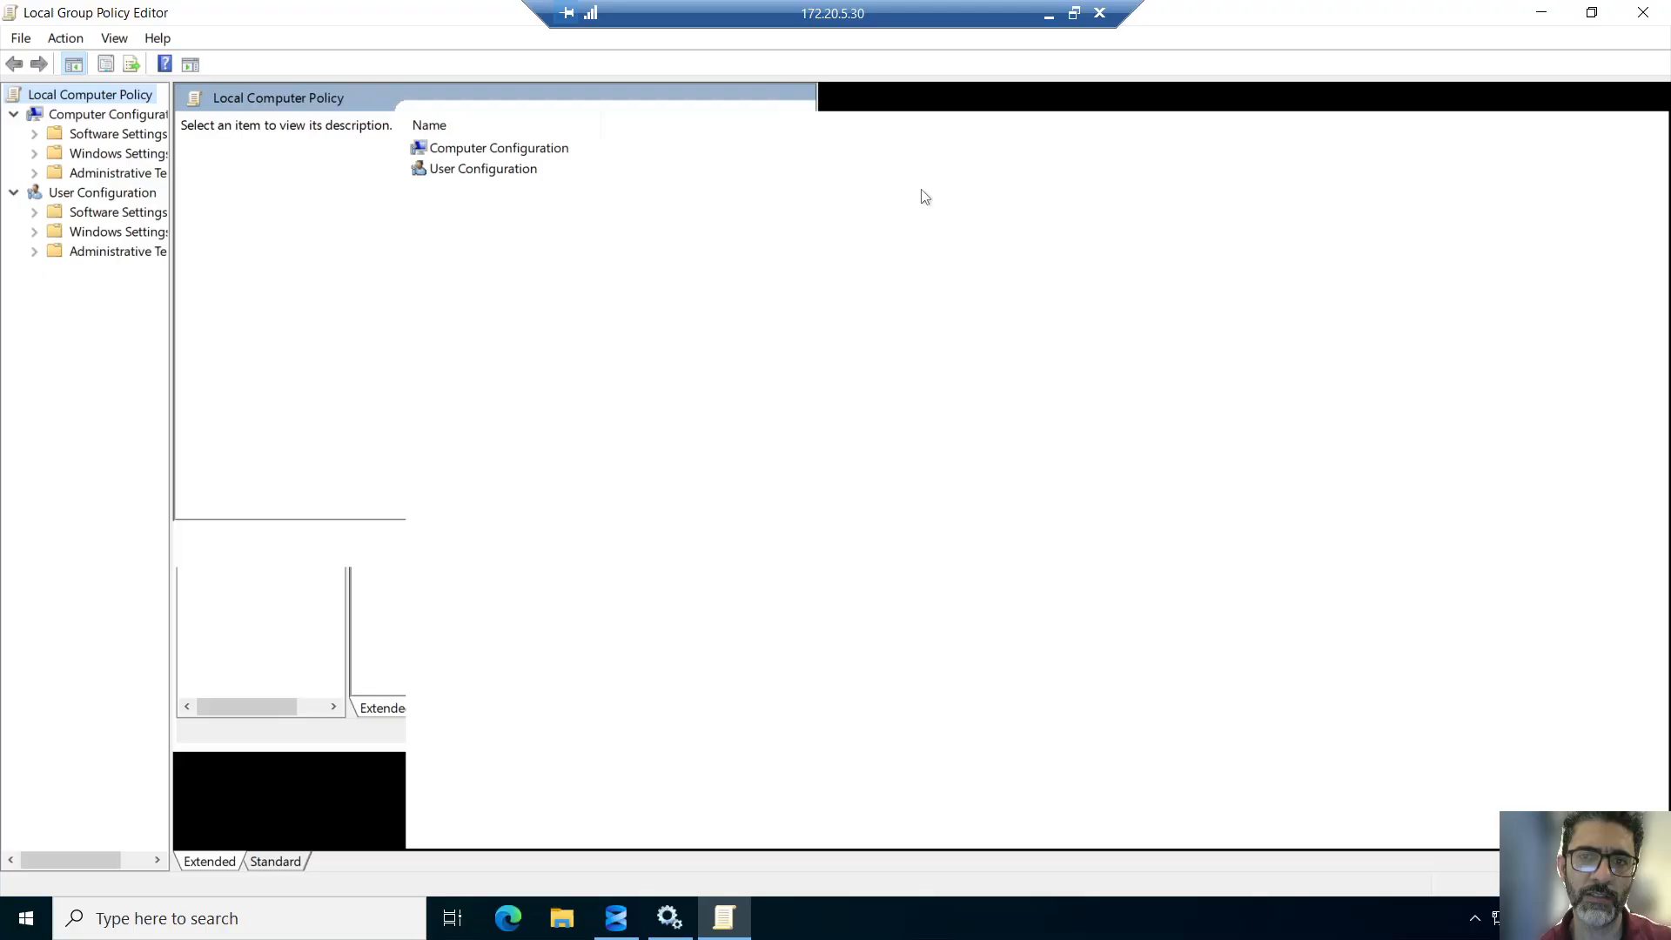
# - Open User Rights Assignment in the computer's Windows security settings under Local Policies, widening the policy tree to read the names
pyautogui.click(34, 153)
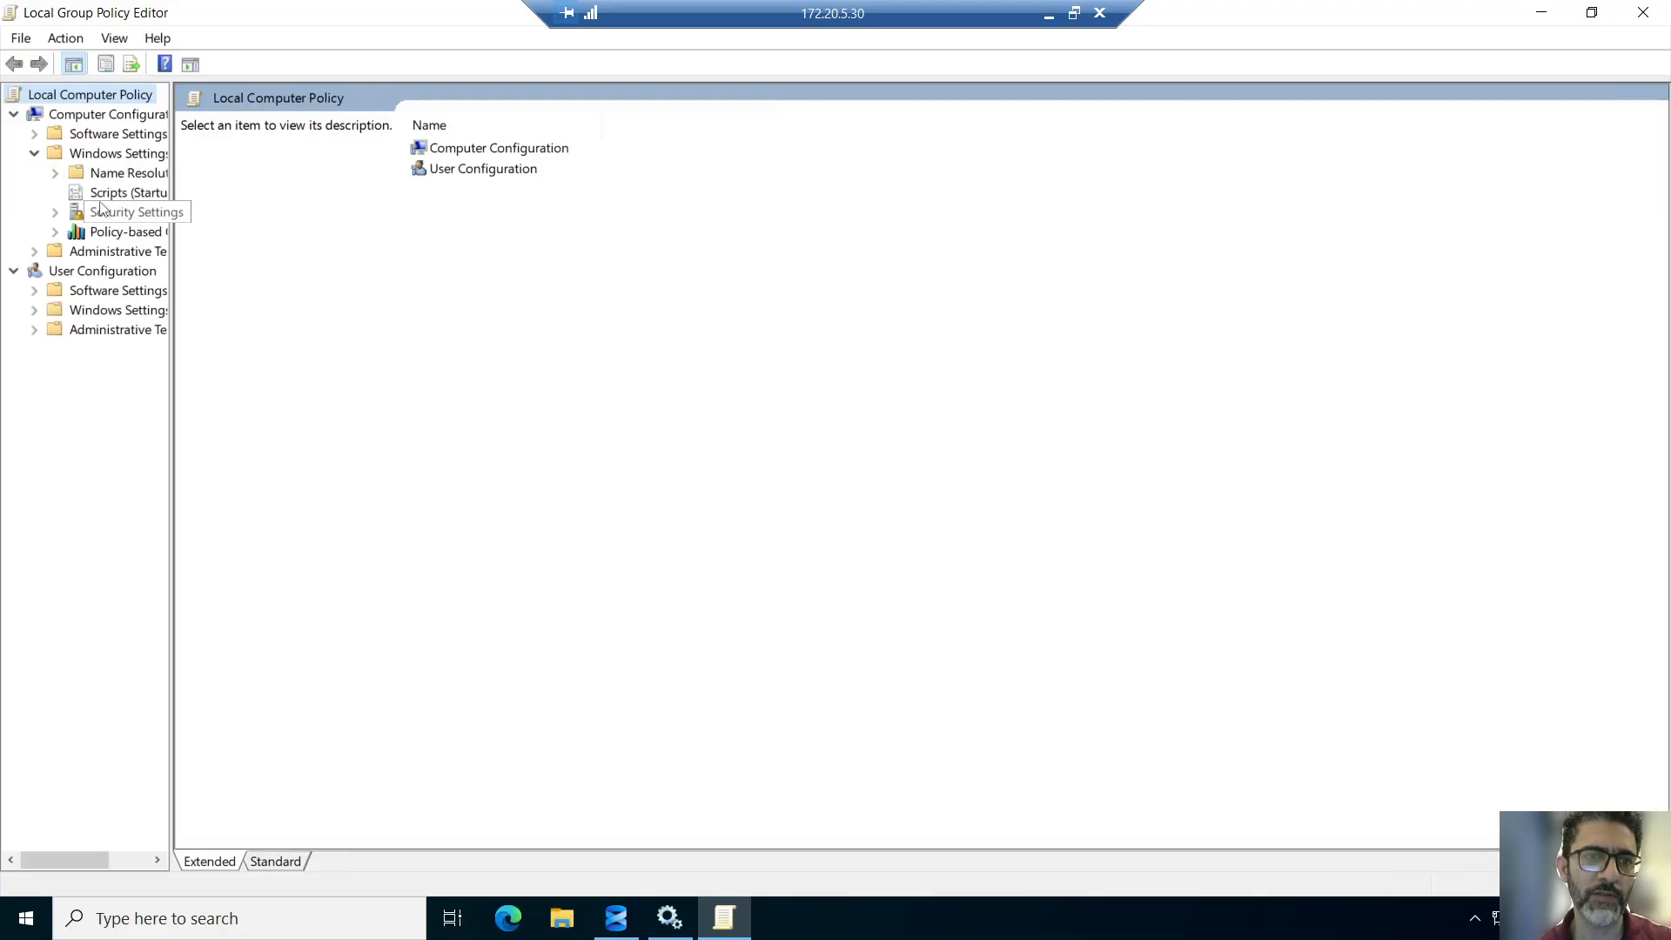
pyautogui.click(55, 212)
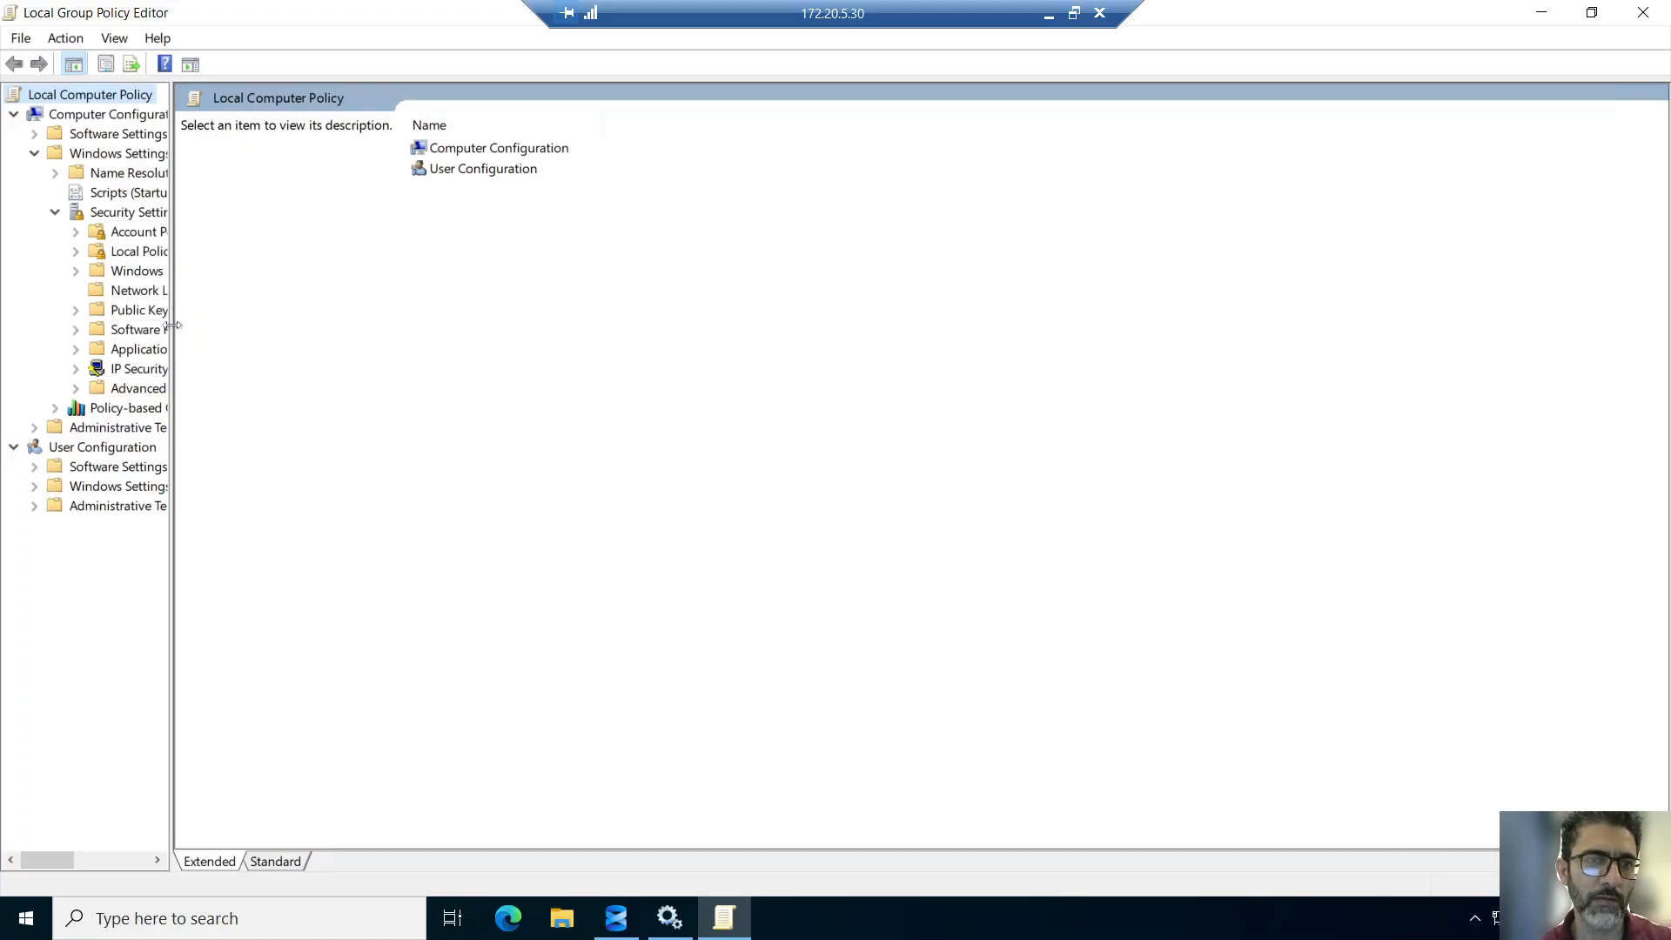
pyautogui.moveTo(173, 324); pyautogui.dragTo(407, 327)
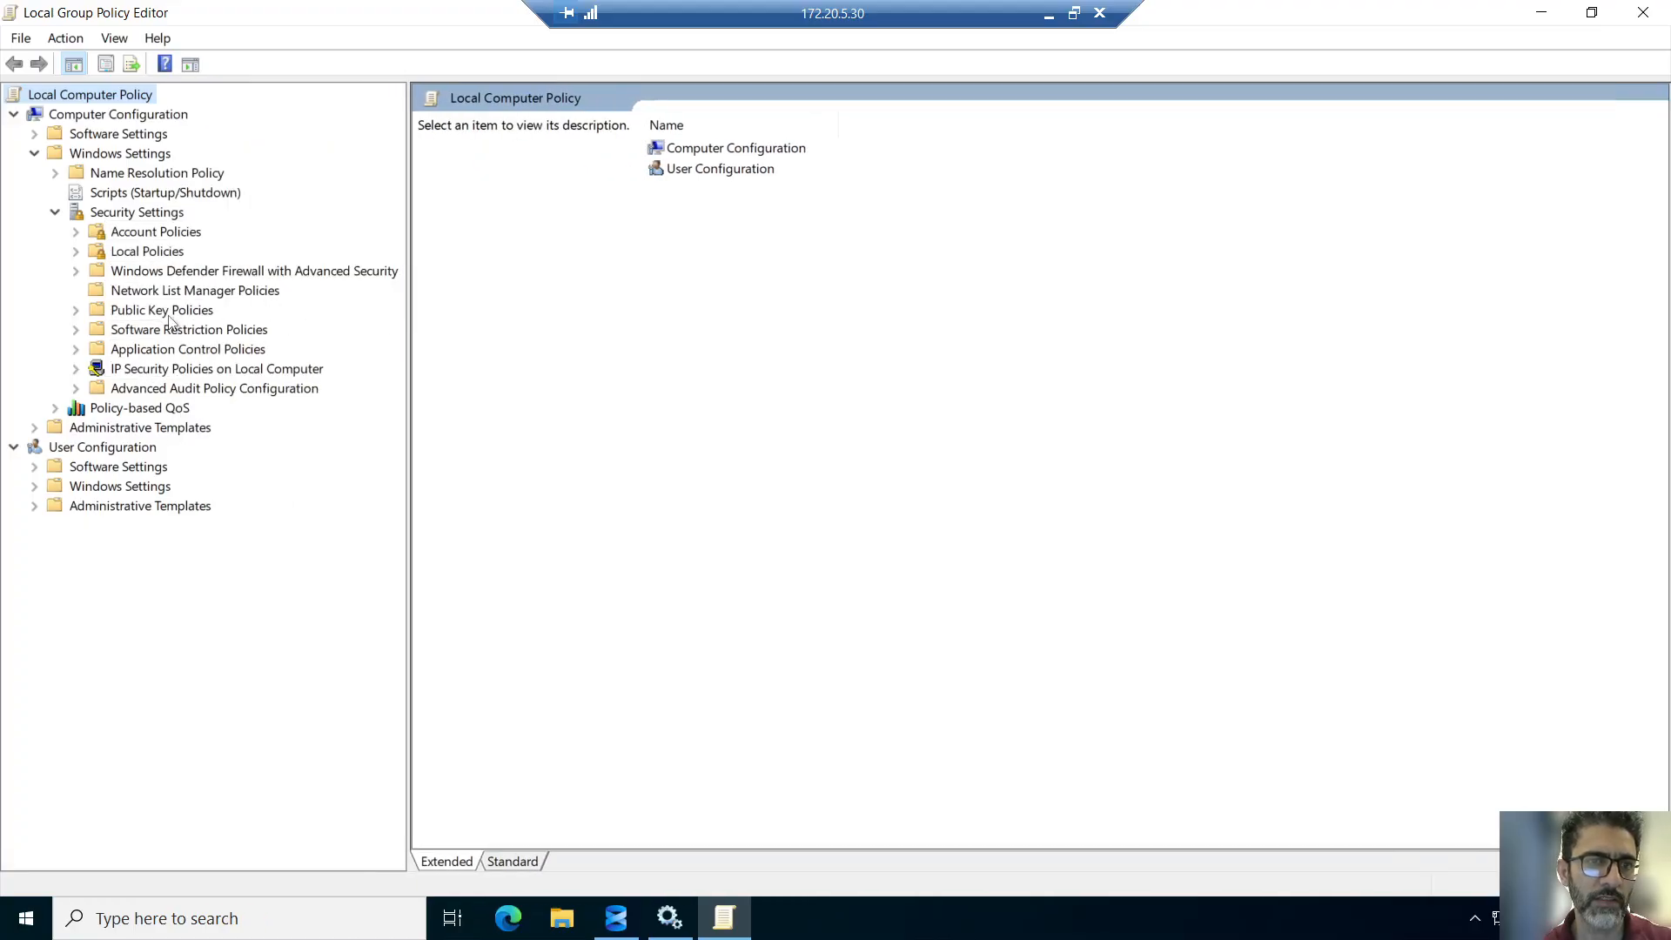
pyautogui.click(76, 252)
pyautogui.click(161, 292)
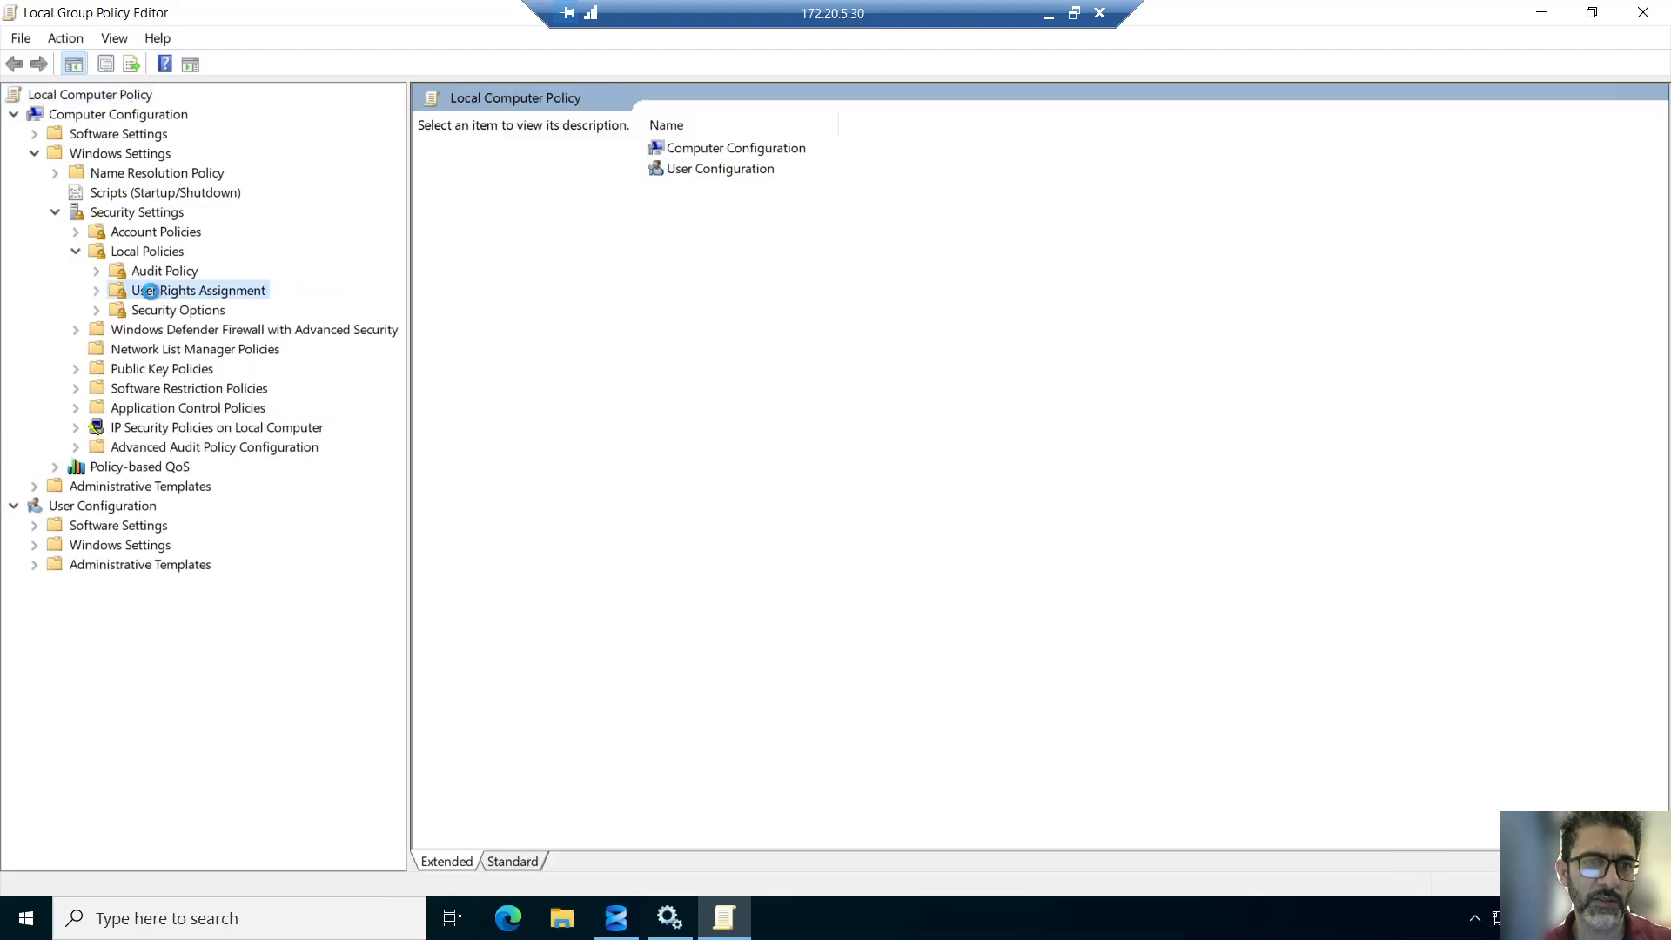
# - Grant the sqladmin domain account the "Act as part of the operating system" user right and apply it
pyautogui.click(538, 203)
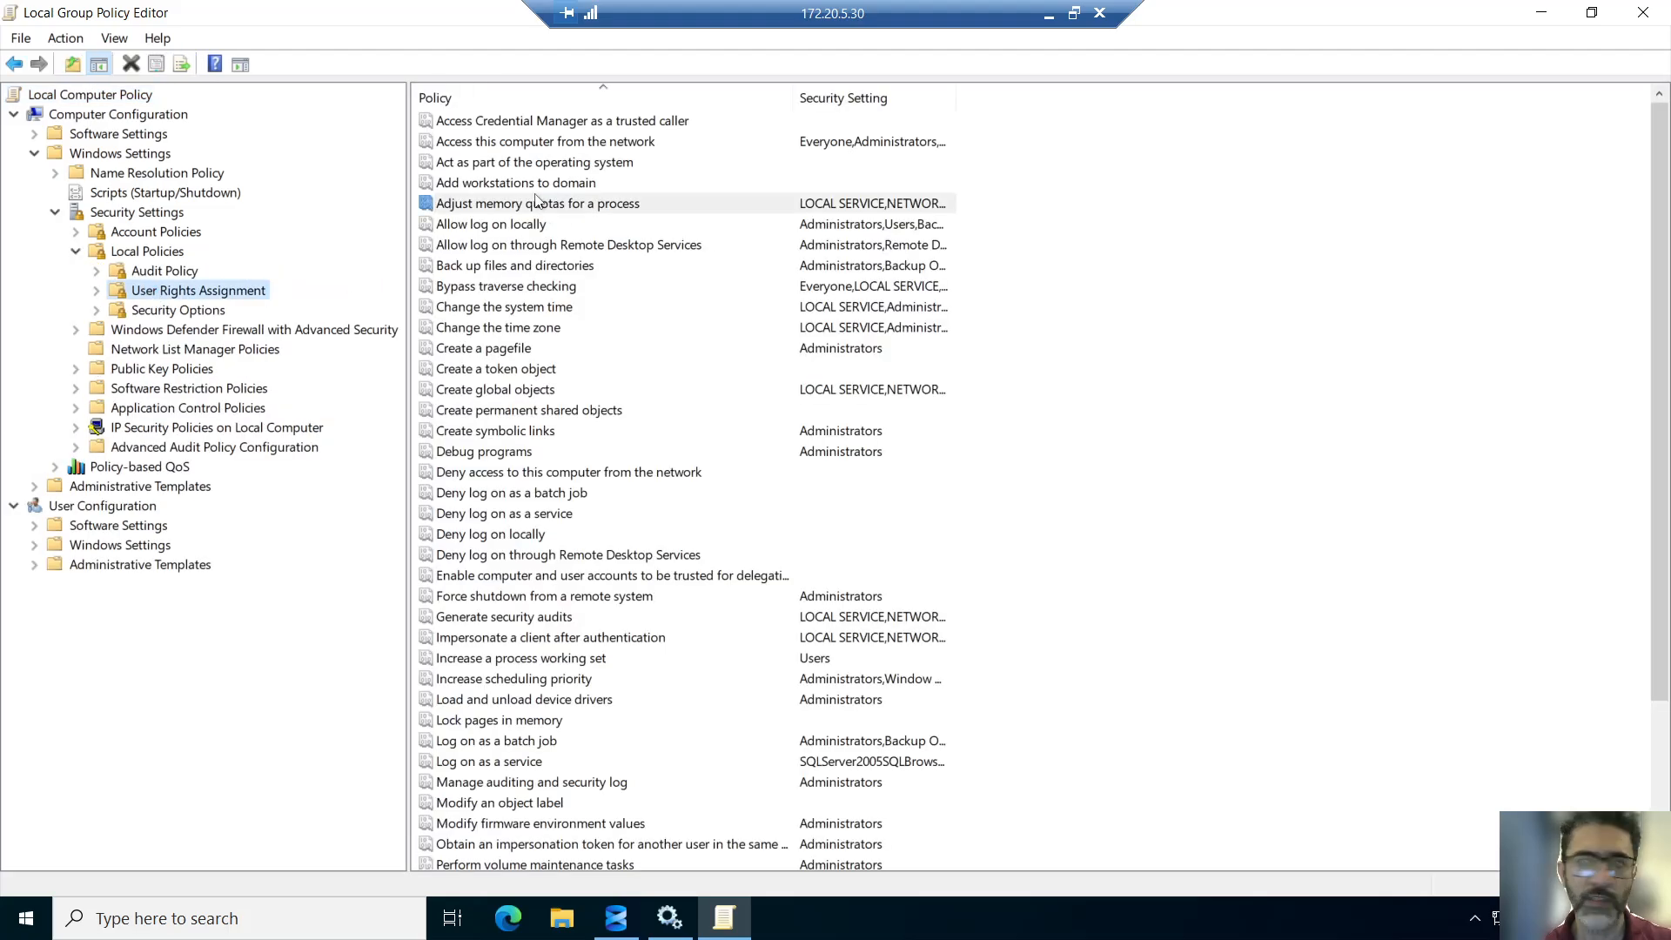
pyautogui.write('act')
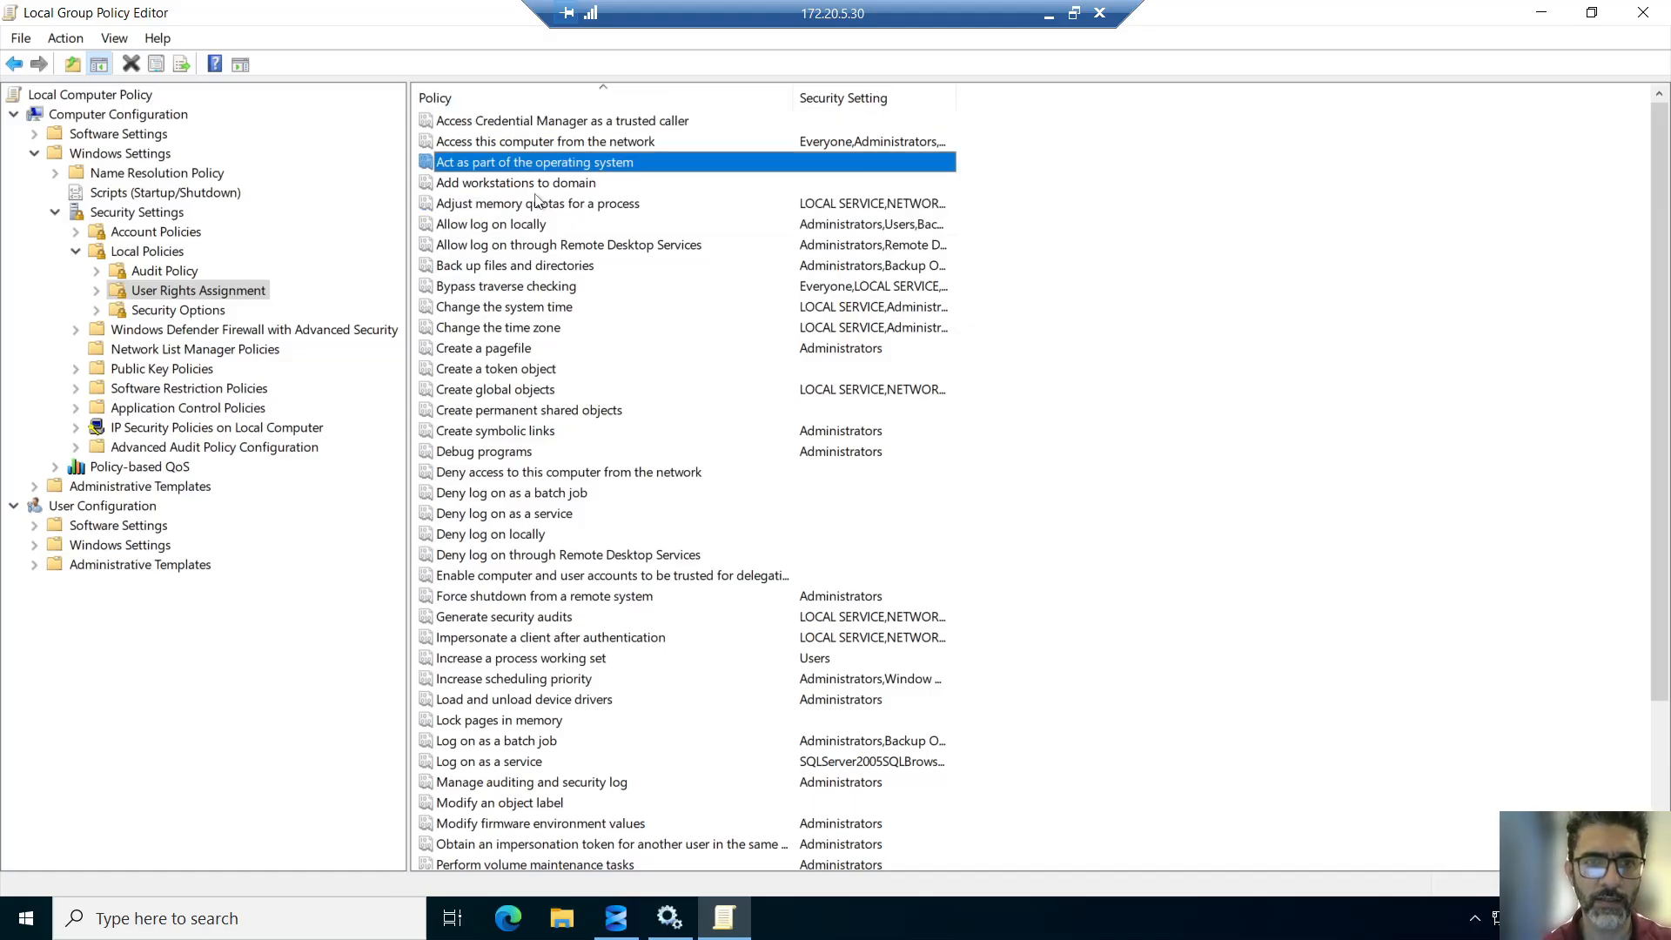
pyautogui.doubleClick(572, 170)
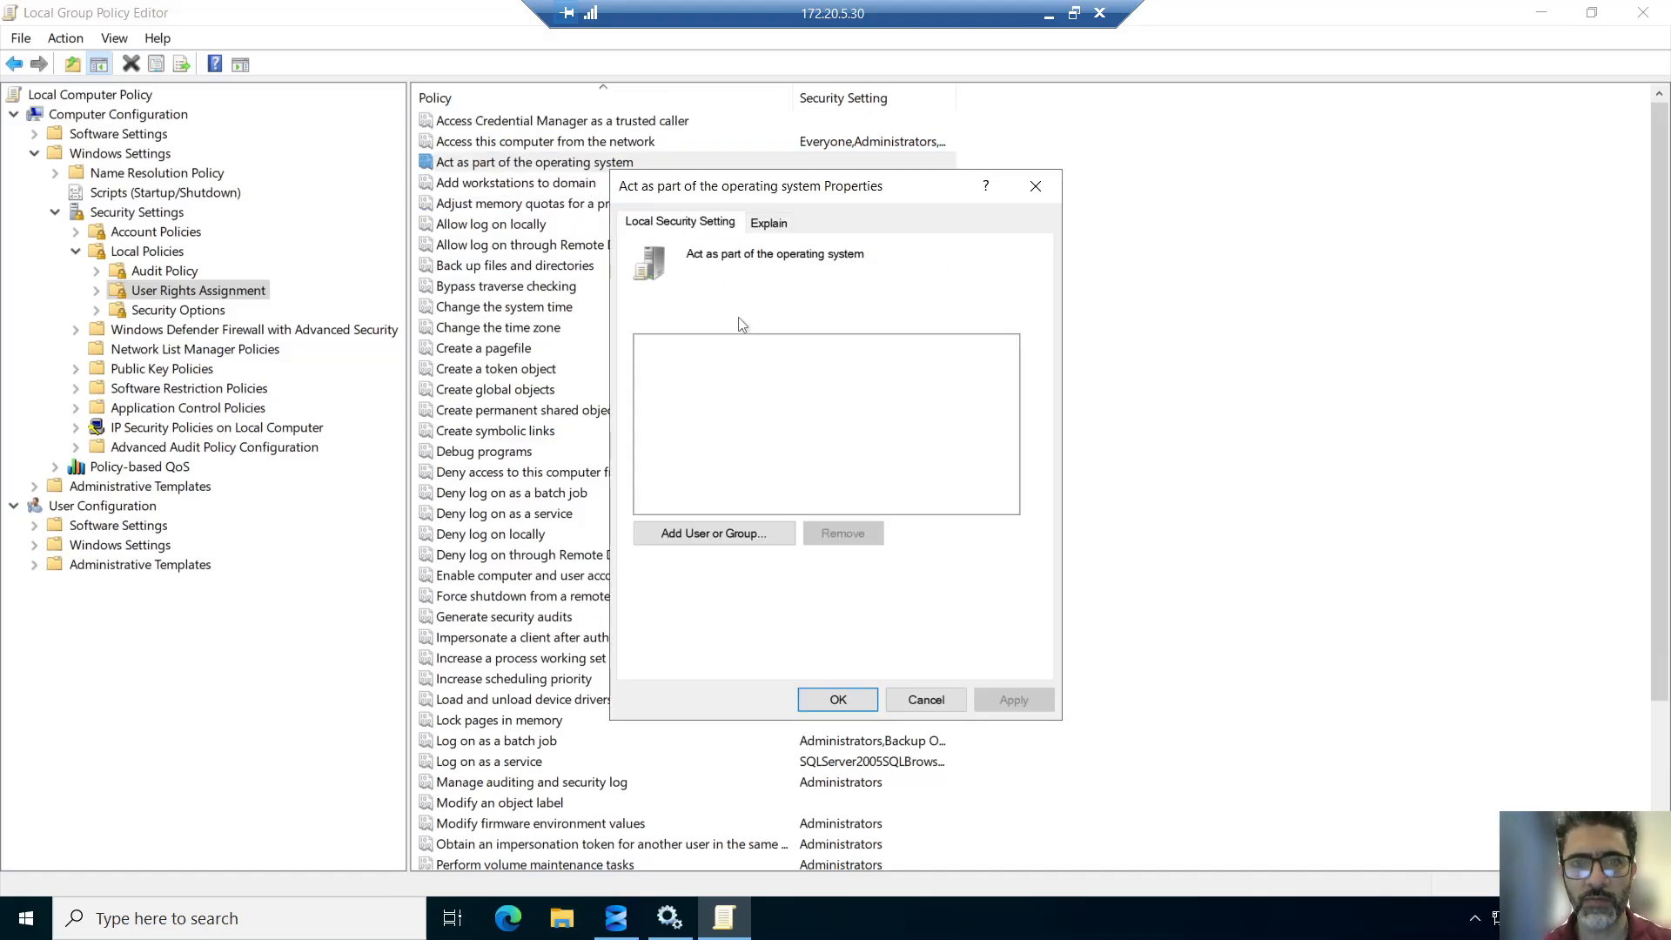
pyautogui.click(722, 533)
pyautogui.write('sqladmin')
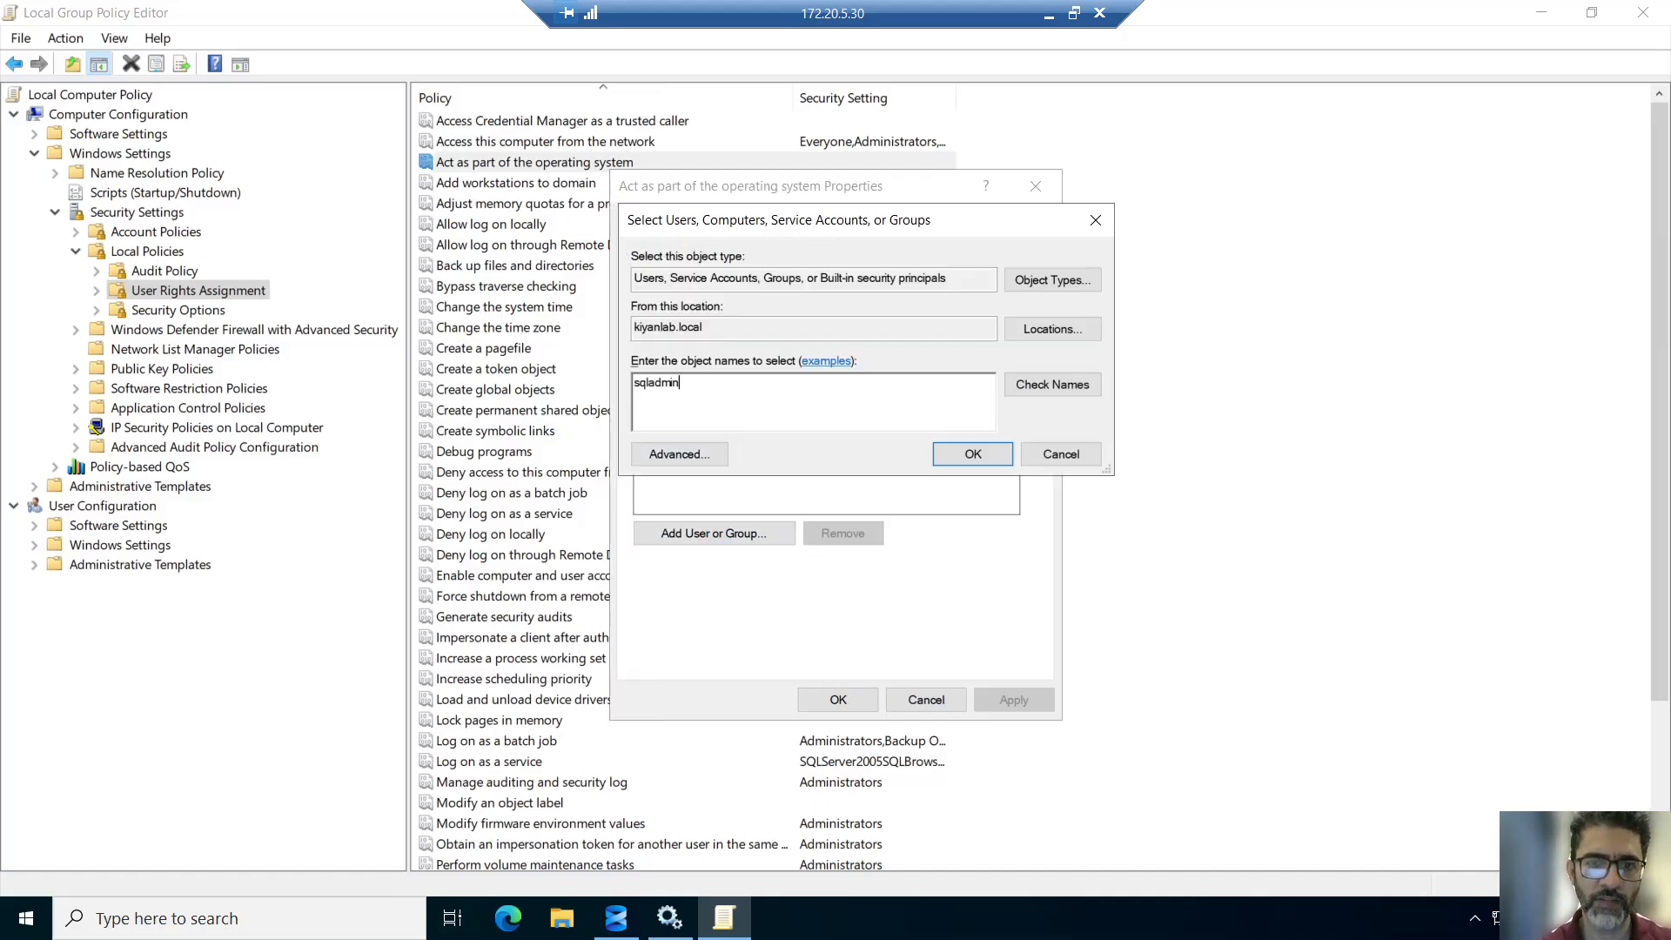
pyautogui.press('Return')
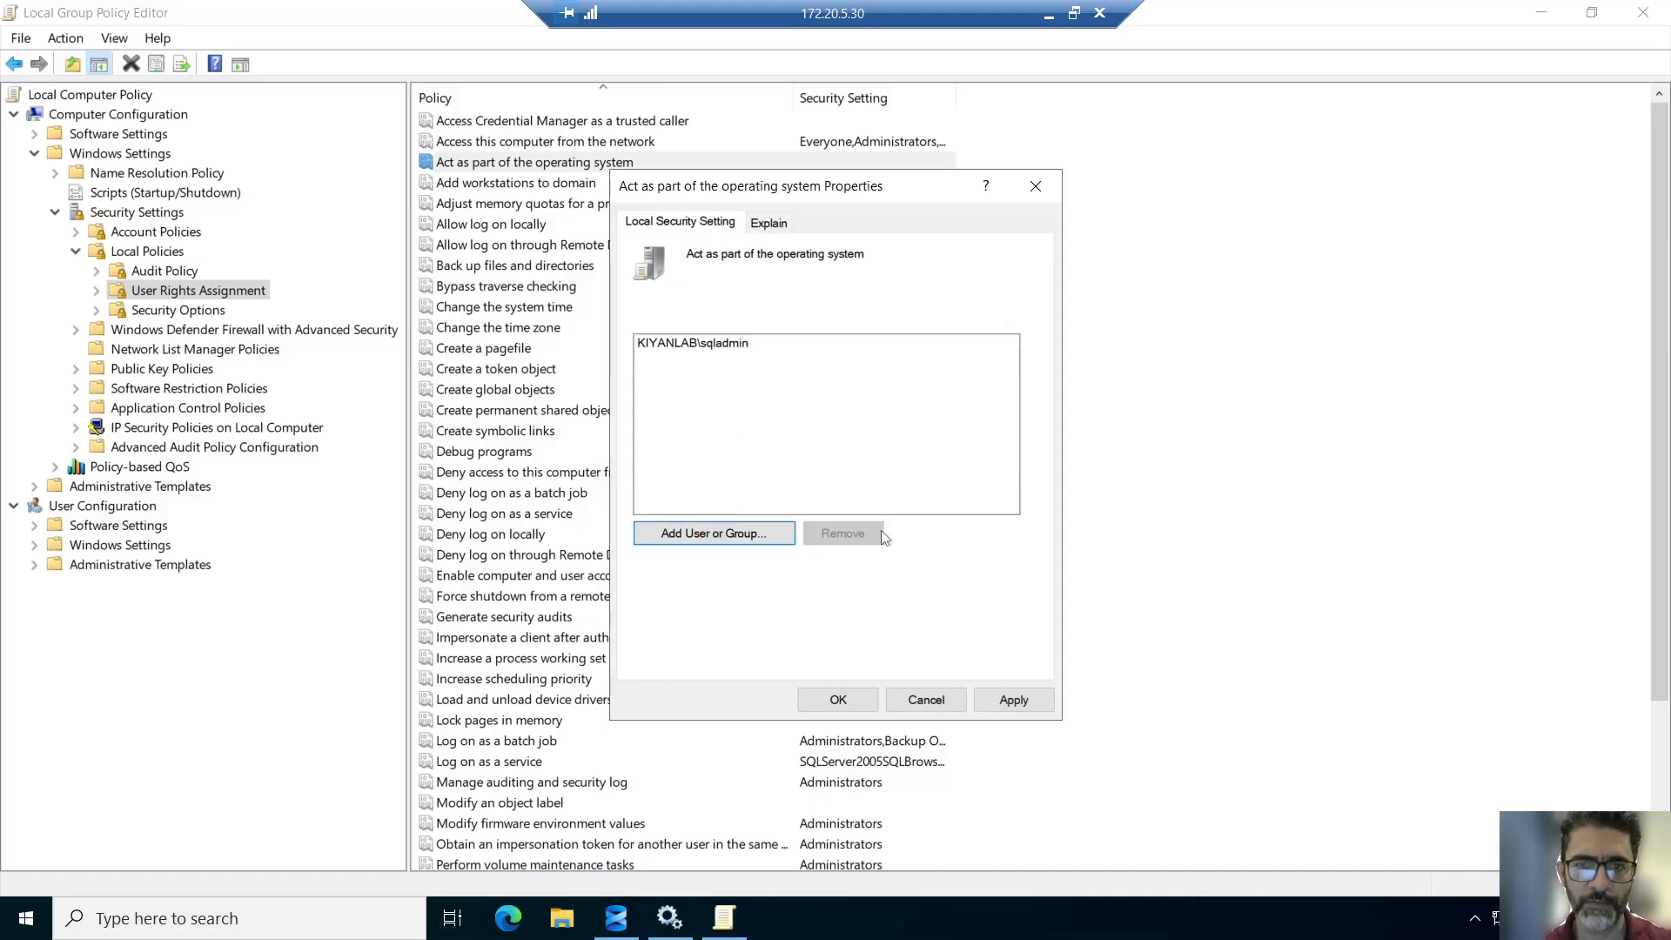
pyautogui.click(992, 702)
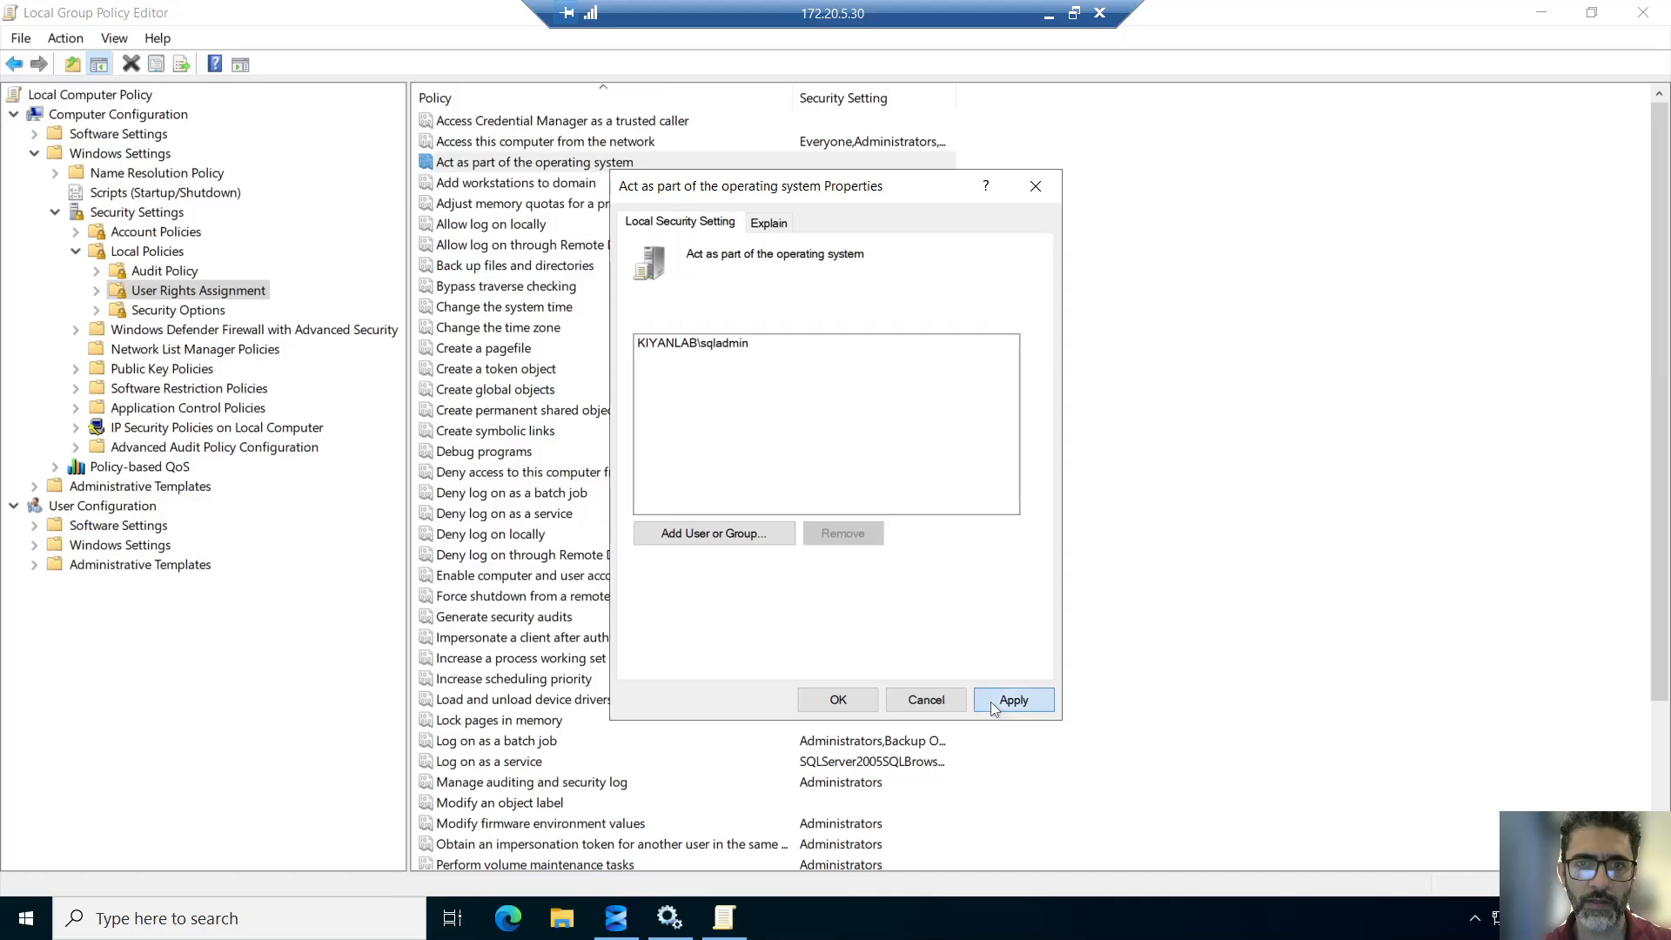
pyautogui.click(856, 710)
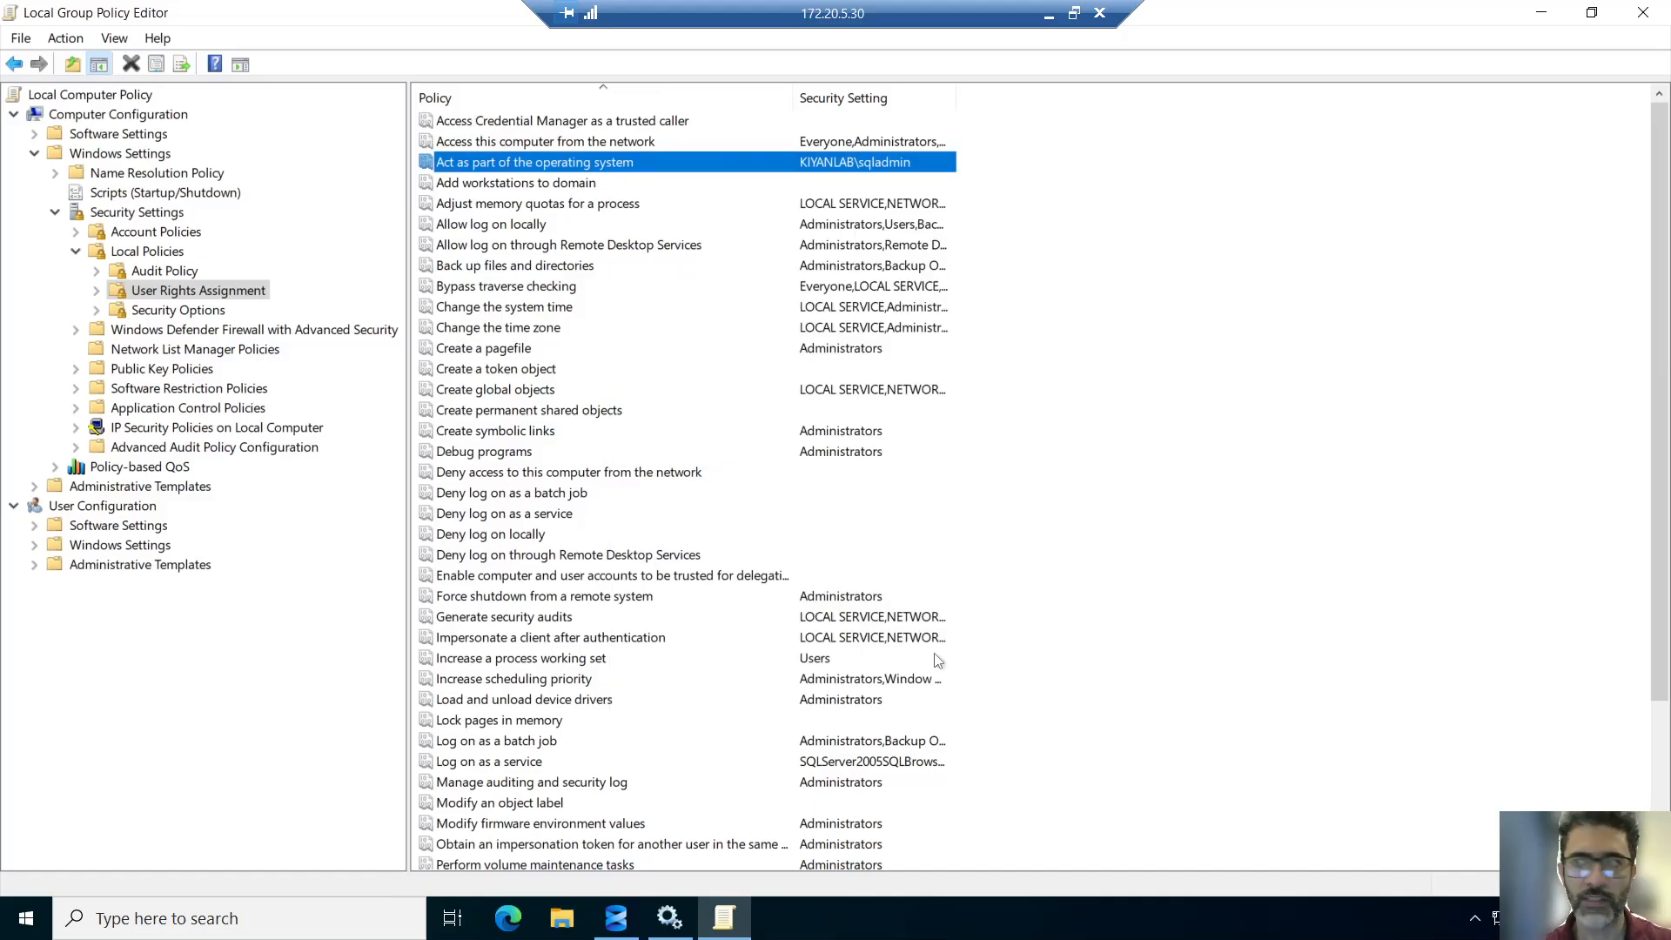
# - Grant the sqladmin domain account the "Create a token object" user right, verifying the account name and applying the change
pyautogui.click(561, 249)
pyautogui.write('cr')
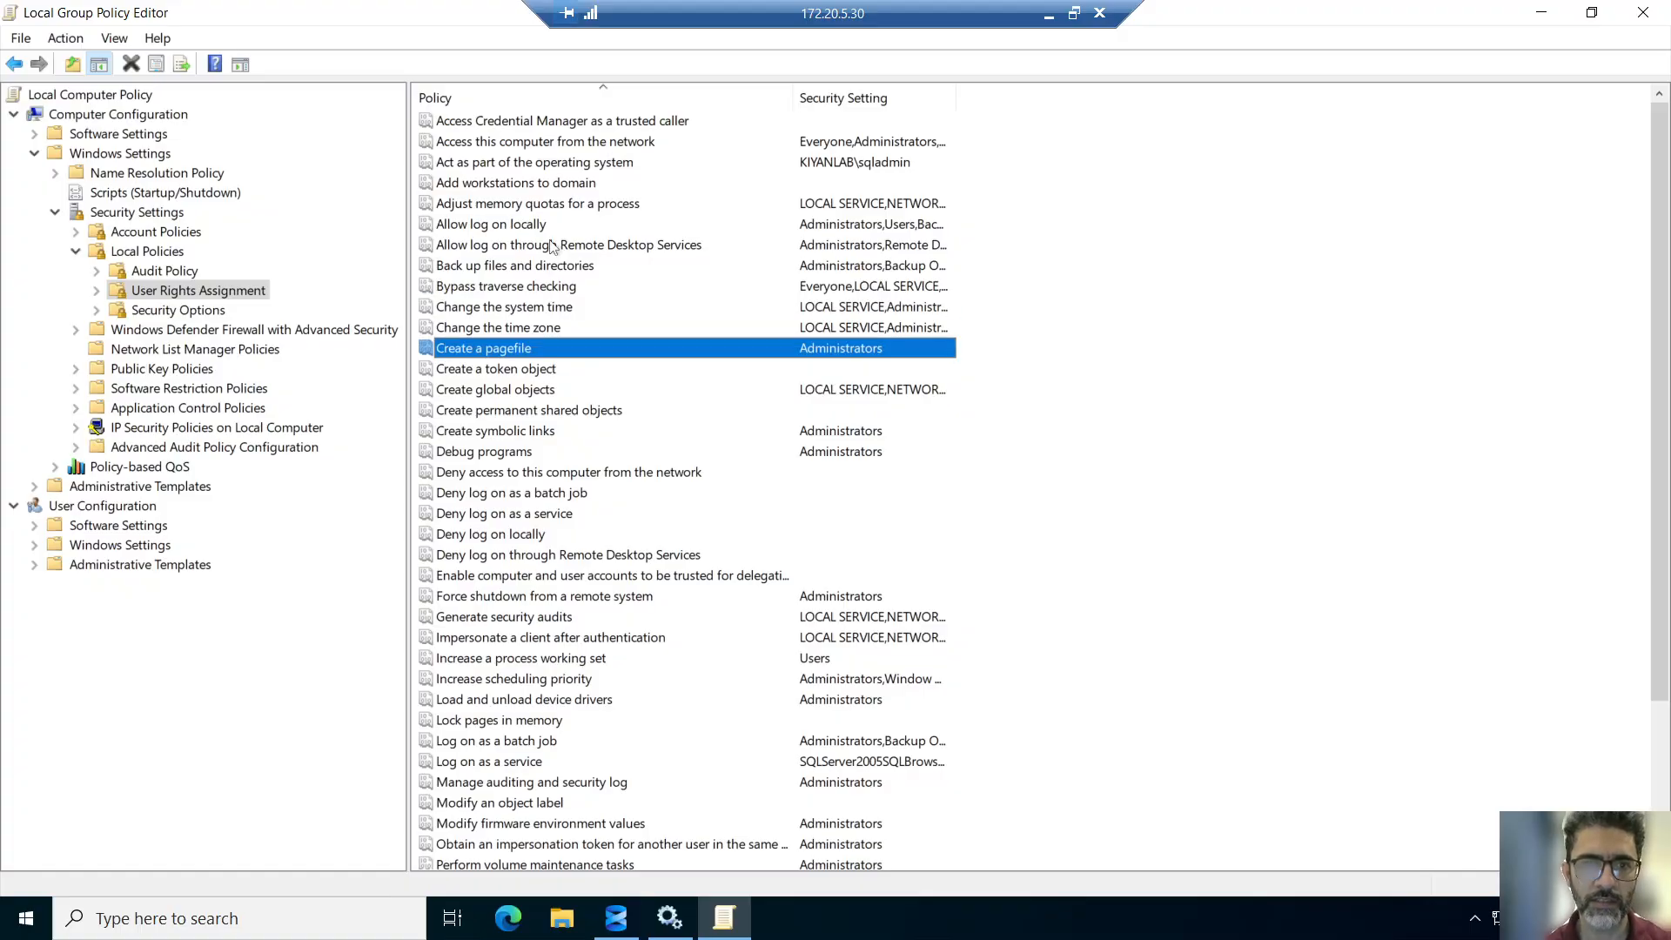
pyautogui.doubleClick(534, 373)
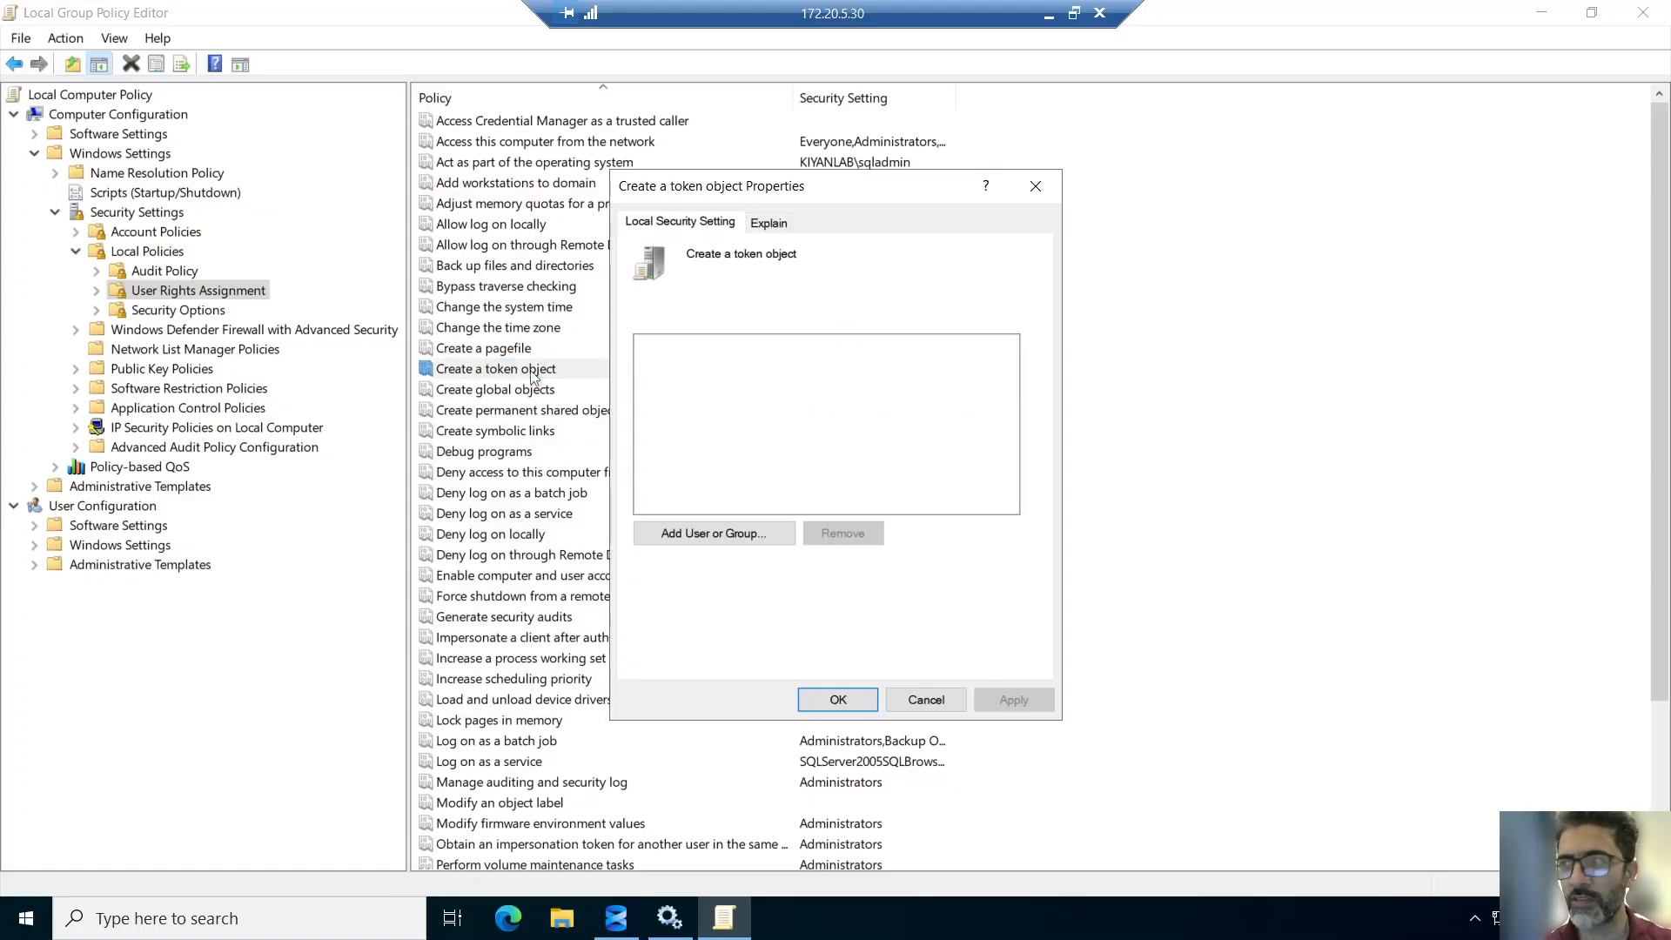
pyautogui.click(724, 537)
pyautogui.write('sqla')
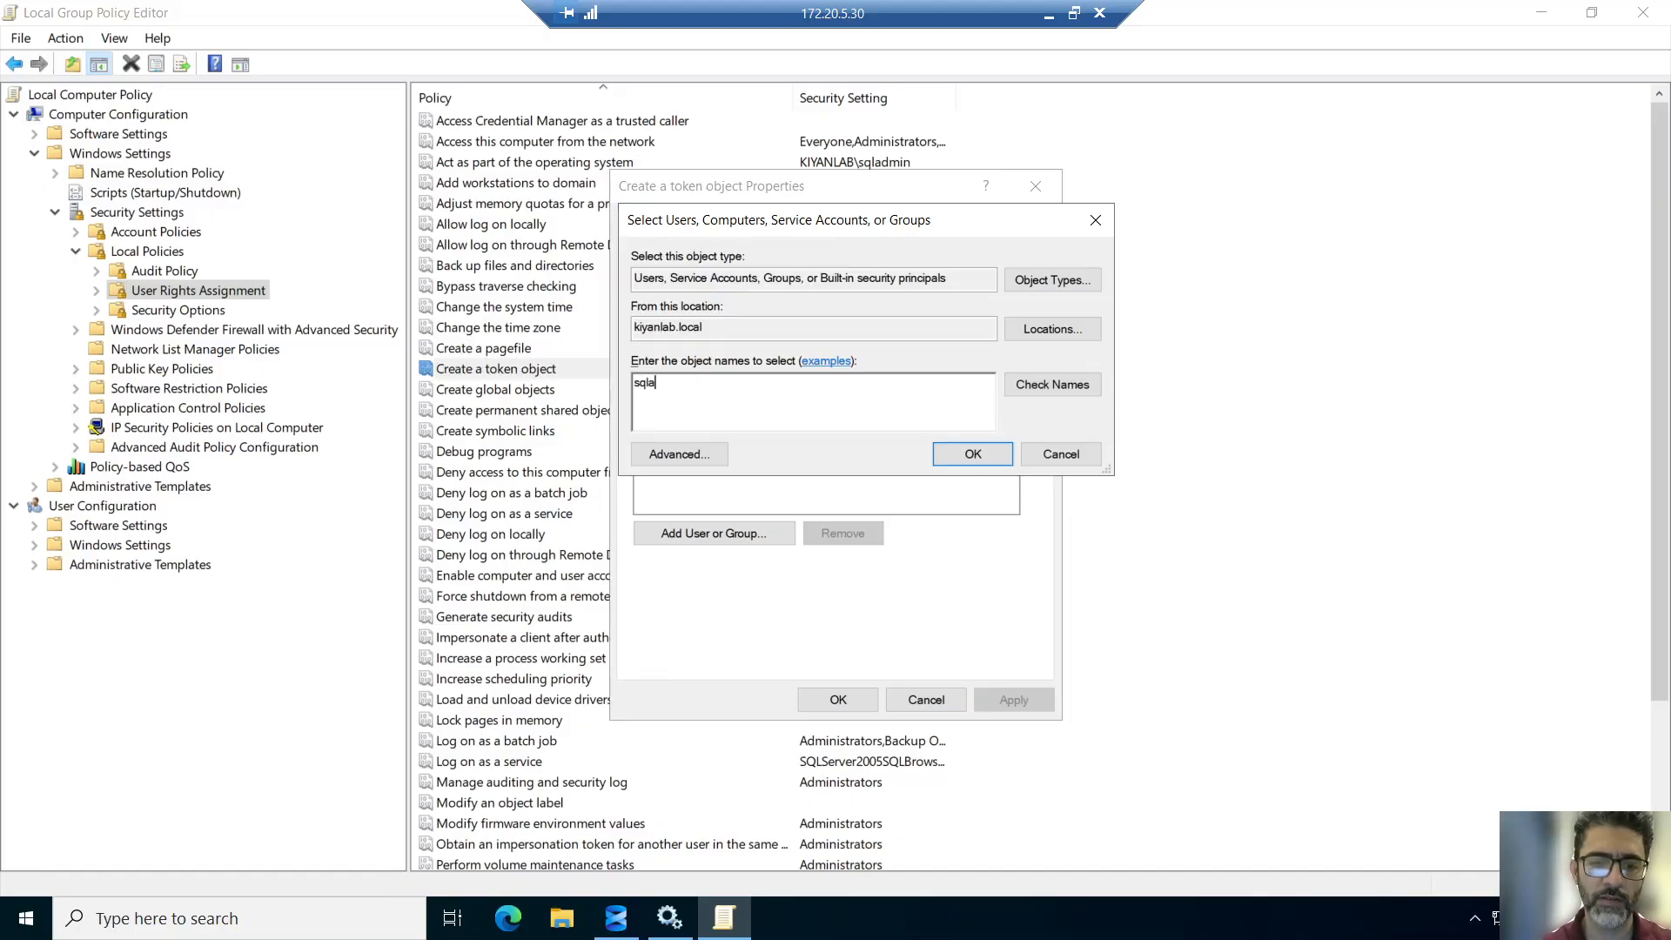
pyautogui.write('dmin')
pyautogui.click(1071, 385)
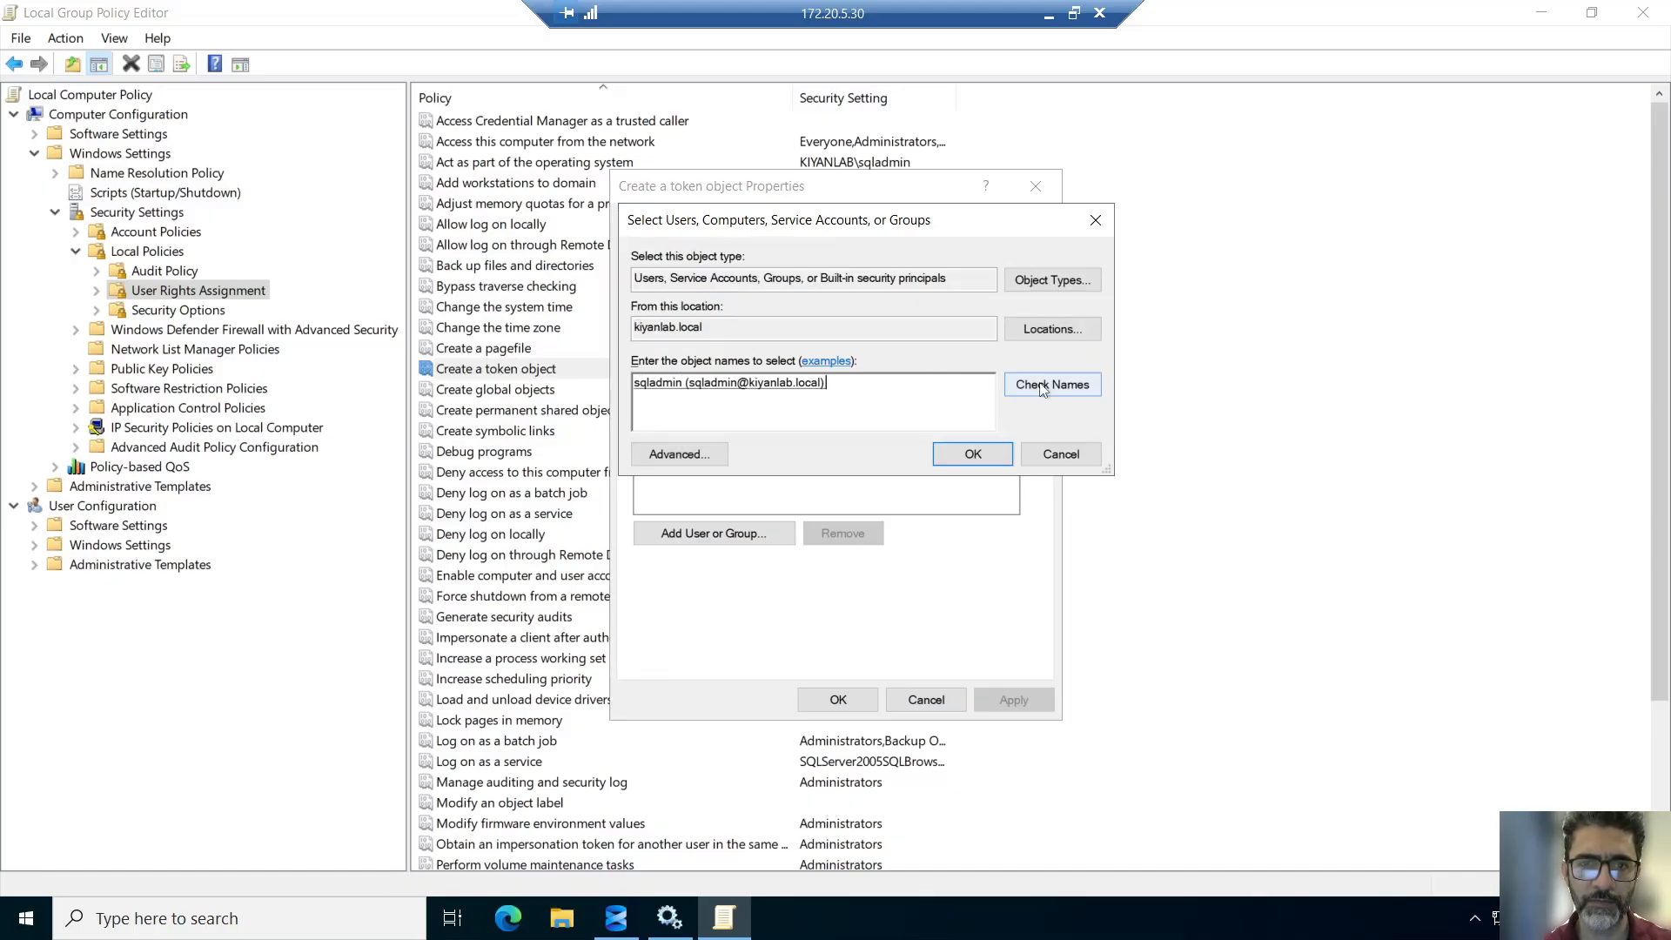
pyautogui.click(984, 456)
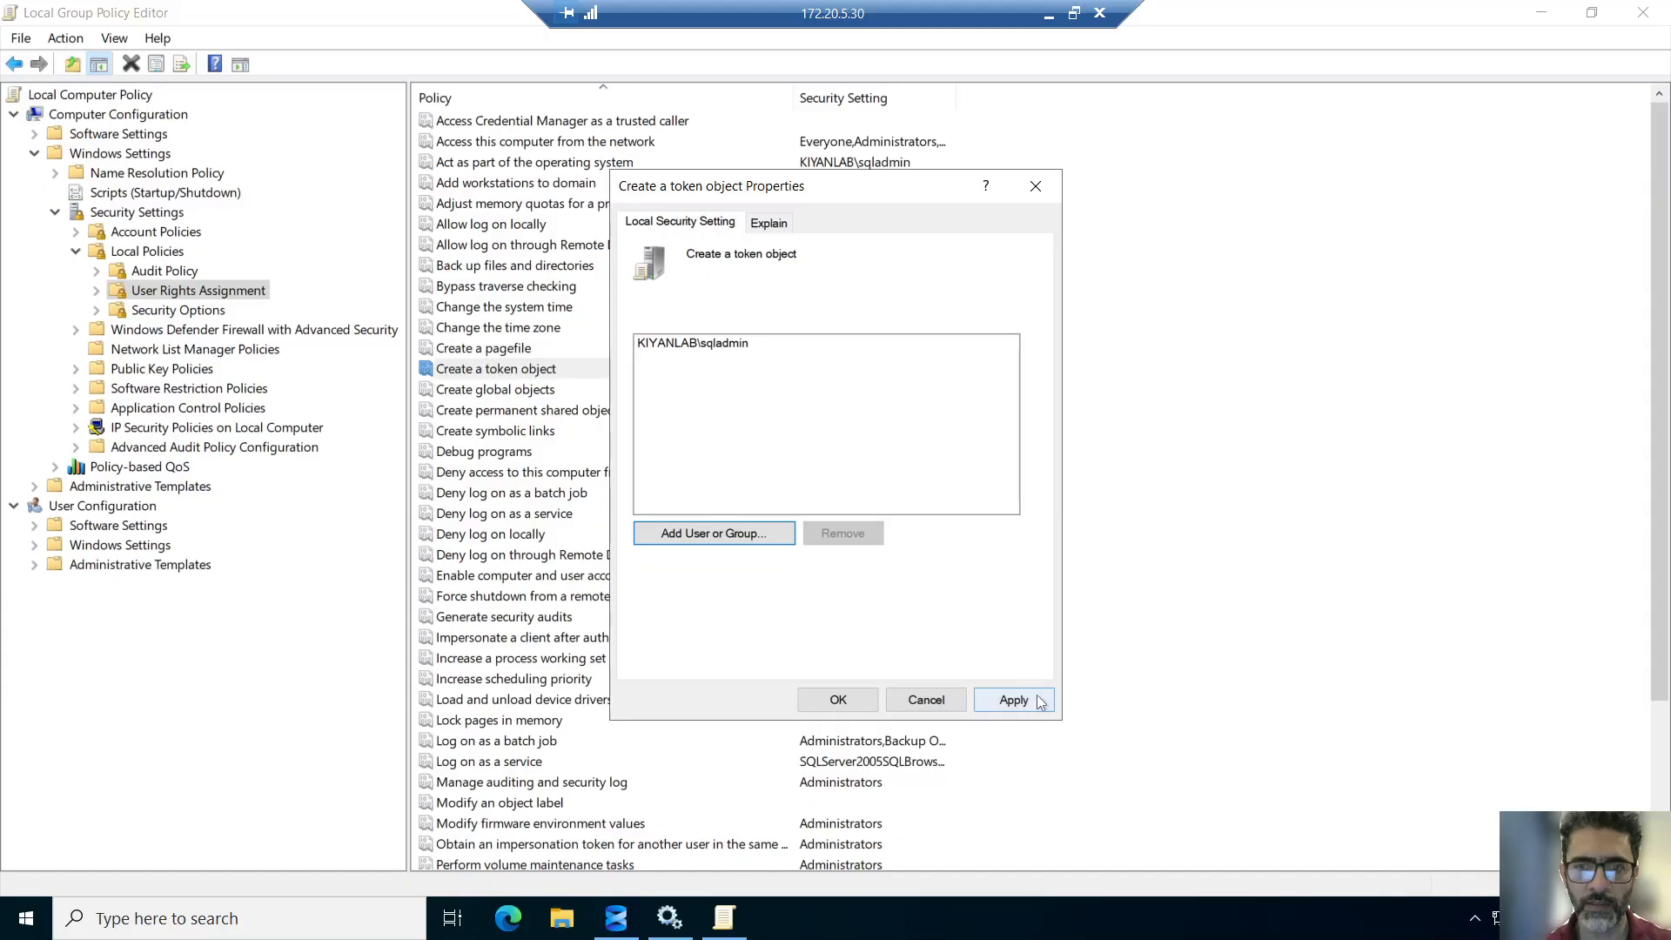
pyautogui.click(1010, 699)
pyautogui.click(839, 701)
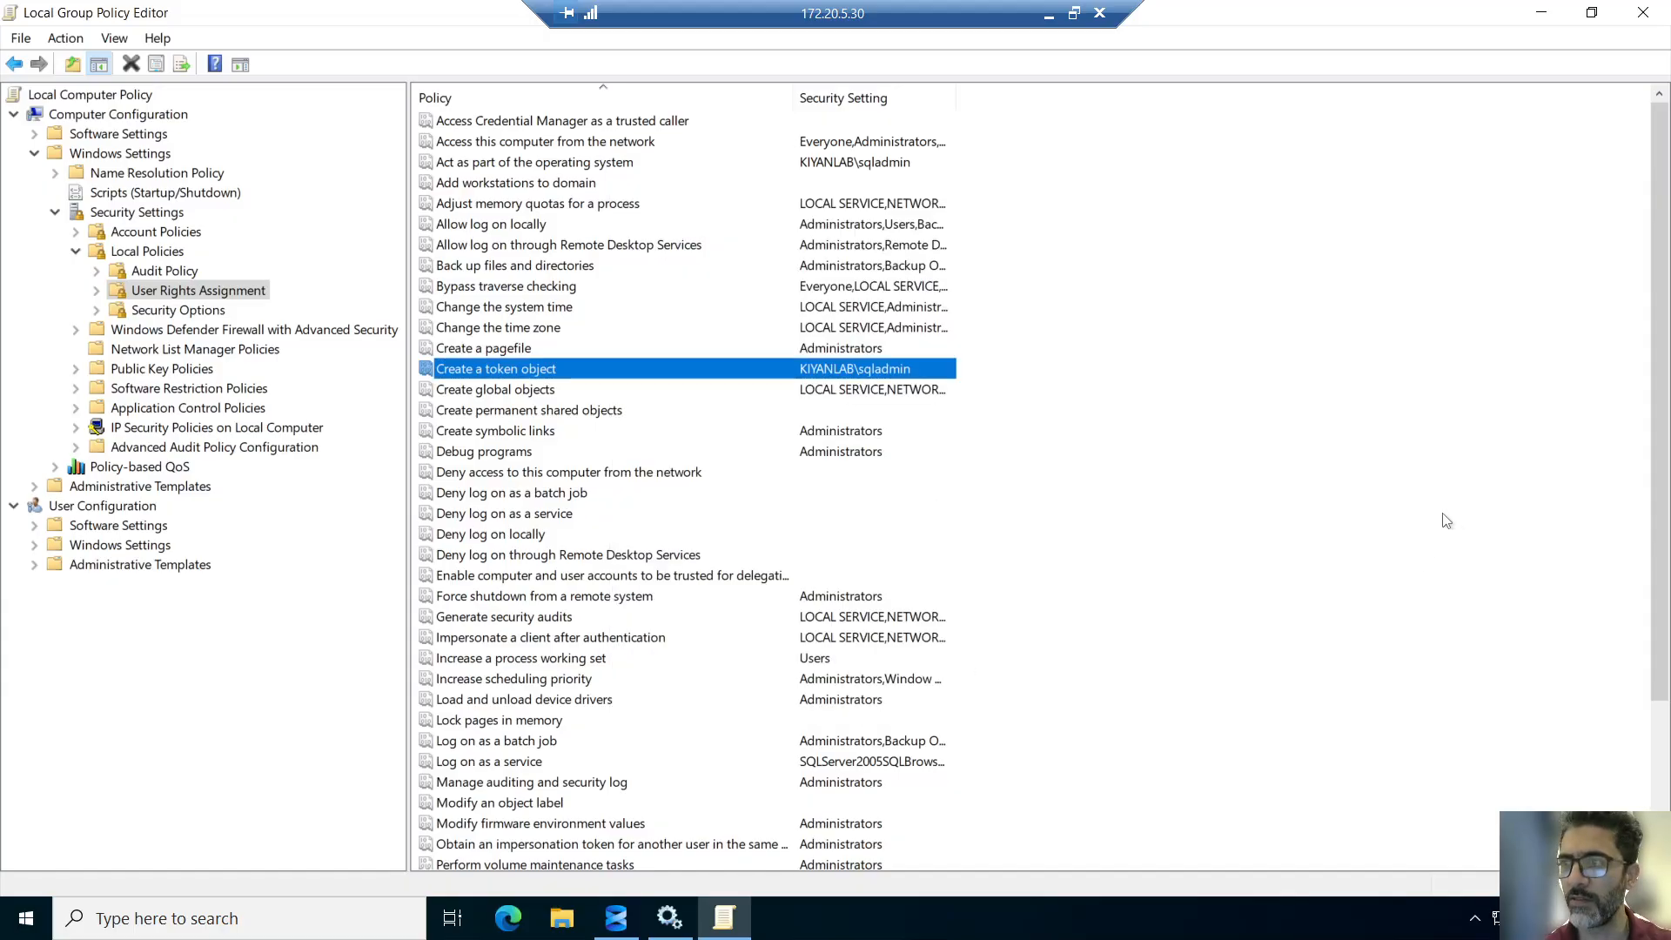
# - Check which accounts hold the "Impersonate a client after authentication" right, then close its properties without changes
pyautogui.click(584, 438)
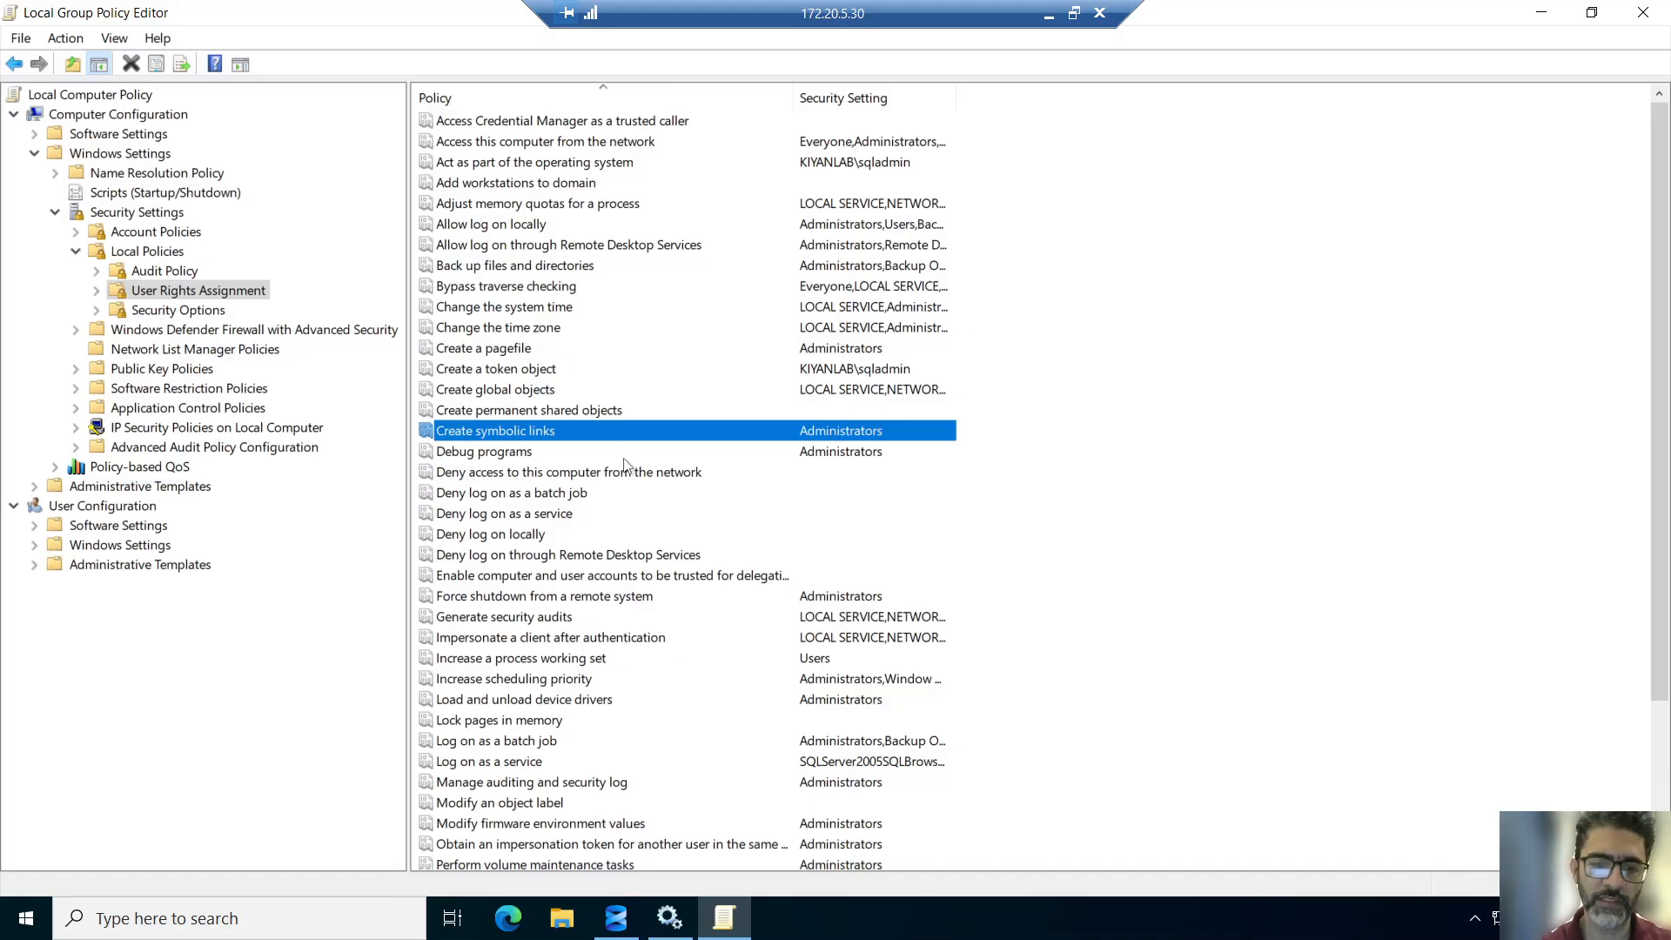
pyautogui.press('i')
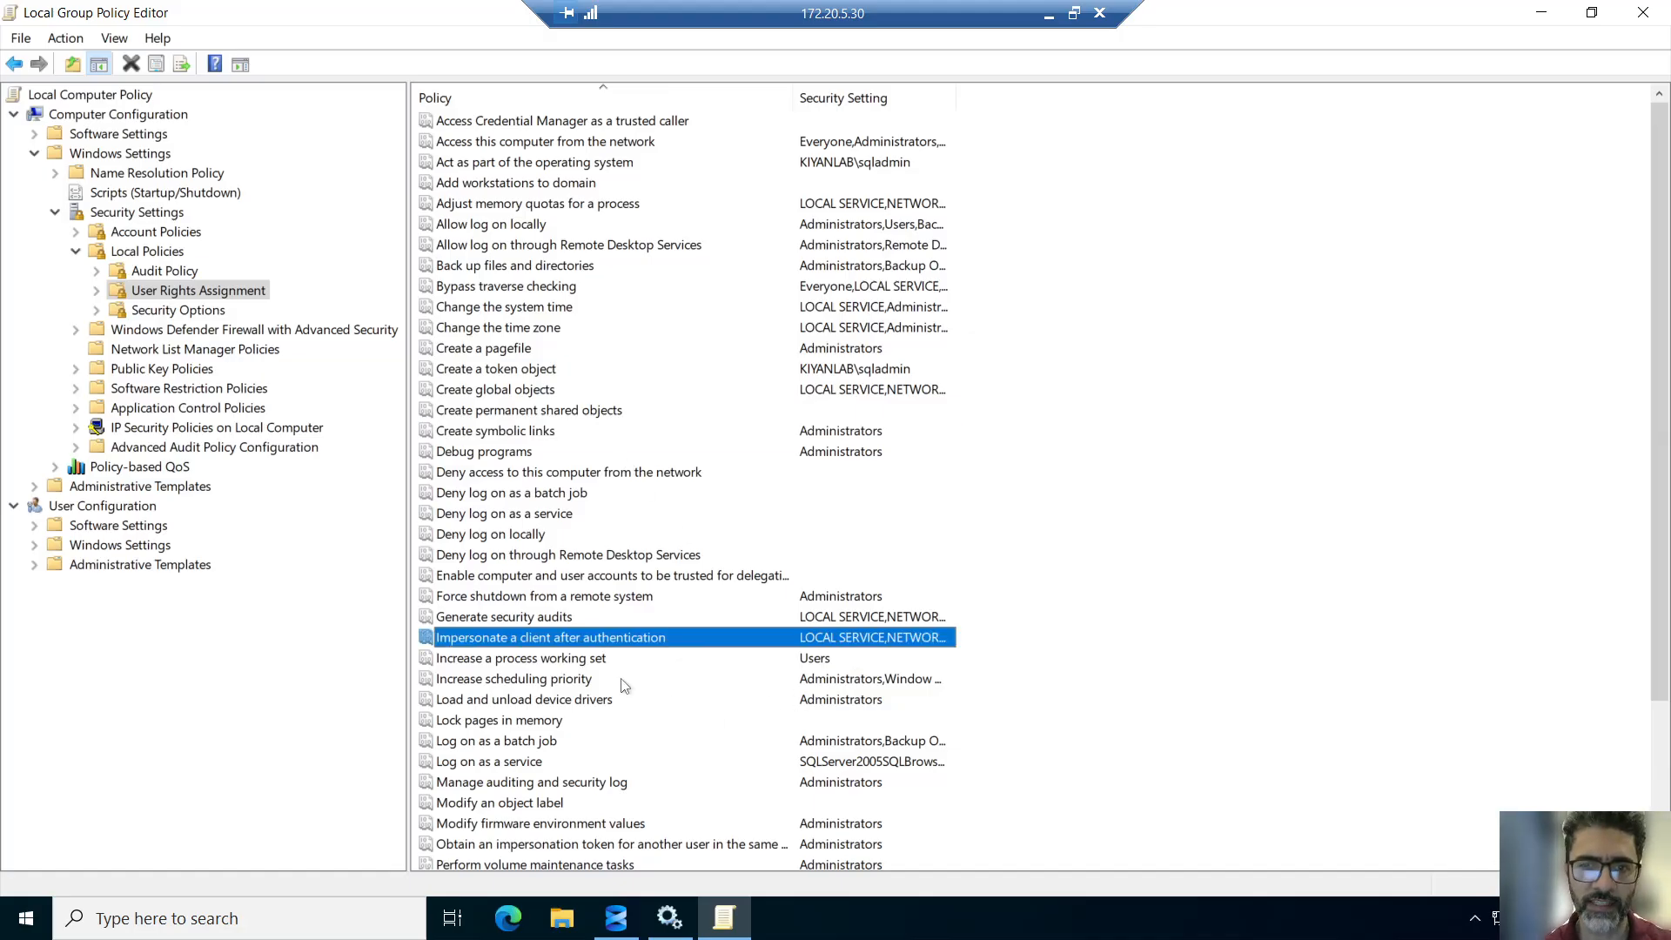
pyautogui.doubleClick(588, 643)
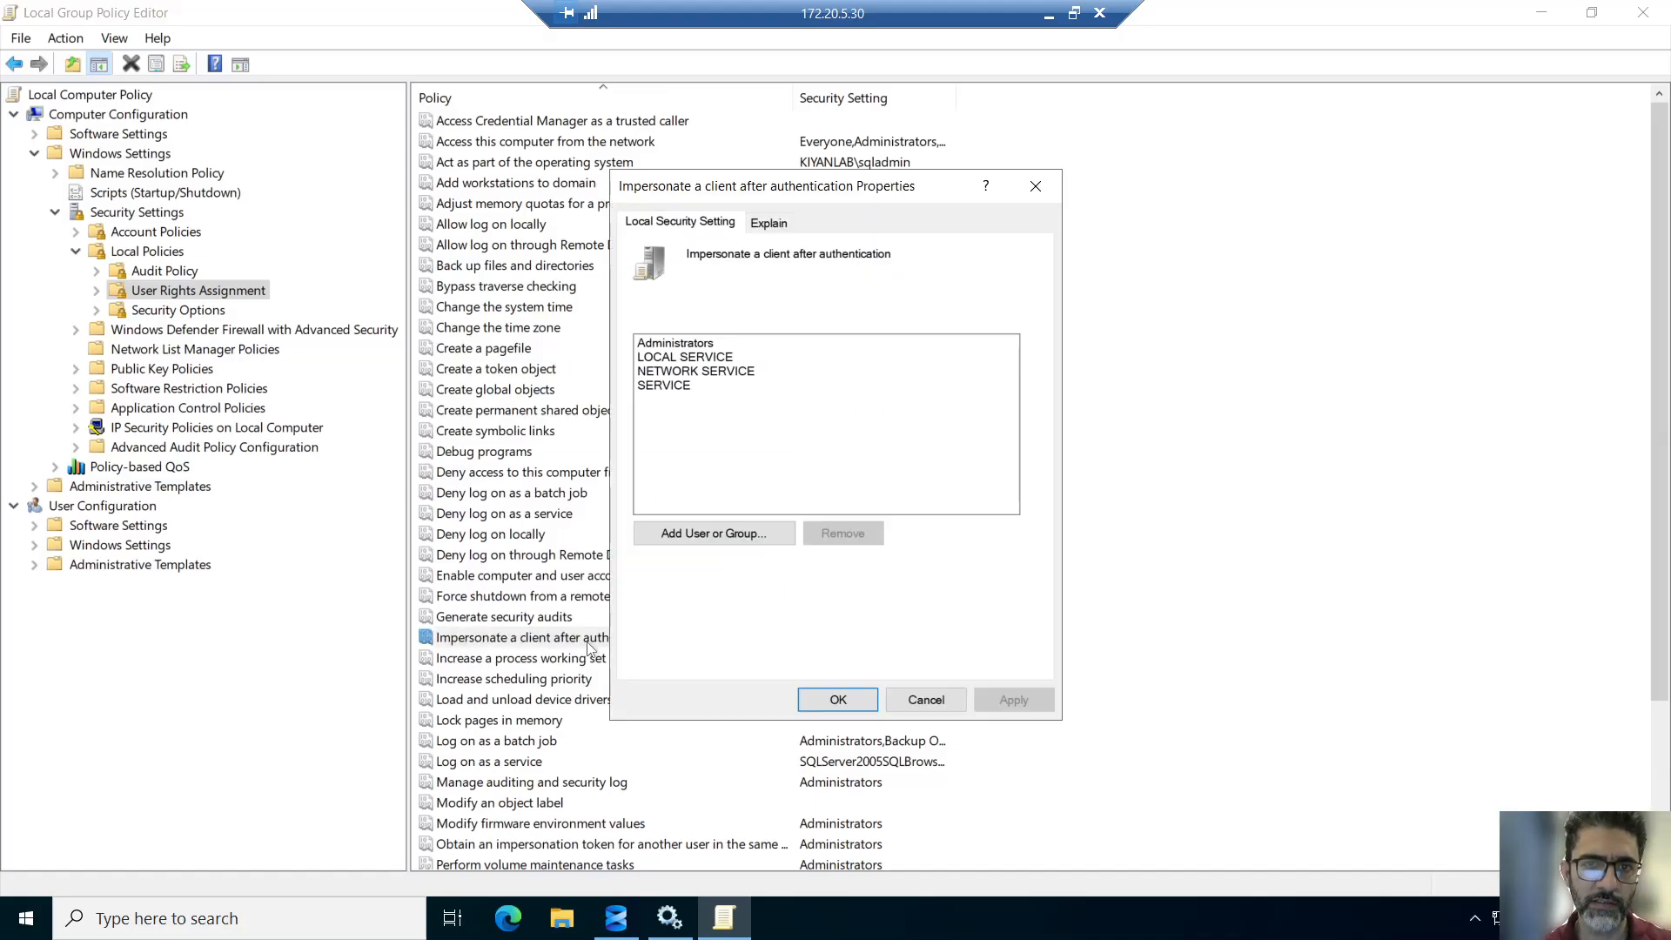
pyautogui.click(698, 345)
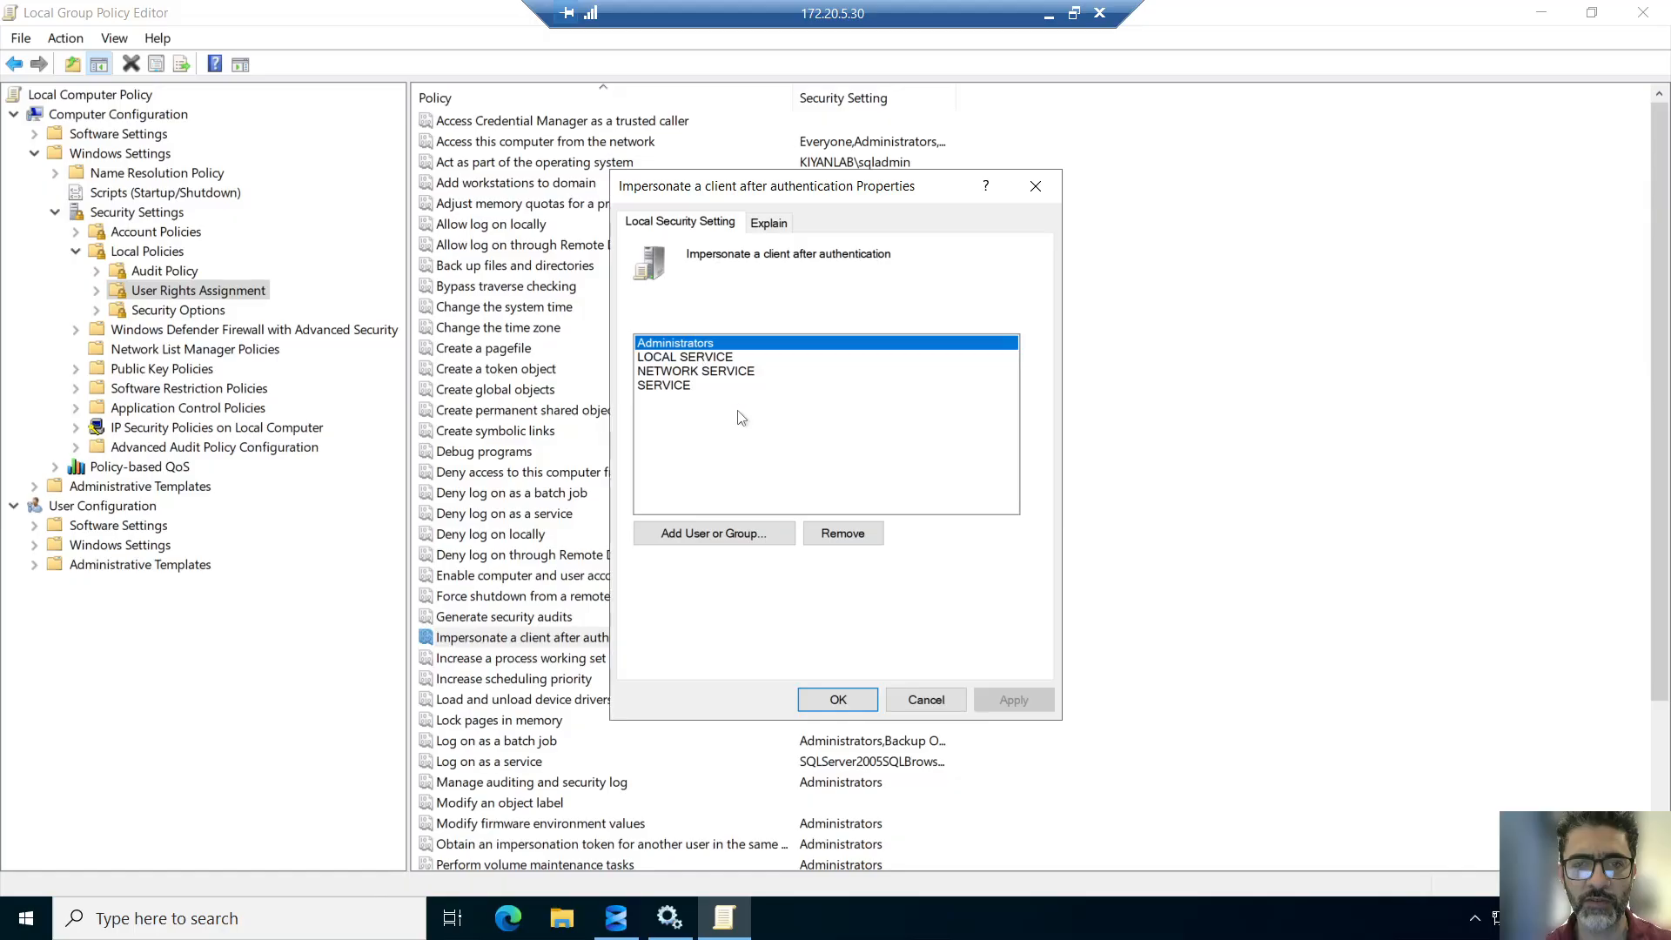
pyautogui.click(914, 702)
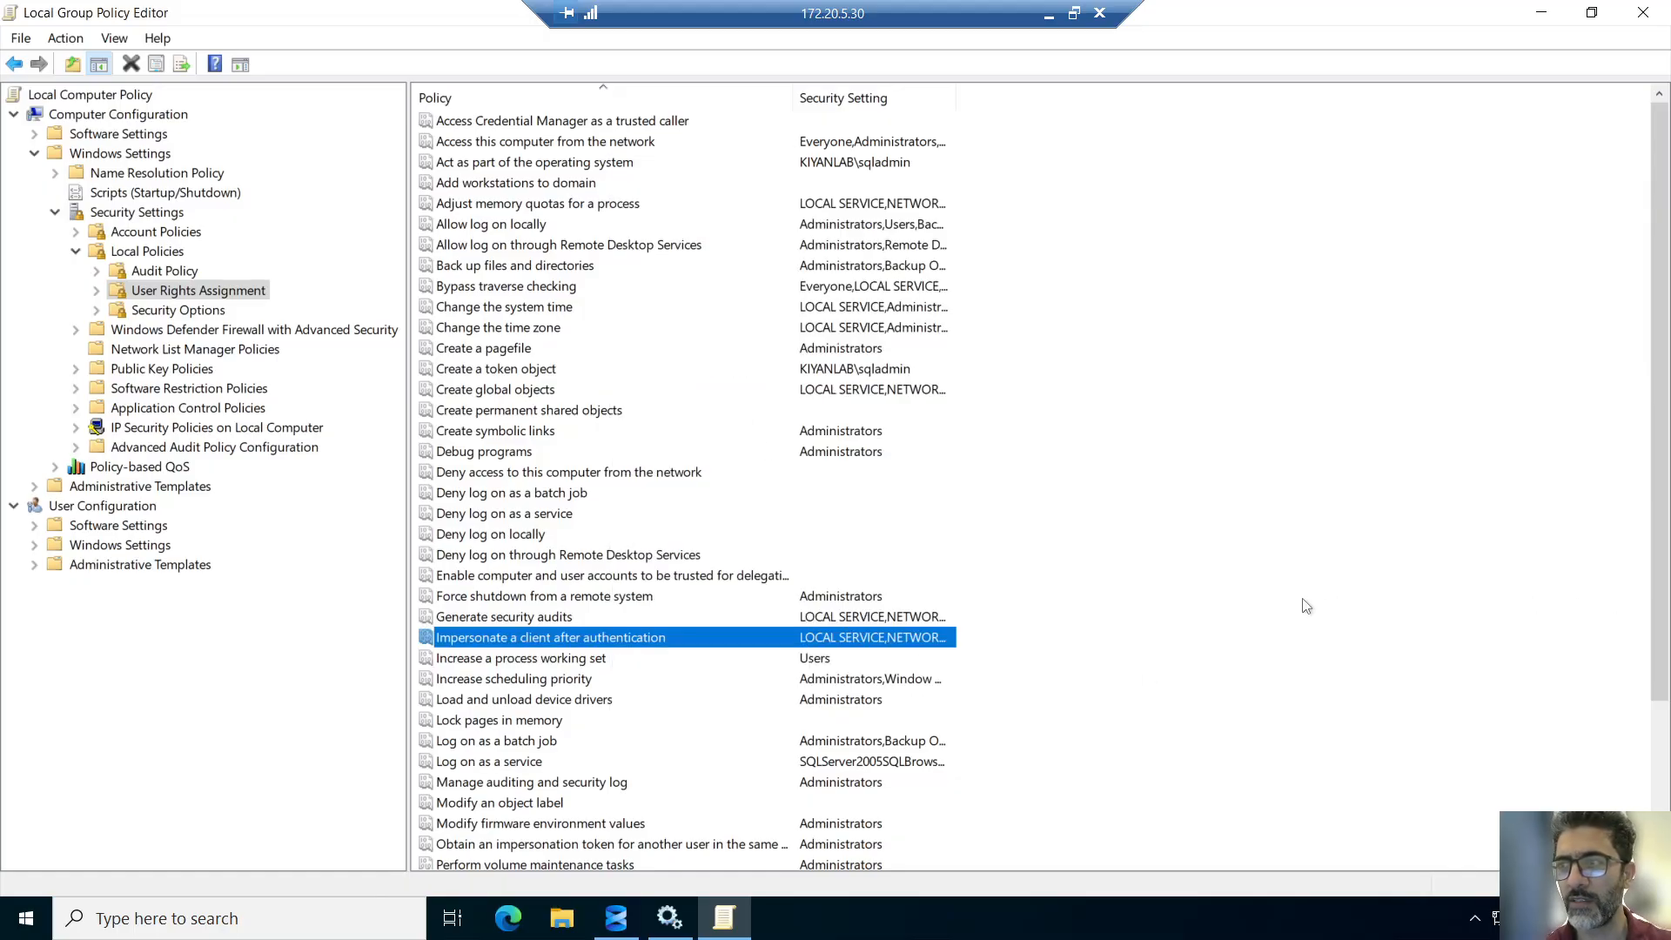
# - Check whether sqladmin is assigned the "Replace a process level token" right, then close its properties
pyautogui.click(603, 675)
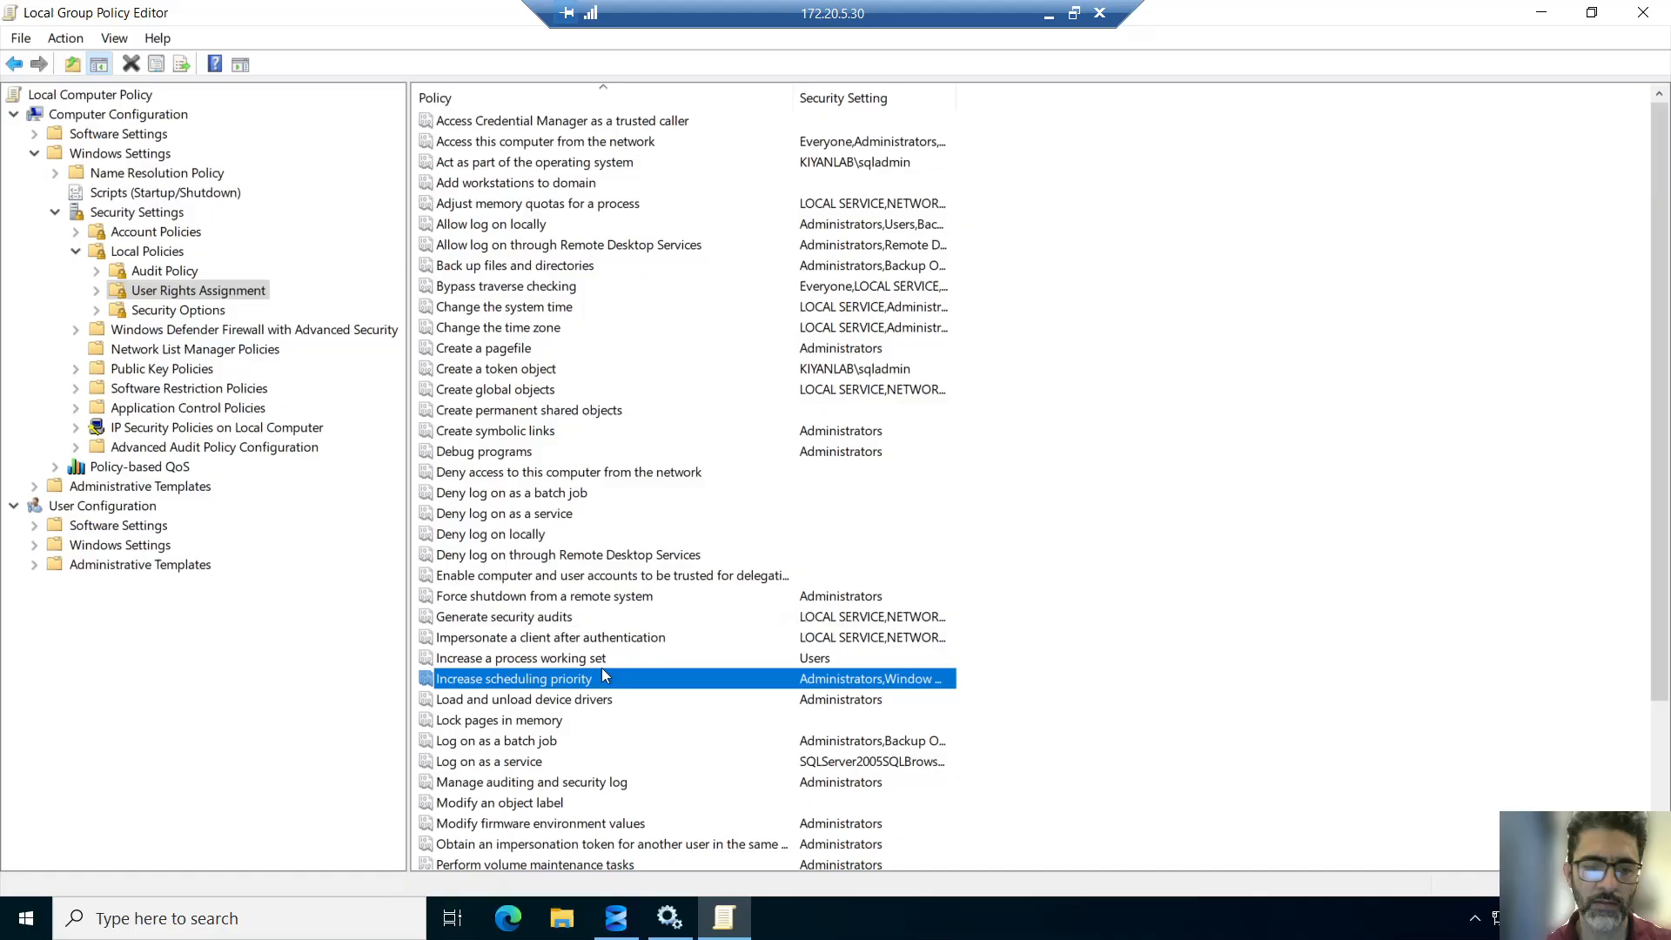
pyautogui.press('e')
pyautogui.click(543, 509)
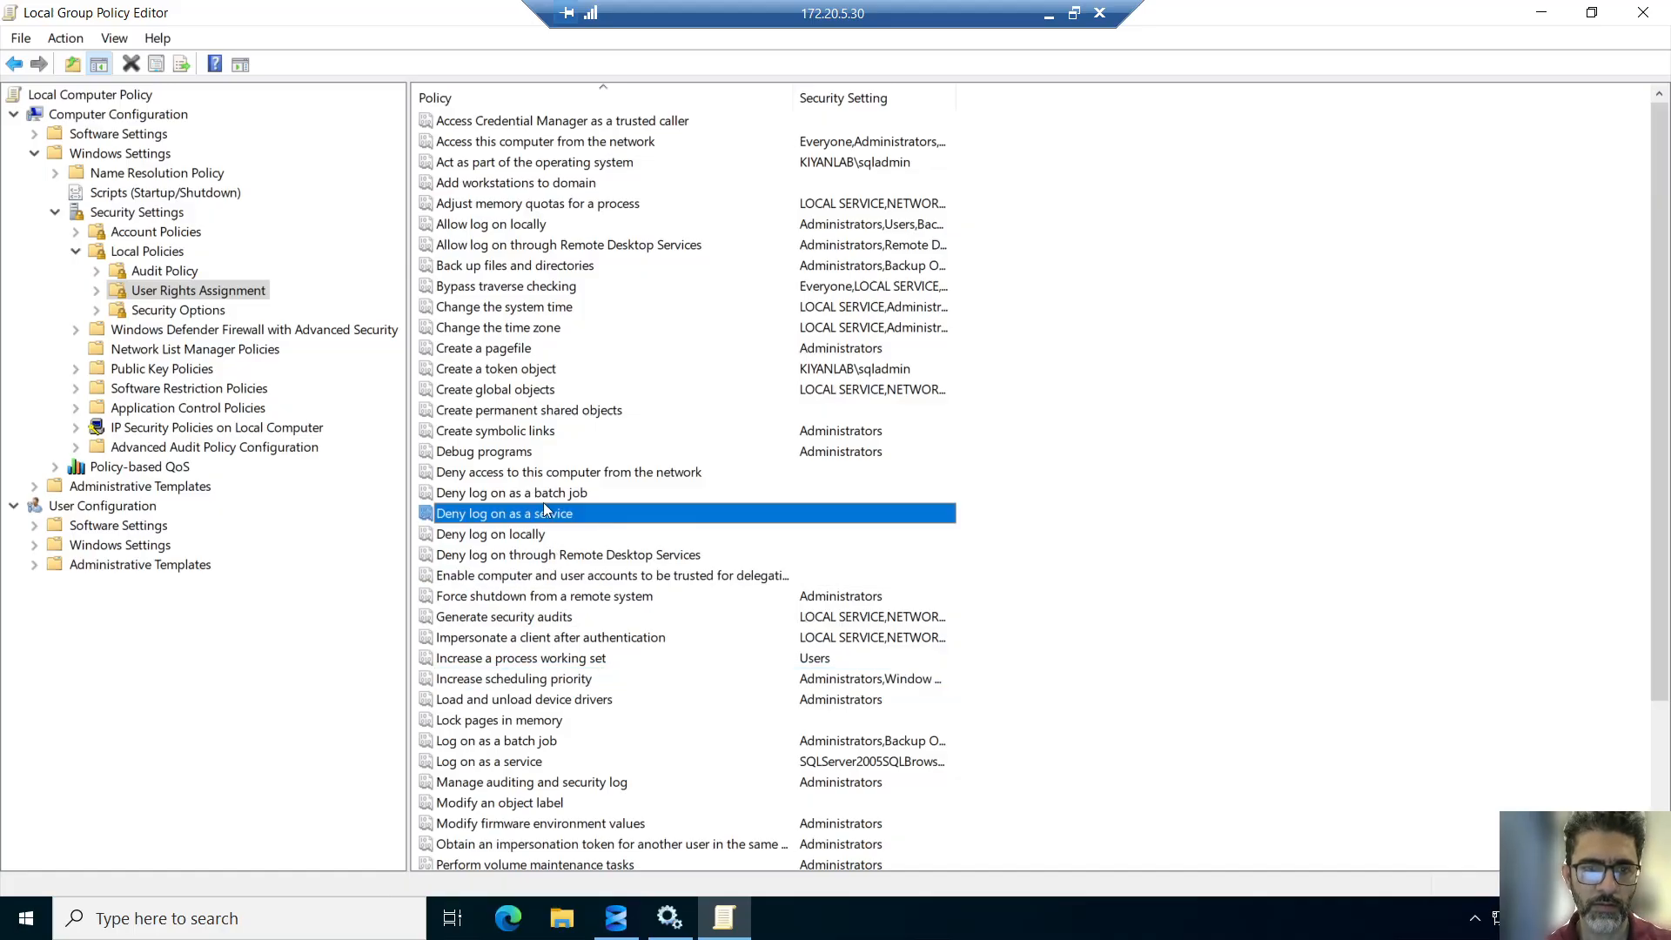
pyautogui.press('r')
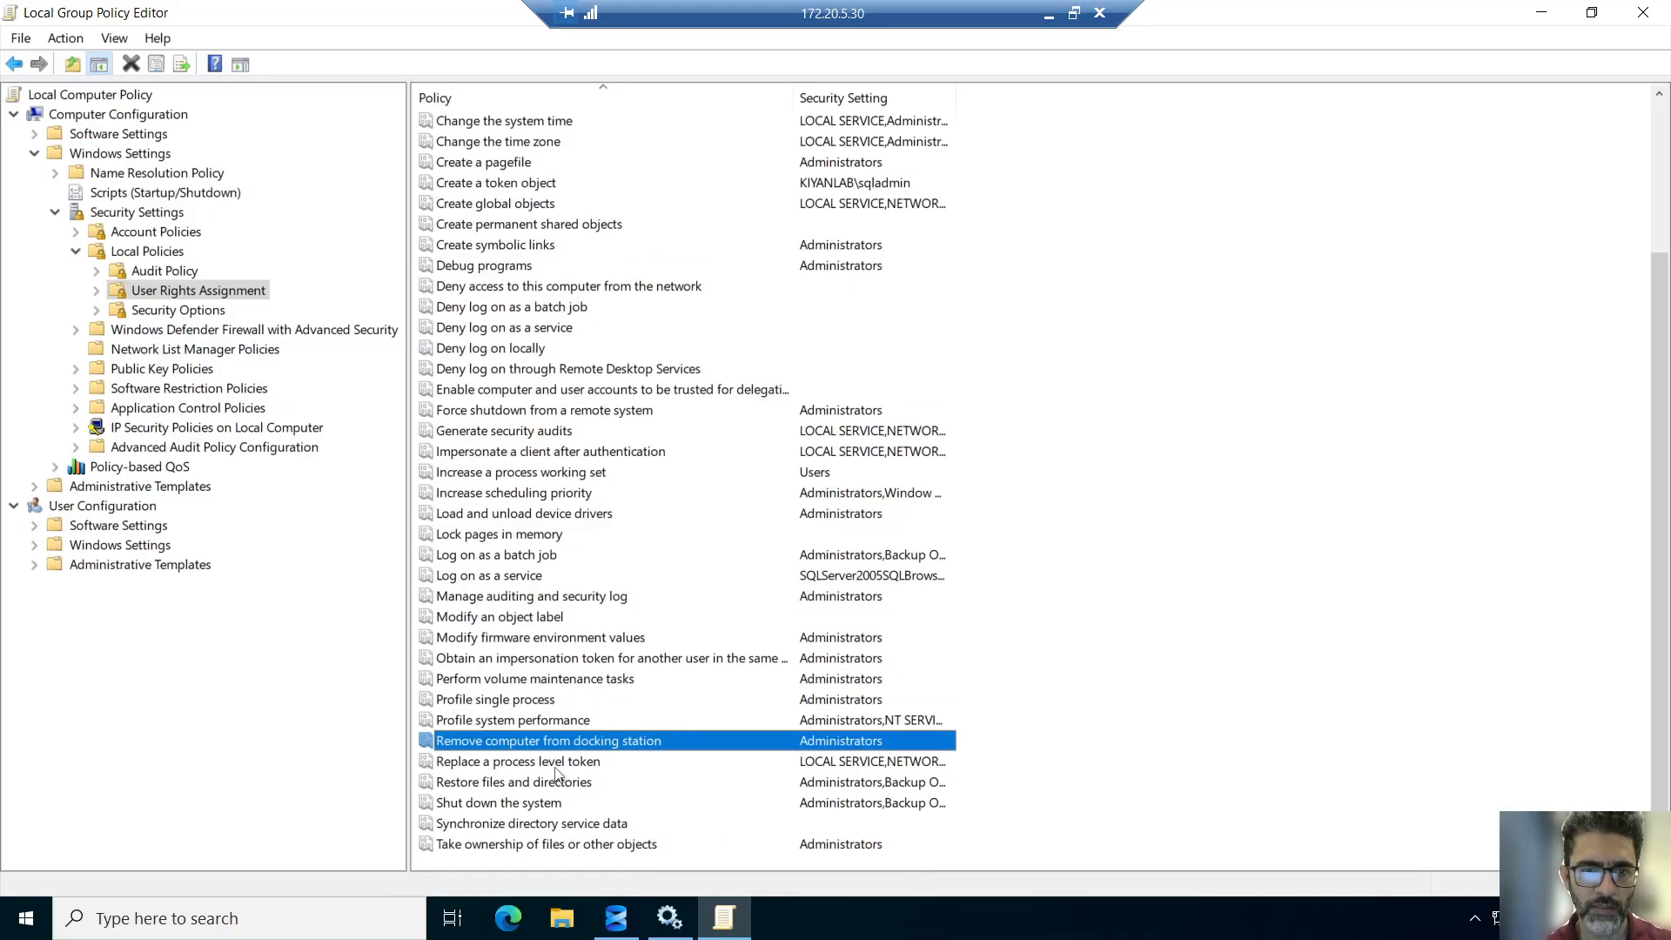
pyautogui.doubleClick(557, 767)
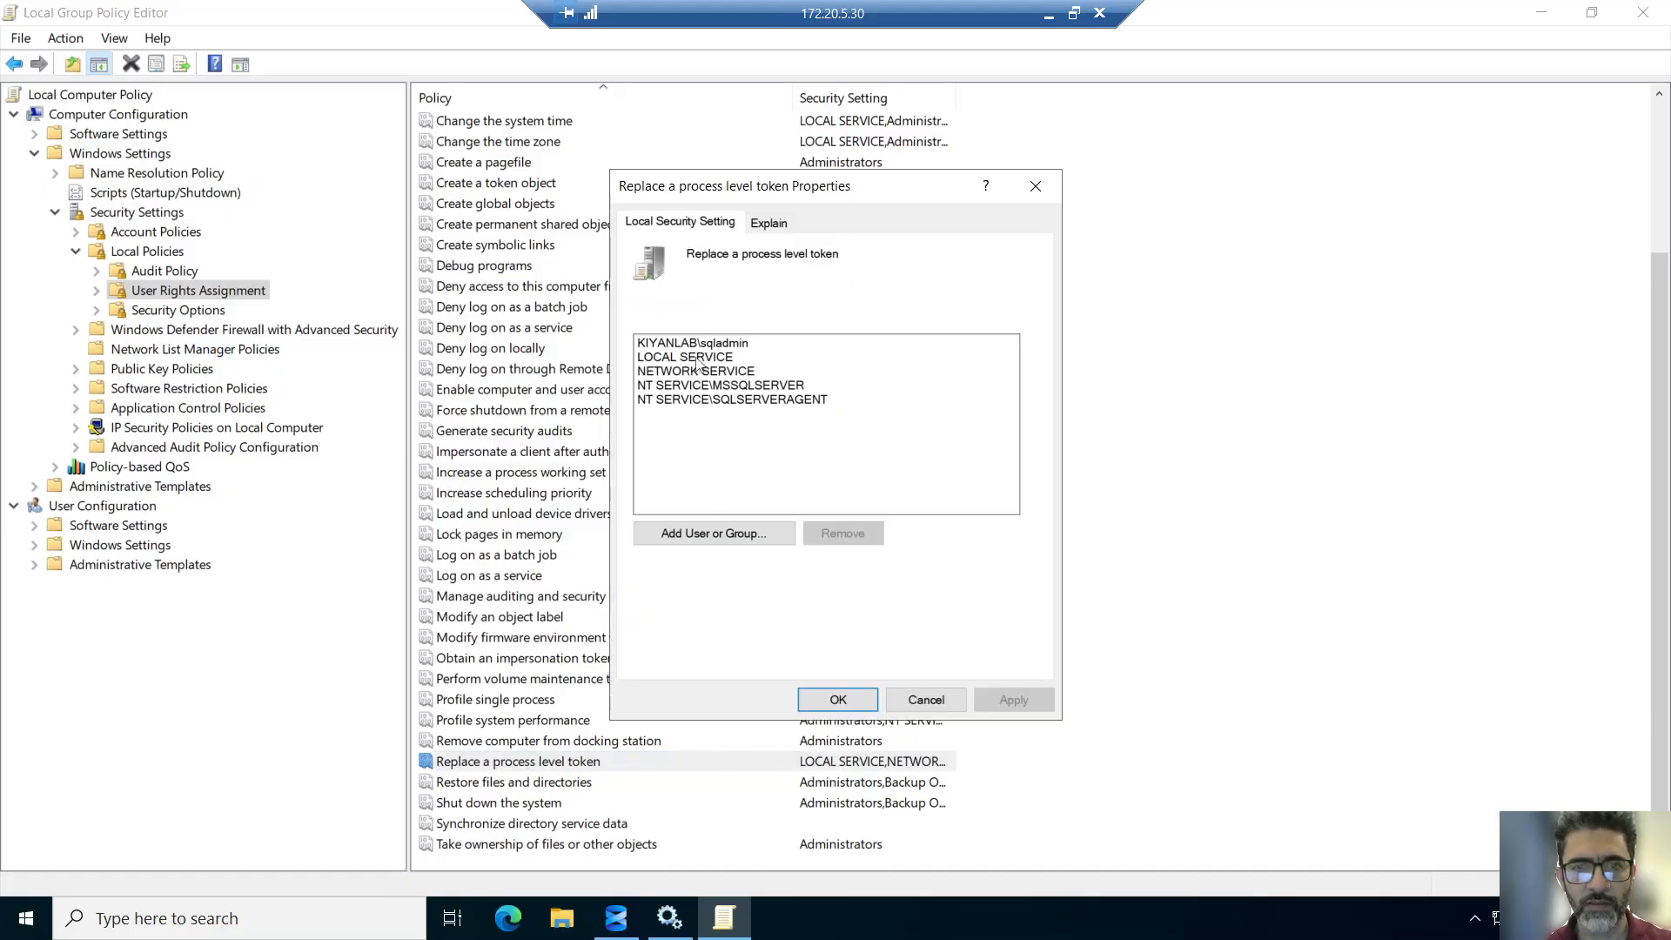
pyautogui.click(727, 345)
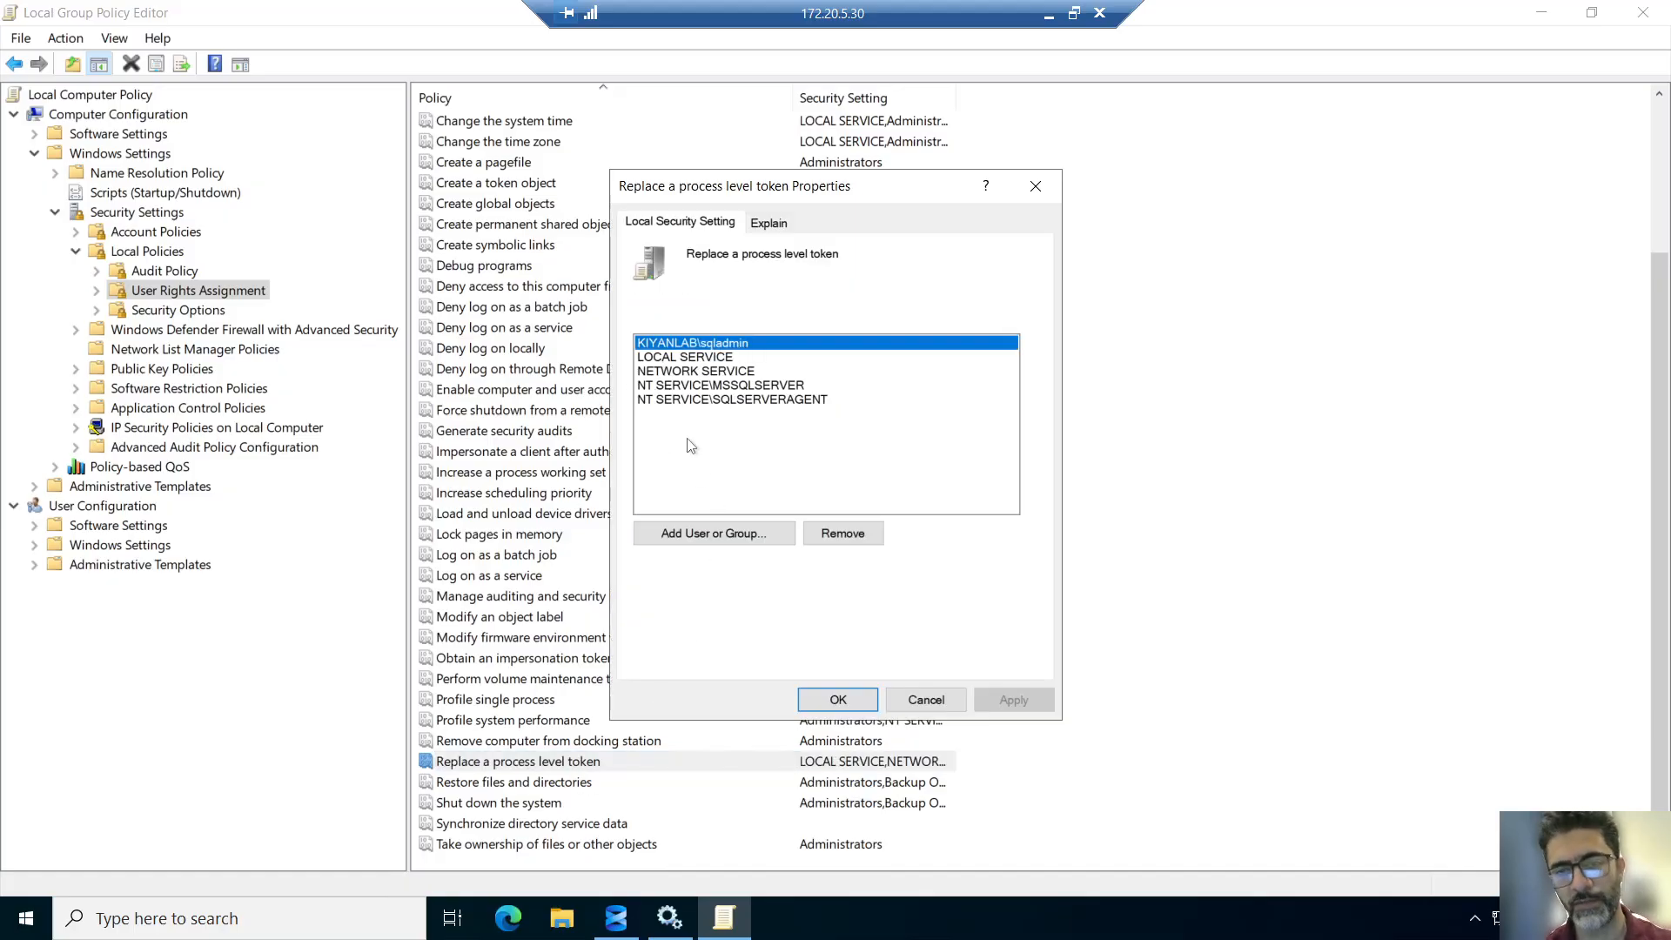
pyautogui.click(818, 710)
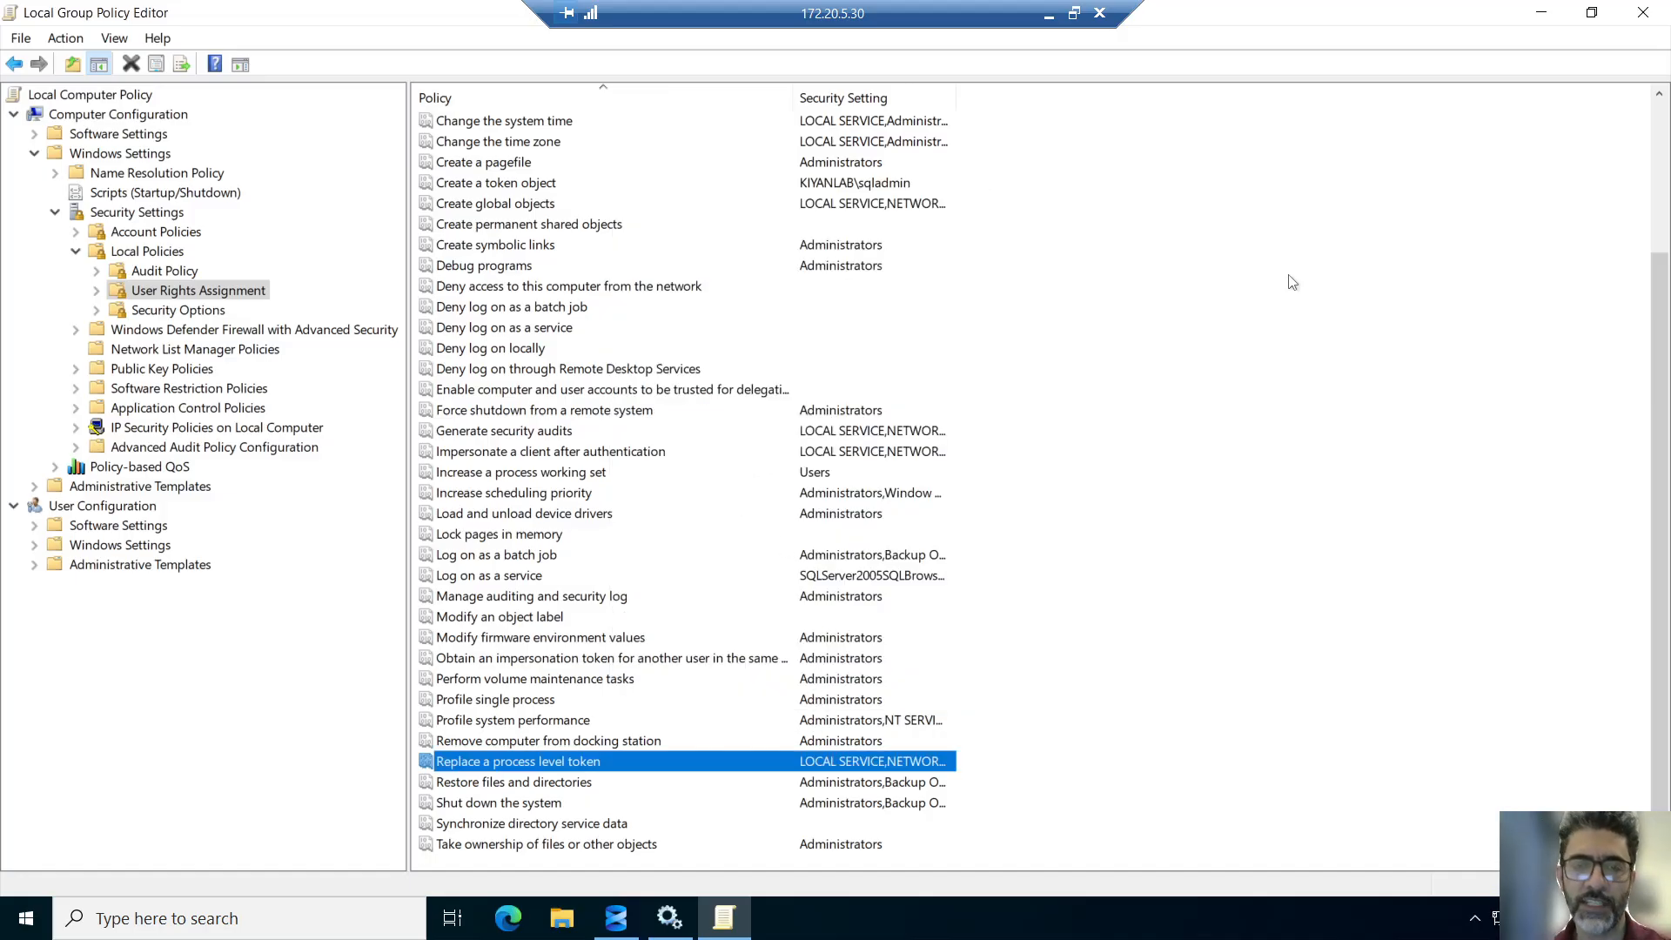
# - Close the policy editor and check the NetBackup Client Service and NetBackup Legacy Network Service entries in the services list
pyautogui.click(1643, 12)
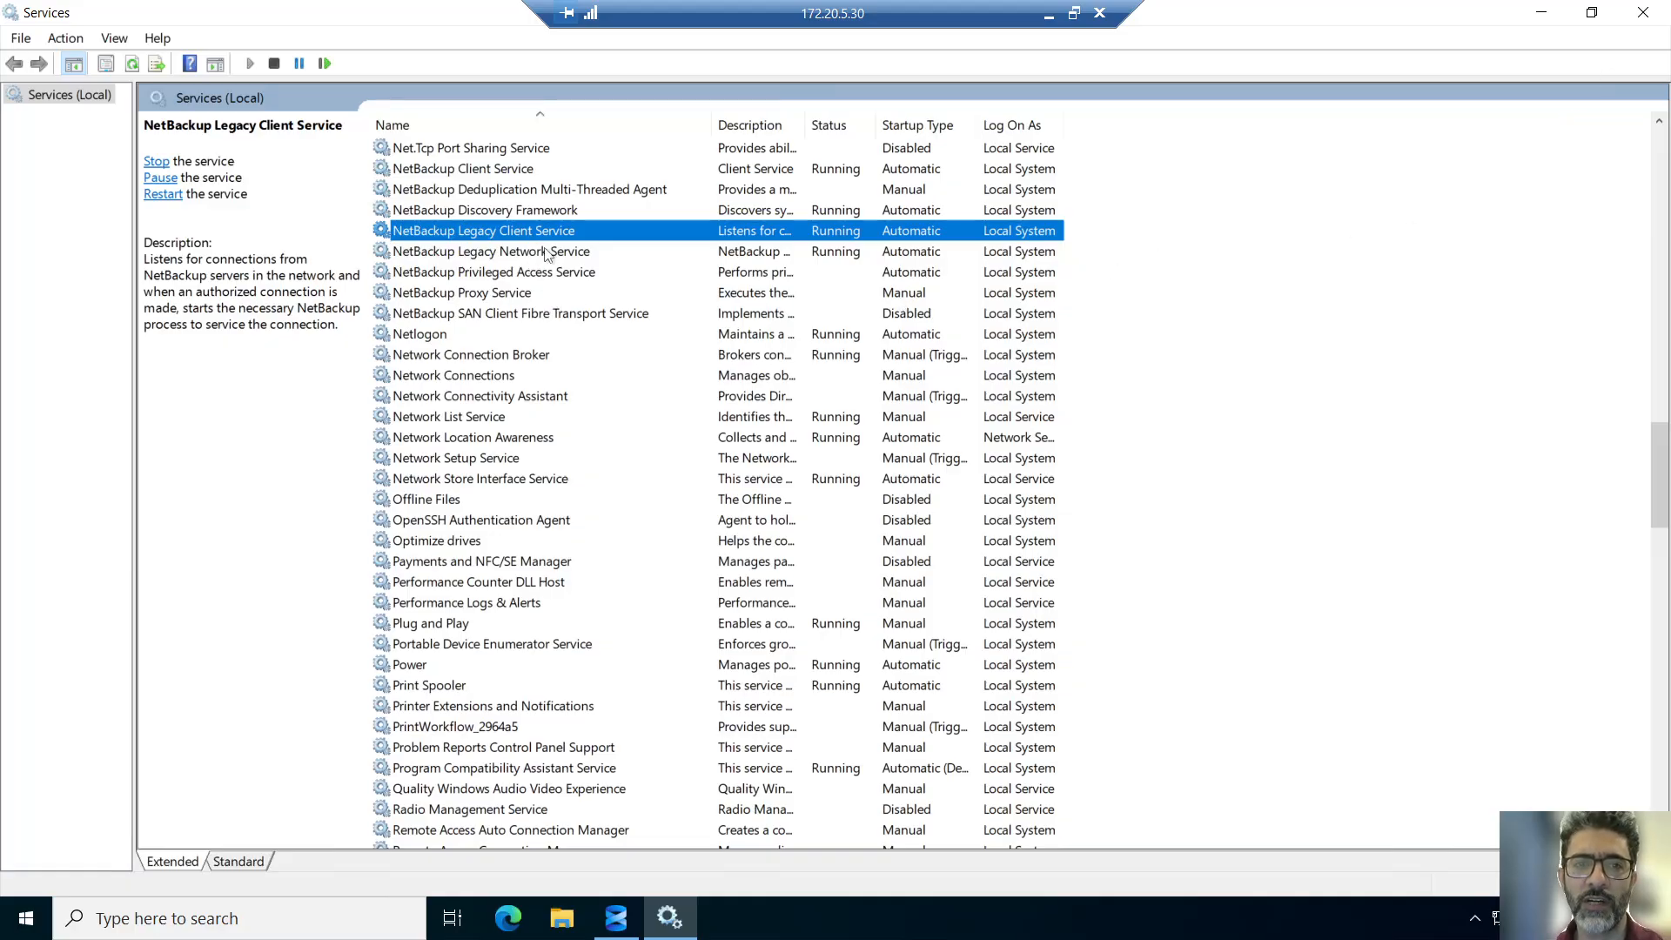
pyautogui.click(533, 170)
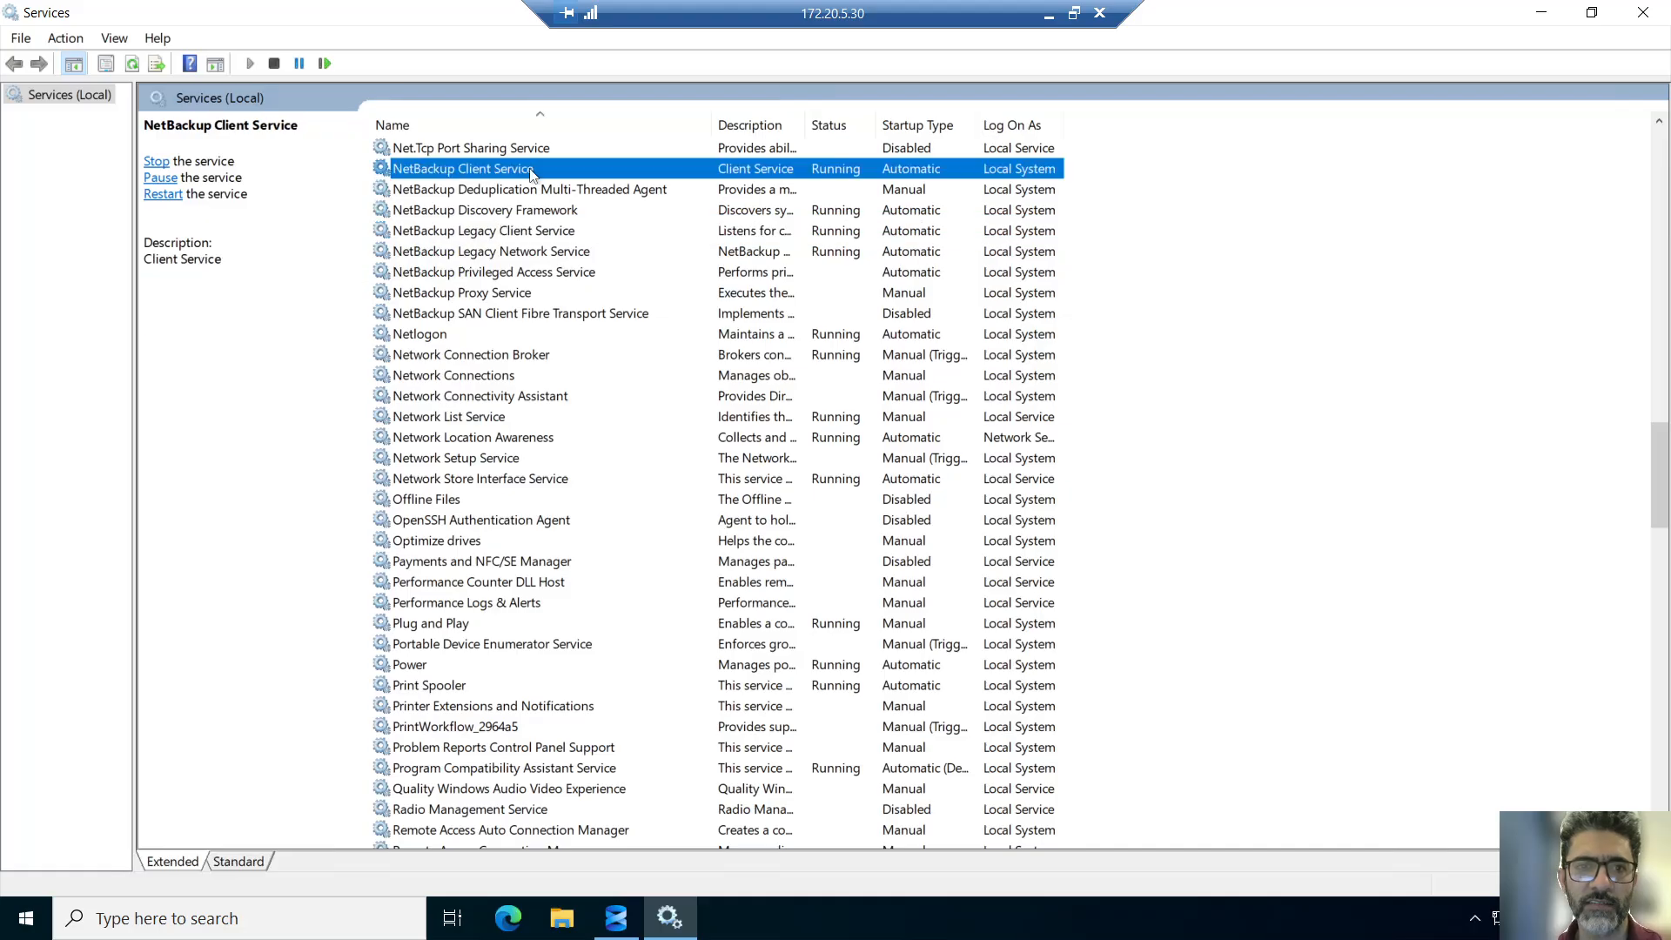
pyautogui.click(561, 259)
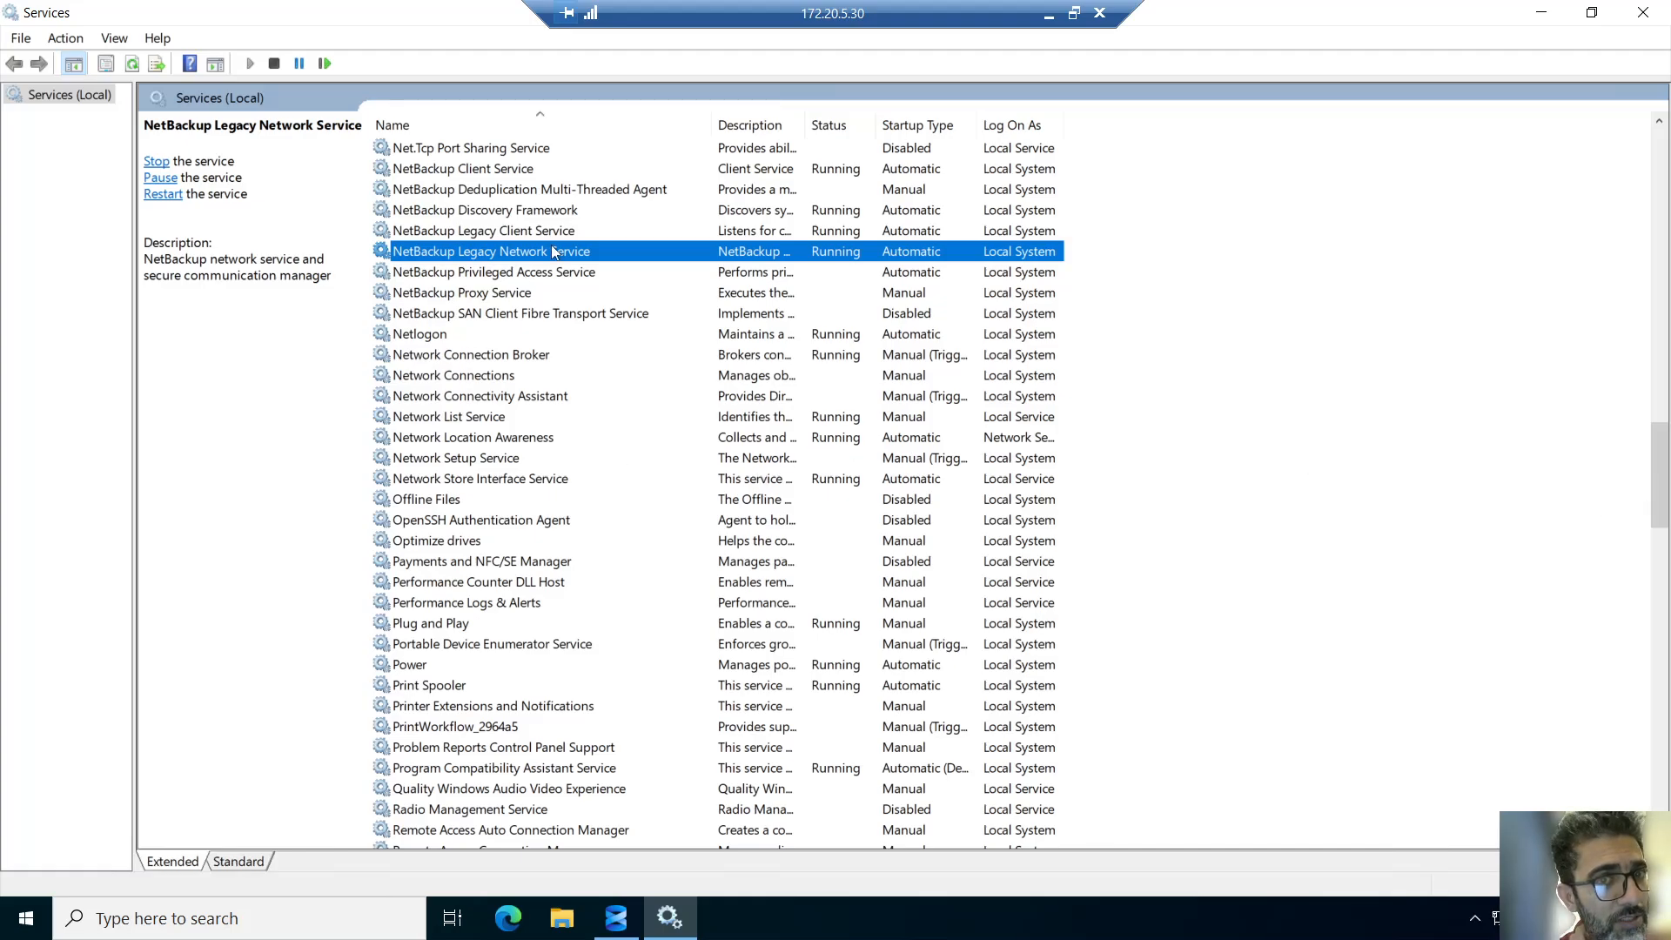
# - Try kiyanlab\sqladmin as the log-on account of the NetBackup Client Service, then discard the change
pyautogui.doubleClick(550, 167)
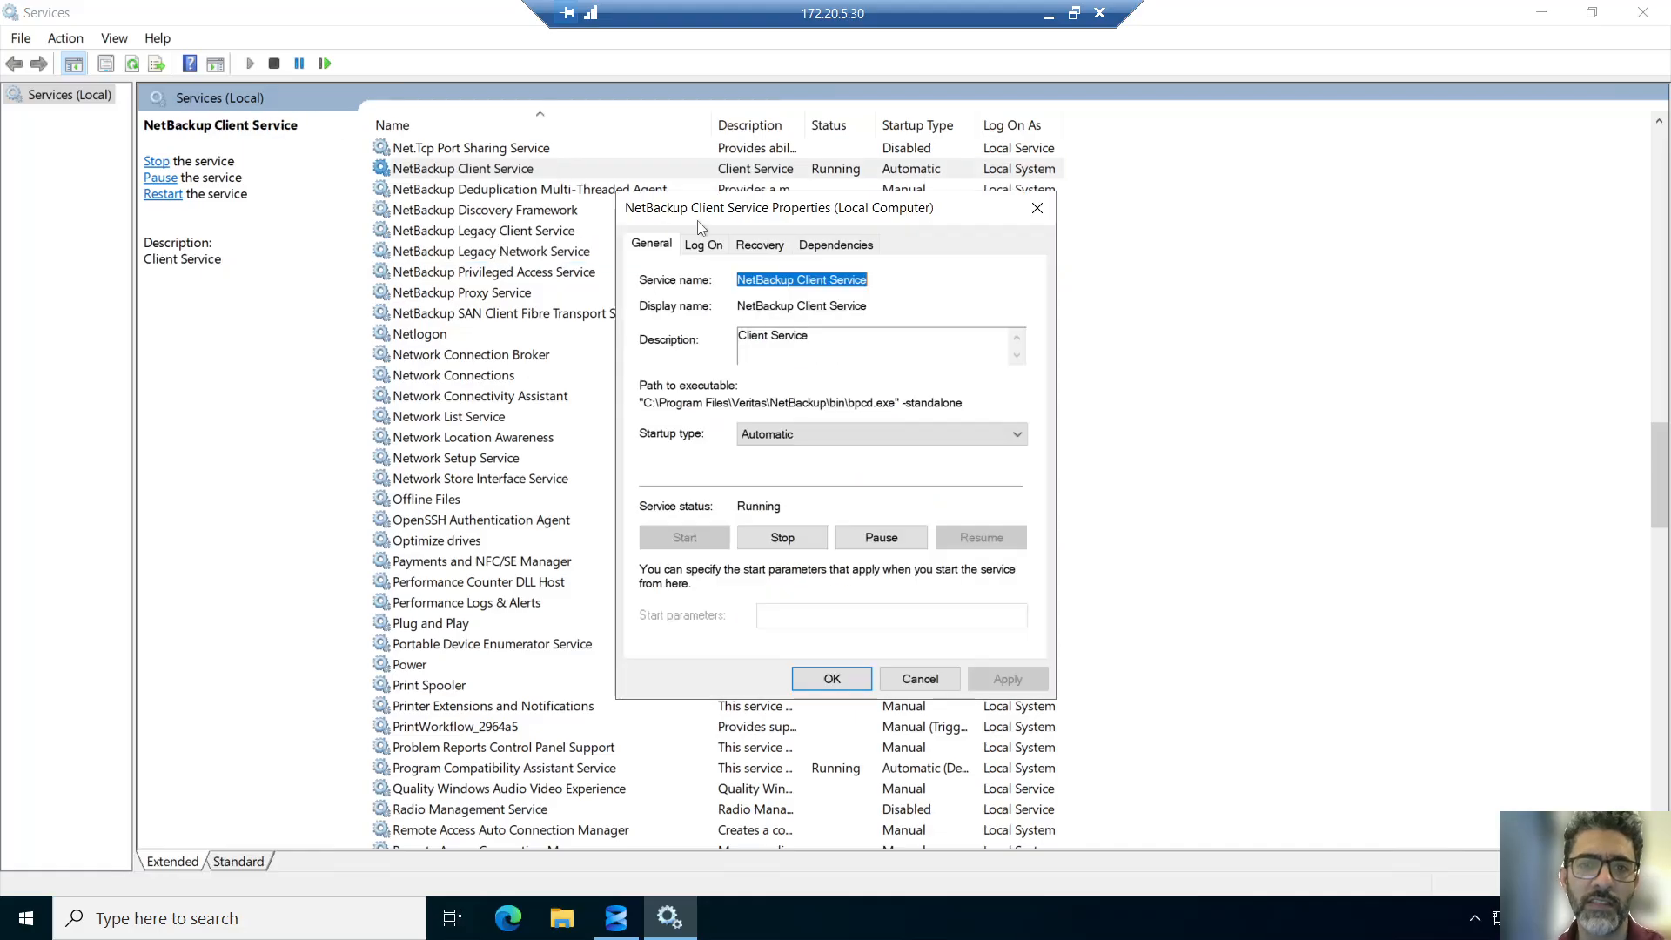
pyautogui.click(705, 245)
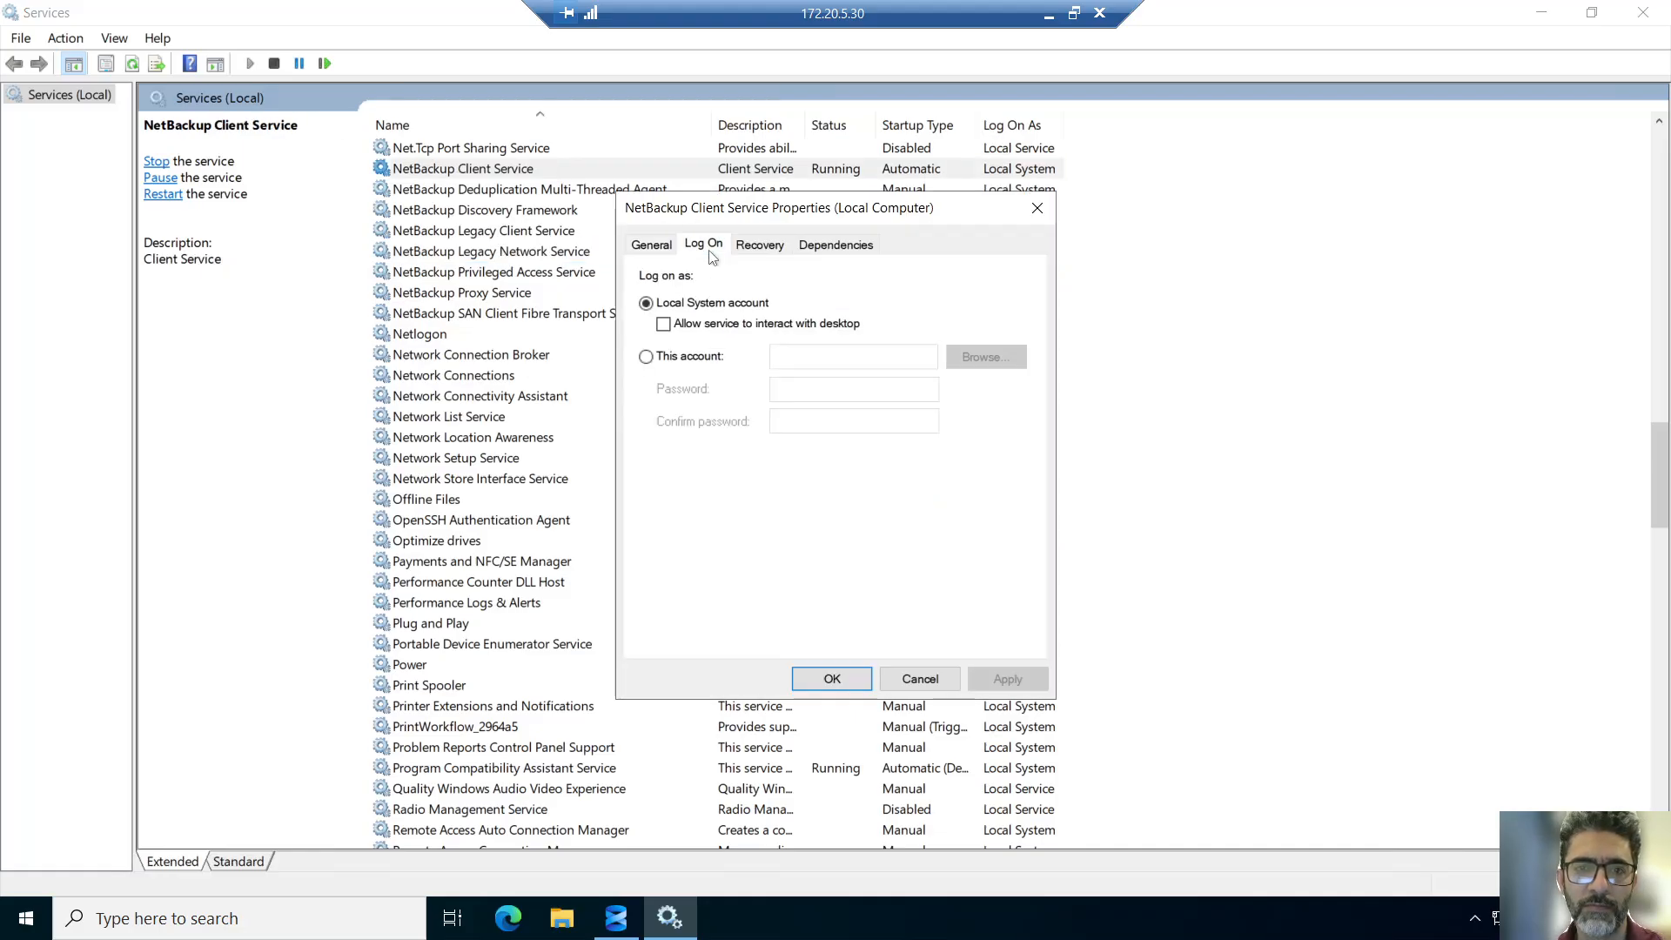
pyautogui.click(690, 357)
pyautogui.click(833, 361)
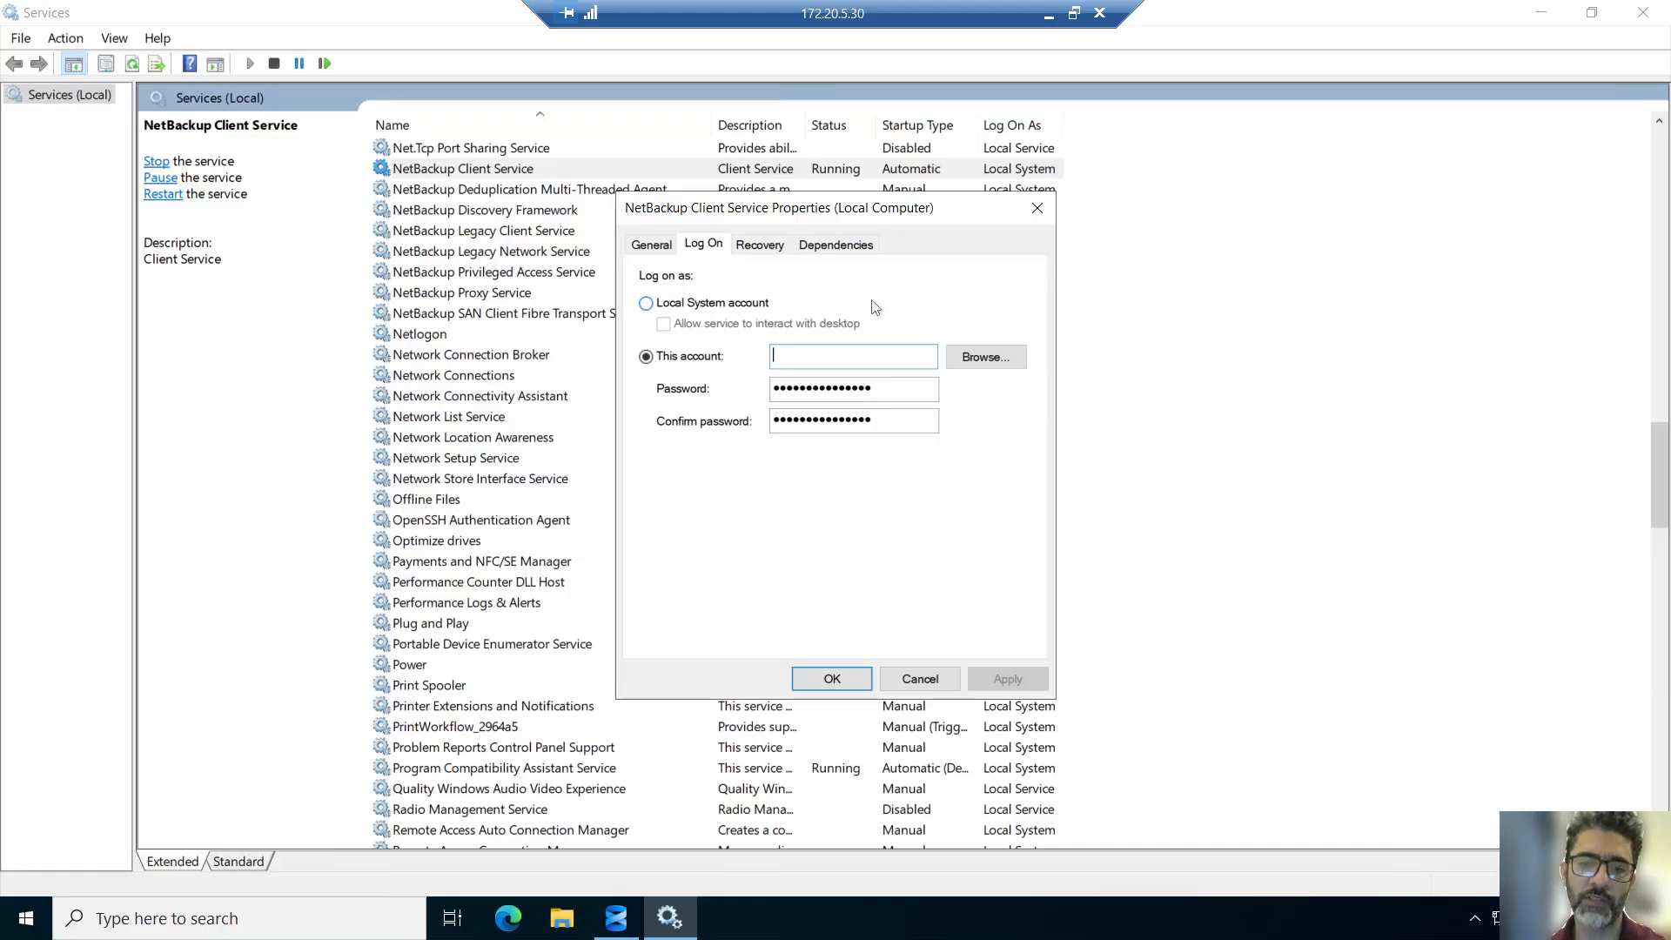
pyautogui.write('kiyanlab')
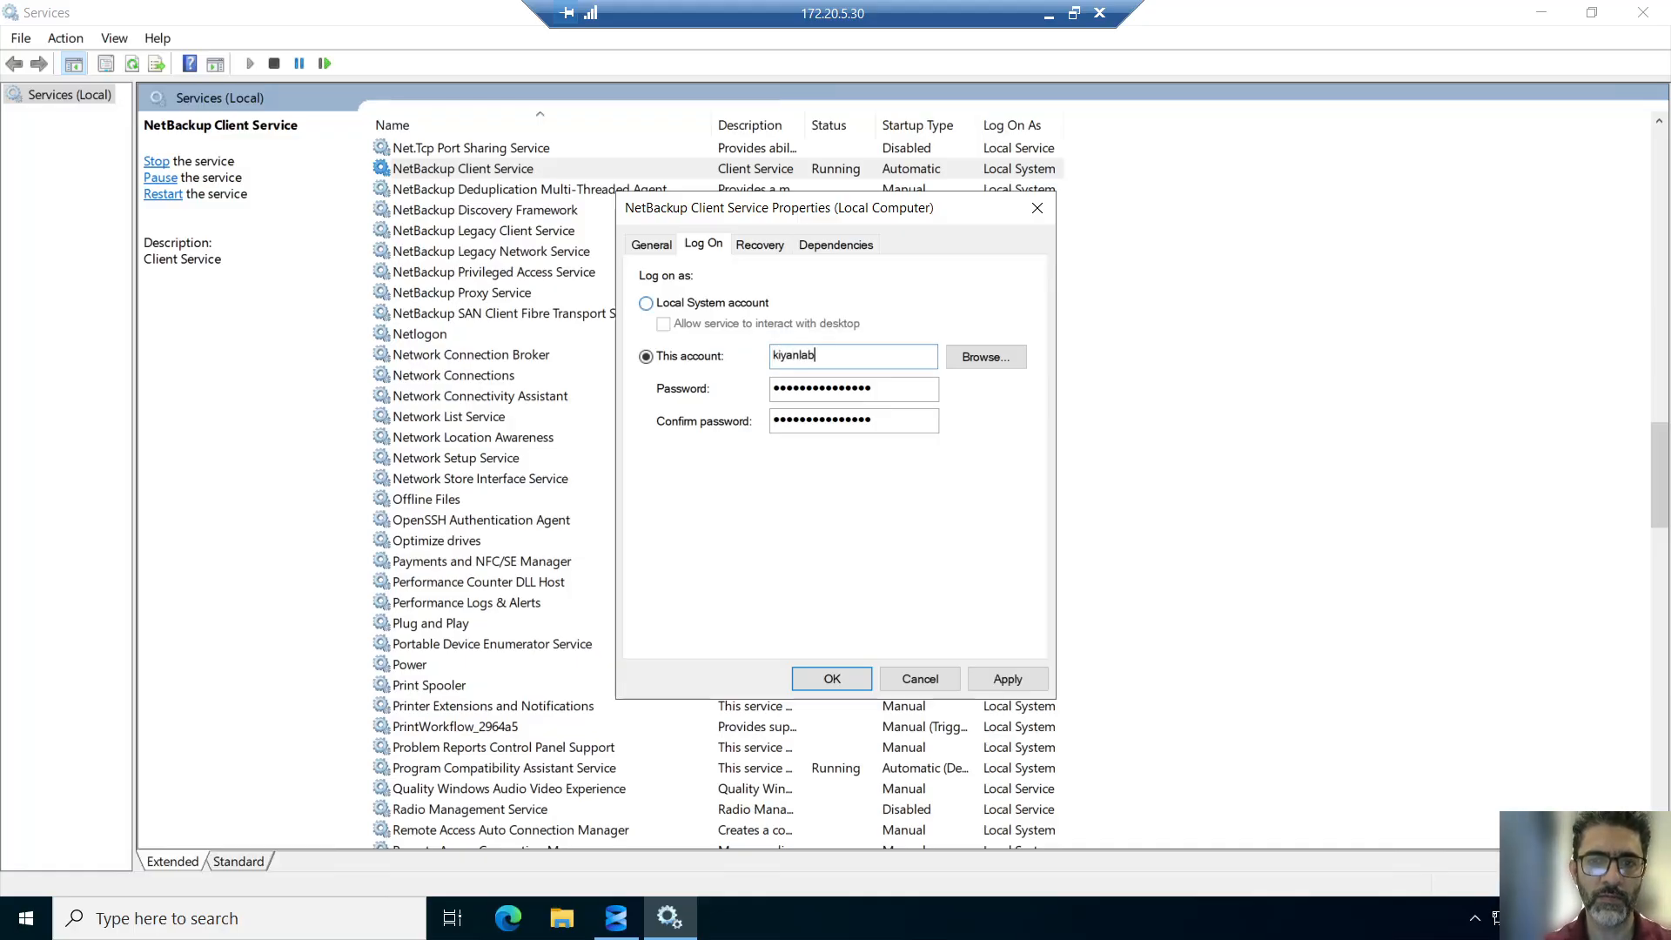
pyautogui.write('\\sqladmin')
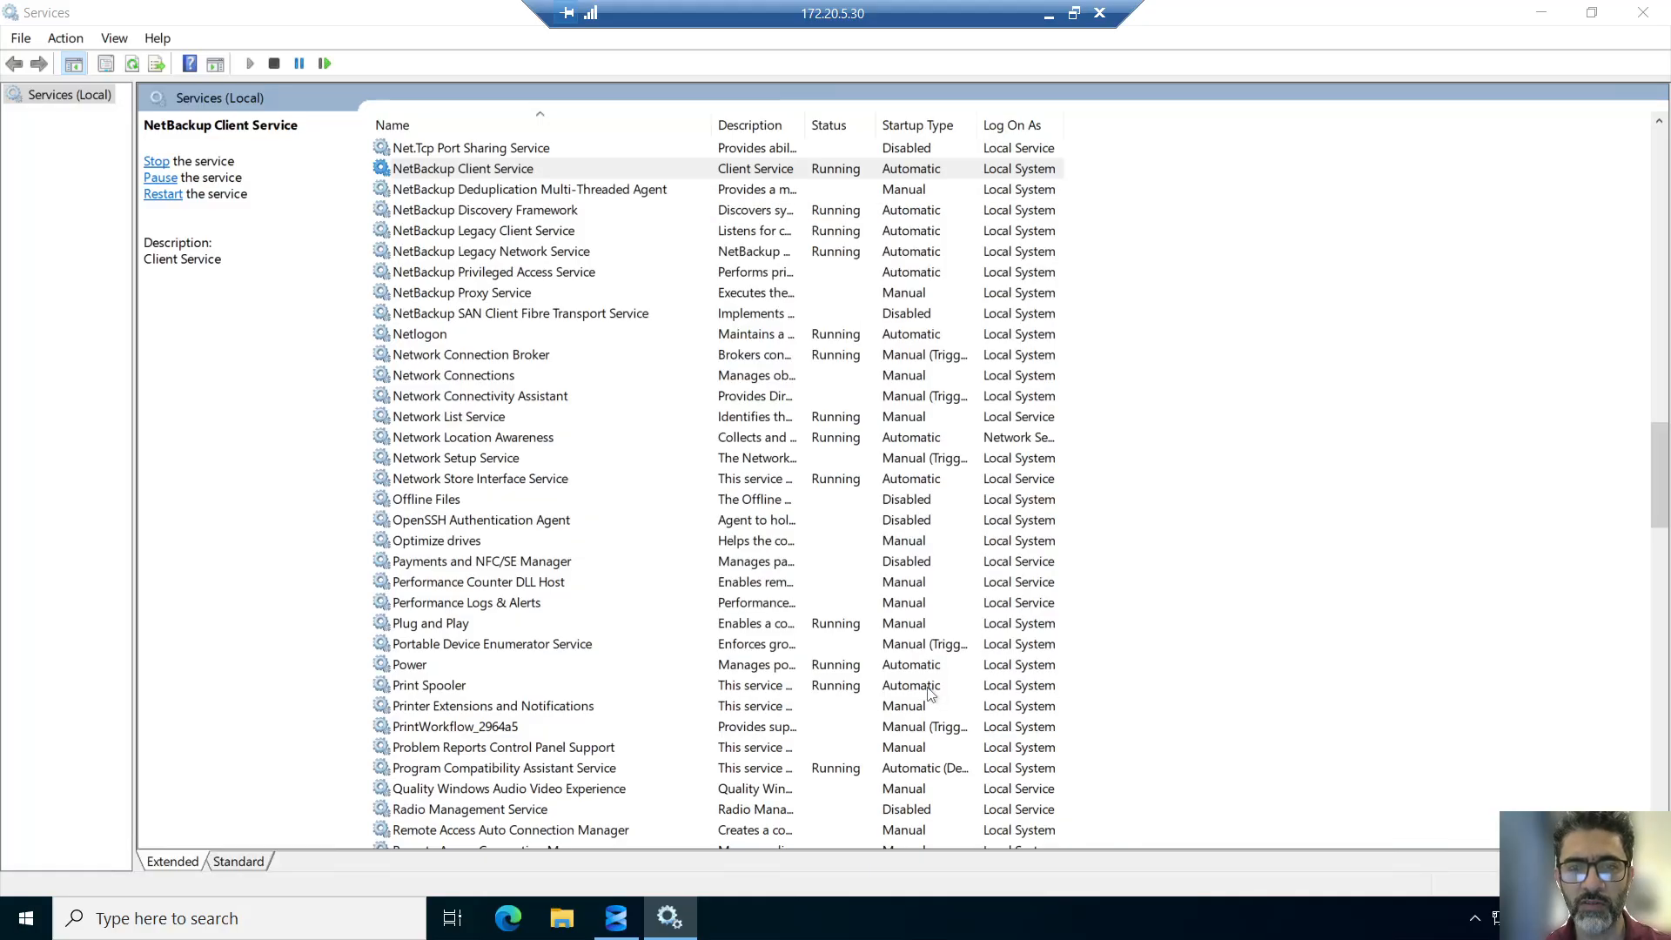
pyautogui.click(926, 686)
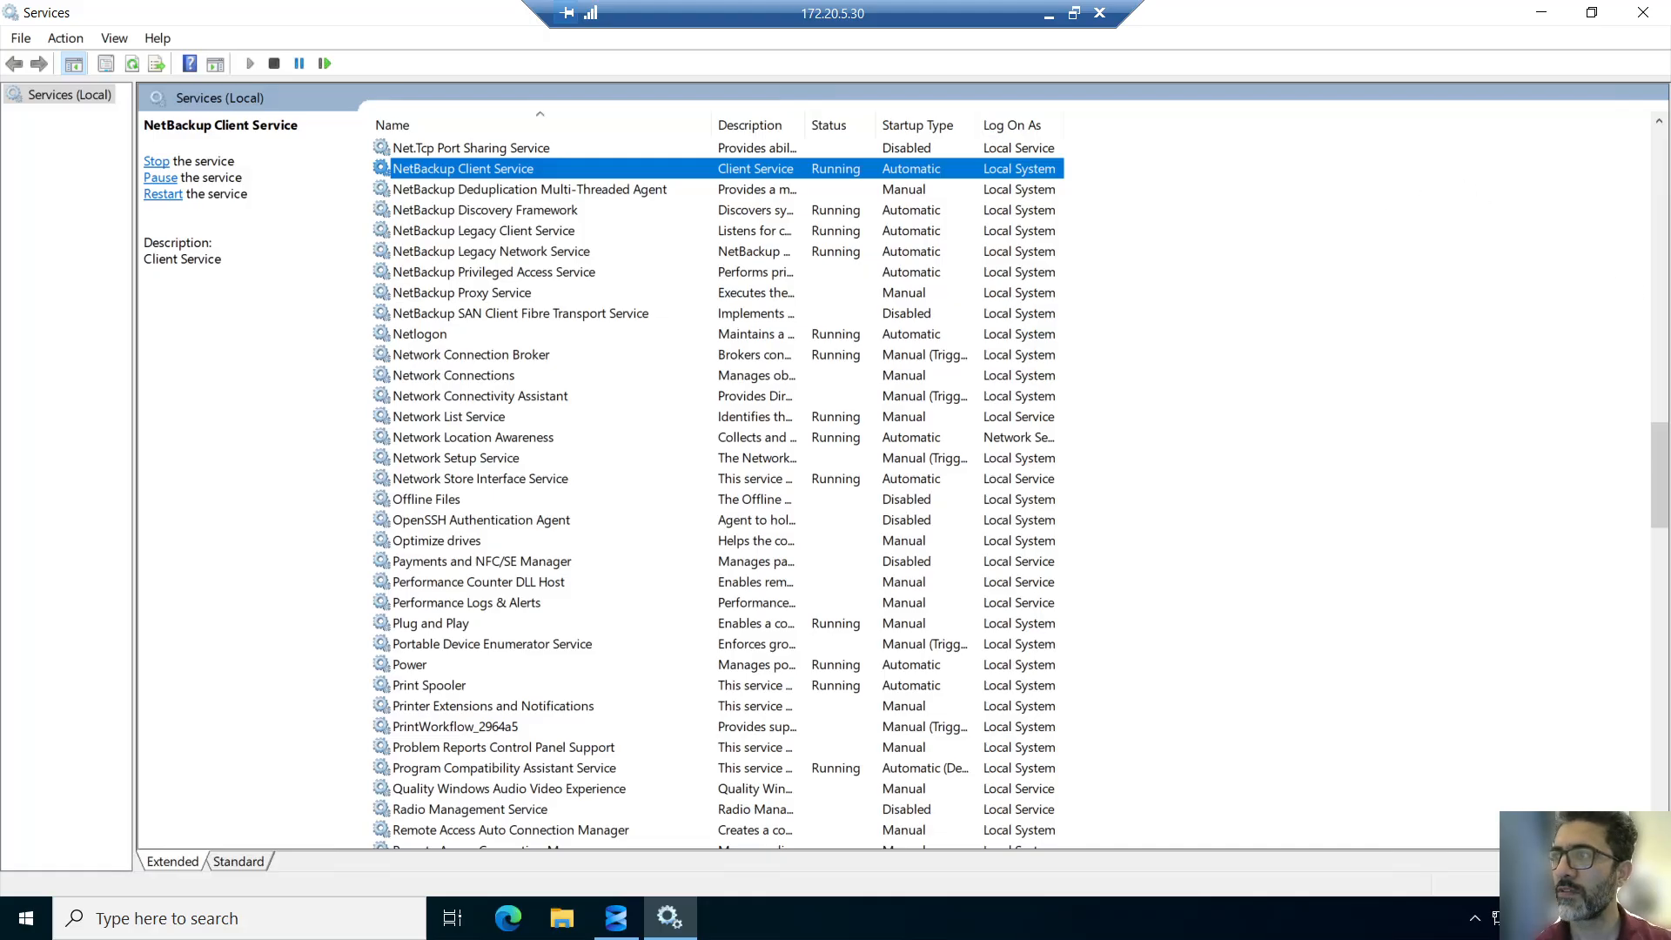
# - Switch to the NetBackup web console in the browser and open Credential management
pyautogui.moveTo(1670, 195); pyautogui.dragTo(1257, 82)
pyautogui.click(1624, 75)
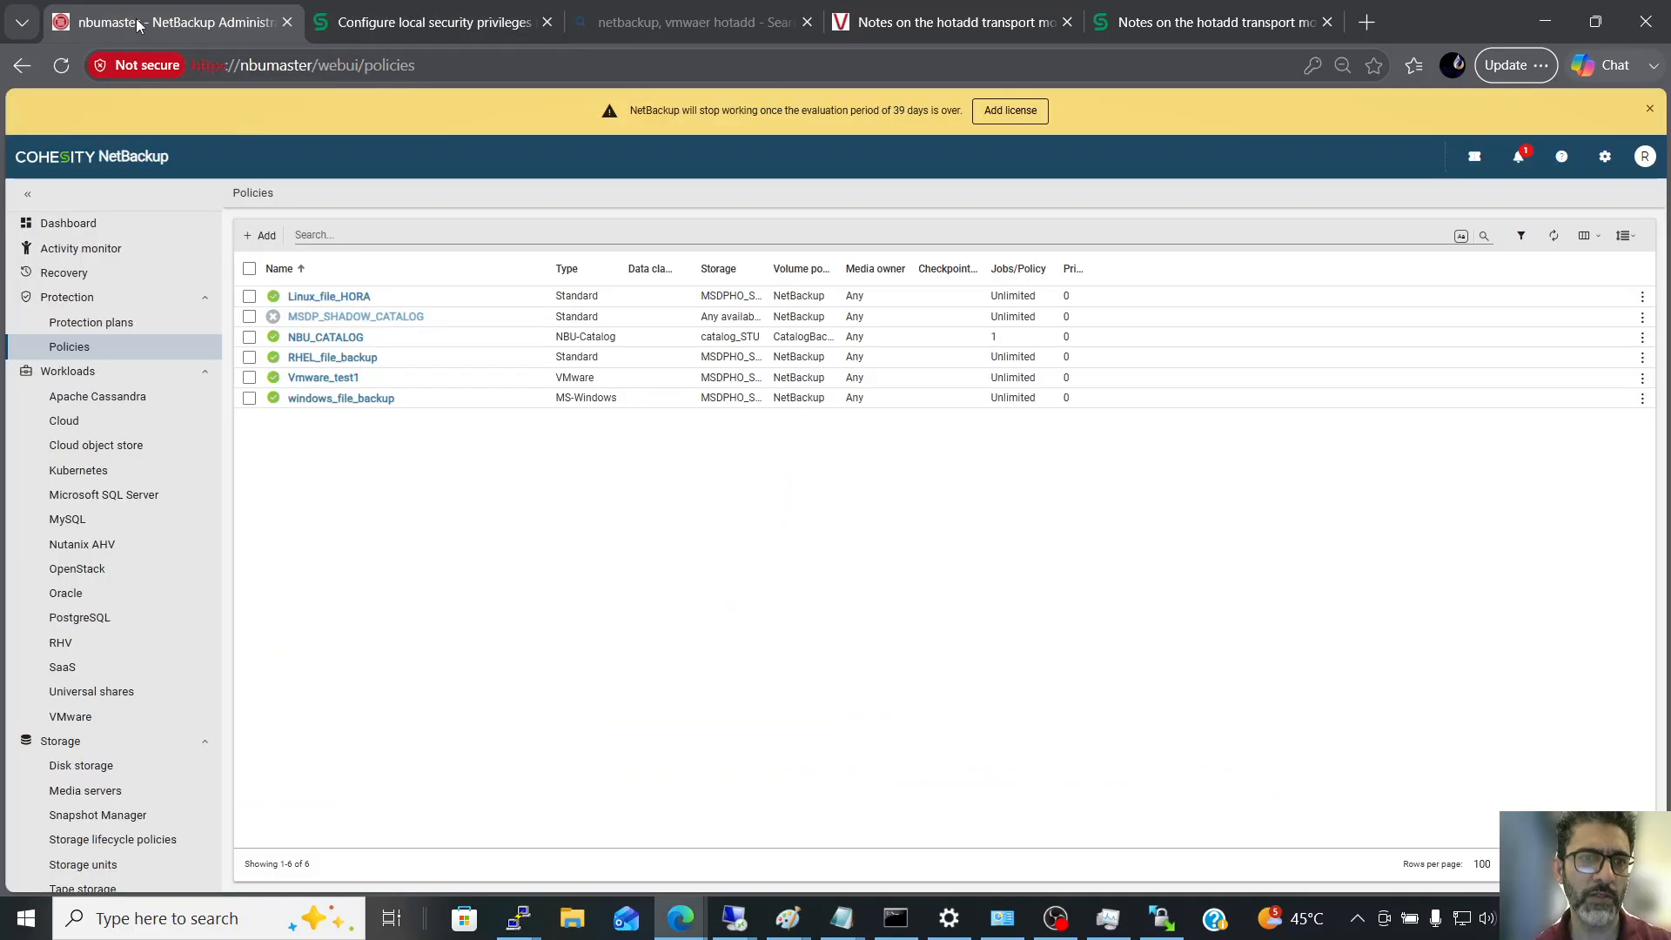
pyautogui.click(174, 22)
pyautogui.scroll(-3, 100, 657)
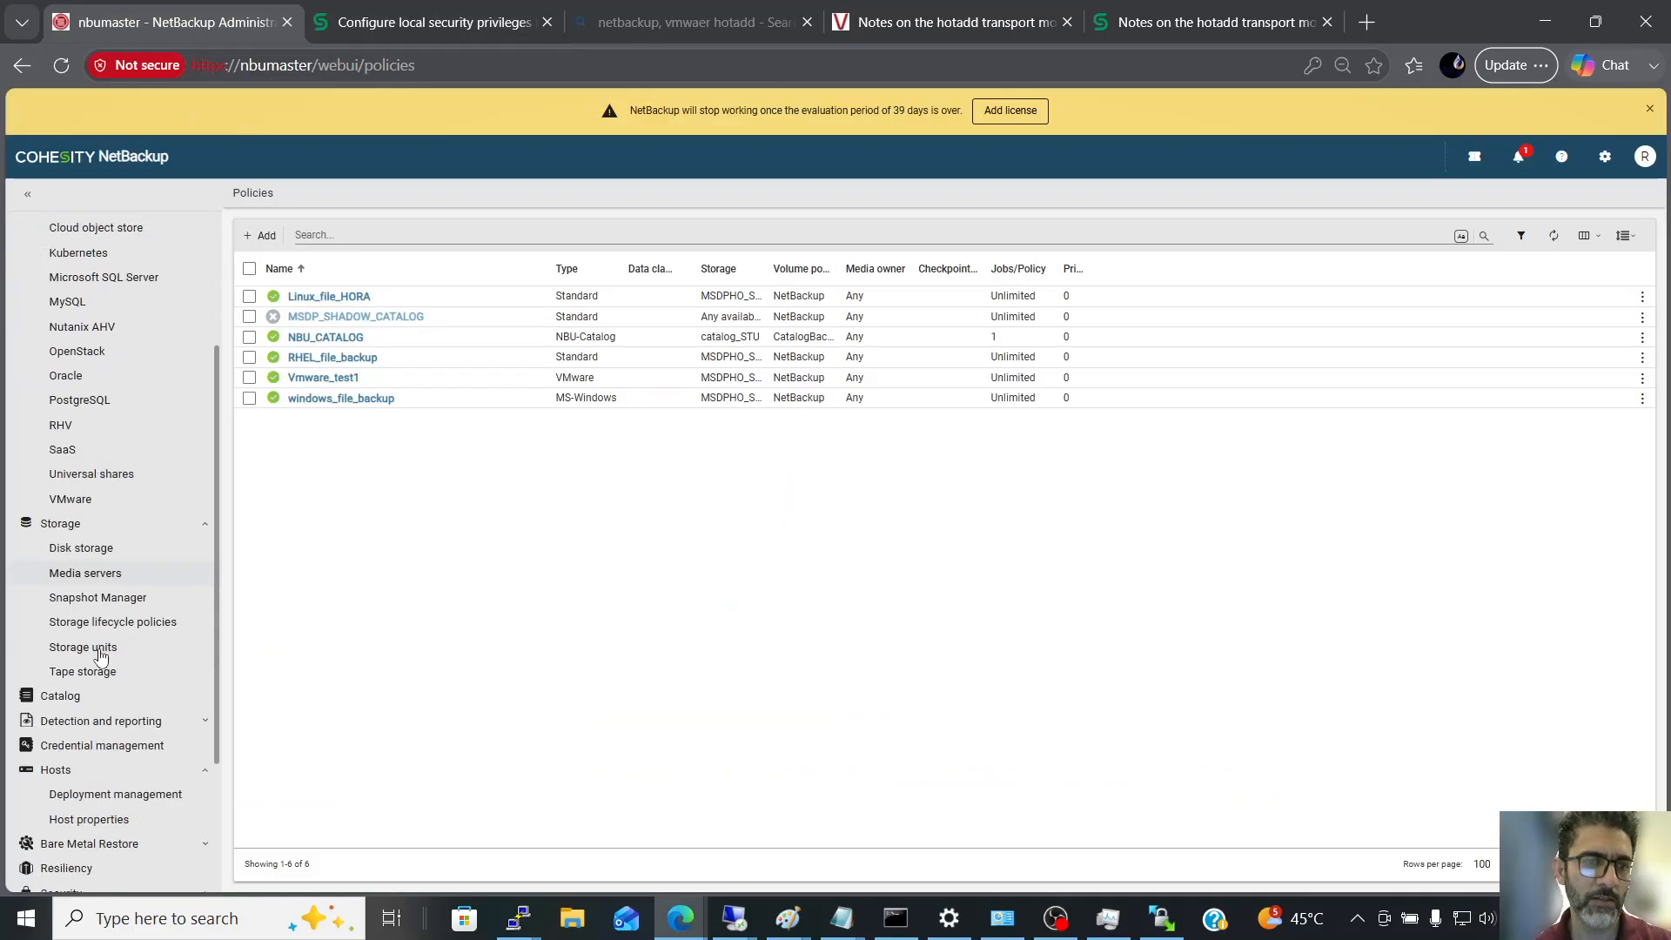
pyautogui.scroll(-1, 133, 557)
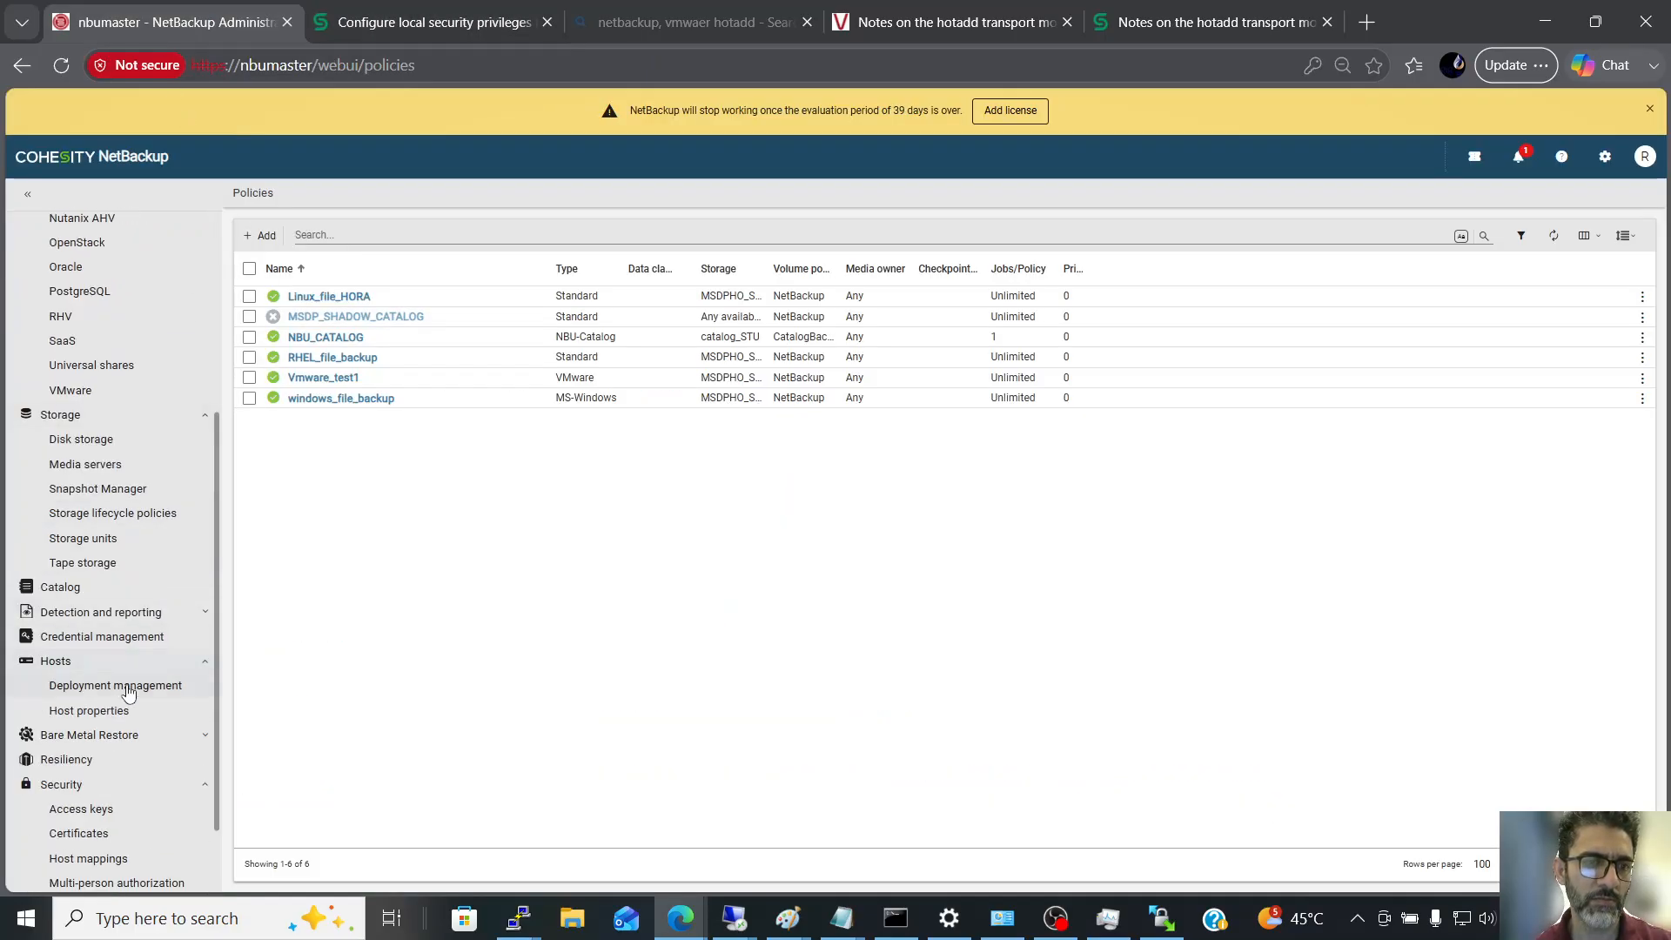
pyautogui.click(133, 638)
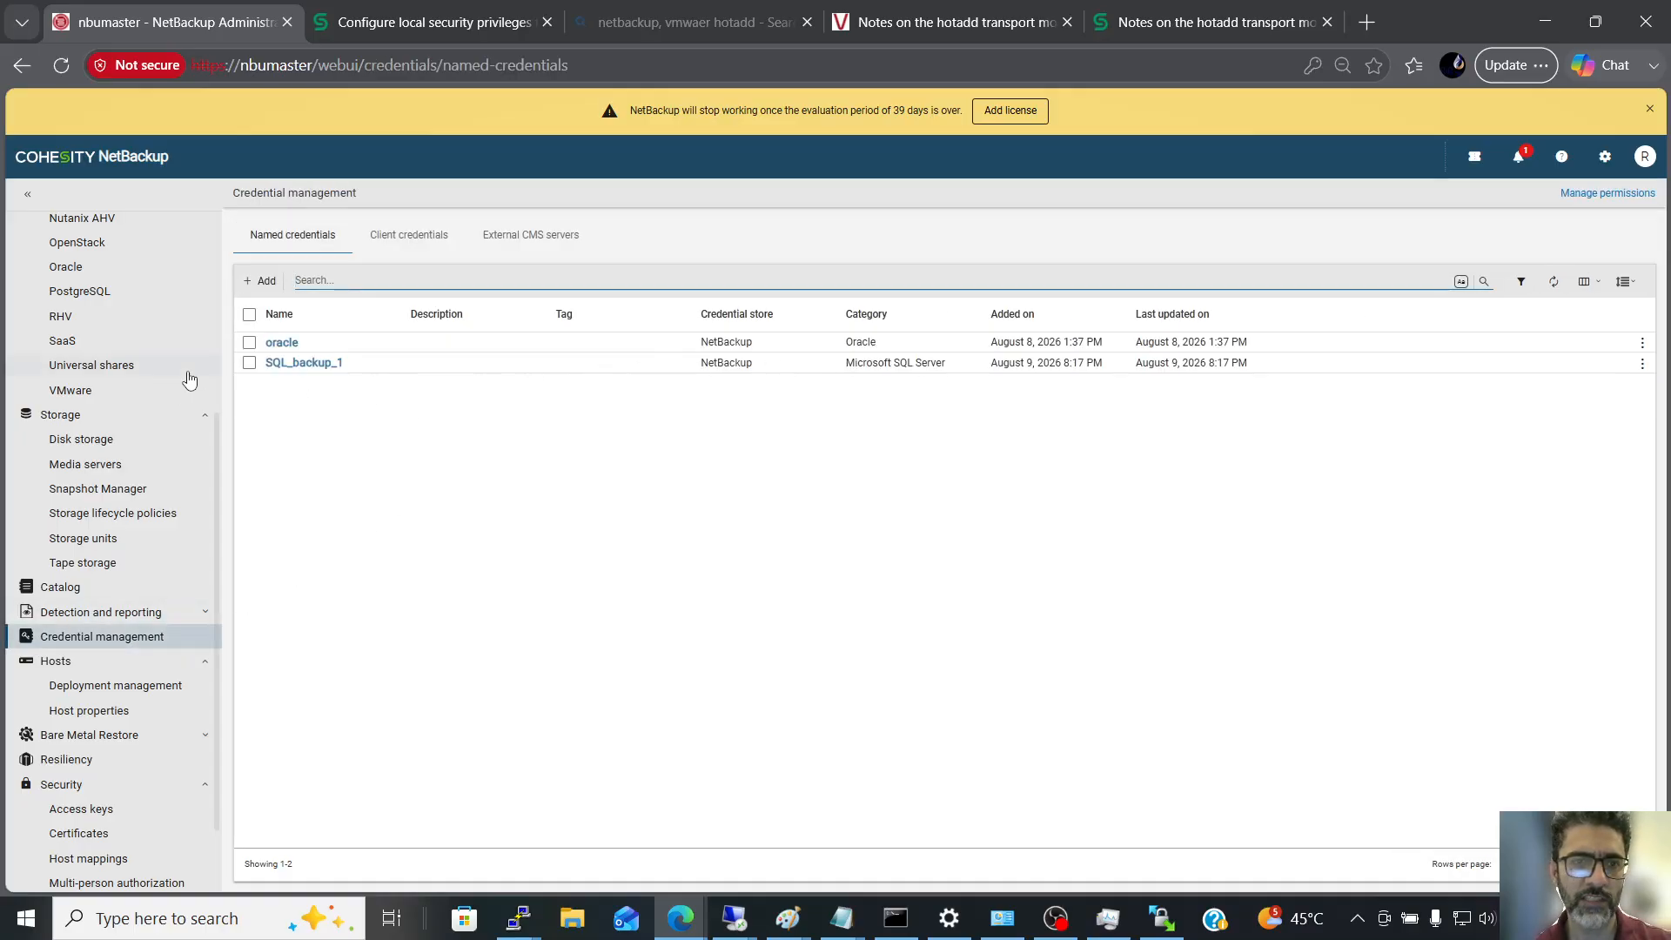
# - Delete the SQL_backup_1 named credential and confirm the deletion
pyautogui.click(249, 362)
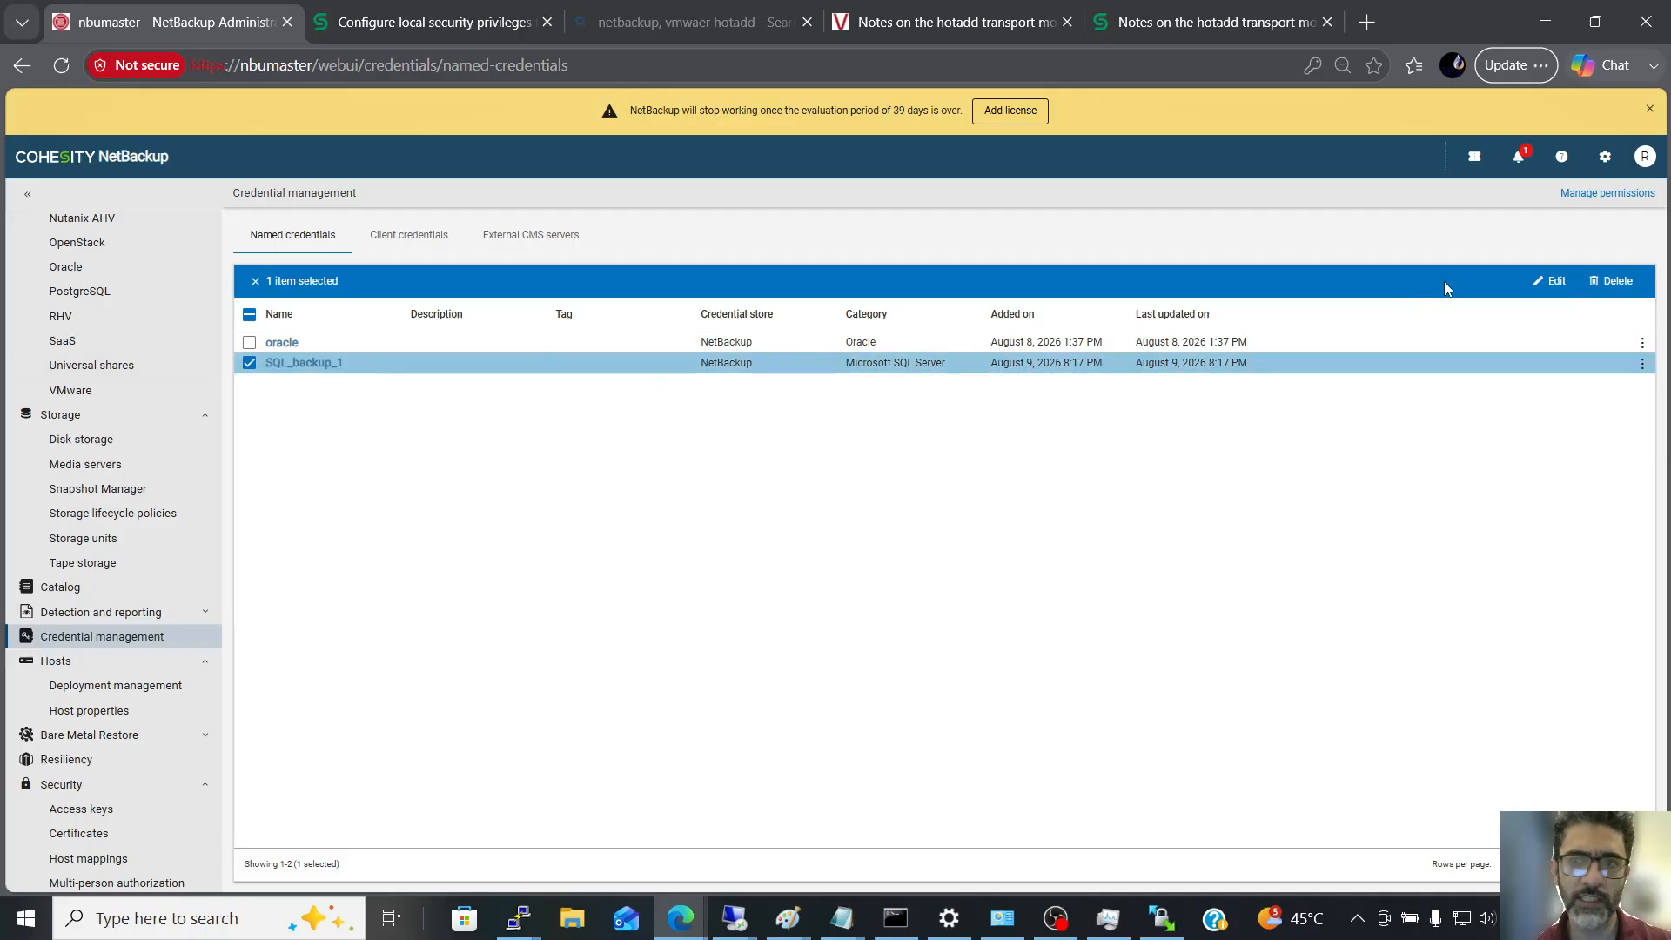
pyautogui.click(1642, 363)
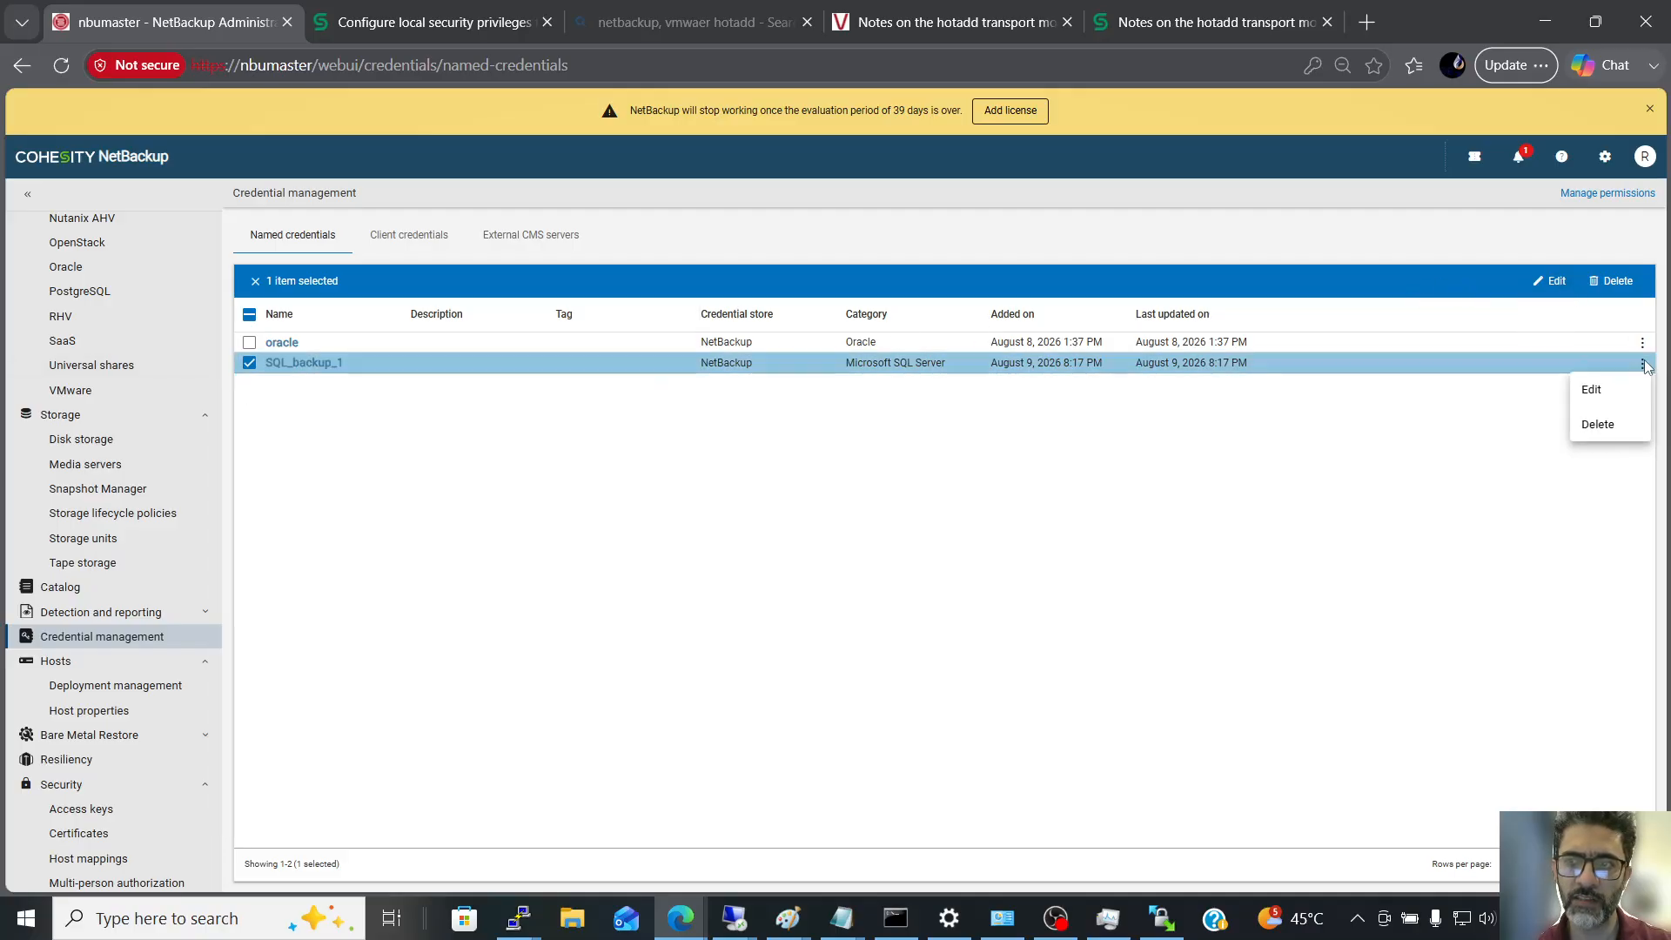
pyautogui.click(1598, 424)
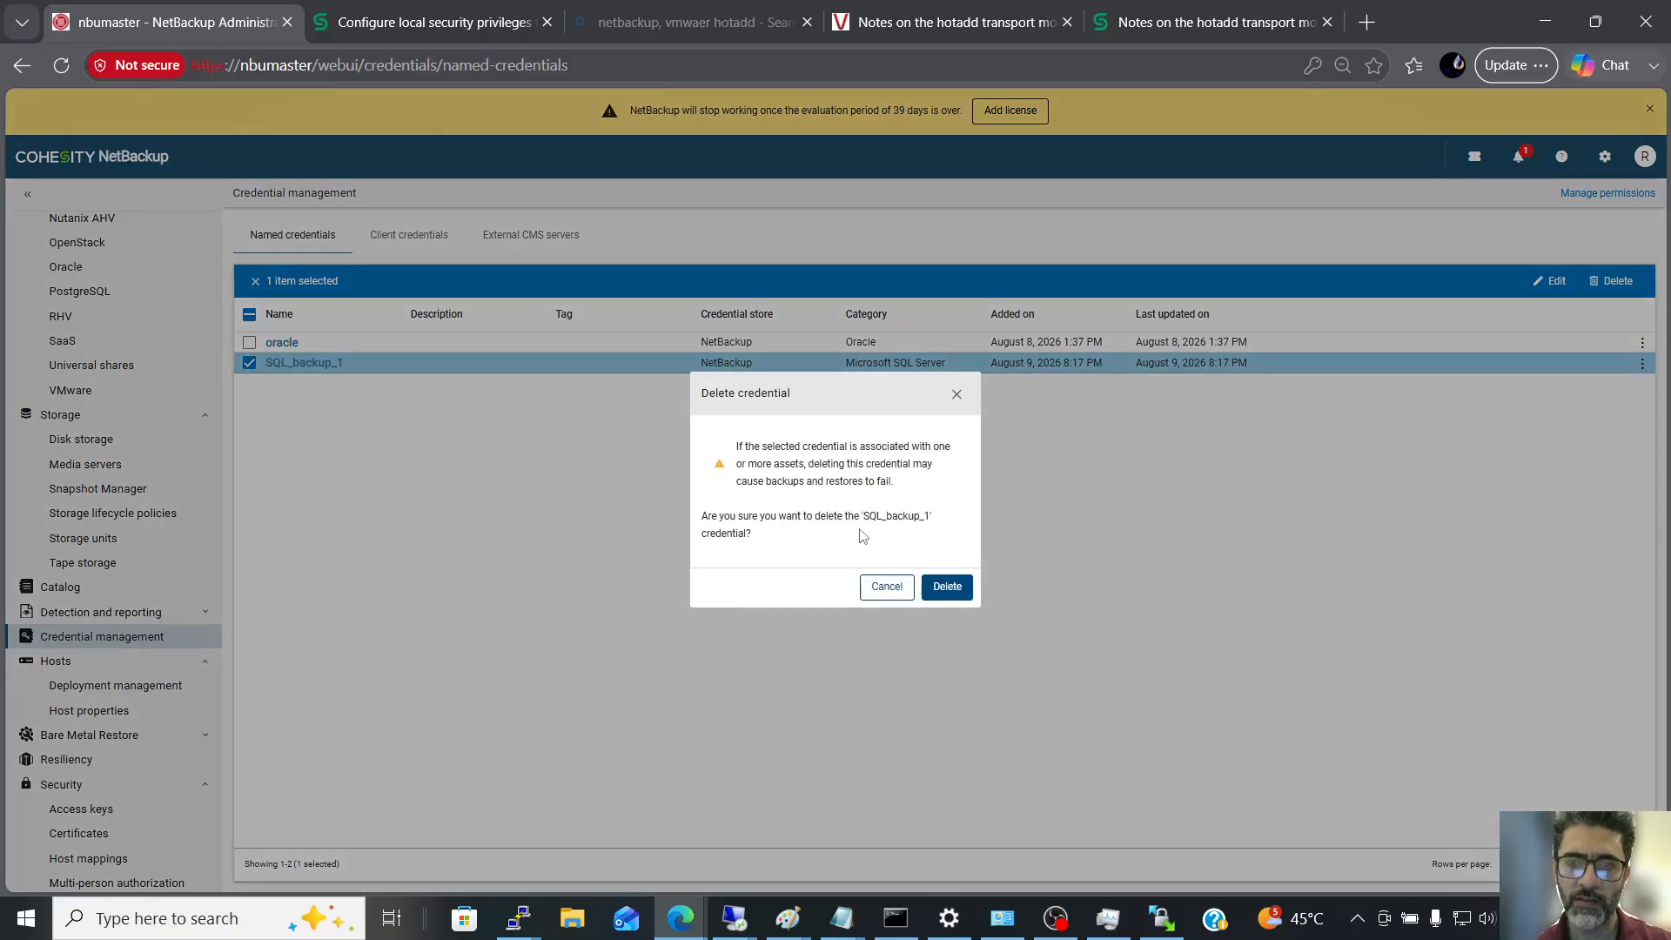
pyautogui.click(962, 582)
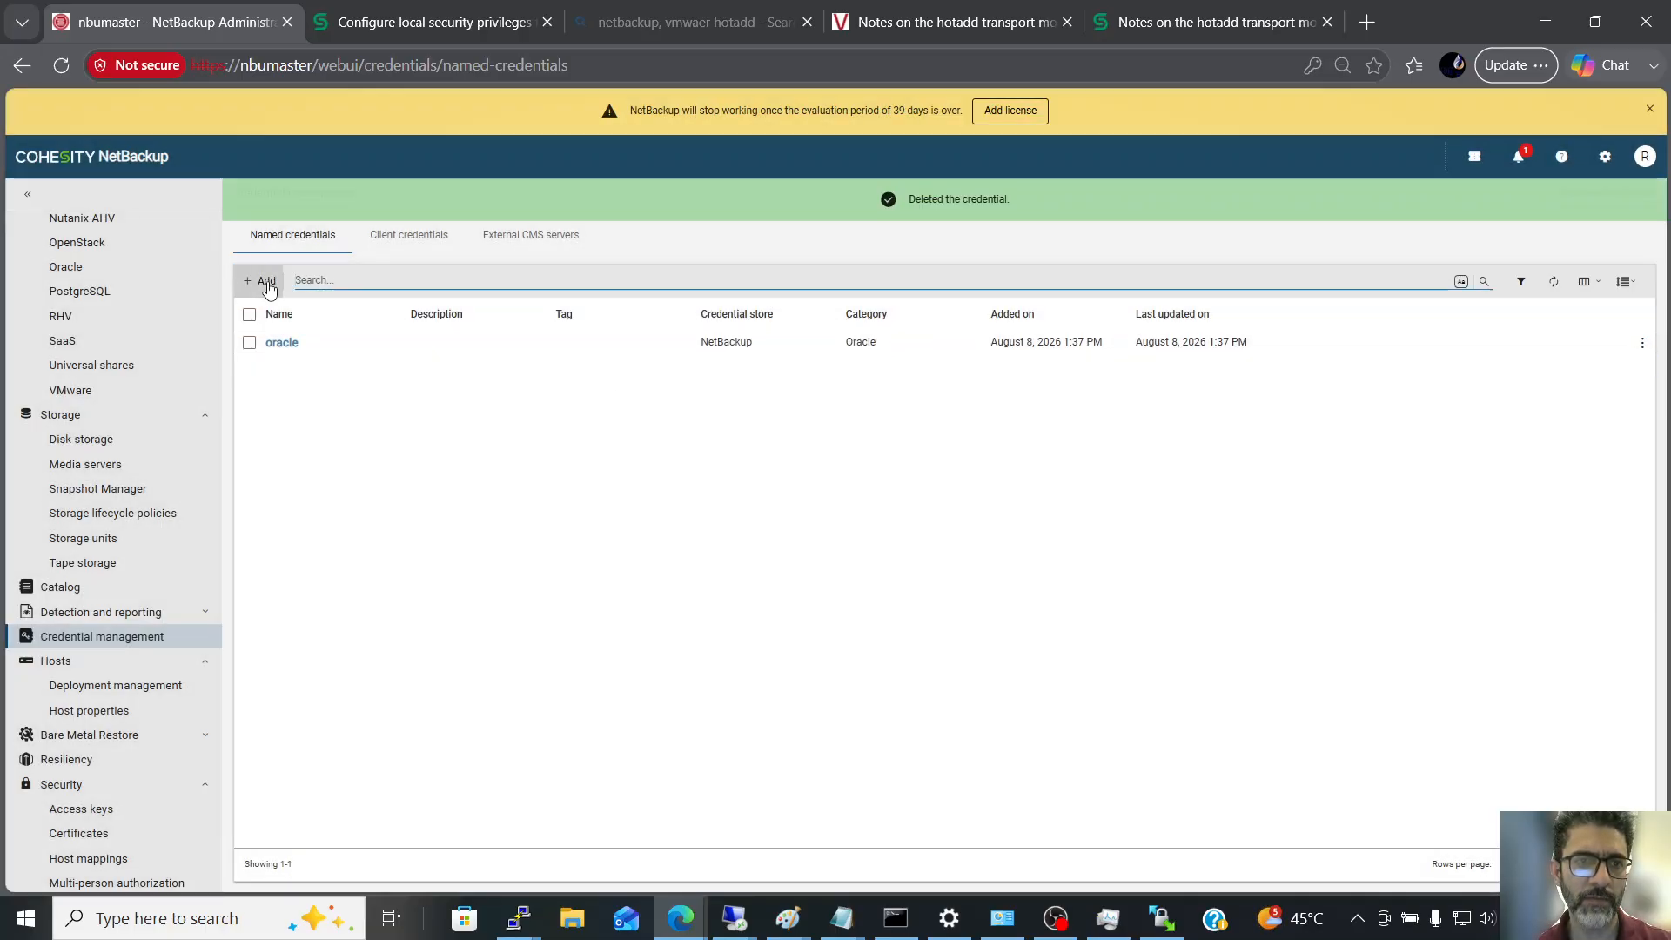
# - Add a credential in the NetBackup credential store with the name SQL-Servers_service_Account
pyautogui.click(266, 281)
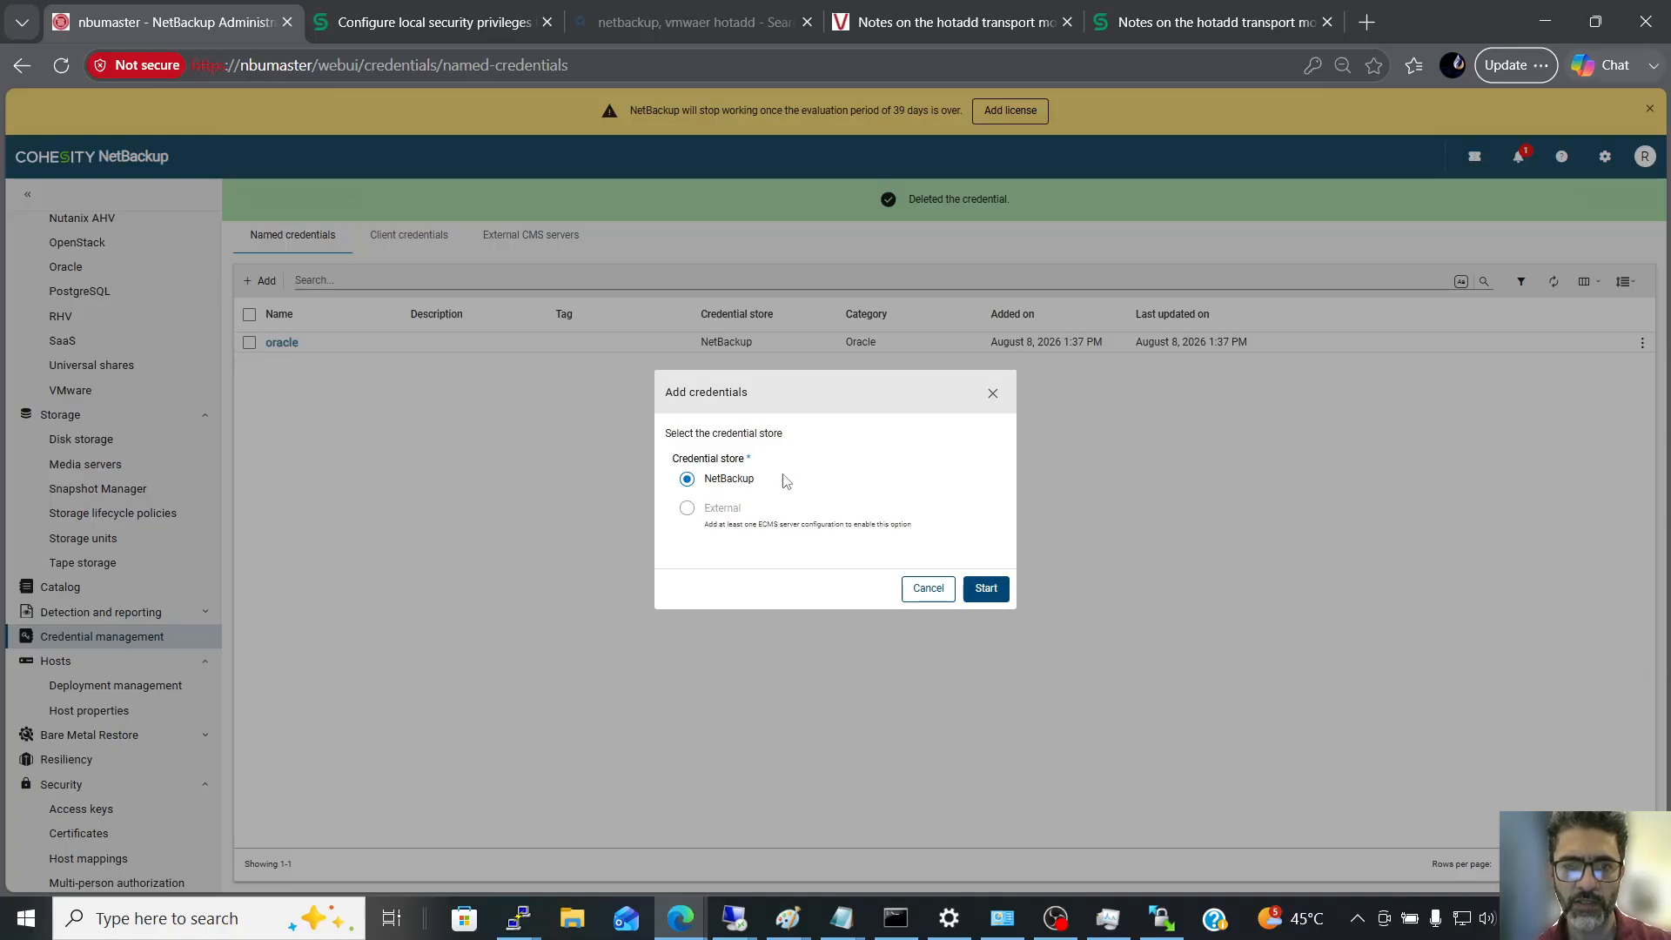
pyautogui.click(997, 589)
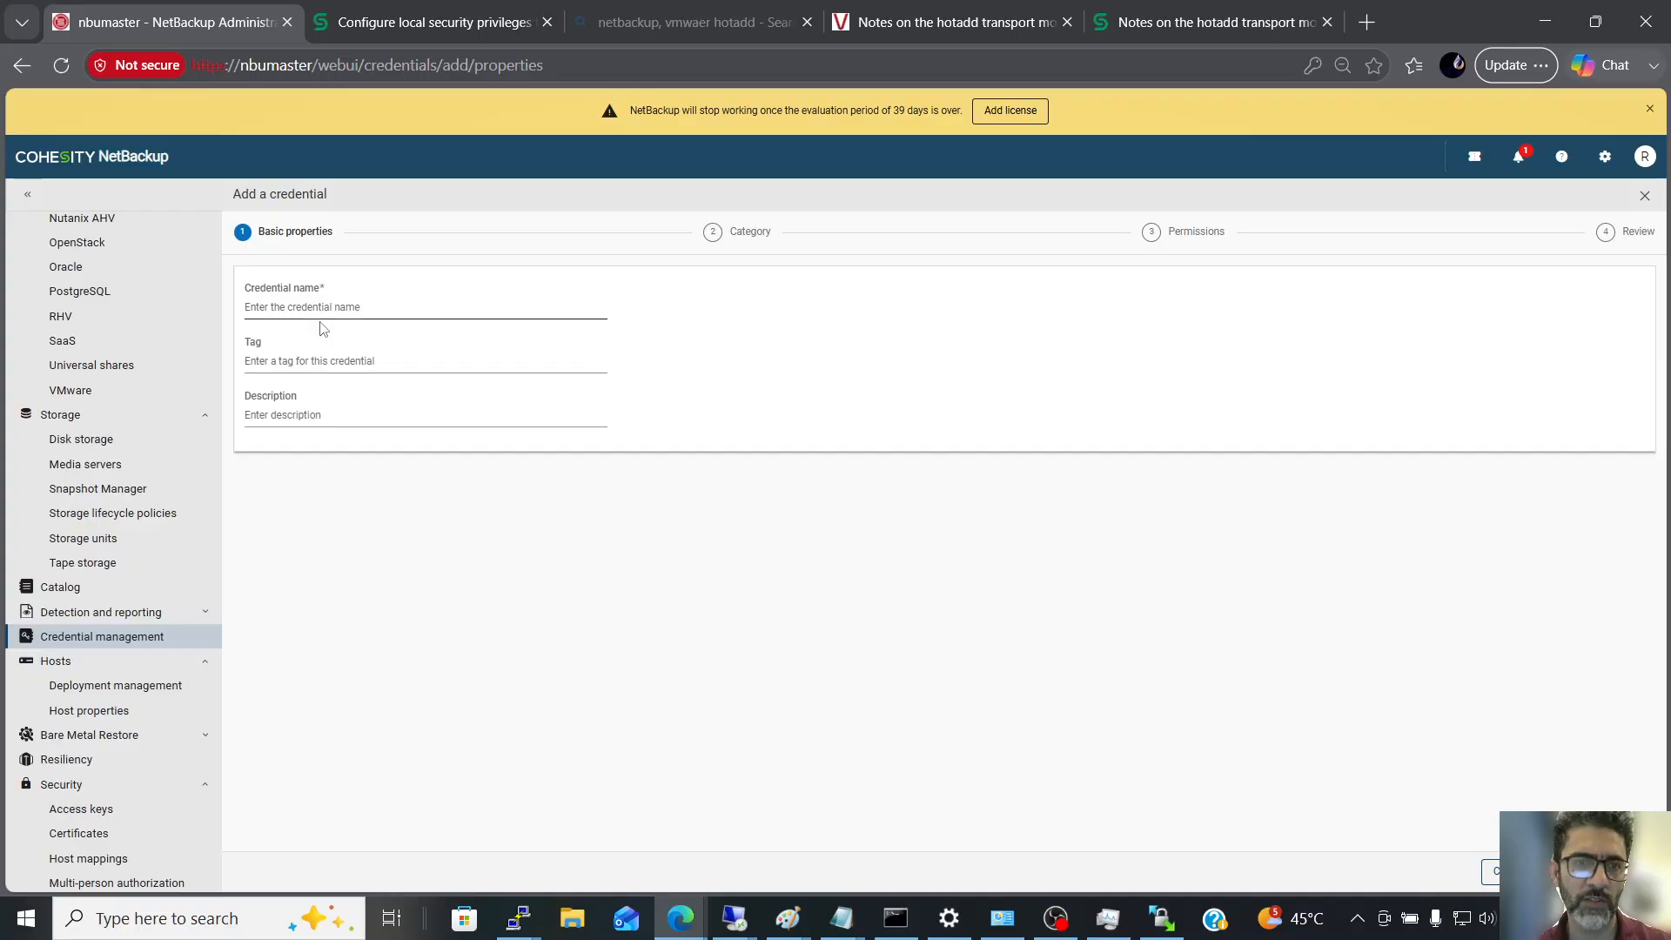
pyautogui.click(319, 307)
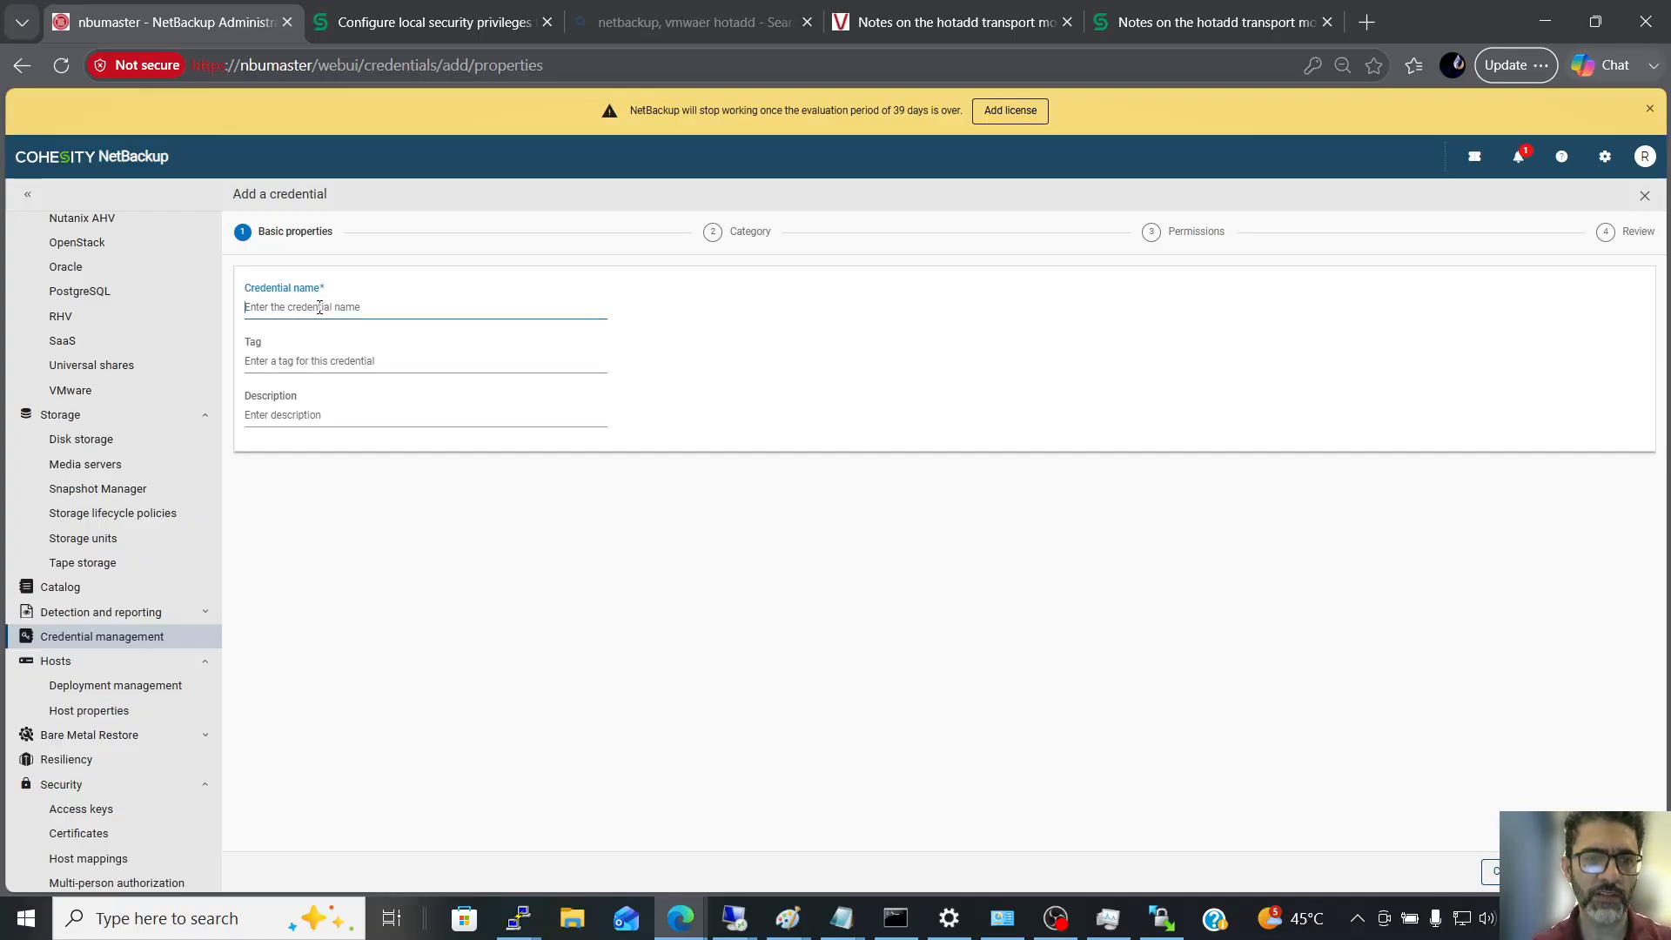
pyautogui.write('sqL-S')
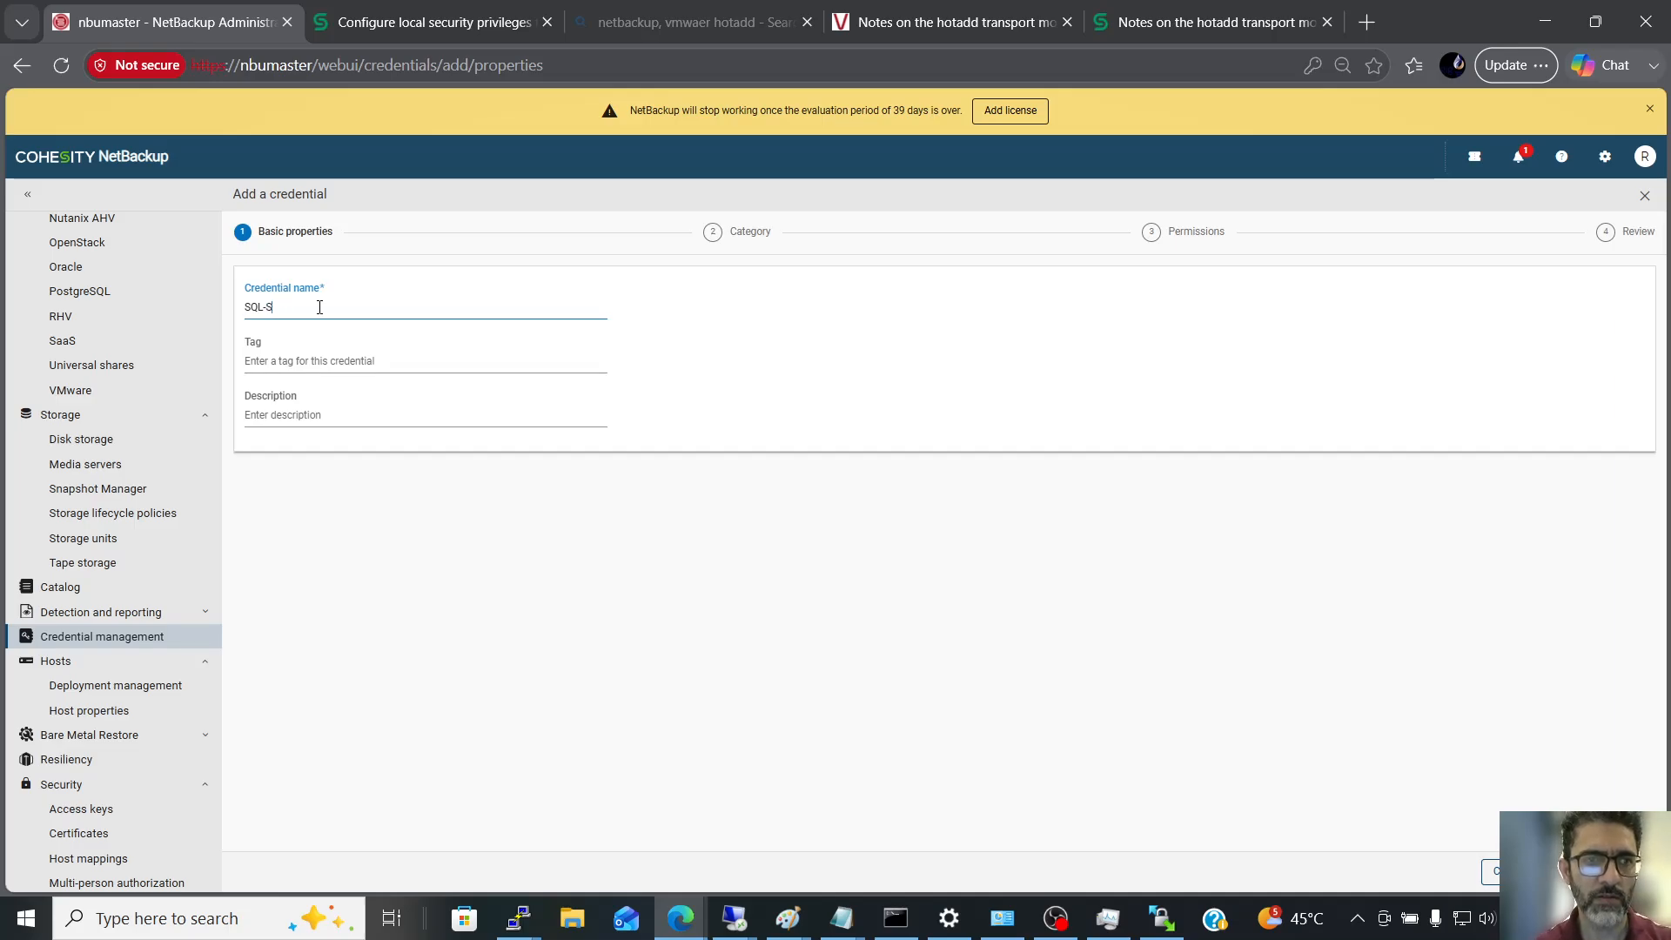
pyautogui.write('ervers_service_Account')
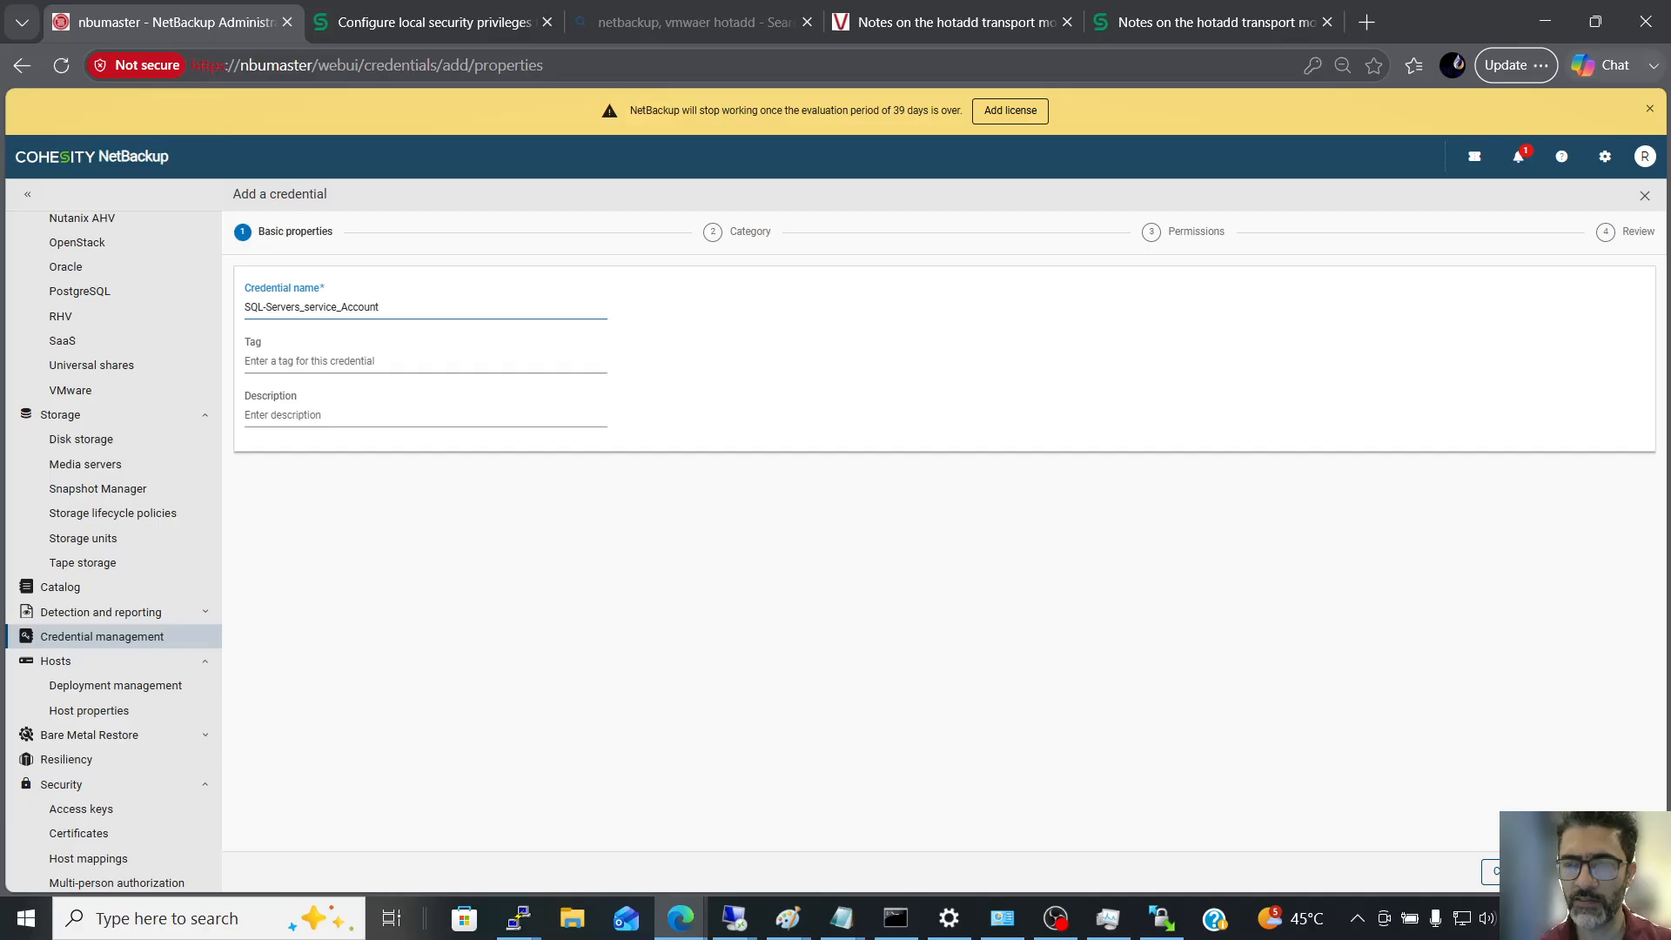
pyautogui.click(1628, 872)
# - Assign the Microsoft SQL Server category to the new credential
pyautogui.click(427, 341)
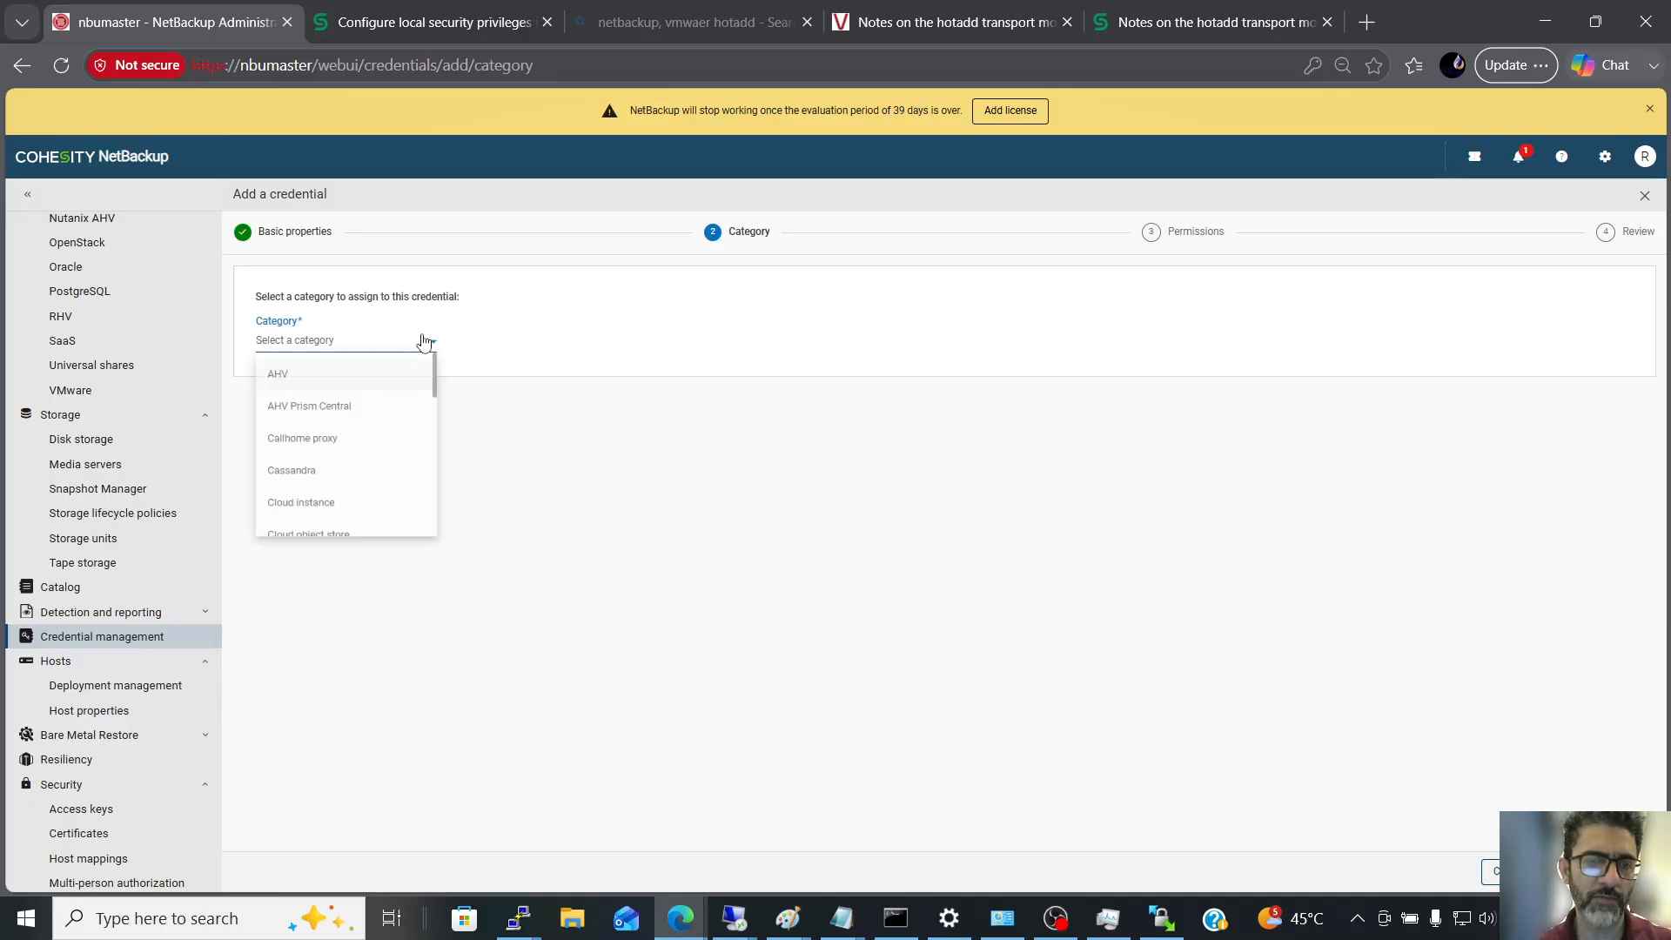
pyautogui.moveTo(438, 378); pyautogui.dragTo(436, 477)
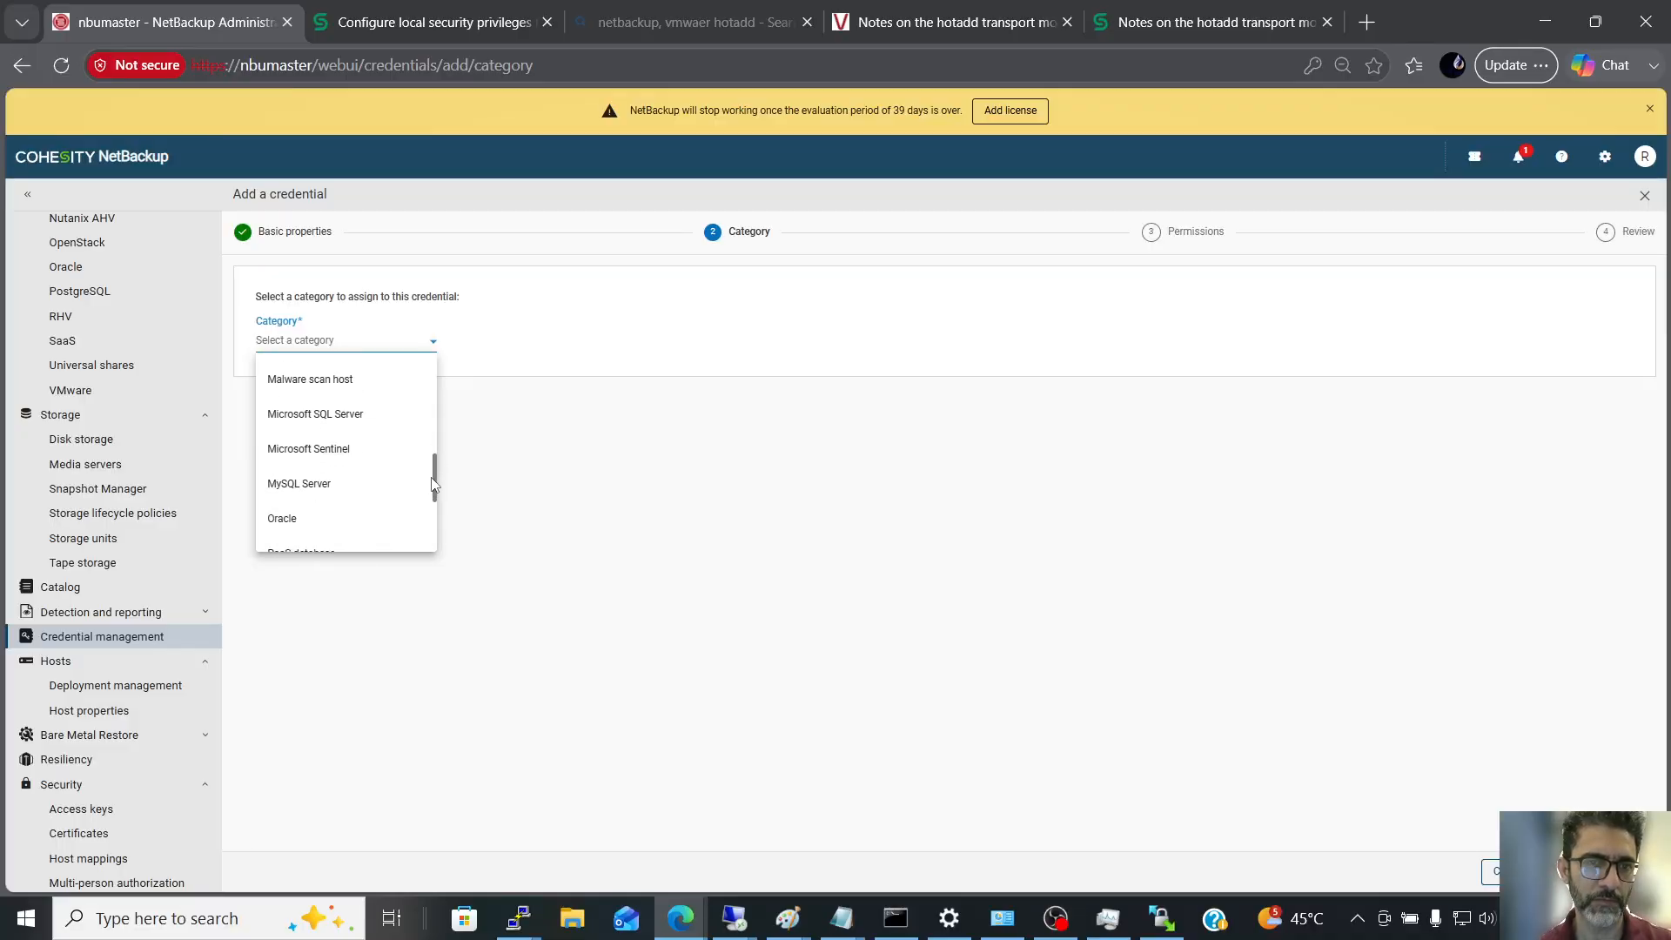
pyautogui.click(324, 417)
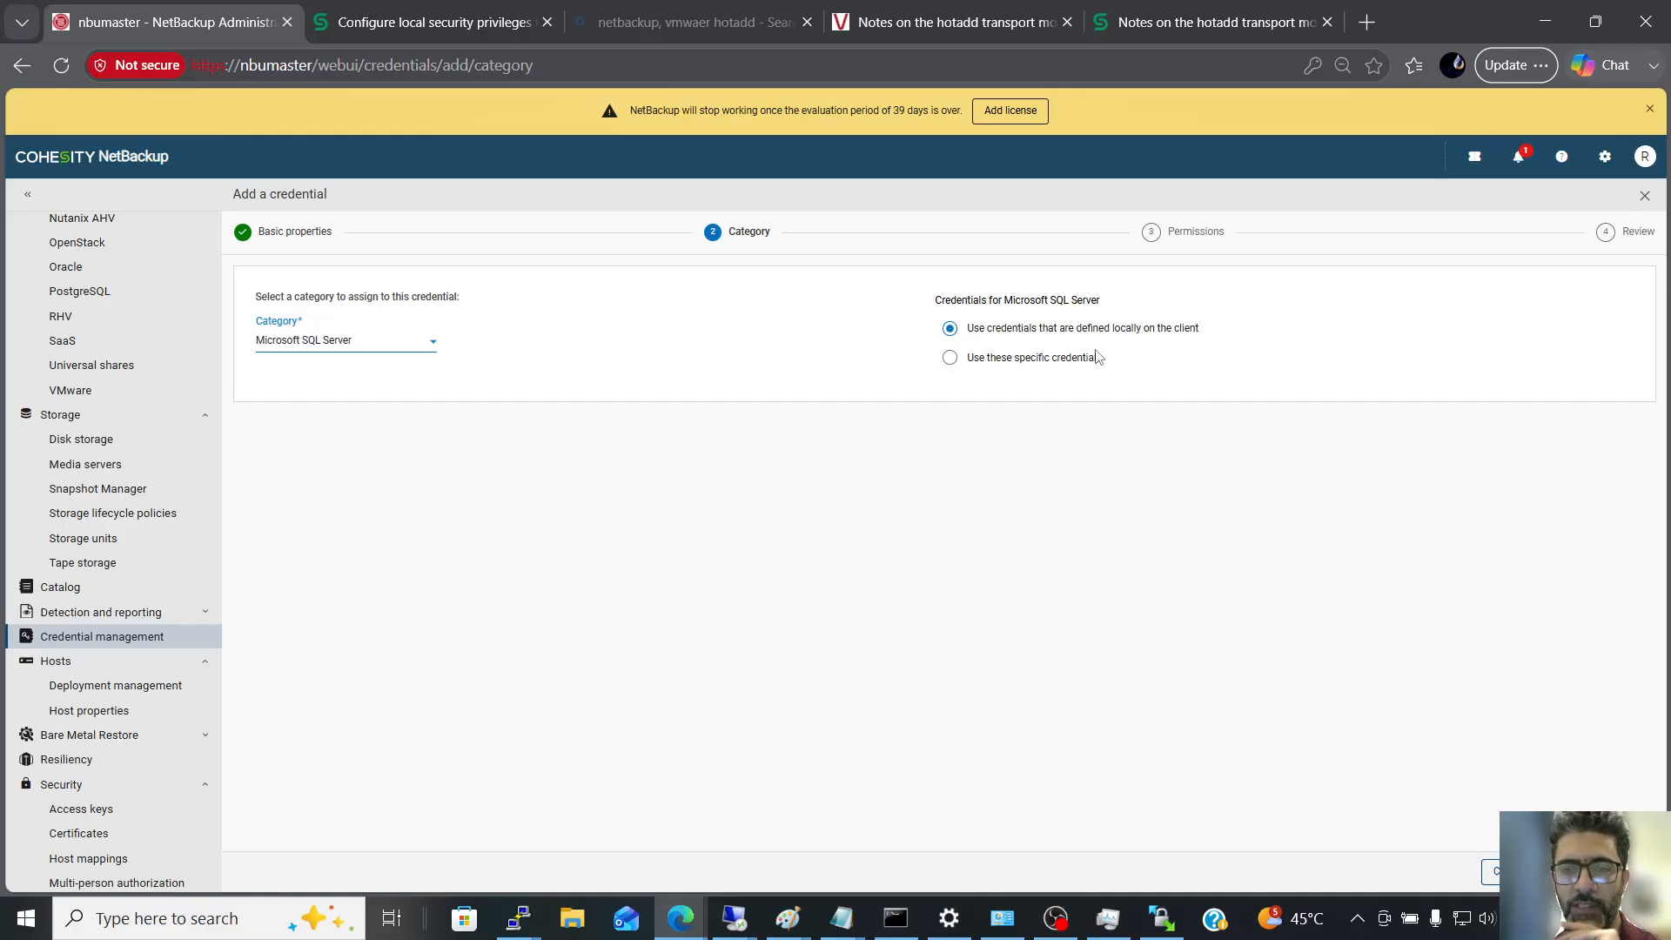
# - Use specific credentials with user name sqladmin, the account password and domain kiyanlab.local, and proceed to the permissions
pyautogui.click(950, 356)
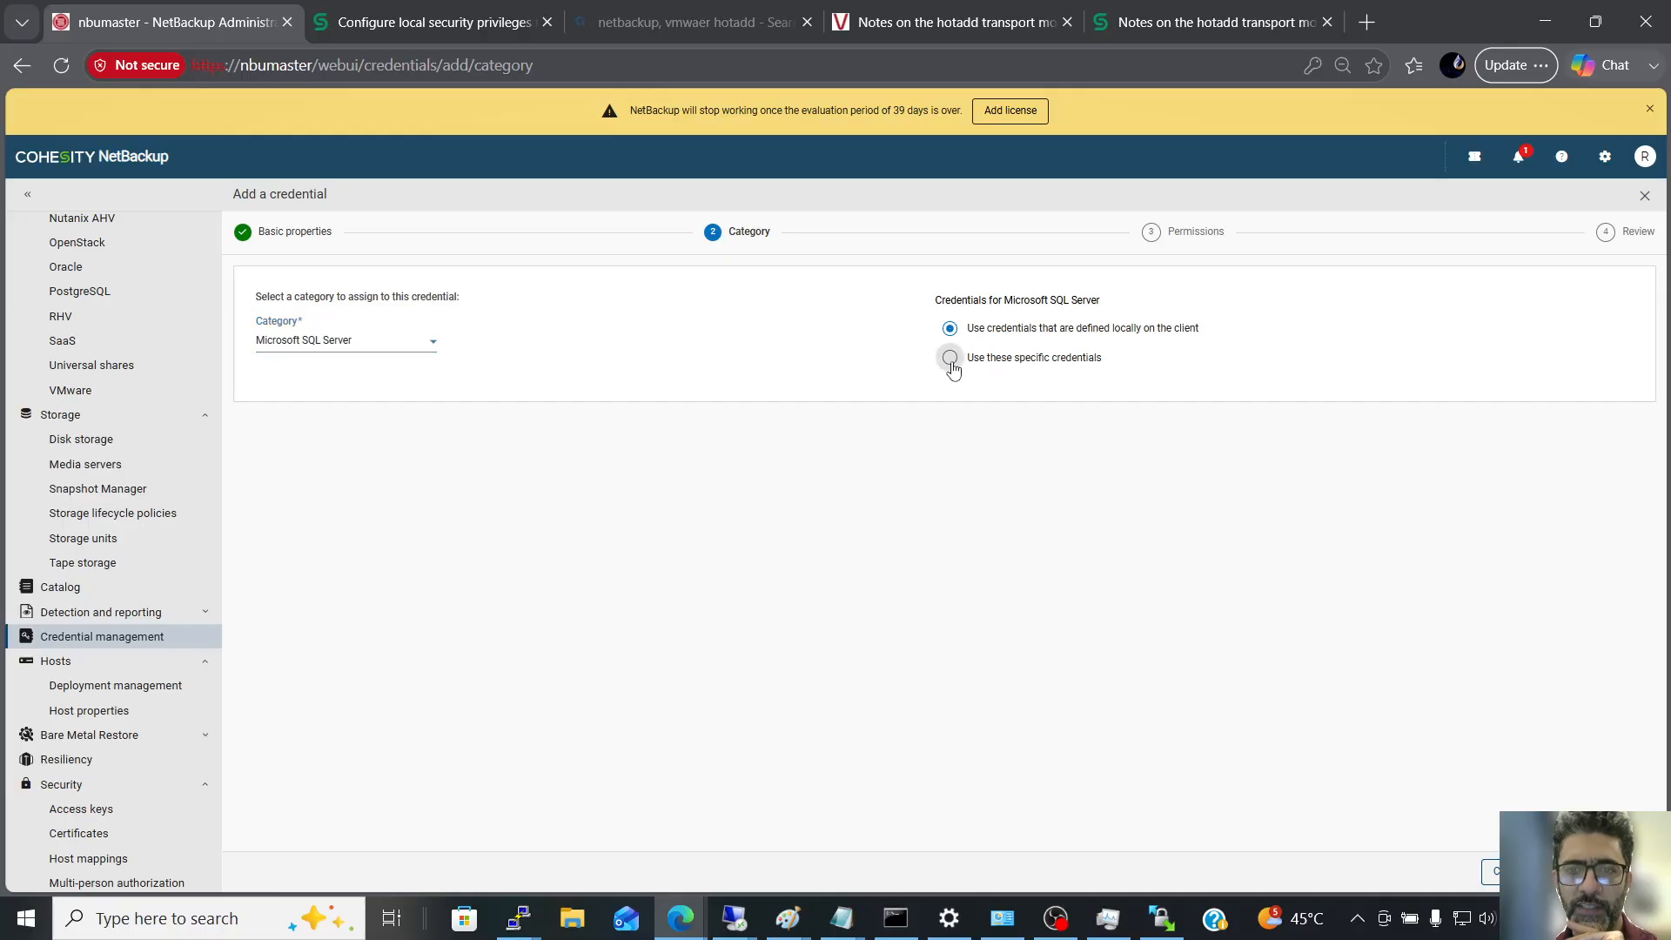
pyautogui.click(1018, 418)
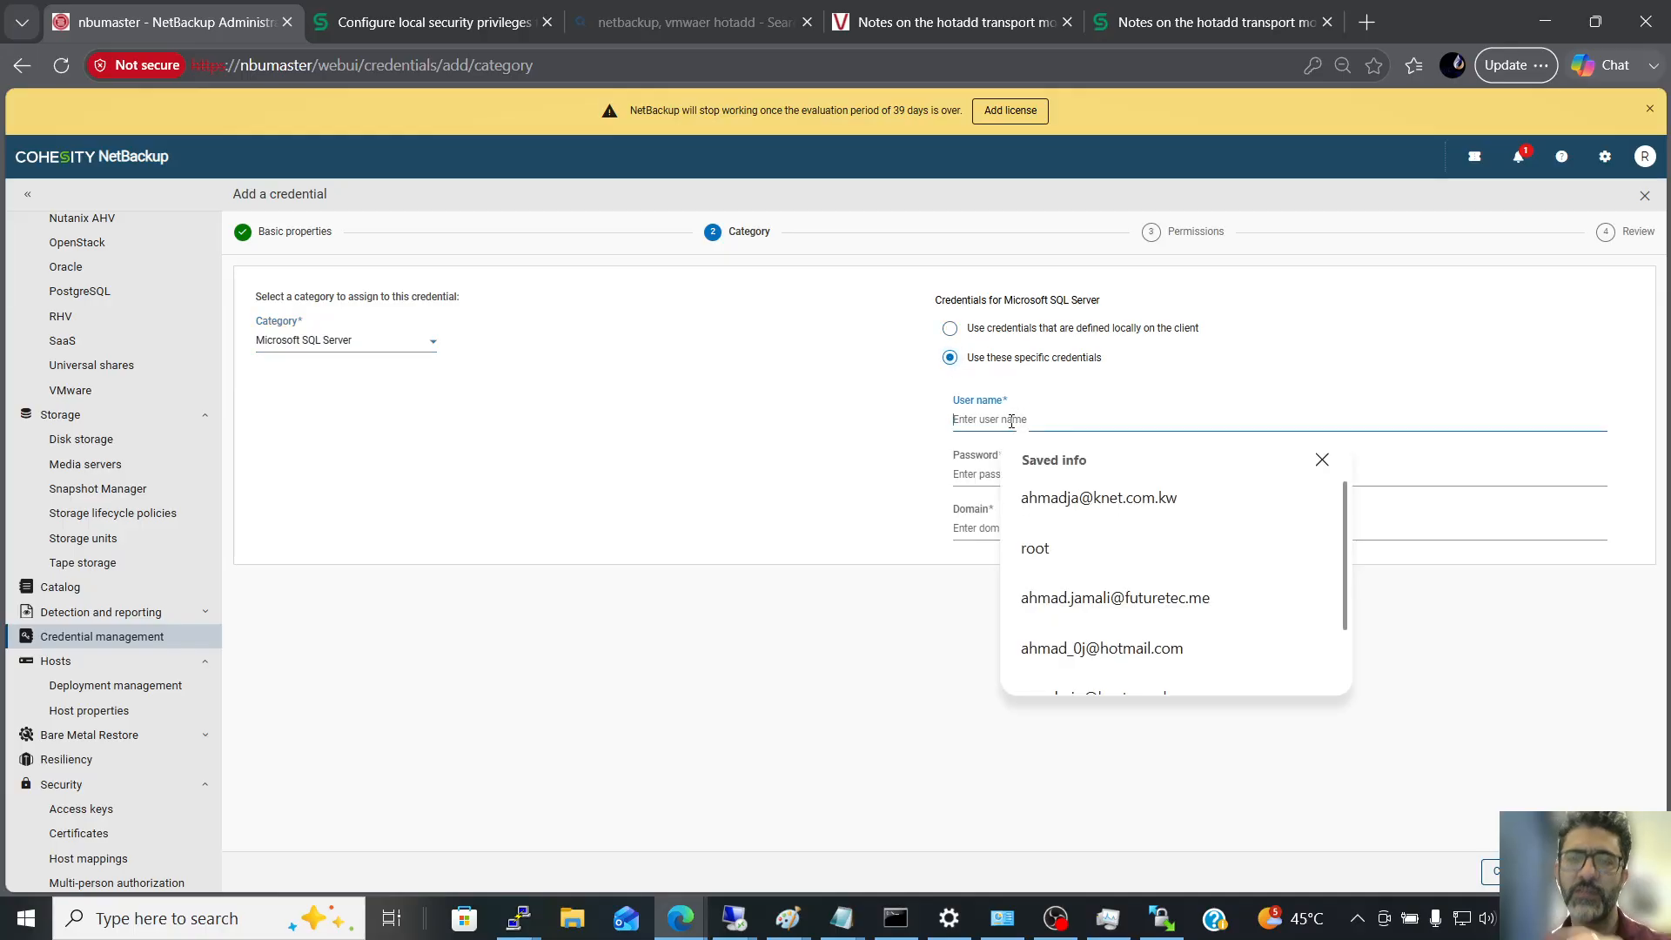
pyautogui.write('sqladmin')
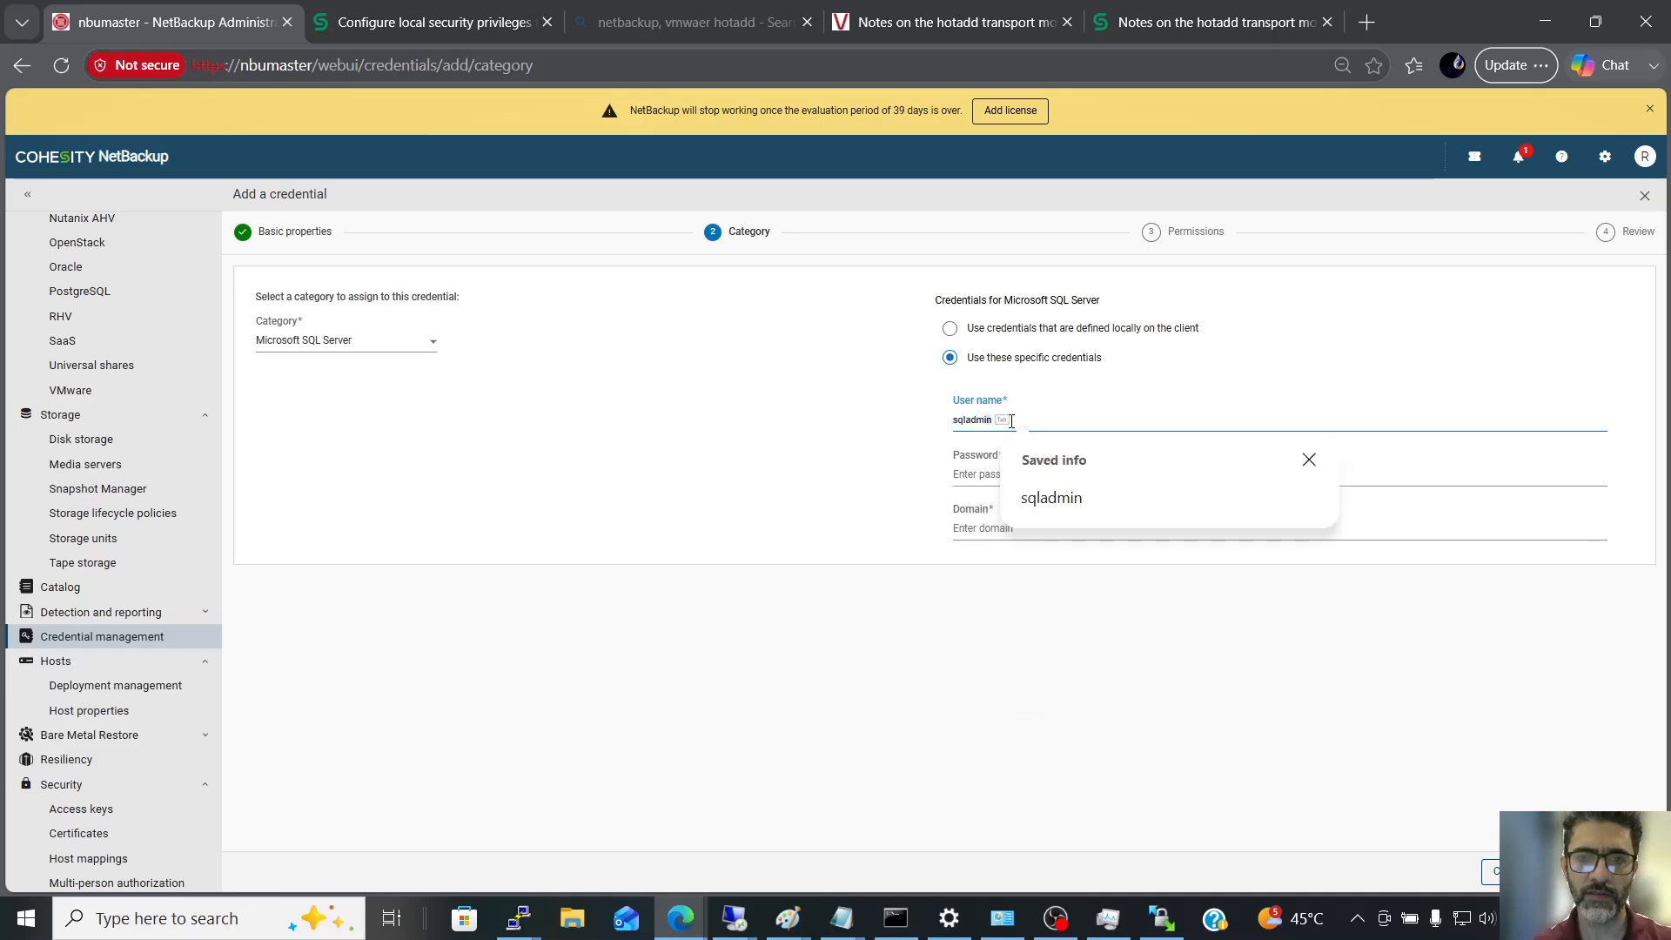
pyautogui.press('Tab')
pyautogui.press('Tab')
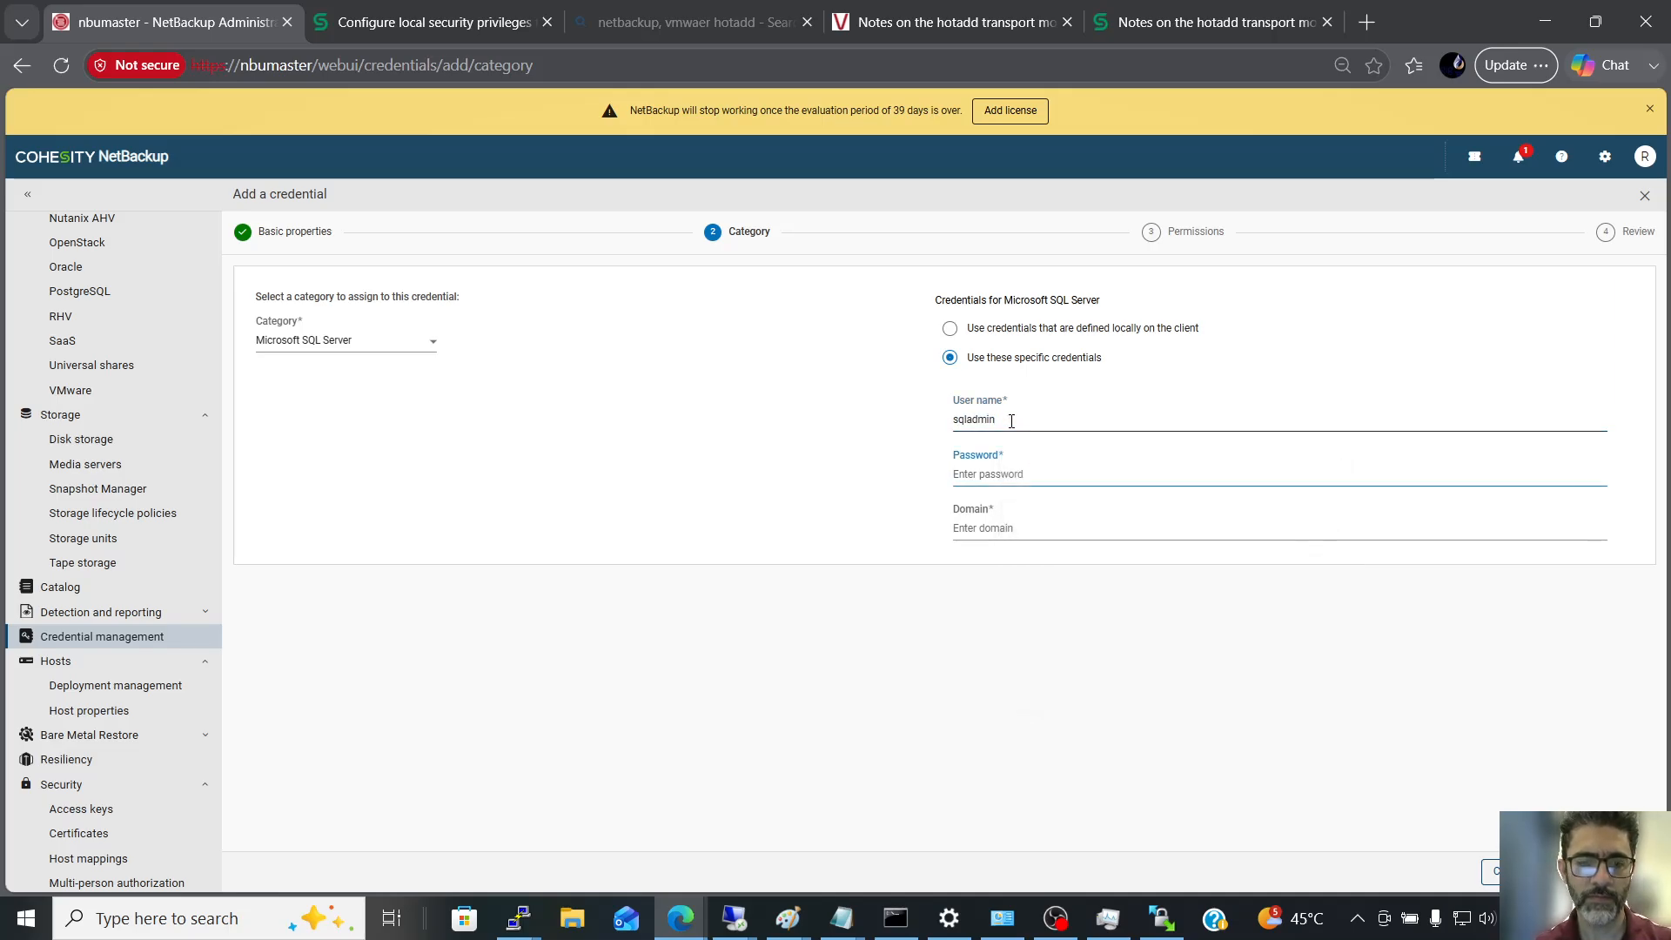
pyautogui.write('••••')
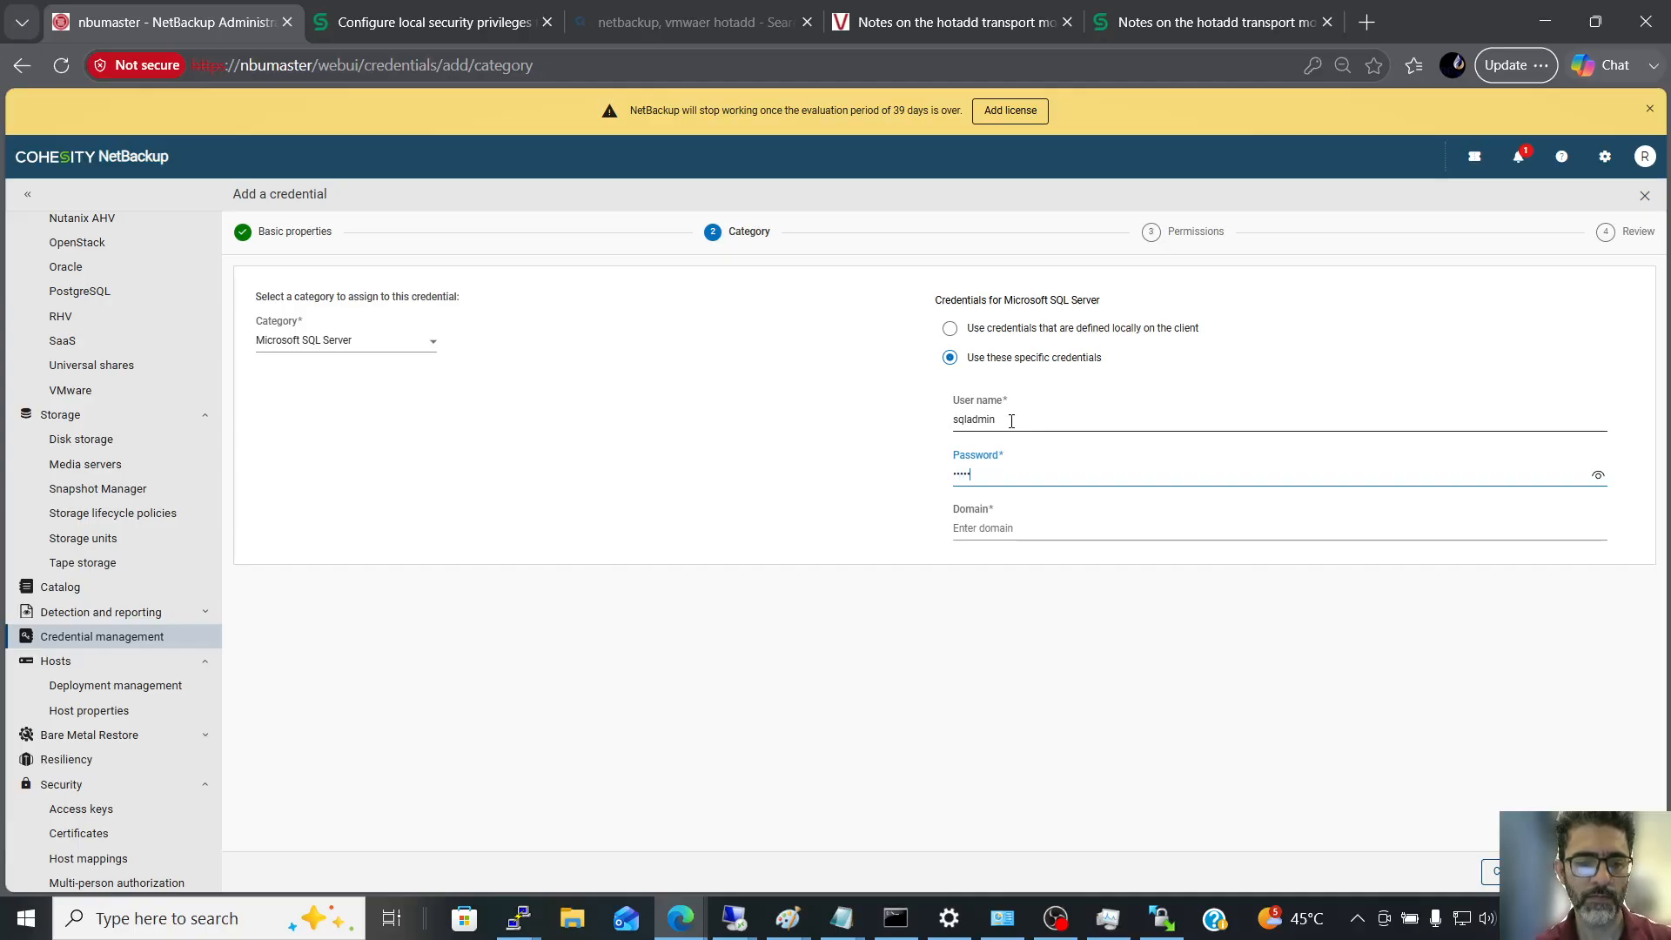
pyautogui.click(1088, 526)
pyautogui.click(1071, 607)
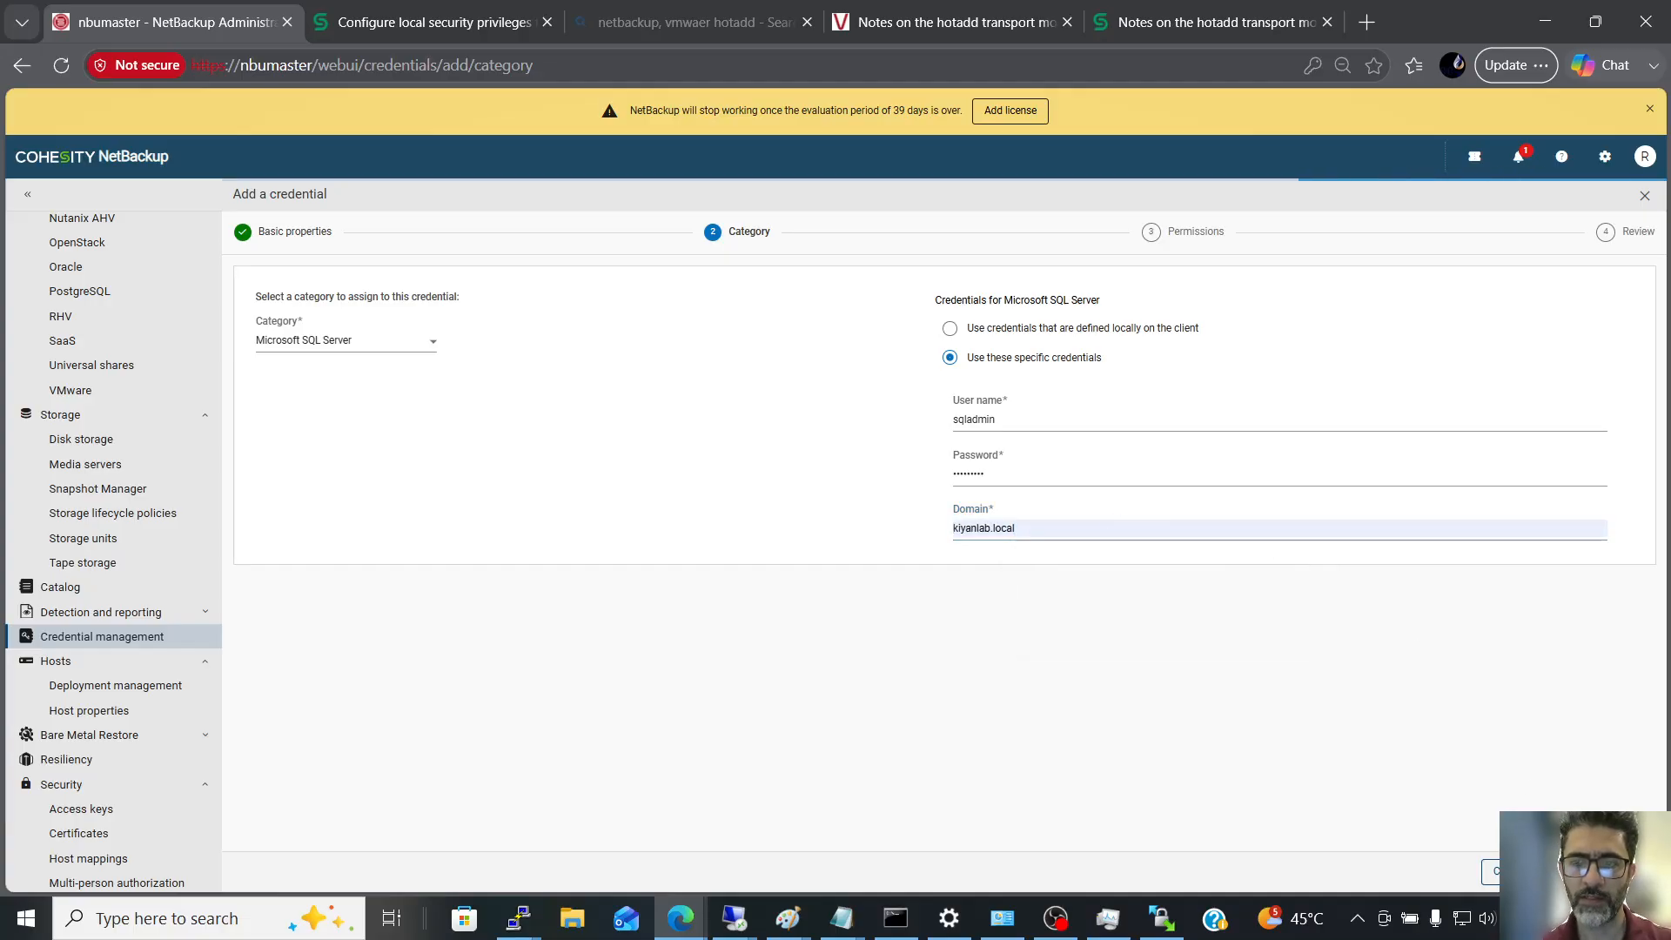
pyautogui.press('Return')
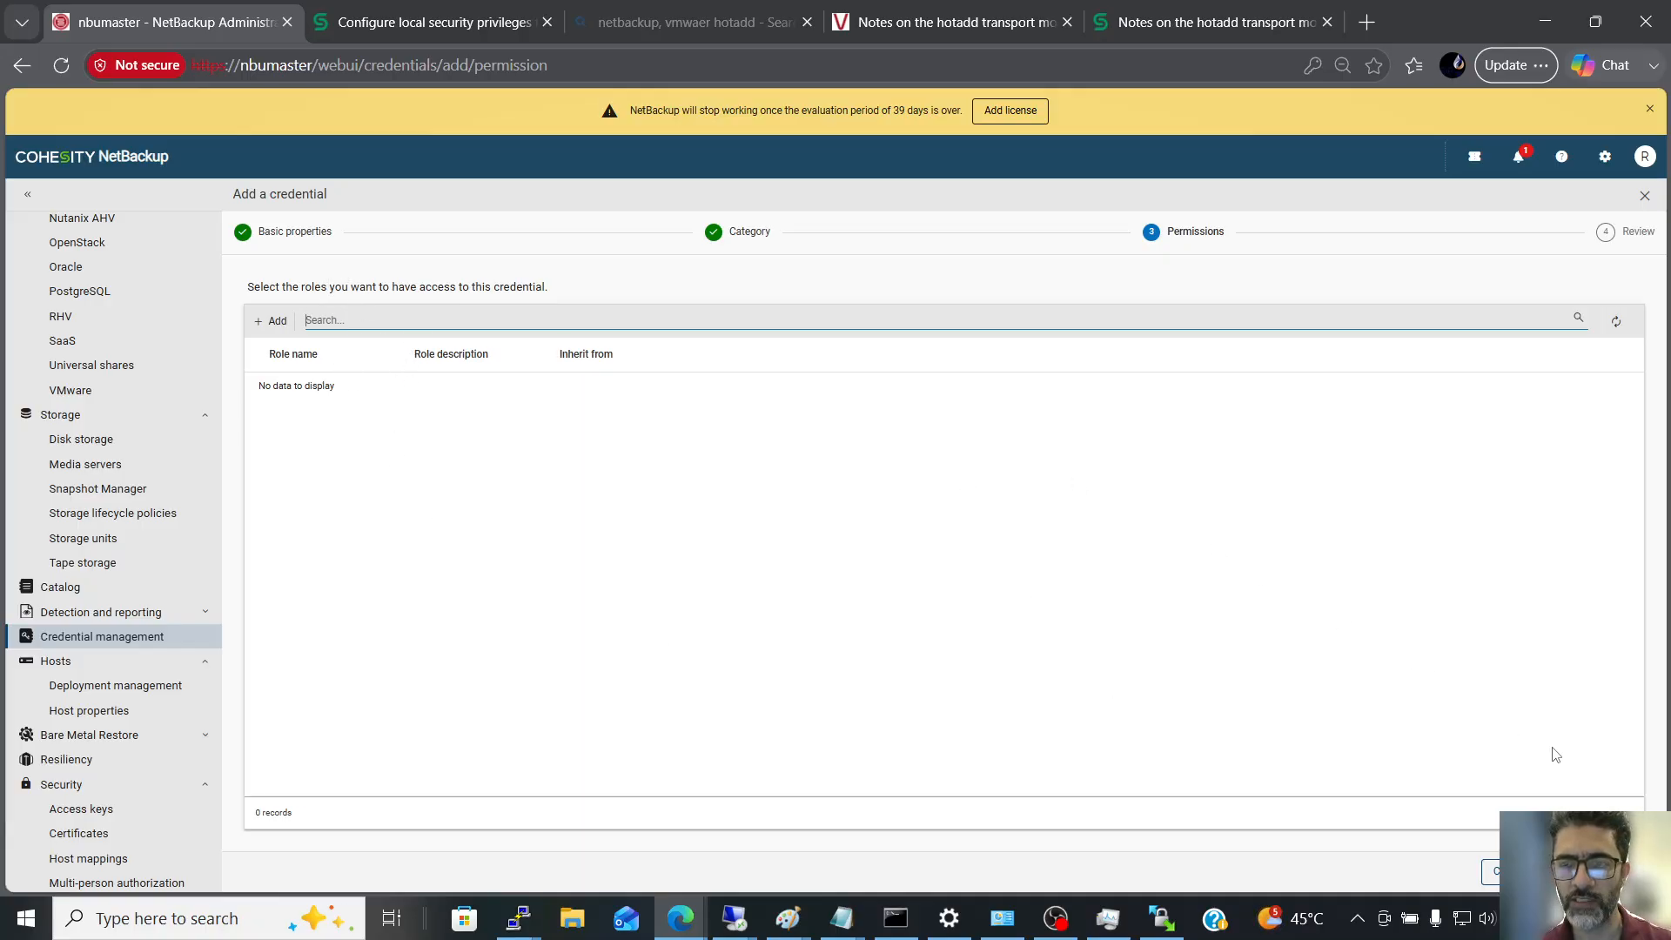
# - Leave the credential's role permissions empty, review its settings and save it
pyautogui.click(1631, 871)
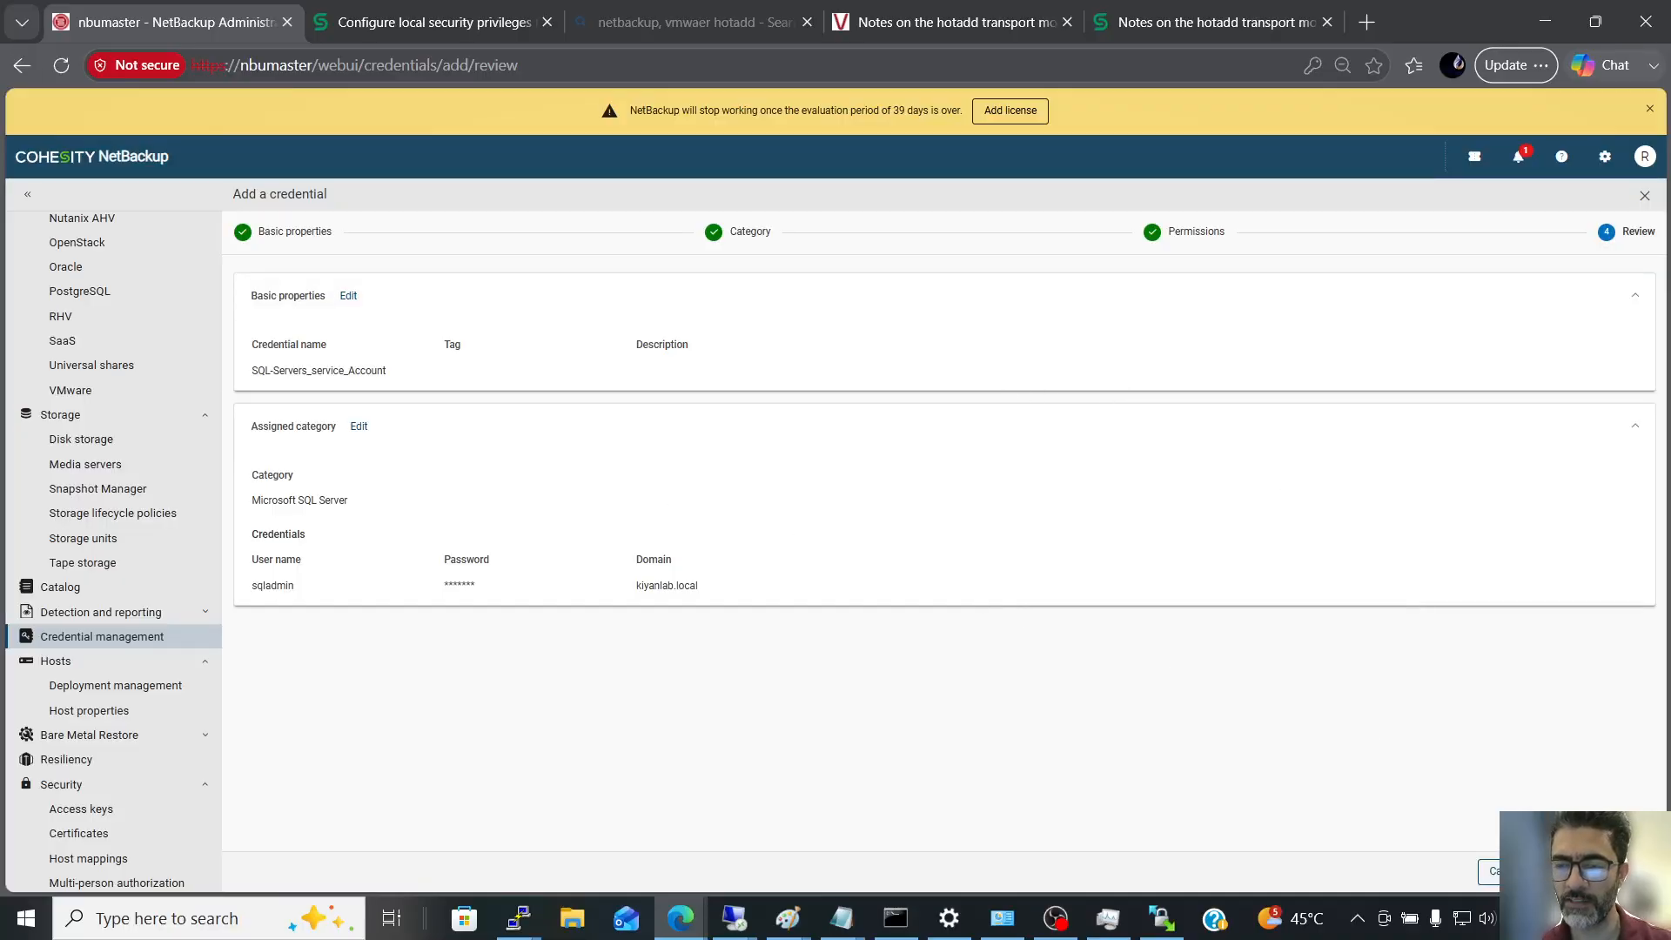
pyautogui.click(1631, 871)
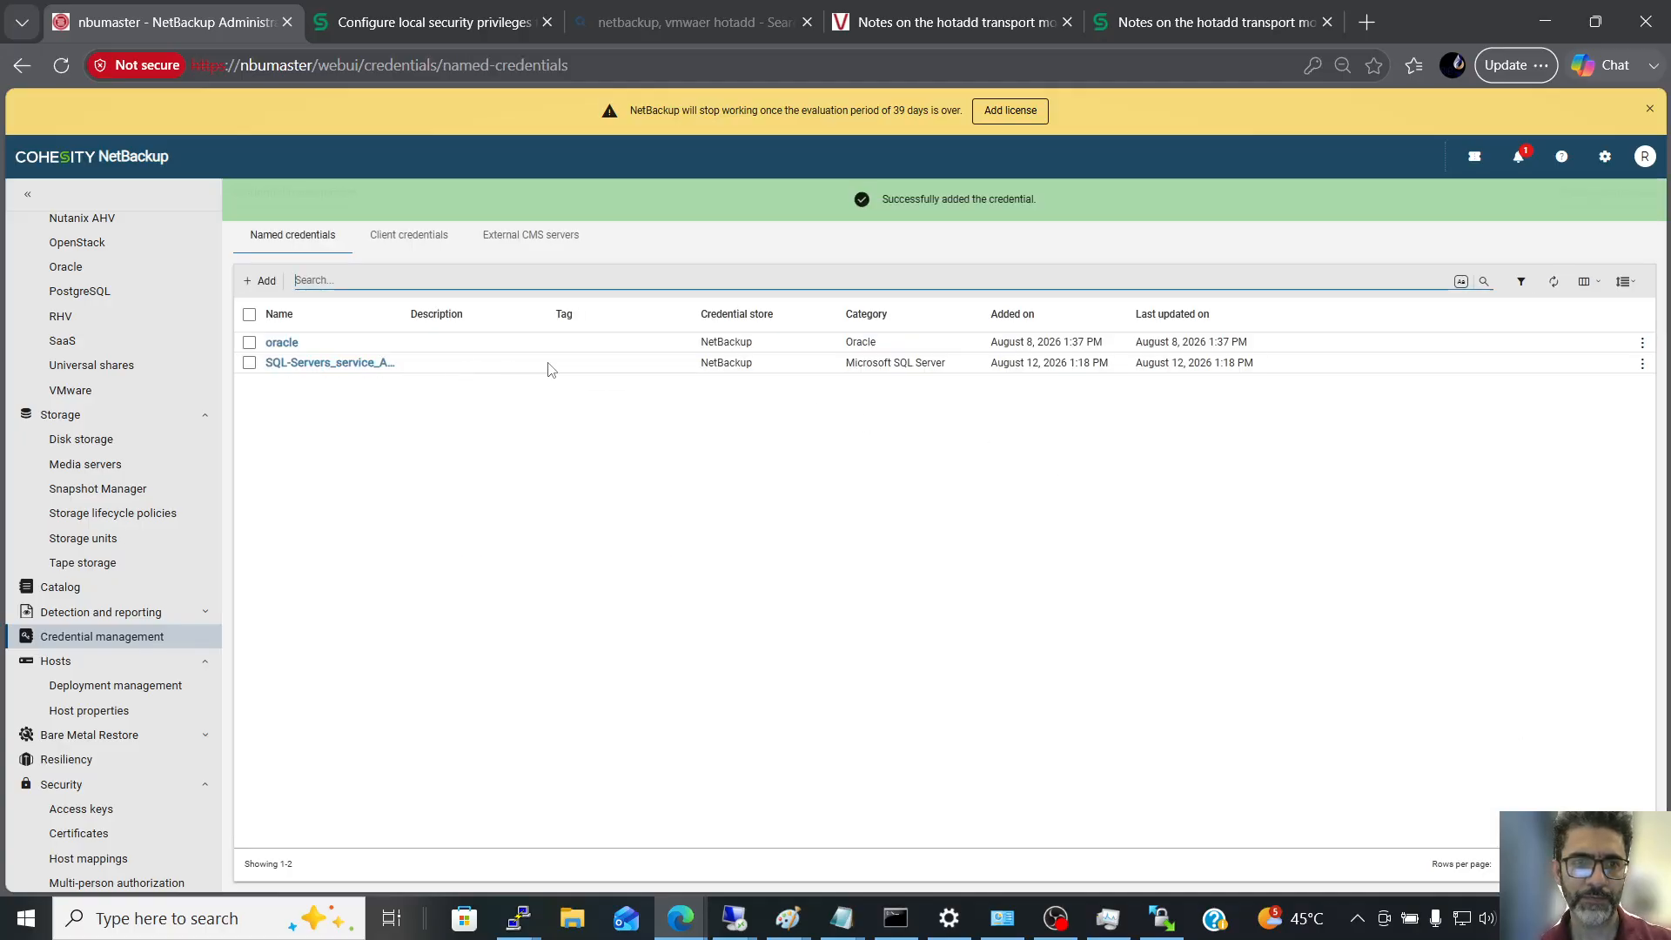
pyautogui.scroll(1, 121, 452)
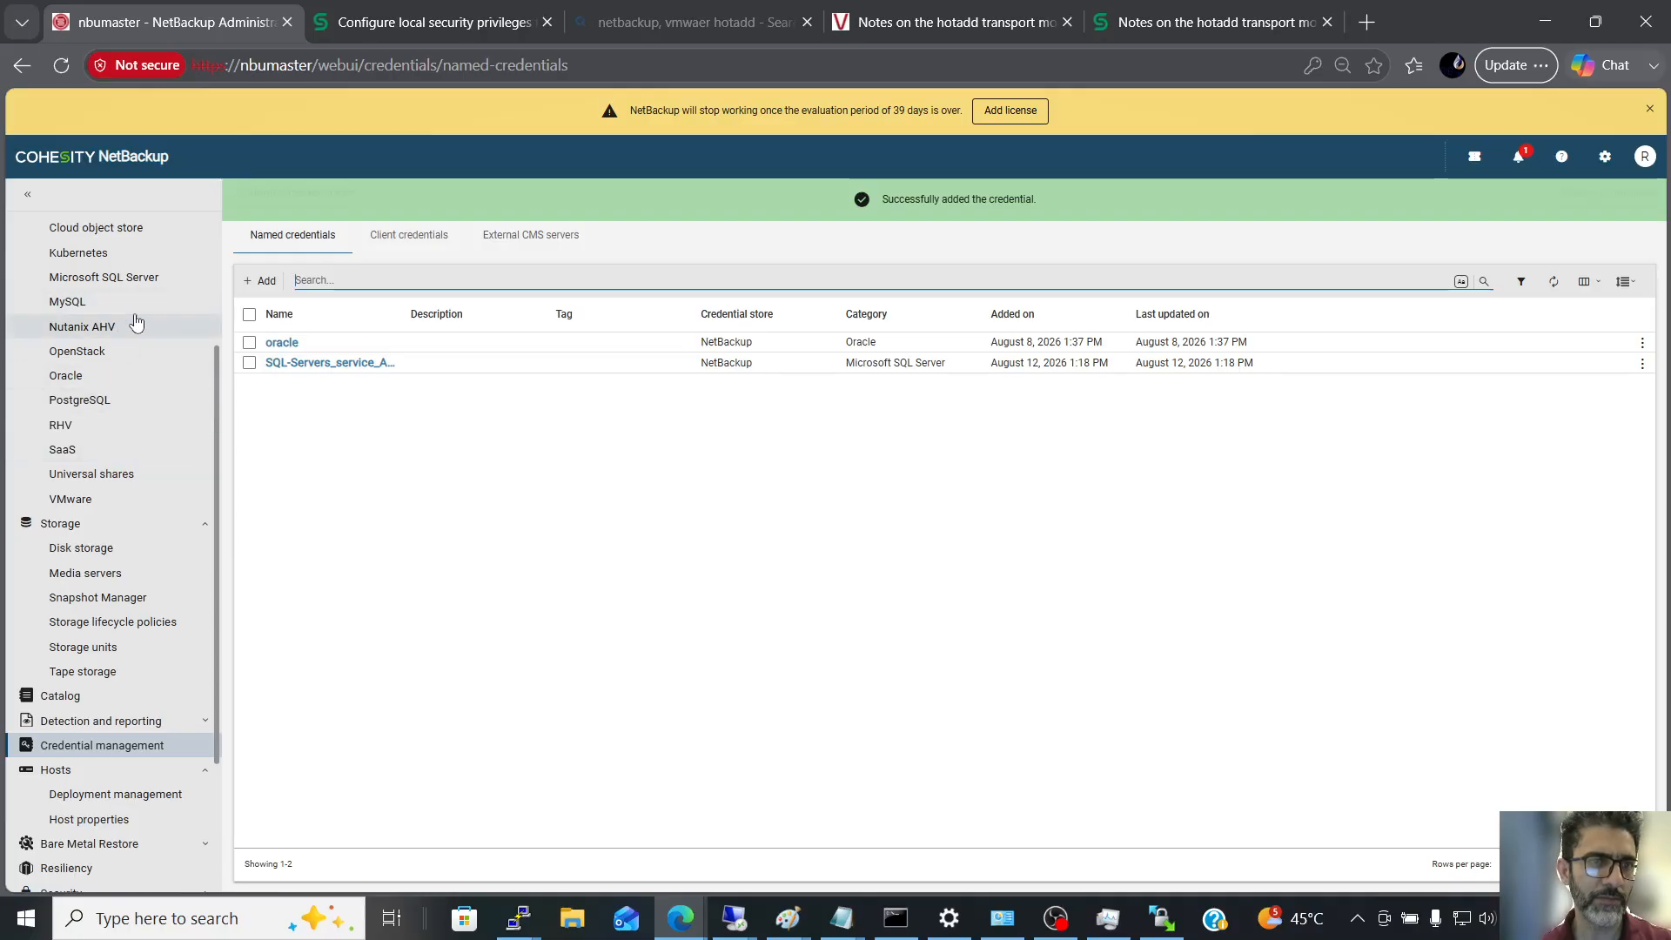
# - Open the MSSQLSERVER instance among the Microsoft SQL Server workloads and examine its protection and databases
pyautogui.click(165, 285)
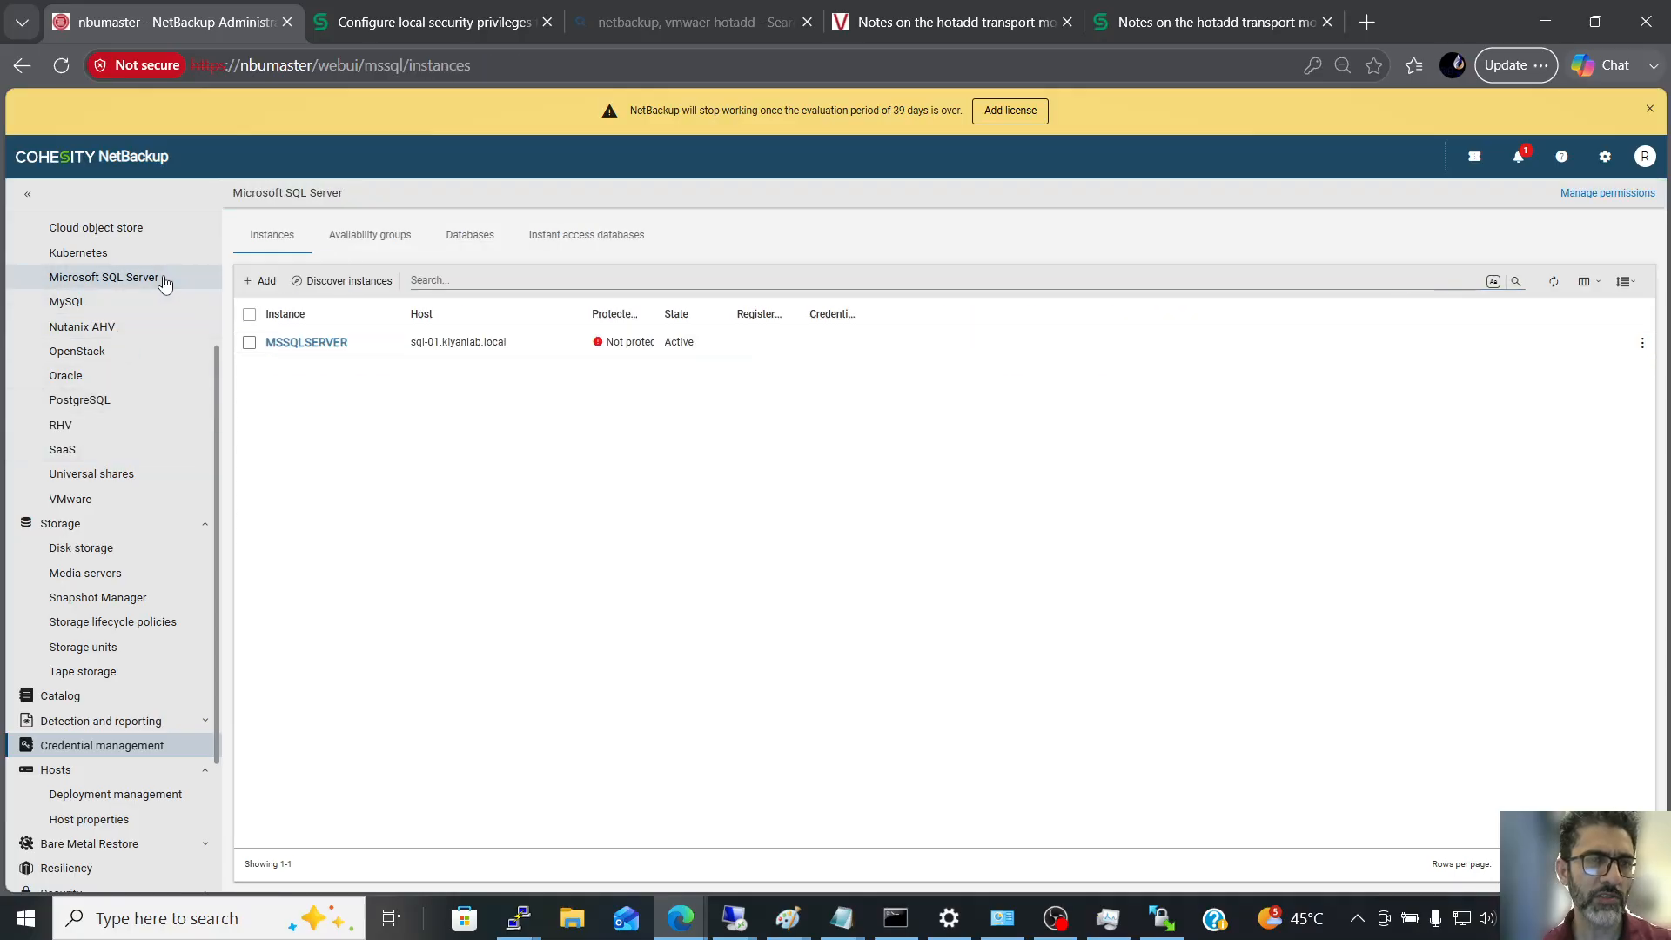
pyautogui.click(313, 346)
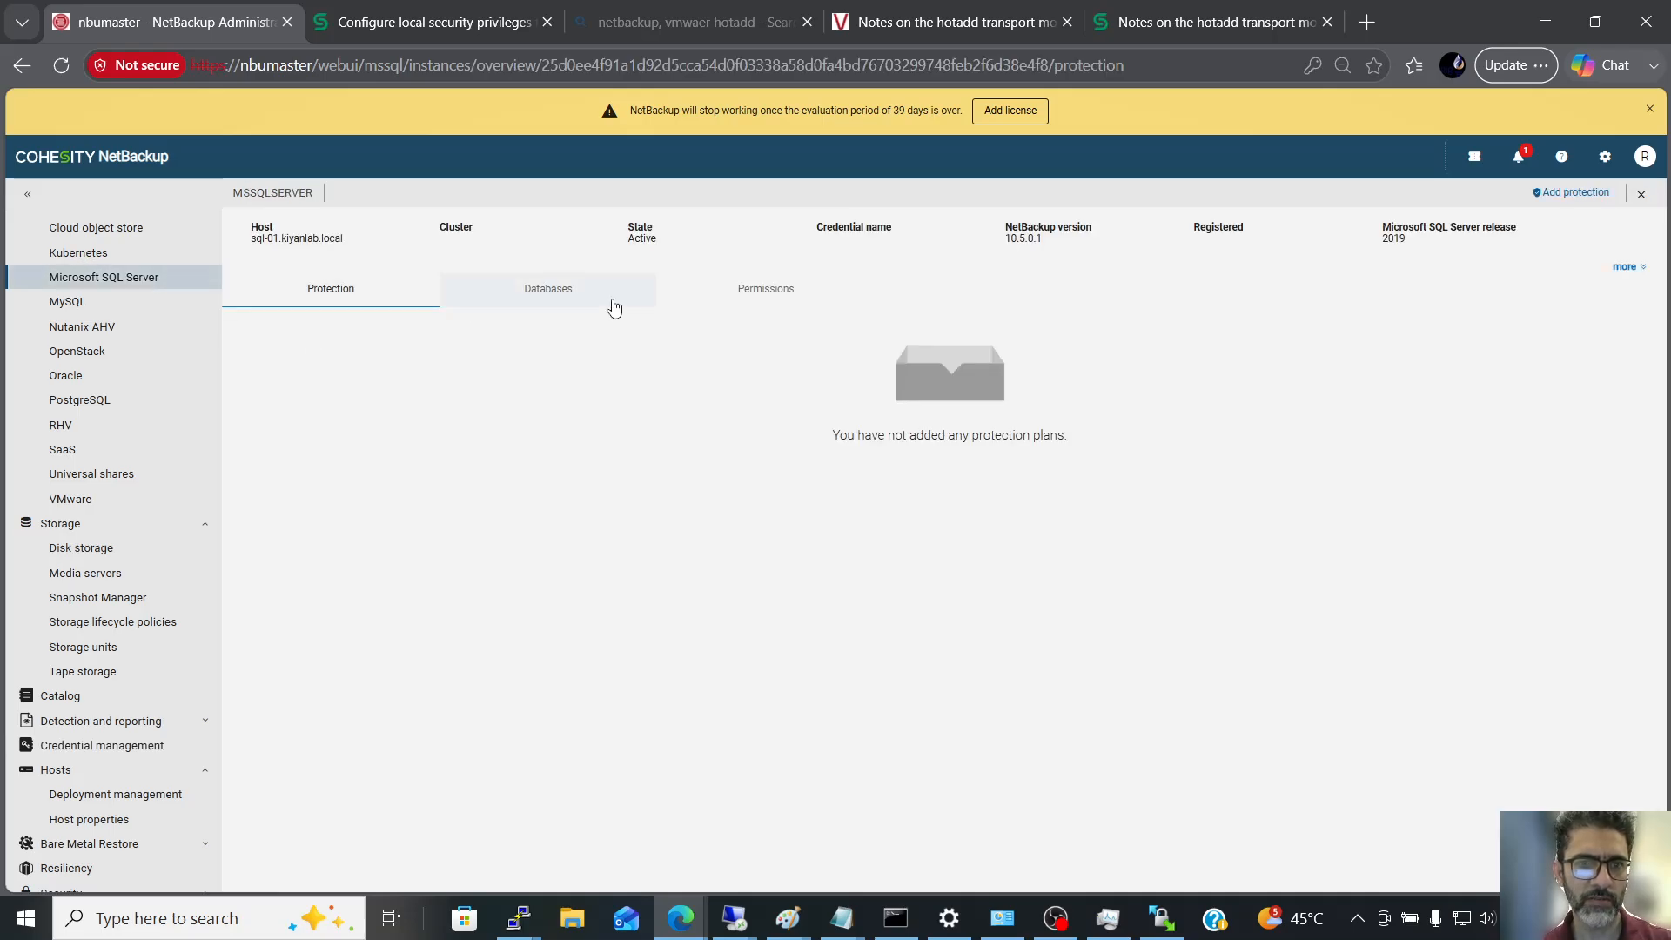
pyautogui.click(571, 300)
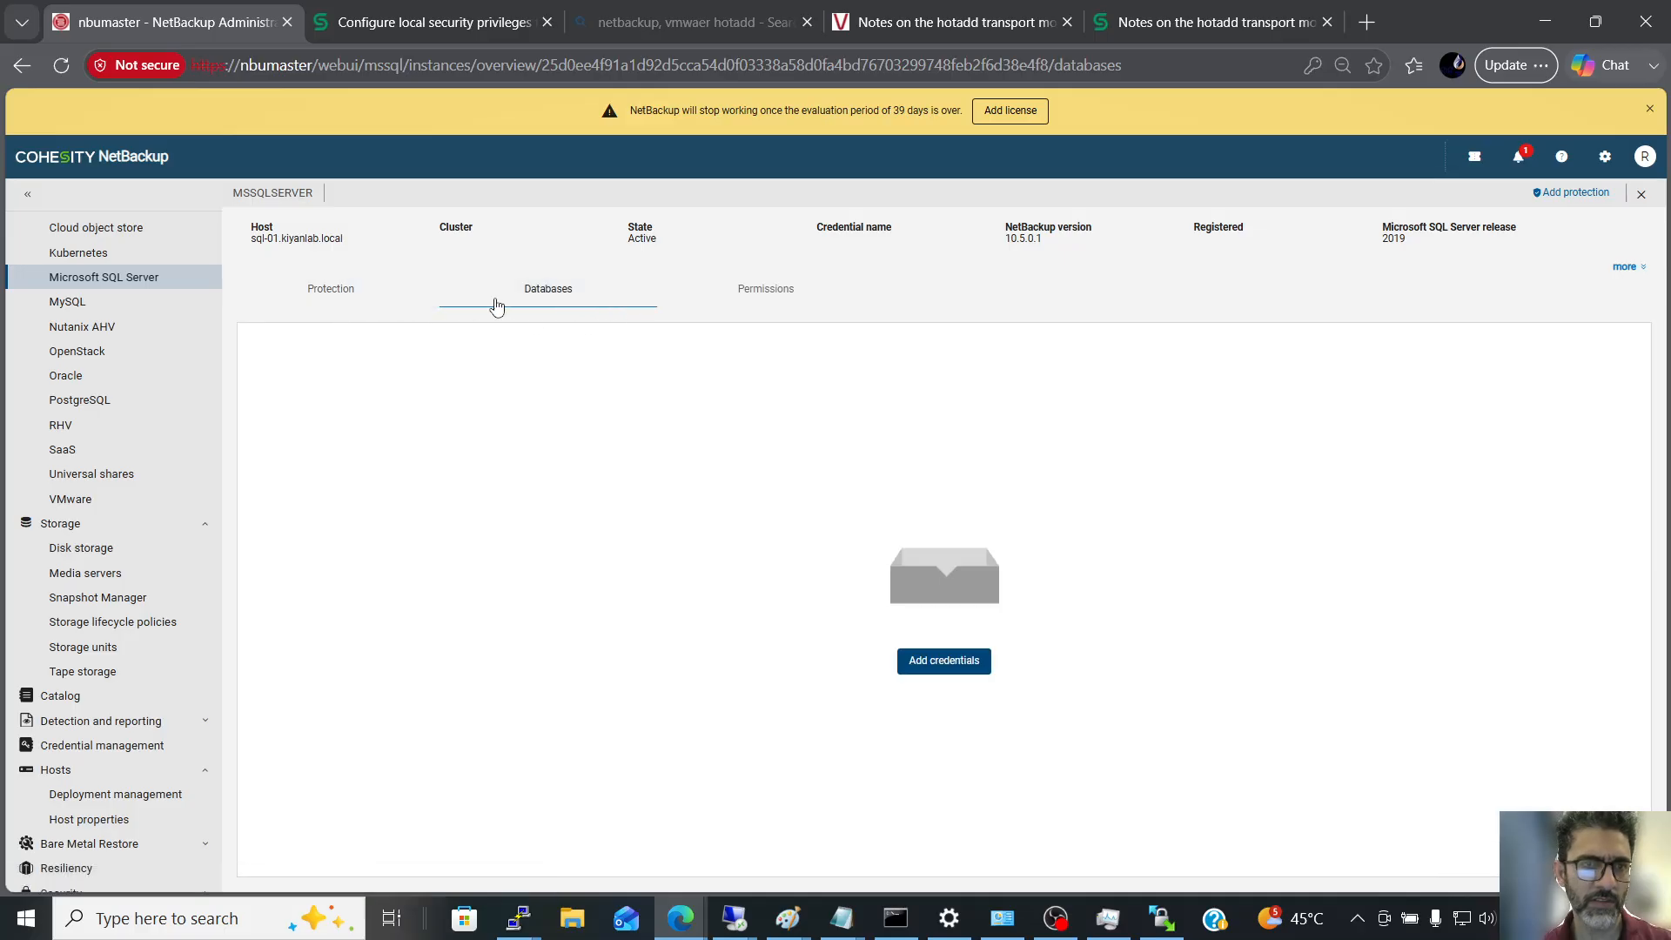
pyautogui.click(365, 299)
pyautogui.click(519, 307)
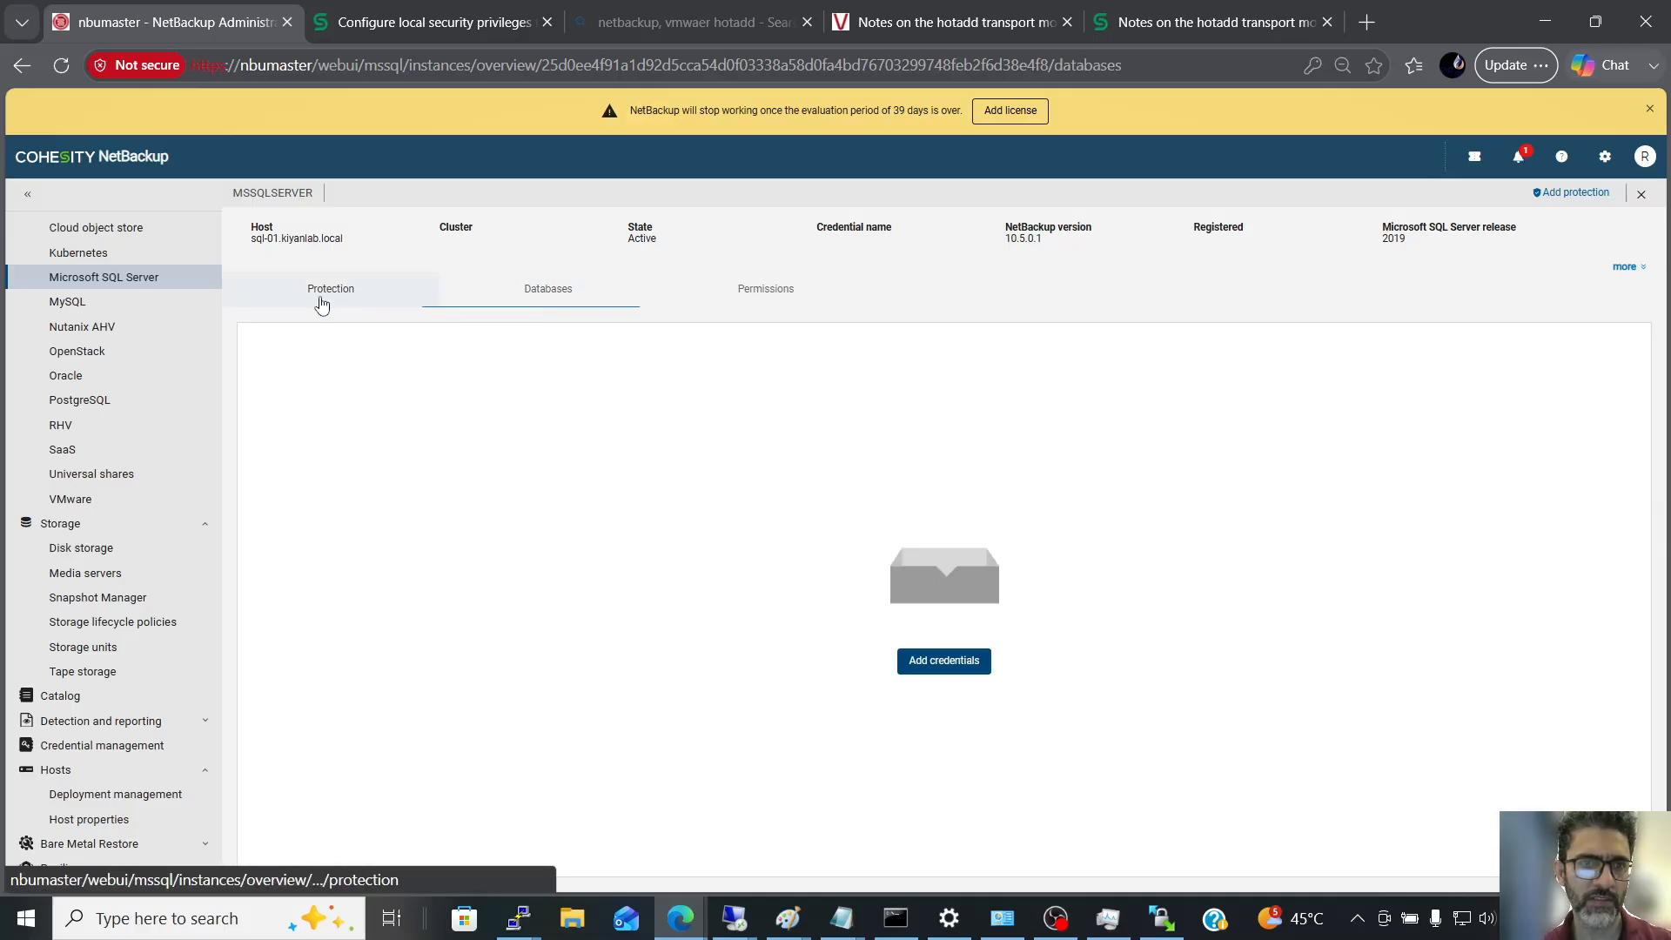
# - Assign the existing SQL-Servers_service_Account credential to the MSSQLSERVER instance on sql-01.kiyanlab.local and start its validation
pyautogui.click(157, 277)
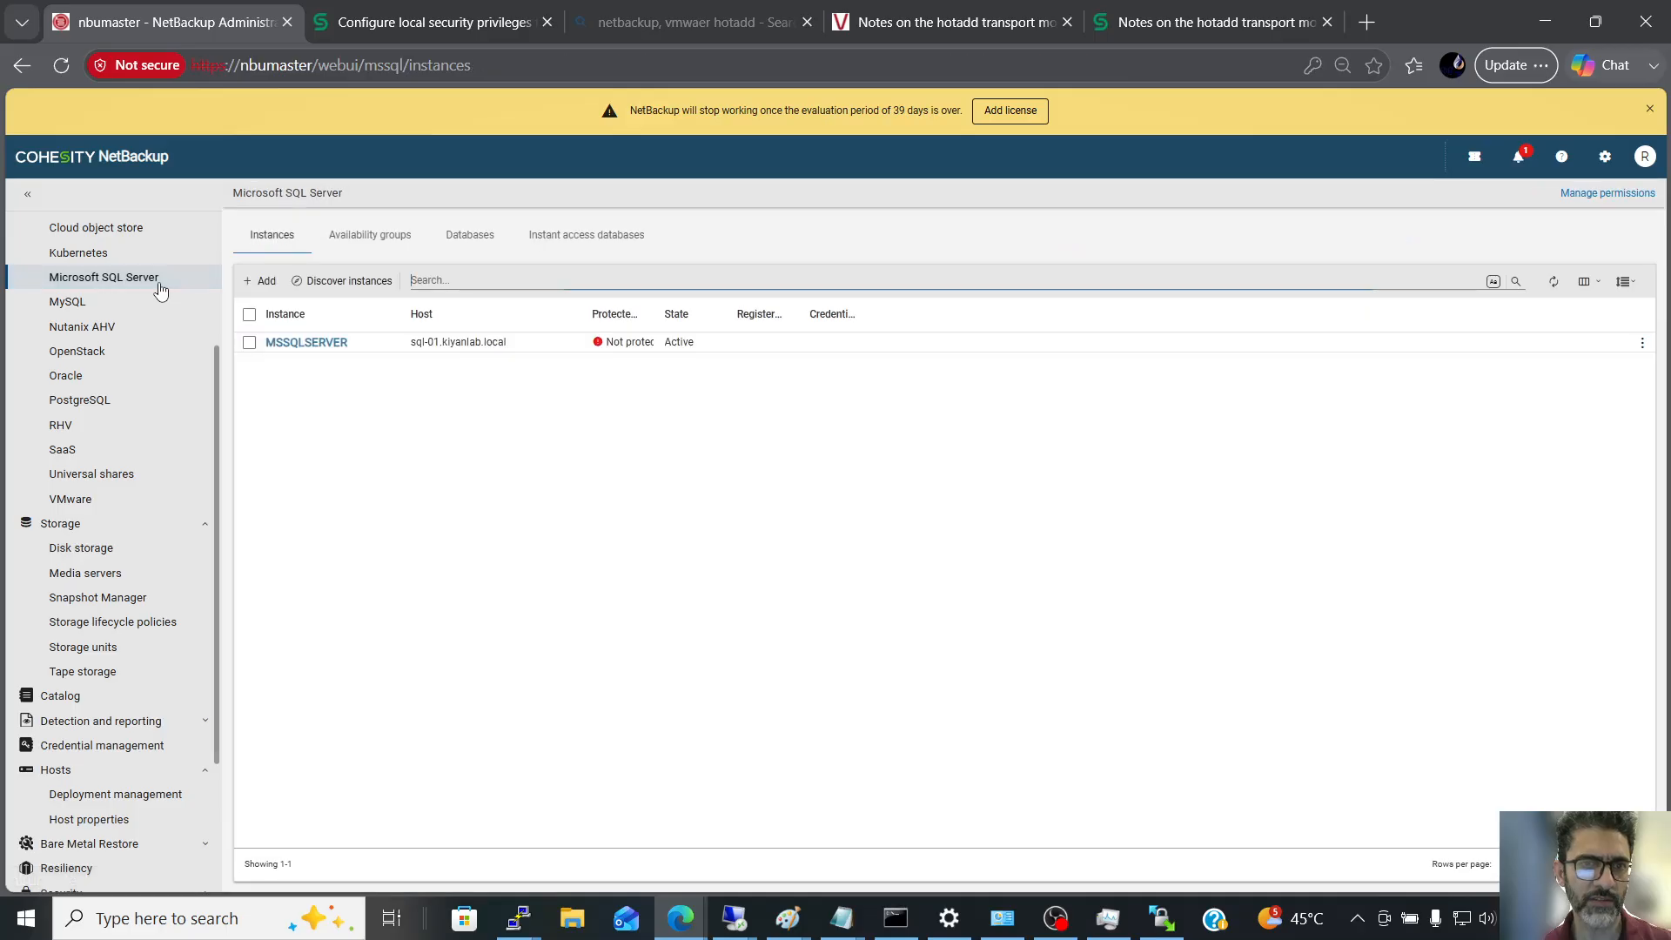
pyautogui.click(249, 342)
pyautogui.click(1462, 279)
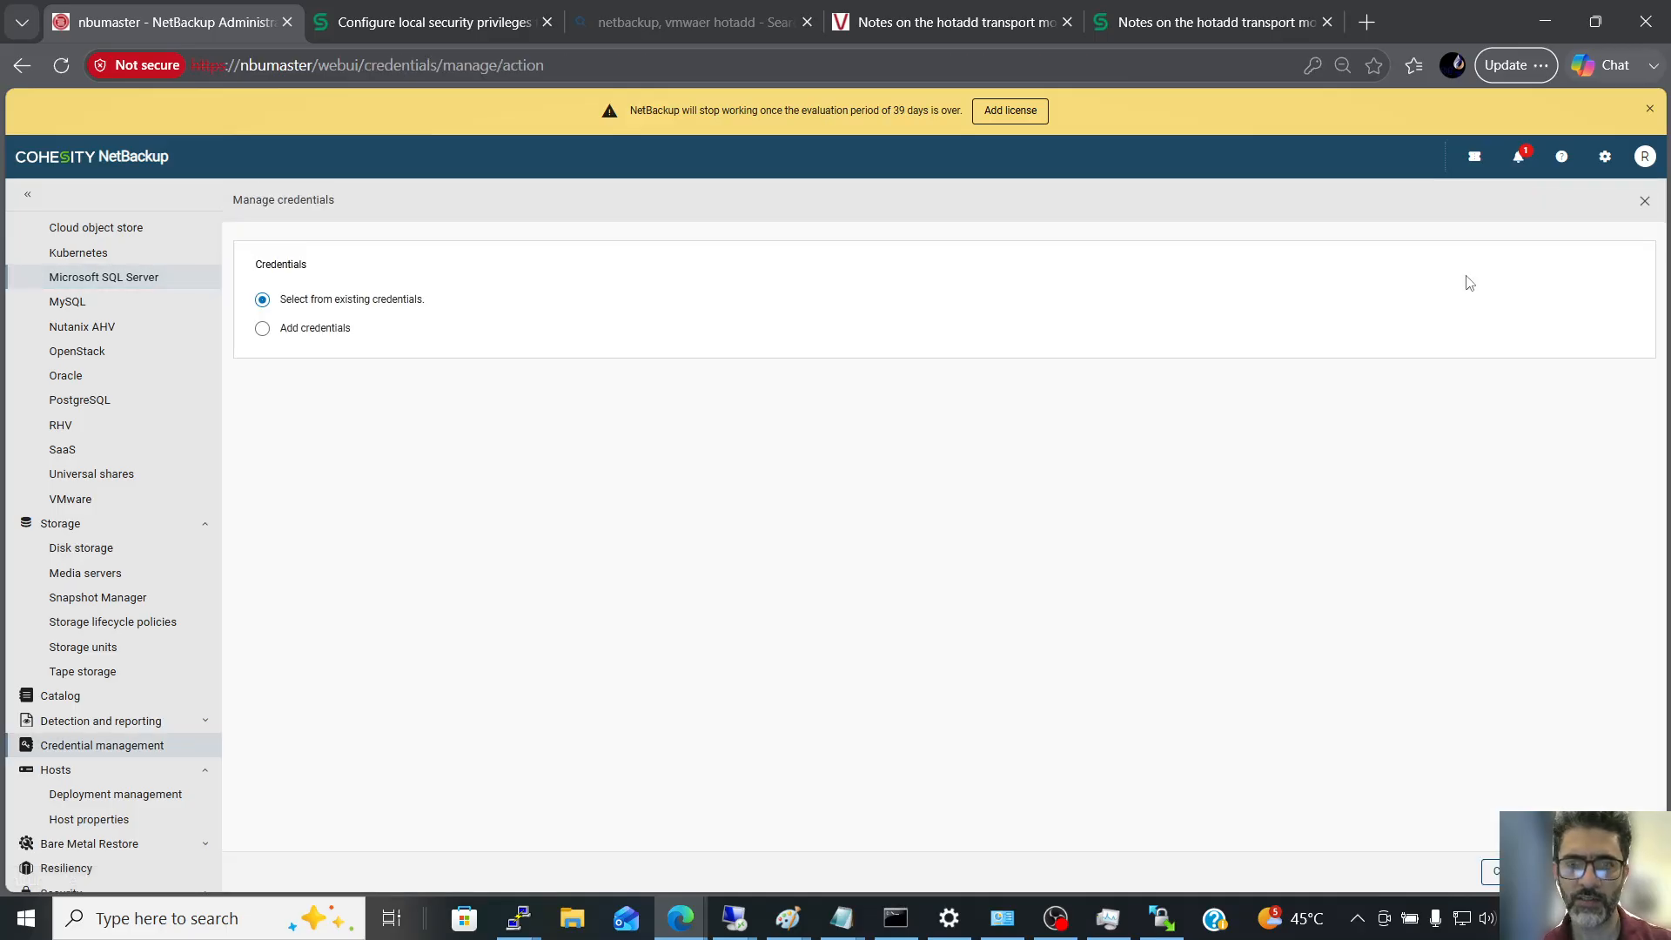
pyautogui.click(262, 298)
pyautogui.click(1629, 872)
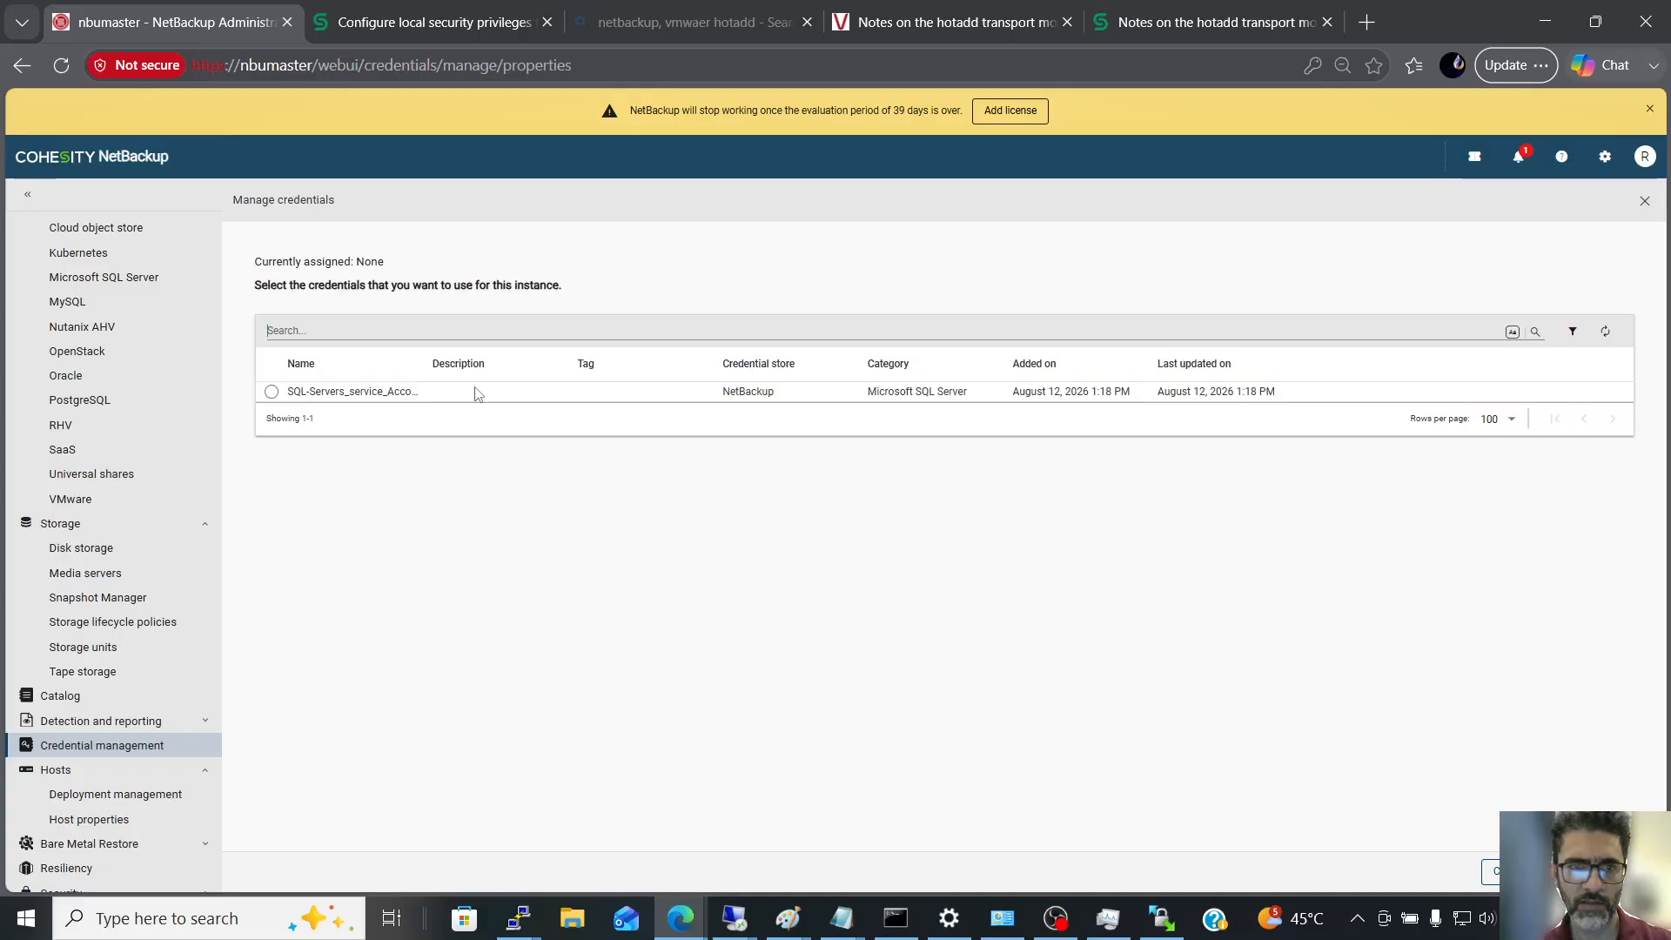
pyautogui.click(271, 391)
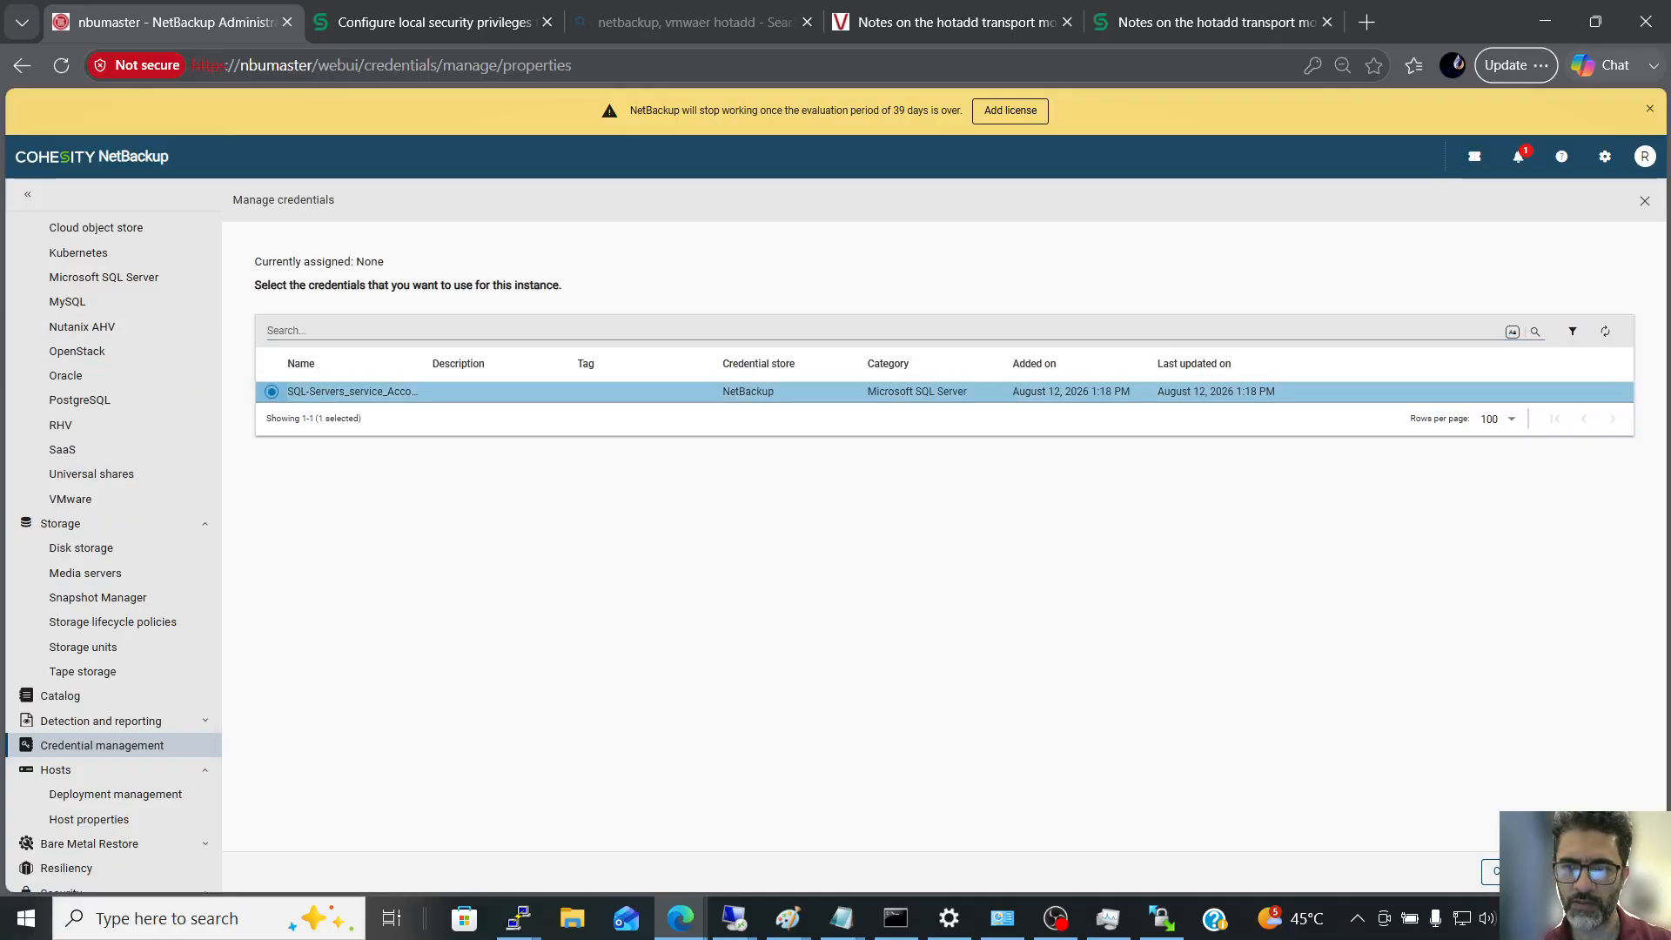
pyautogui.click(1629, 871)
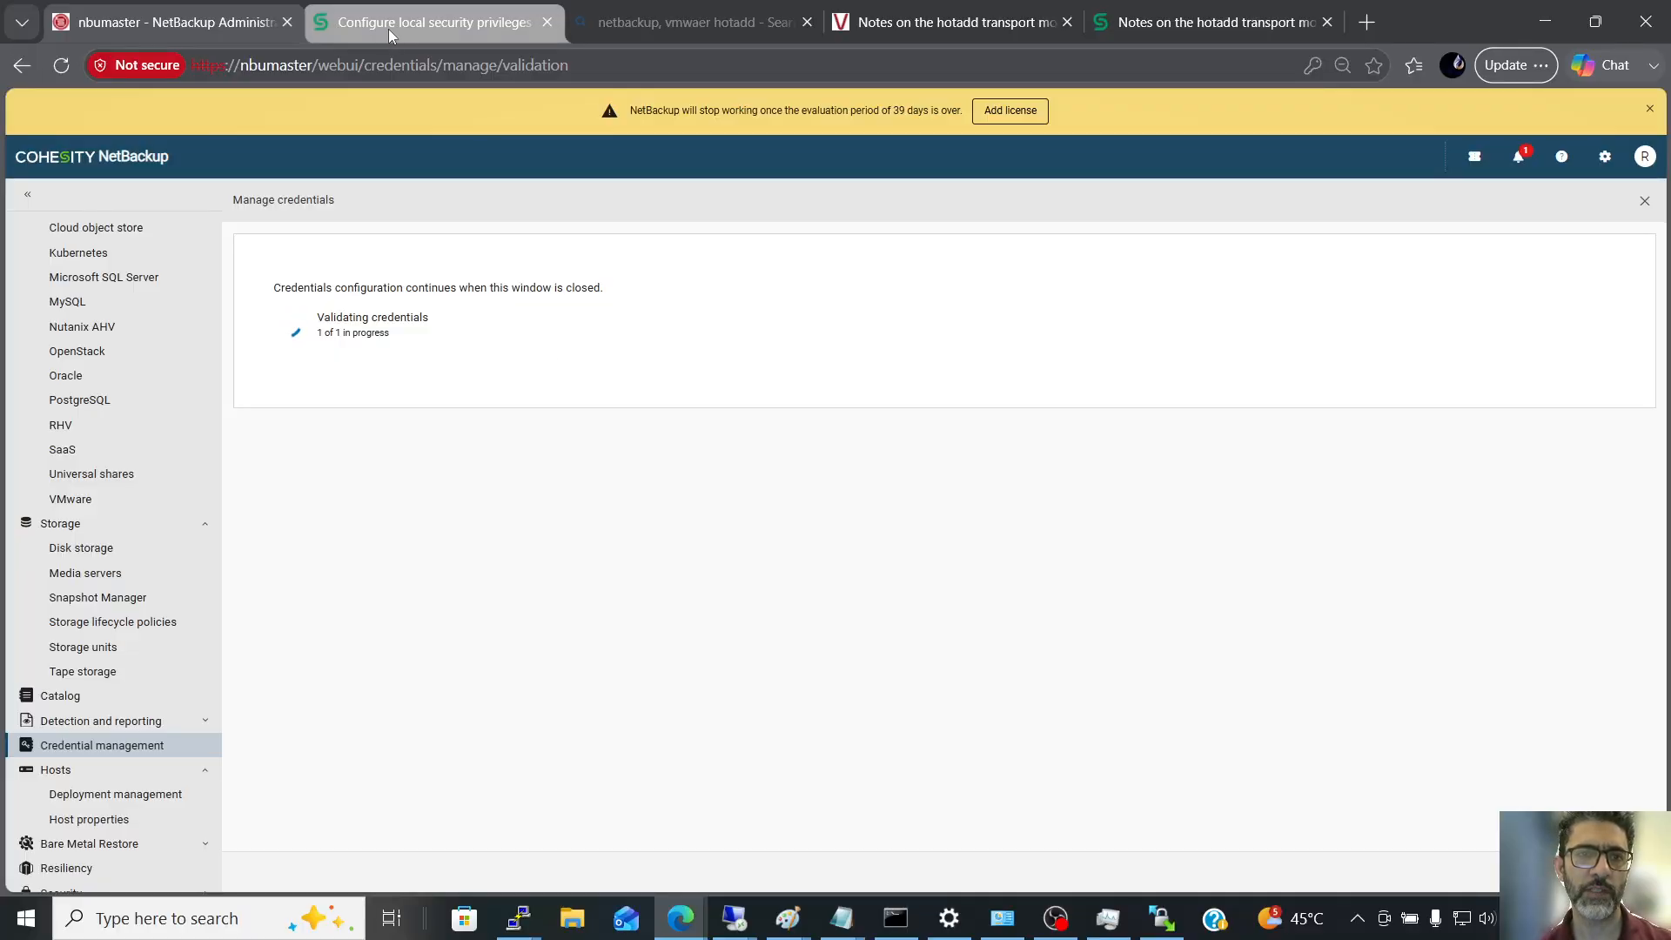
# - Check the SQL Server restart instruction in the Cohesity article on configuring local security privileges
pyautogui.click(417, 24)
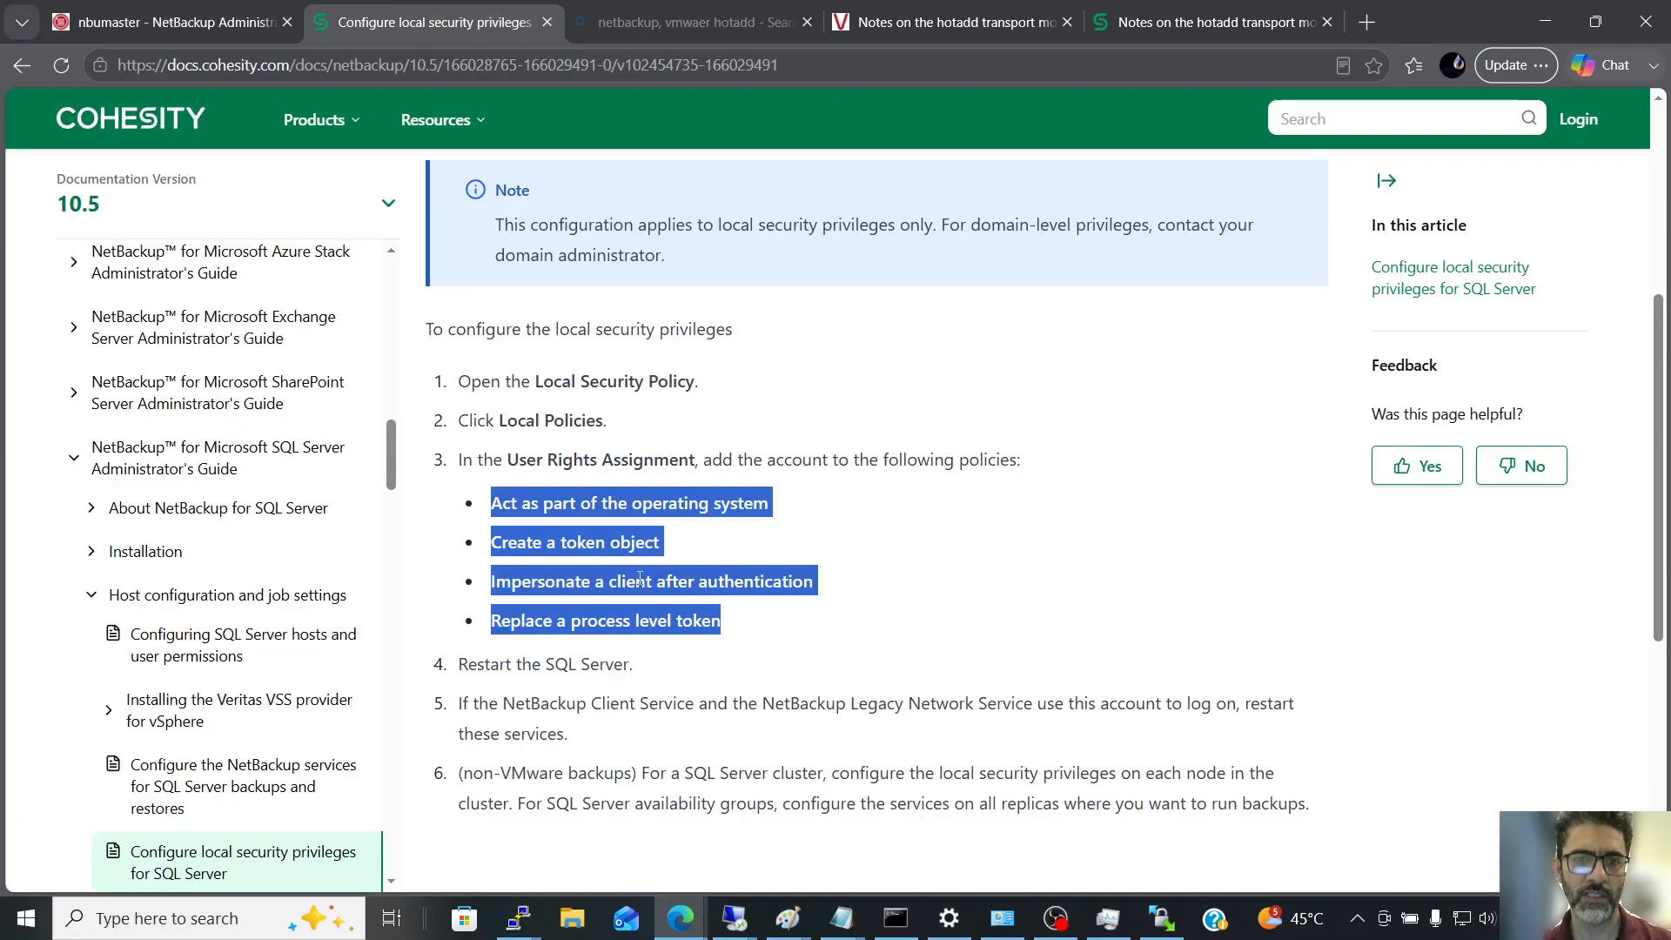
pyautogui.moveTo(614, 663); pyautogui.dragTo(459, 663)
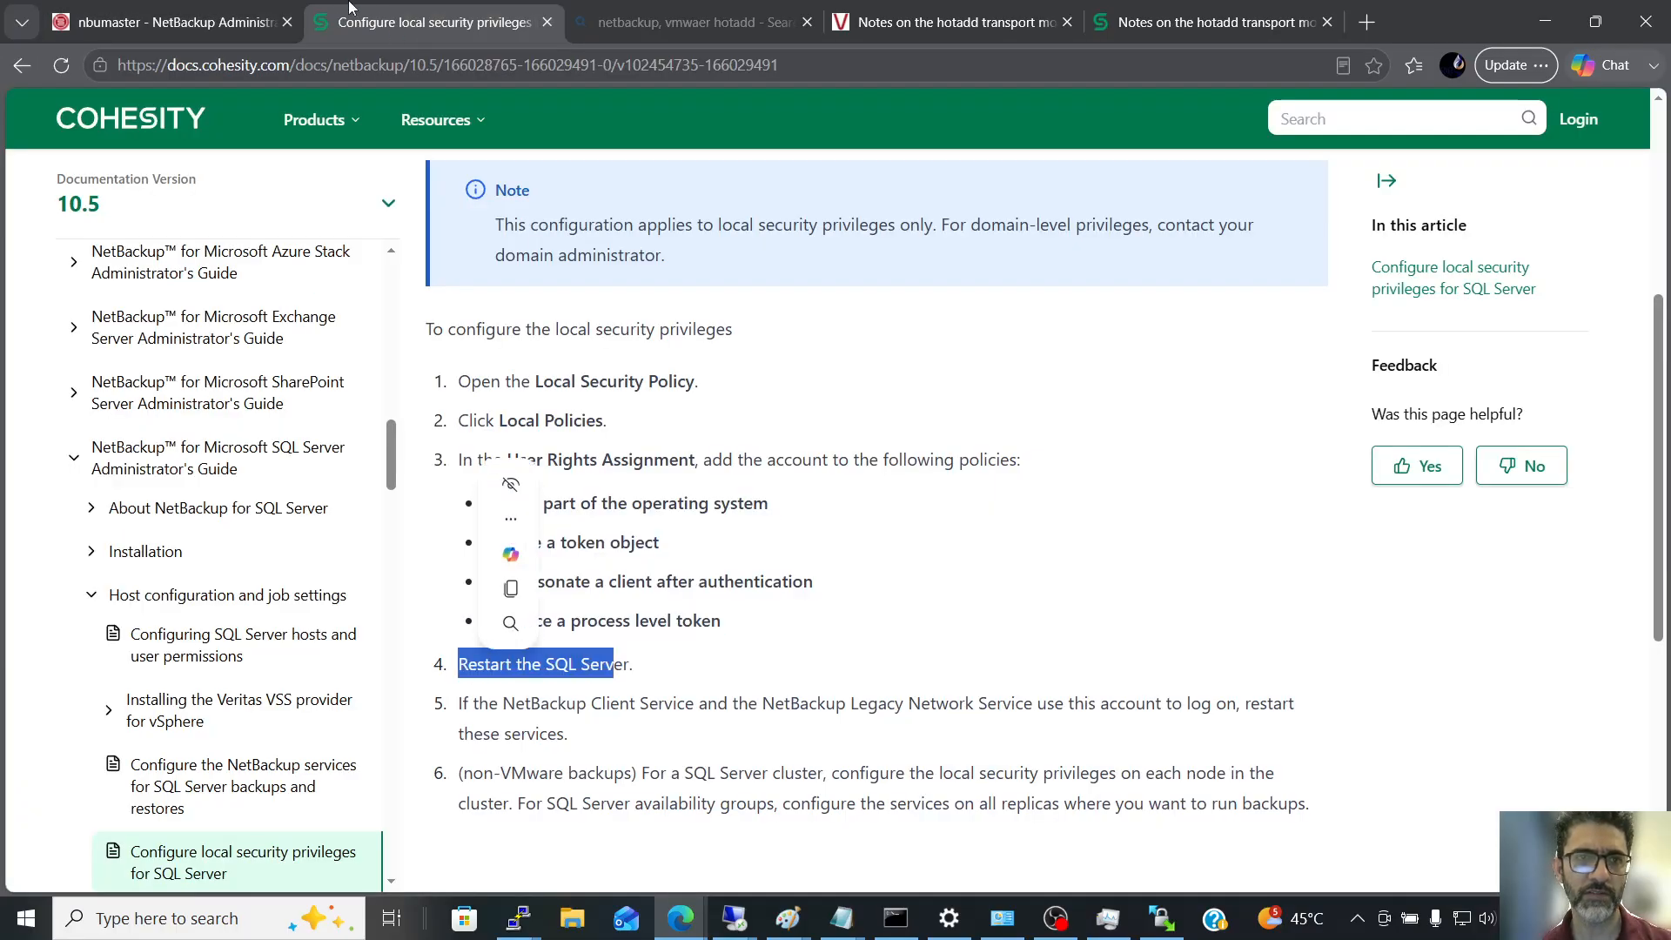
# - Return to the NetBackup console and examine the databases of the MSSQLSERVER instance
pyautogui.click(138, 21)
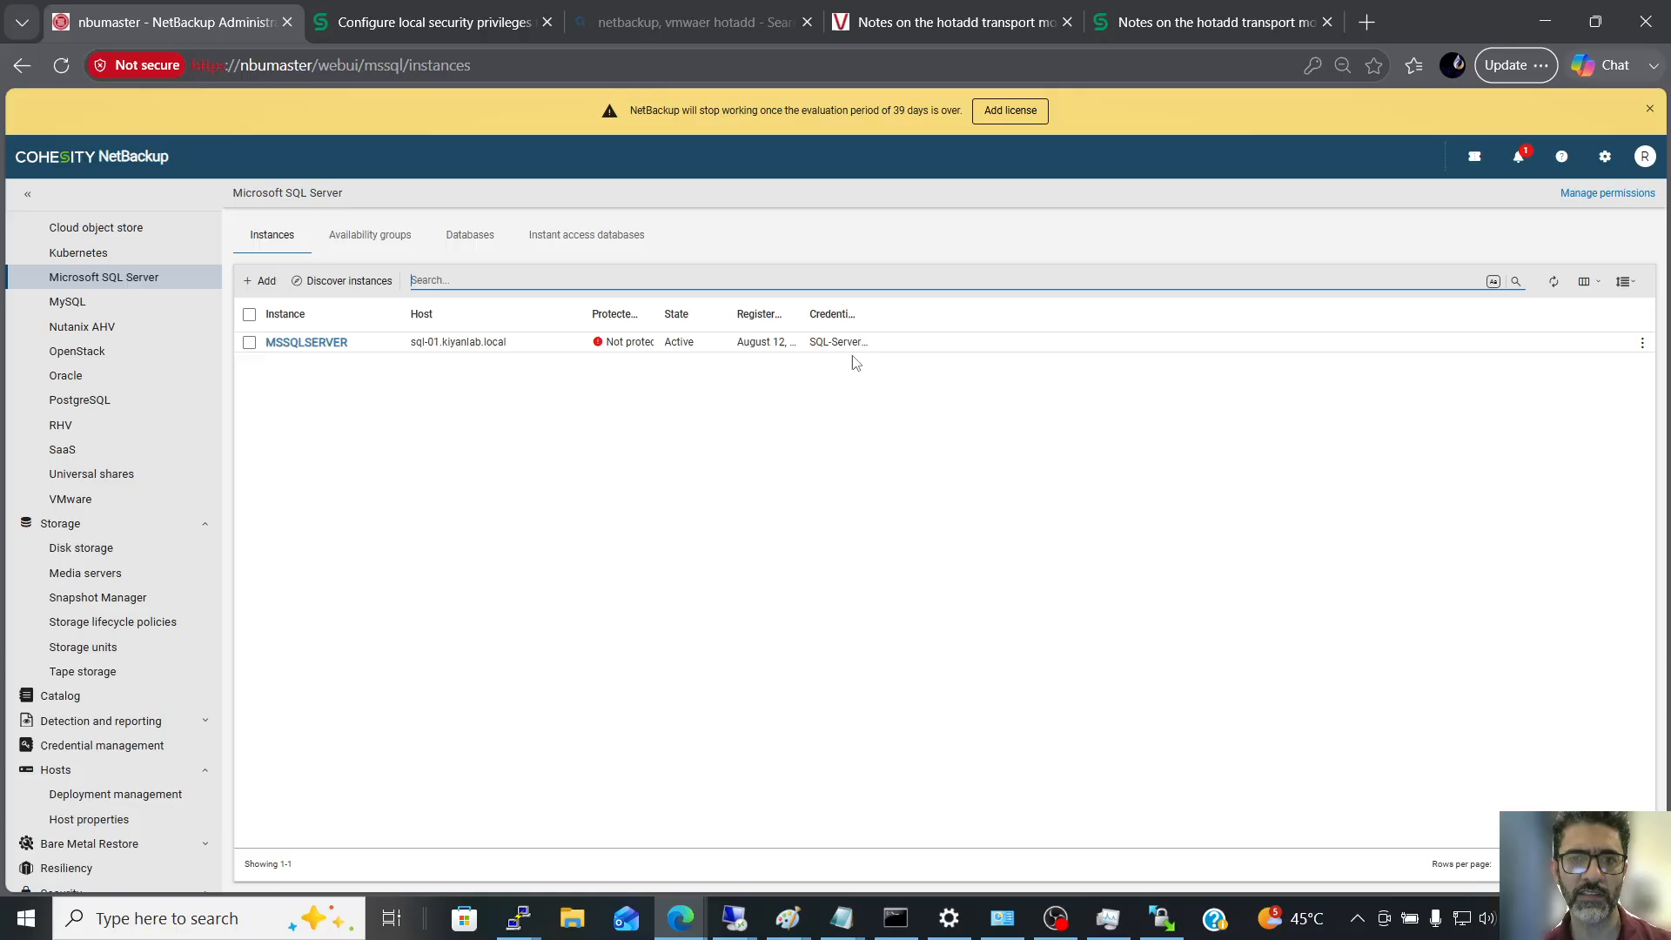
pyautogui.click(314, 344)
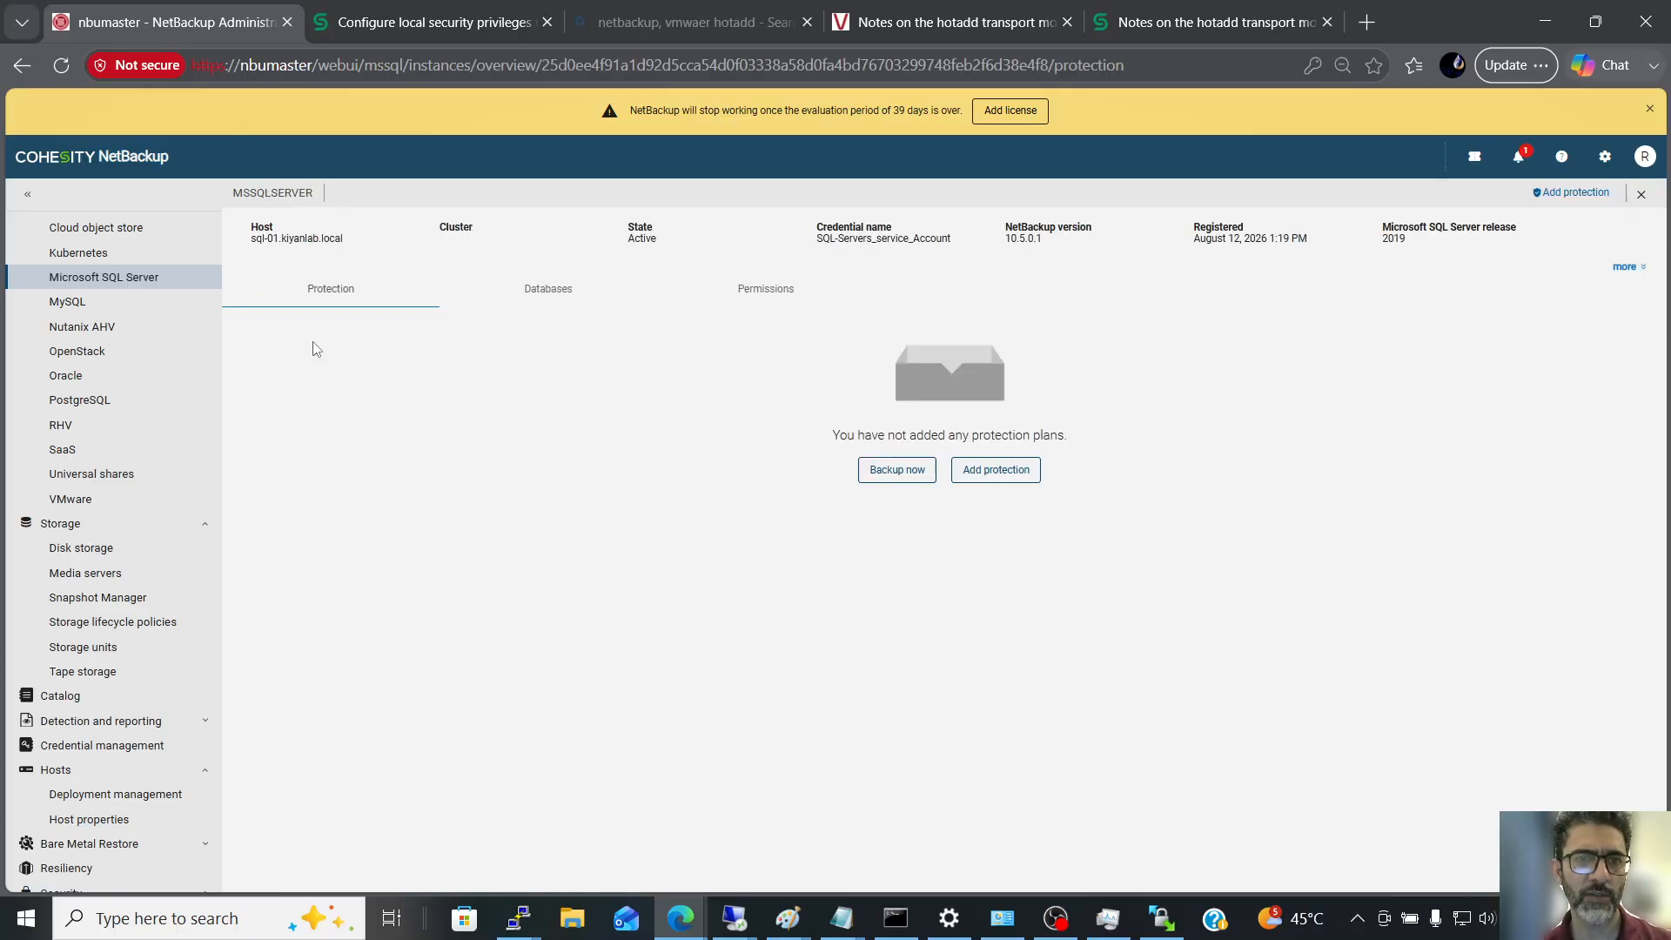
pyautogui.click(549, 293)
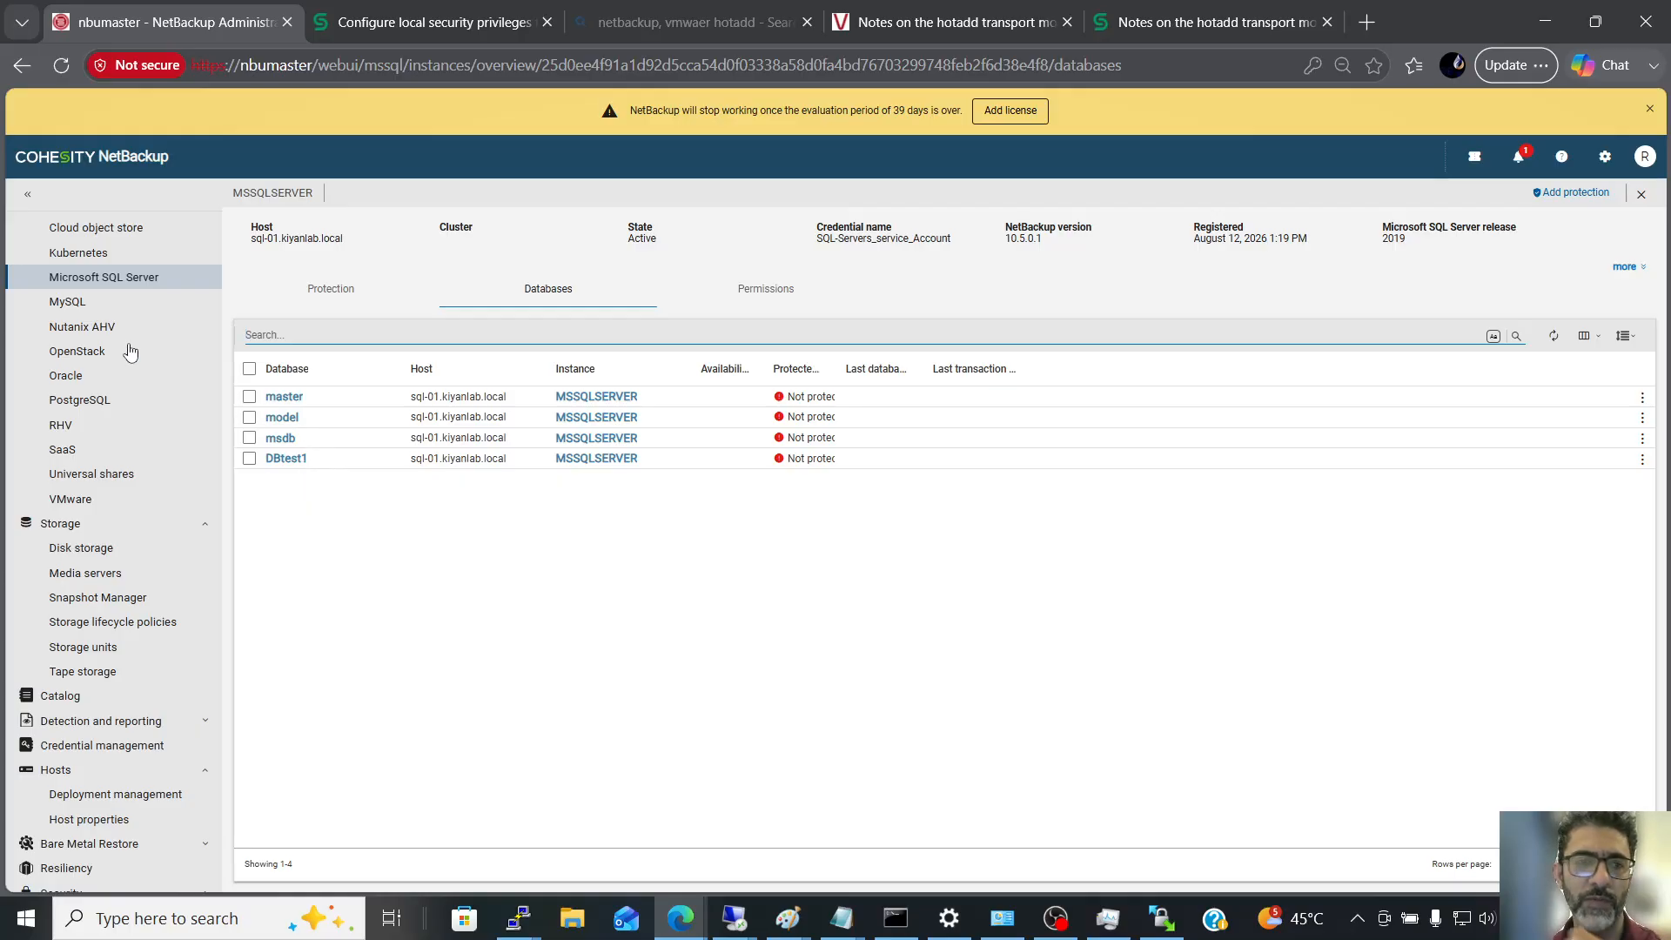
# - Start a new backup policy in the NetBackup policies and name it SQL_backup_01
pyautogui.scroll(3, 131, 357)
pyautogui.click(70, 347)
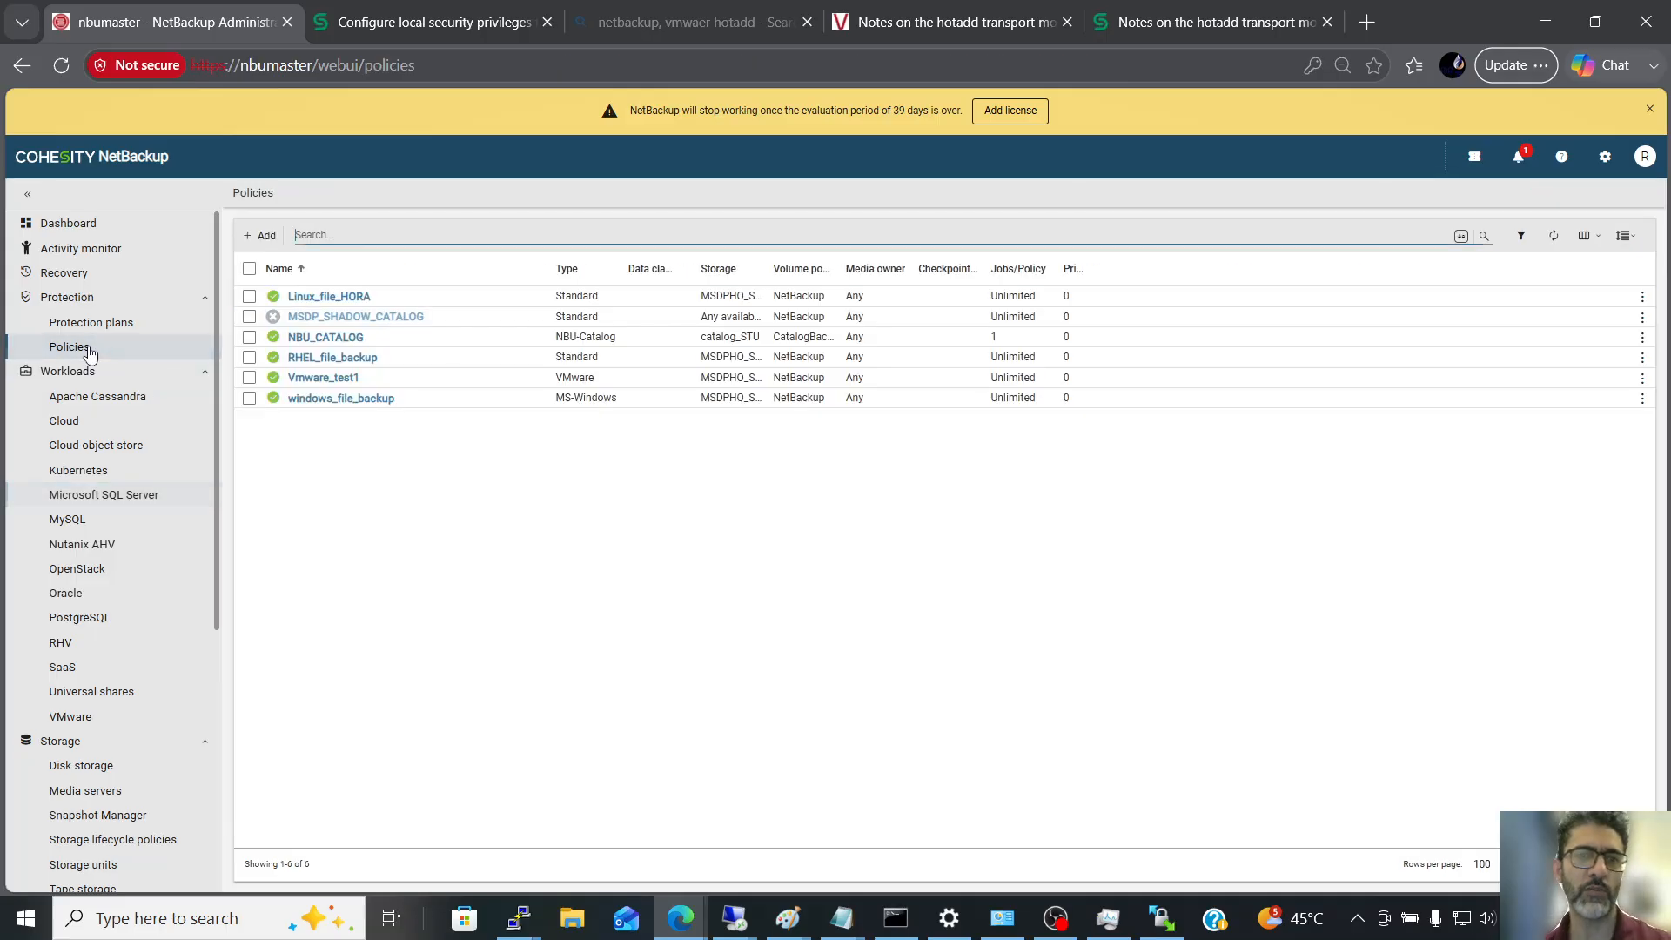
pyautogui.click(268, 235)
pyautogui.click(322, 326)
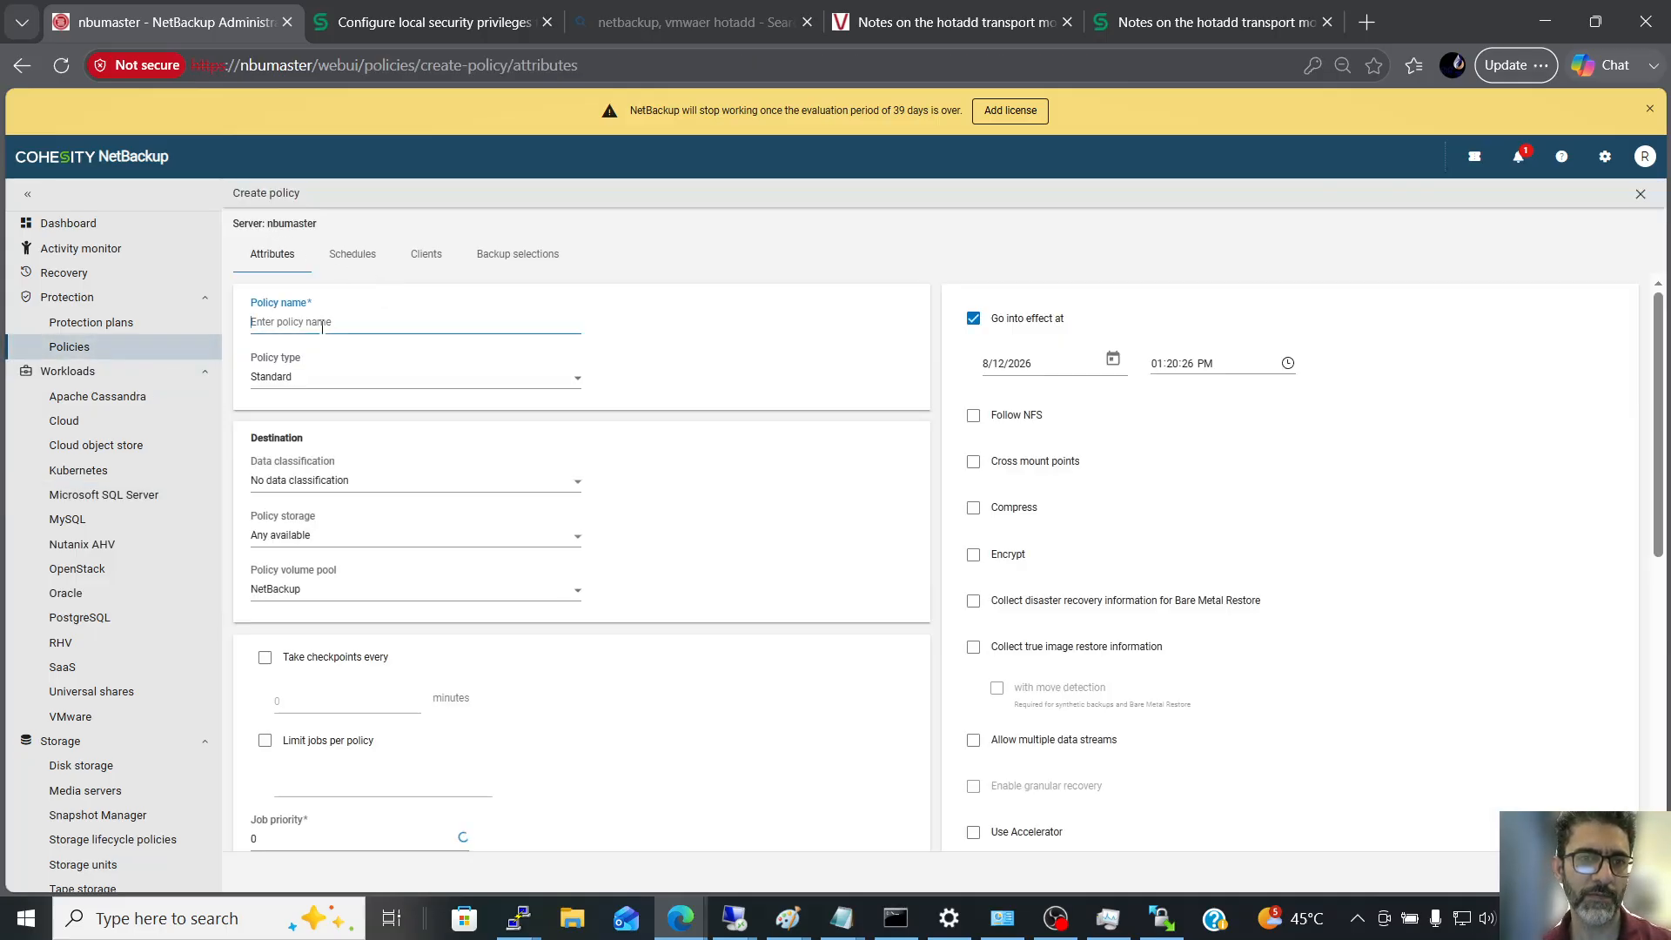
pyautogui.write('SQL_backup')
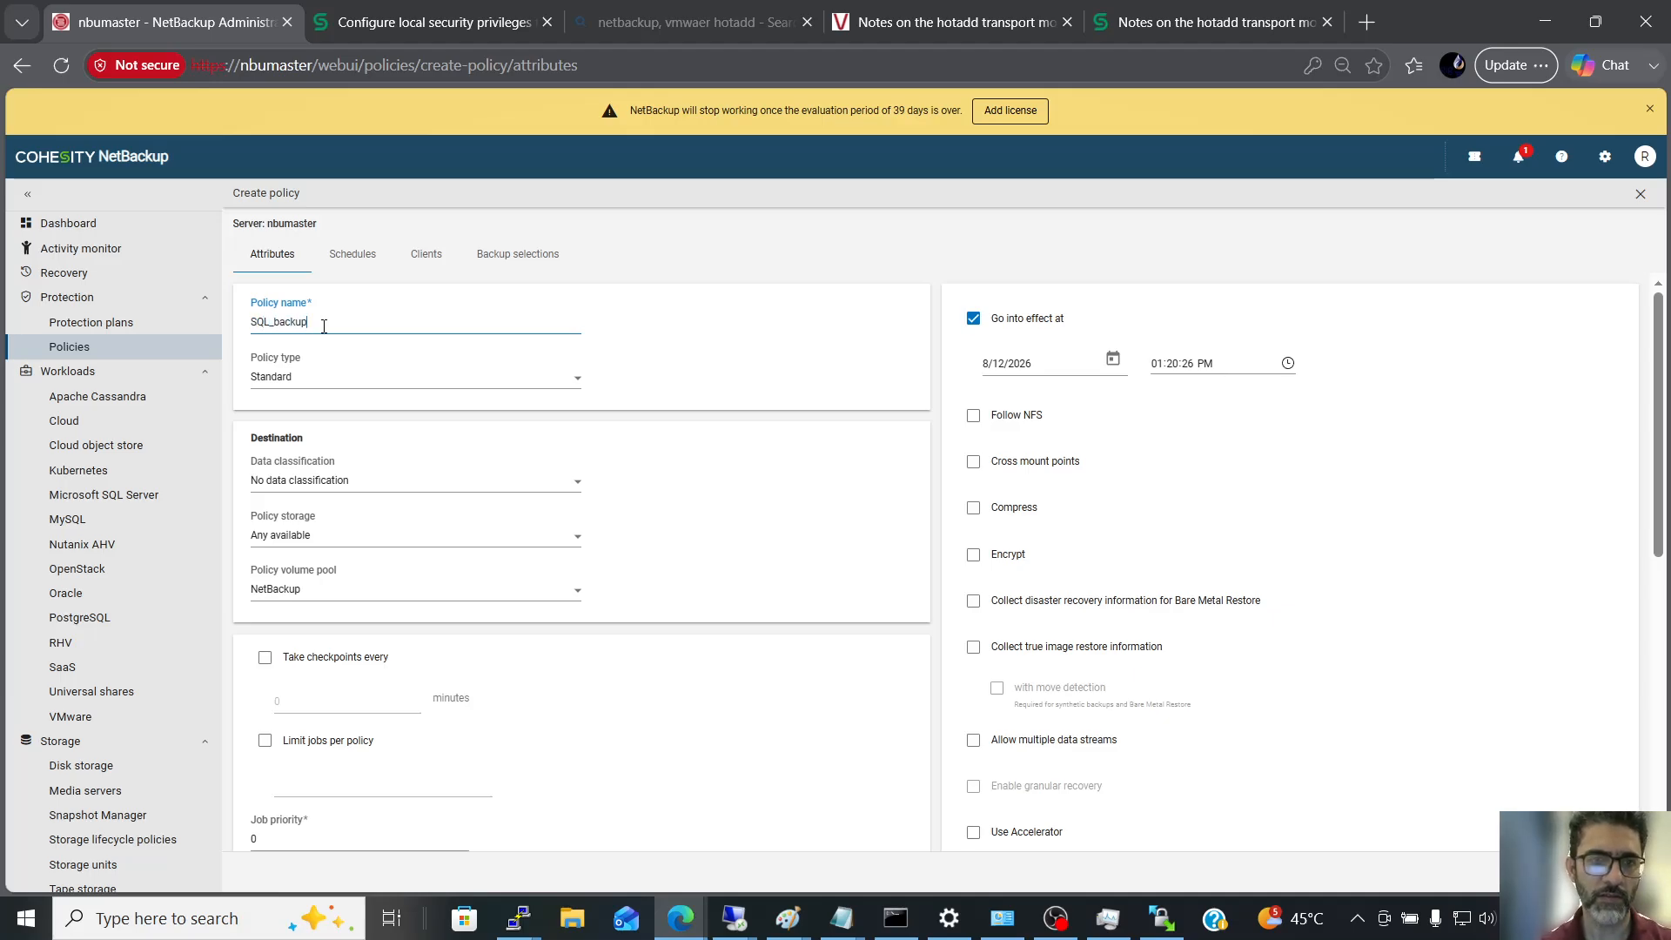
pyautogui.write('_01')
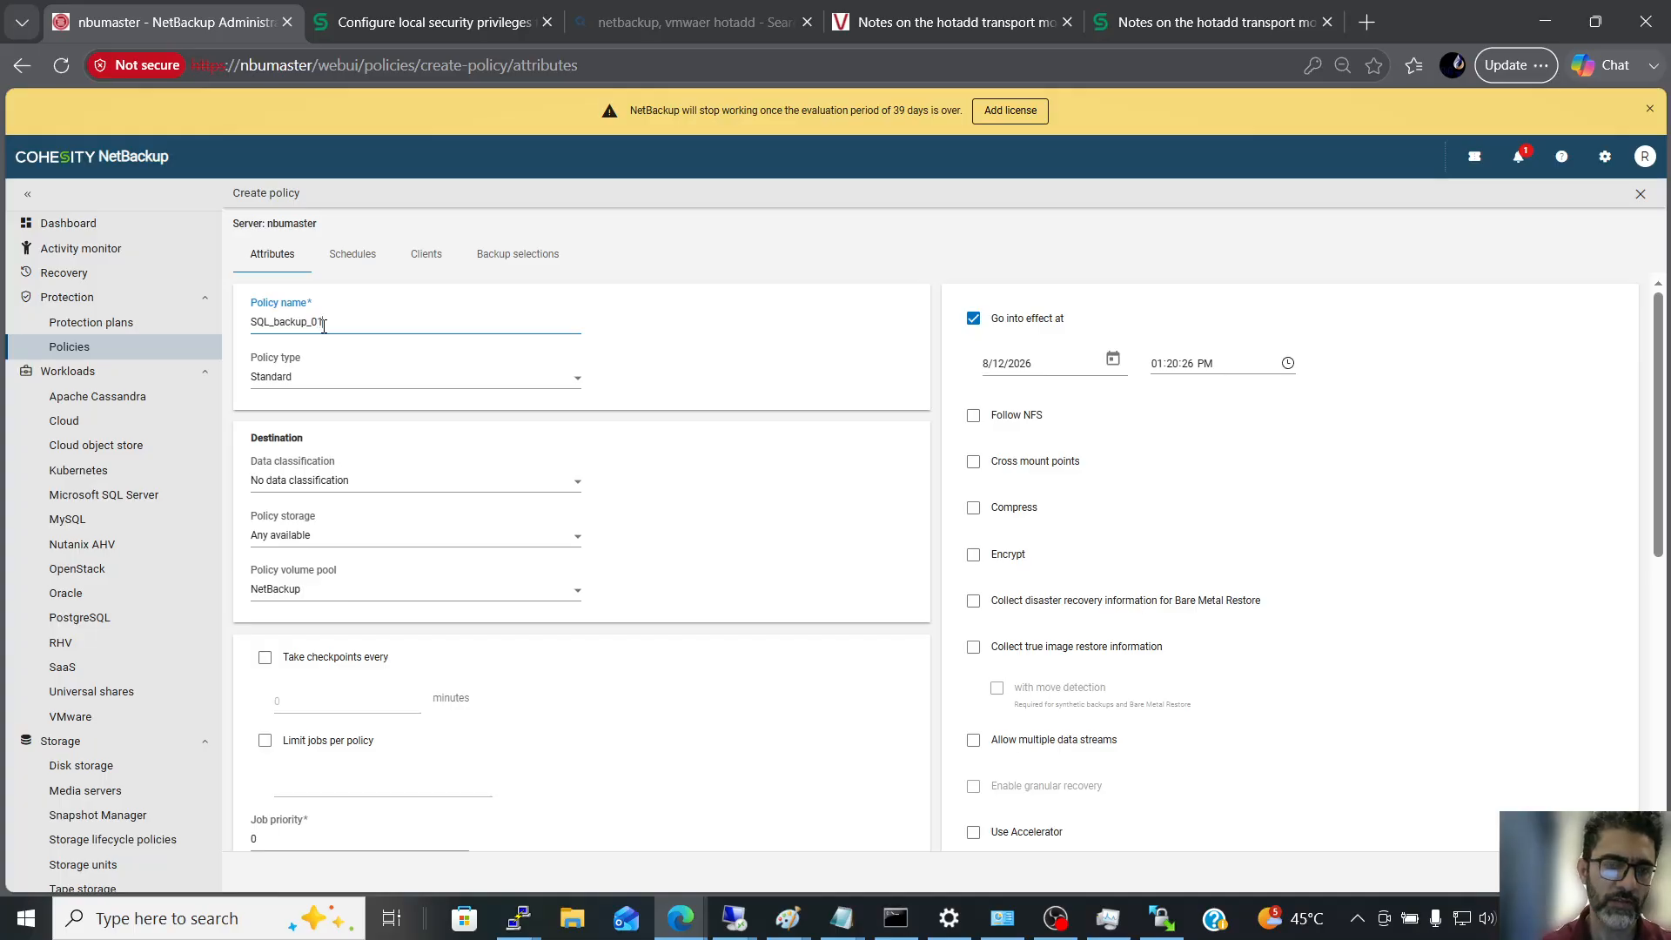
# - Set the policy type of SQL_backup_01 to MS-SQL-Server
pyautogui.click(403, 383)
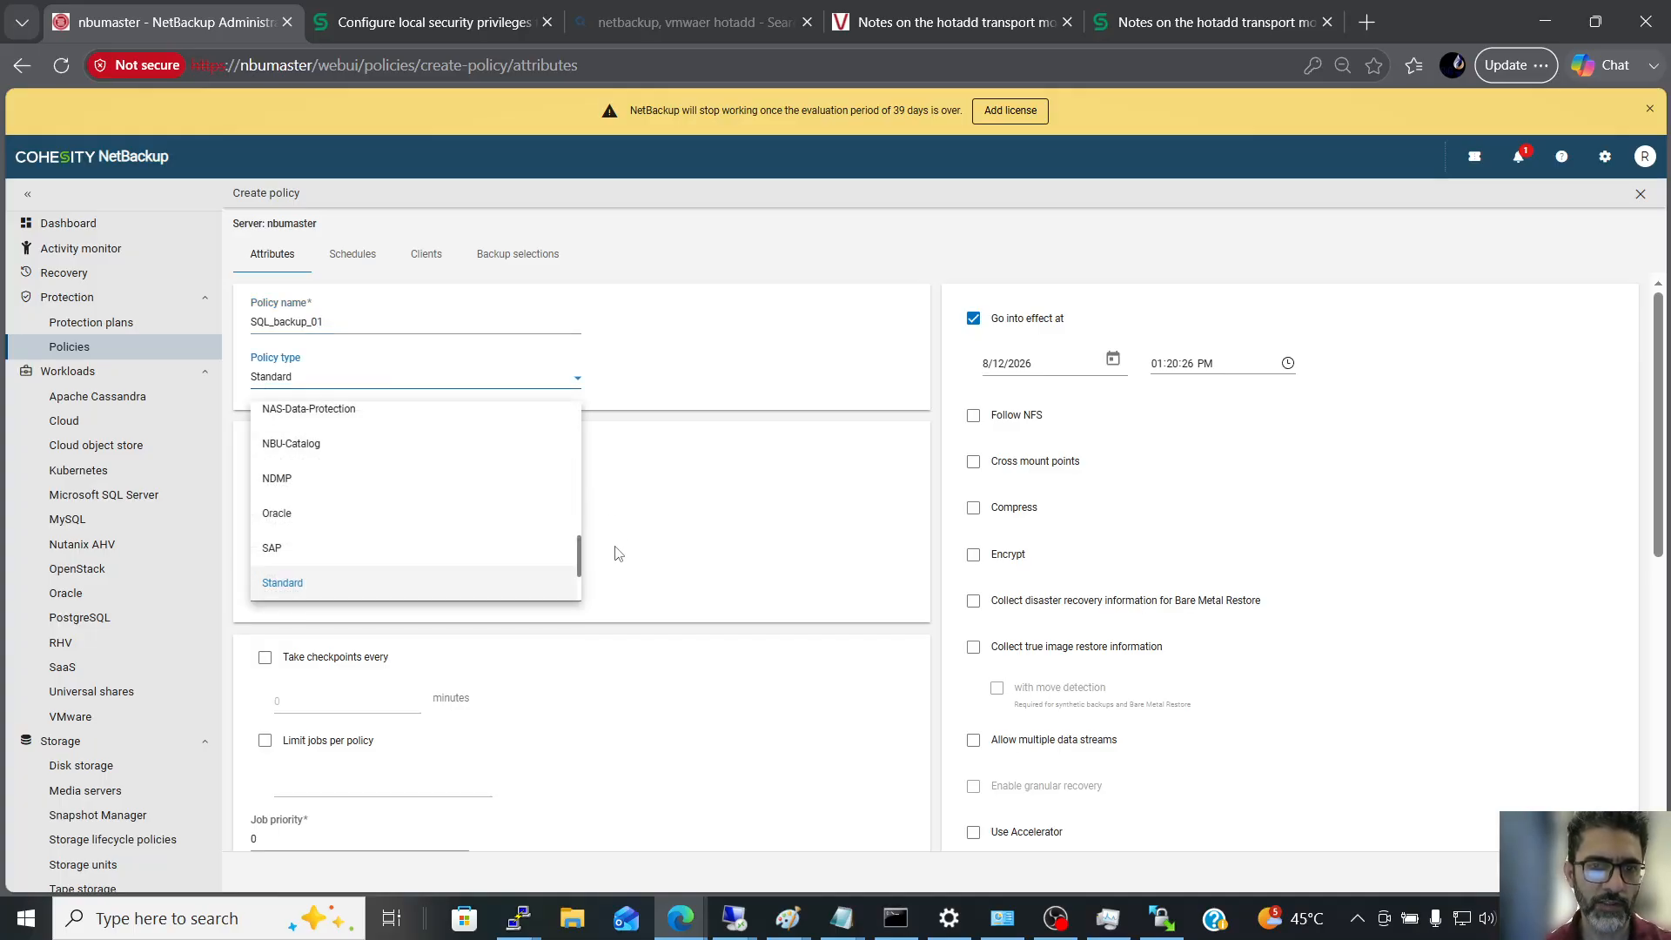
pyautogui.moveTo(579, 557); pyautogui.dragTo(578, 509)
pyautogui.click(401, 557)
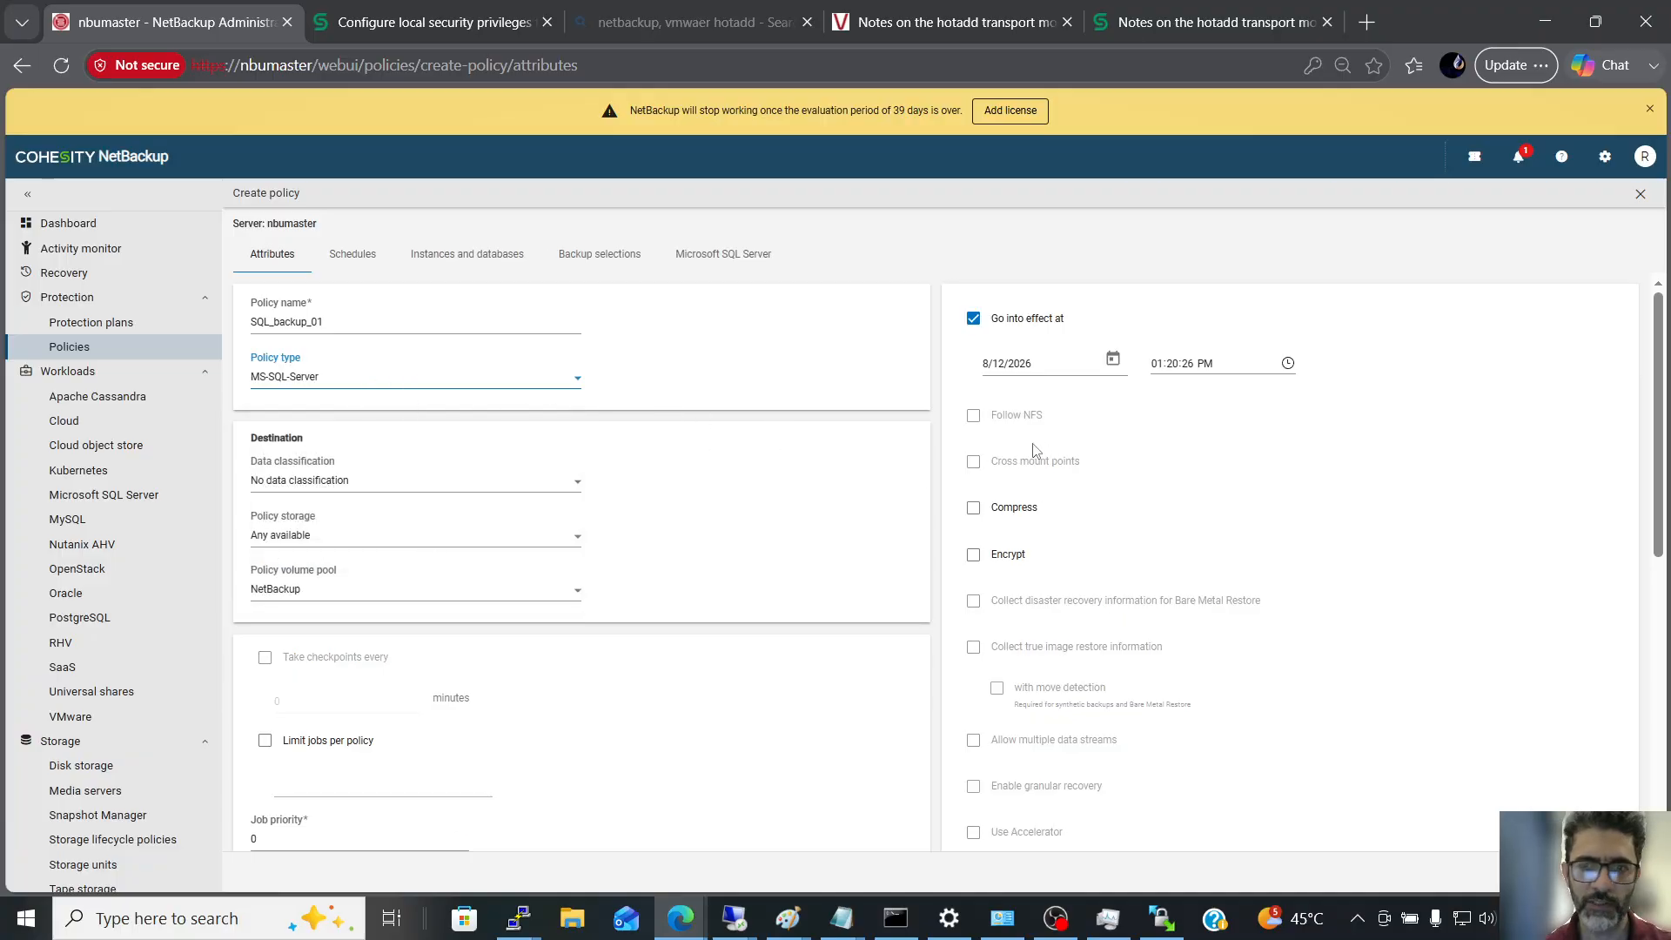
# - Review the policy attributes and set the policy storage to MSDPHO_STU
pyautogui.scroll(-7, 824, 510)
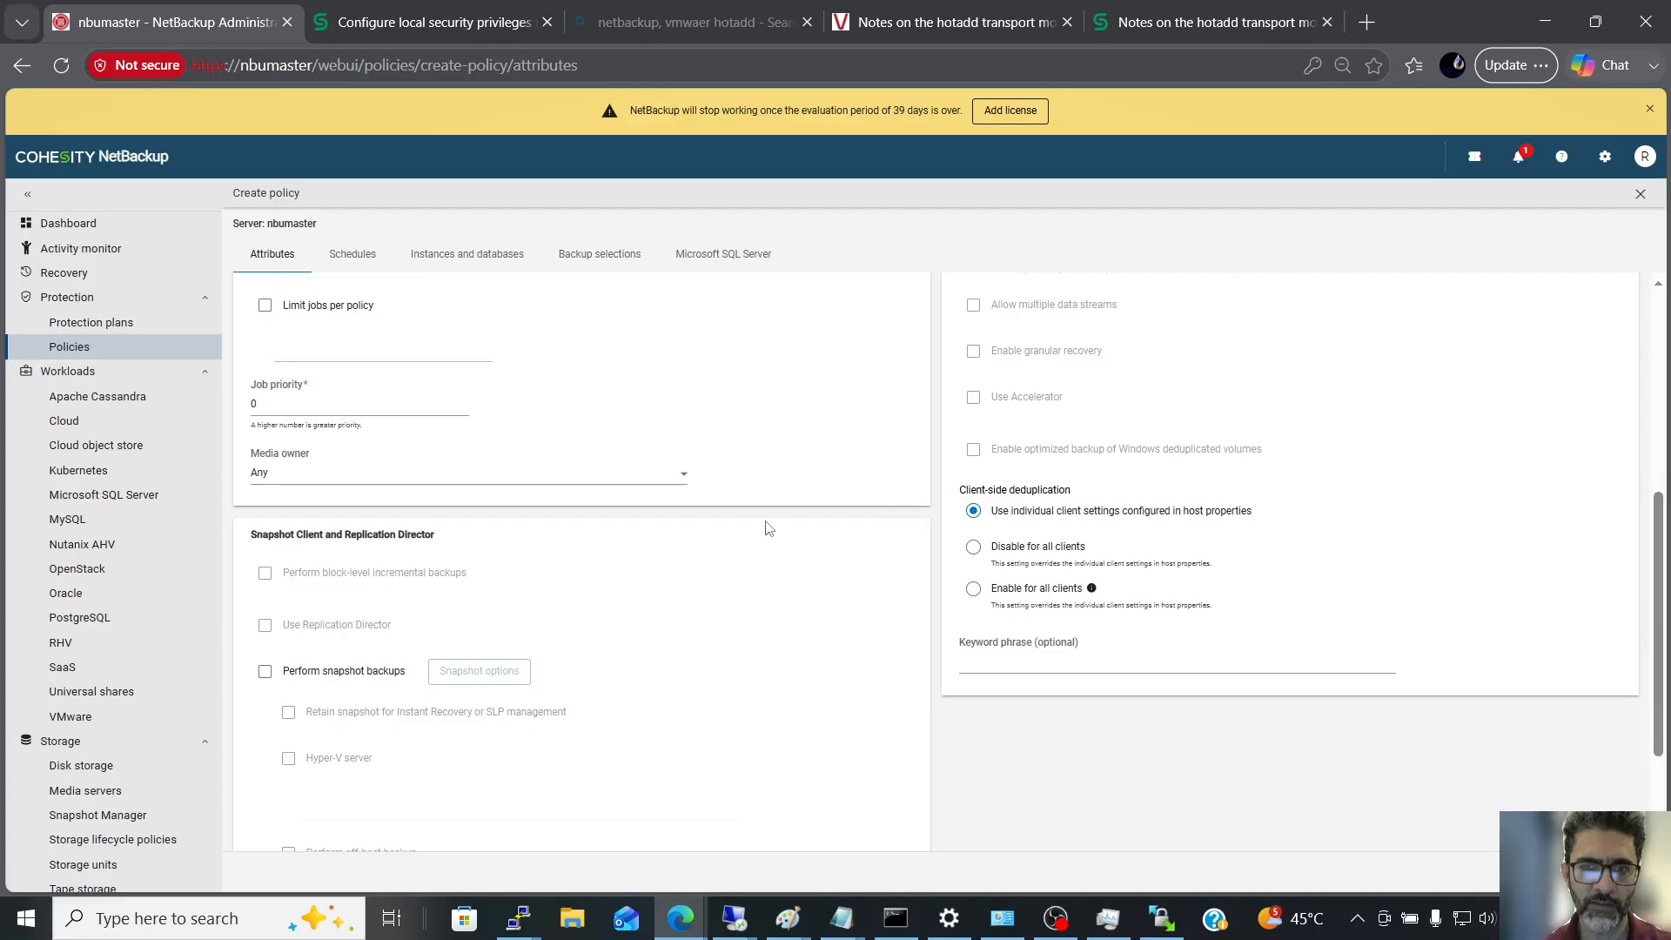
pyautogui.scroll(5, 720, 561)
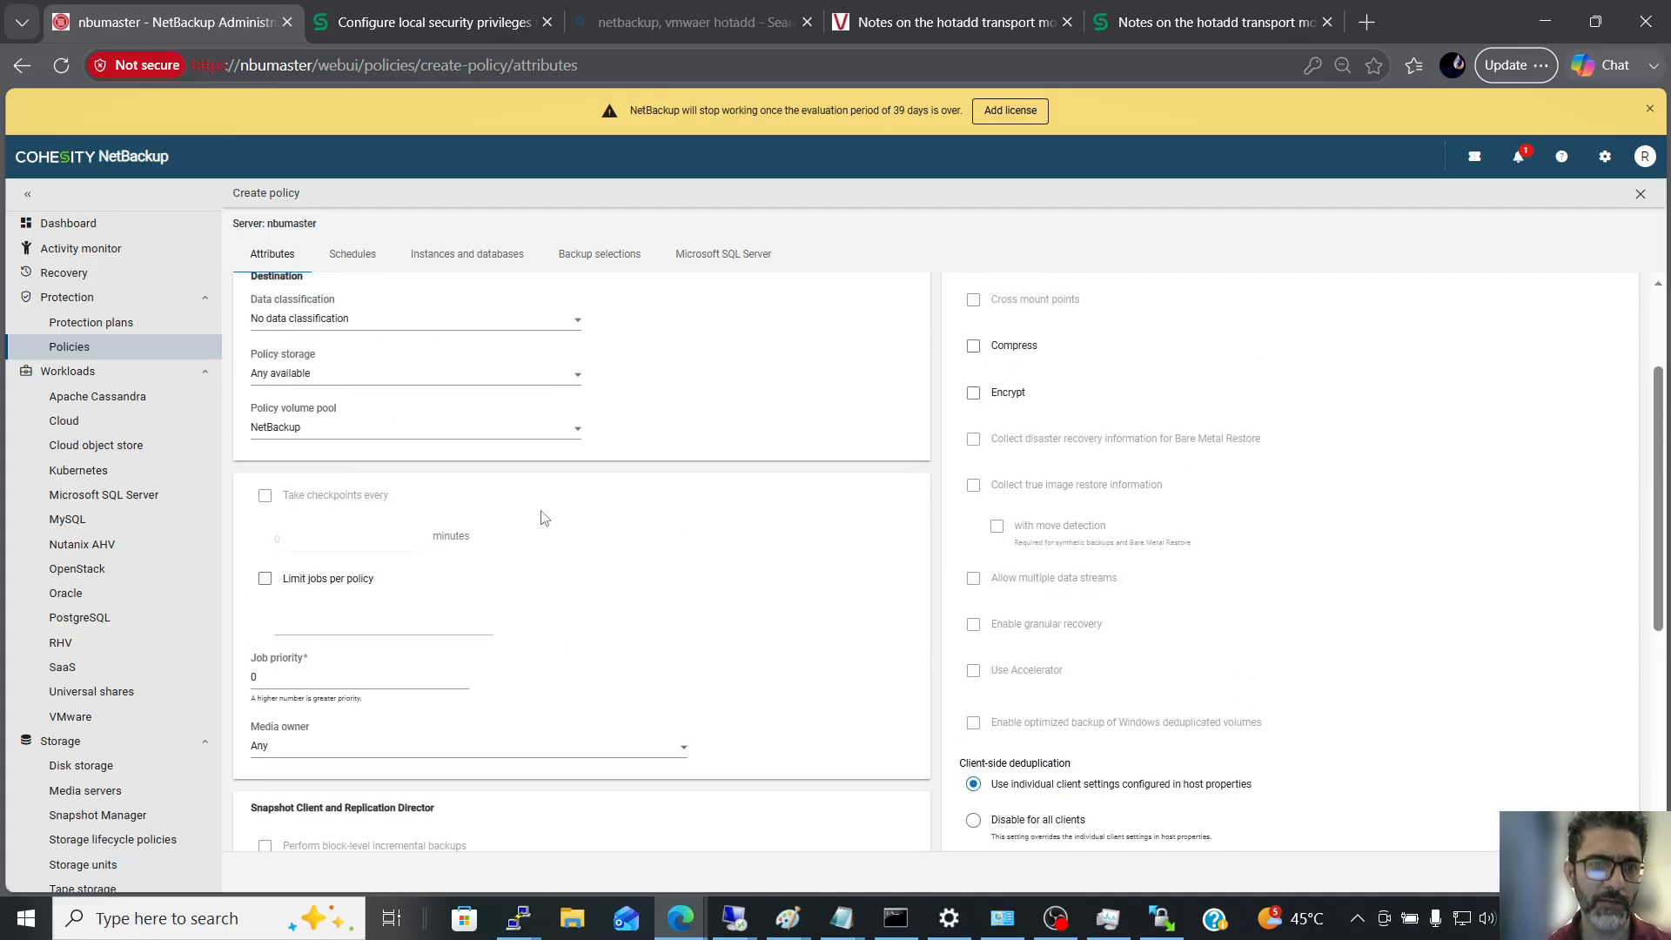
pyautogui.click(408, 384)
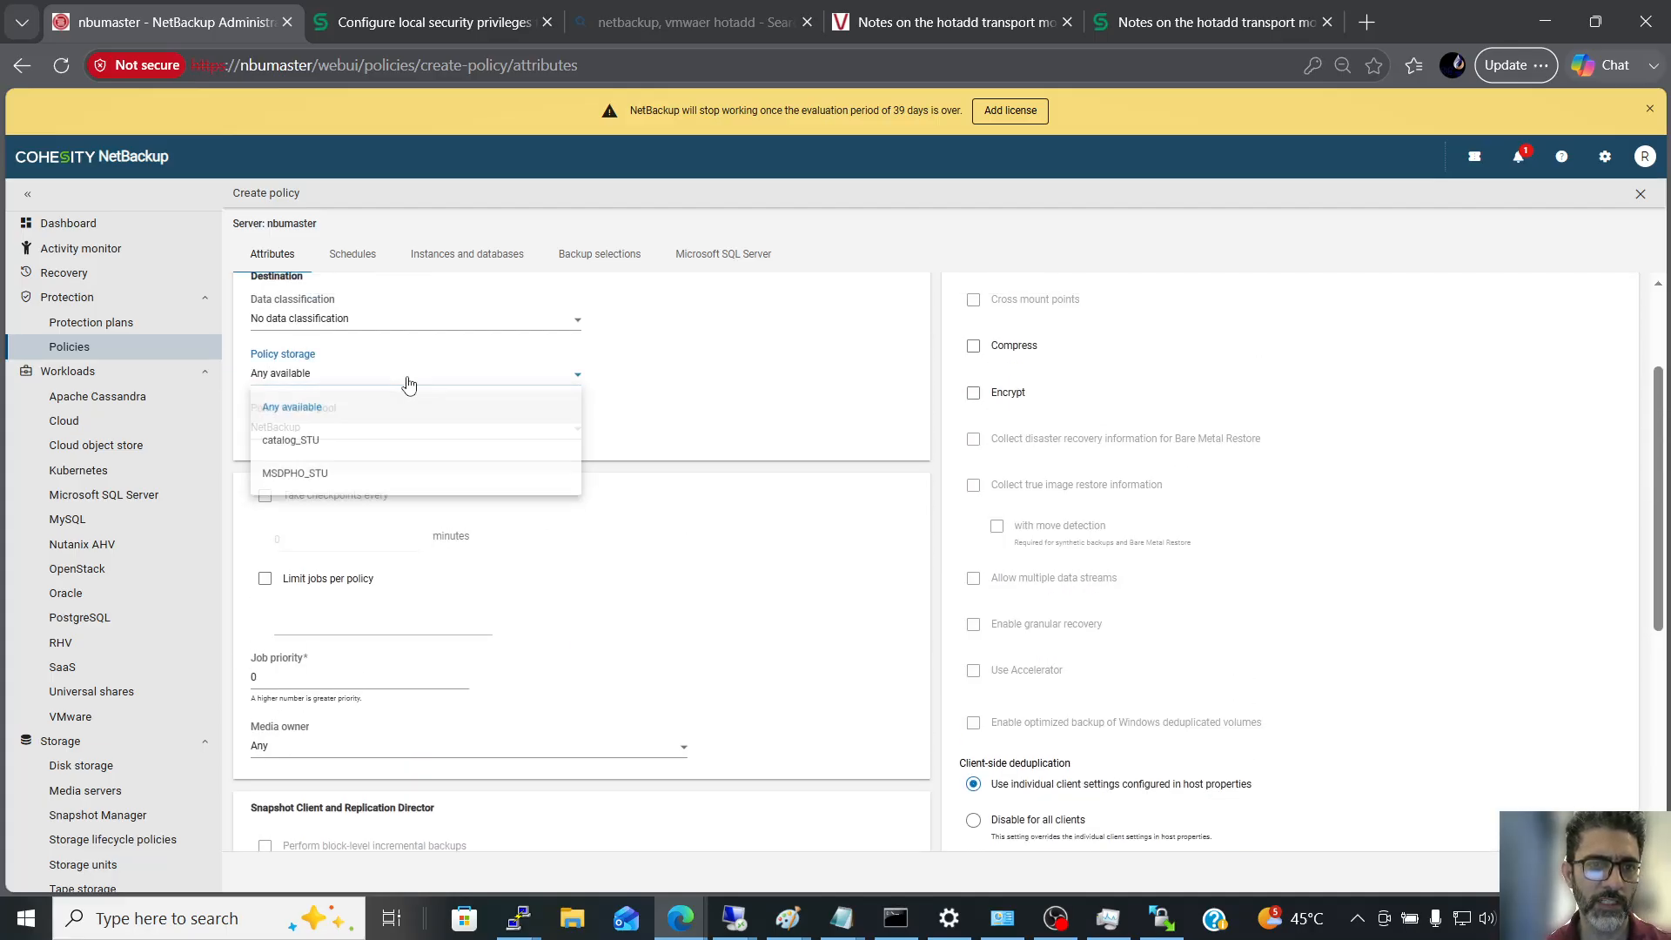
pyautogui.click(334, 476)
pyautogui.scroll(3, 526, 470)
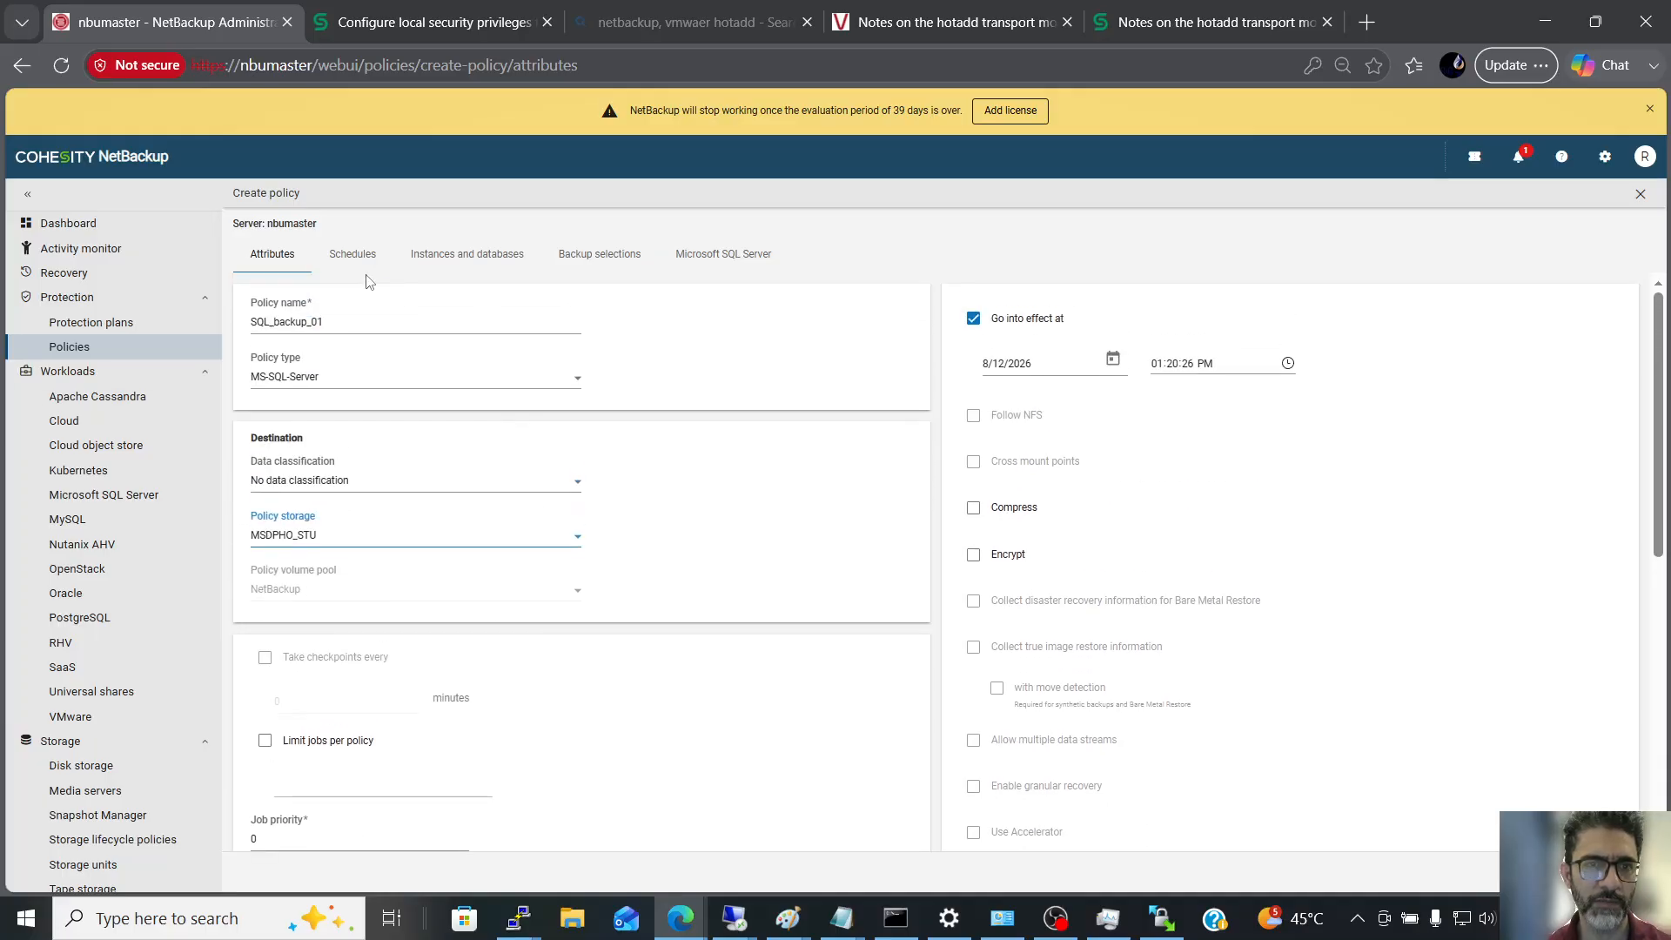
# - Start a new schedule for the policy with Transaction log backup as its type and TL_Backup as its name
pyautogui.click(353, 253)
pyautogui.click(261, 530)
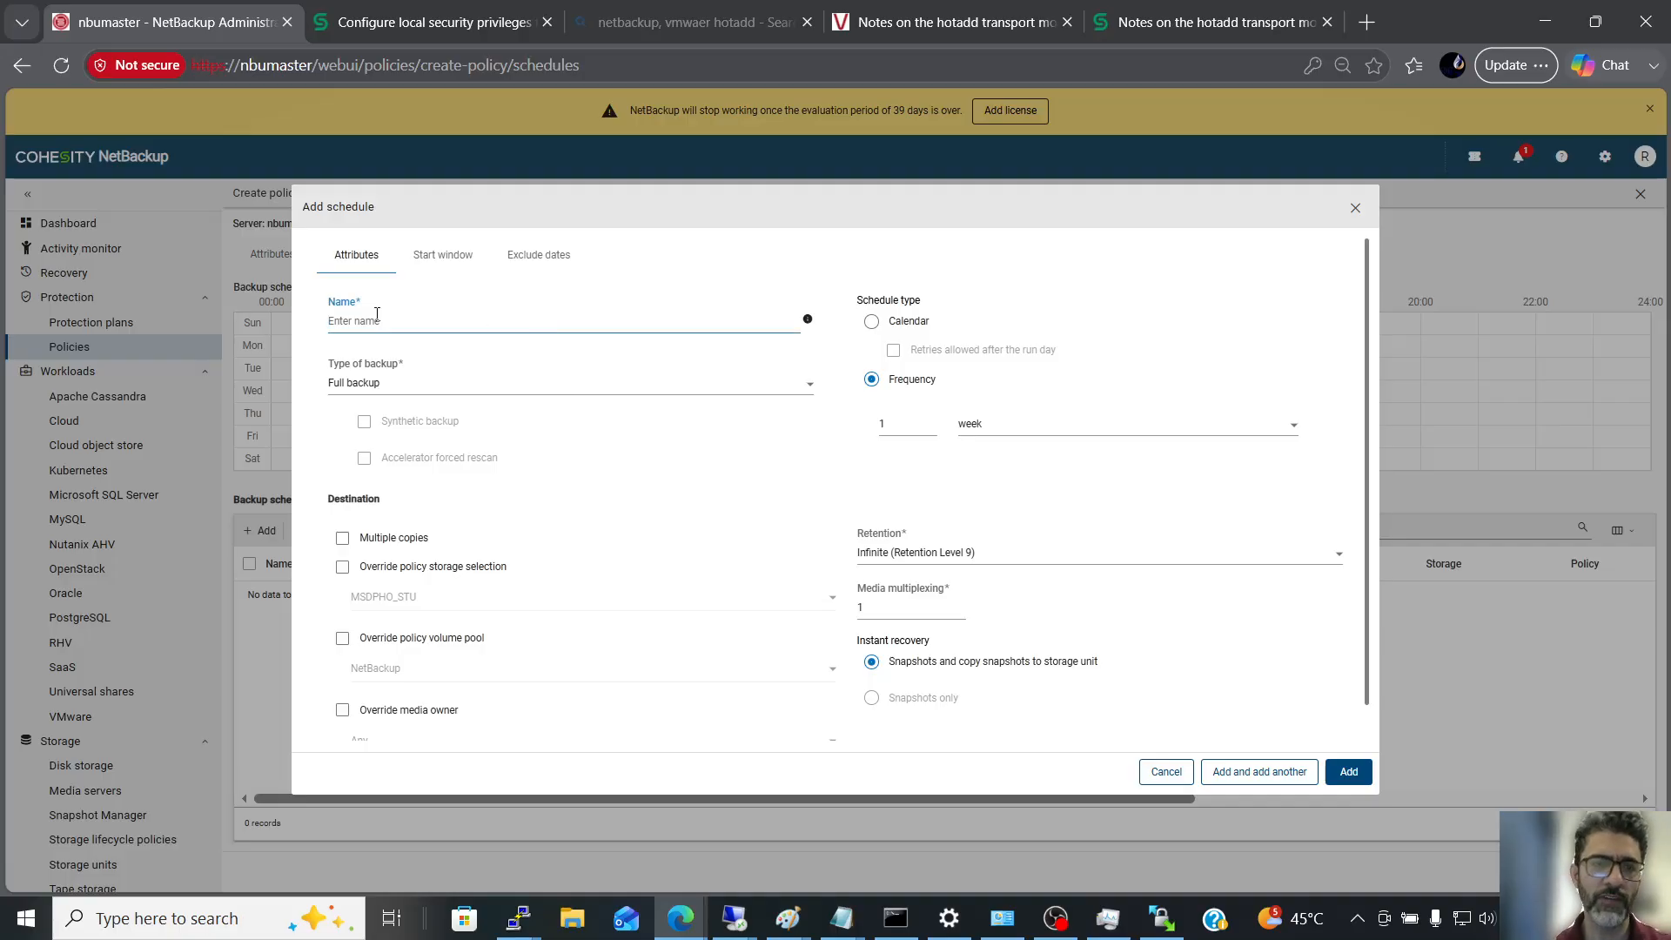
pyautogui.click(427, 384)
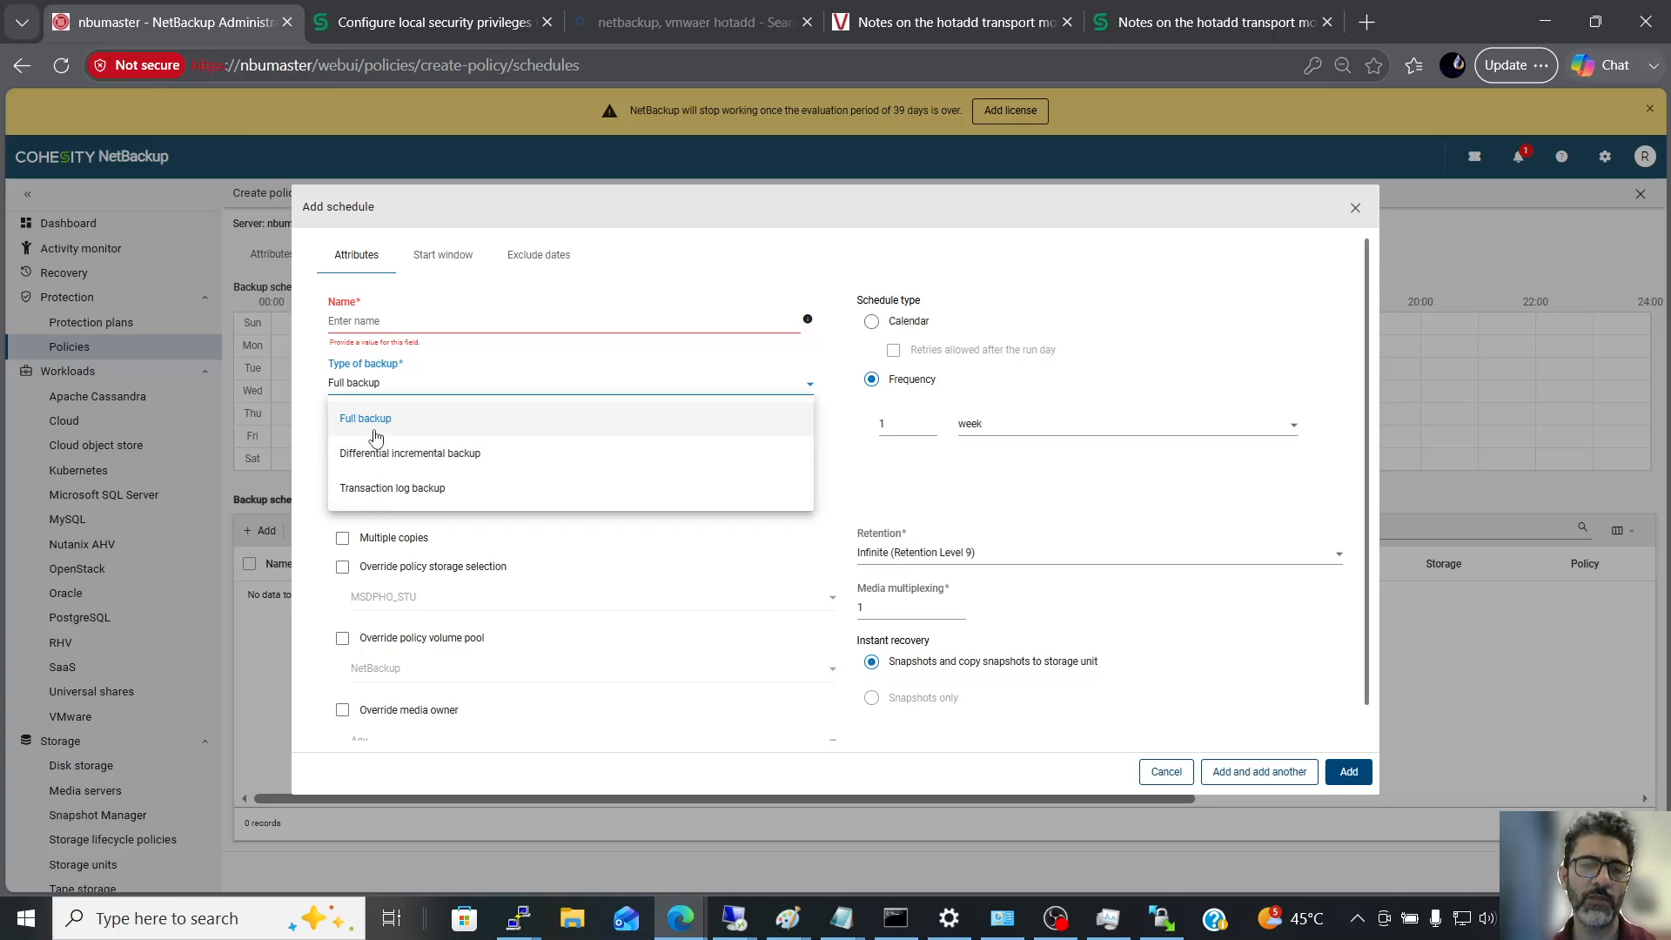
pyautogui.click(402, 494)
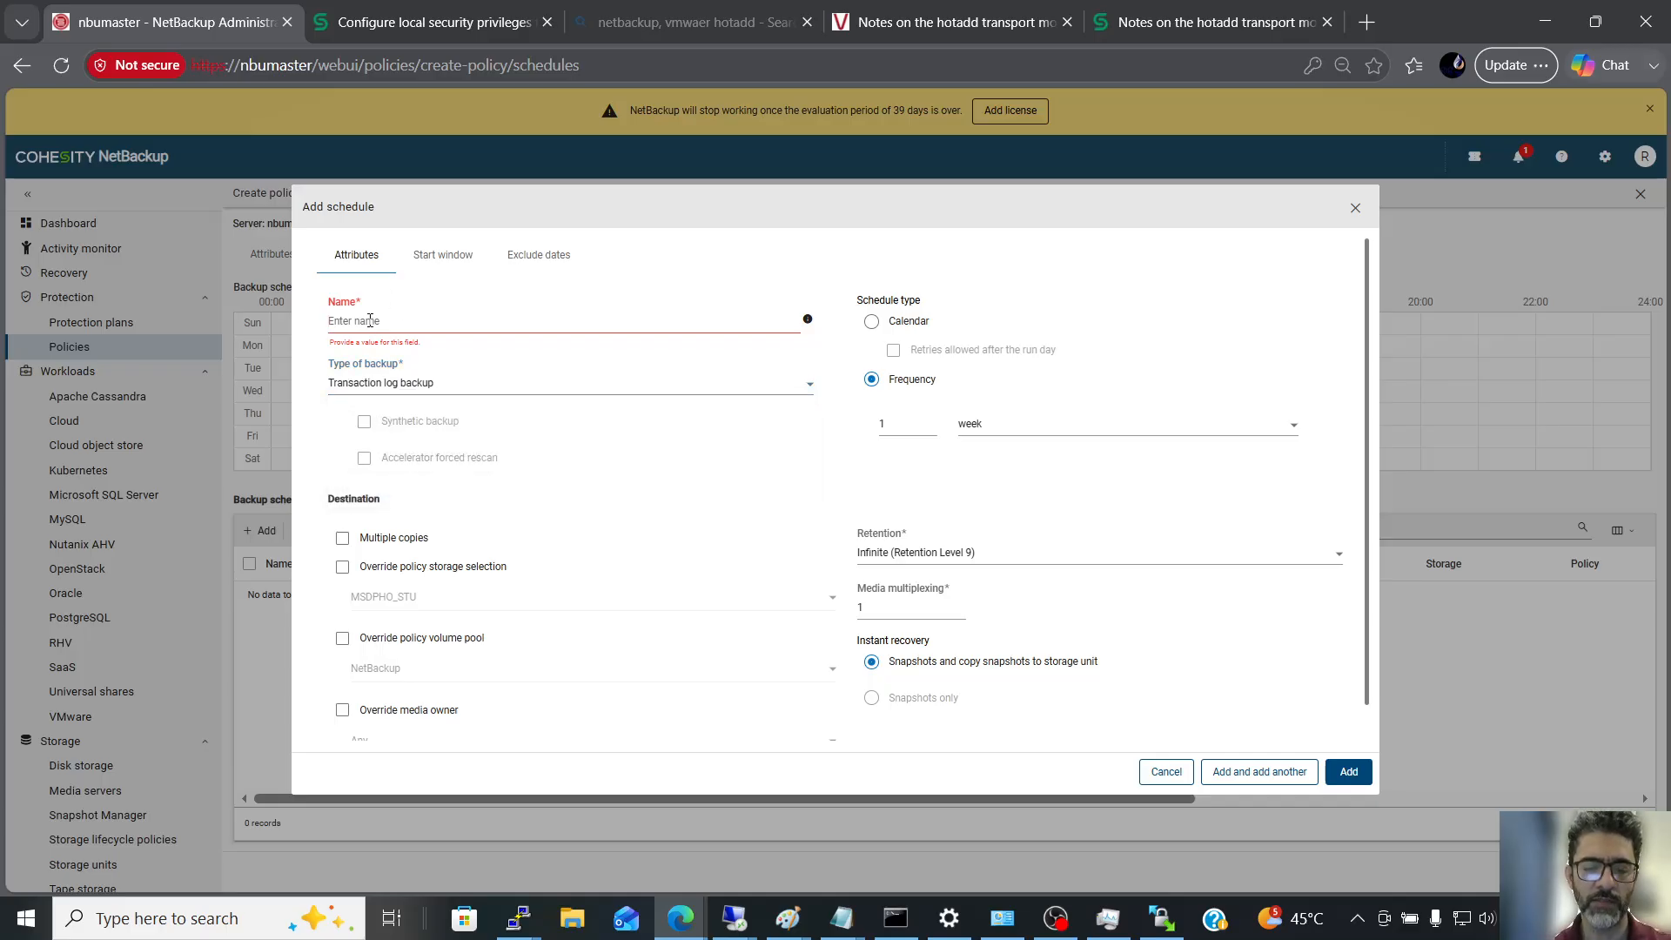
pyautogui.write('TL')
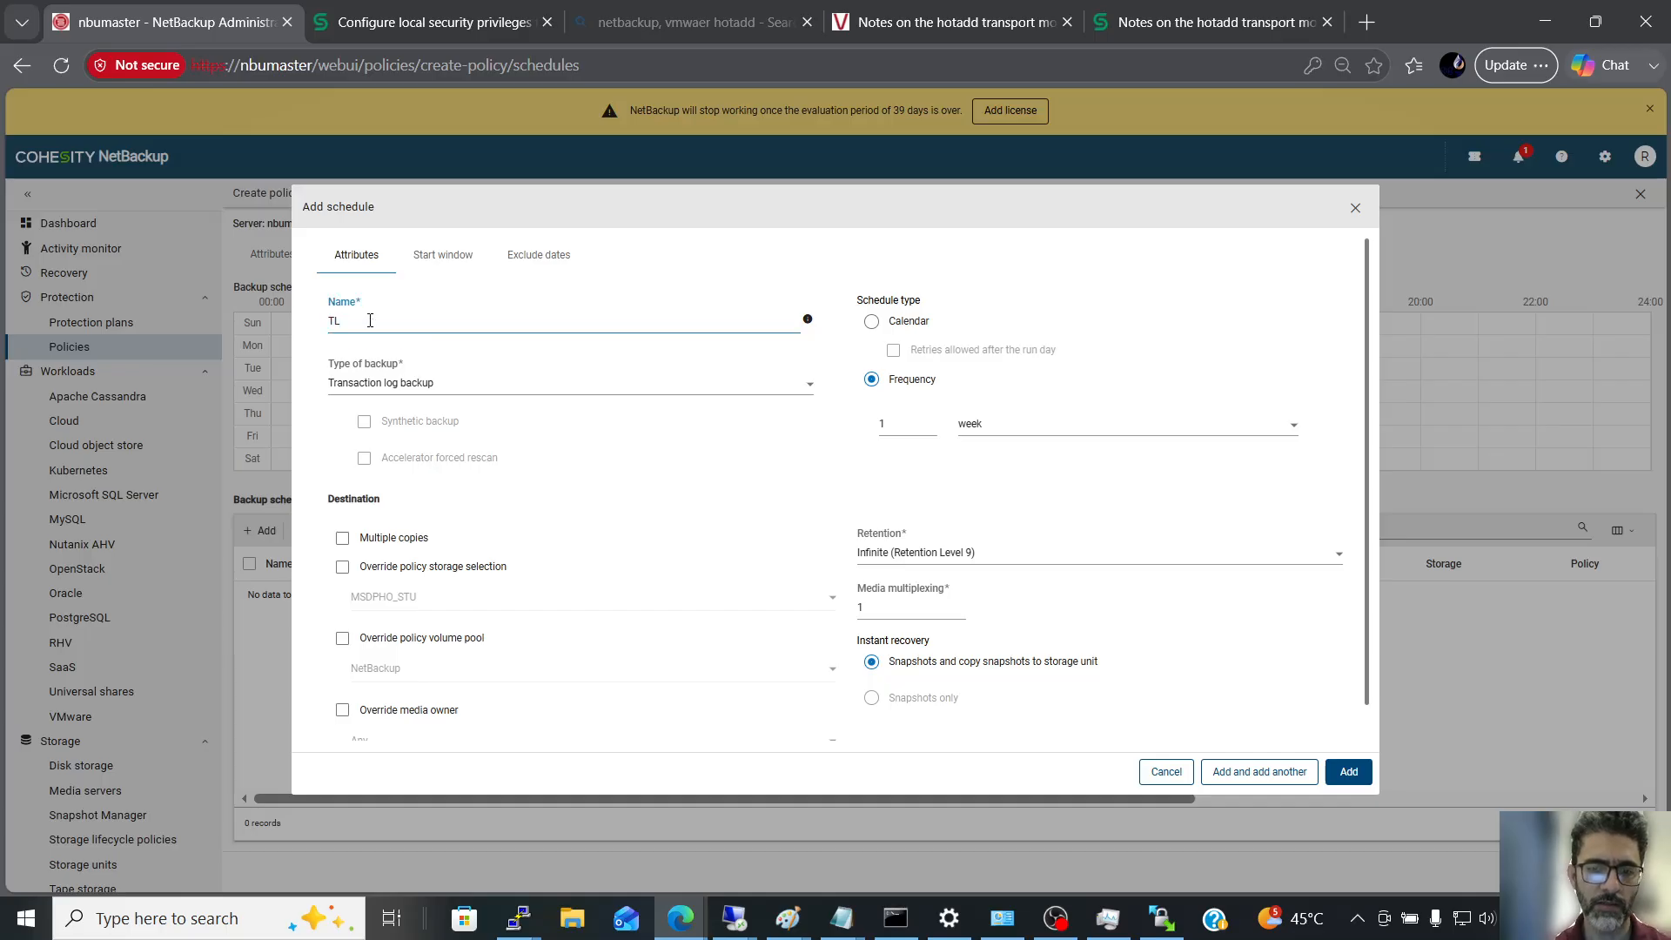
pyautogui.write('_BAckup')
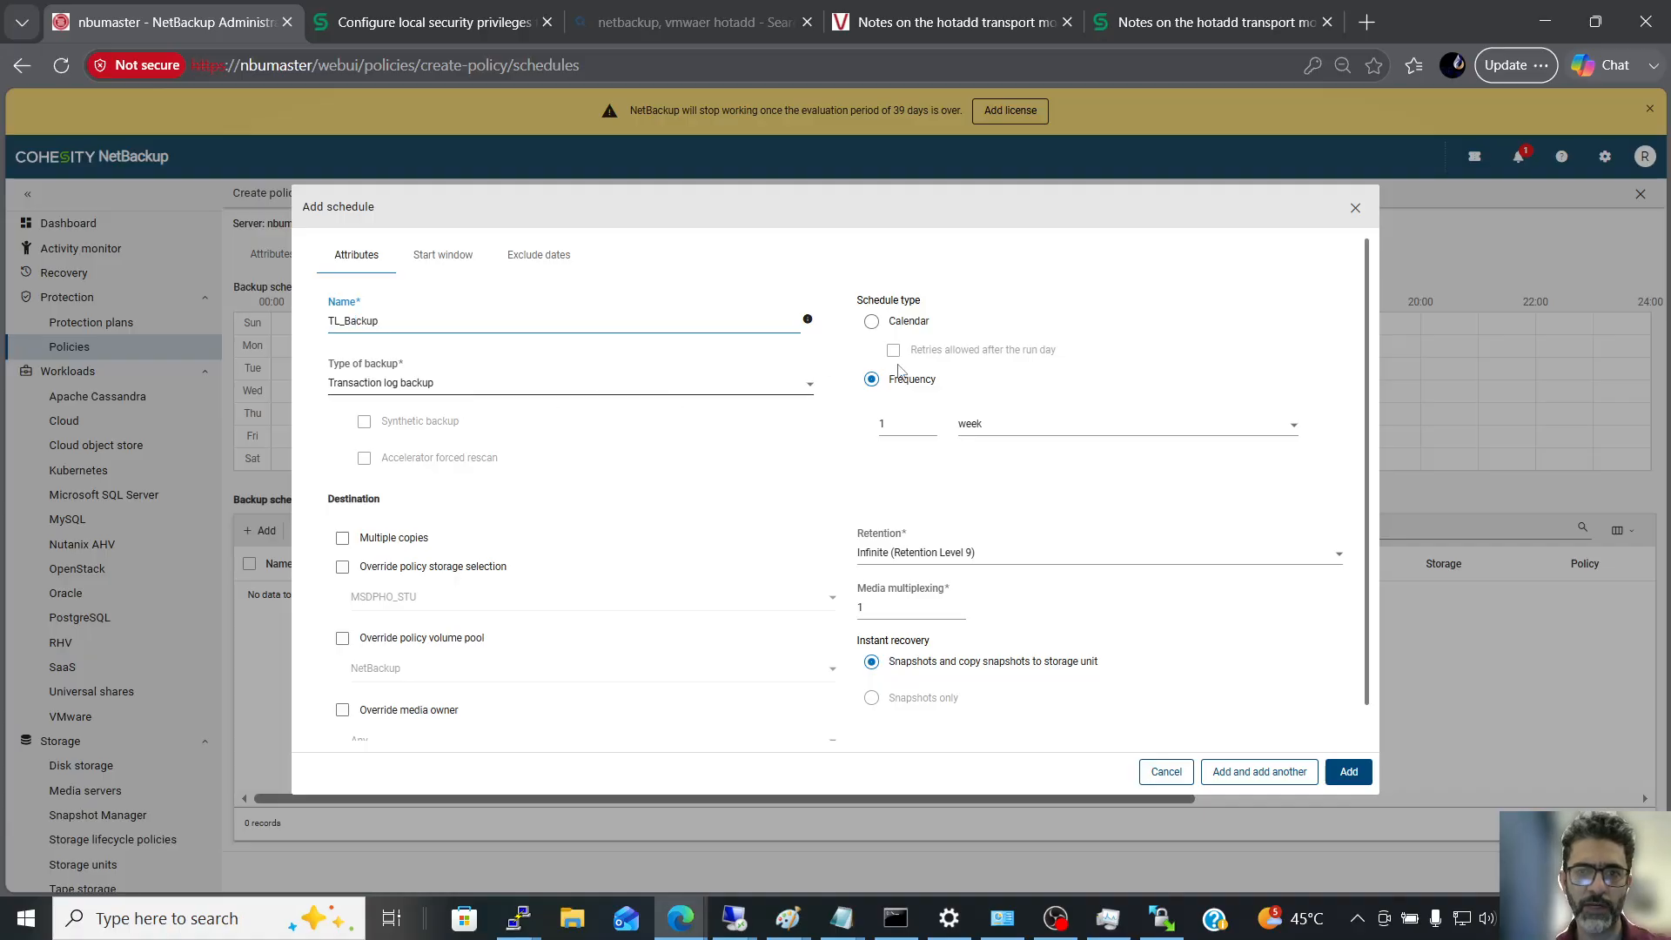
# - Set the TL_Backup schedule's frequency to every 1 hour
pyautogui.click(998, 434)
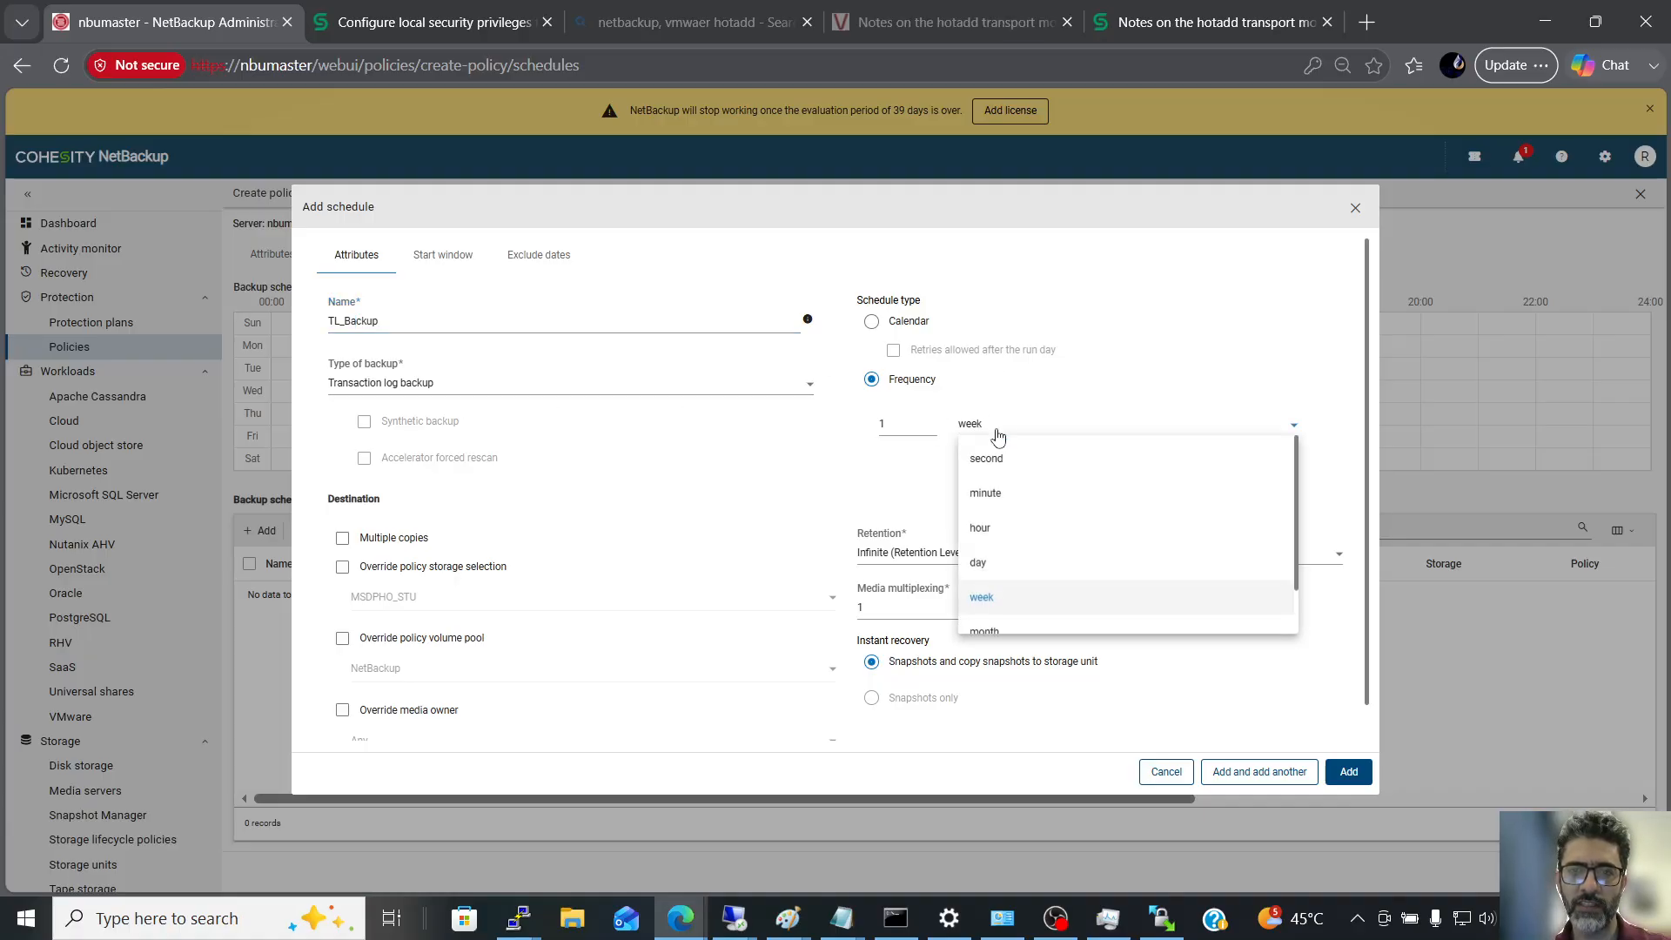
pyautogui.click(999, 528)
pyautogui.click(1003, 437)
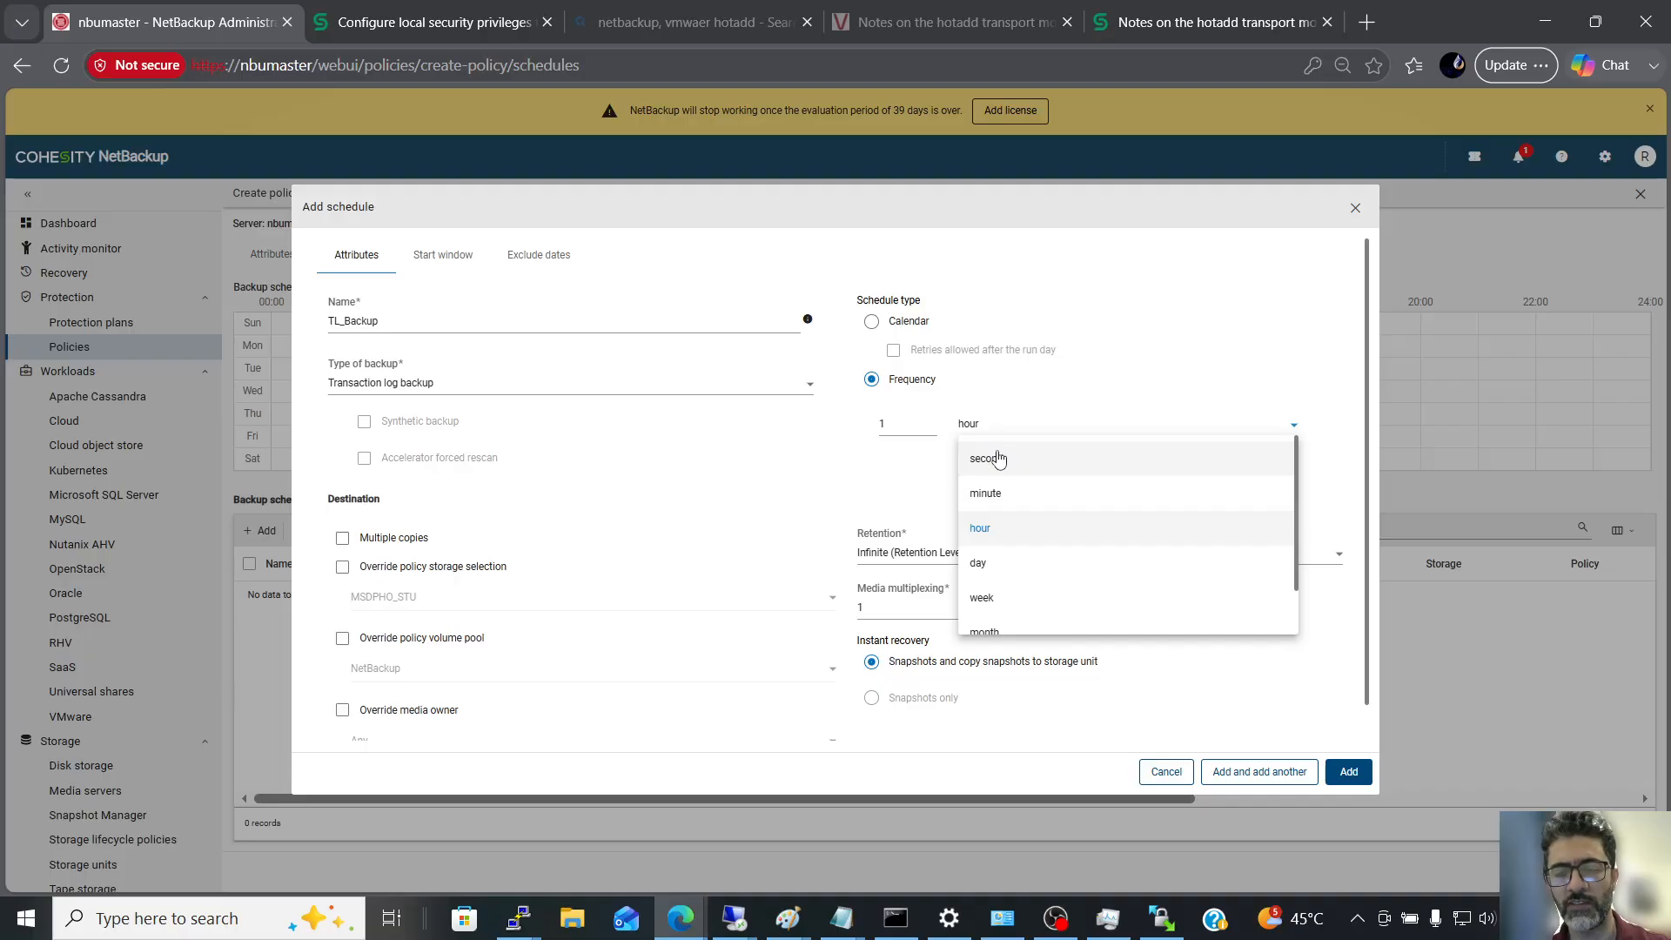
pyautogui.click(1126, 285)
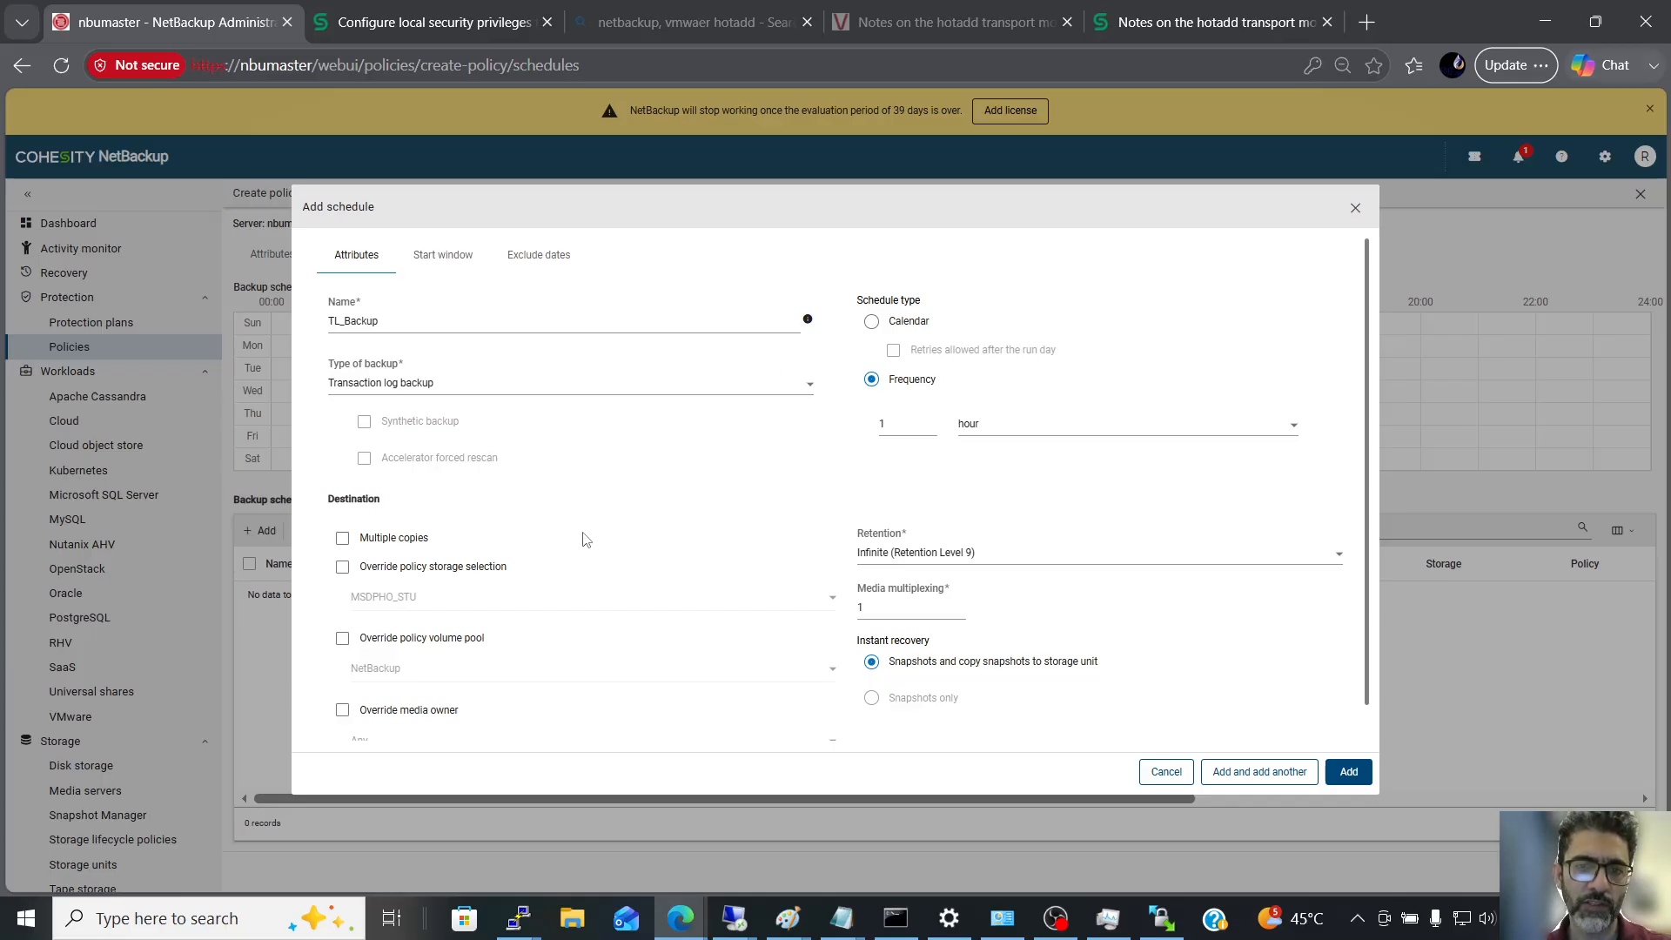
# - Set the TL_Backup schedule's retention to 3 days (Retention Level 10)
pyautogui.scroll(-1, 586, 540)
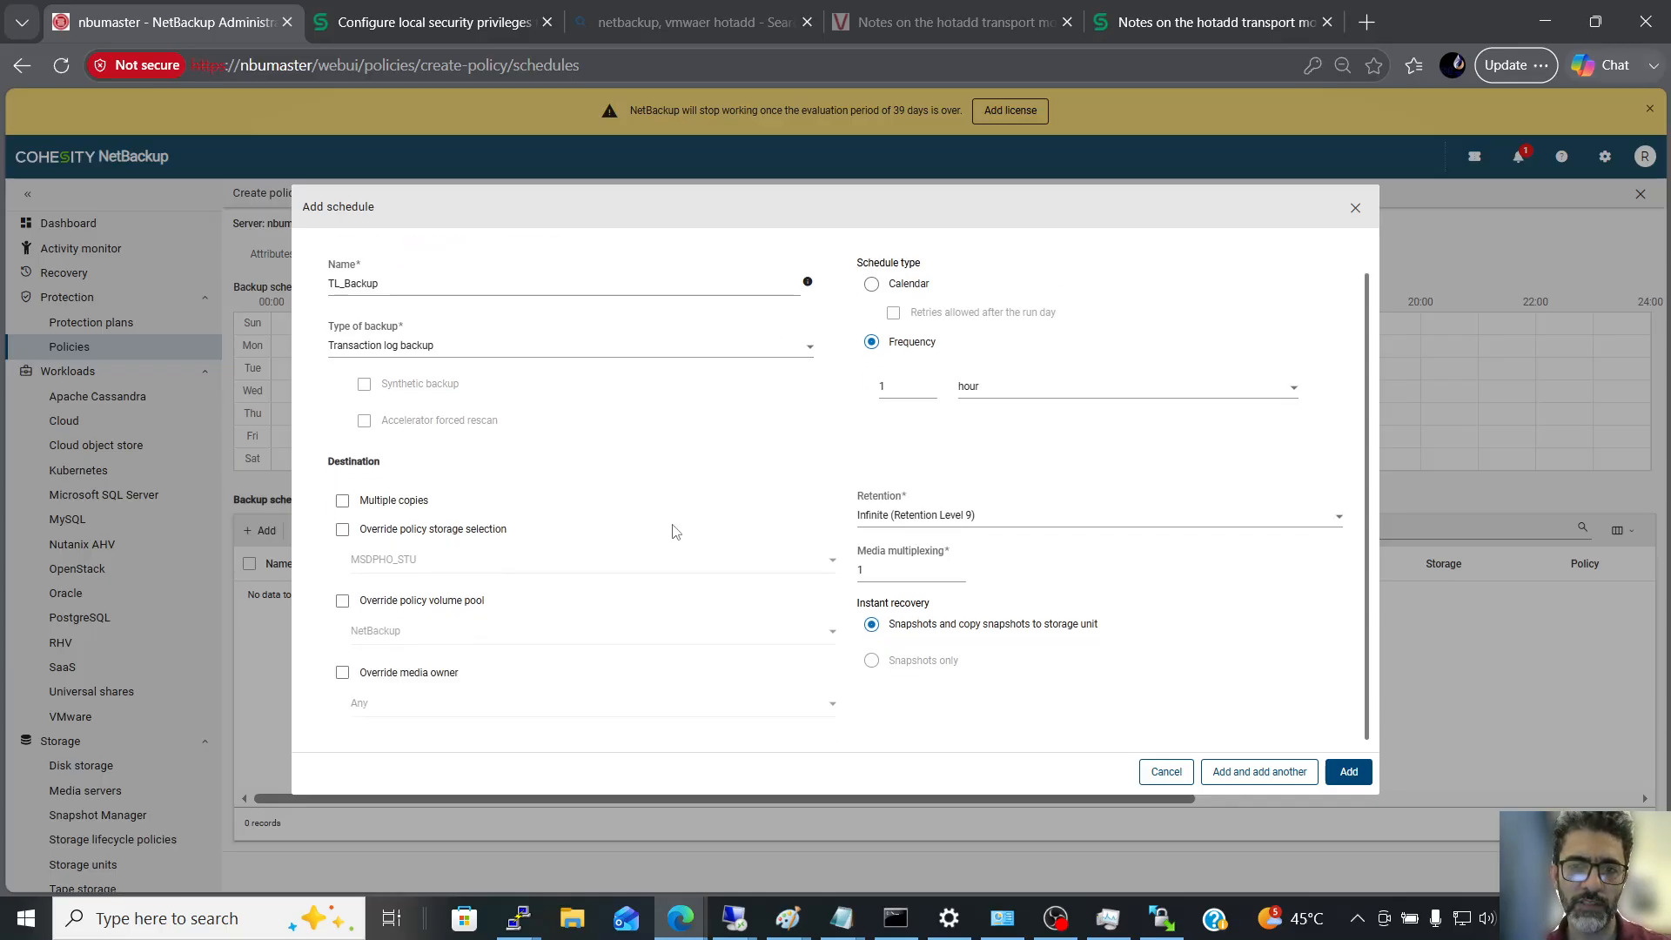
pyautogui.click(1029, 520)
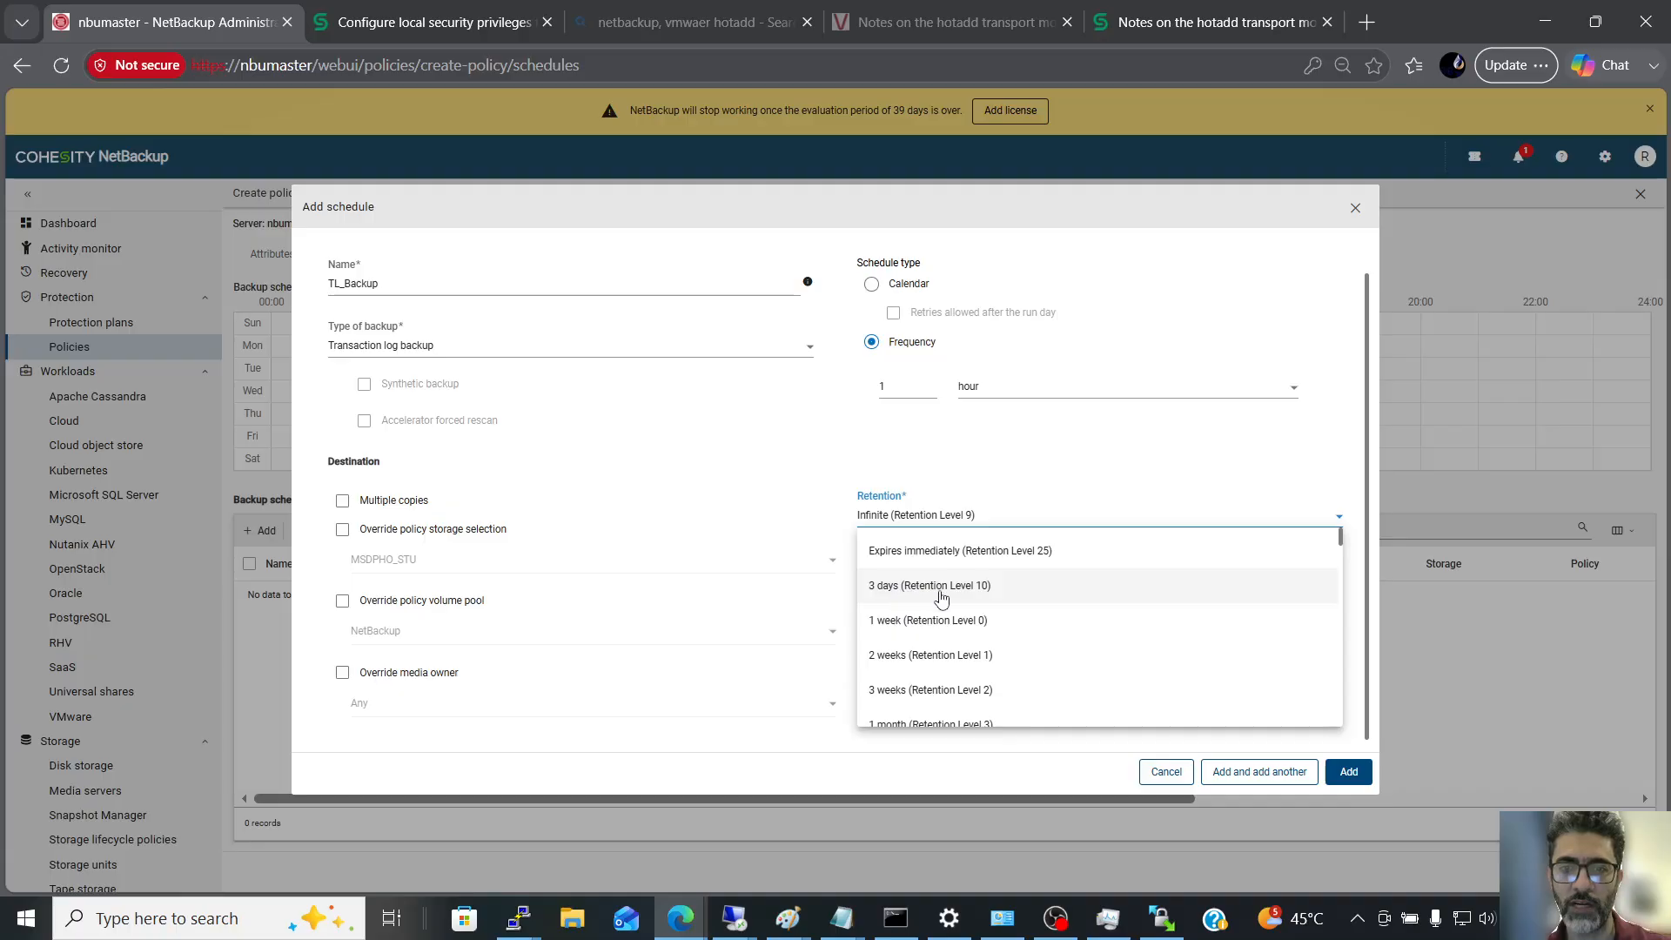
pyautogui.click(1004, 599)
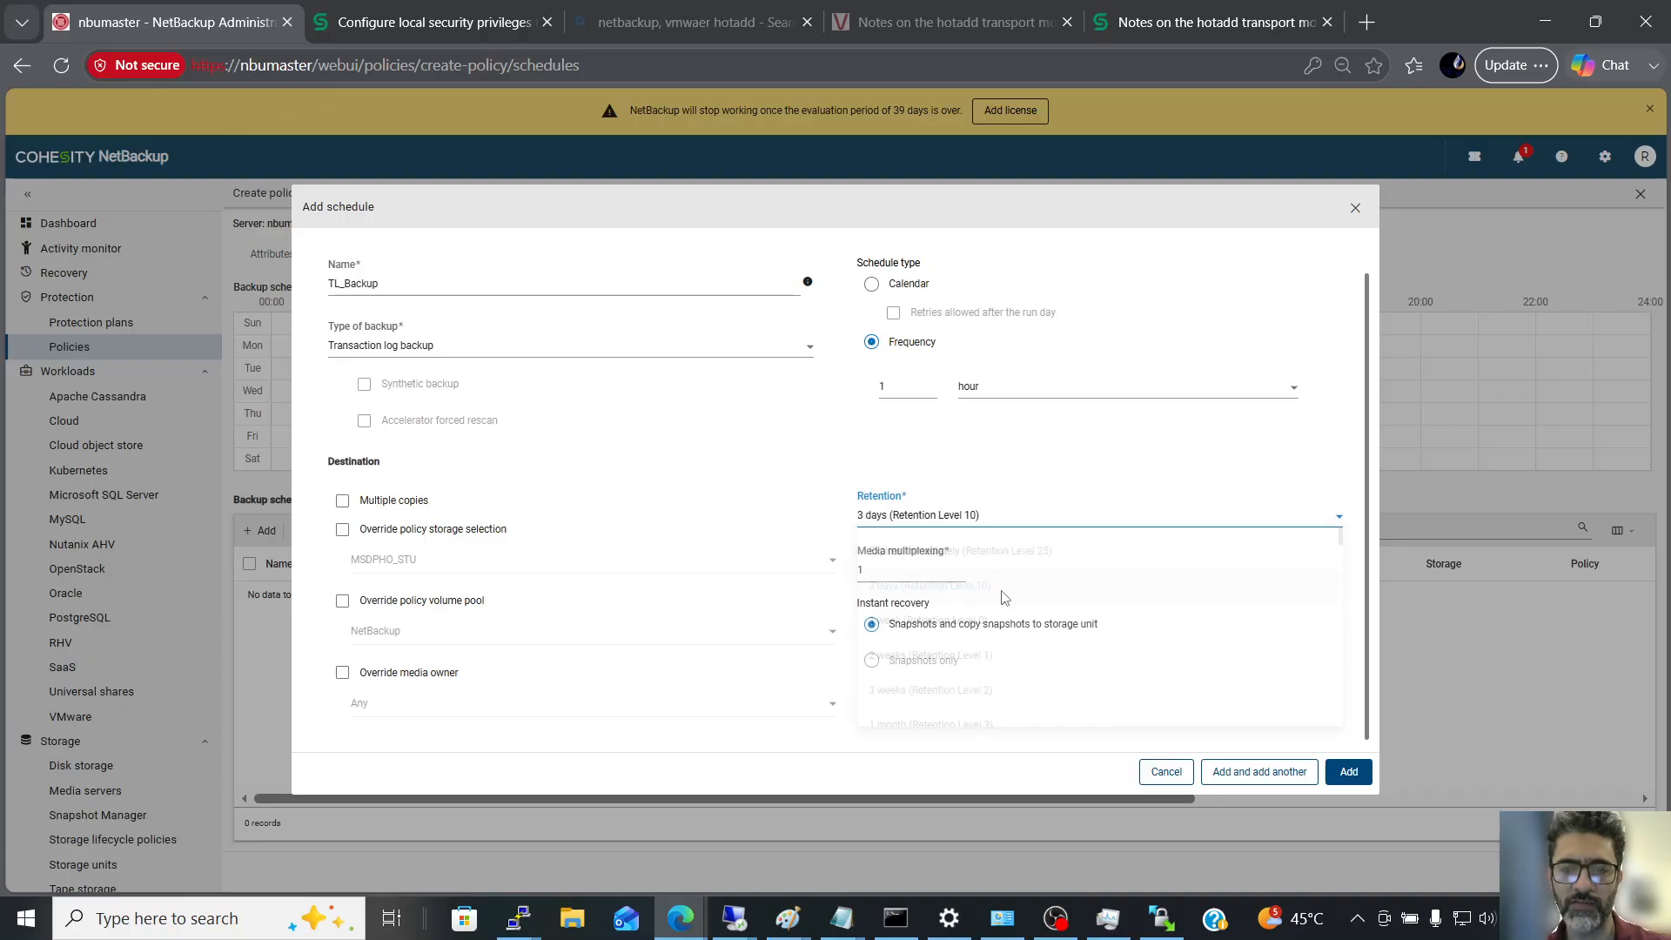
# - Mark a start window for the TL_Backup schedule across all hours from Sunday through Saturday
pyautogui.scroll(1, 632, 528)
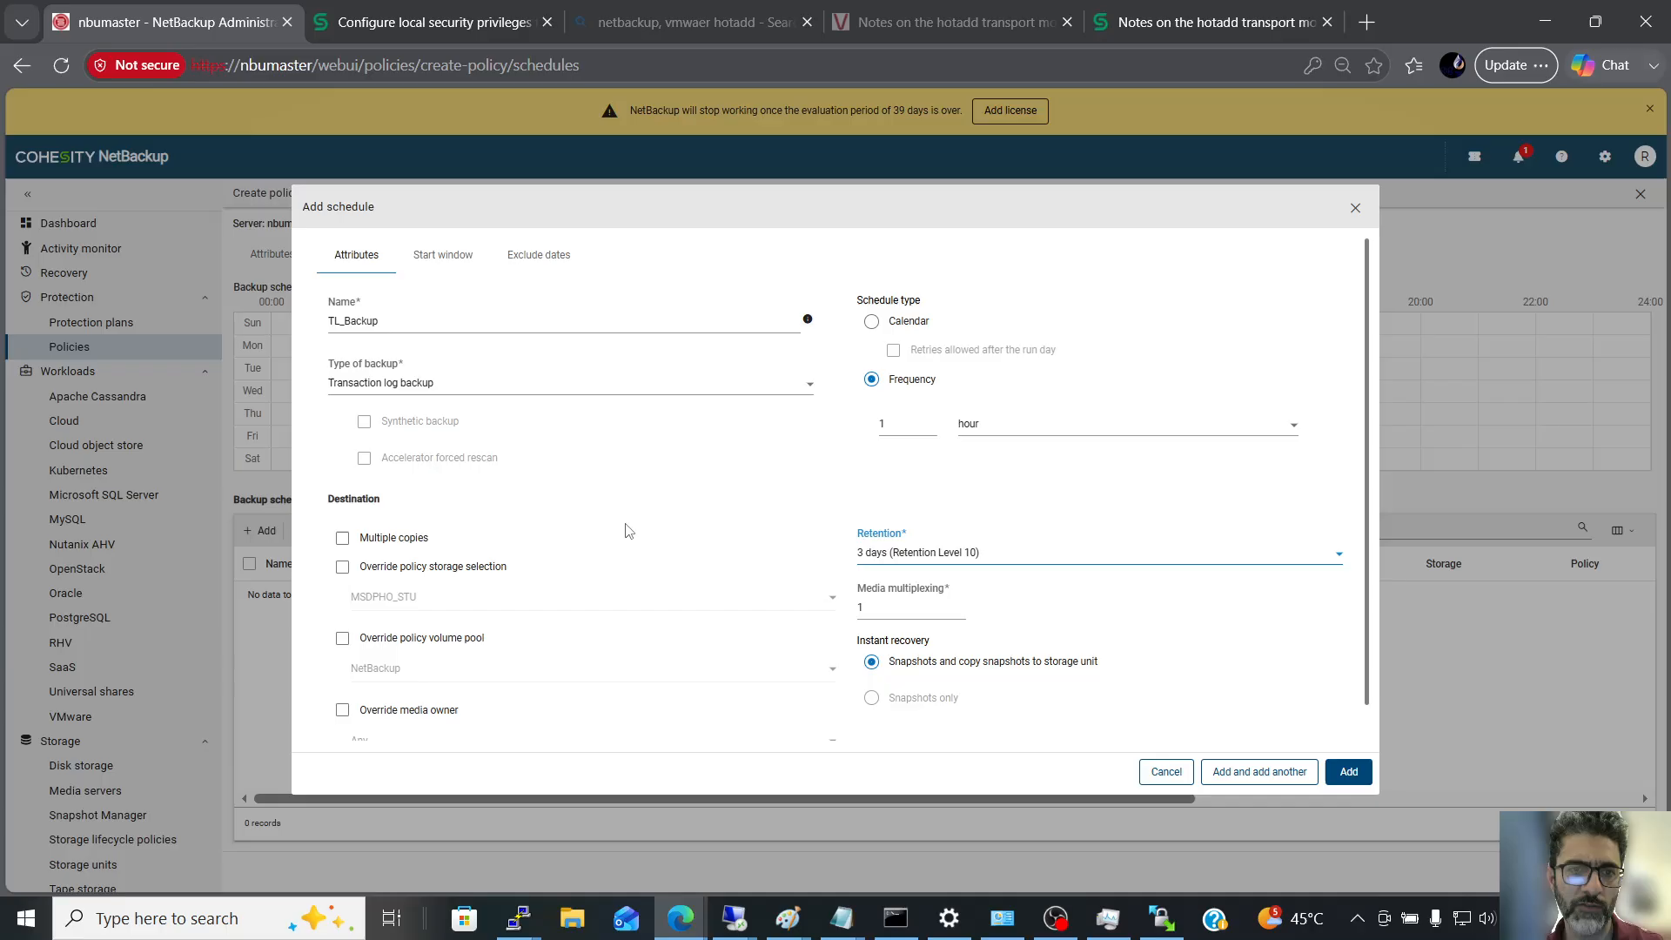
pyautogui.scroll(-1, 627, 532)
pyautogui.scroll(1, 624, 487)
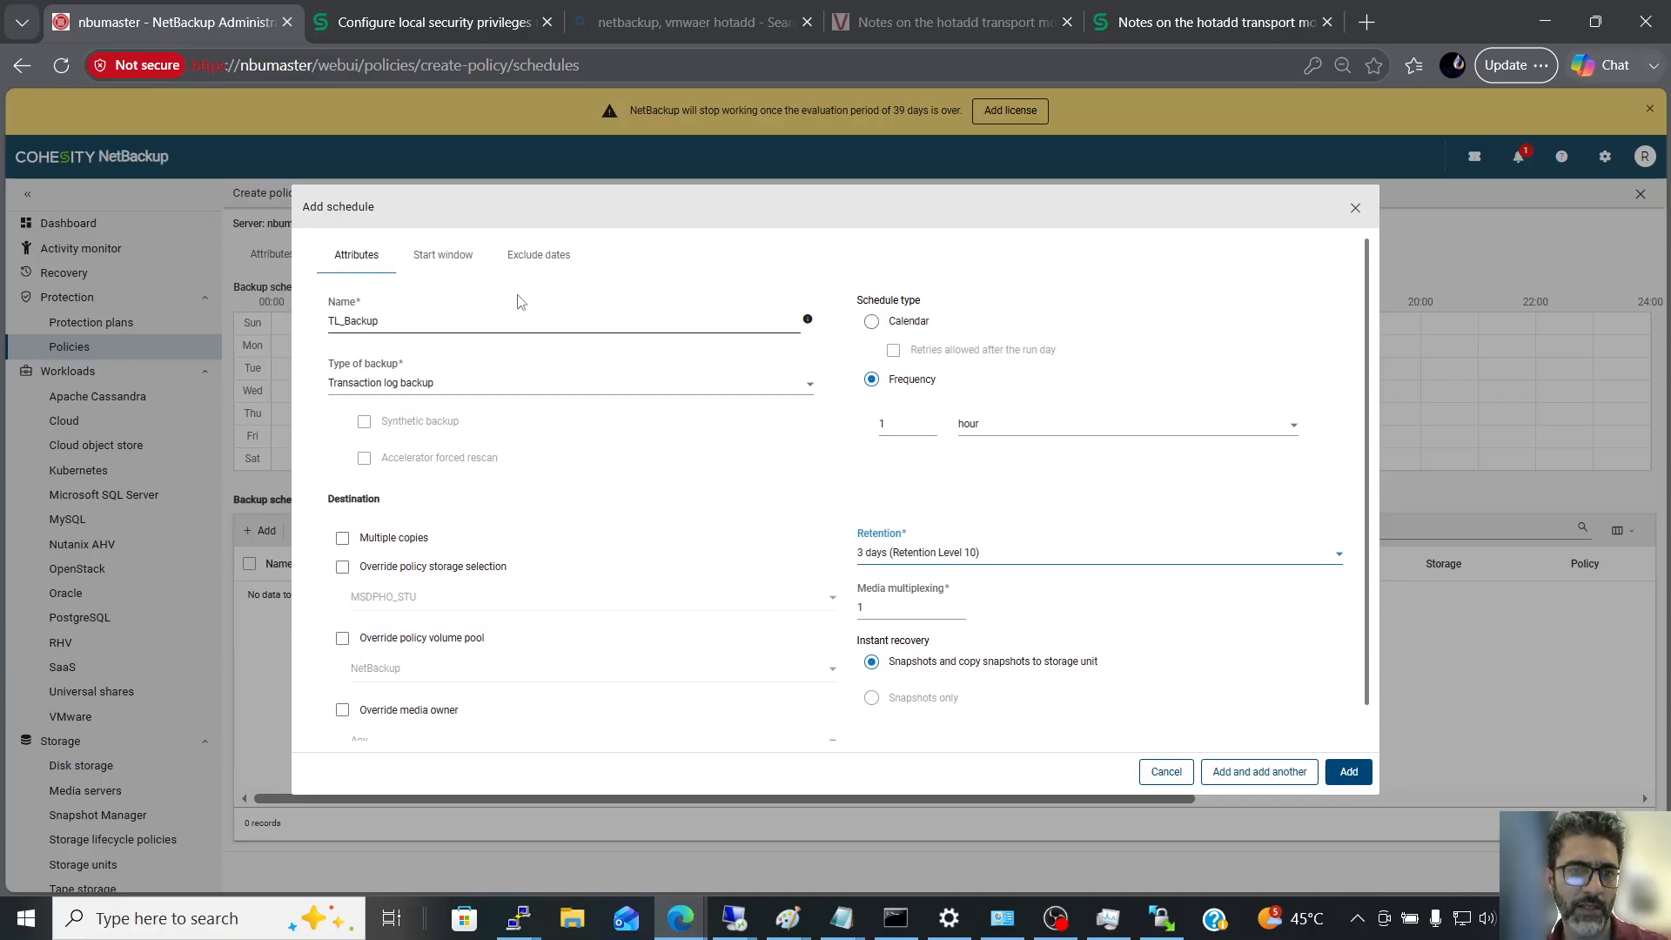
pyautogui.click(442, 261)
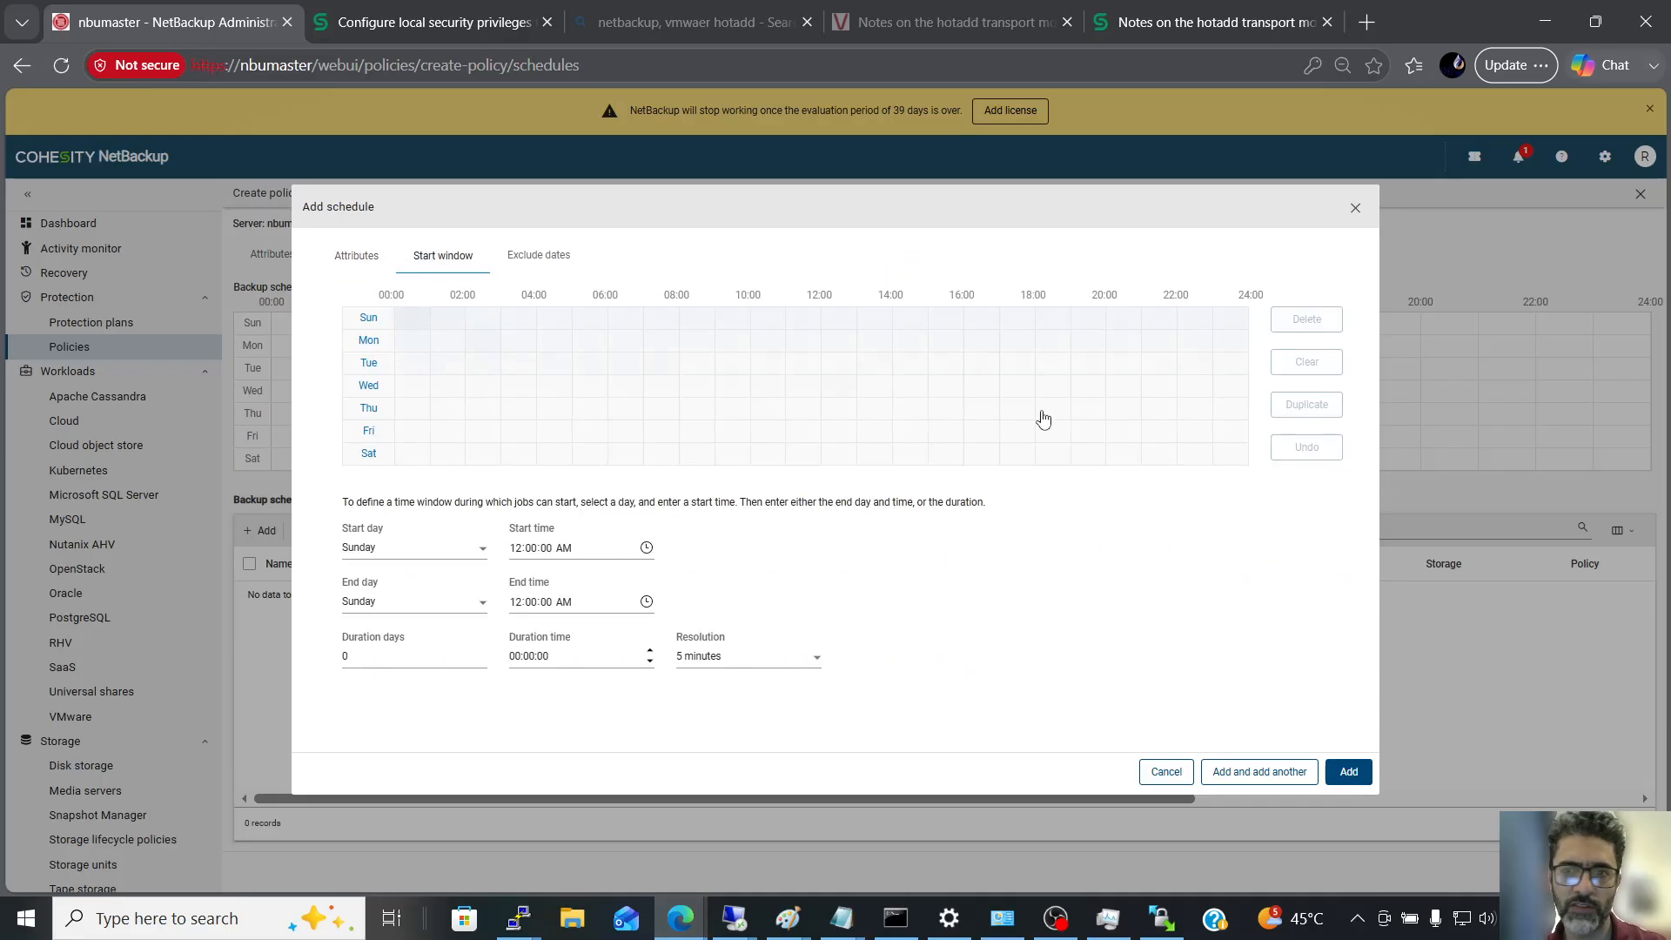
pyautogui.moveTo(1043, 420); pyautogui.dragTo(1252, 459)
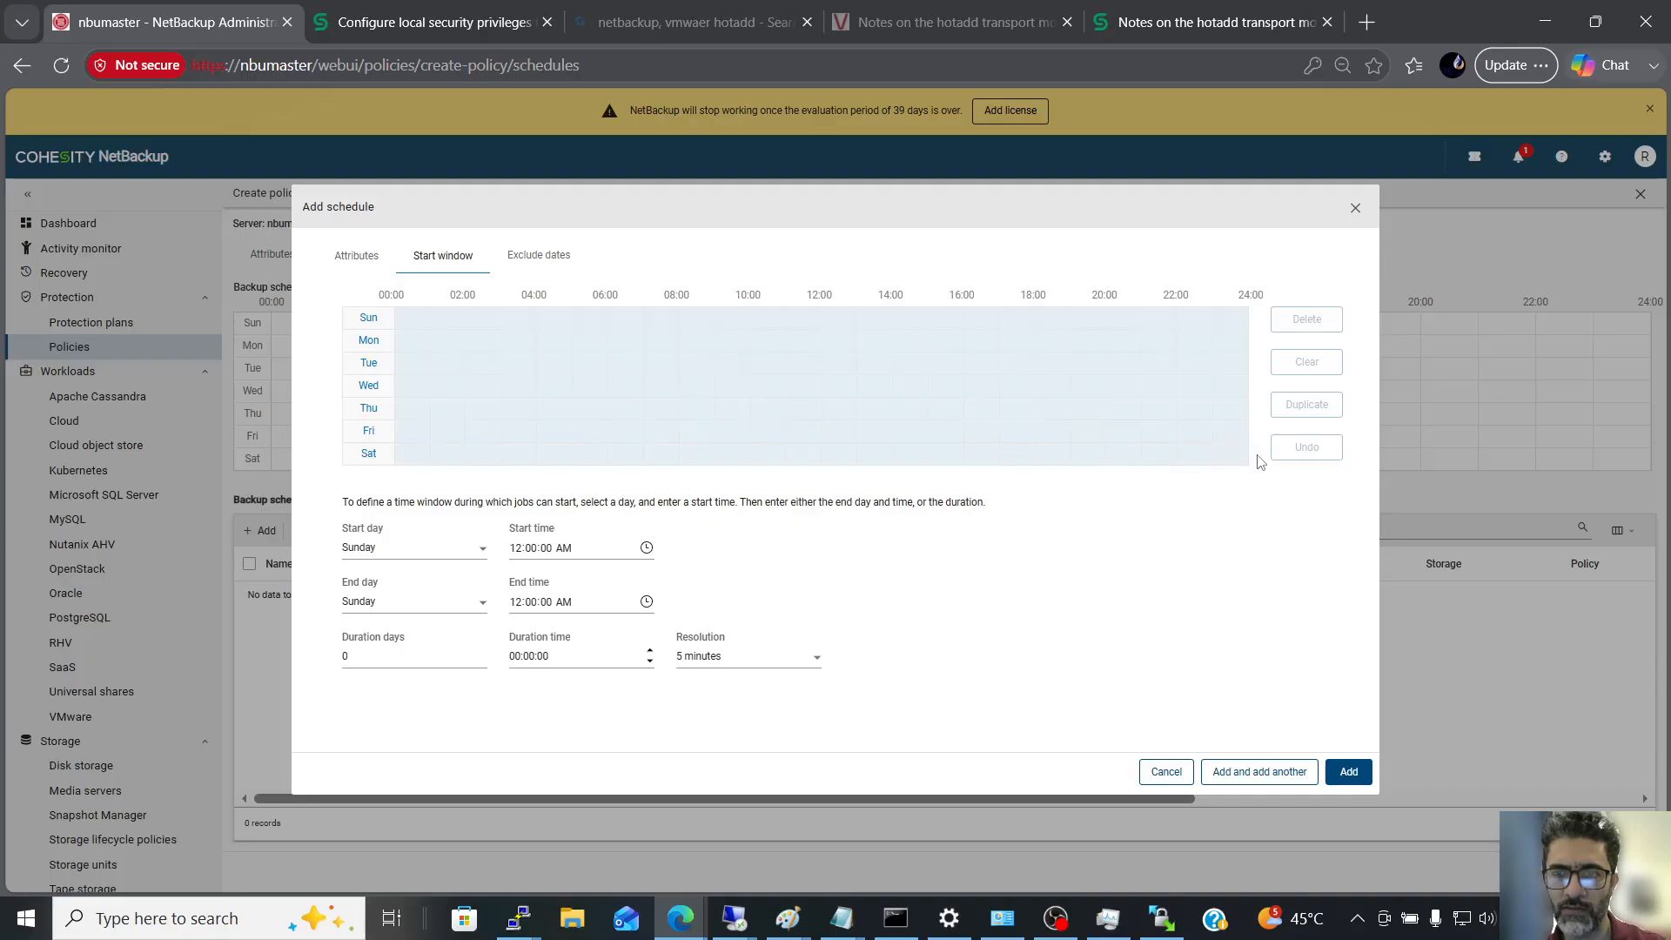
pyautogui.click(356, 255)
pyautogui.click(442, 257)
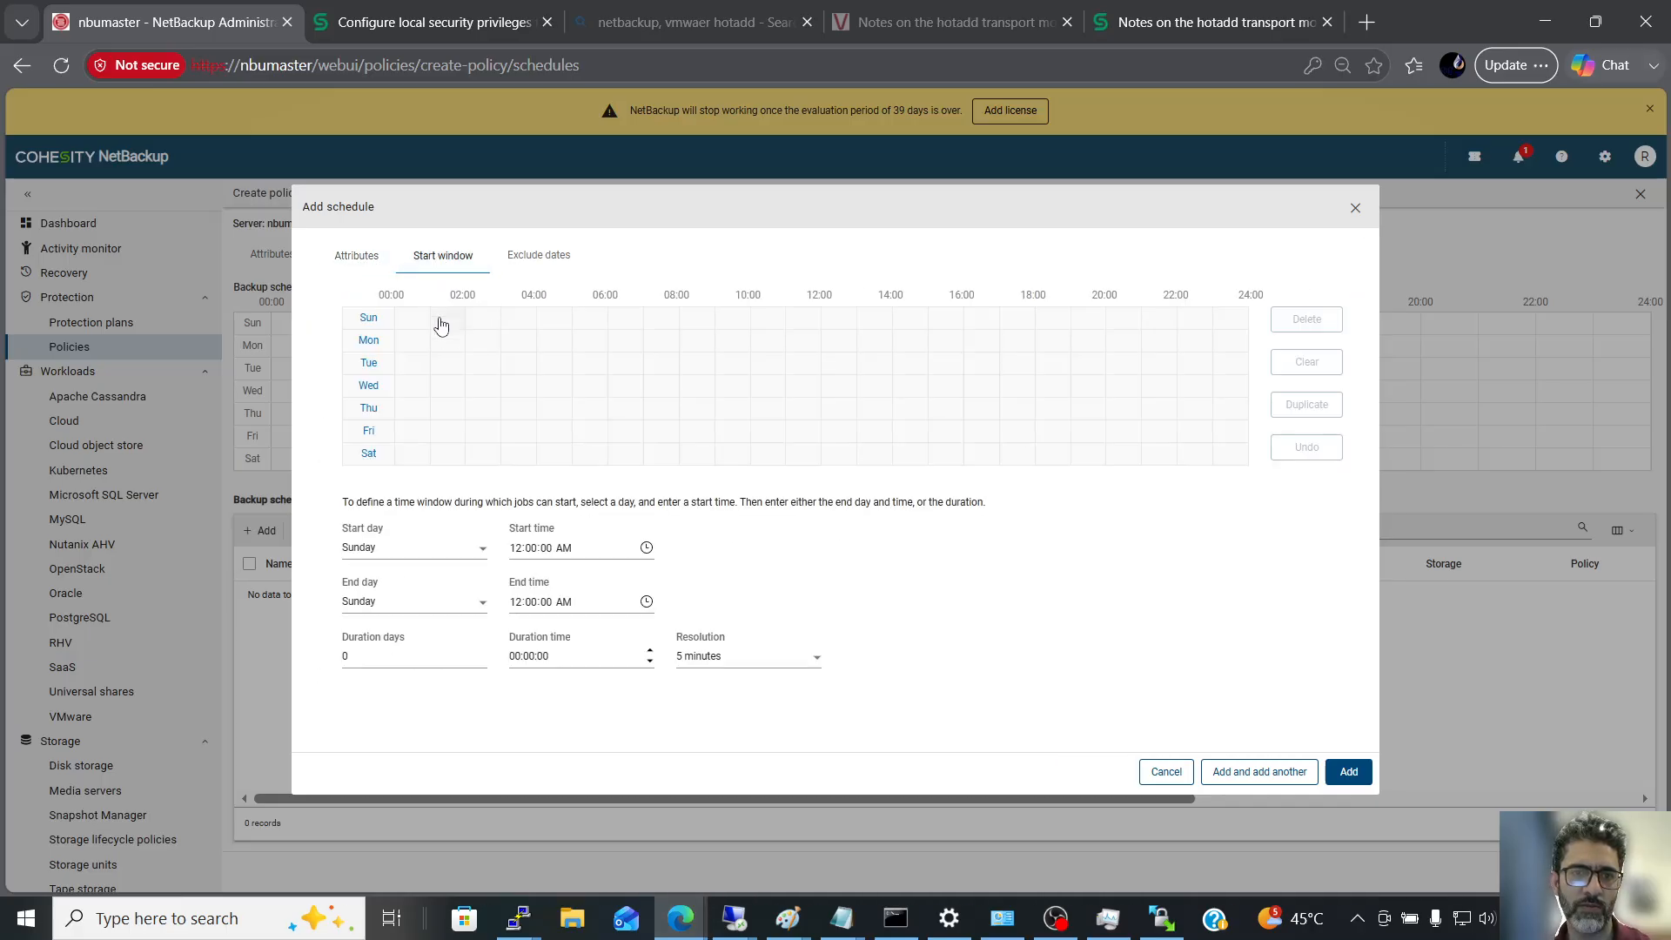
pyautogui.moveTo(906, 362); pyautogui.dragTo(1244, 463)
# - Set the start window's duration time to 23:59:59 and add the TL_Backup schedule, continuing with another new schedule
pyautogui.click(552, 655)
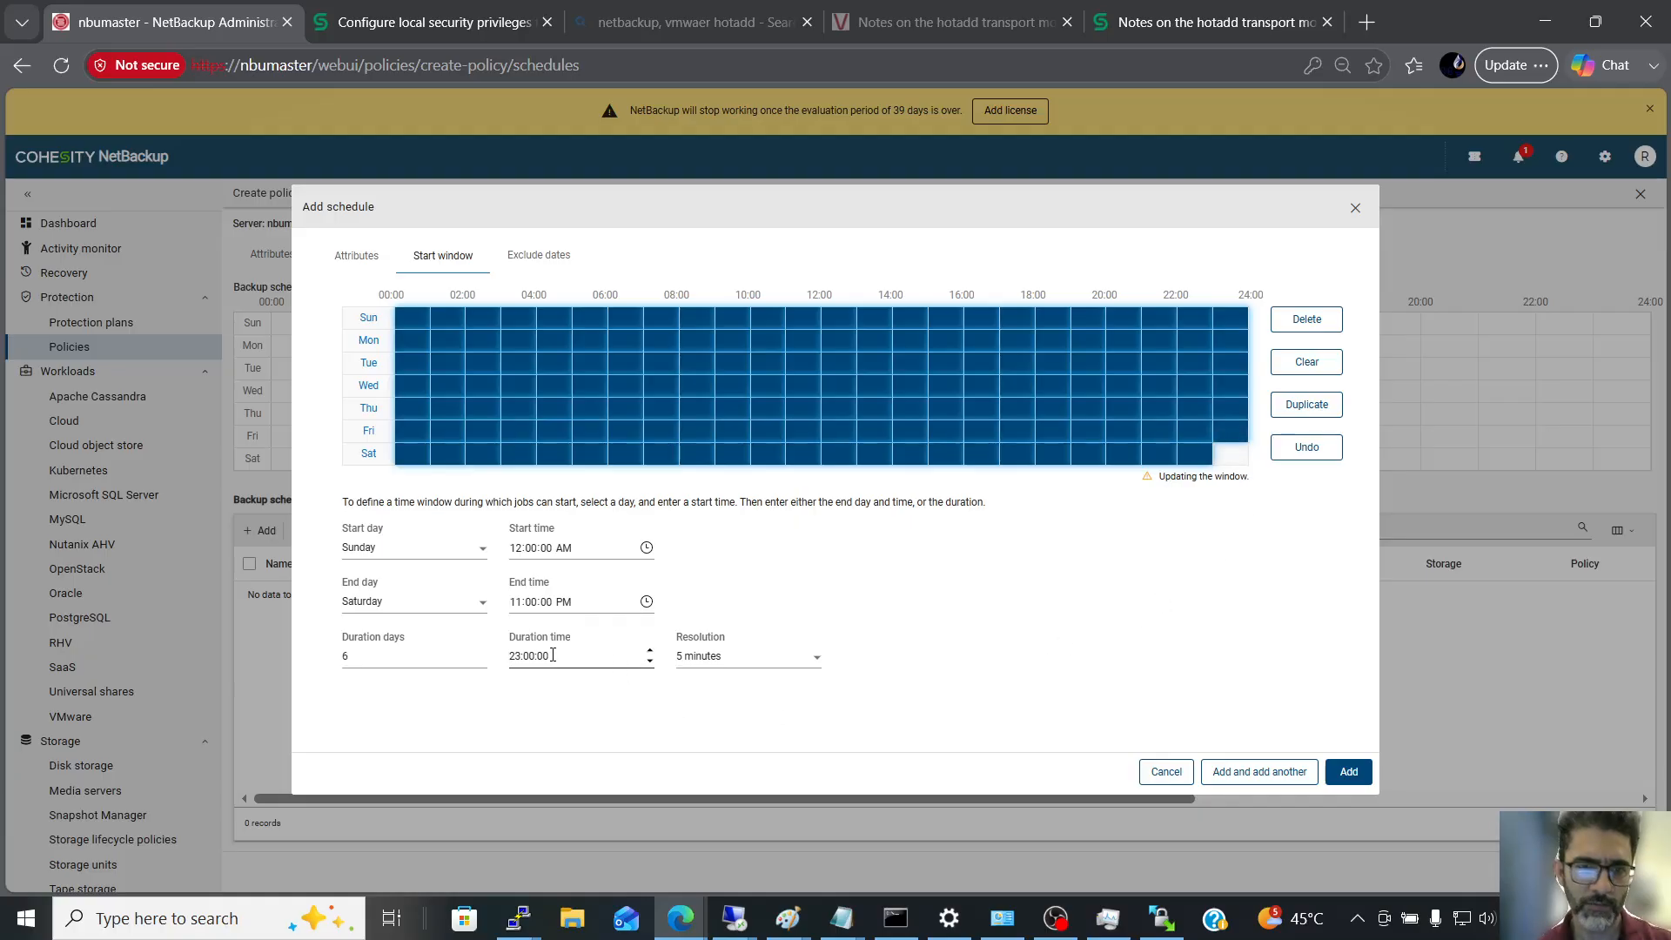
pyautogui.click(534, 657)
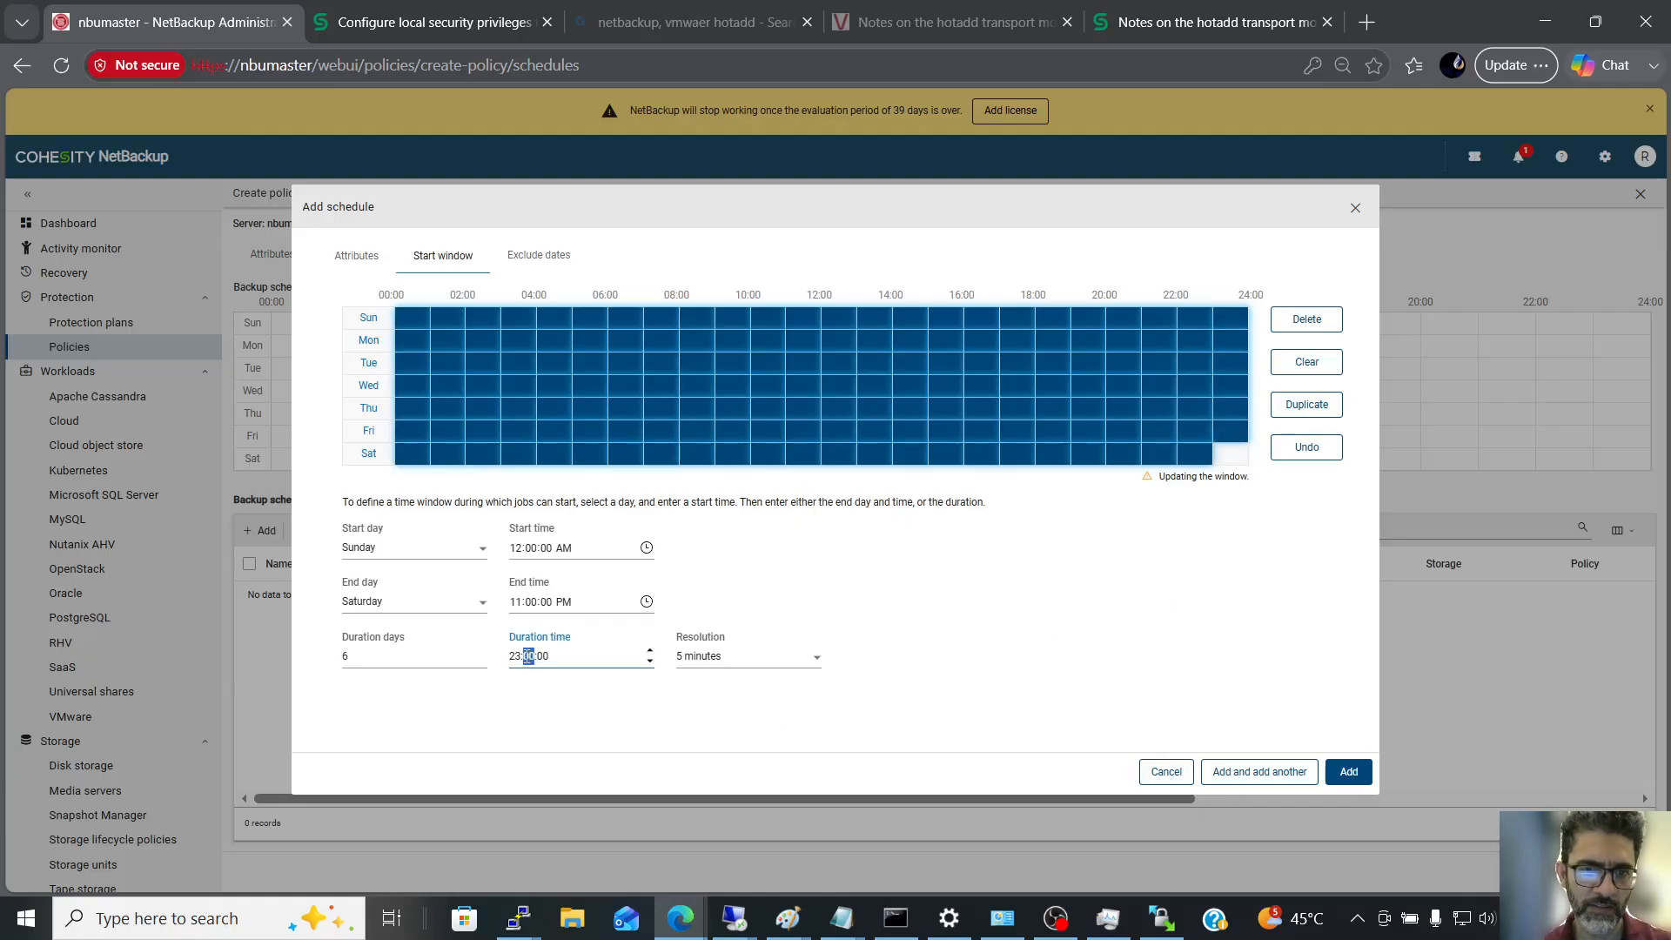
pyautogui.write('59')
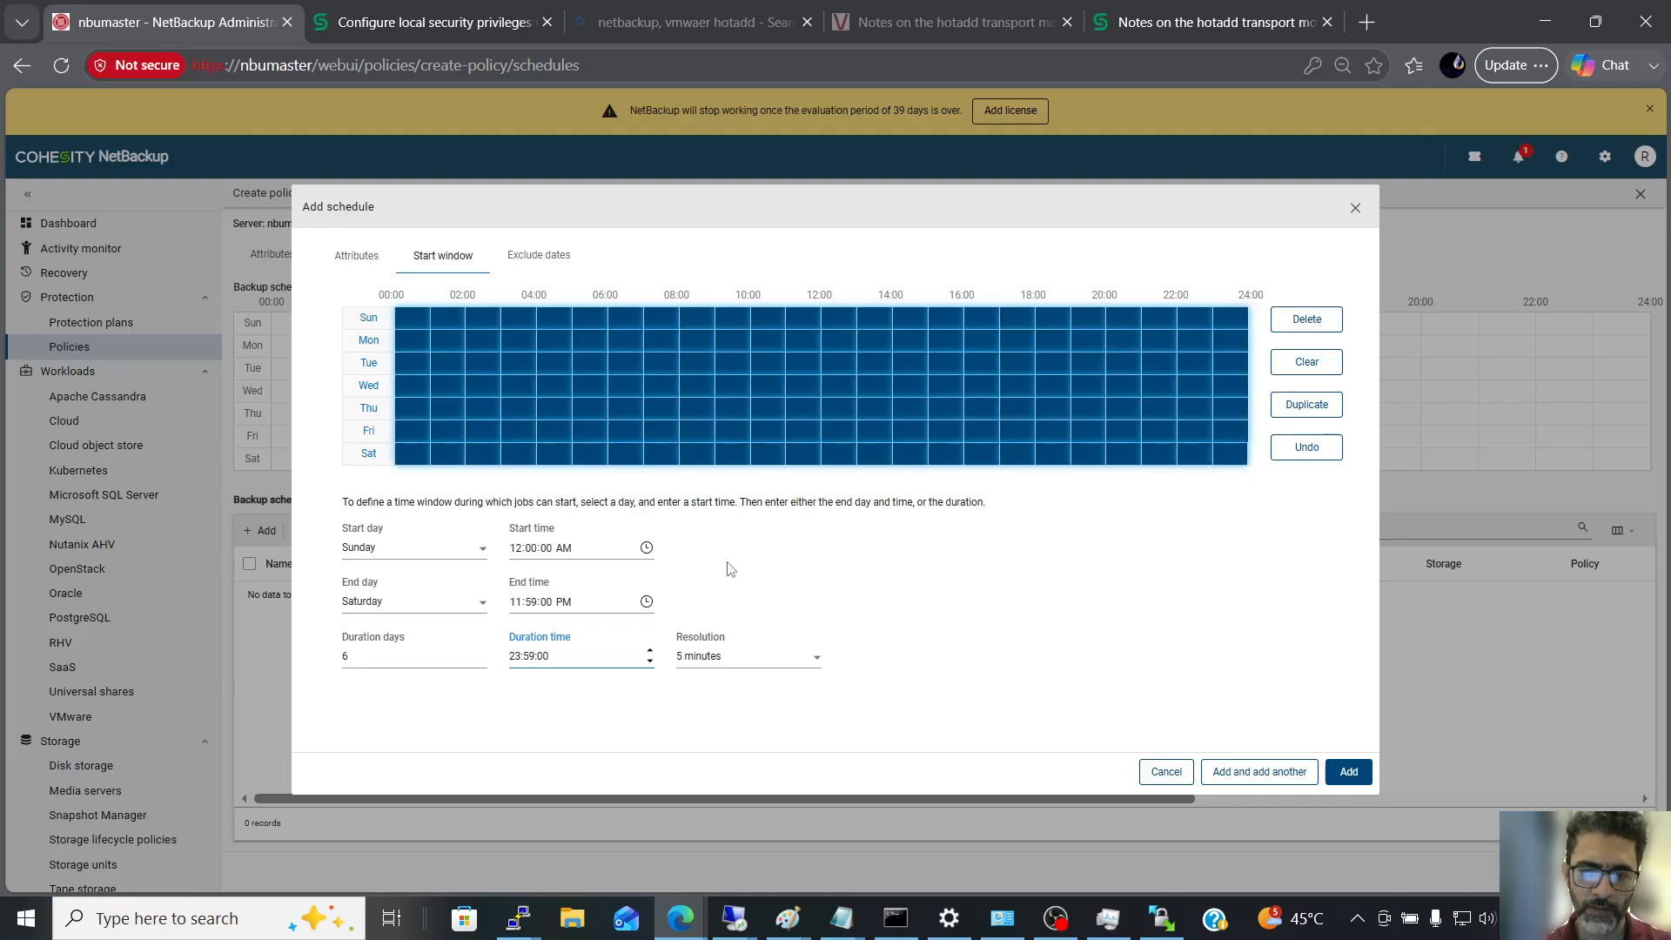
pyautogui.press('BackSpace')
pyautogui.press('BackSpace')
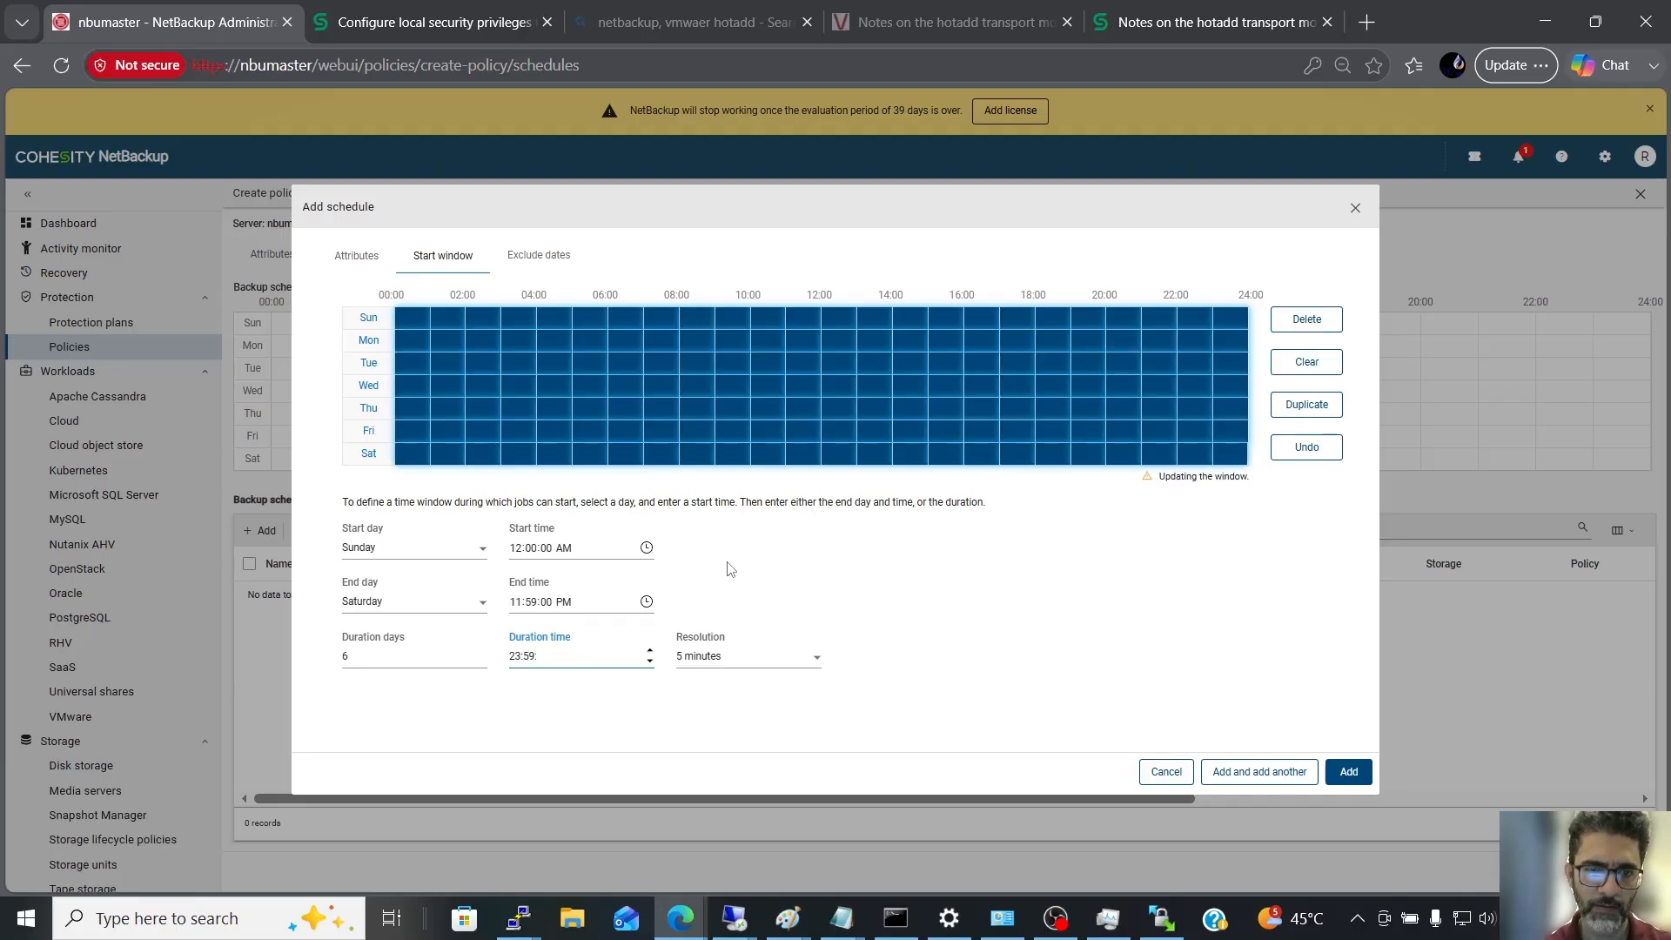
pyautogui.write('59')
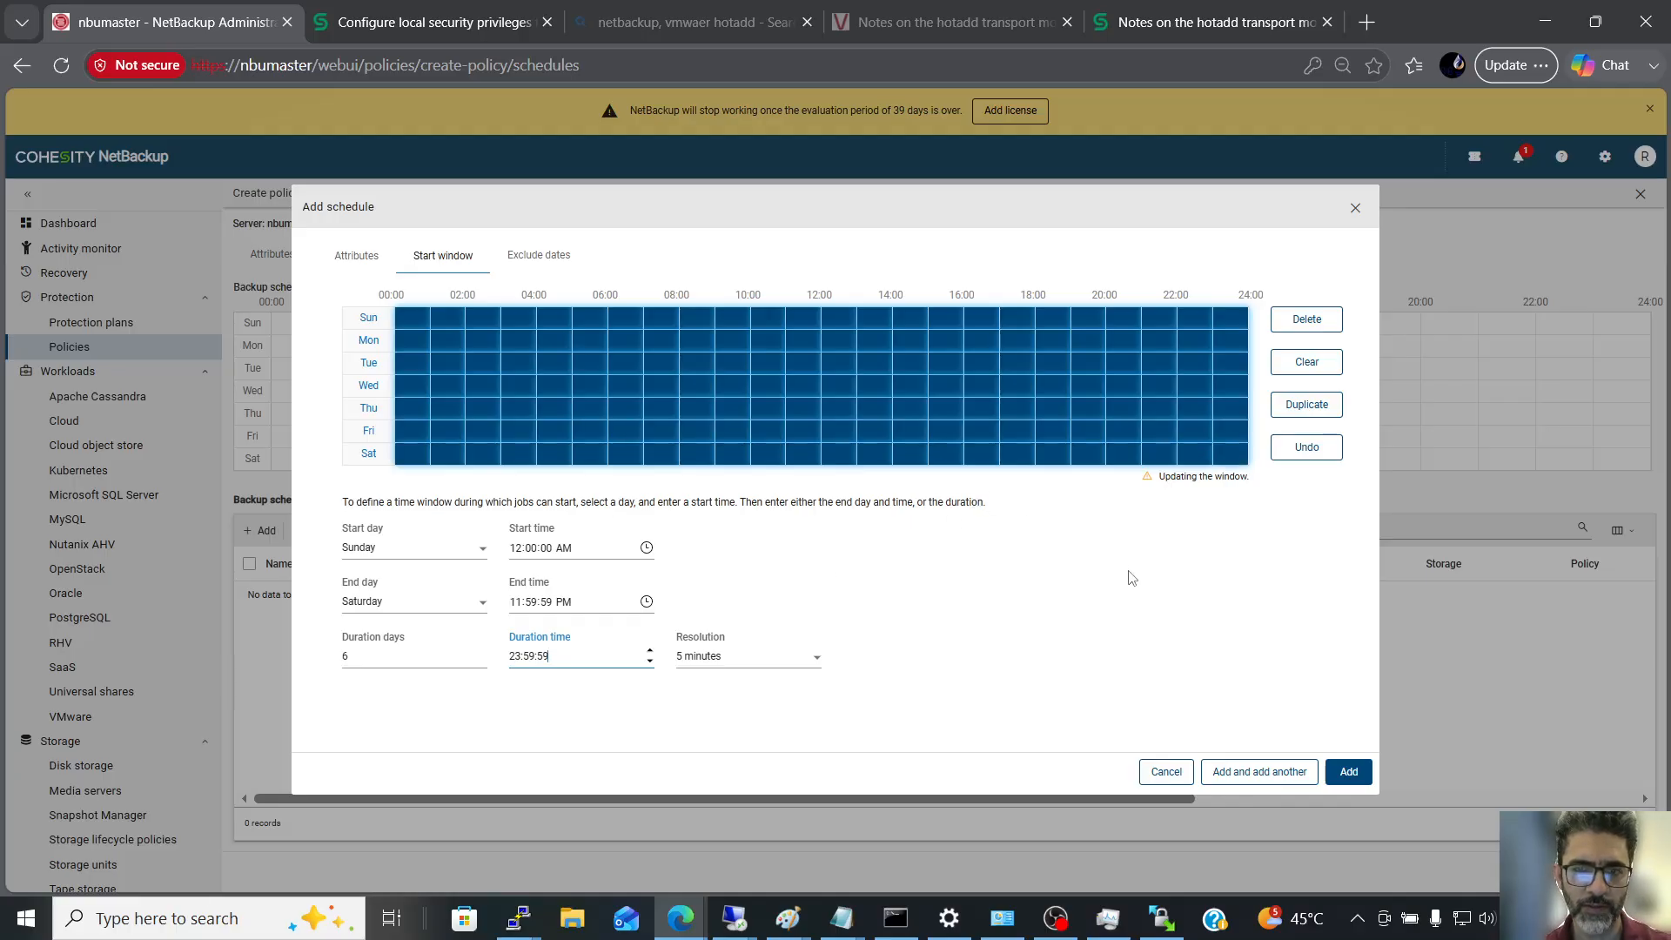
pyautogui.click(1240, 773)
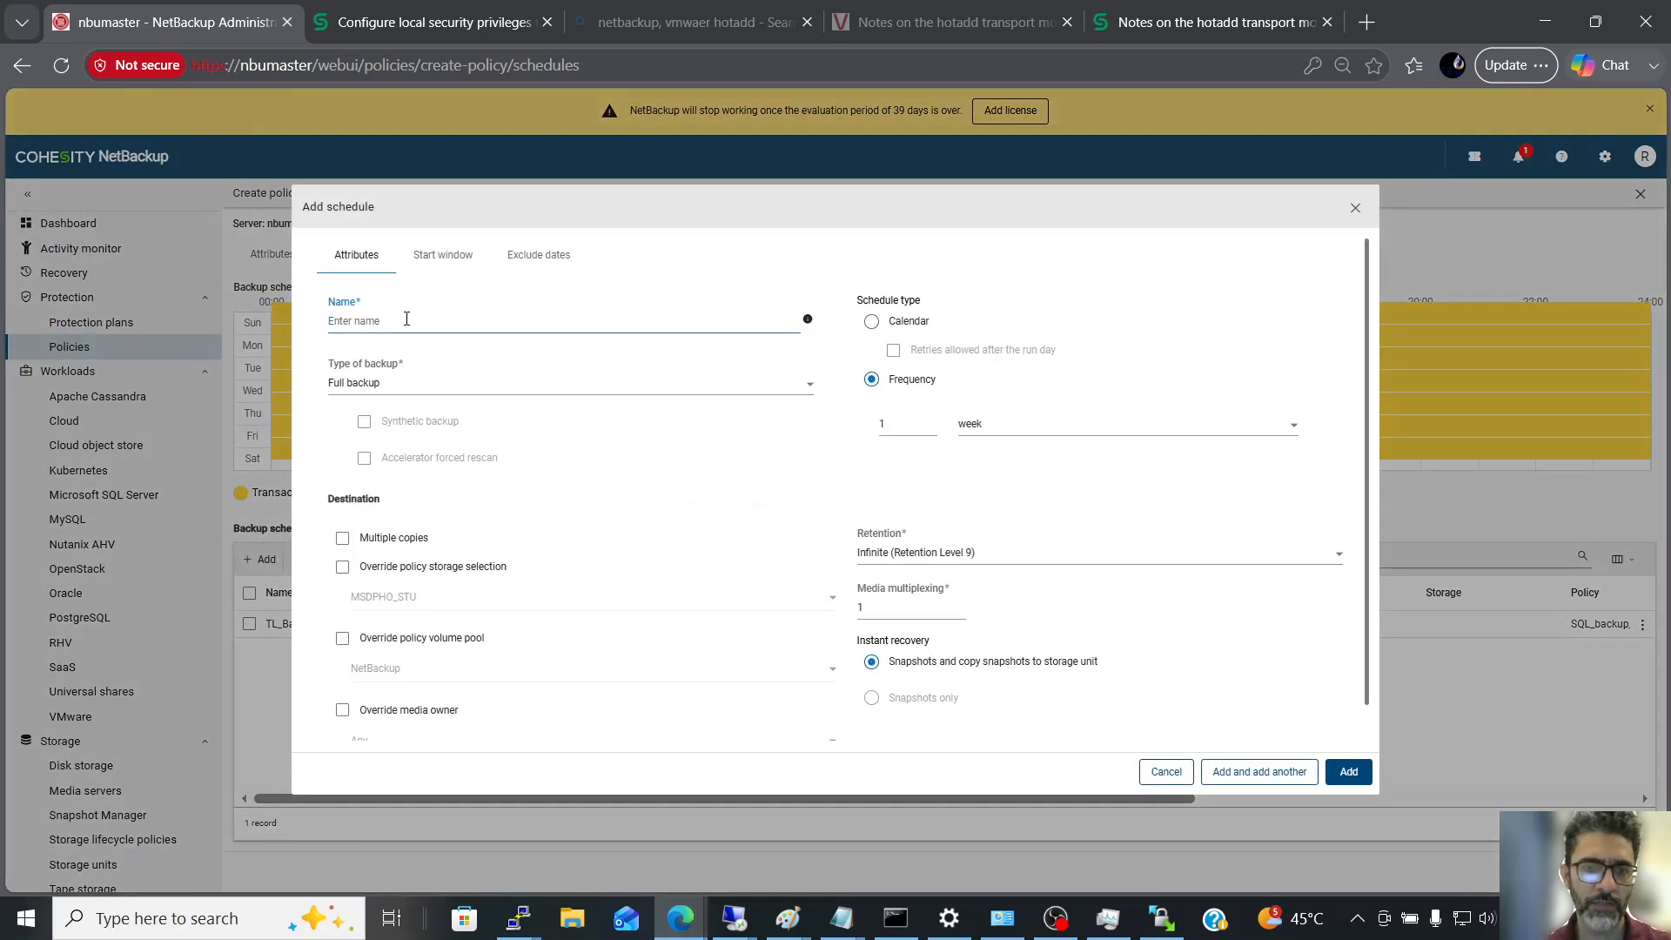
# - Name the new schedule Incremental and set its backup type to Differential incremental backup
pyautogui.write('In')
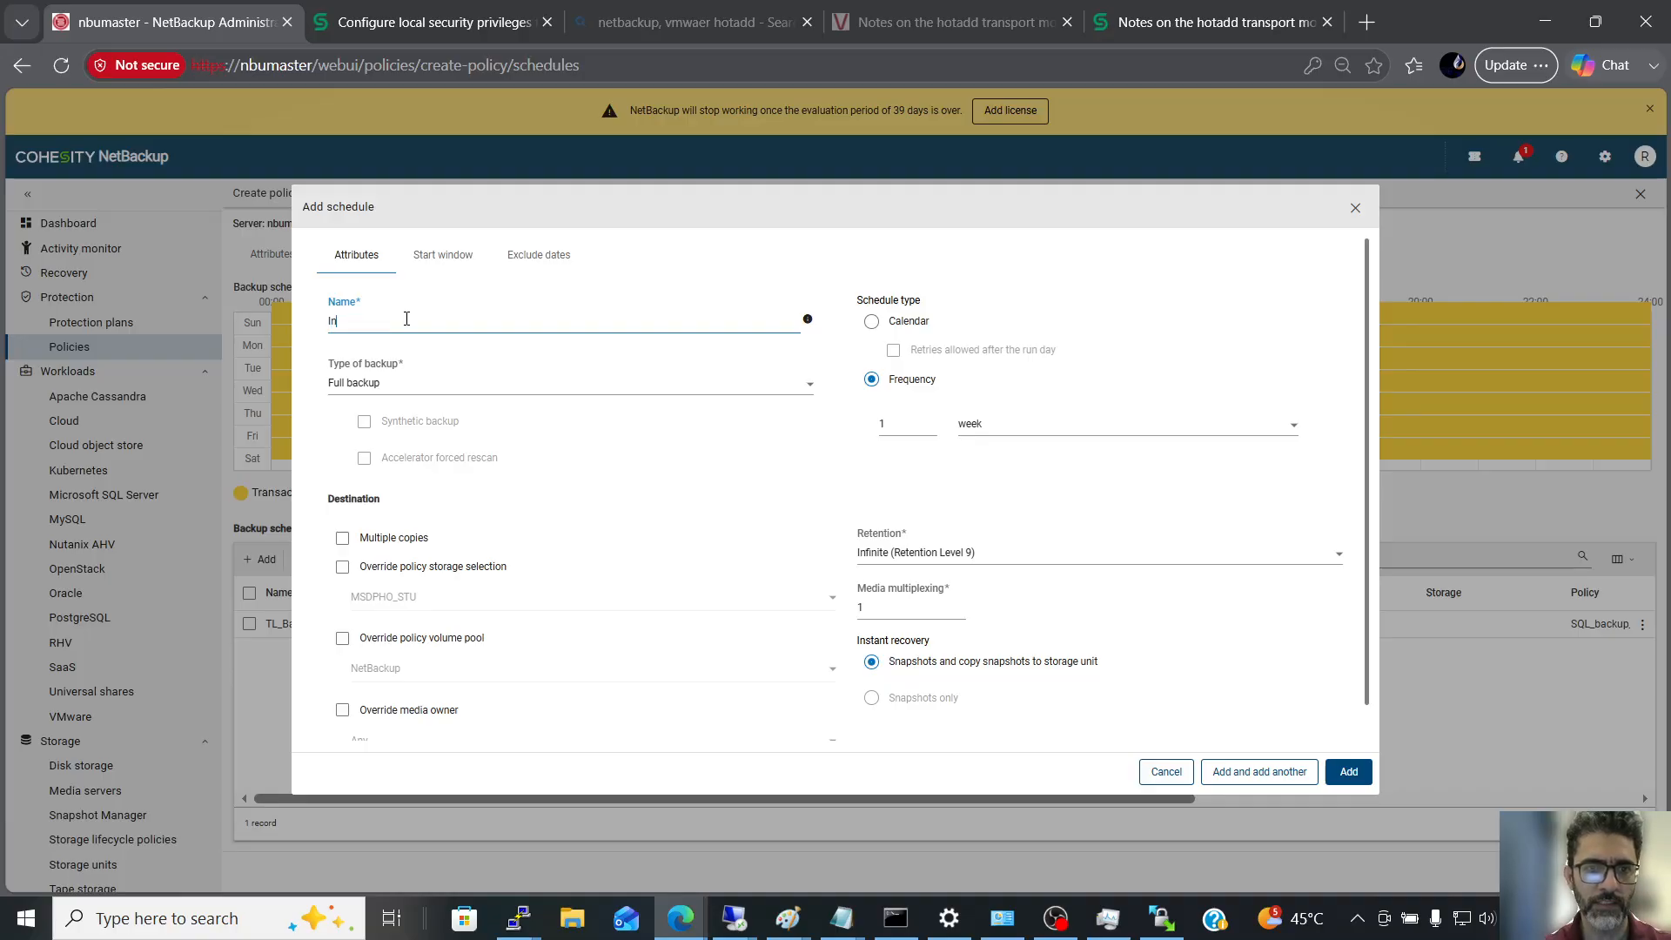
pyautogui.write('cremental')
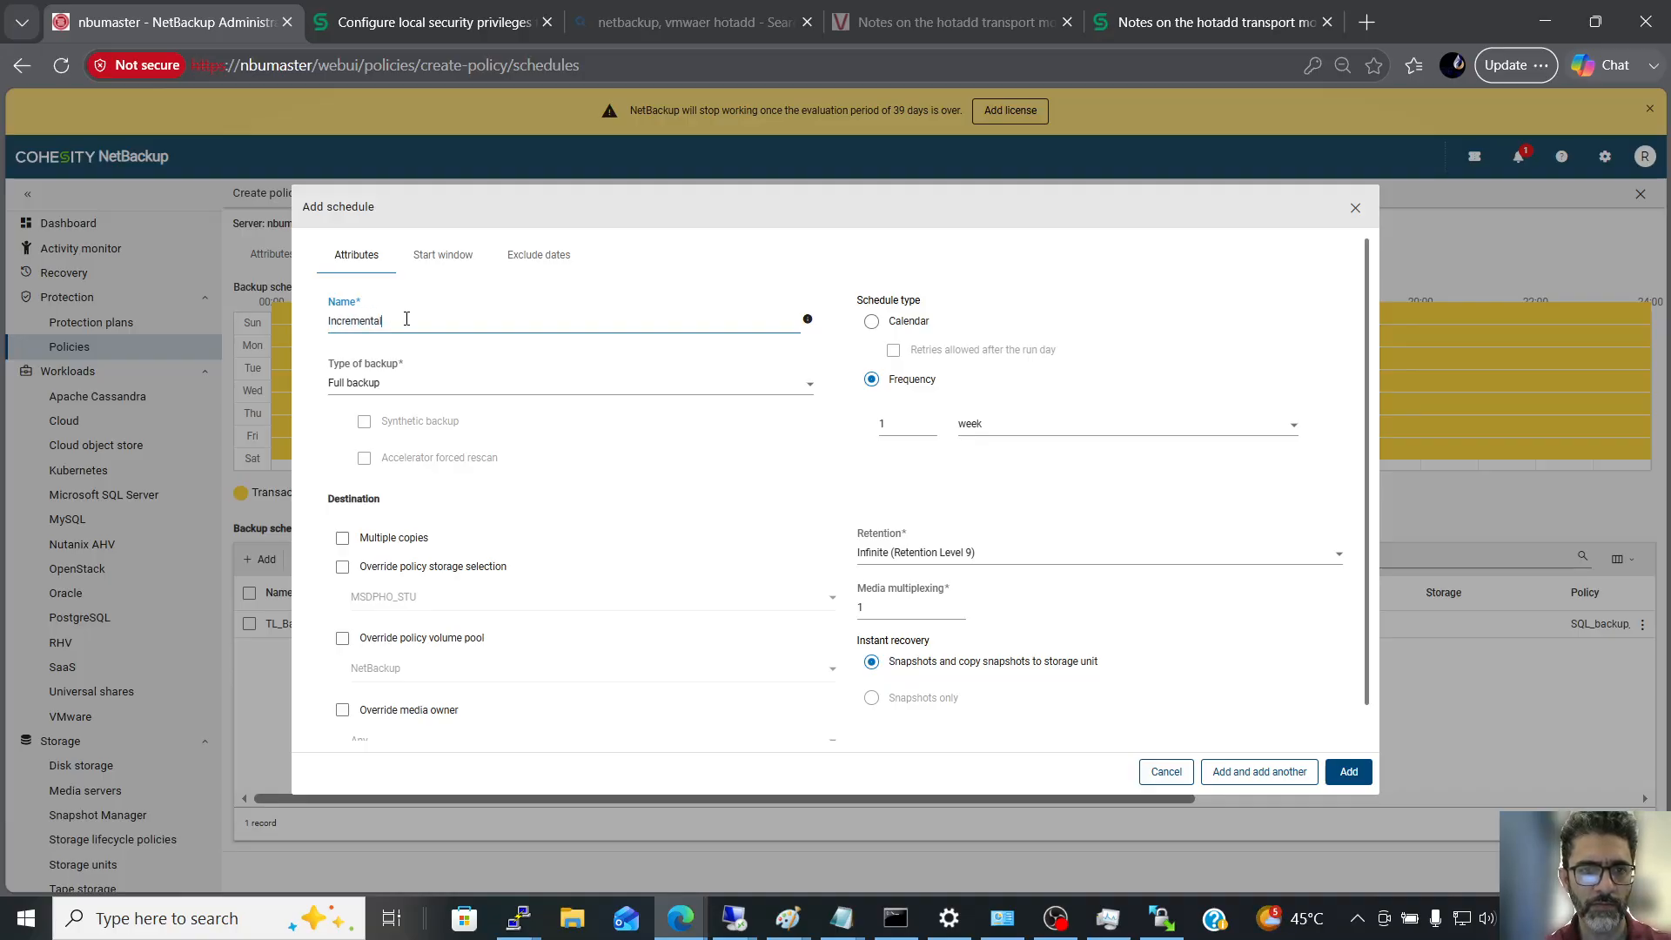
pyautogui.click(532, 386)
pyautogui.click(432, 460)
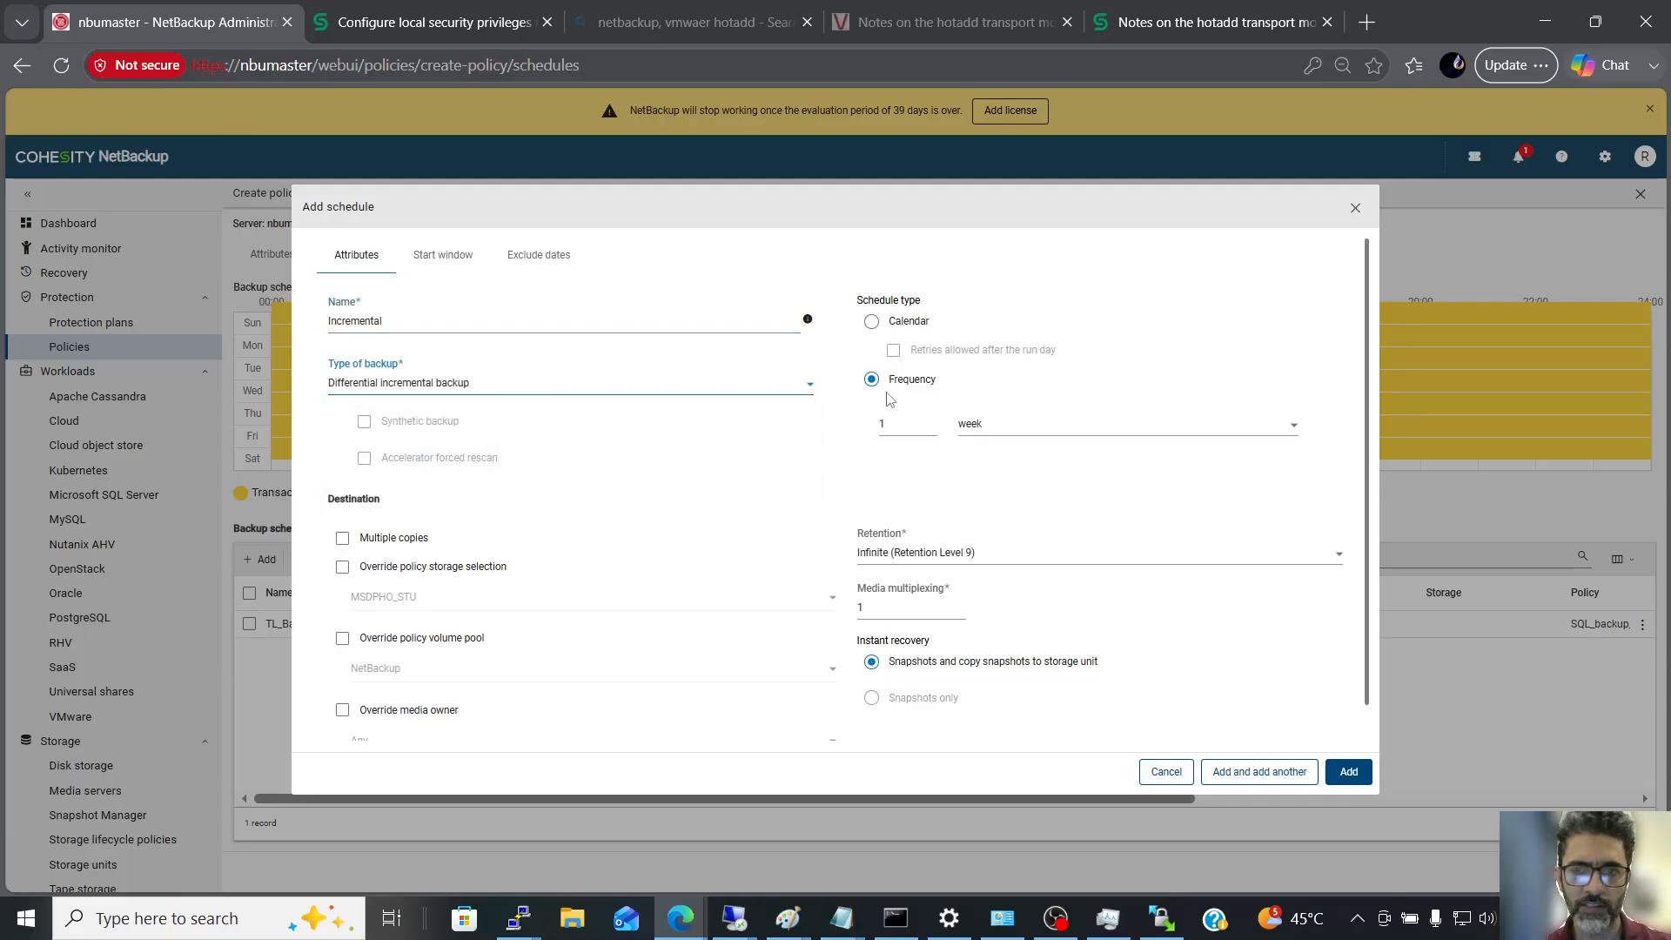
# - Set the Incremental schedule's frequency to every 1 day and its retention to 3 days (Retention Level 10)
pyautogui.click(997, 426)
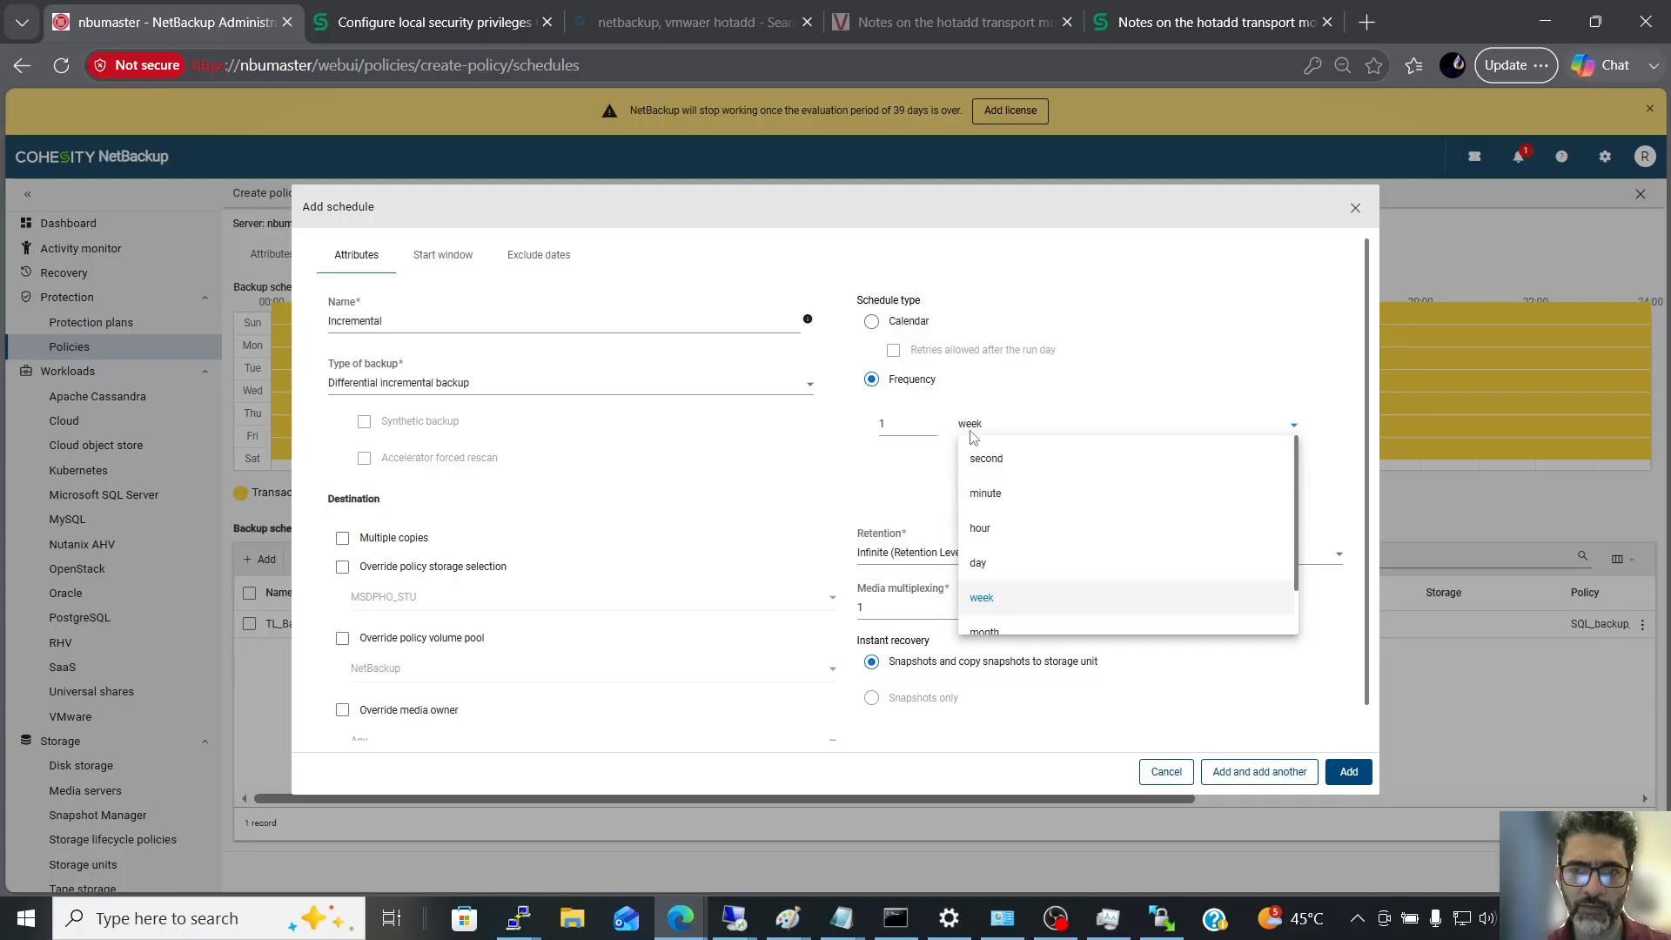
pyautogui.click(1001, 568)
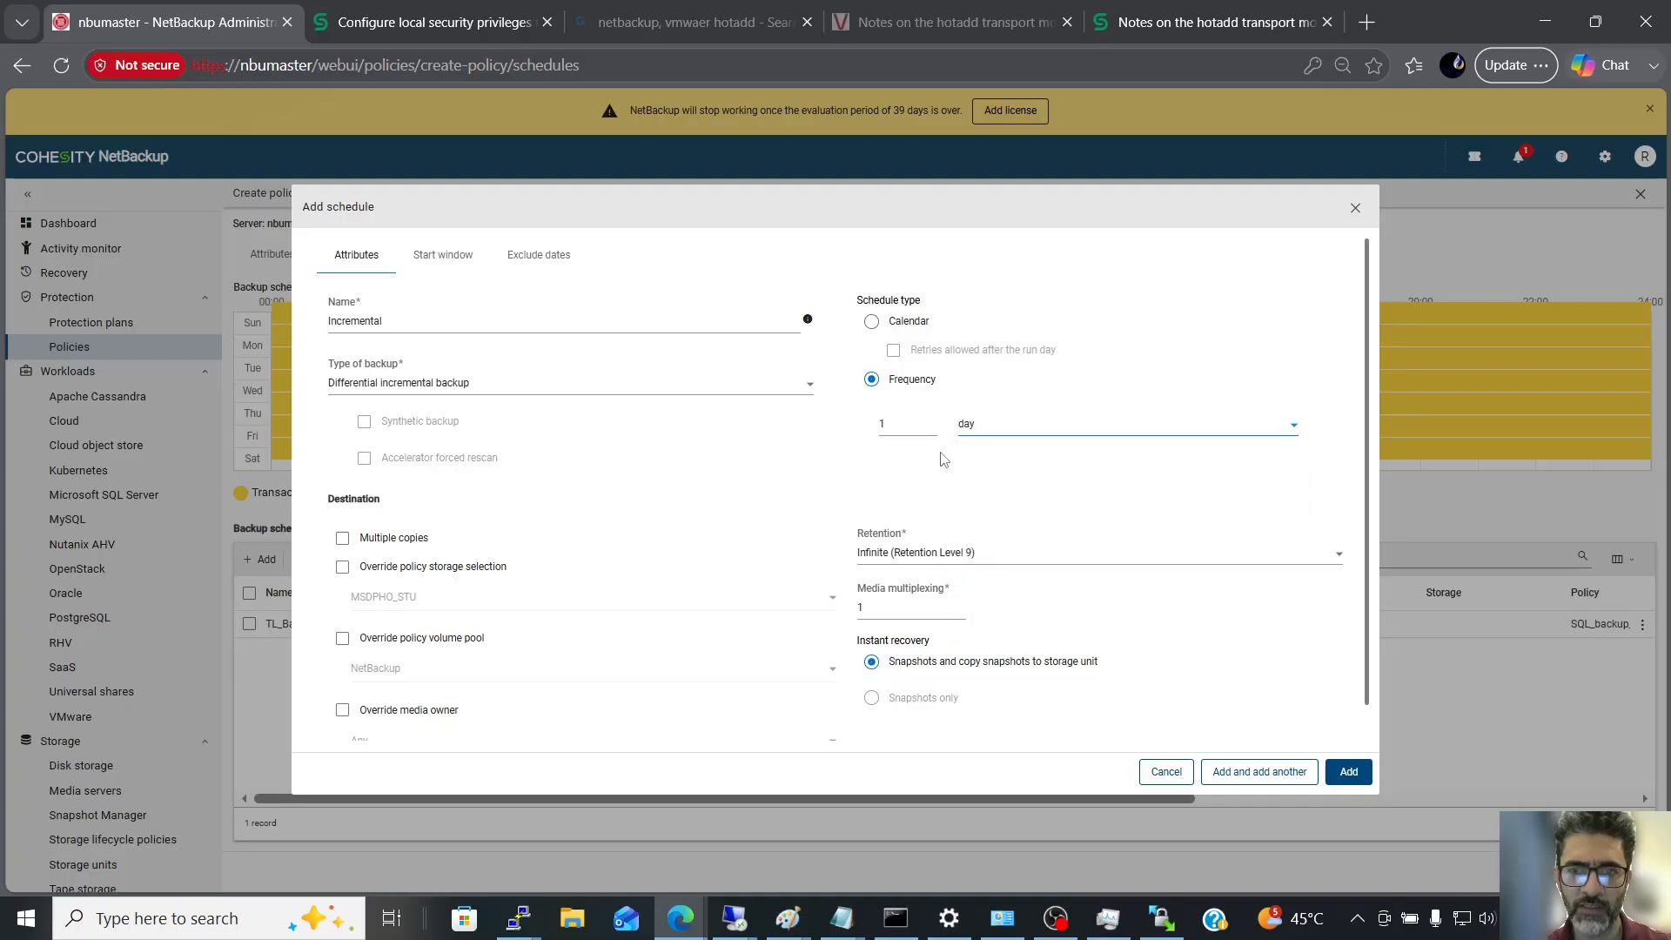
pyautogui.click(966, 553)
pyautogui.scroll(2, 961, 629)
pyautogui.scroll(2, 961, 629)
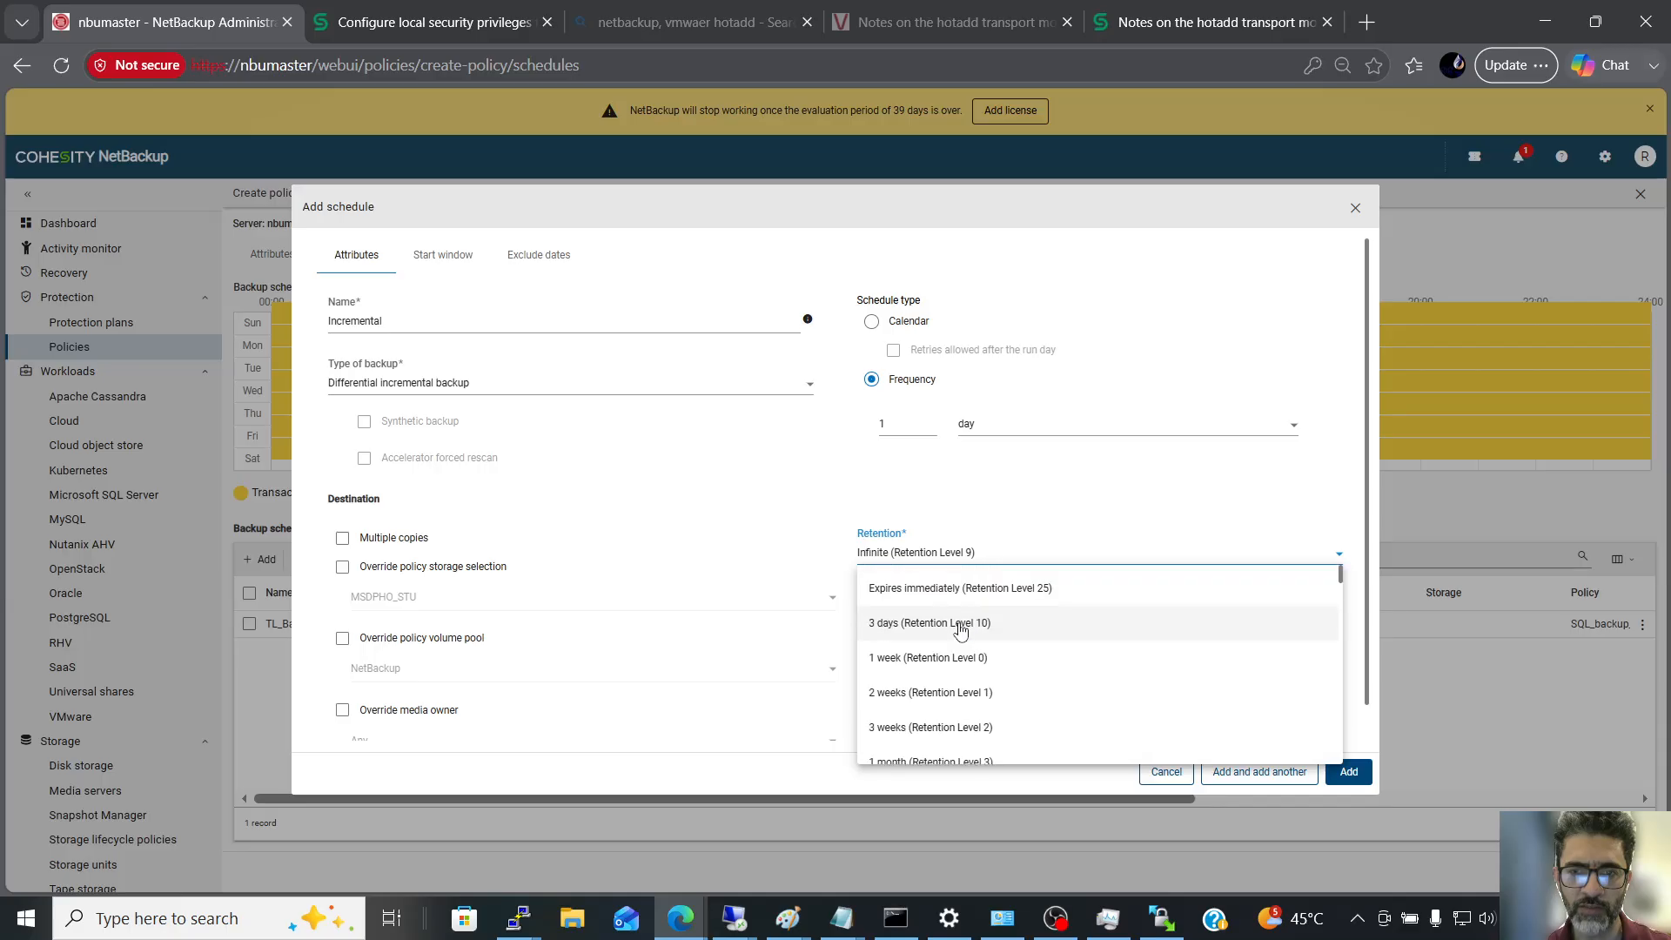
pyautogui.click(961, 625)
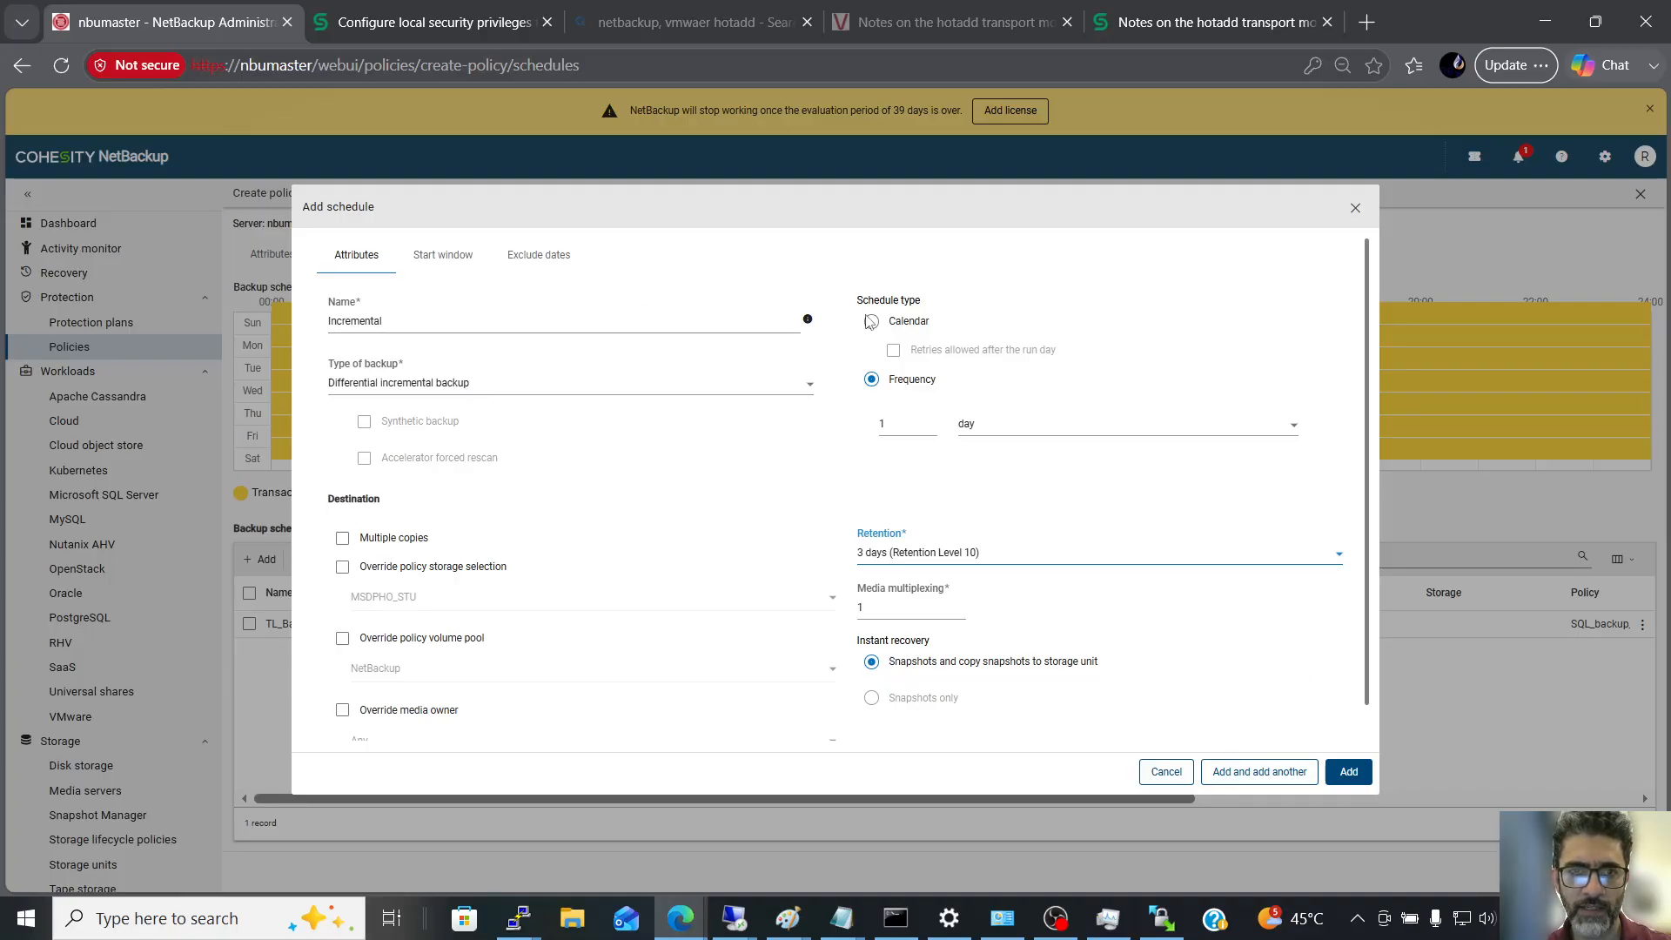
# - Give Incremental a 12:00:00 AM to 03:59:59 AM start window on every day except Friday, and add it, continuing with another schedule
pyautogui.click(447, 259)
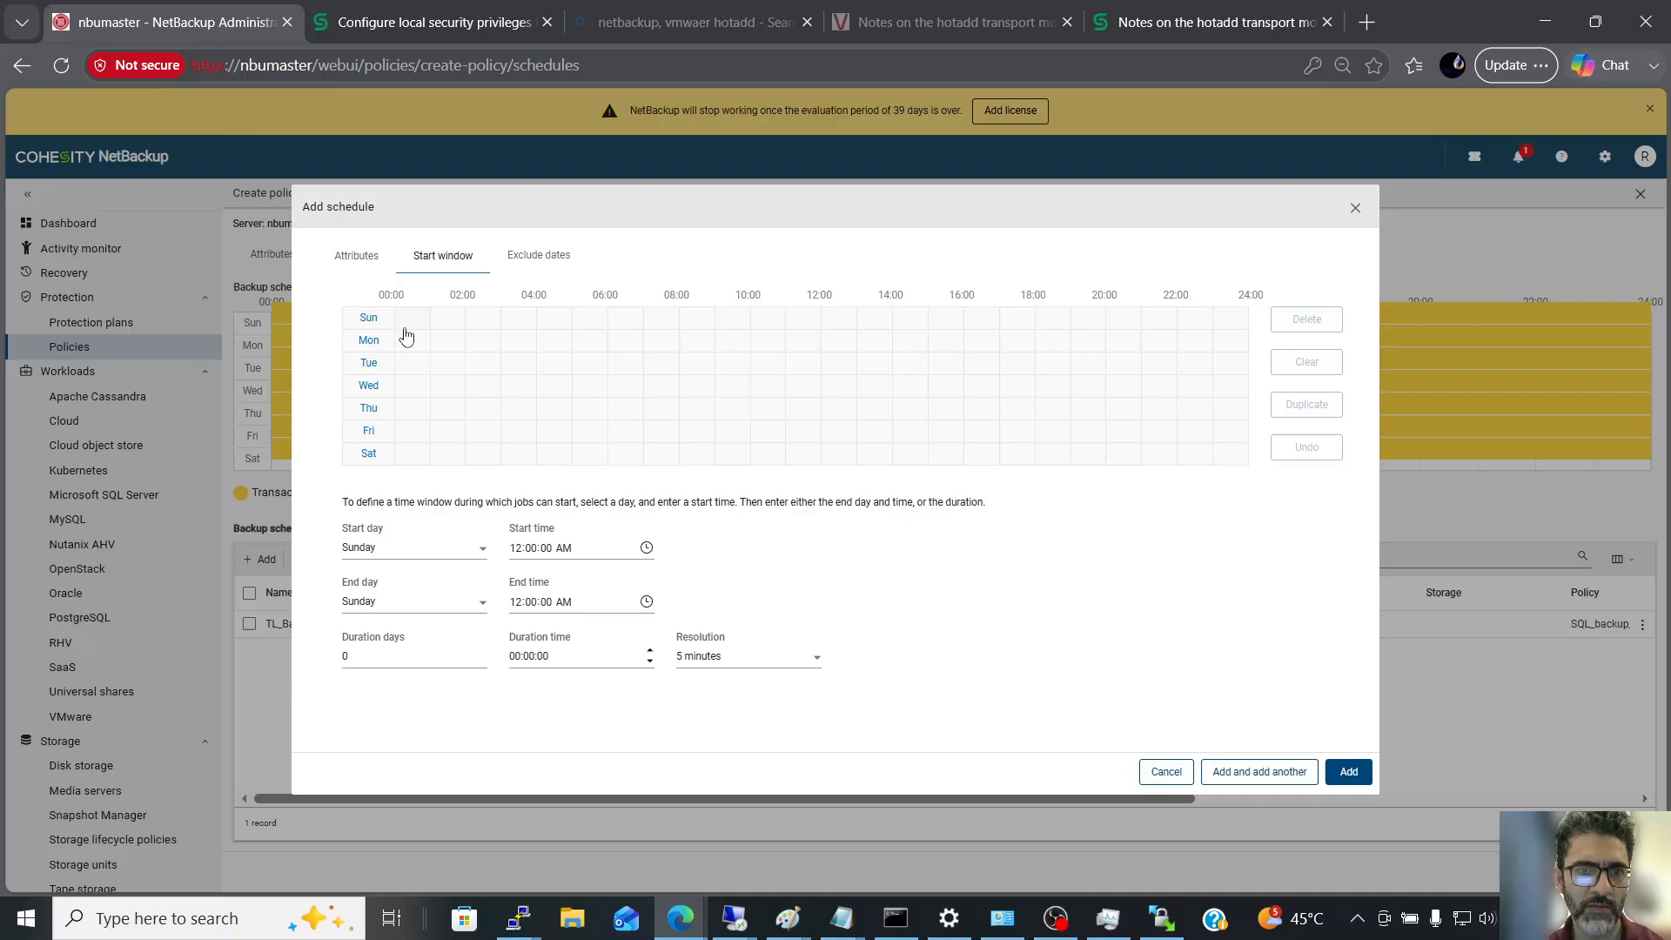
pyautogui.moveTo(403, 328); pyautogui.dragTo(532, 328)
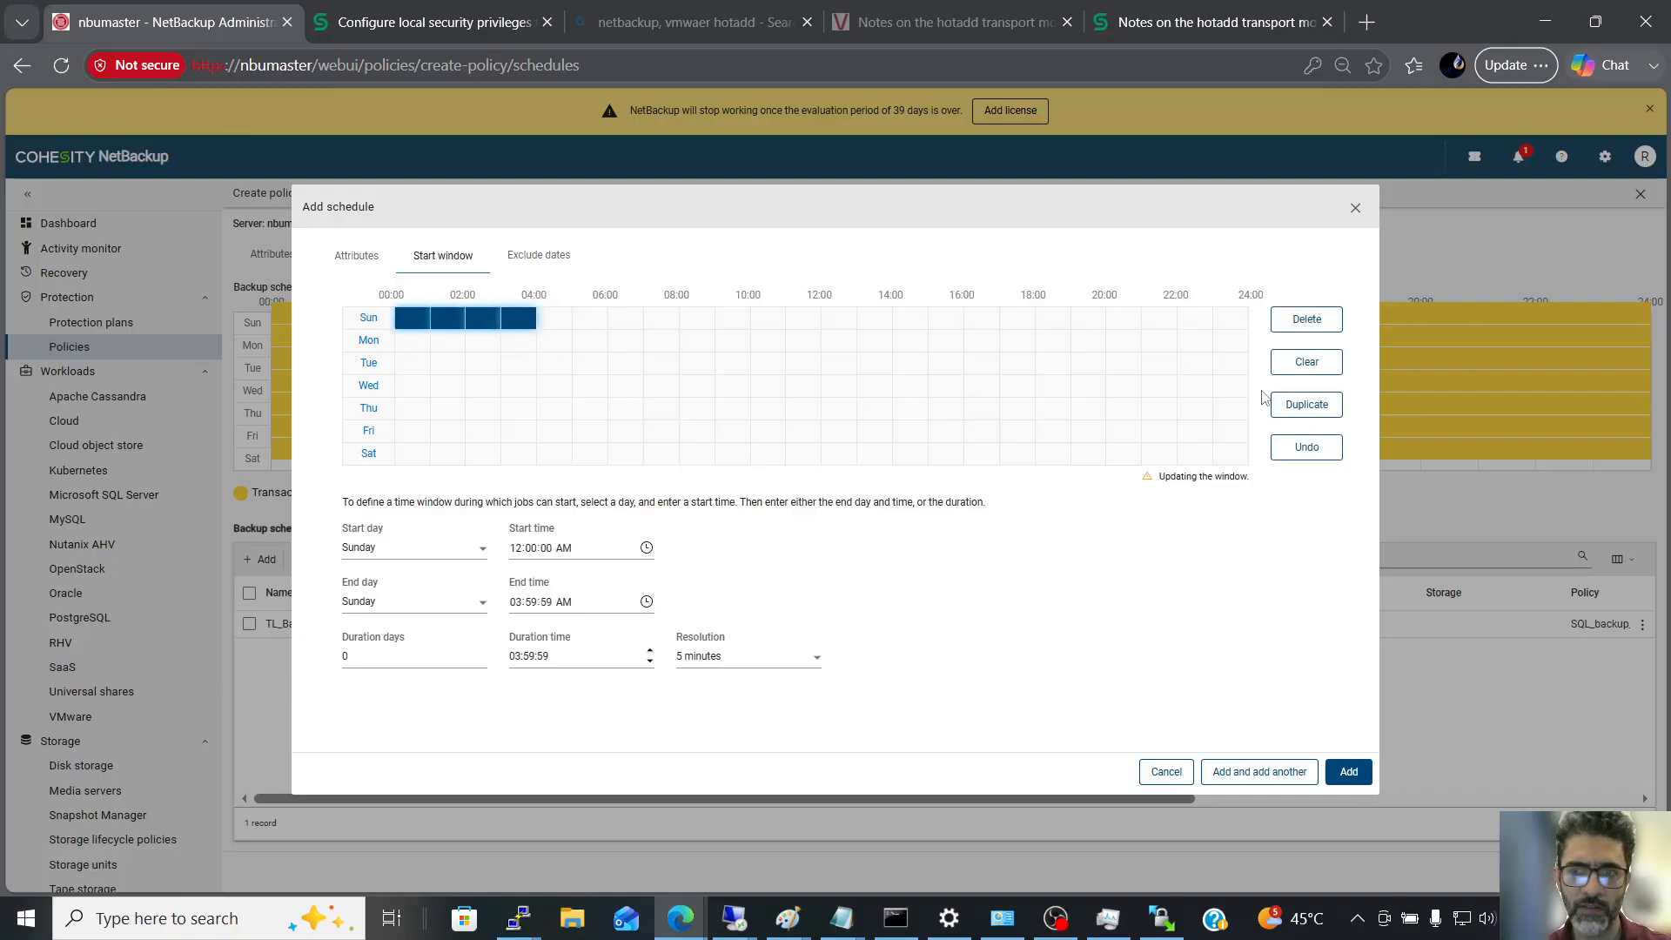
pyautogui.click(1307, 404)
pyautogui.click(443, 440)
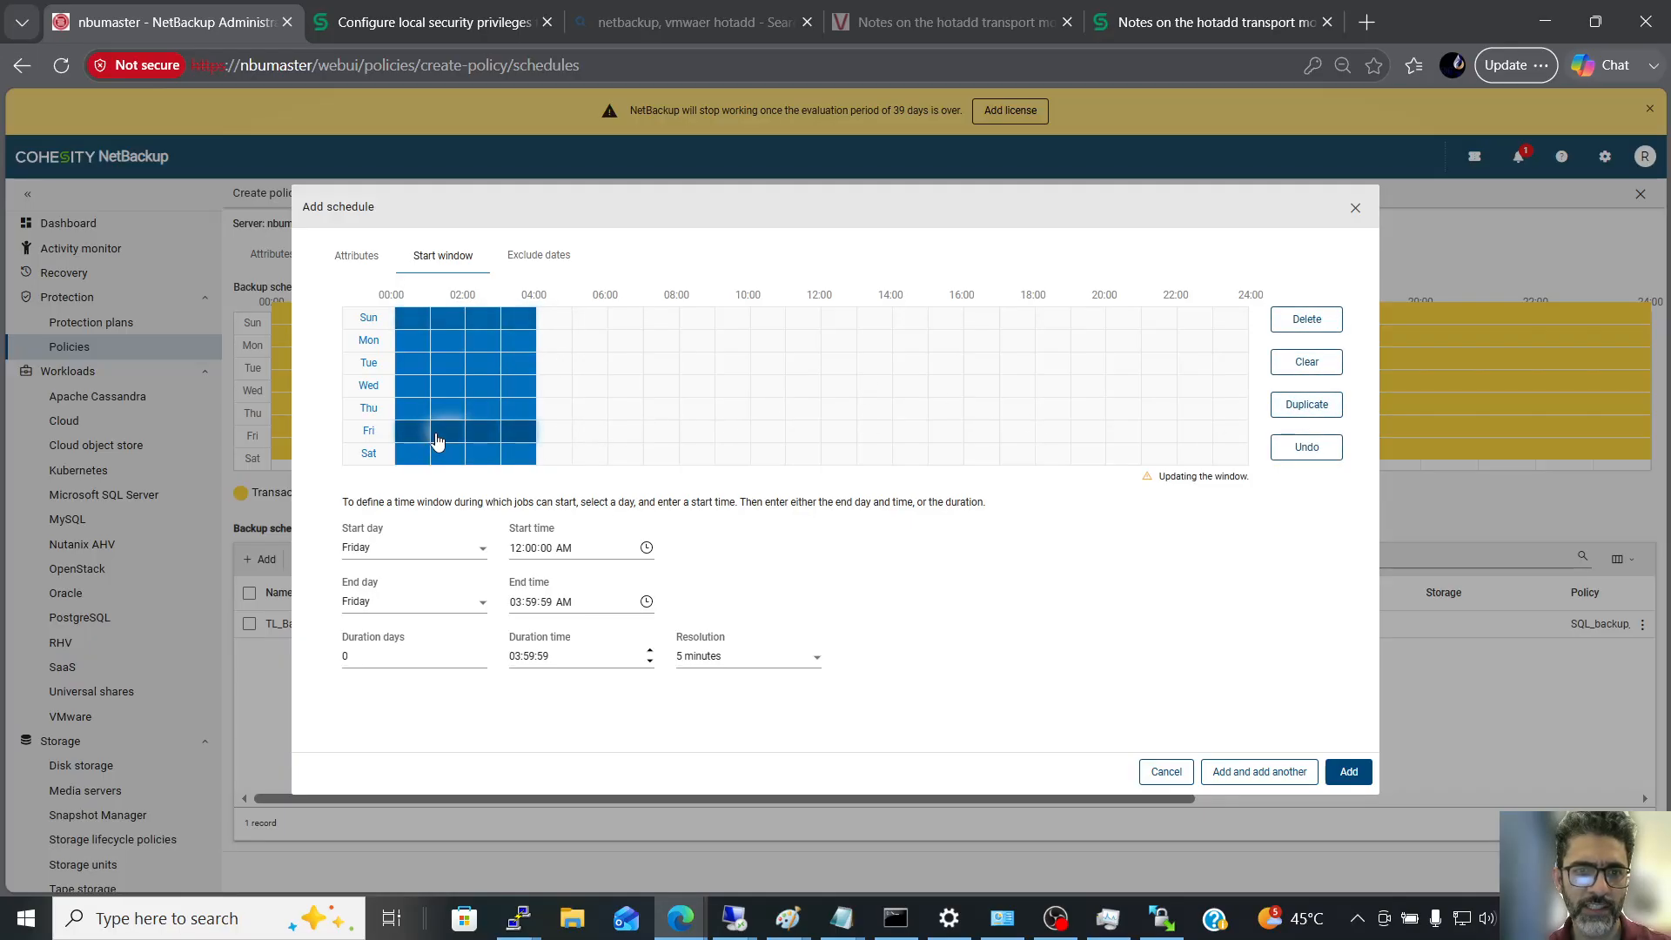
pyautogui.click(1308, 322)
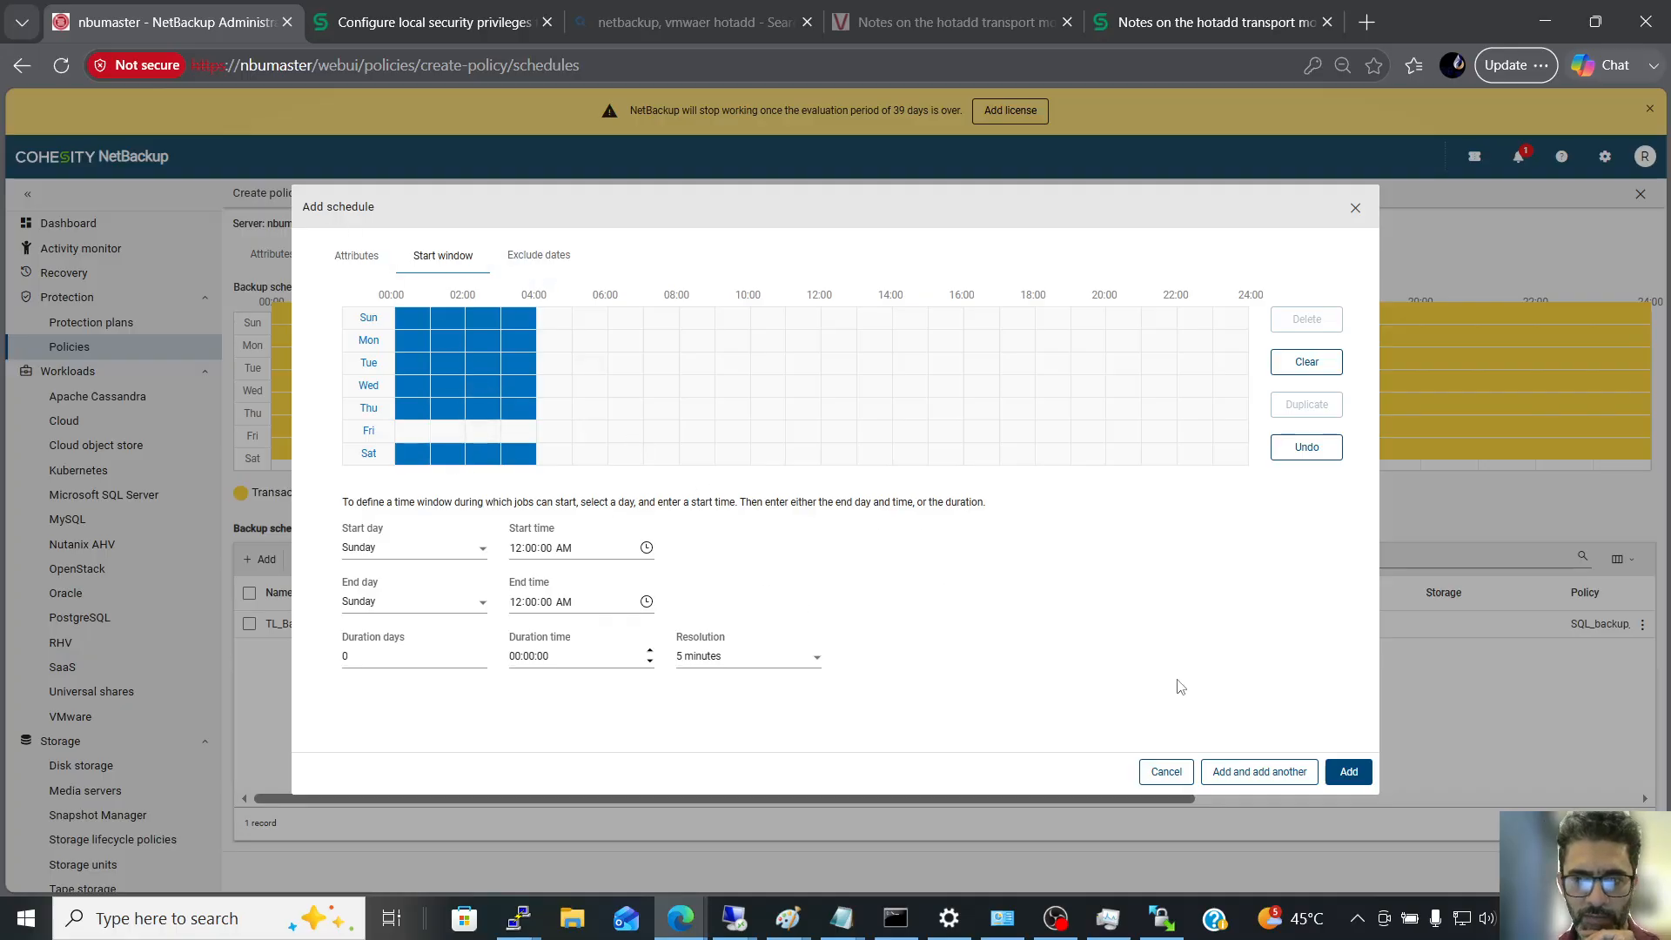
pyautogui.click(1254, 774)
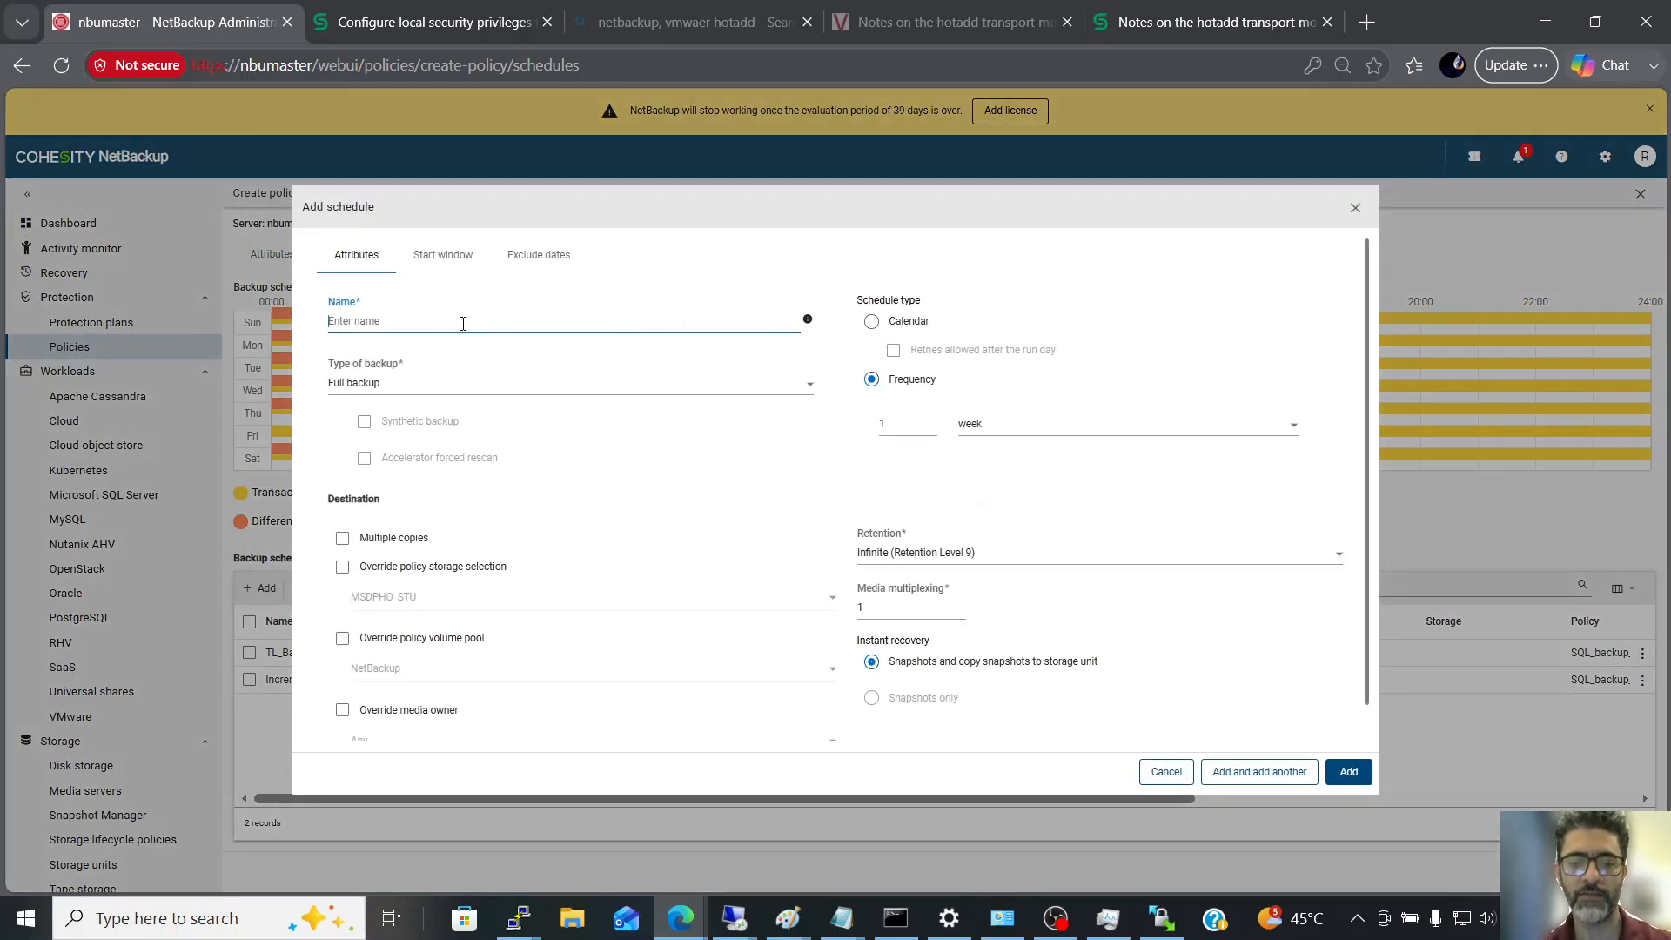
# - Name the new full backup schedule Full and give it a Friday start window from 12:00:00 AM to 03:59:59 AM
pyautogui.write('Full')
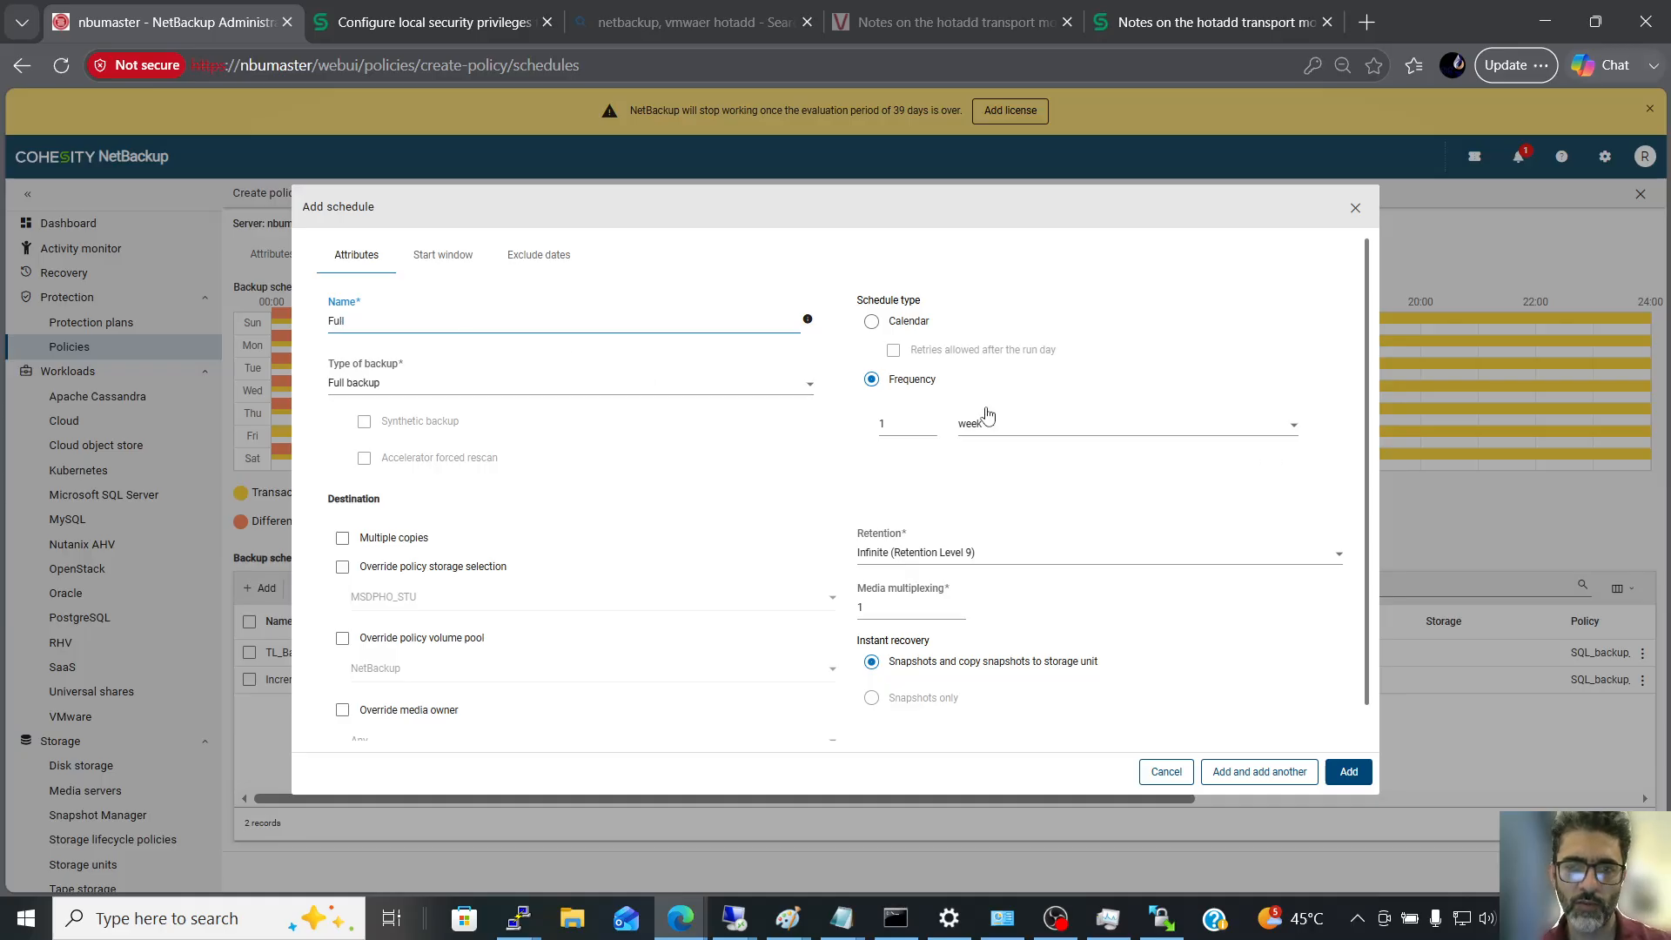
pyautogui.click(457, 254)
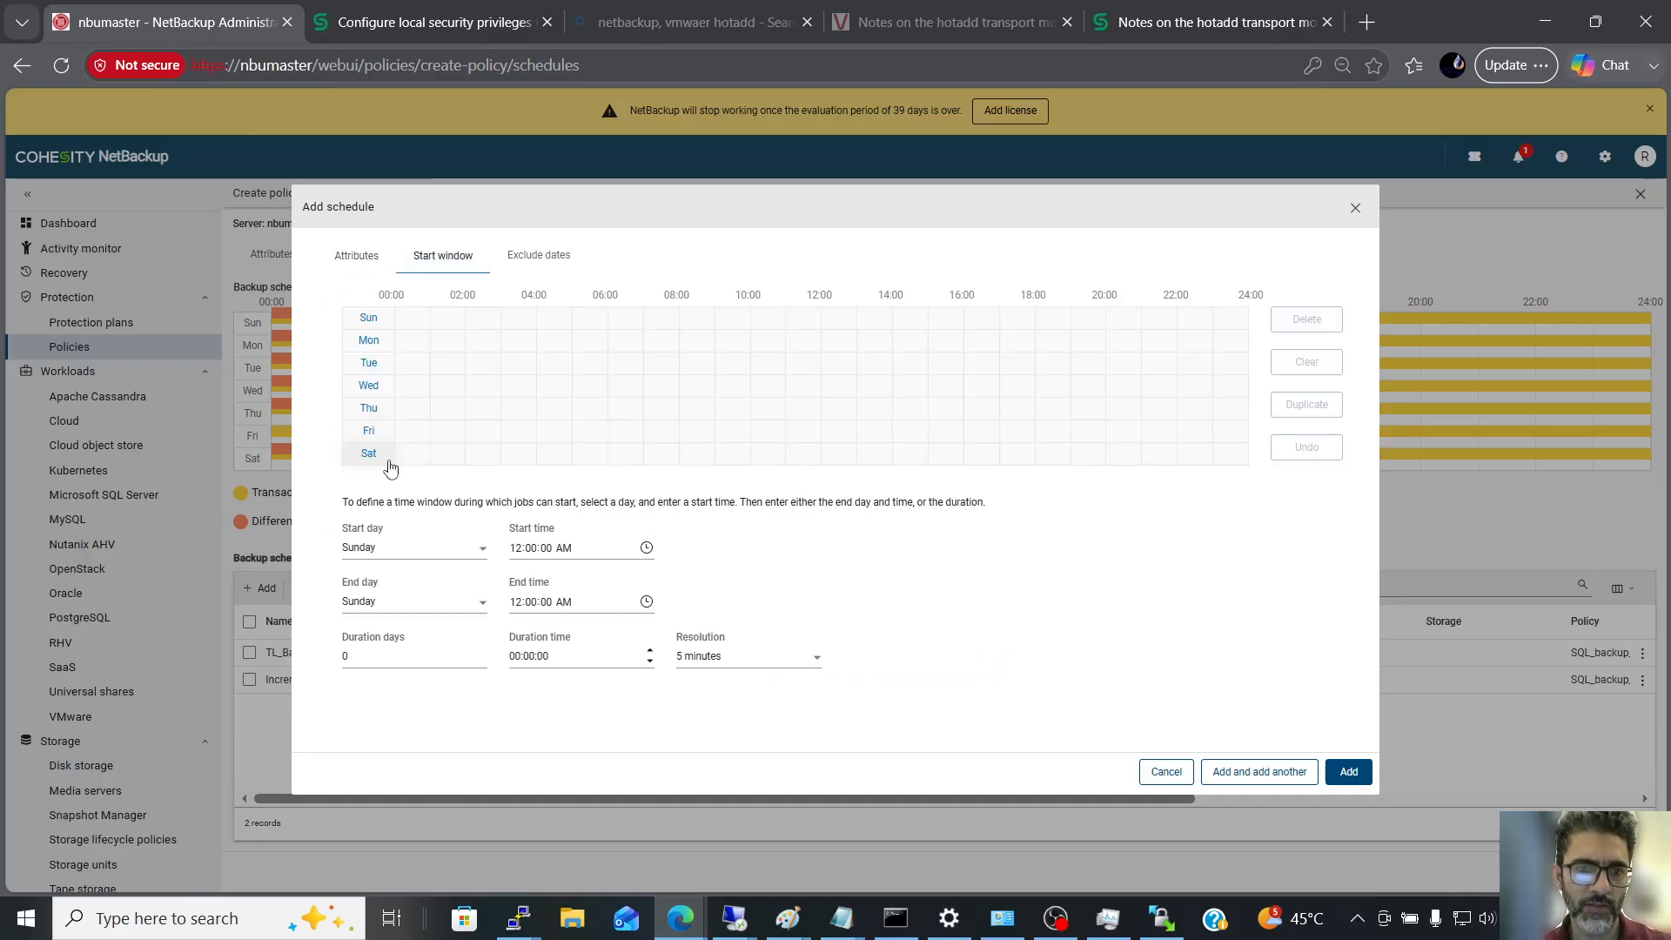
pyautogui.moveTo(400, 435); pyautogui.dragTo(529, 440)
# - Set the Full schedule's retention to 3 days (Retention Level 10) and add the schedule to the policy
pyautogui.click(373, 257)
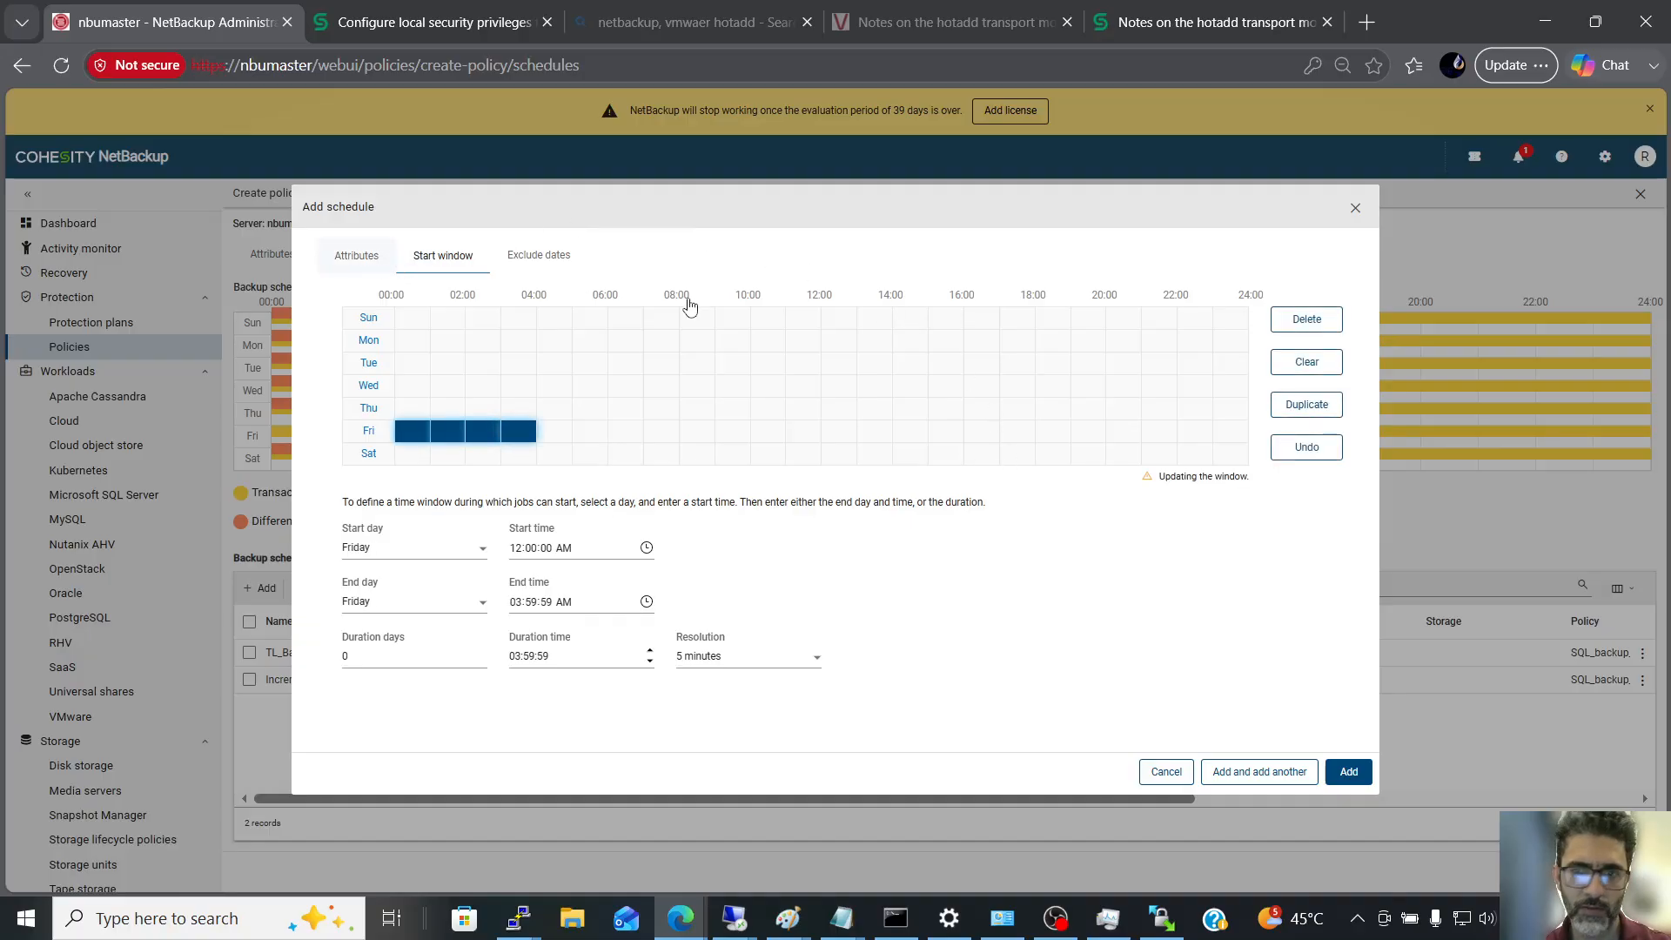
pyautogui.scroll(-1, 1174, 584)
pyautogui.click(1017, 516)
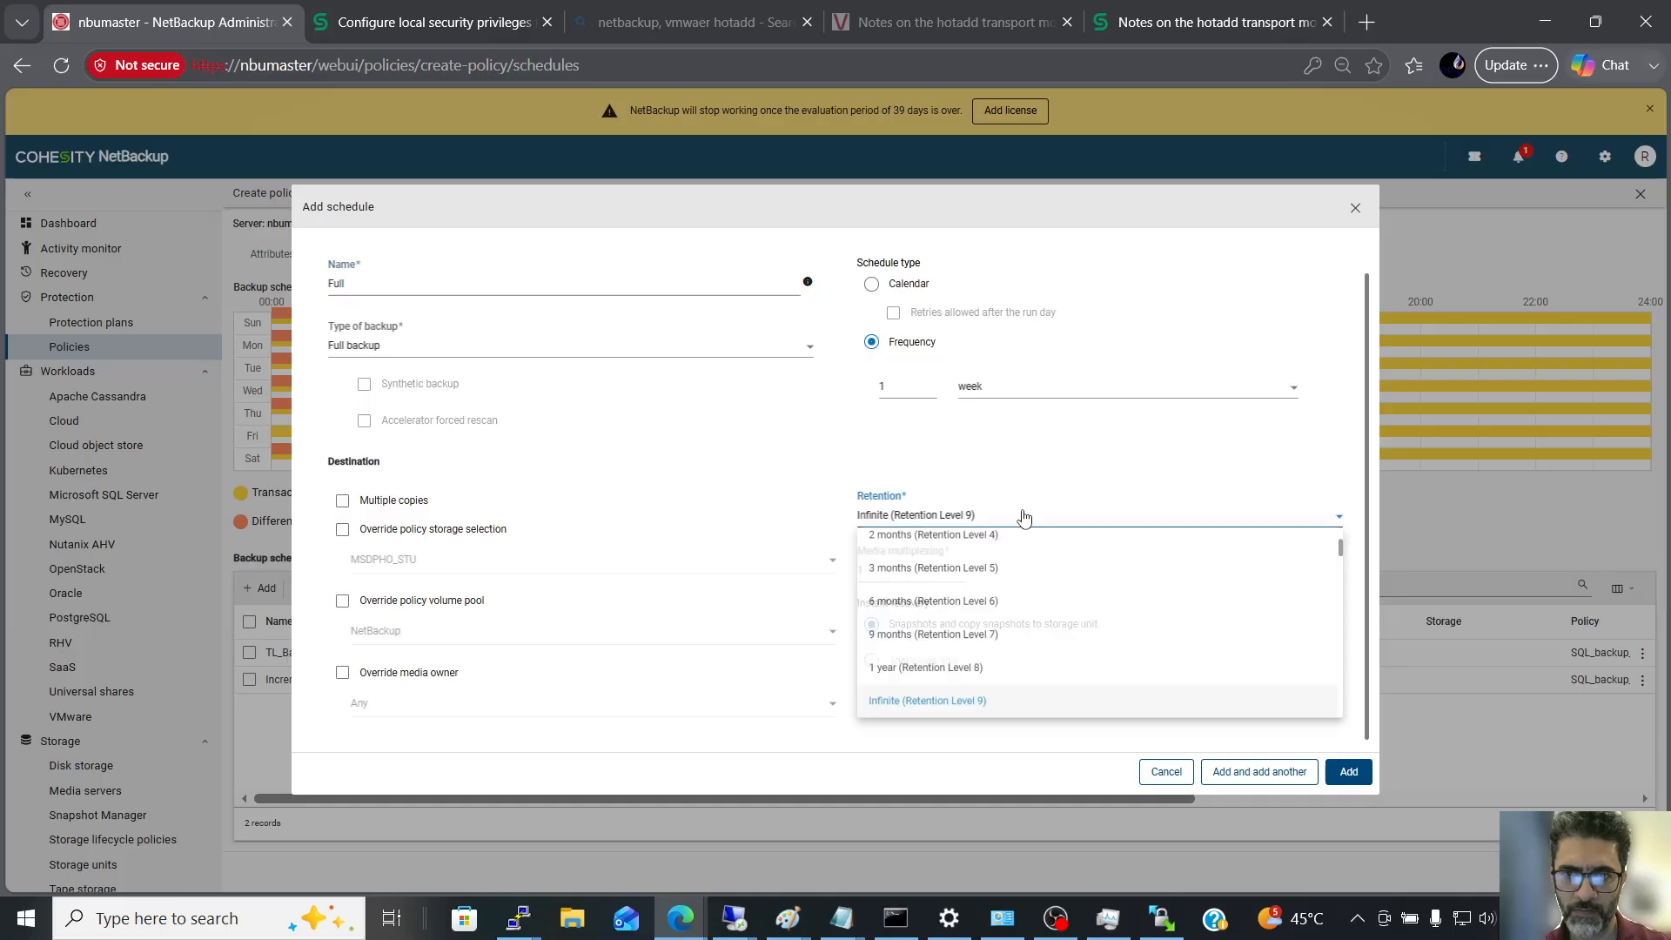
pyautogui.click(984, 585)
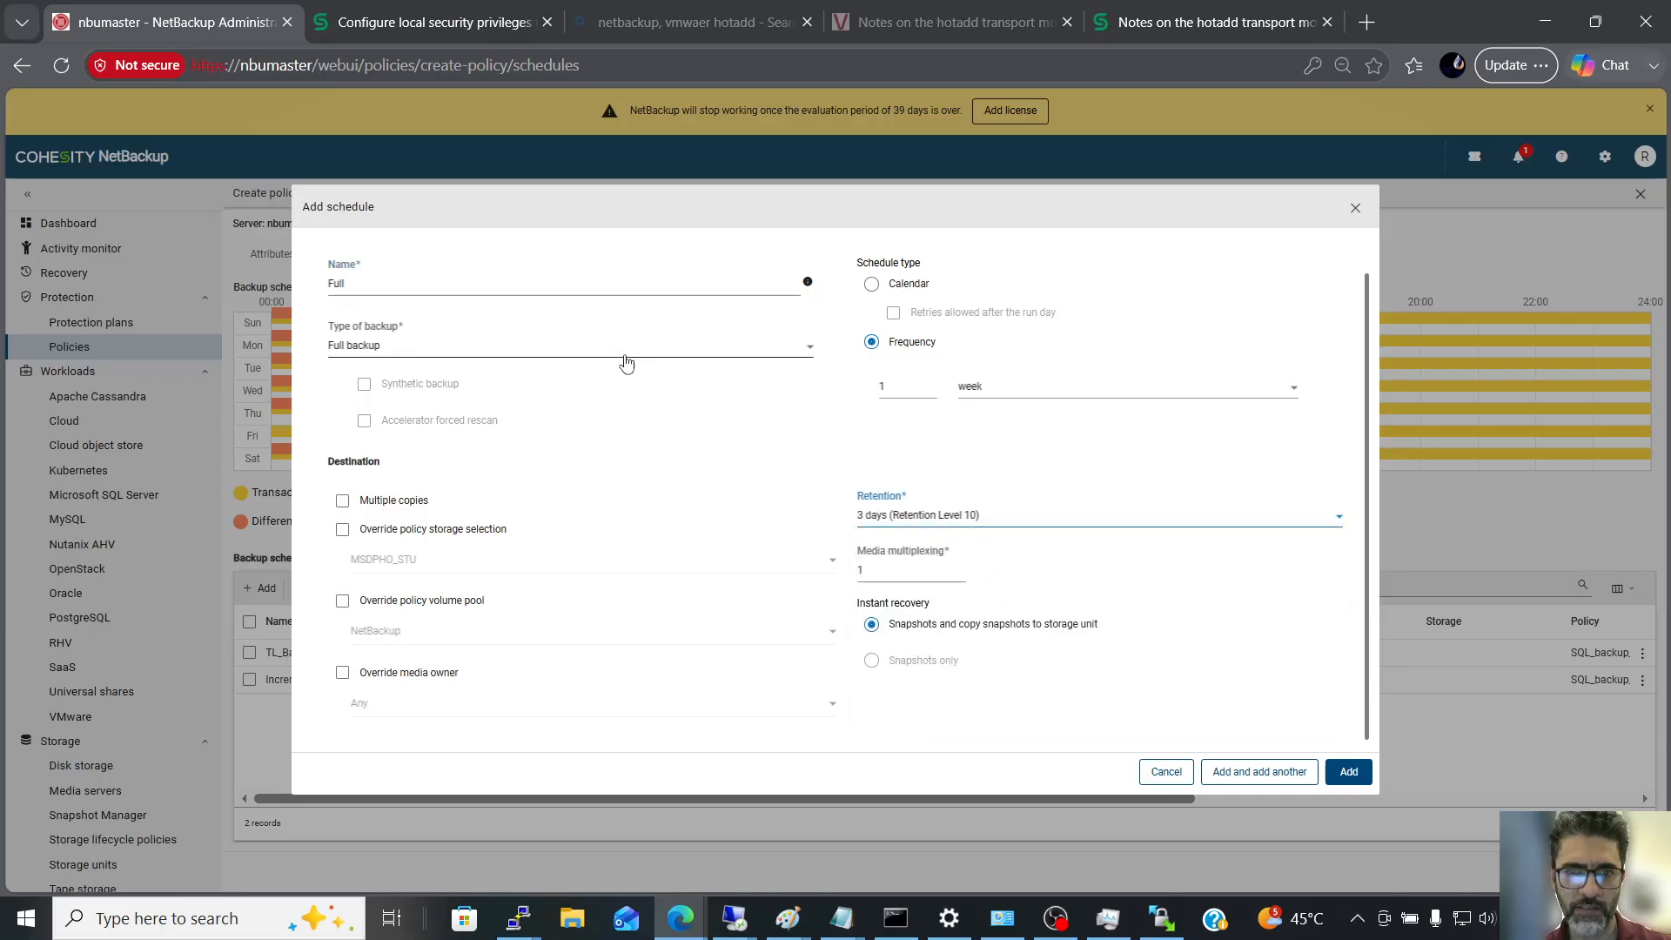
pyautogui.scroll(1, 574, 400)
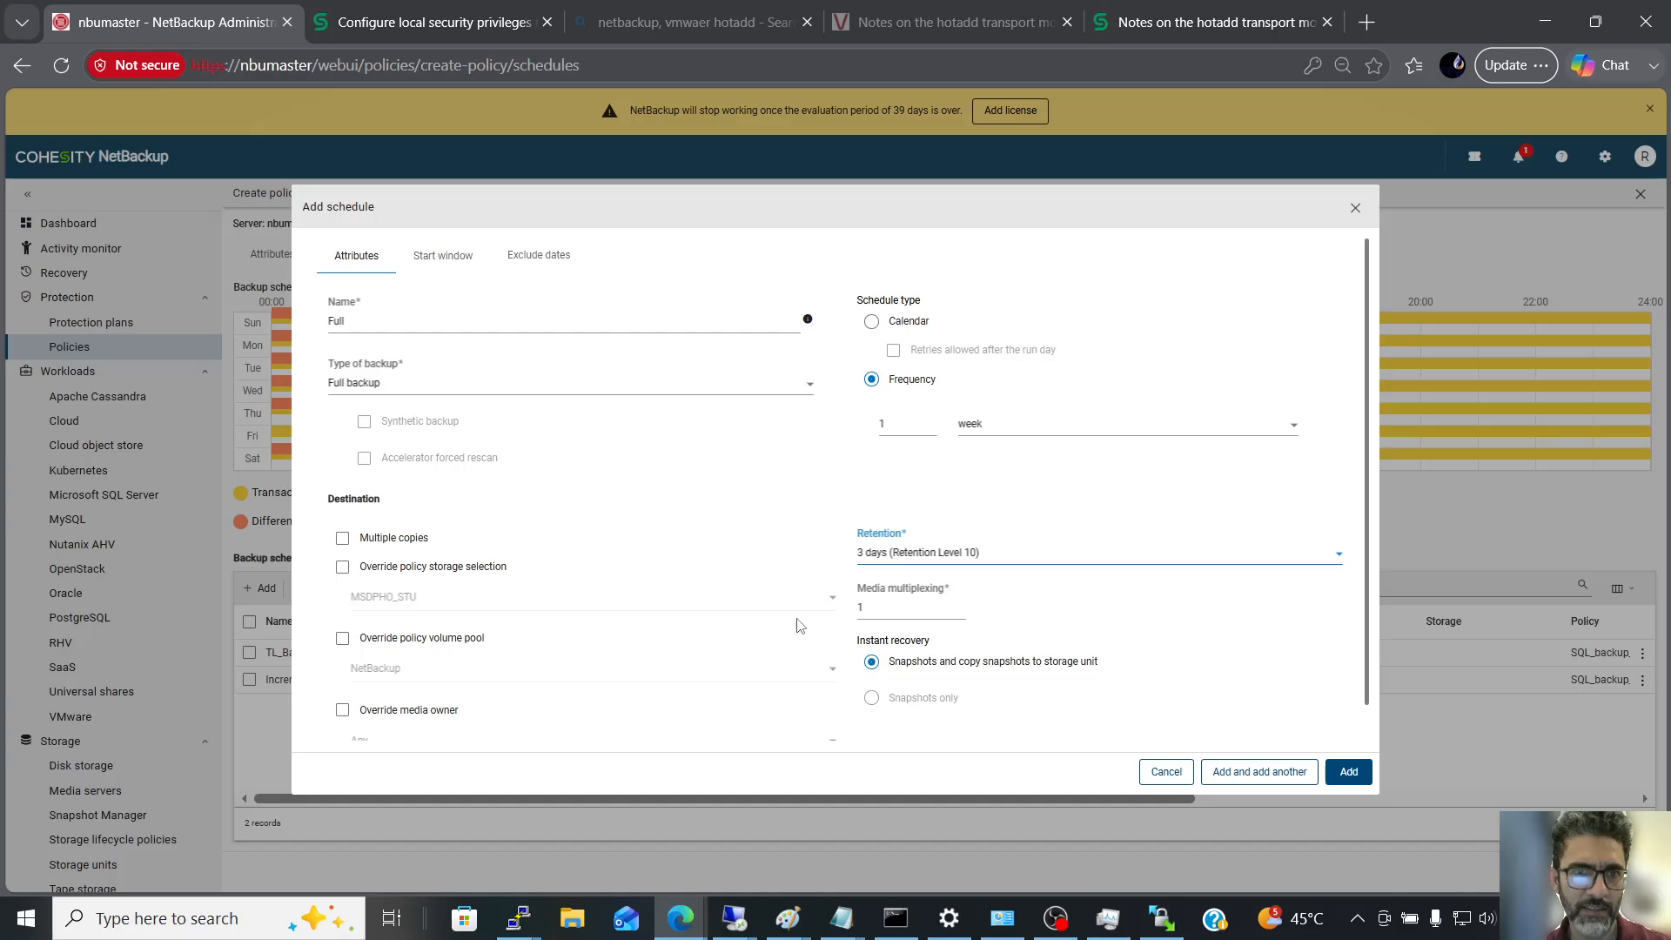
pyautogui.click(1349, 776)
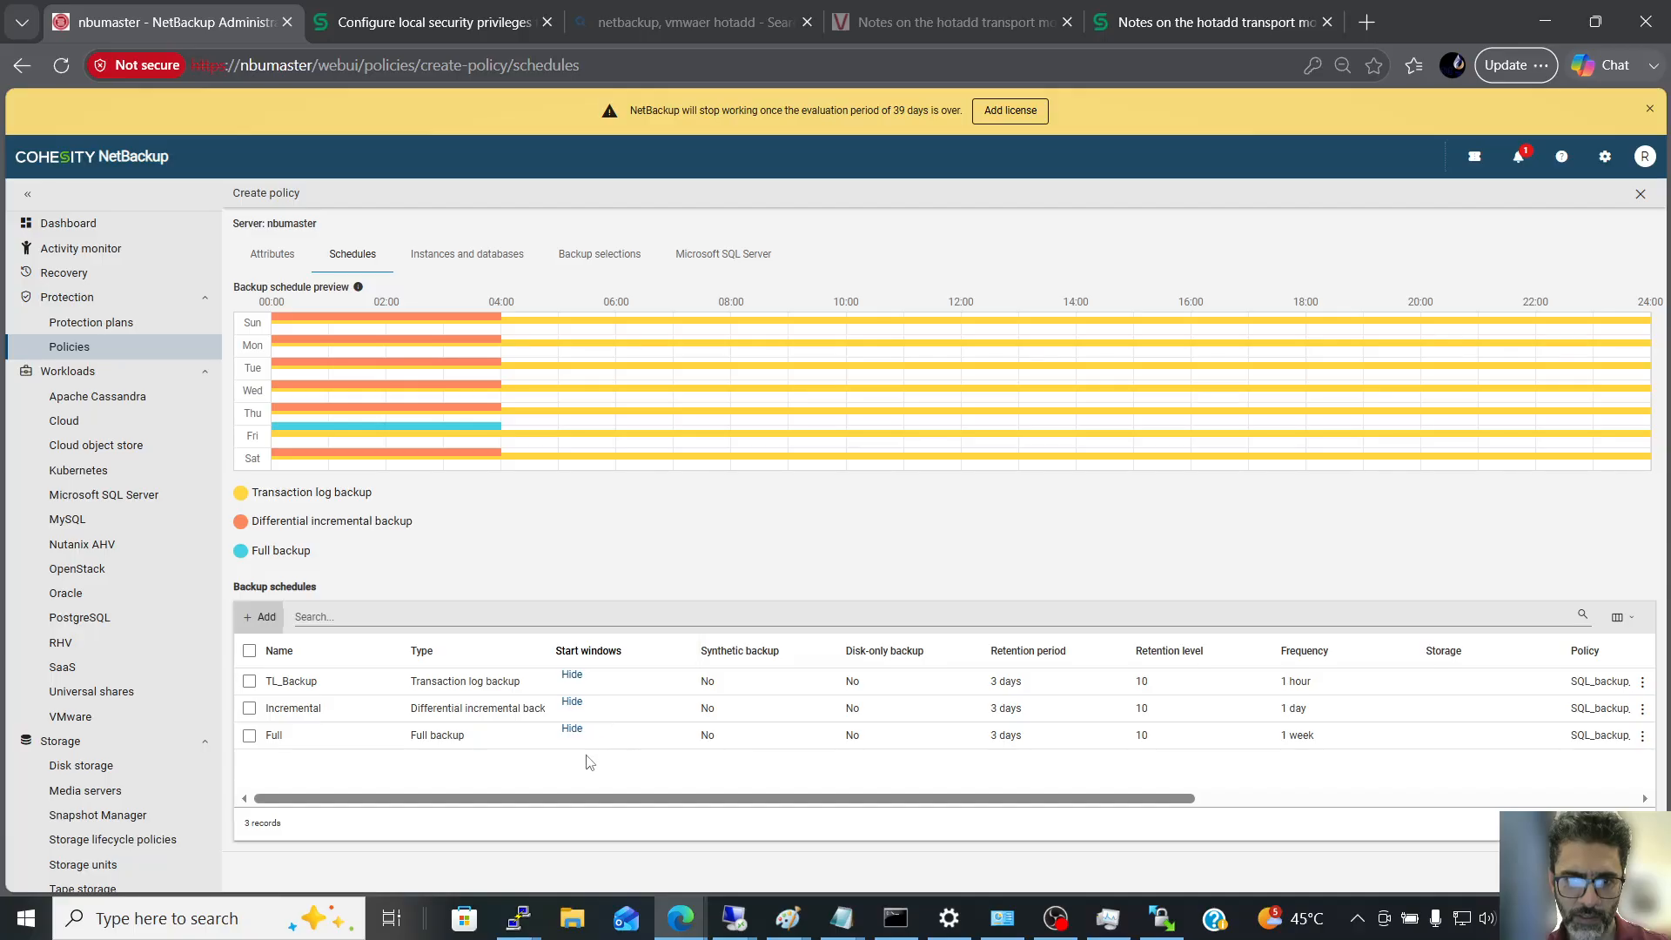
# - Review the schedules, the Clients for use with batch files option without accepting its change, and the policy's backup selections
pyautogui.moveTo(593, 798); pyautogui.dragTo(725, 803)
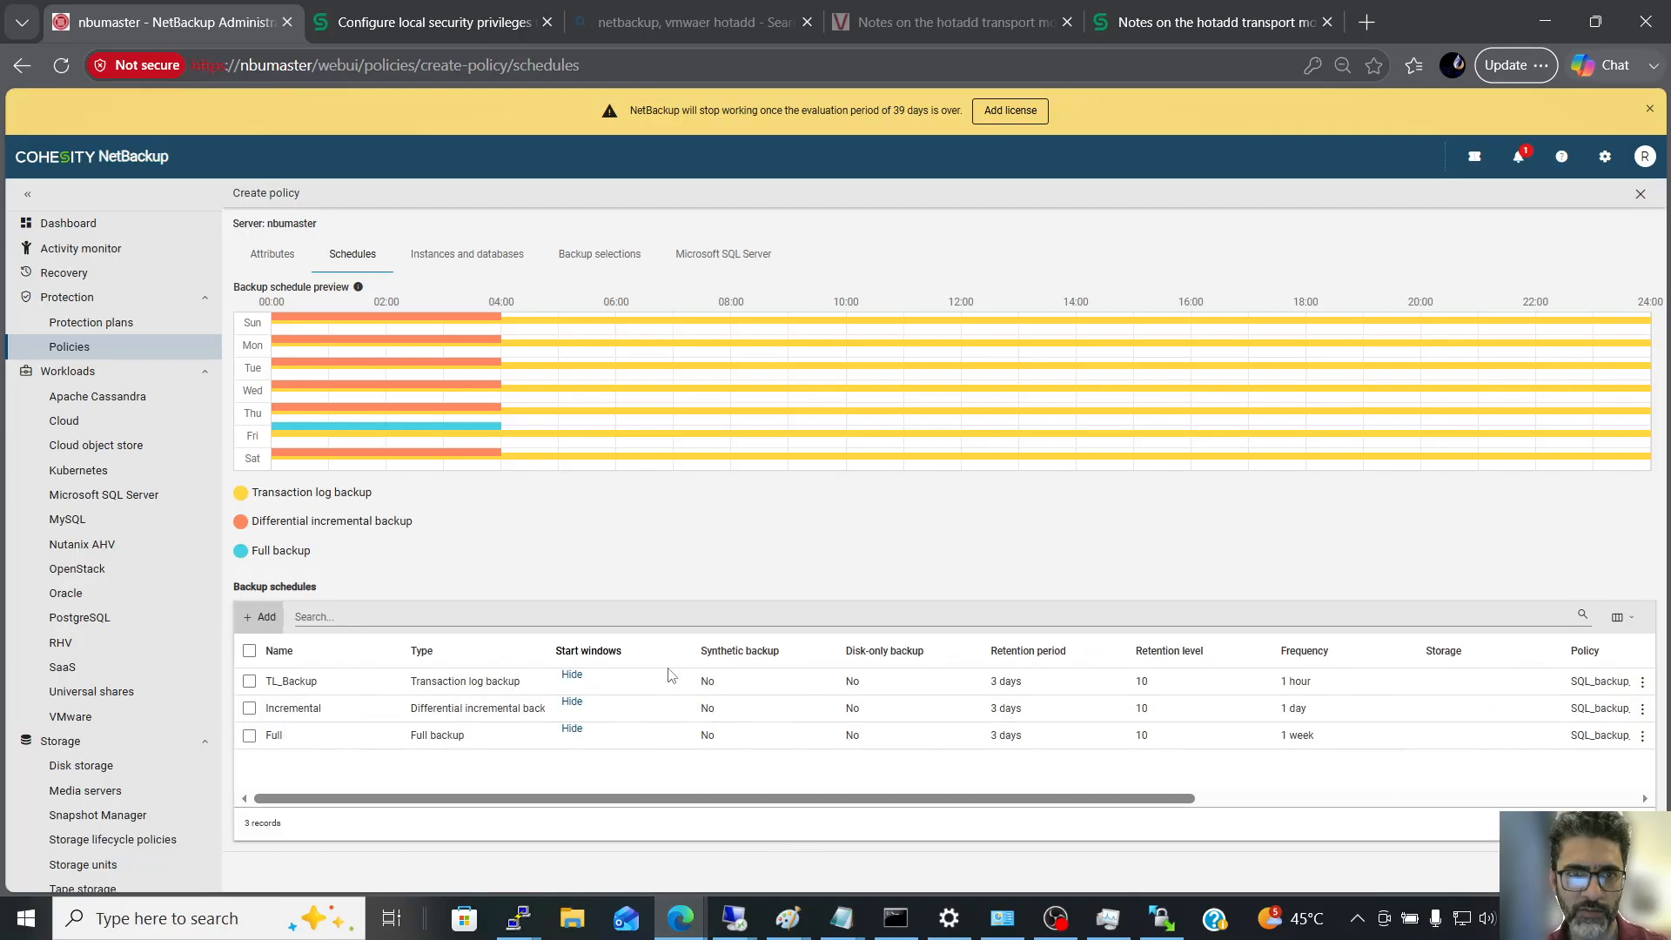
pyautogui.click(460, 255)
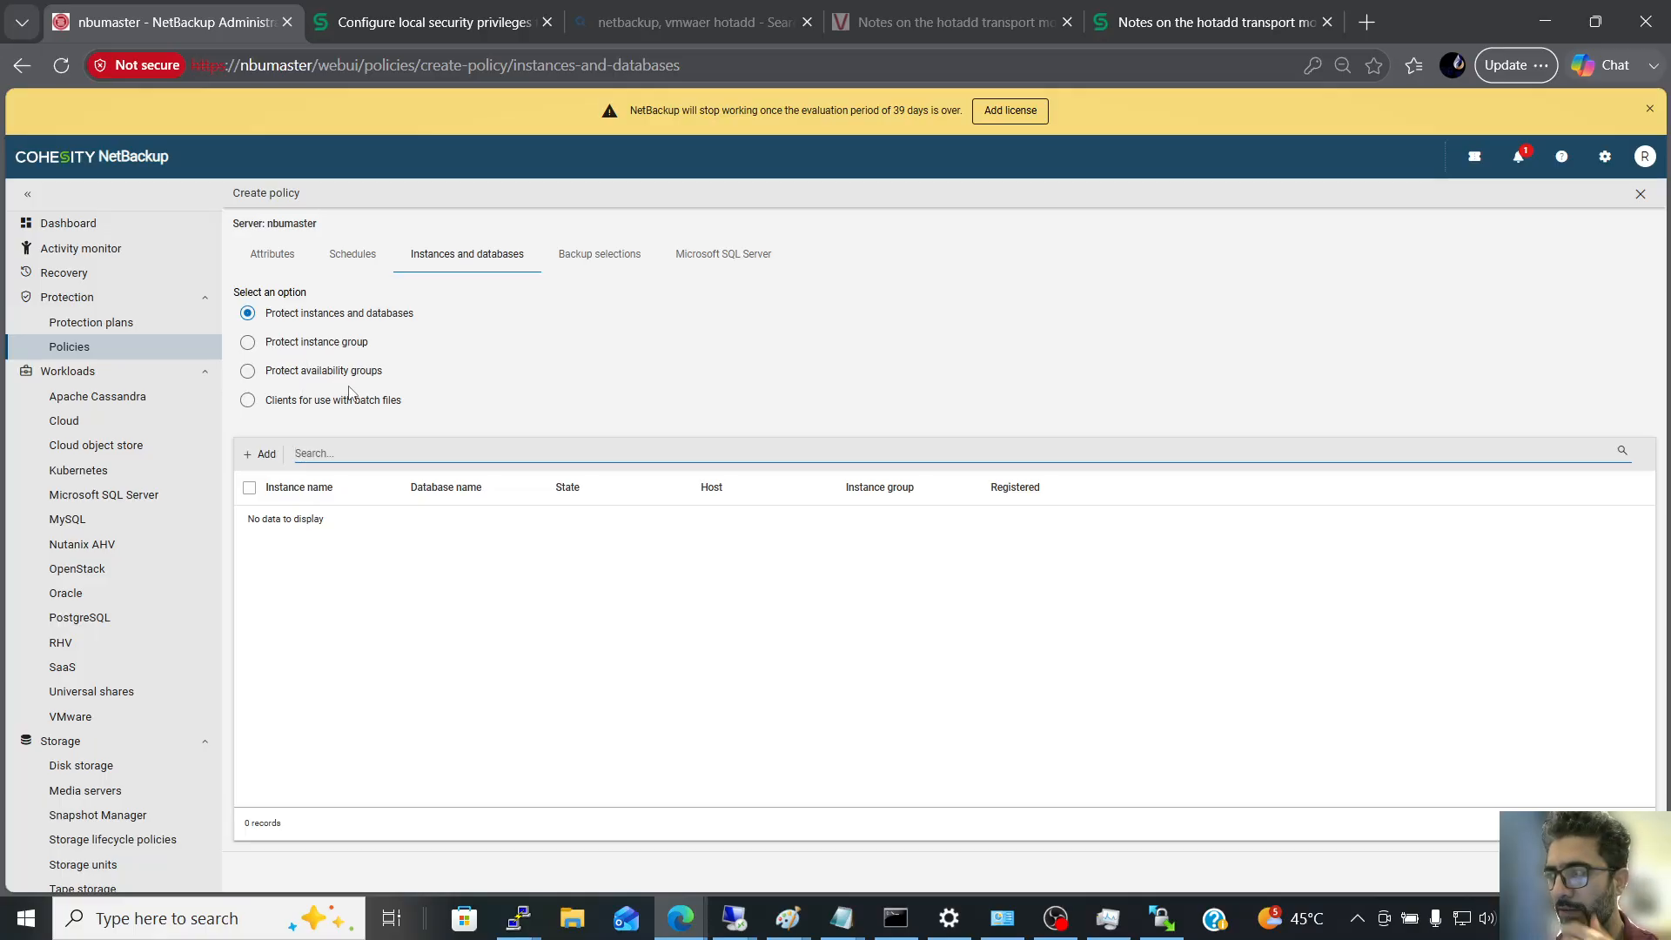
pyautogui.click(248, 401)
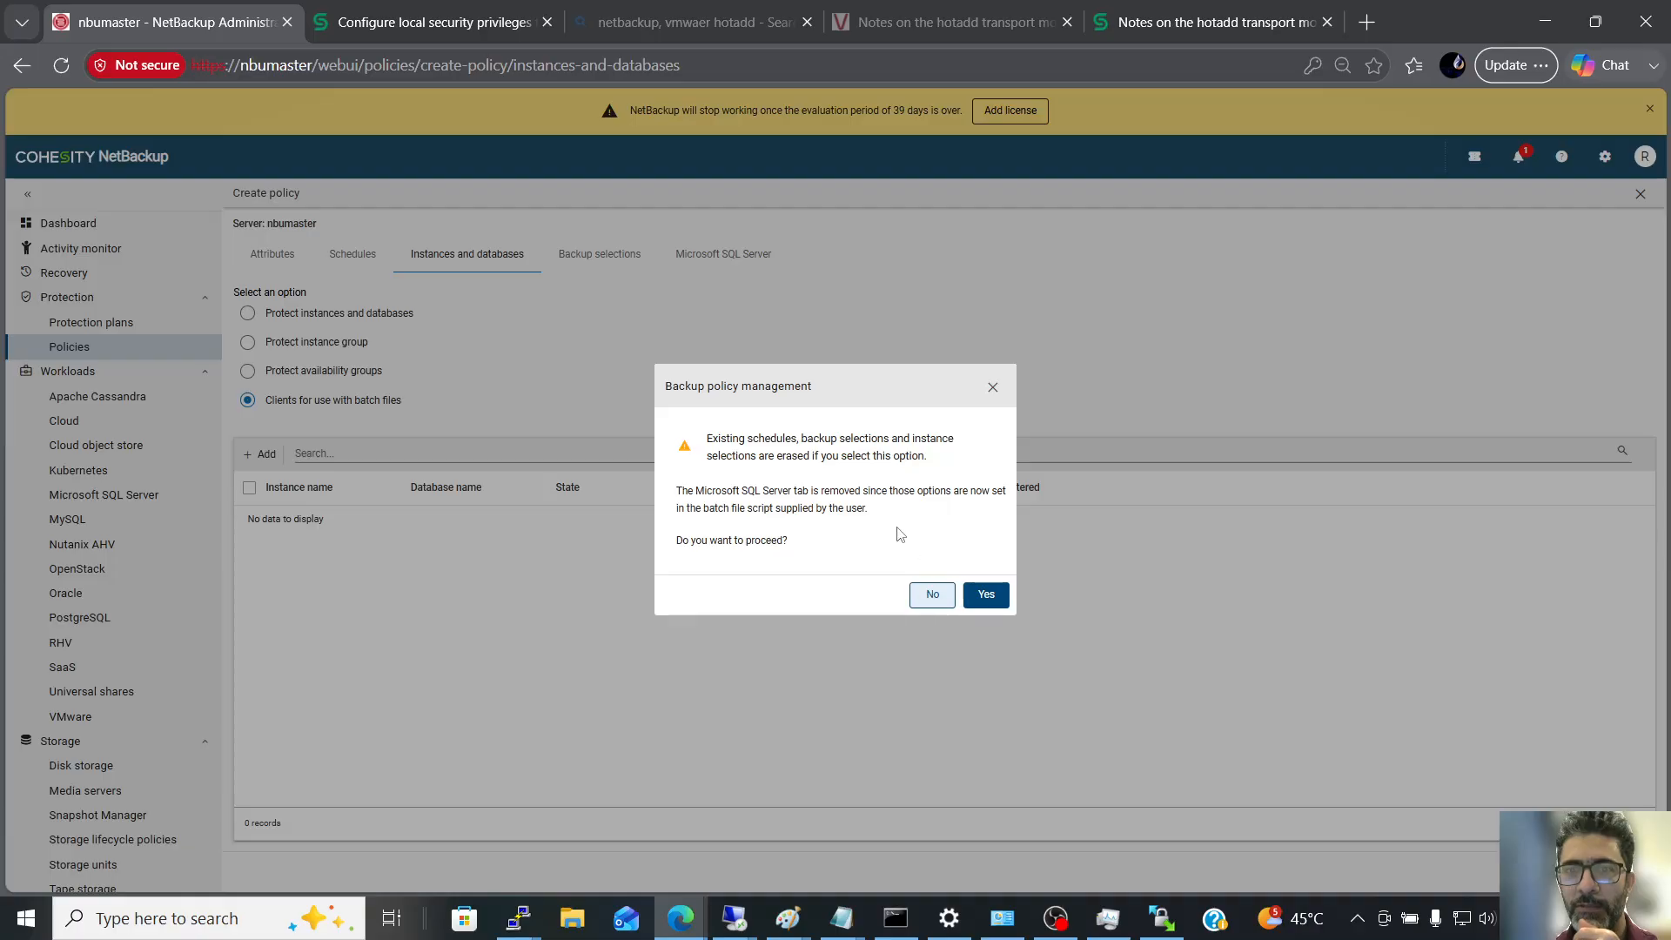
pyautogui.click(935, 595)
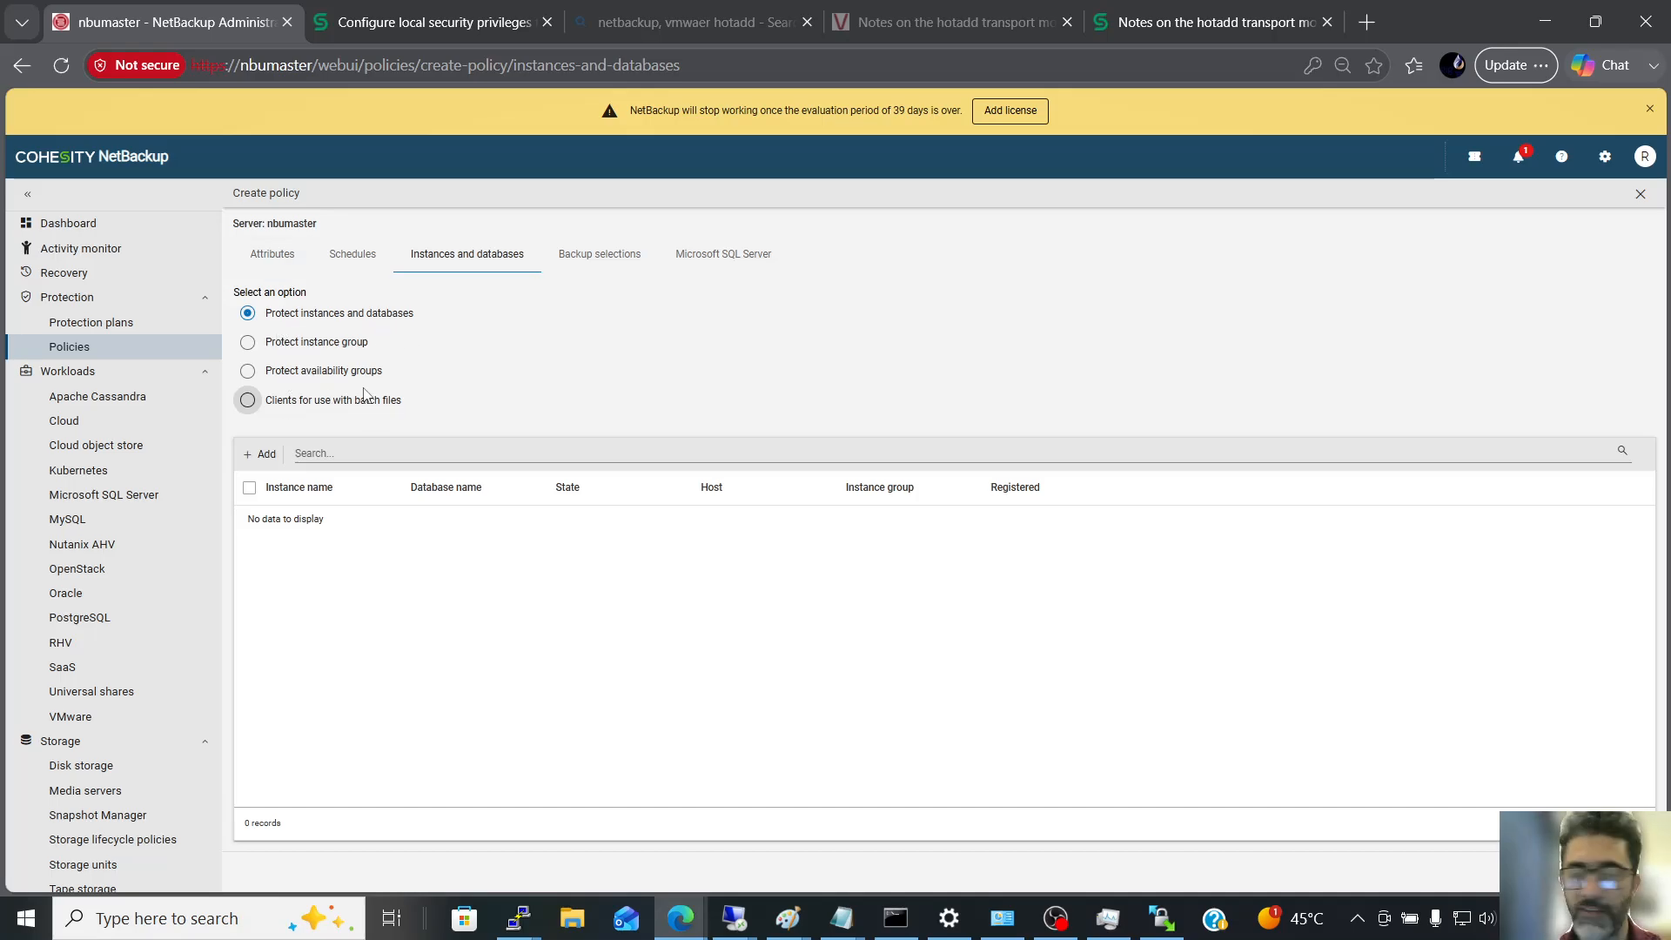
pyautogui.click(619, 261)
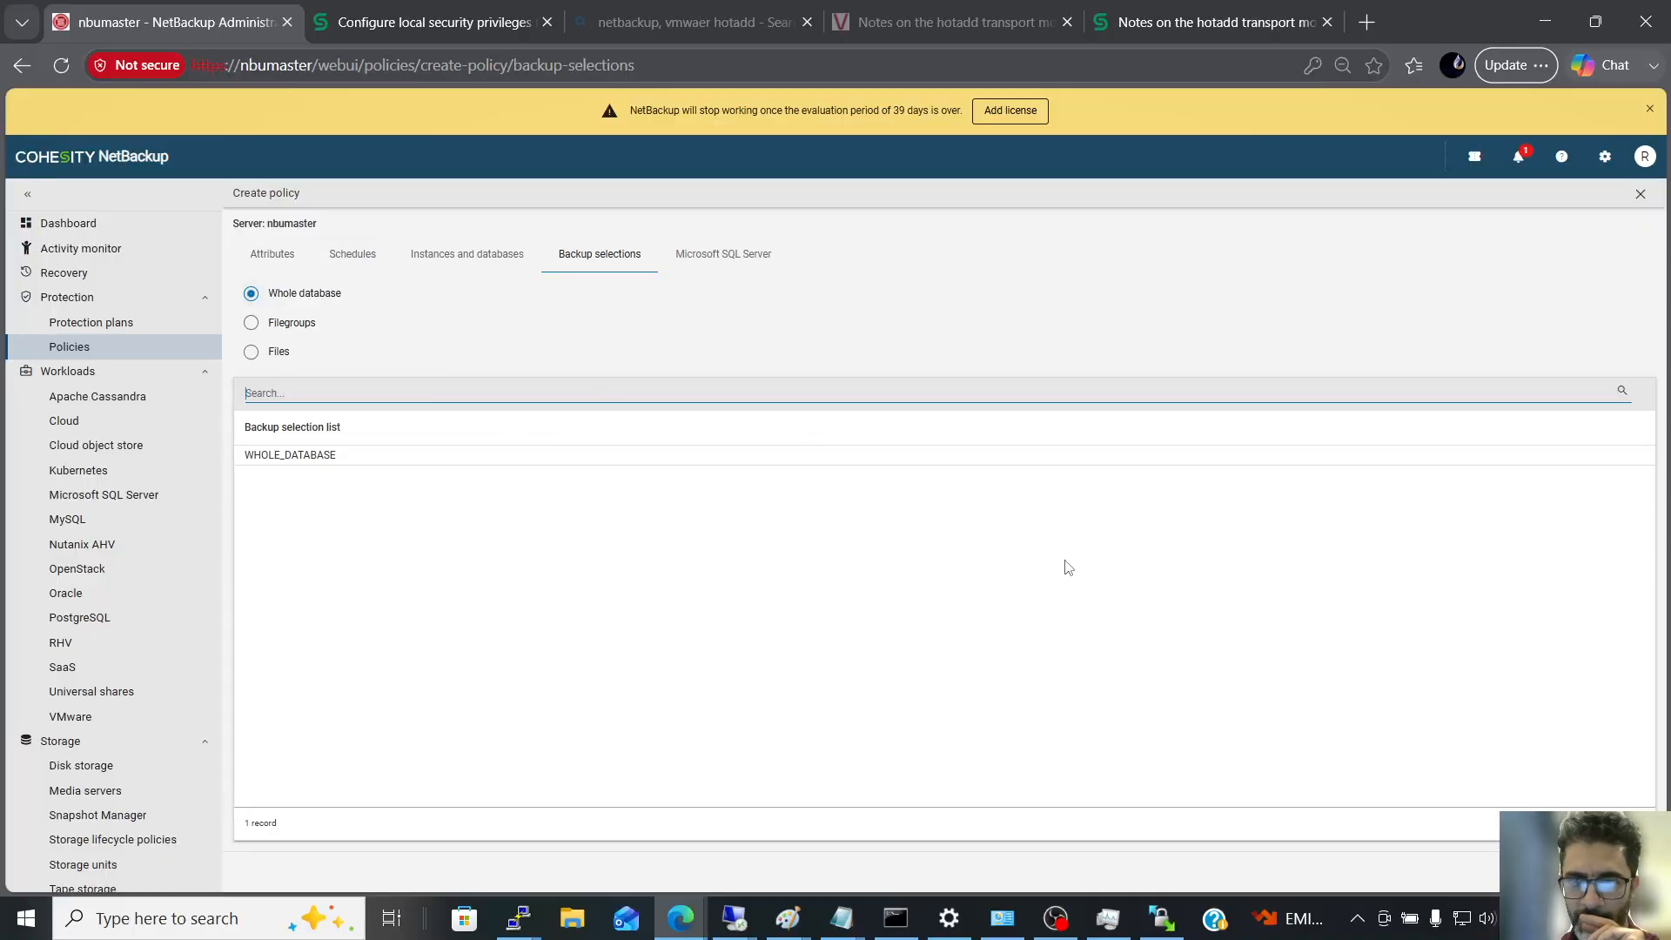
# - Review the policy's Microsoft SQL Server database and transaction log options, including backup stripes, availability database backup preference choices and VDI timeout
pyautogui.click(727, 271)
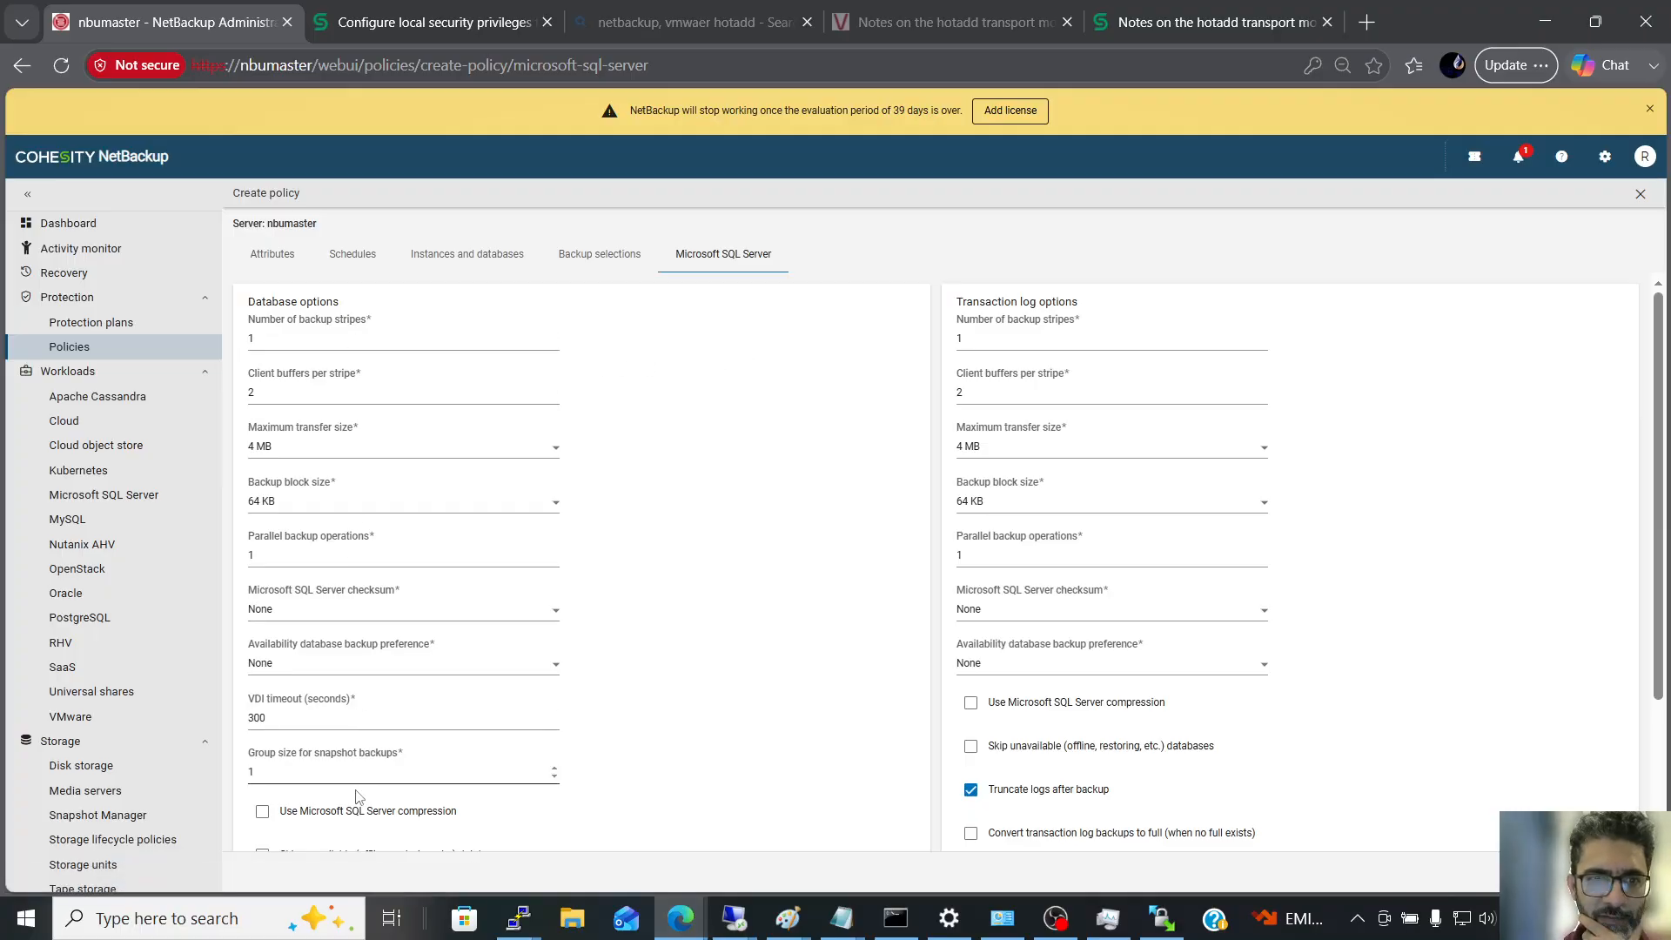
pyautogui.scroll(-3, 359, 788)
pyautogui.scroll(3, 1132, 653)
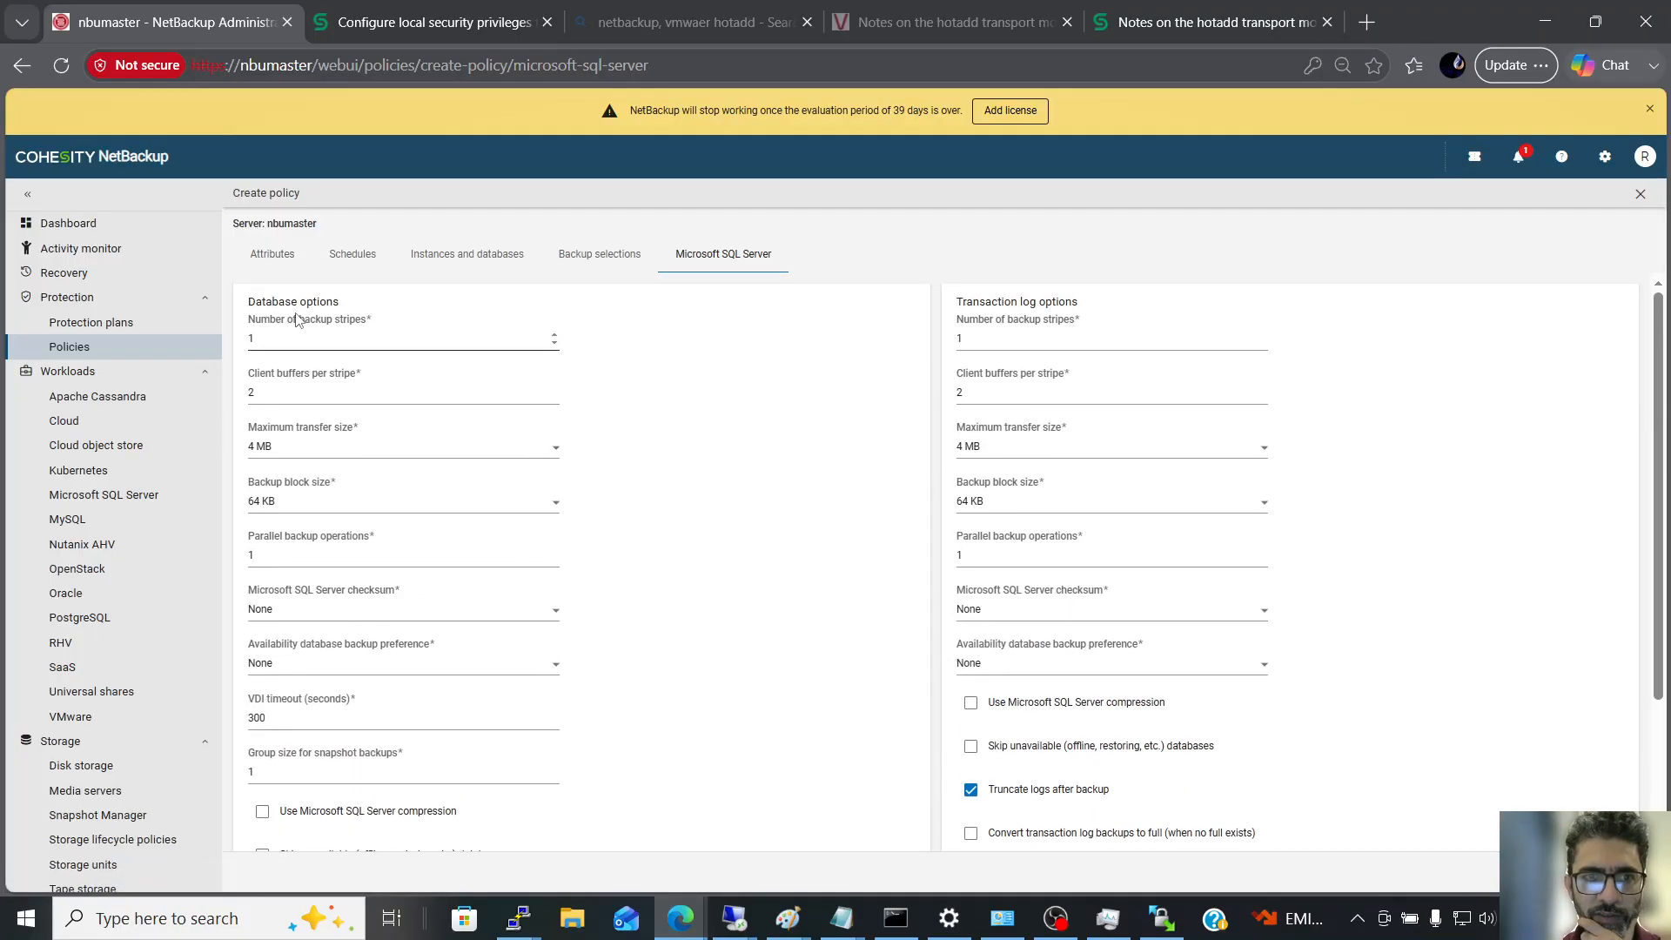
pyautogui.moveTo(353, 305); pyautogui.dragTo(249, 301)
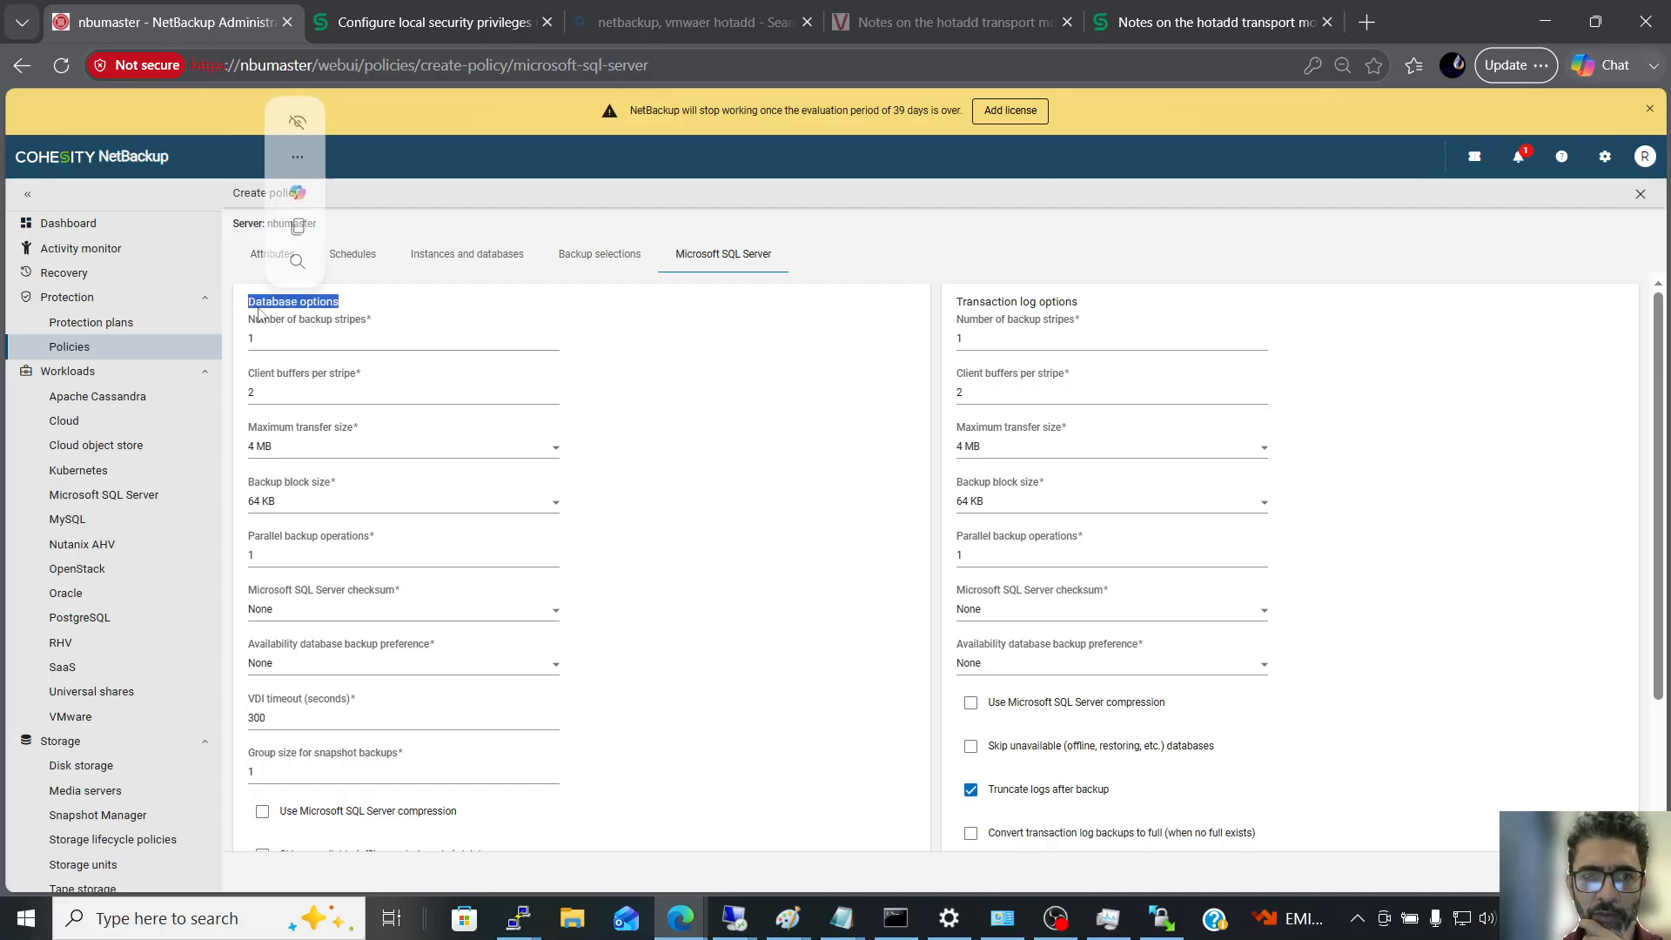
pyautogui.moveTo(960, 304); pyautogui.dragTo(1079, 319)
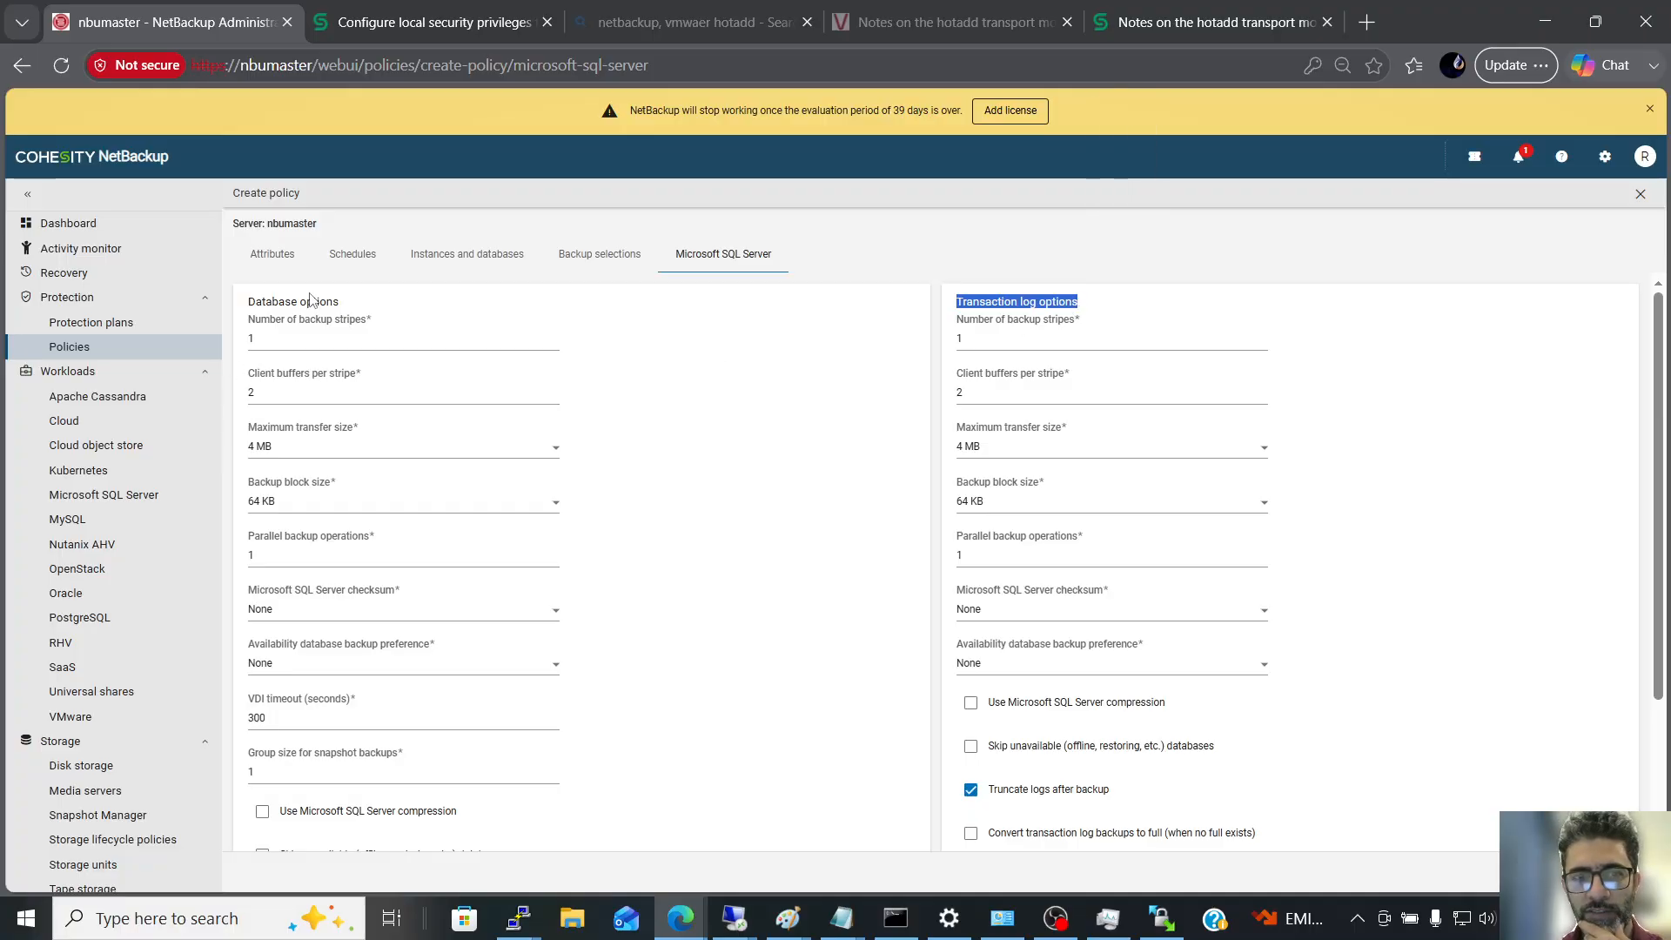
pyautogui.scroll(-3, 287, 696)
pyautogui.scroll(3, 274, 705)
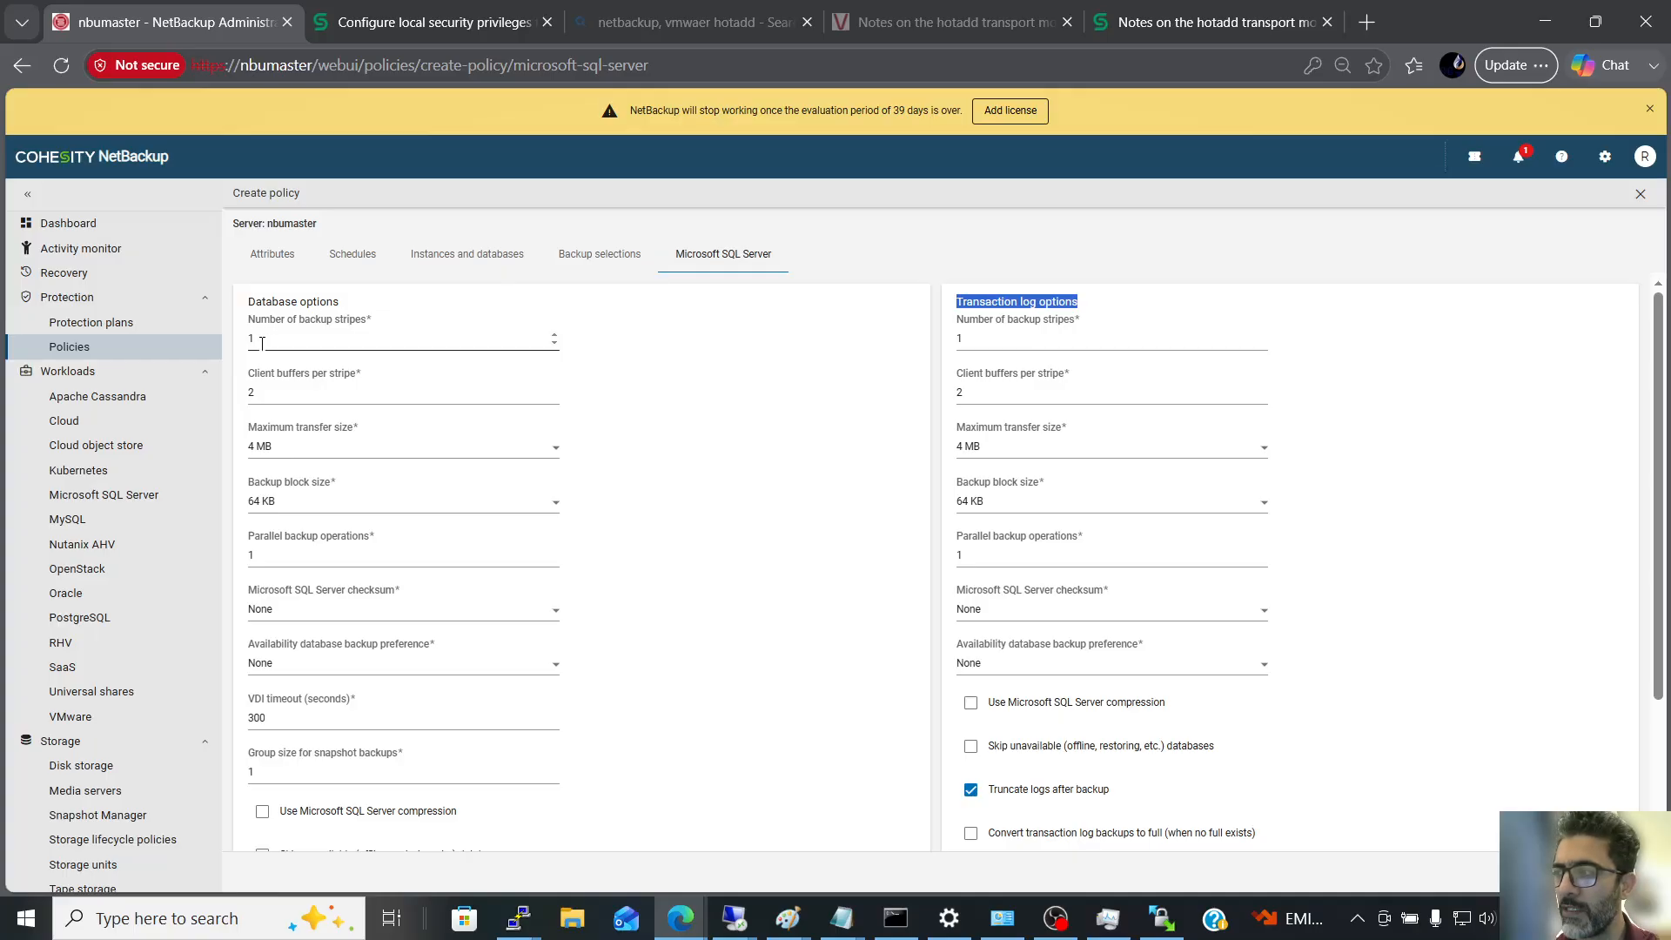
pyautogui.write('1')
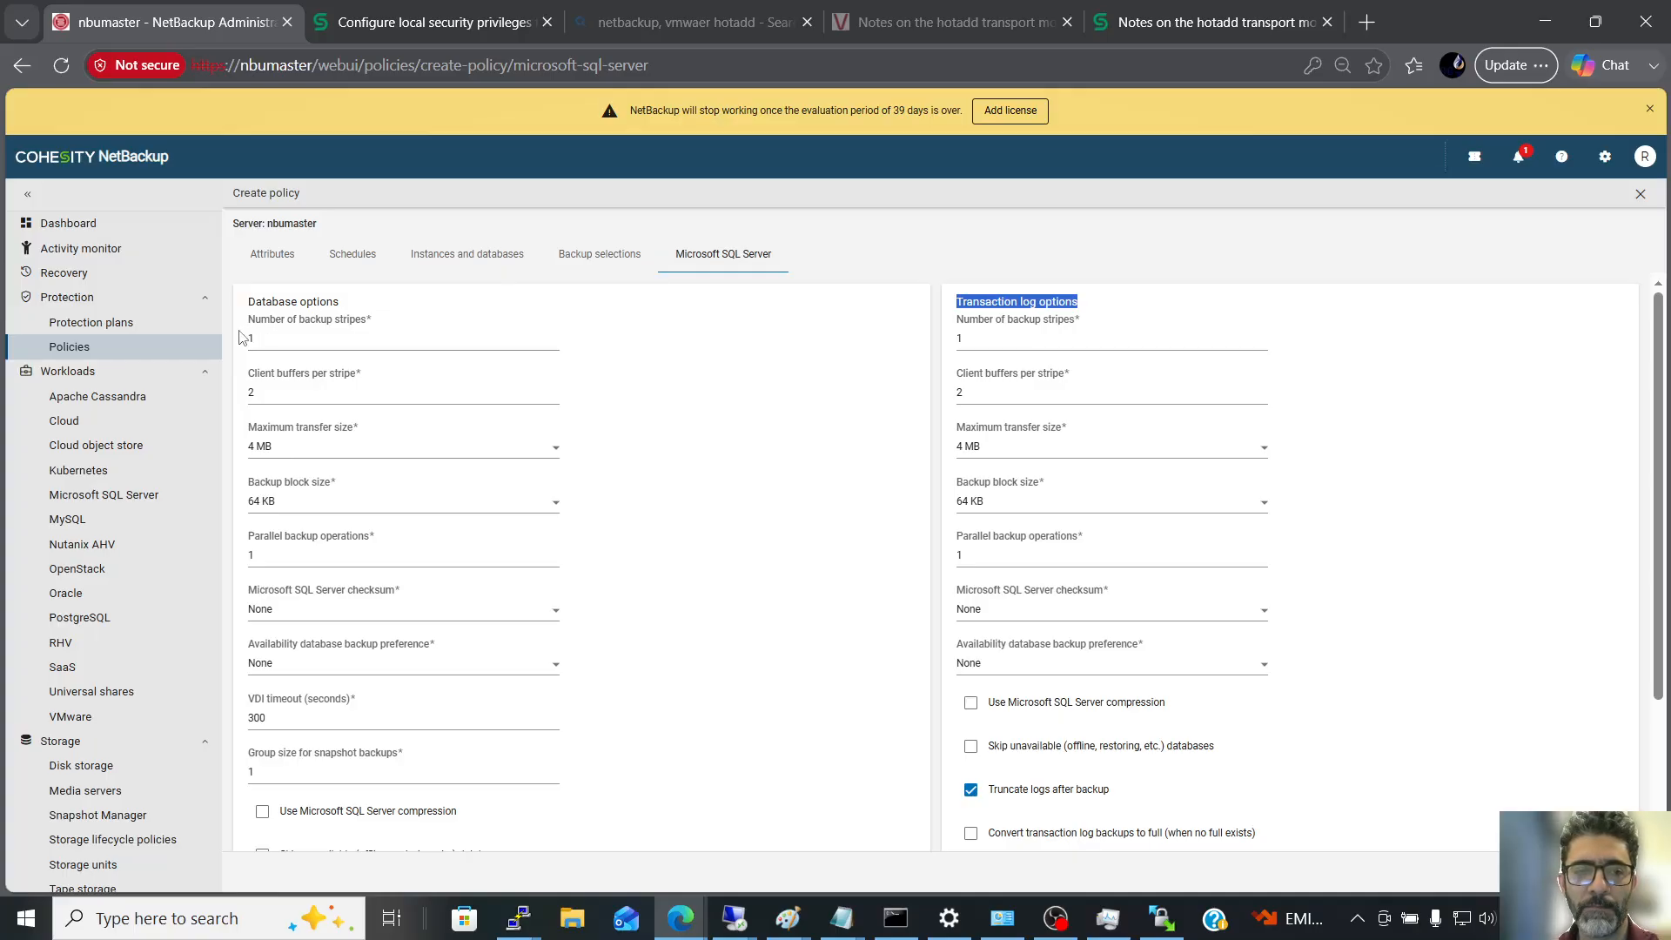
pyautogui.click(250, 338)
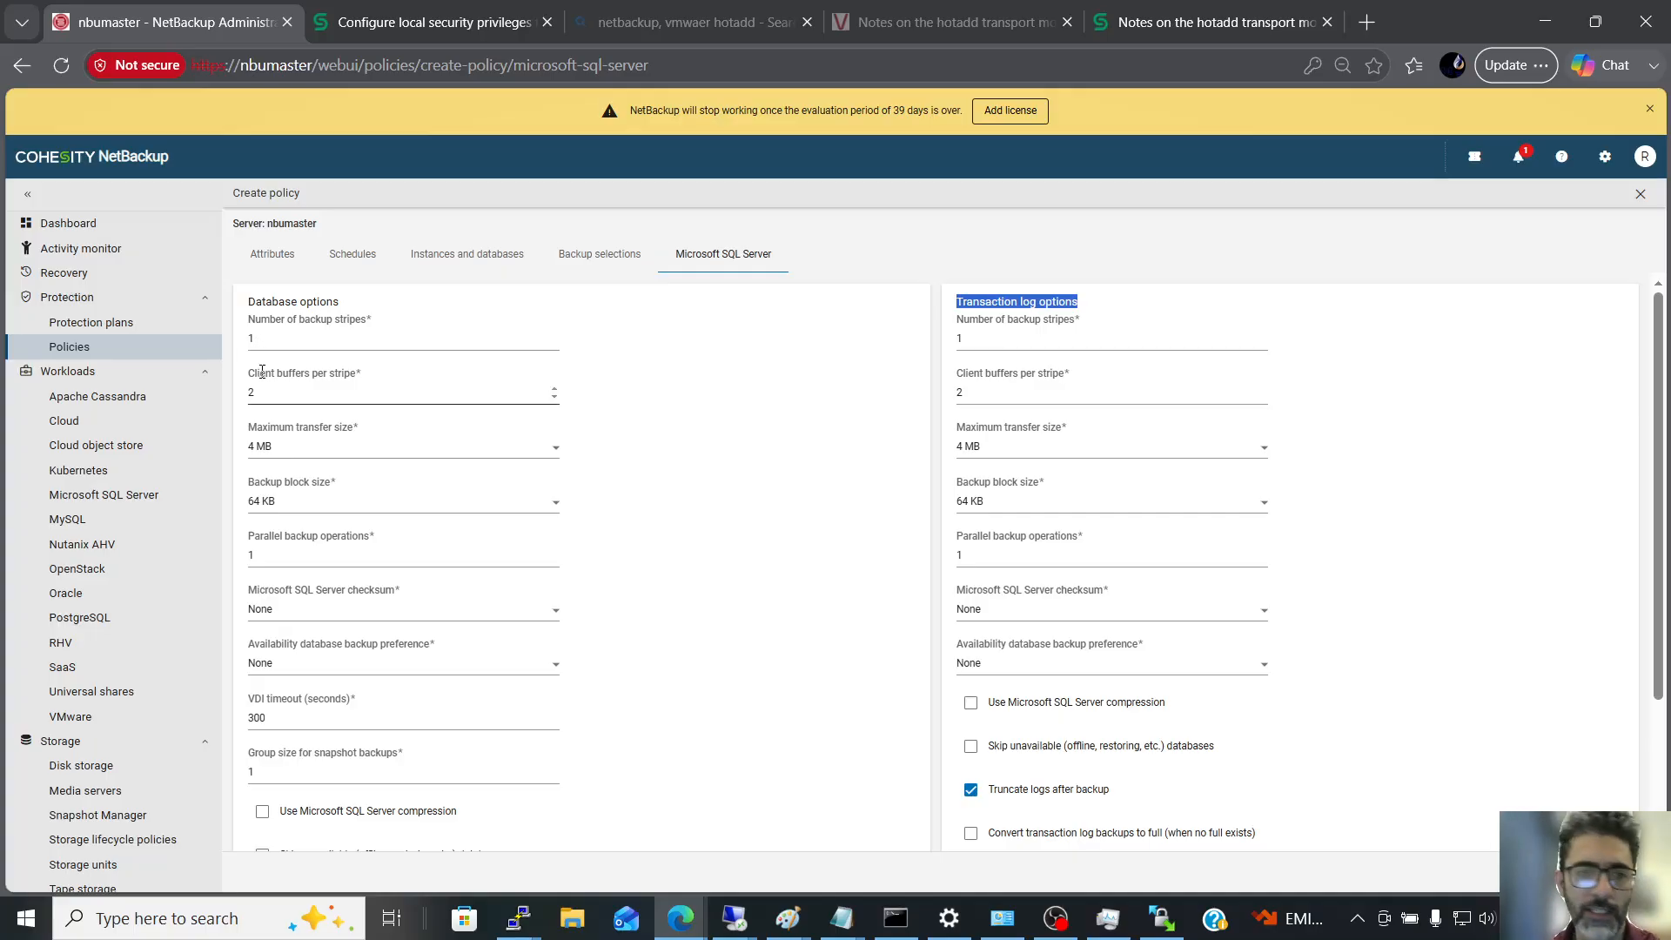
pyautogui.scroll(-1, 261, 370)
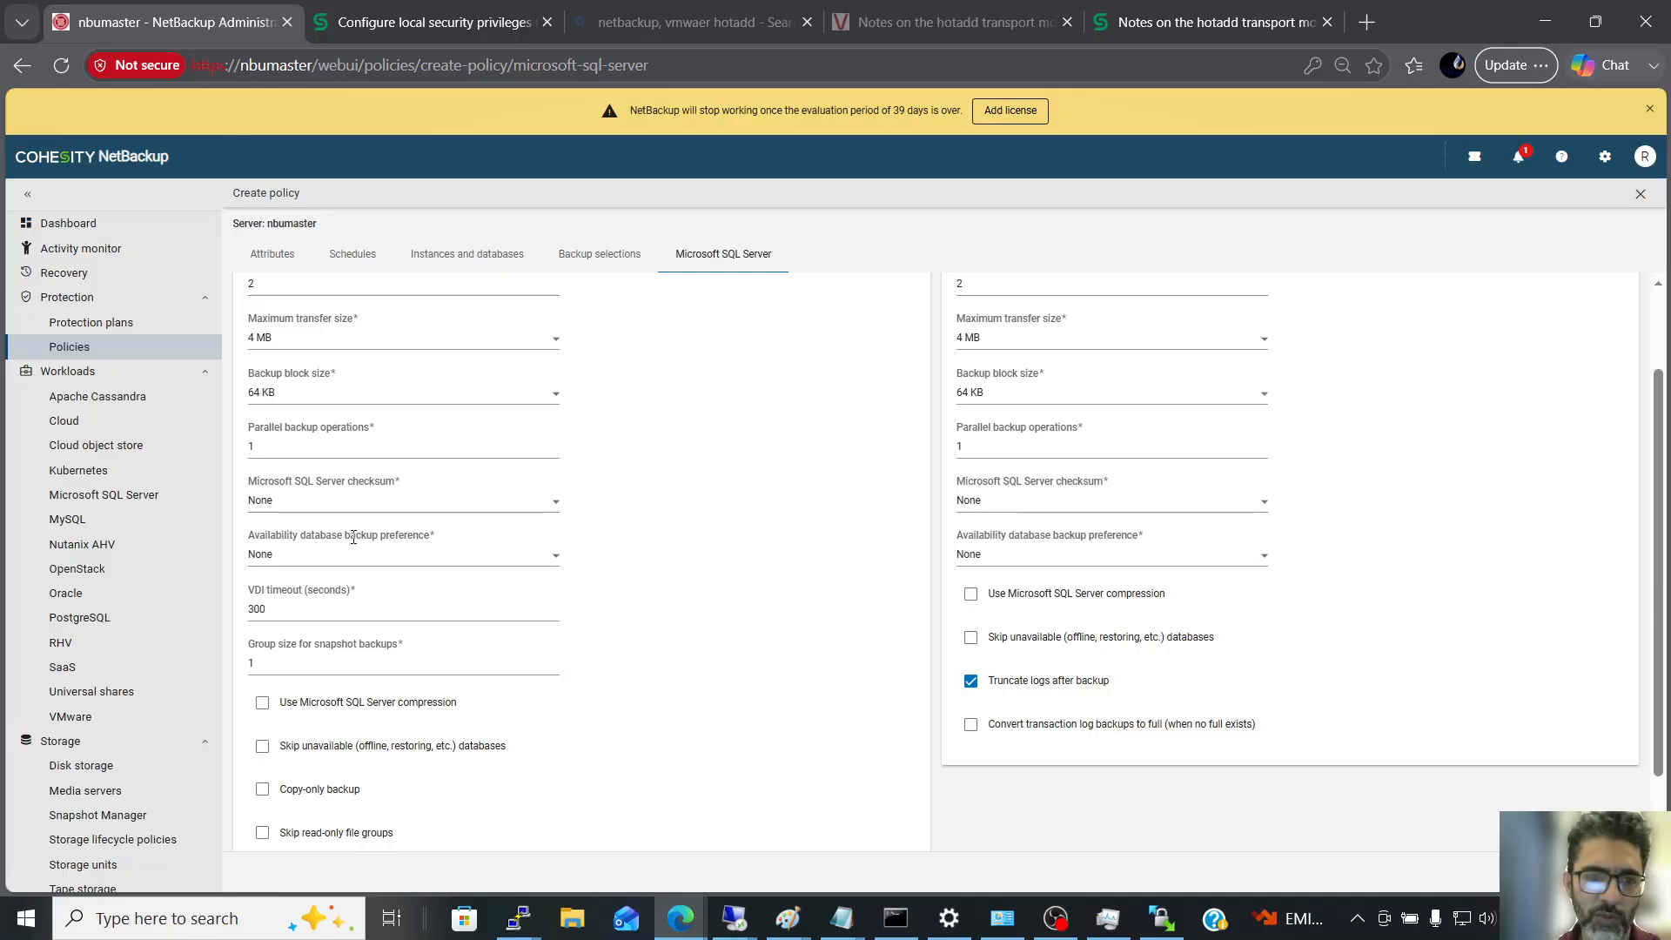
pyautogui.scroll(-1, 363, 586)
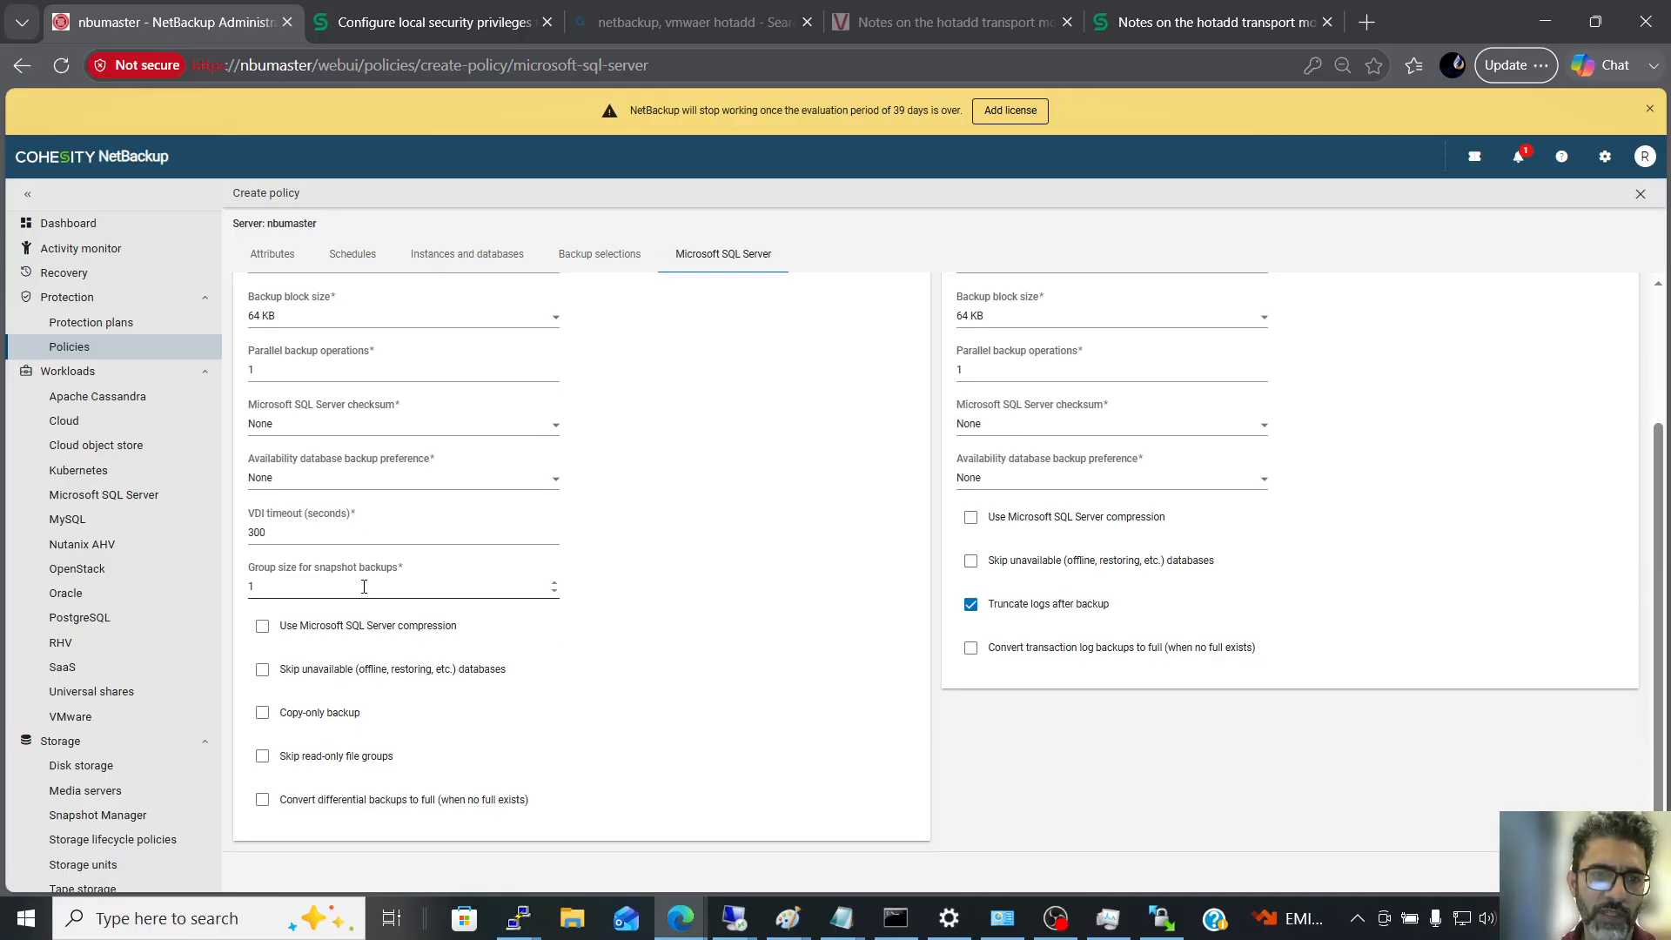
pyautogui.click(383, 481)
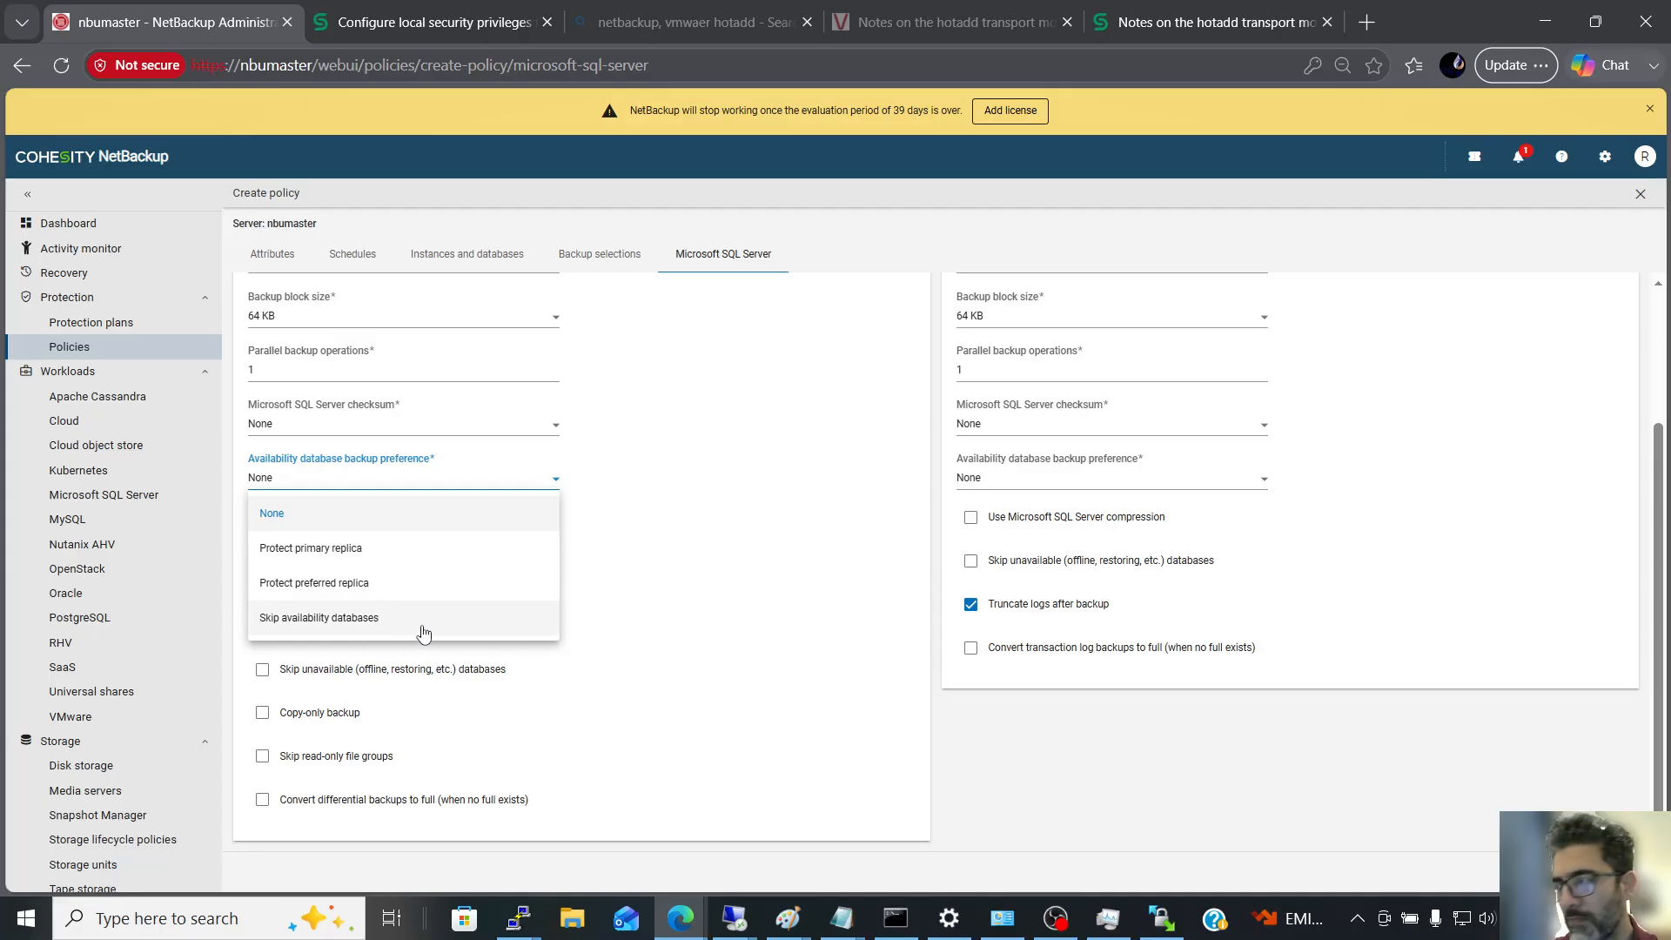
pyautogui.click(679, 580)
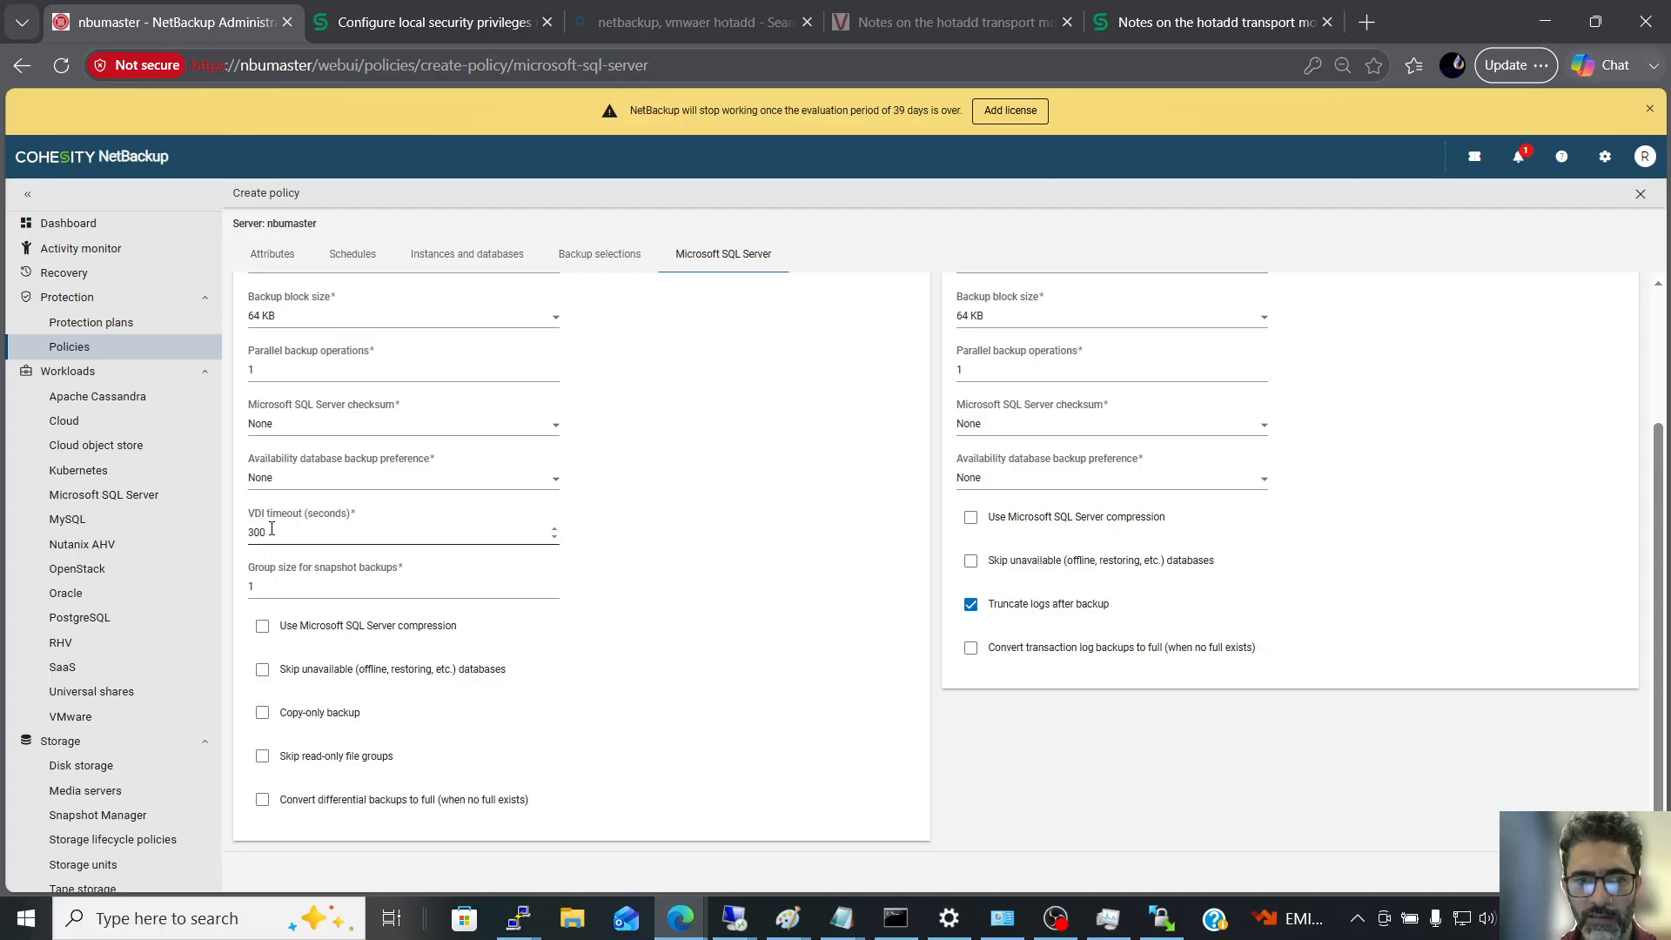
pyautogui.moveTo(274, 535); pyautogui.dragTo(246, 539)
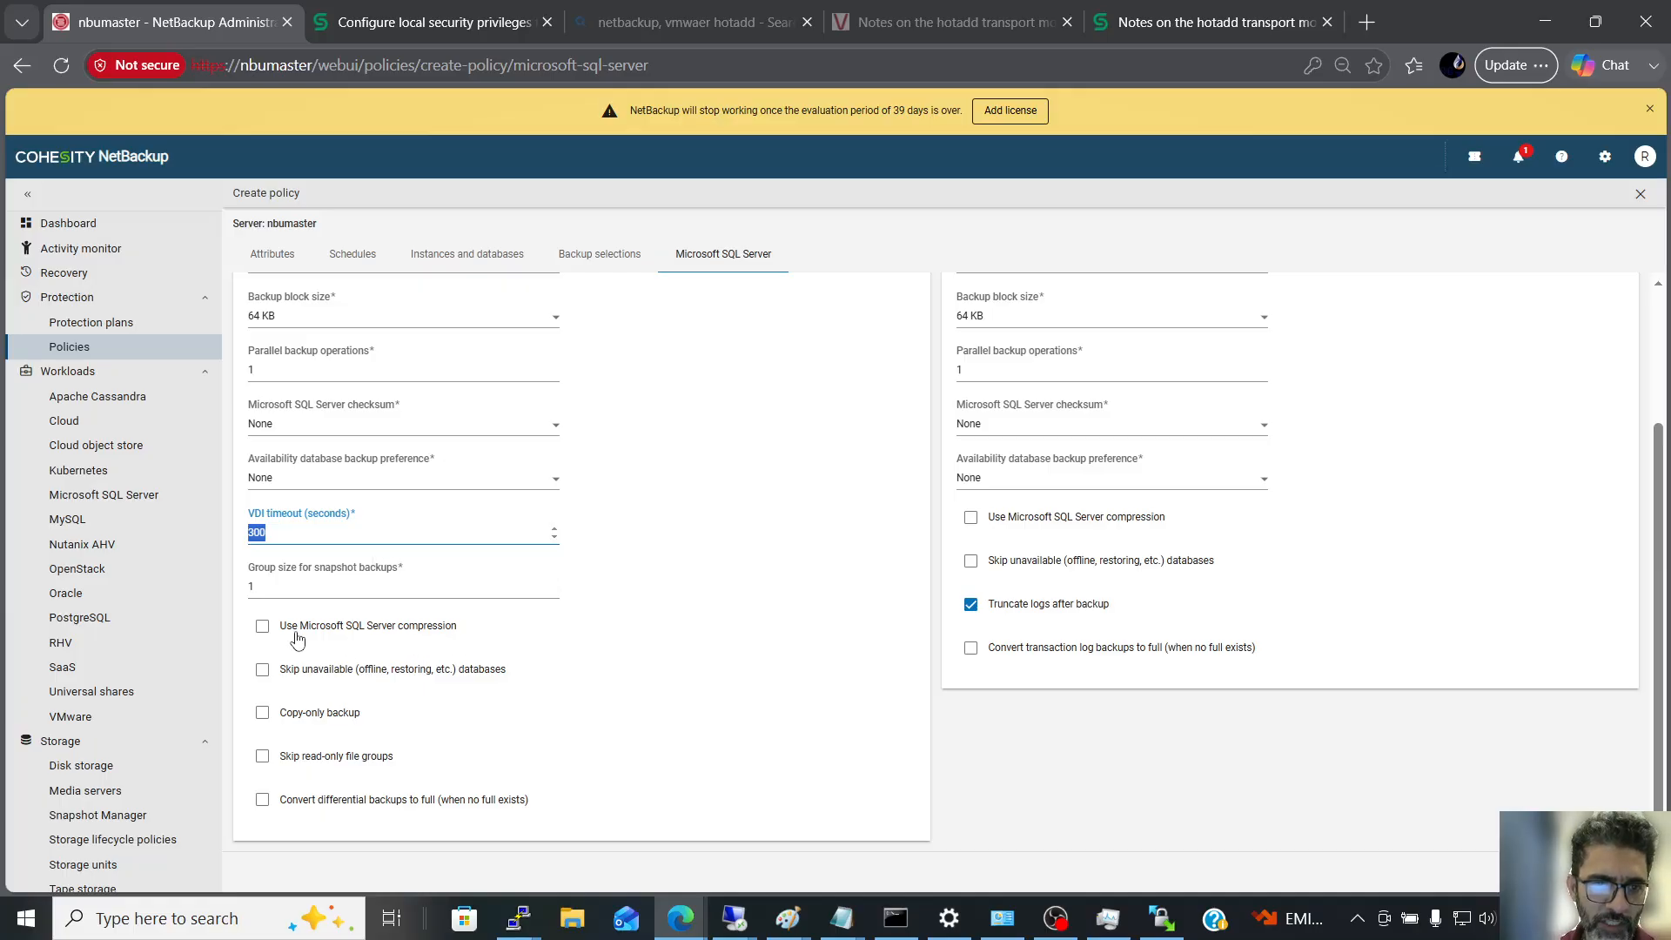
# - In the database options, enable skipping unavailable databases, skipping read-only file groups, and converting differential backups to full when no full exists
pyautogui.click(262, 671)
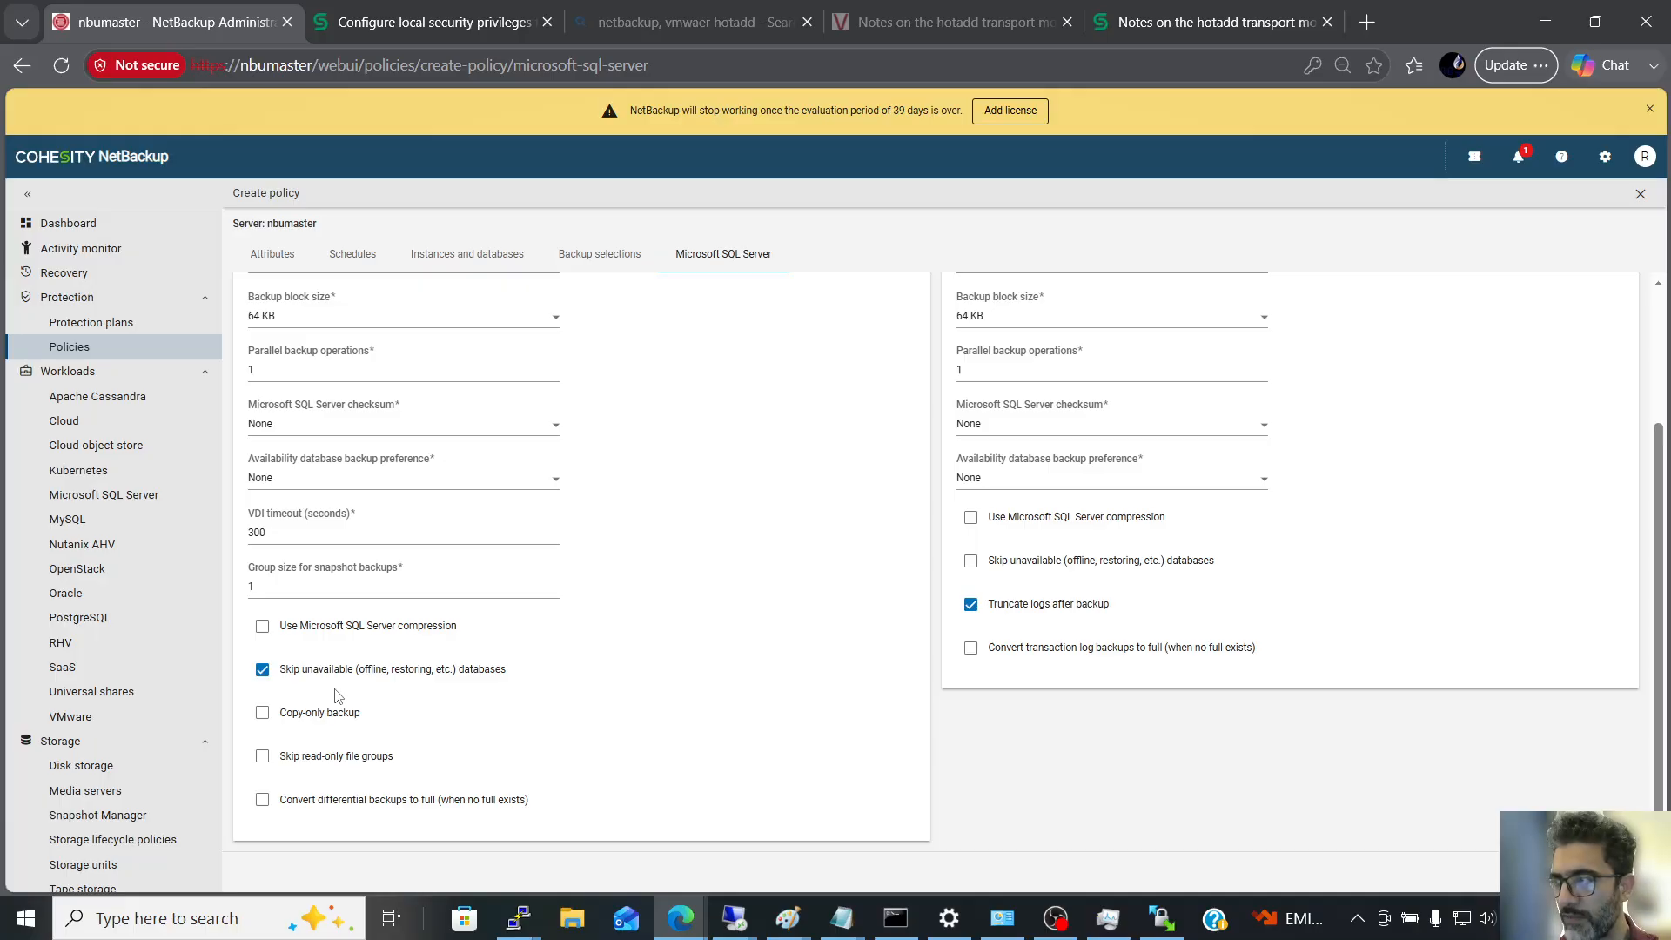
pyautogui.click(262, 757)
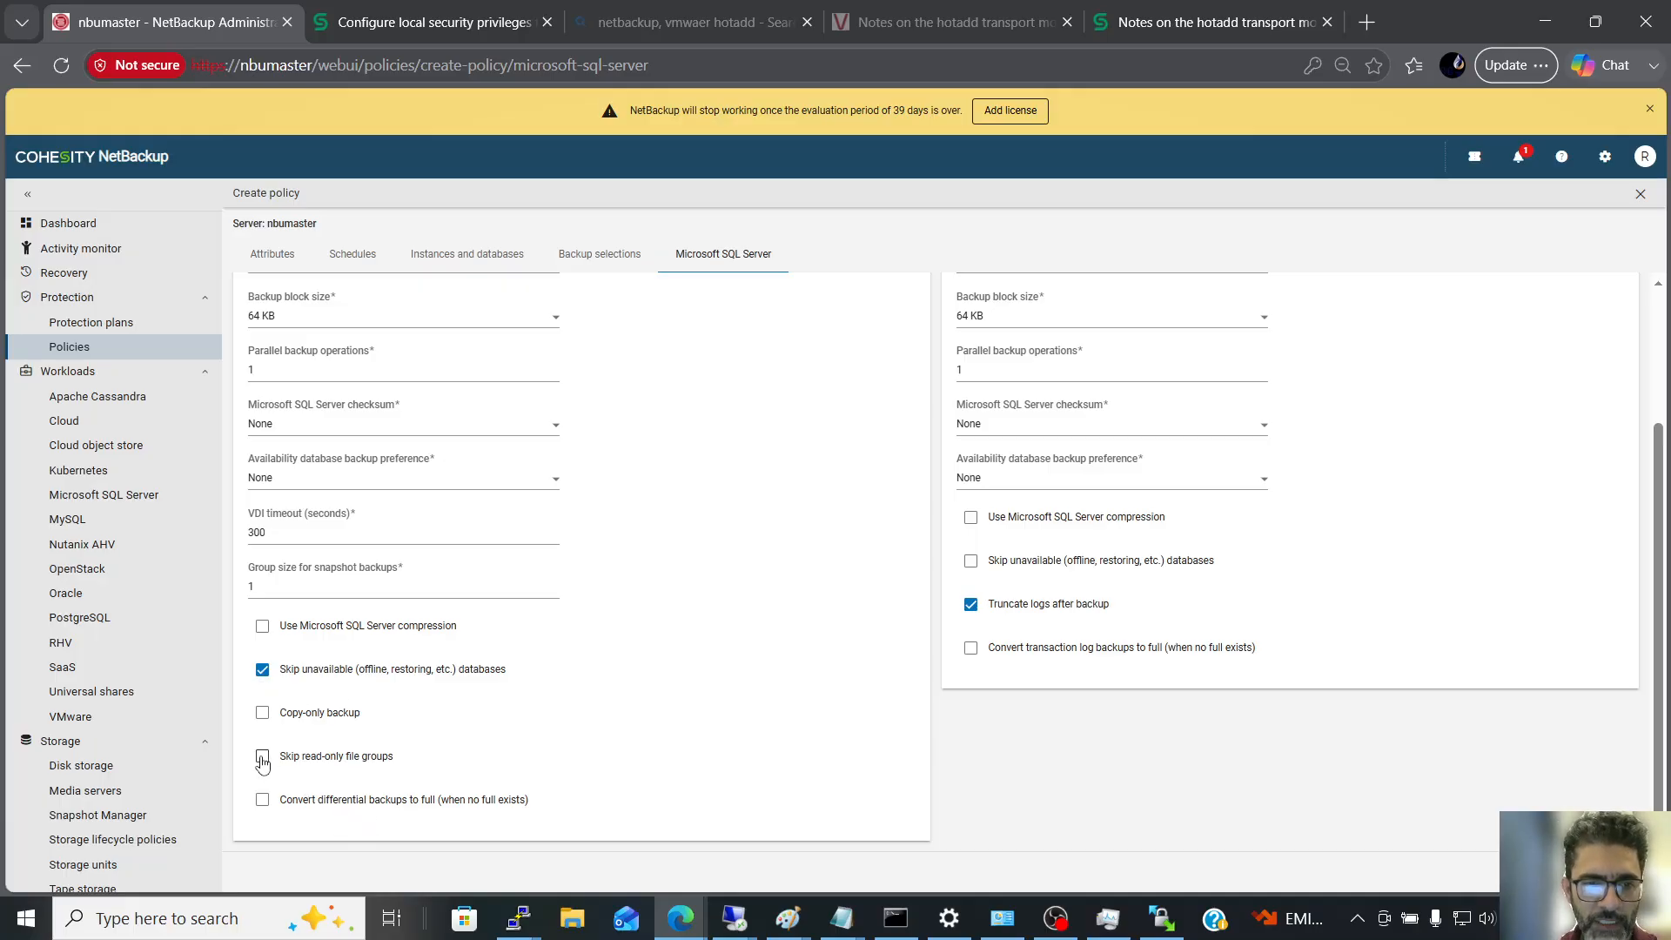
pyautogui.click(262, 799)
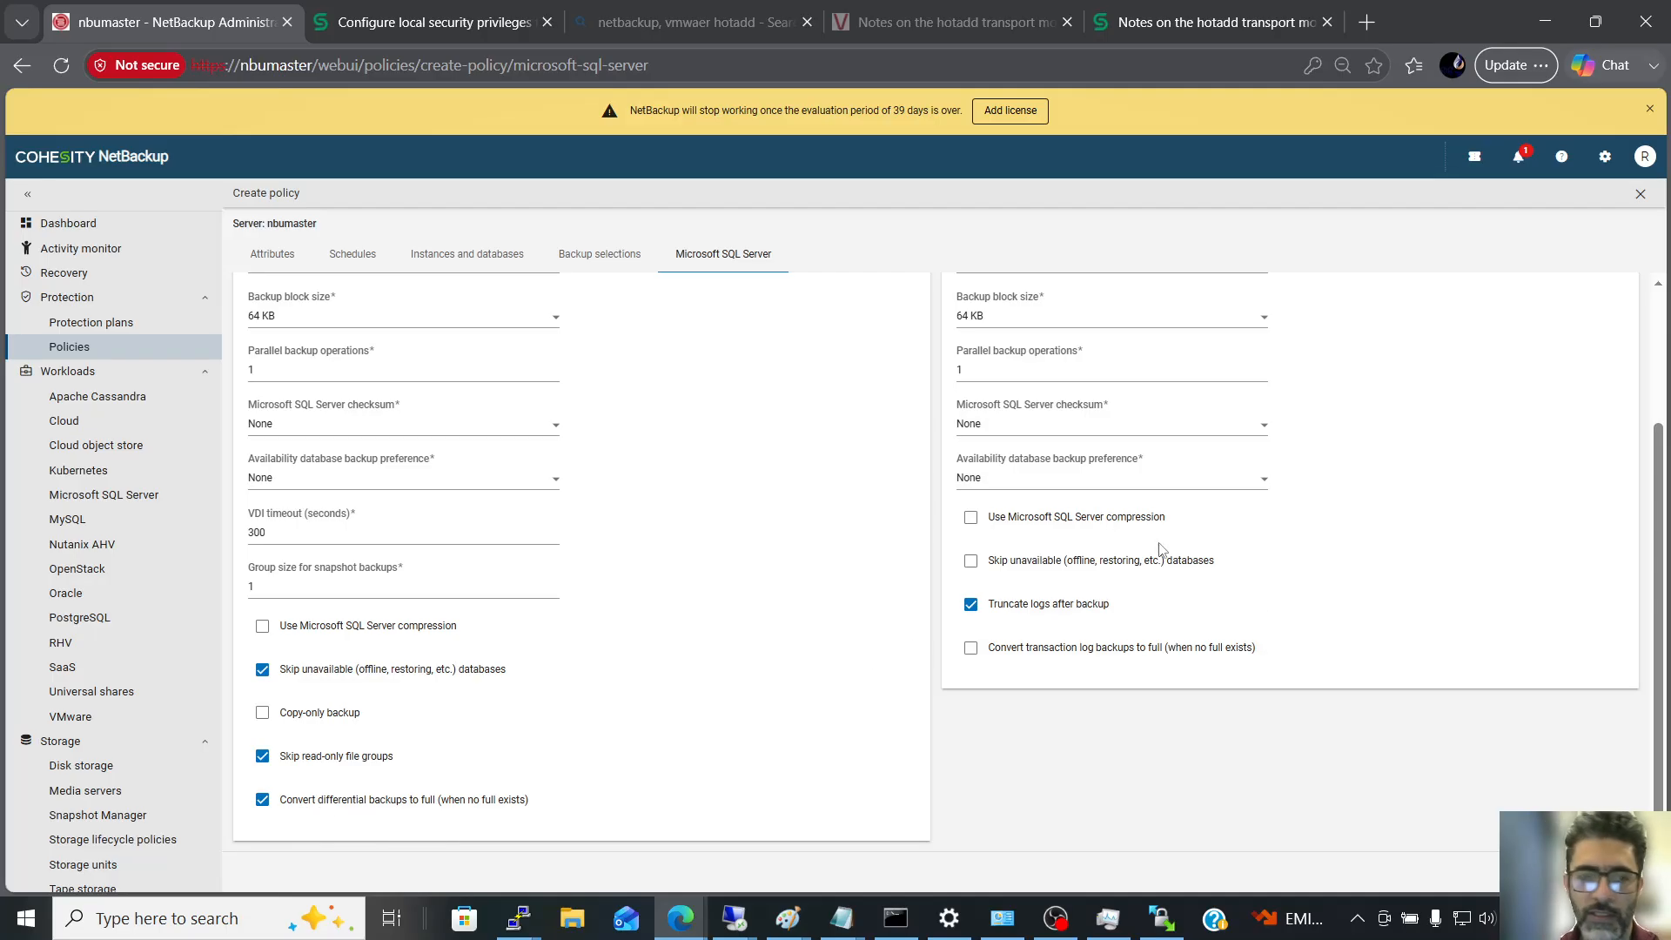
# - In the transaction log options, enable skipping unavailable databases and converting log backups to full when no full exists, and create the policy
pyautogui.scroll(2, 1292, 513)
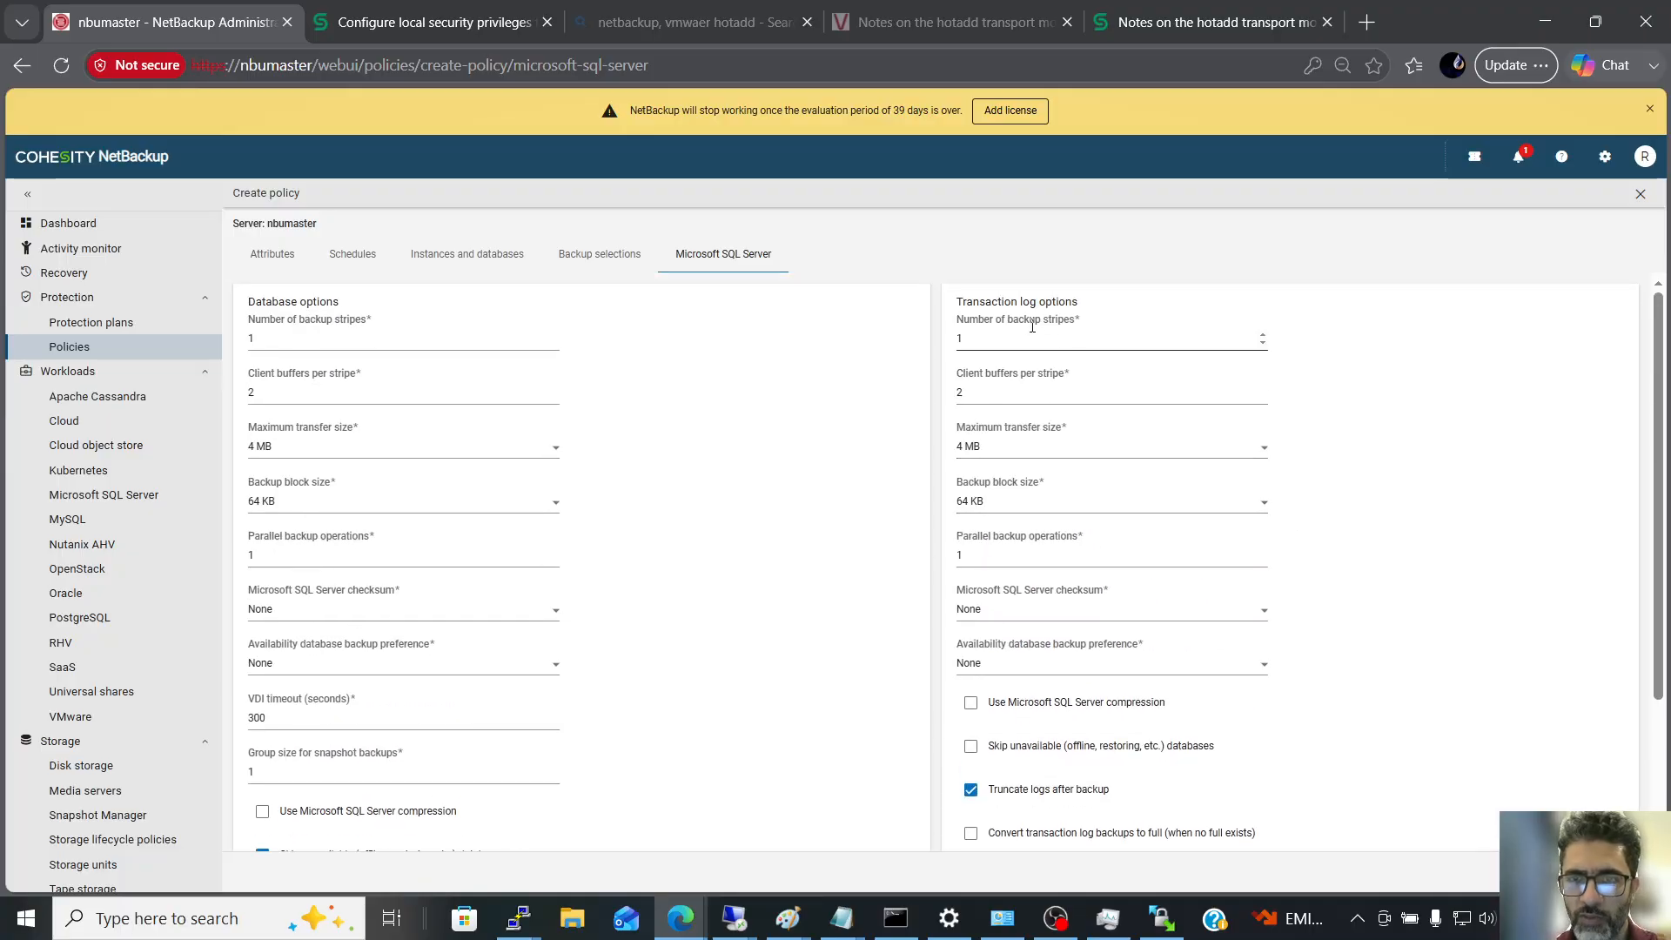
pyautogui.scroll(-2, 1036, 366)
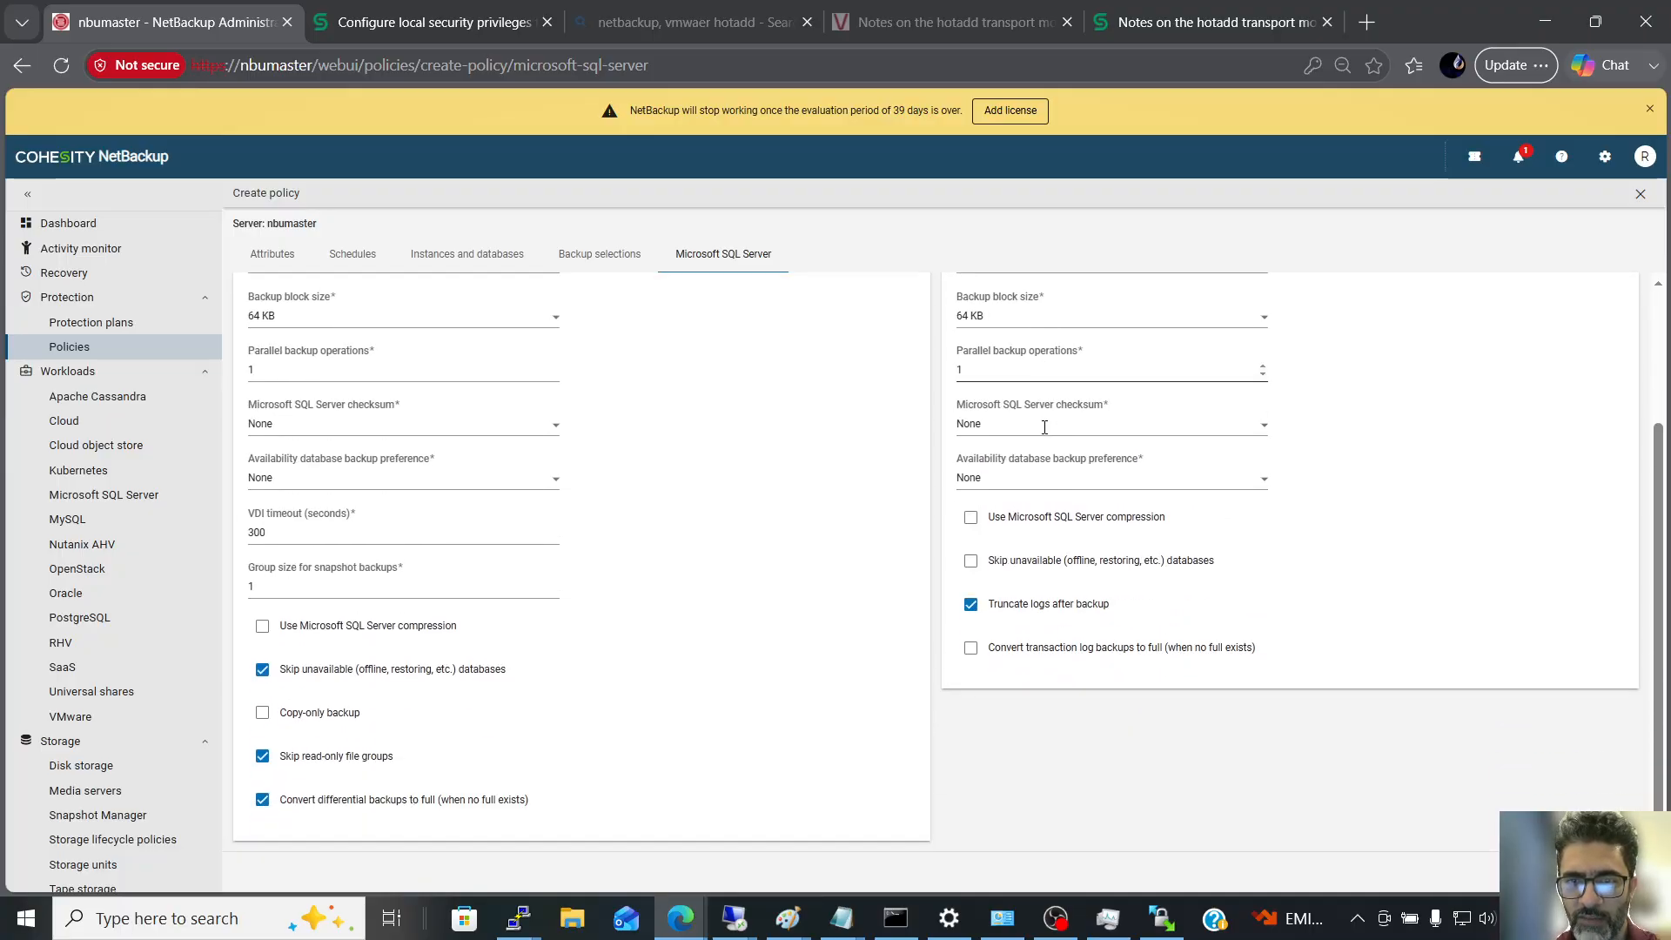
pyautogui.click(972, 562)
pyautogui.click(972, 649)
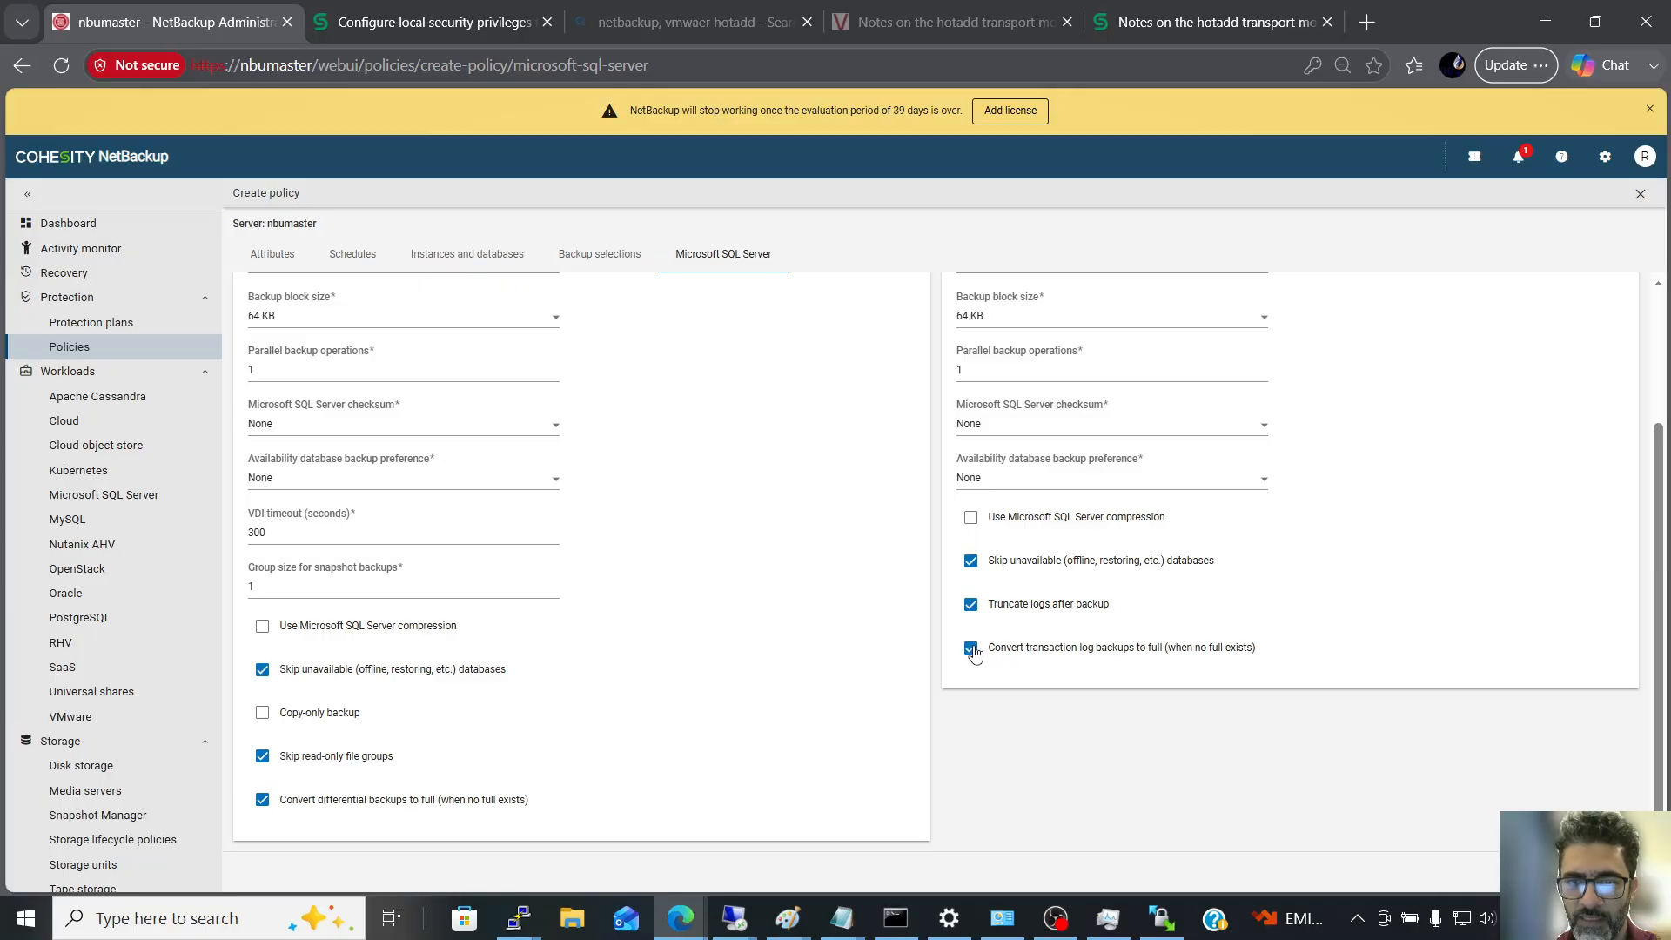
pyautogui.moveTo(1140, 614); pyautogui.dragTo(991, 609)
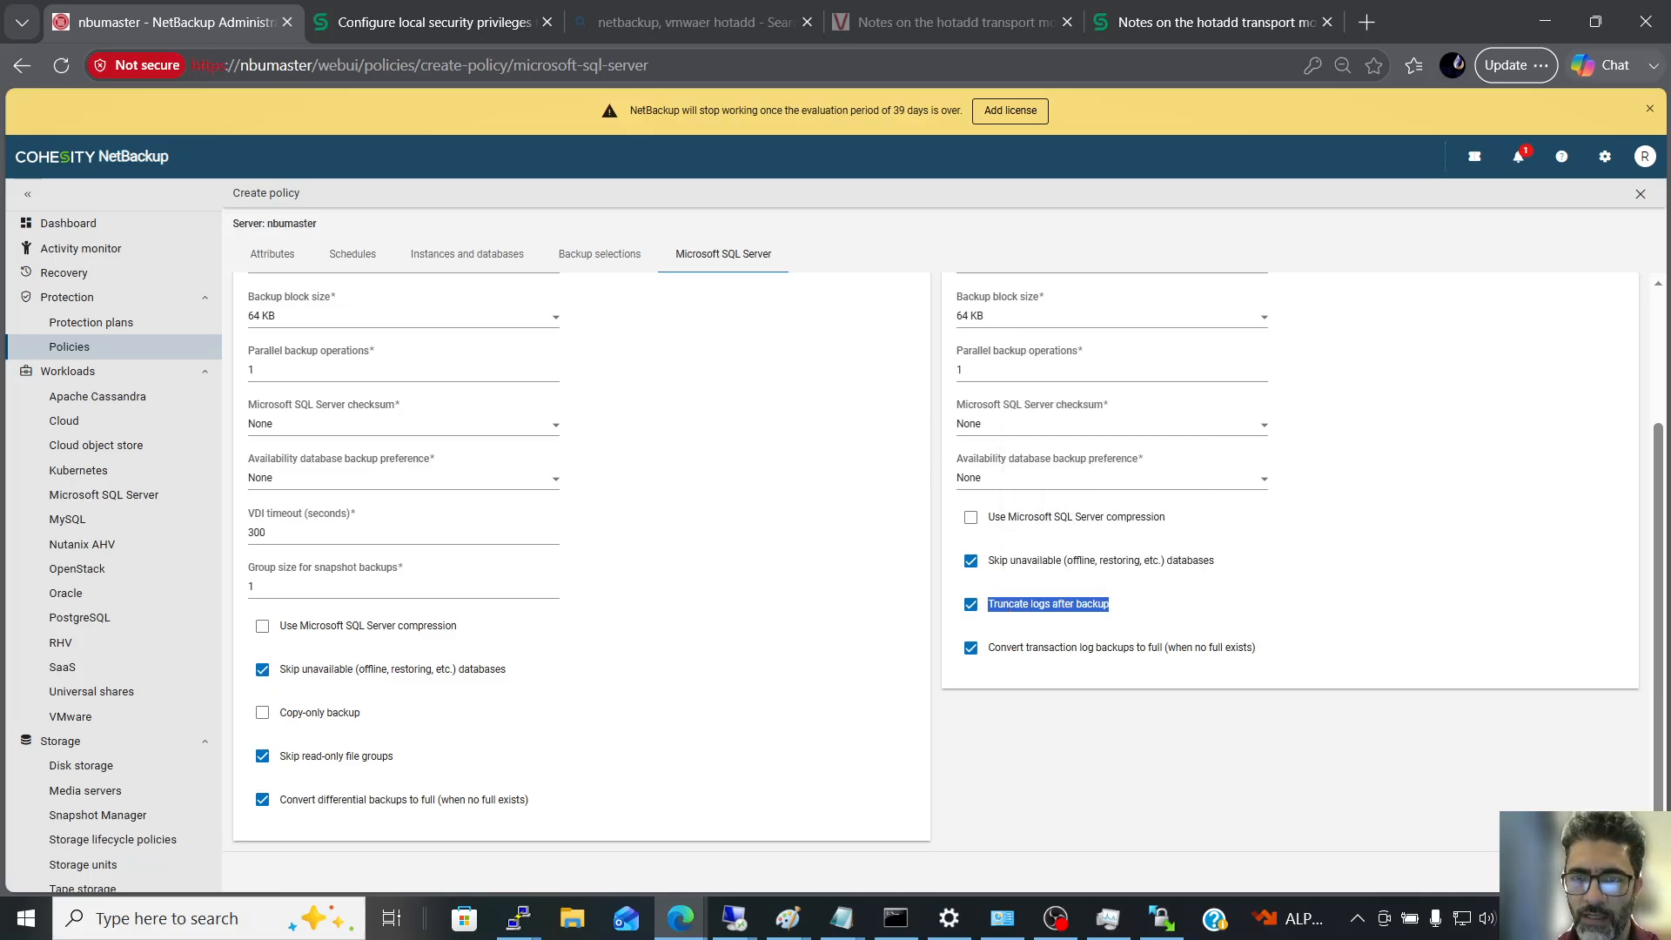
pyautogui.click(1610, 872)
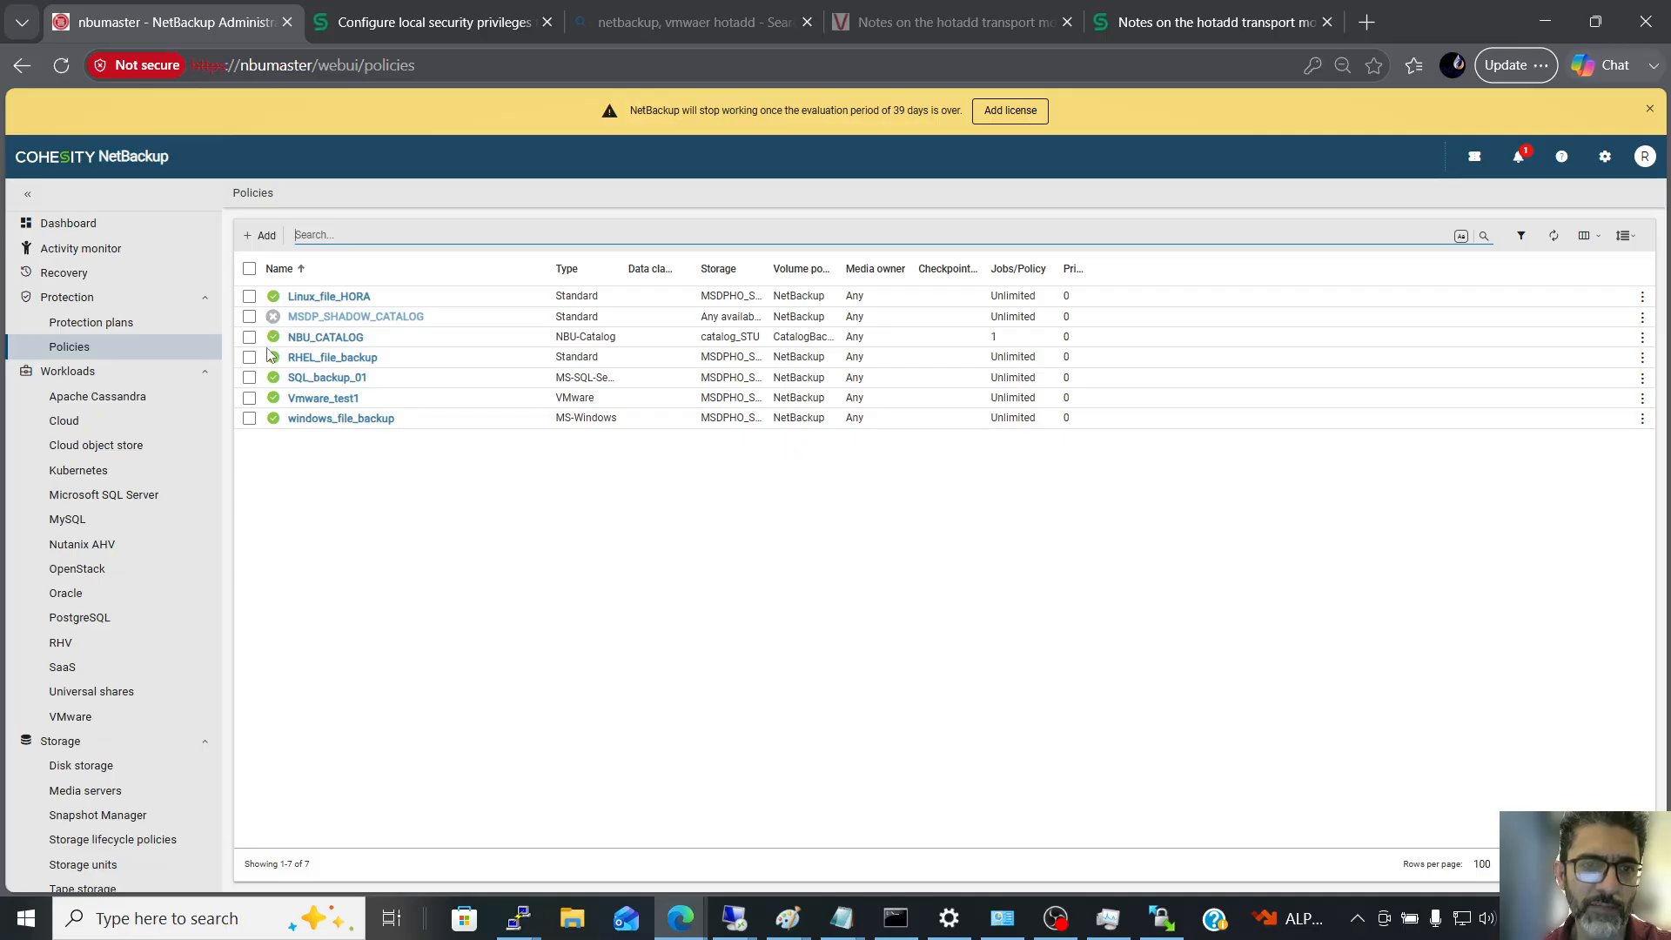
# - Try to start a manual backup of the SQL_backup_01 policy
pyautogui.click(249, 379)
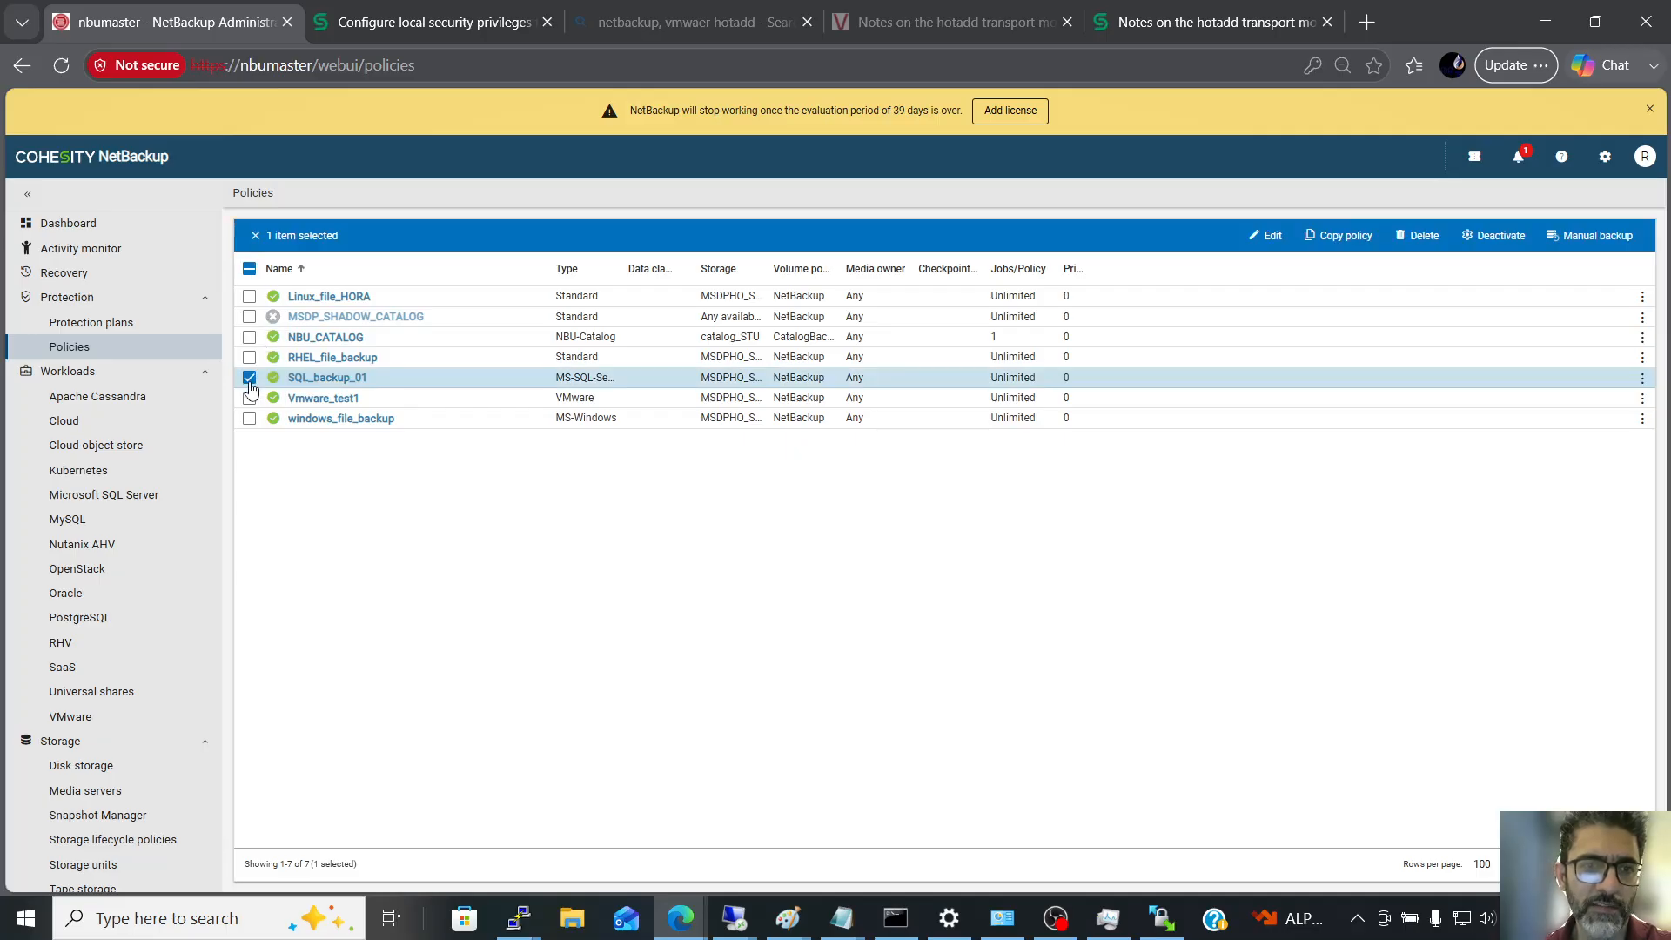
pyautogui.click(1593, 237)
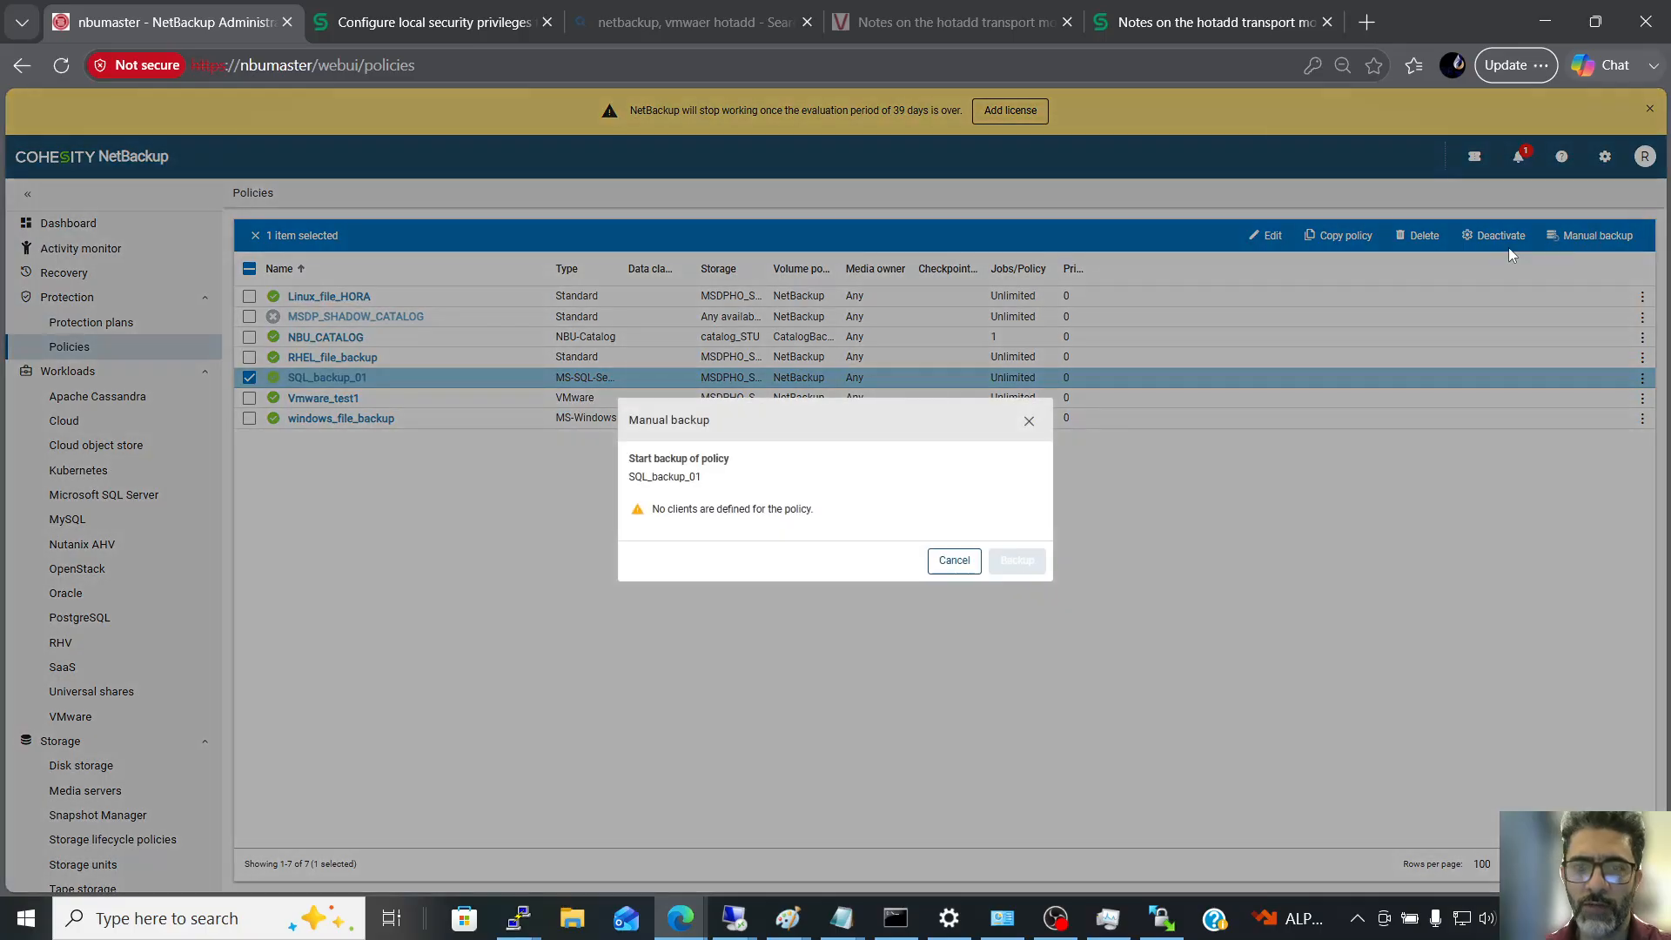
pyautogui.click(954, 560)
# - Edit SQL_backup_01, browse for instances and databases to protect, and select the MSSQLSERVER instance on host sql-01
pyautogui.click(335, 381)
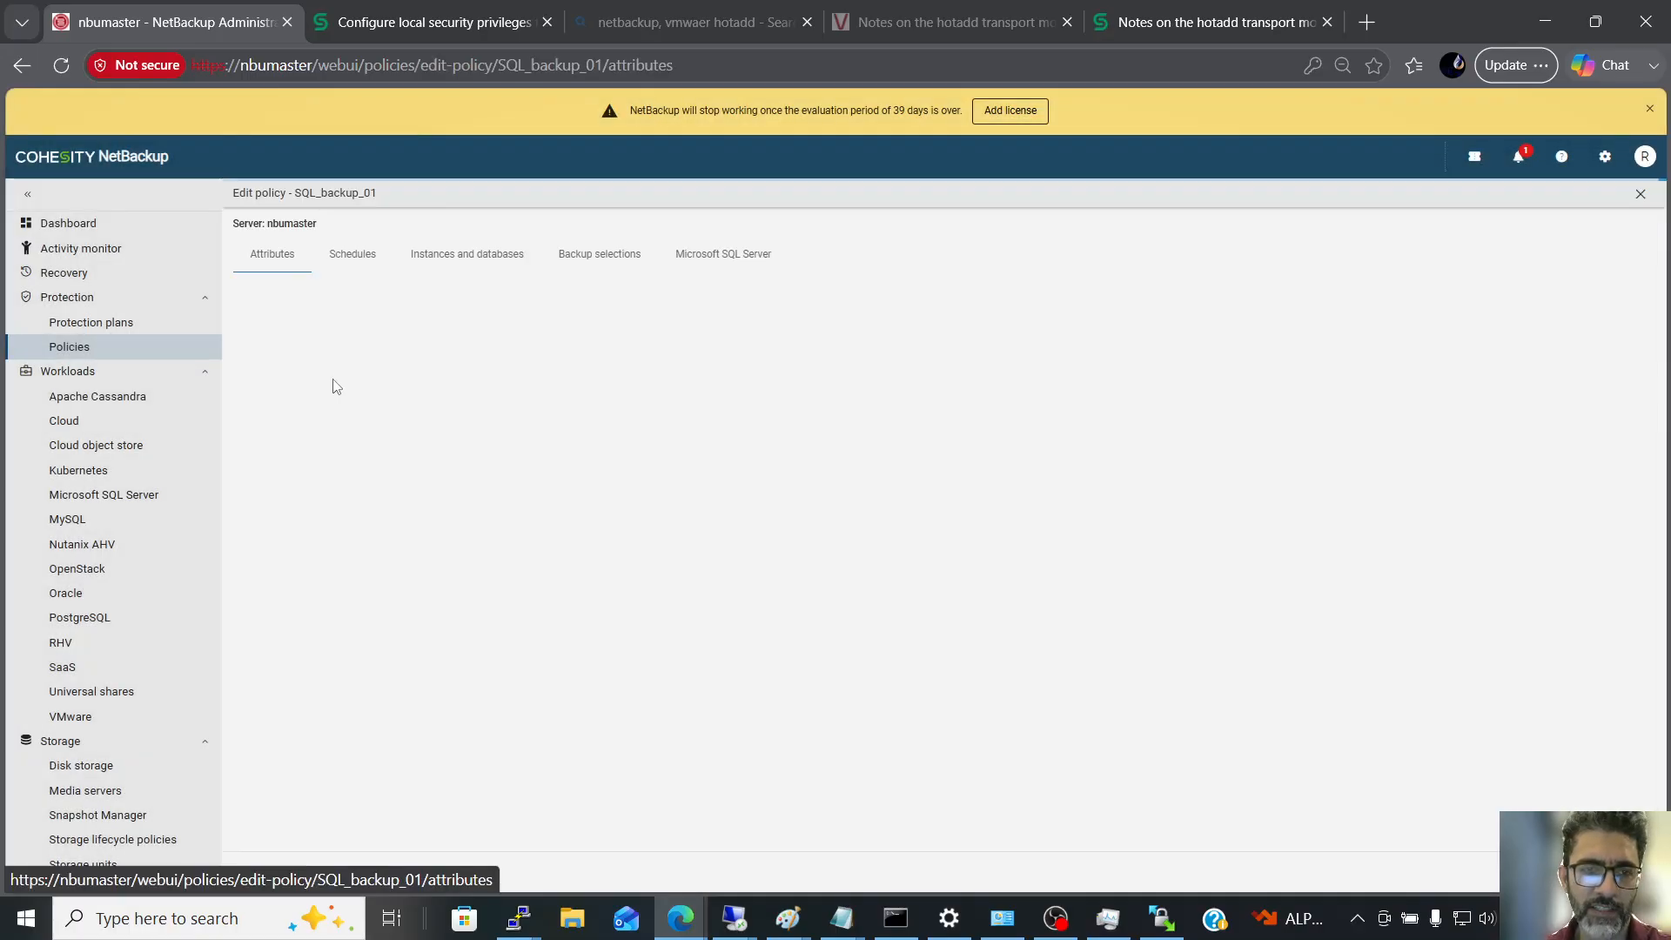
pyautogui.click(567, 263)
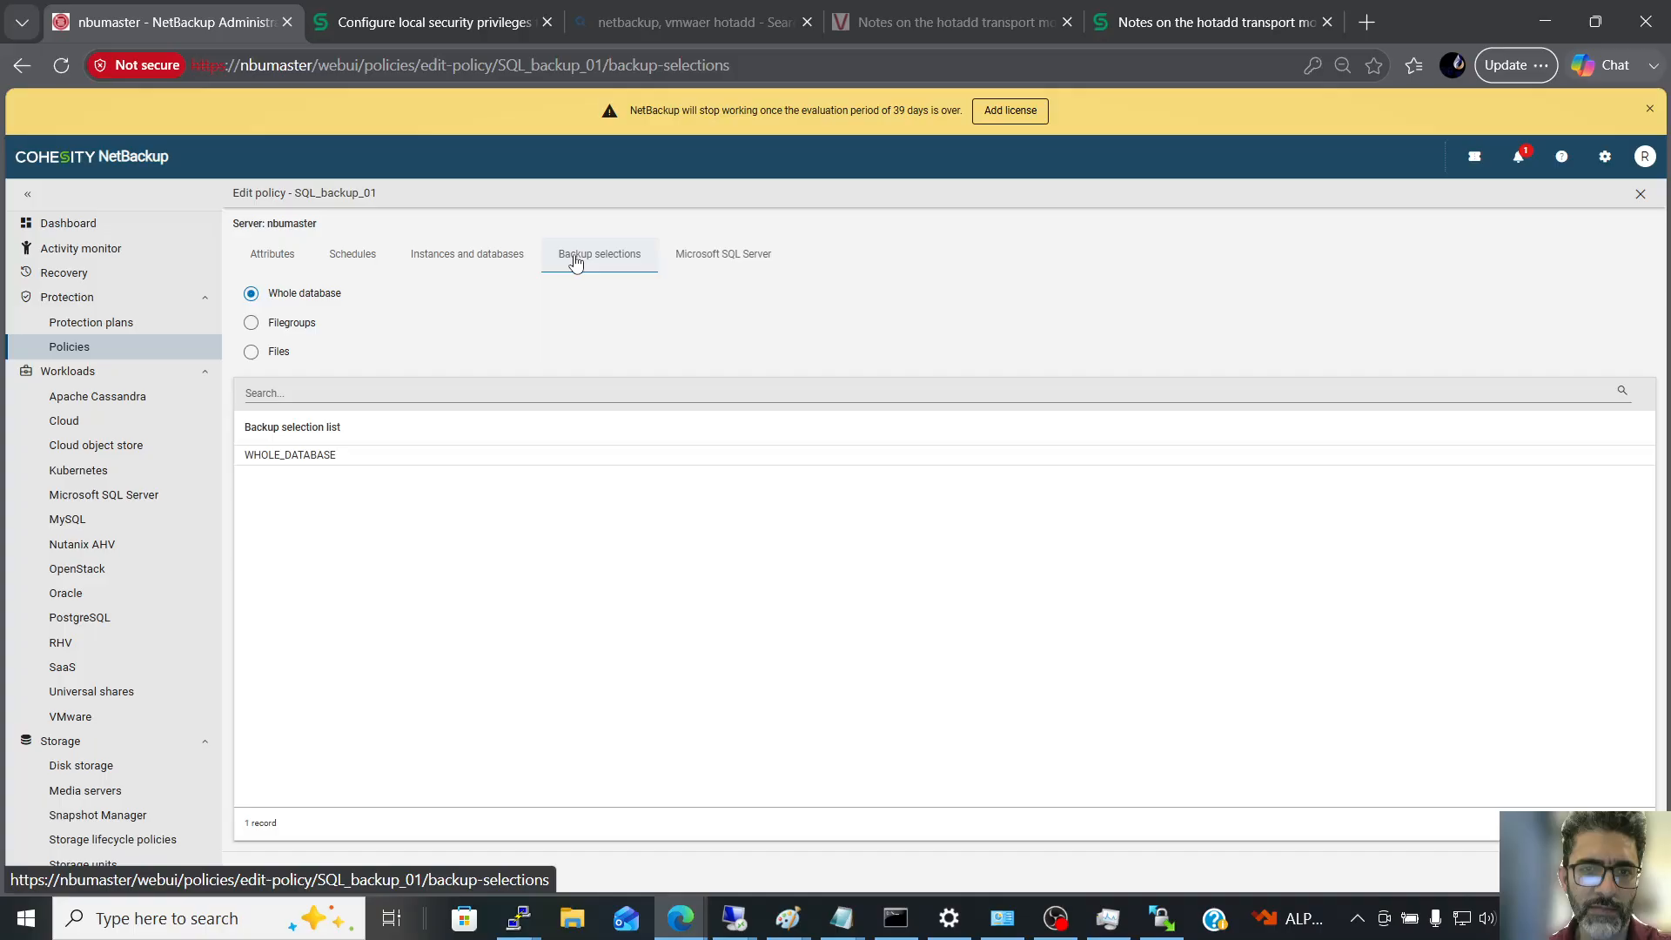
pyautogui.click(462, 262)
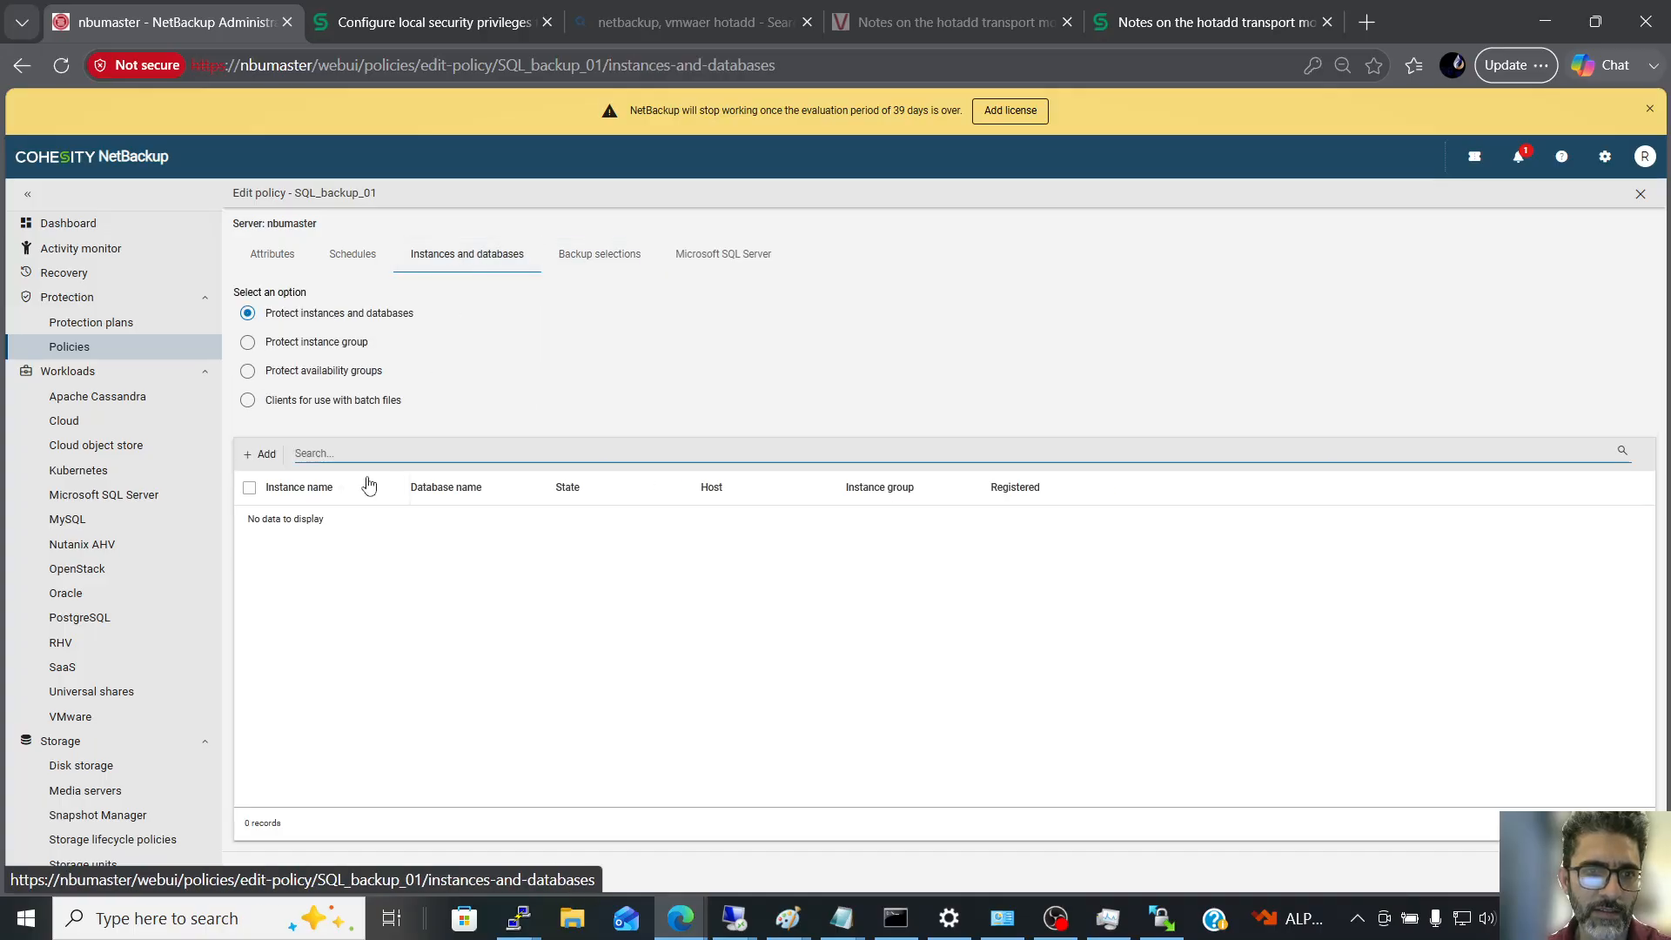
pyautogui.click(272, 458)
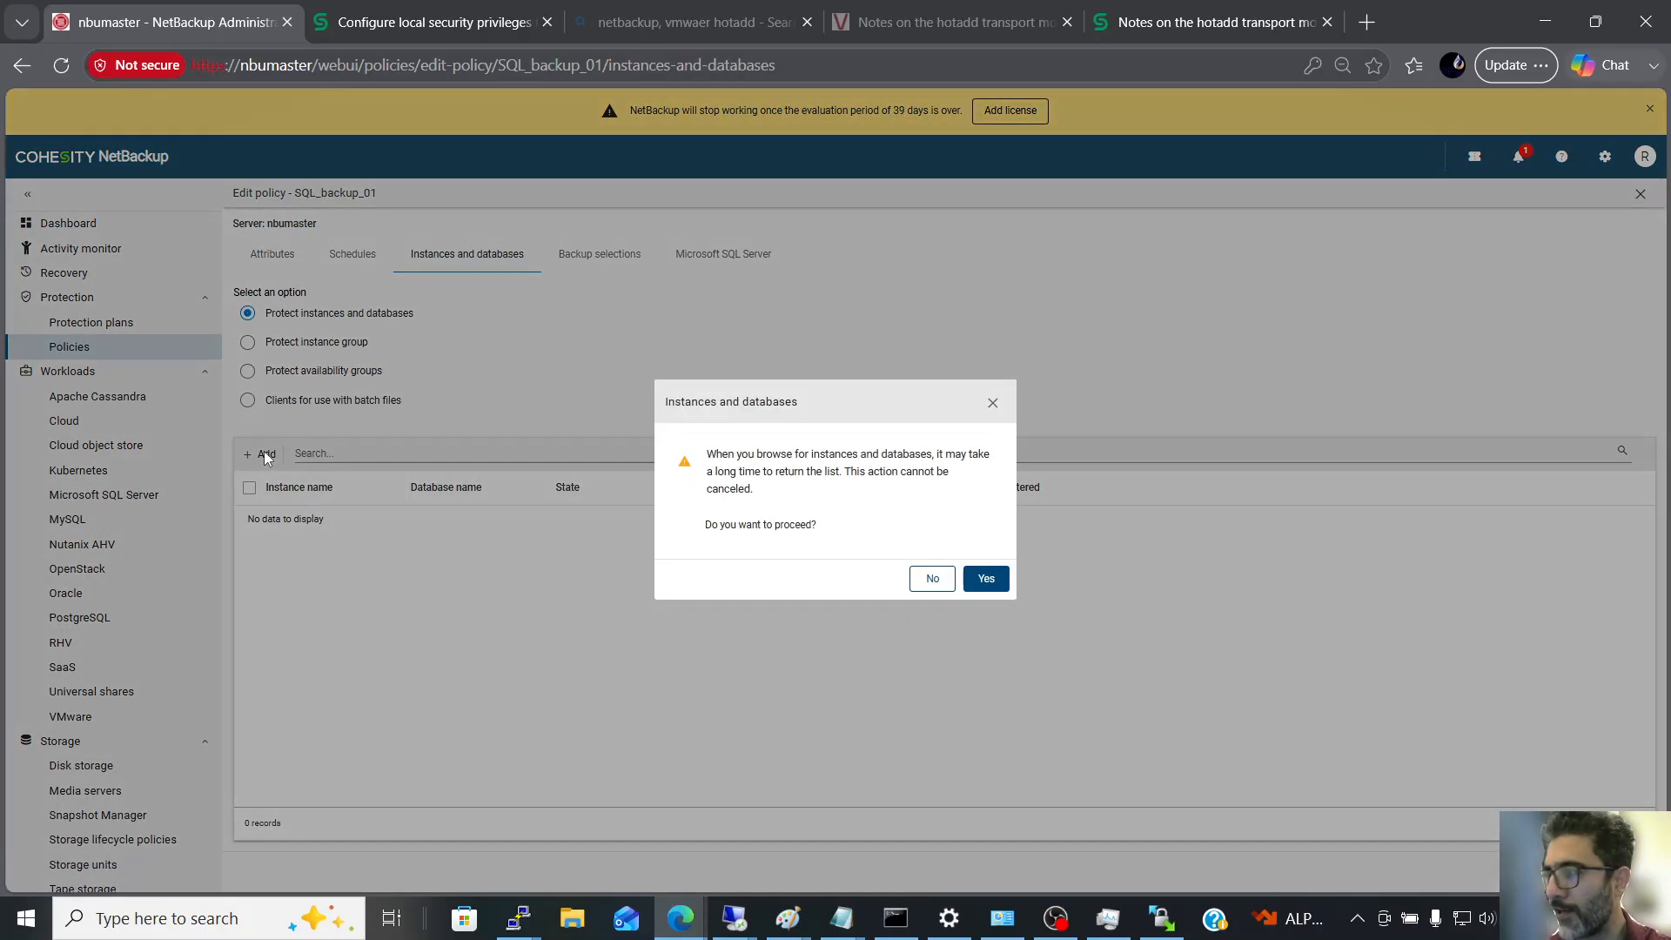
pyautogui.click(984, 579)
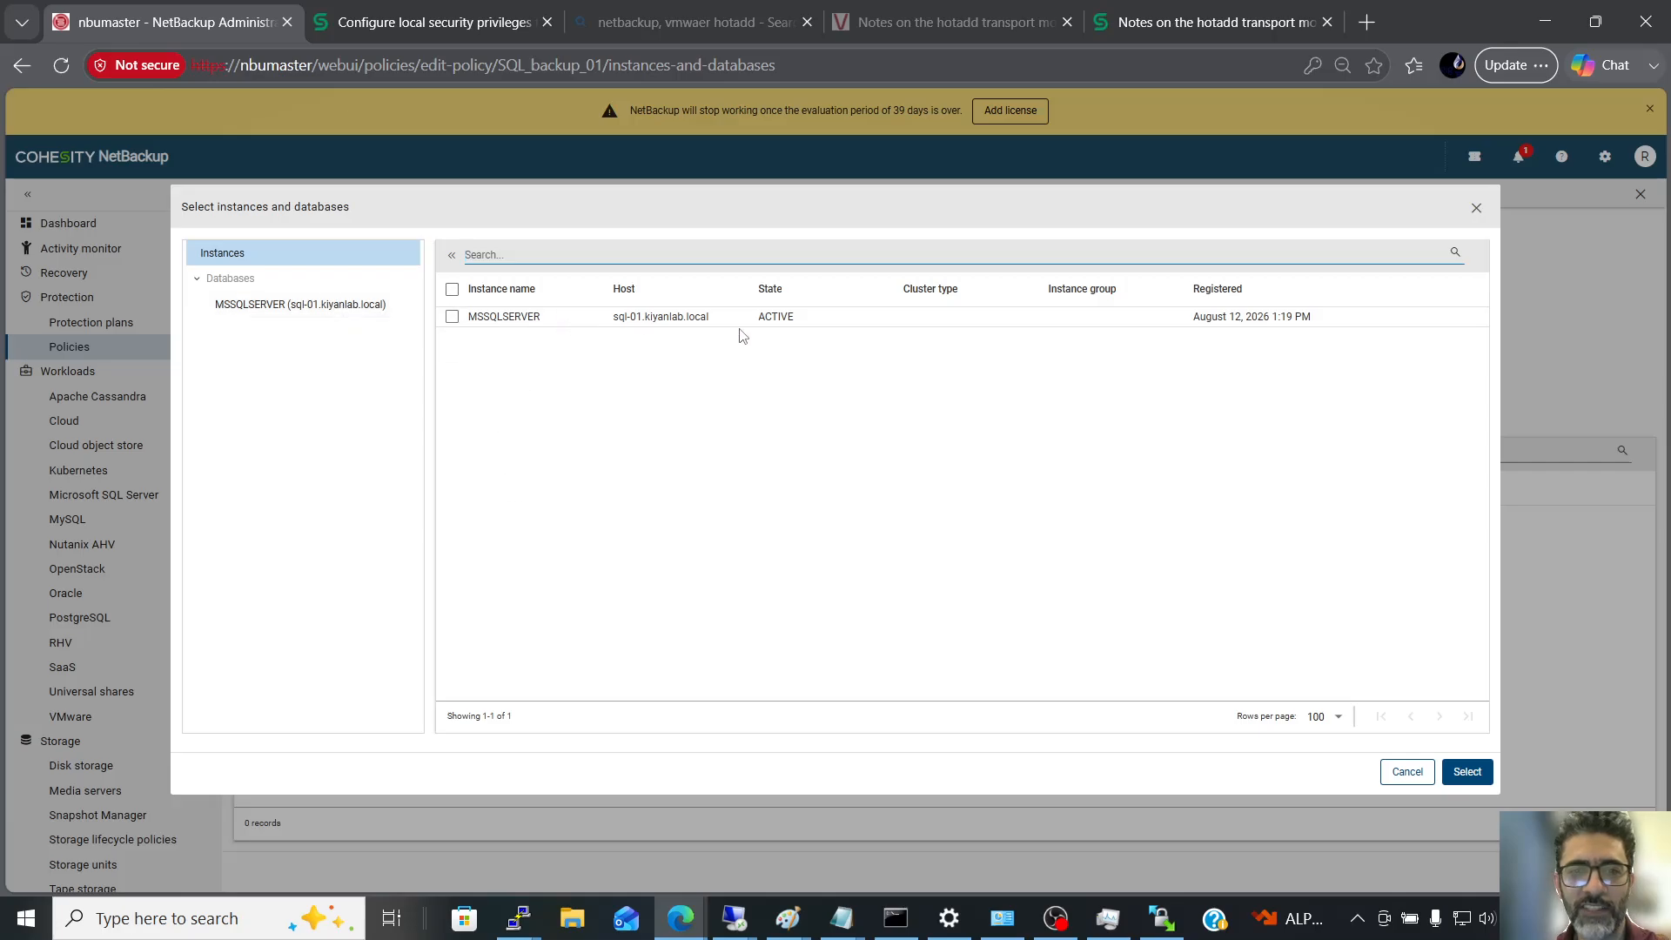
pyautogui.click(451, 317)
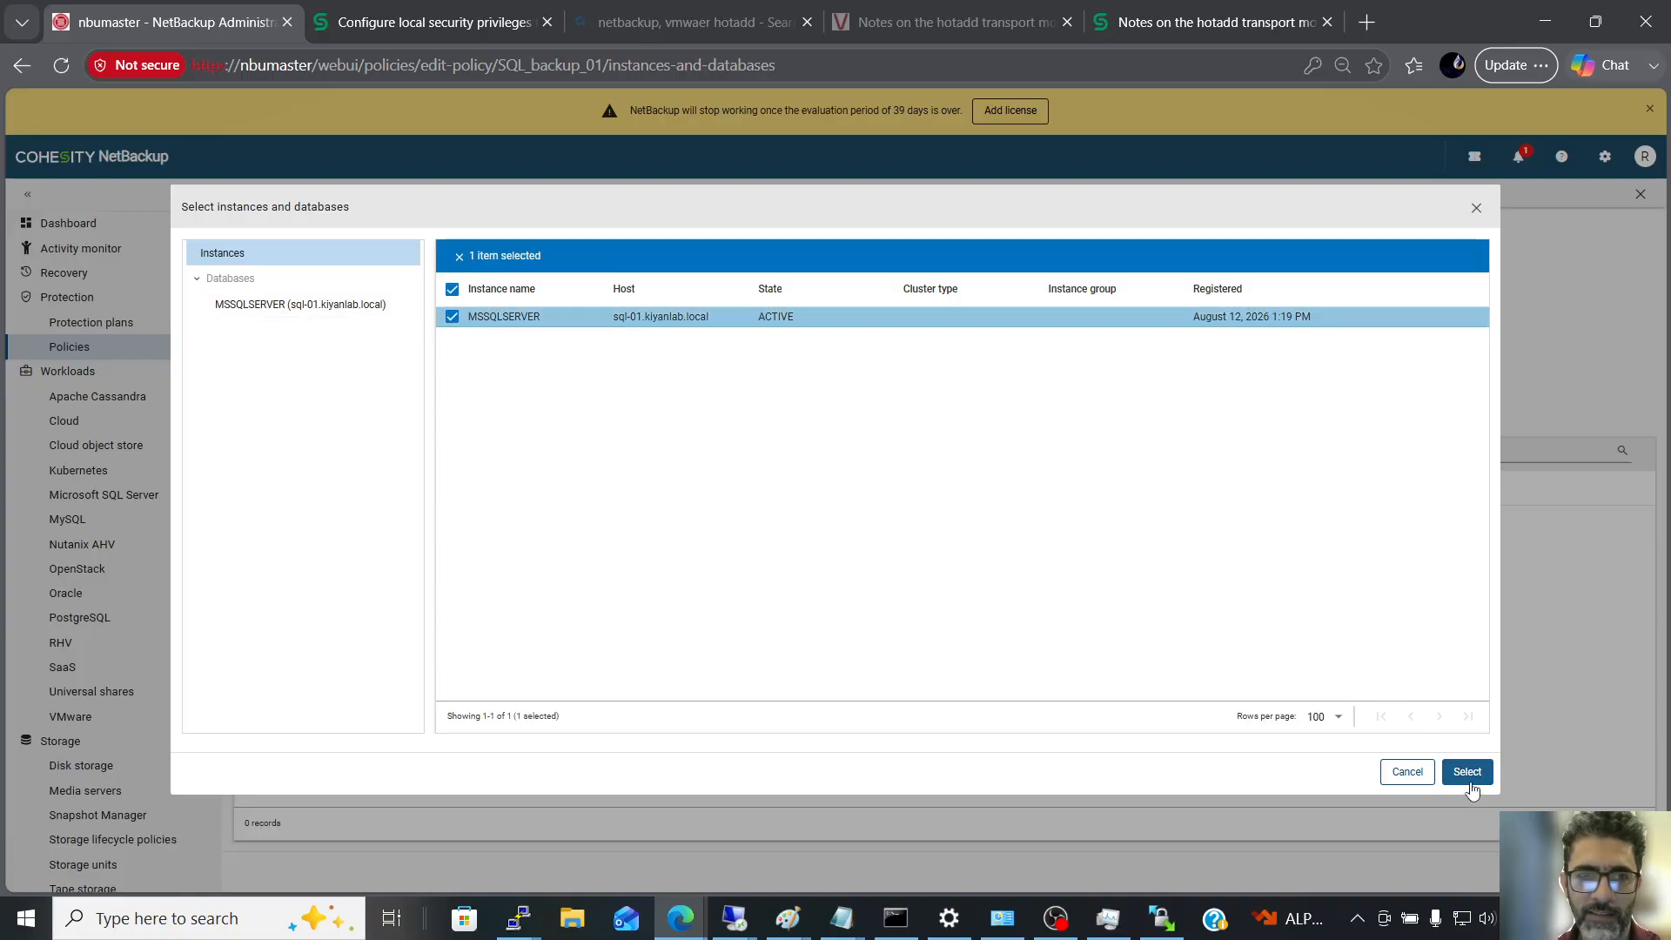
# - Try selecting the individual master and model databases of MSSQLSERVER, clear them, and return to the instance list
pyautogui.click(304, 312)
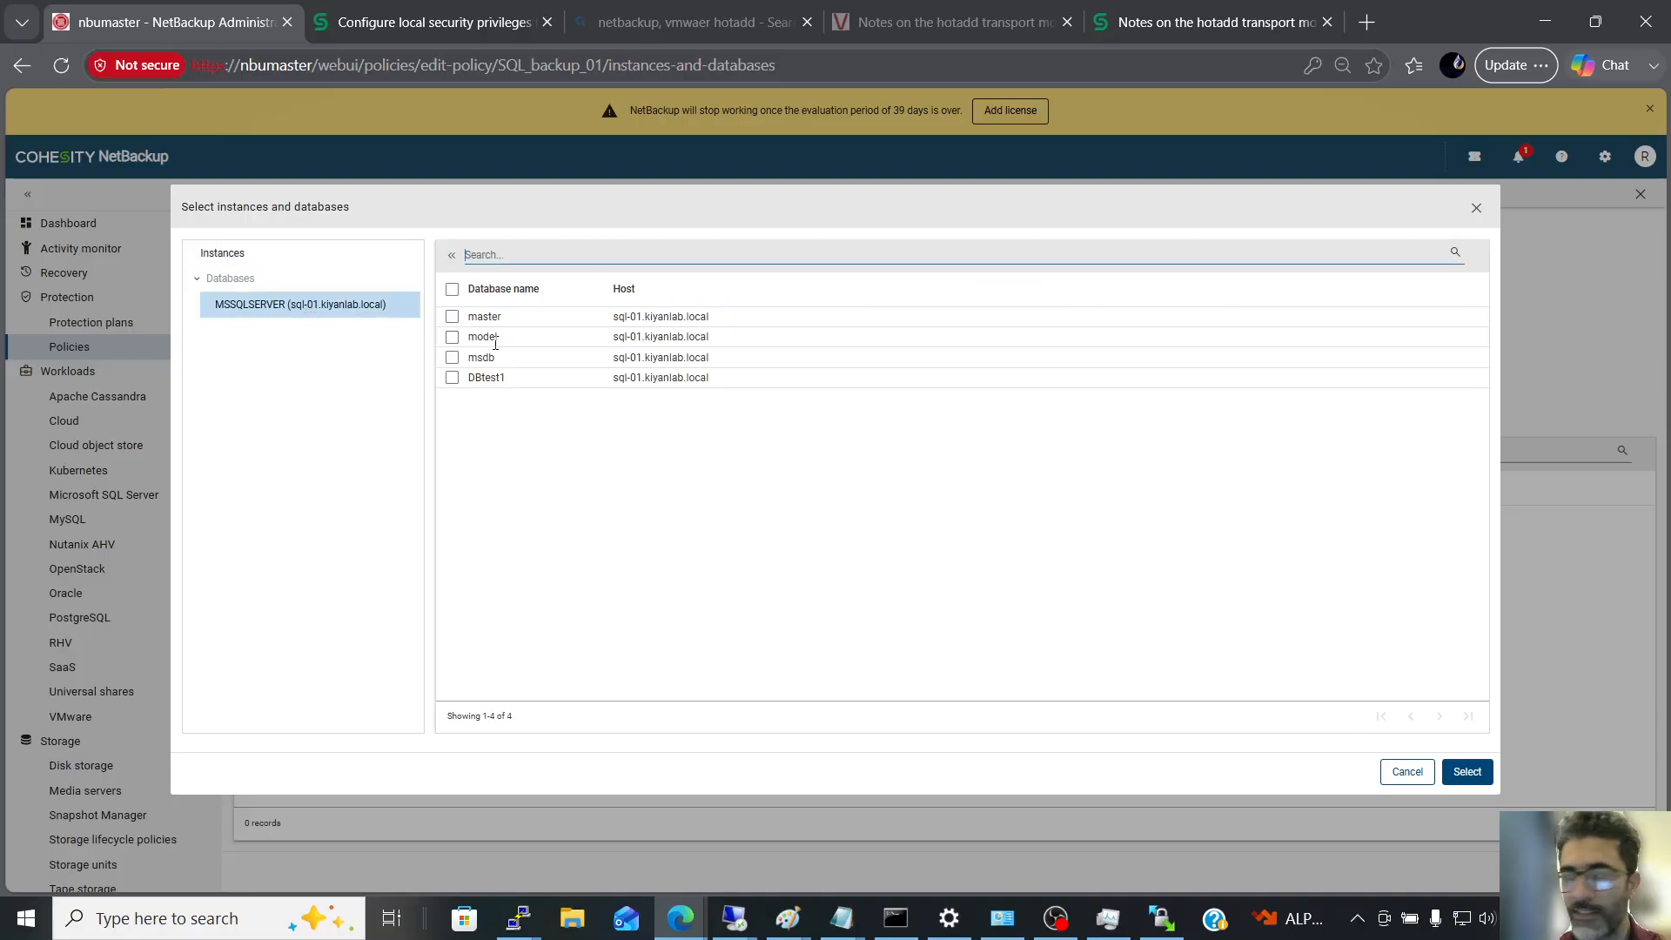
pyautogui.click(452, 317)
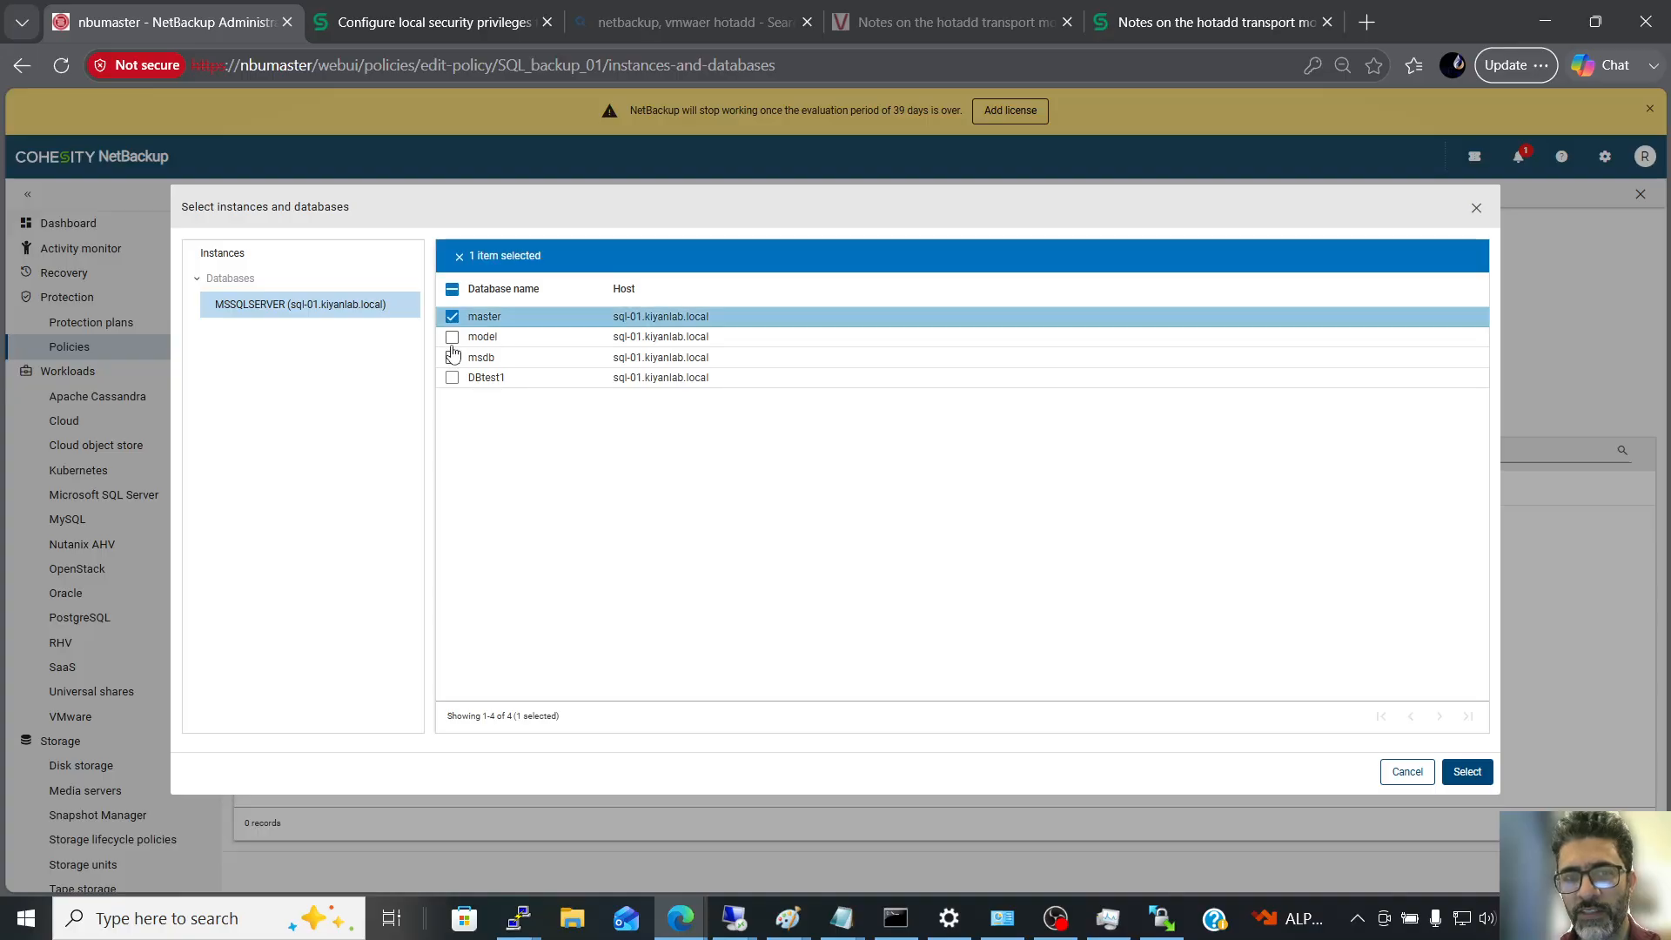
pyautogui.click(451, 336)
pyautogui.click(452, 316)
pyautogui.click(452, 336)
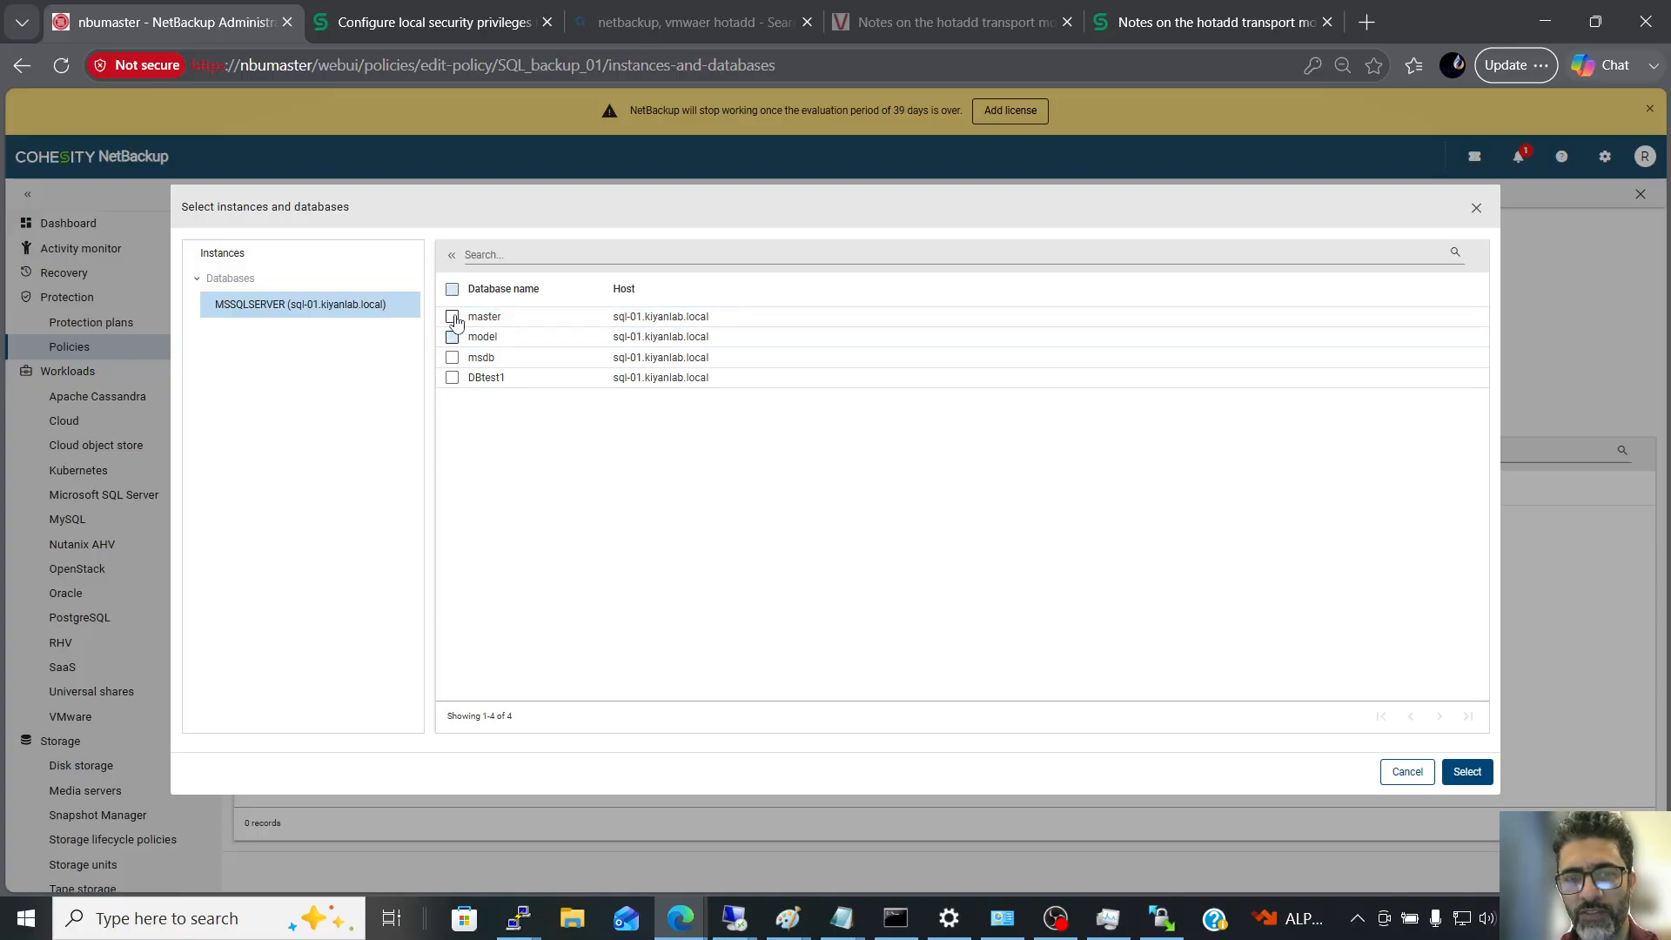
pyautogui.click(231, 254)
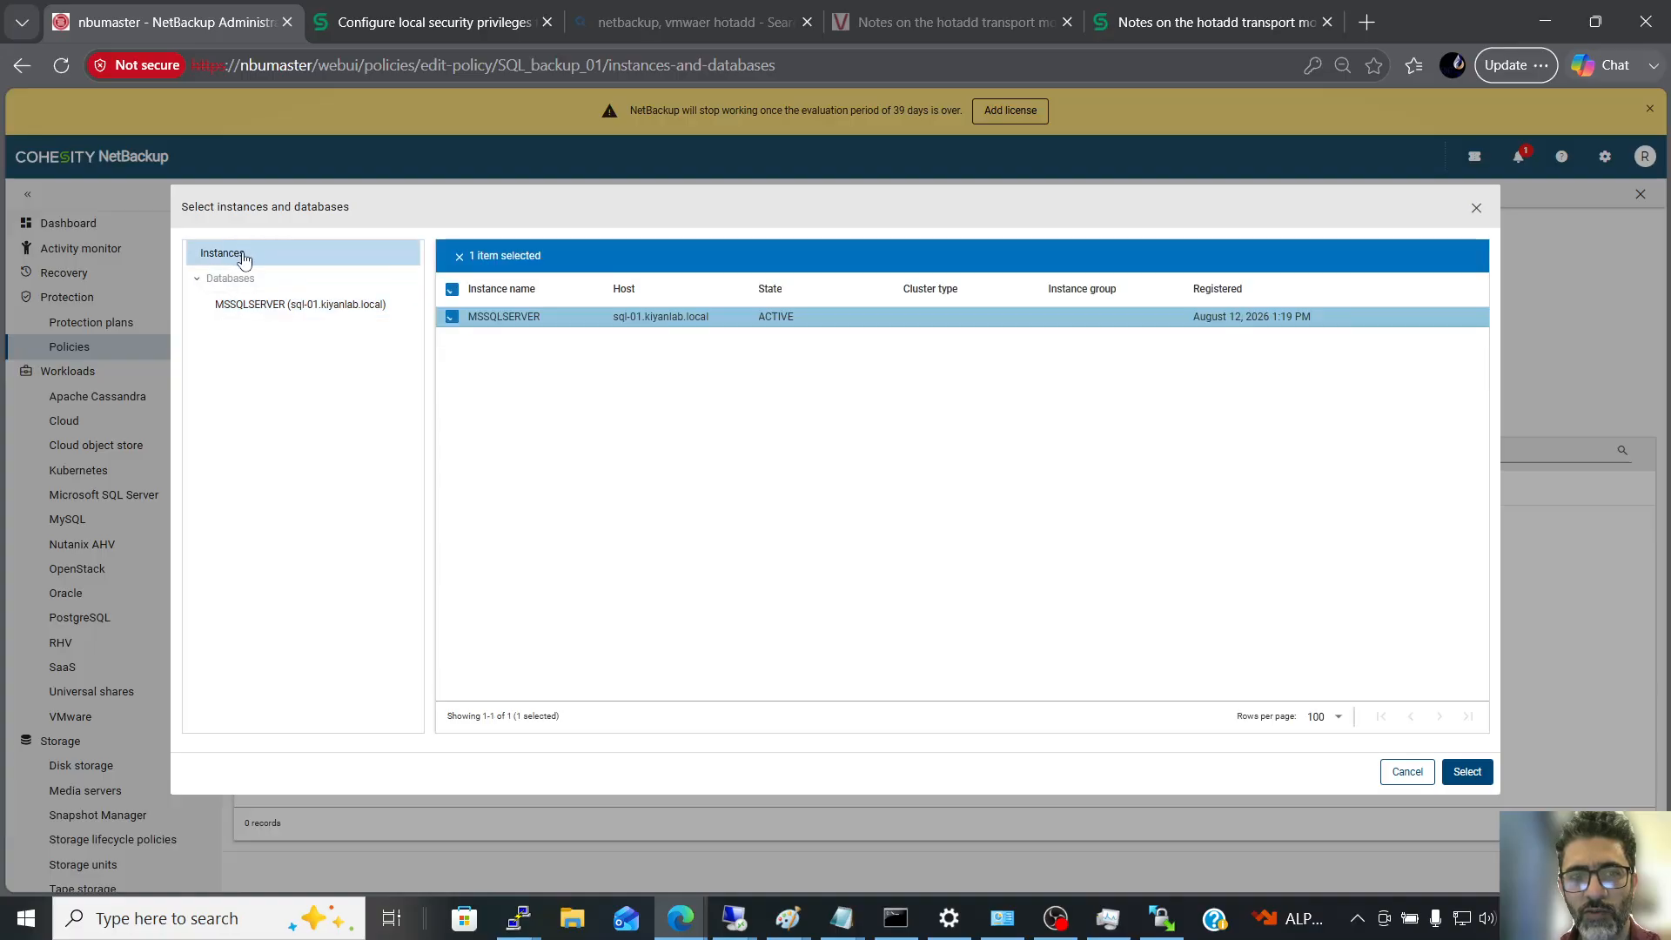
# - Add the selected MSSQLSERVER instance to the SQL_backup_01 policy and save the policy changes
pyautogui.click(1467, 773)
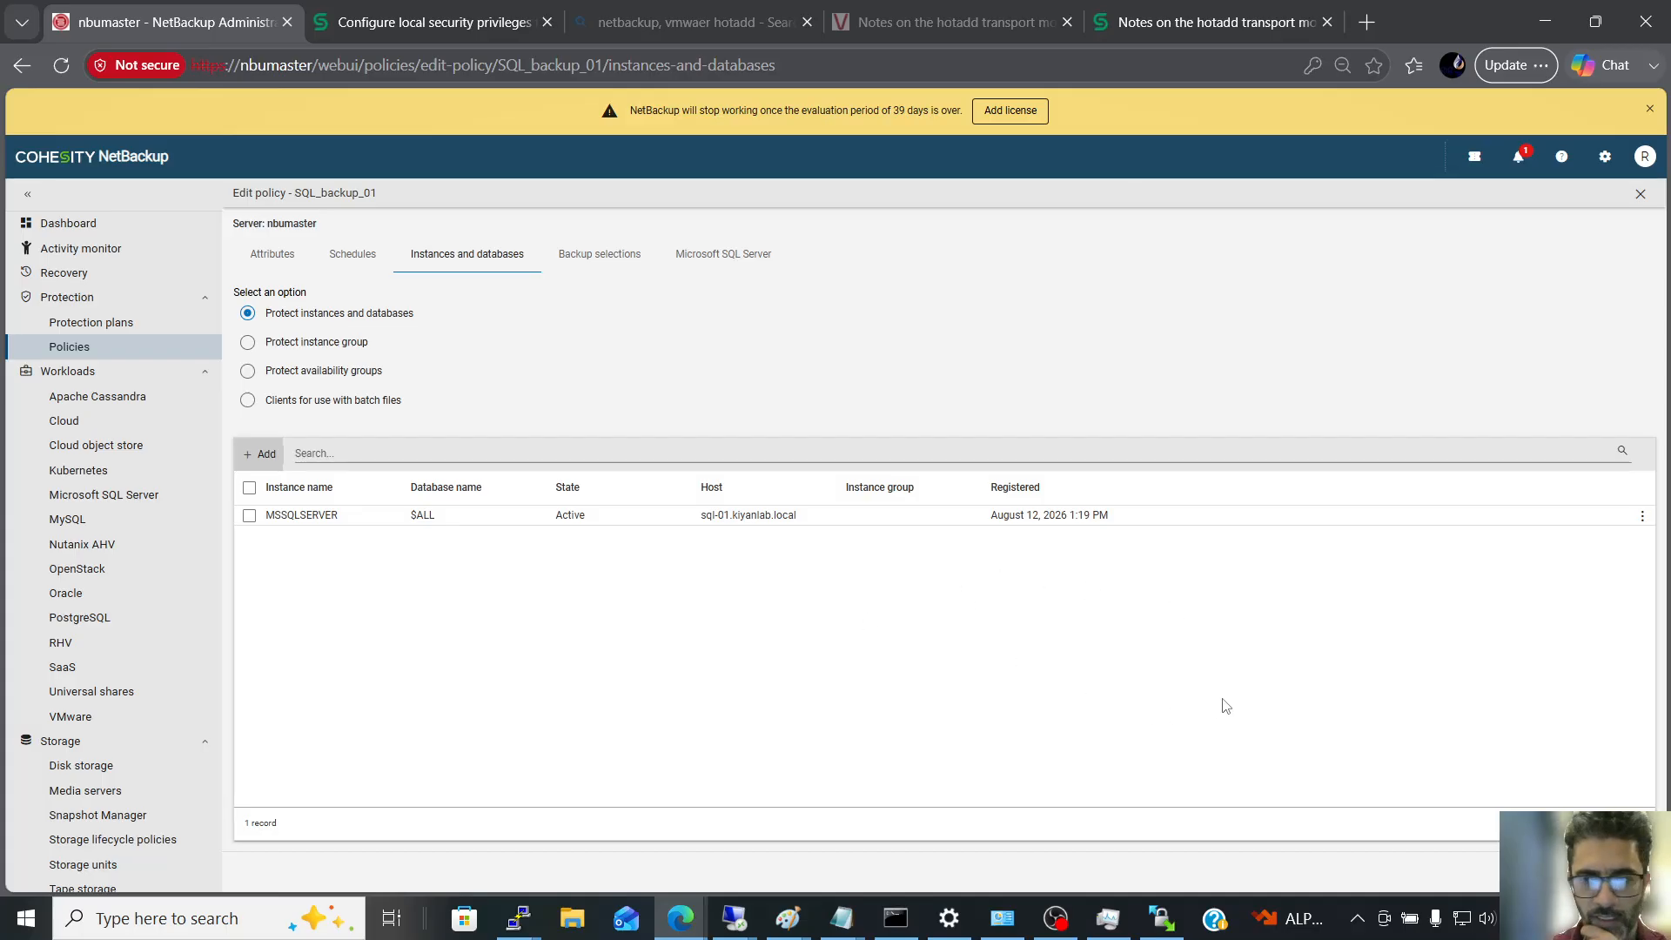
pyautogui.click(1624, 871)
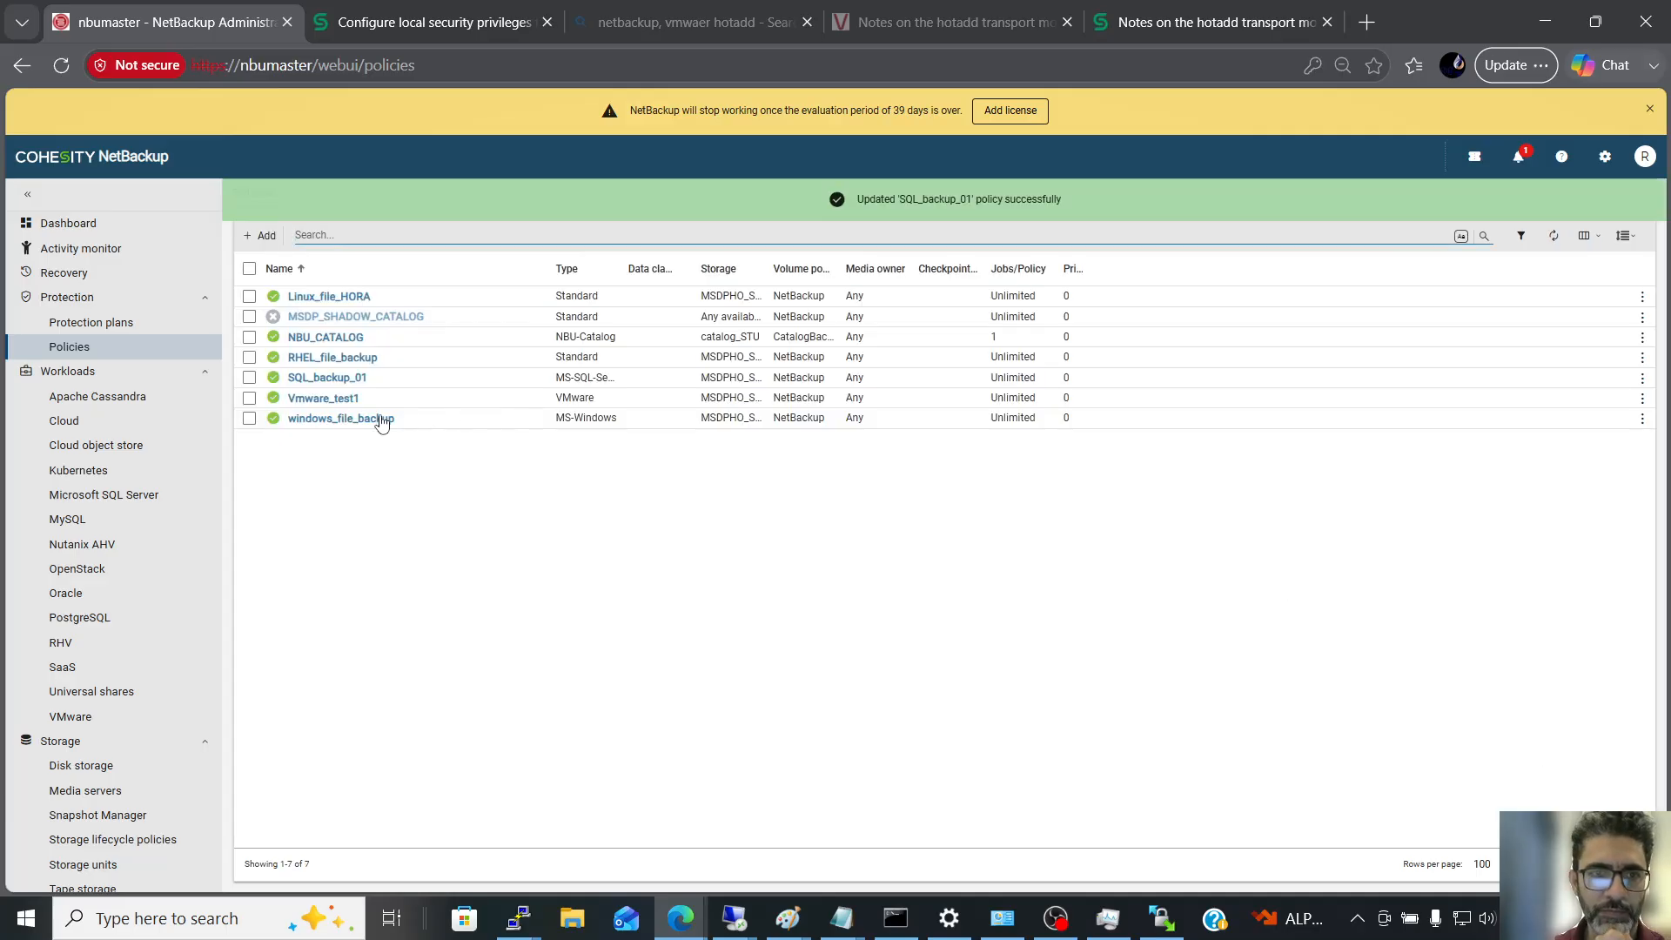
# - Start a manual backup of the SQL_backup_01 policy using the Incremental schedule for all clients
pyautogui.click(249, 377)
pyautogui.click(1586, 236)
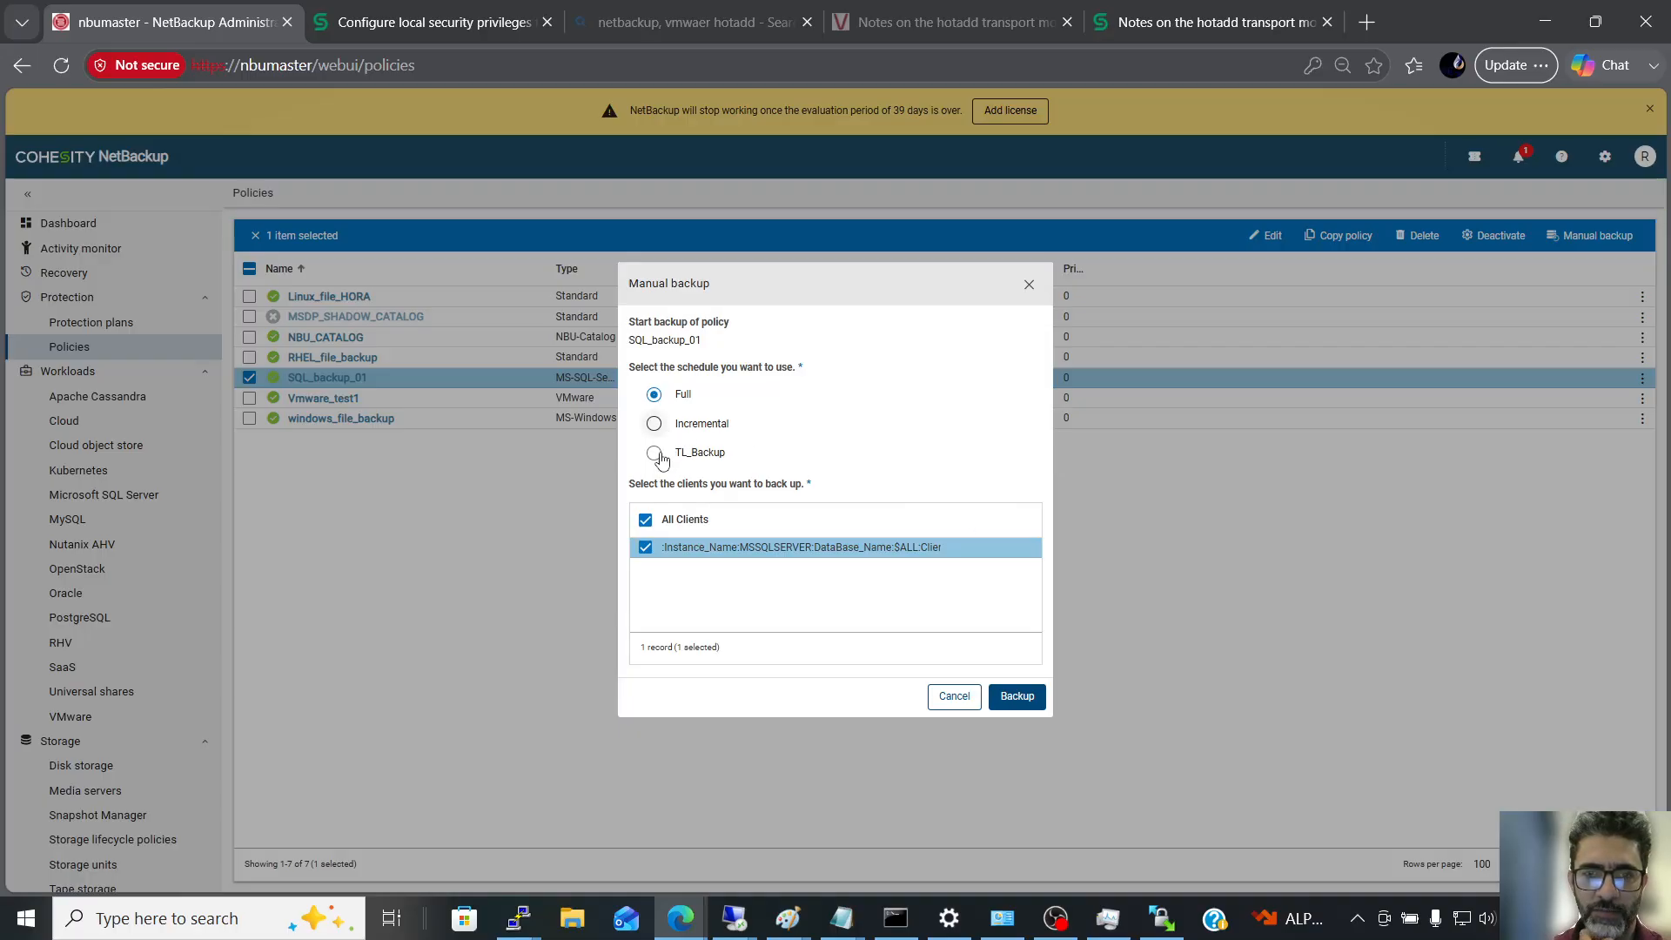
pyautogui.click(653, 425)
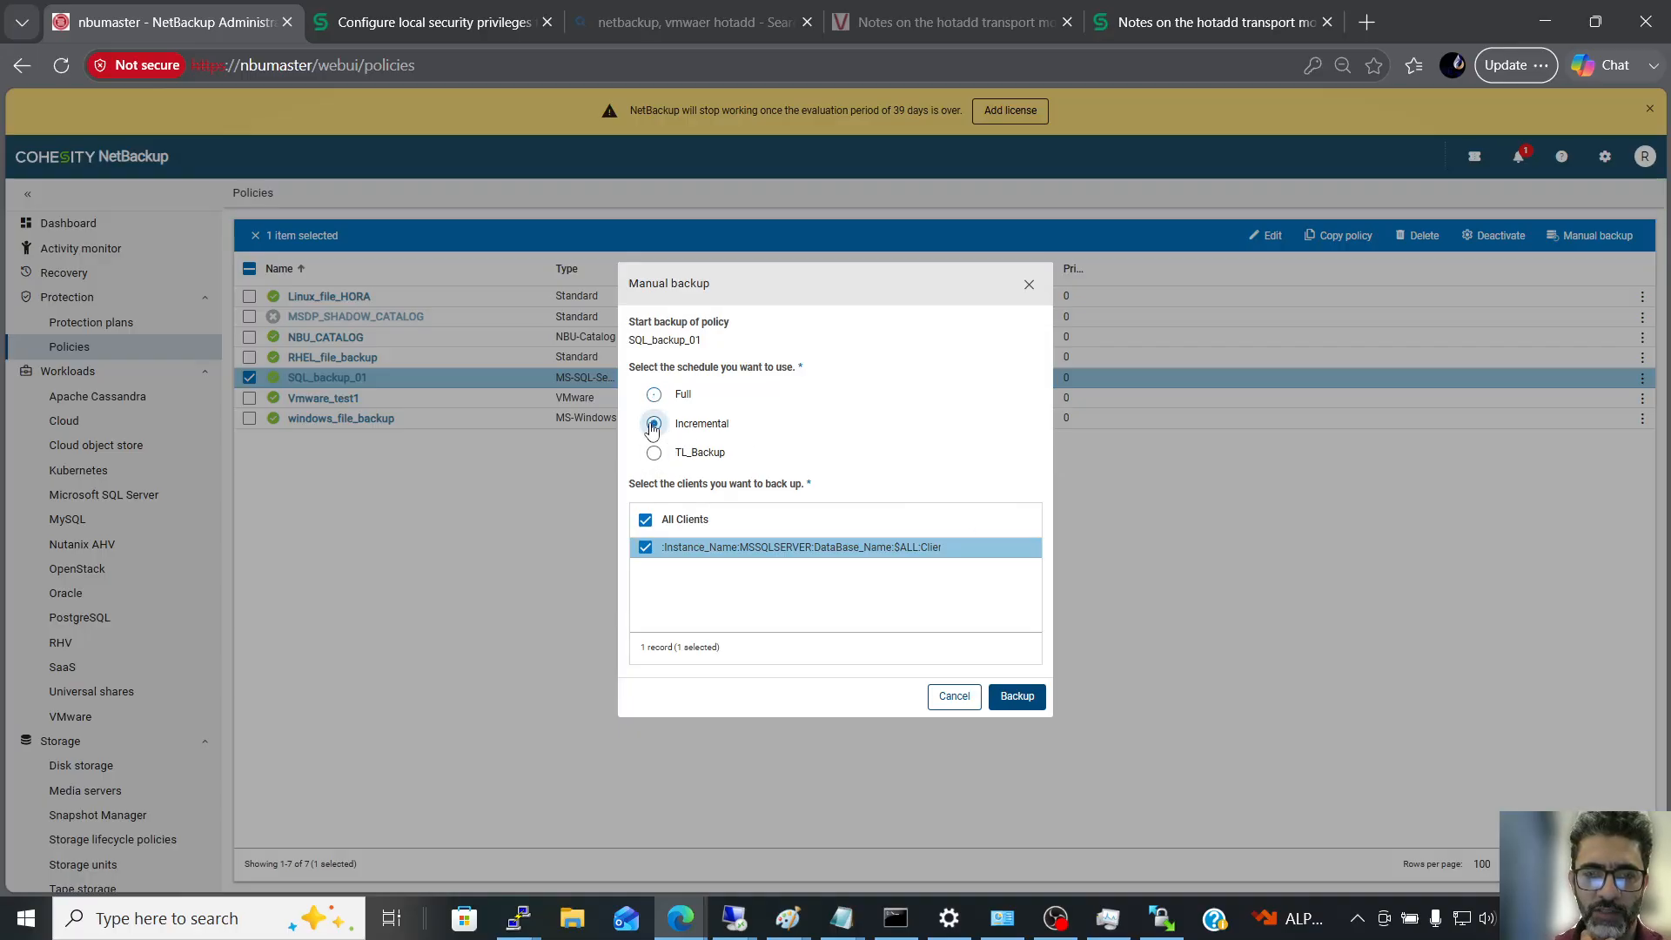
pyautogui.click(1027, 702)
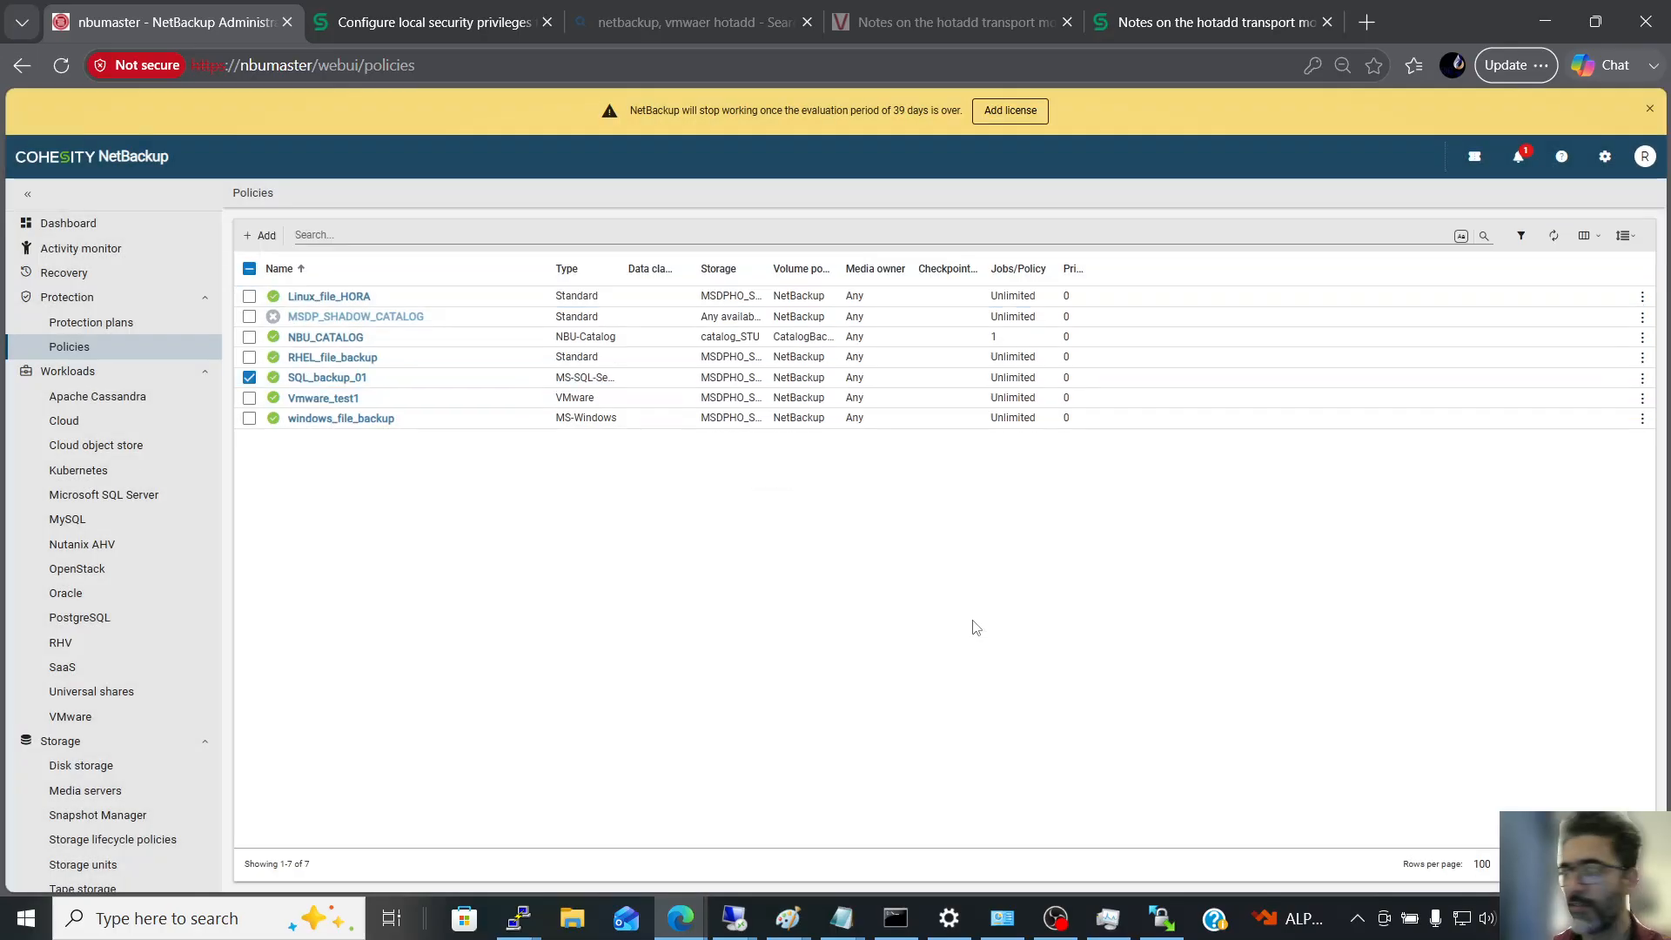
pyautogui.click(1136, 204)
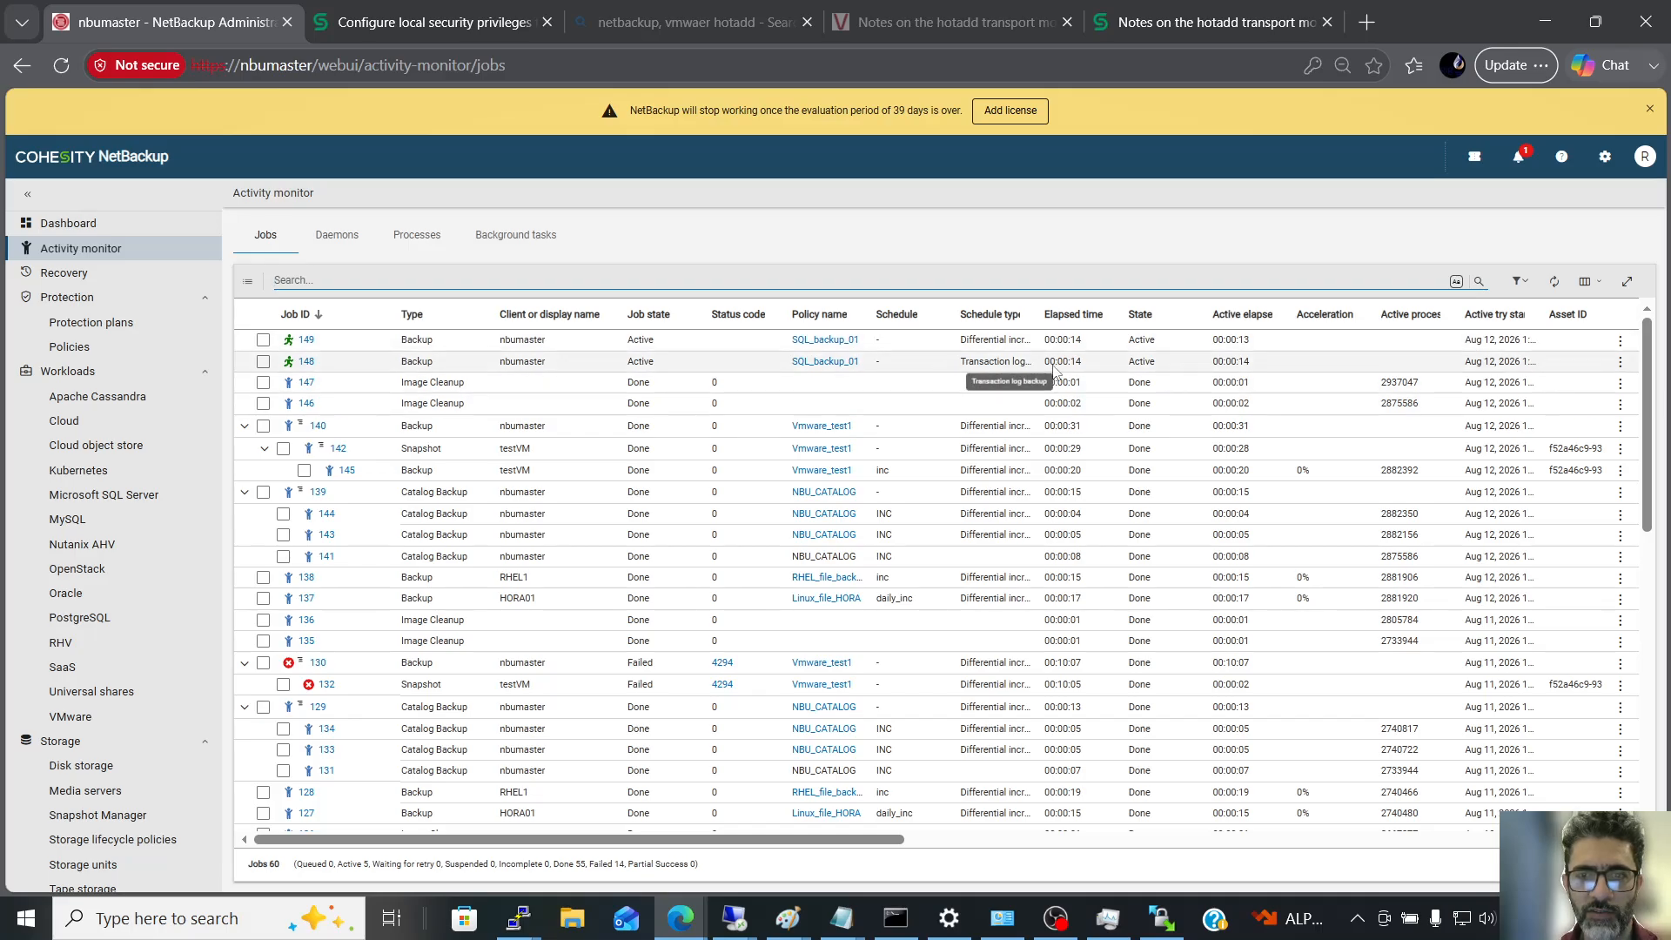
# - Open job 149 in the activity monitor and examine its overview, detailed log and expanded job hierarchy
pyautogui.click(307, 339)
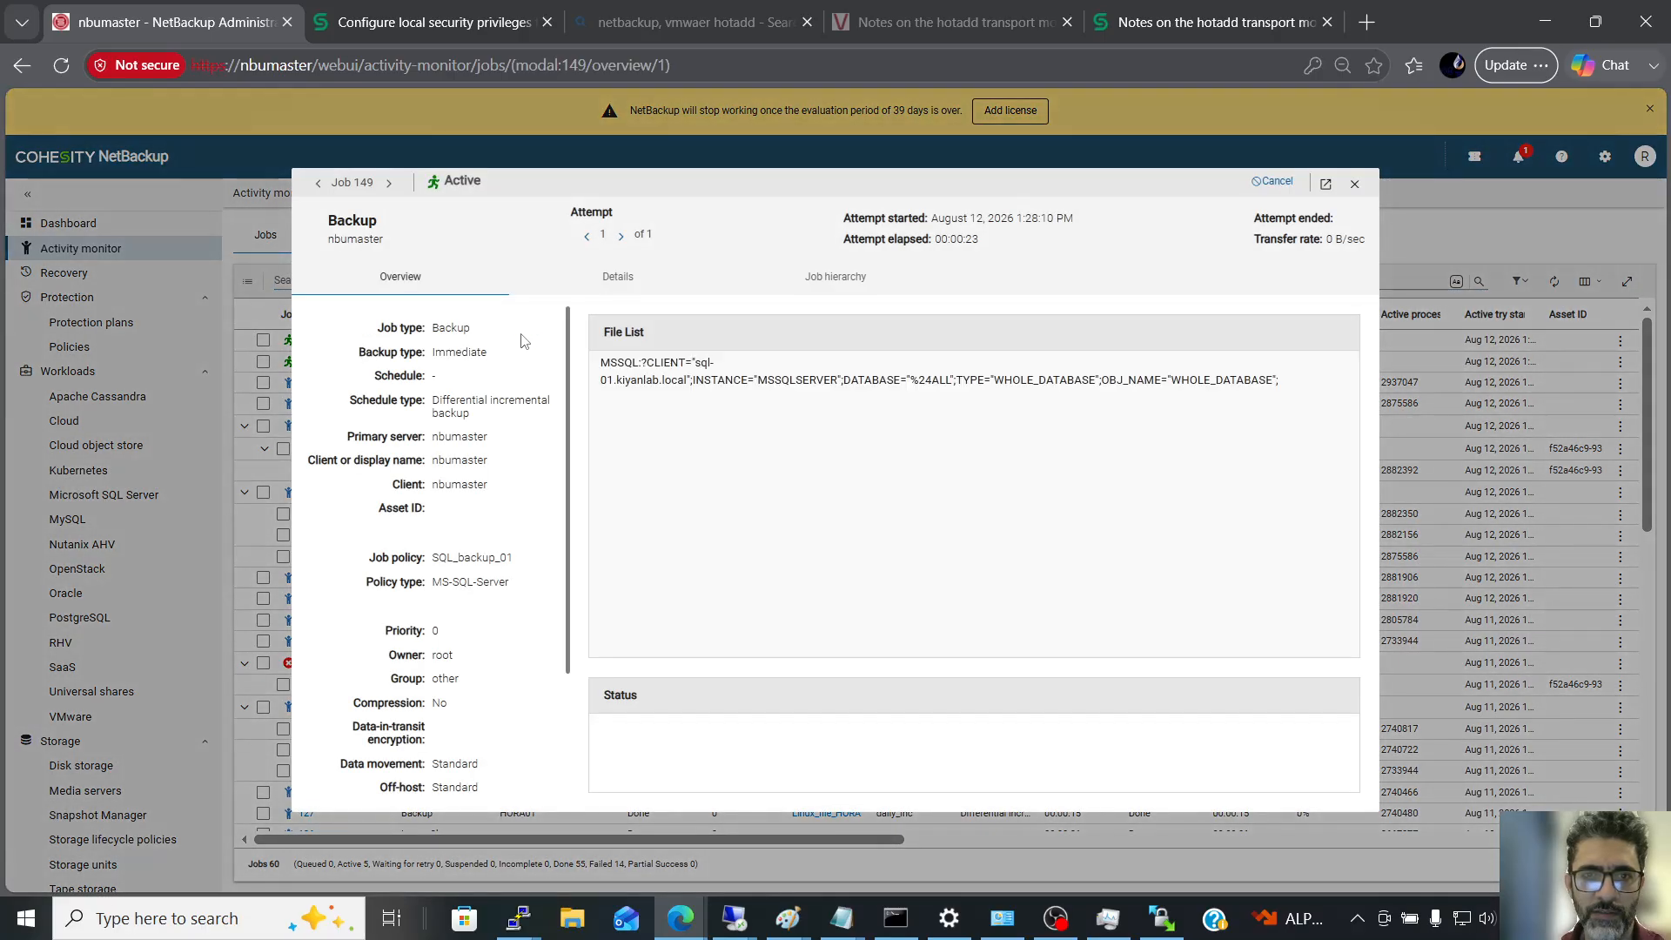
pyautogui.click(624, 288)
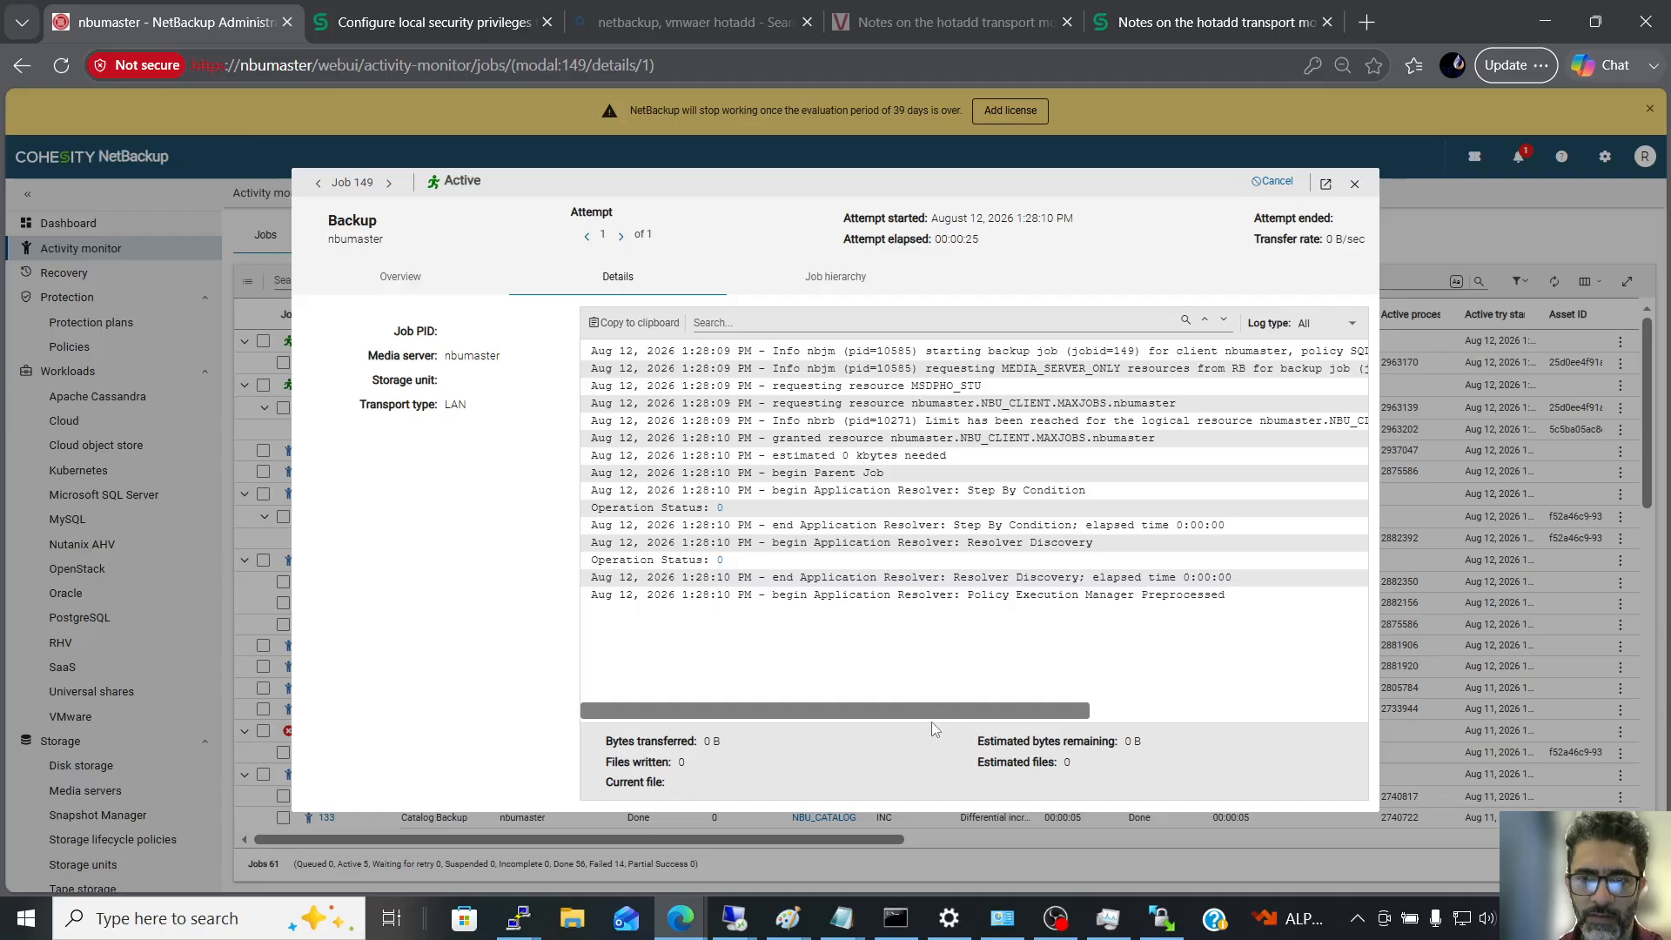
pyautogui.moveTo(934, 713); pyautogui.dragTo(1145, 724)
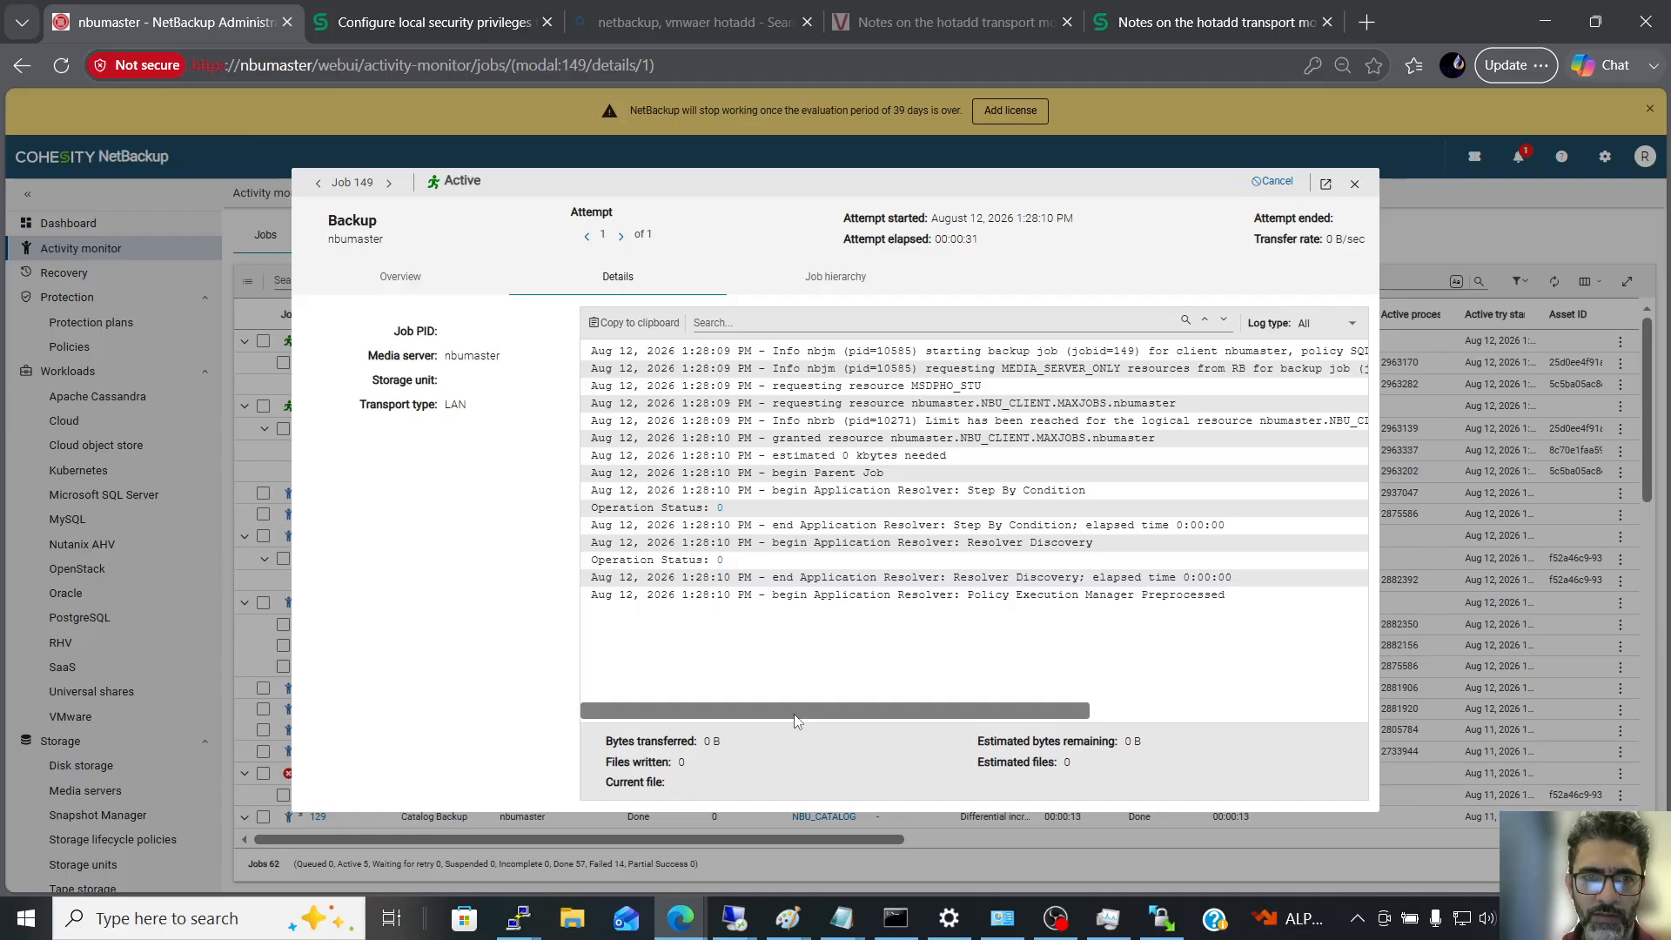
pyautogui.click(835, 277)
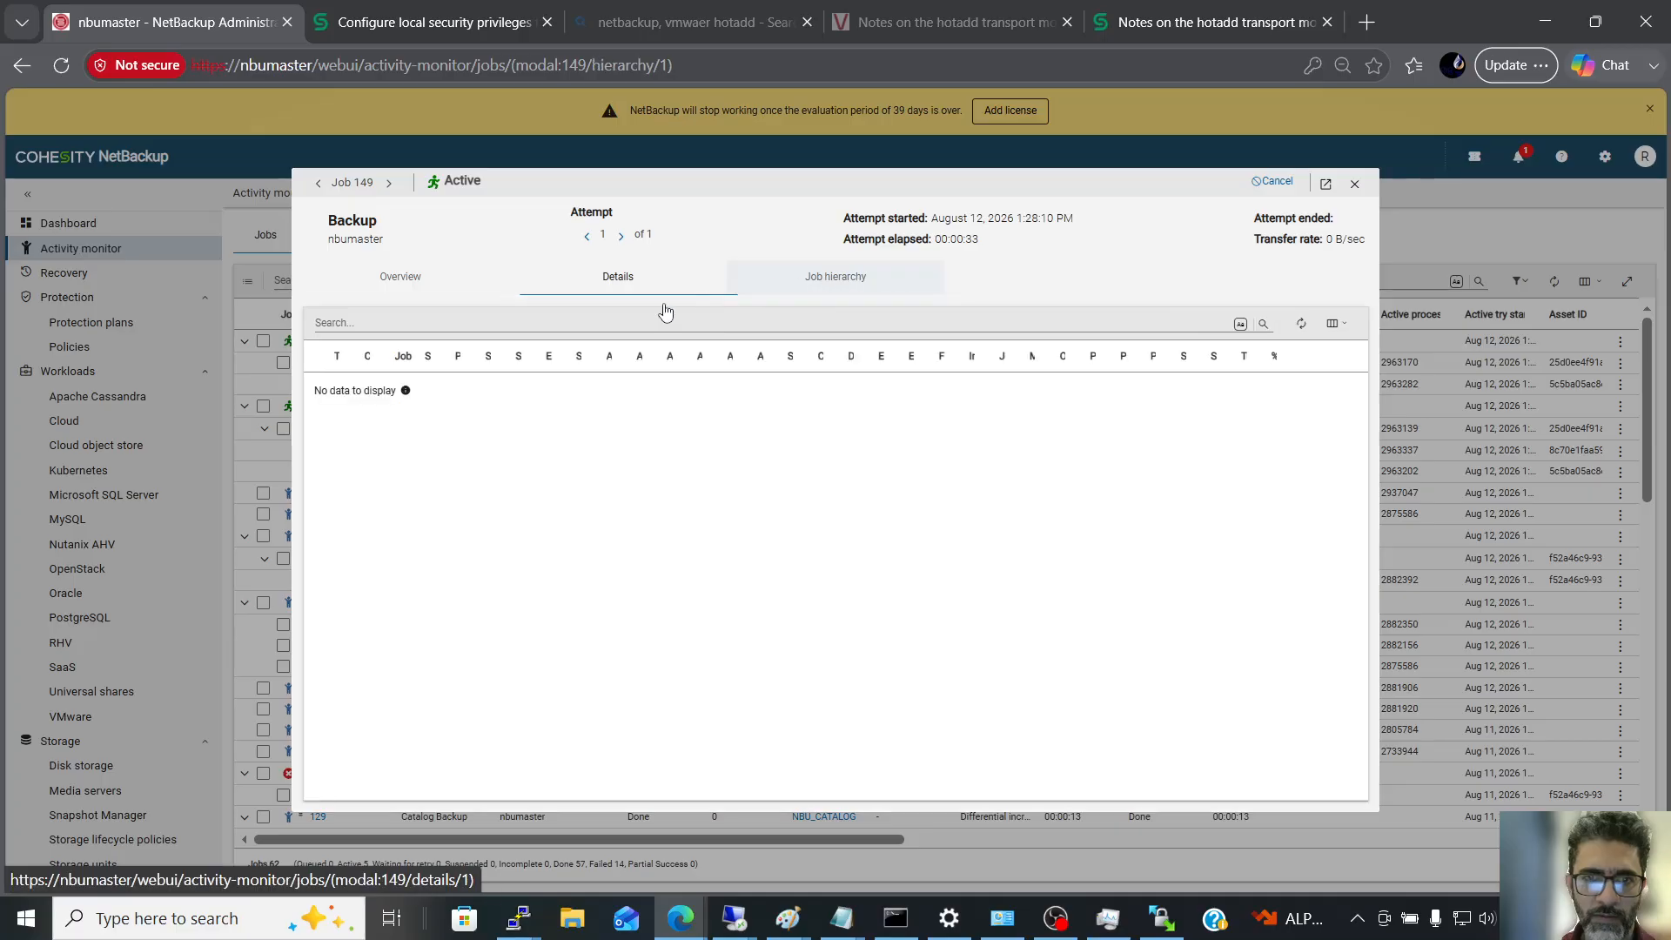
pyautogui.click(315, 384)
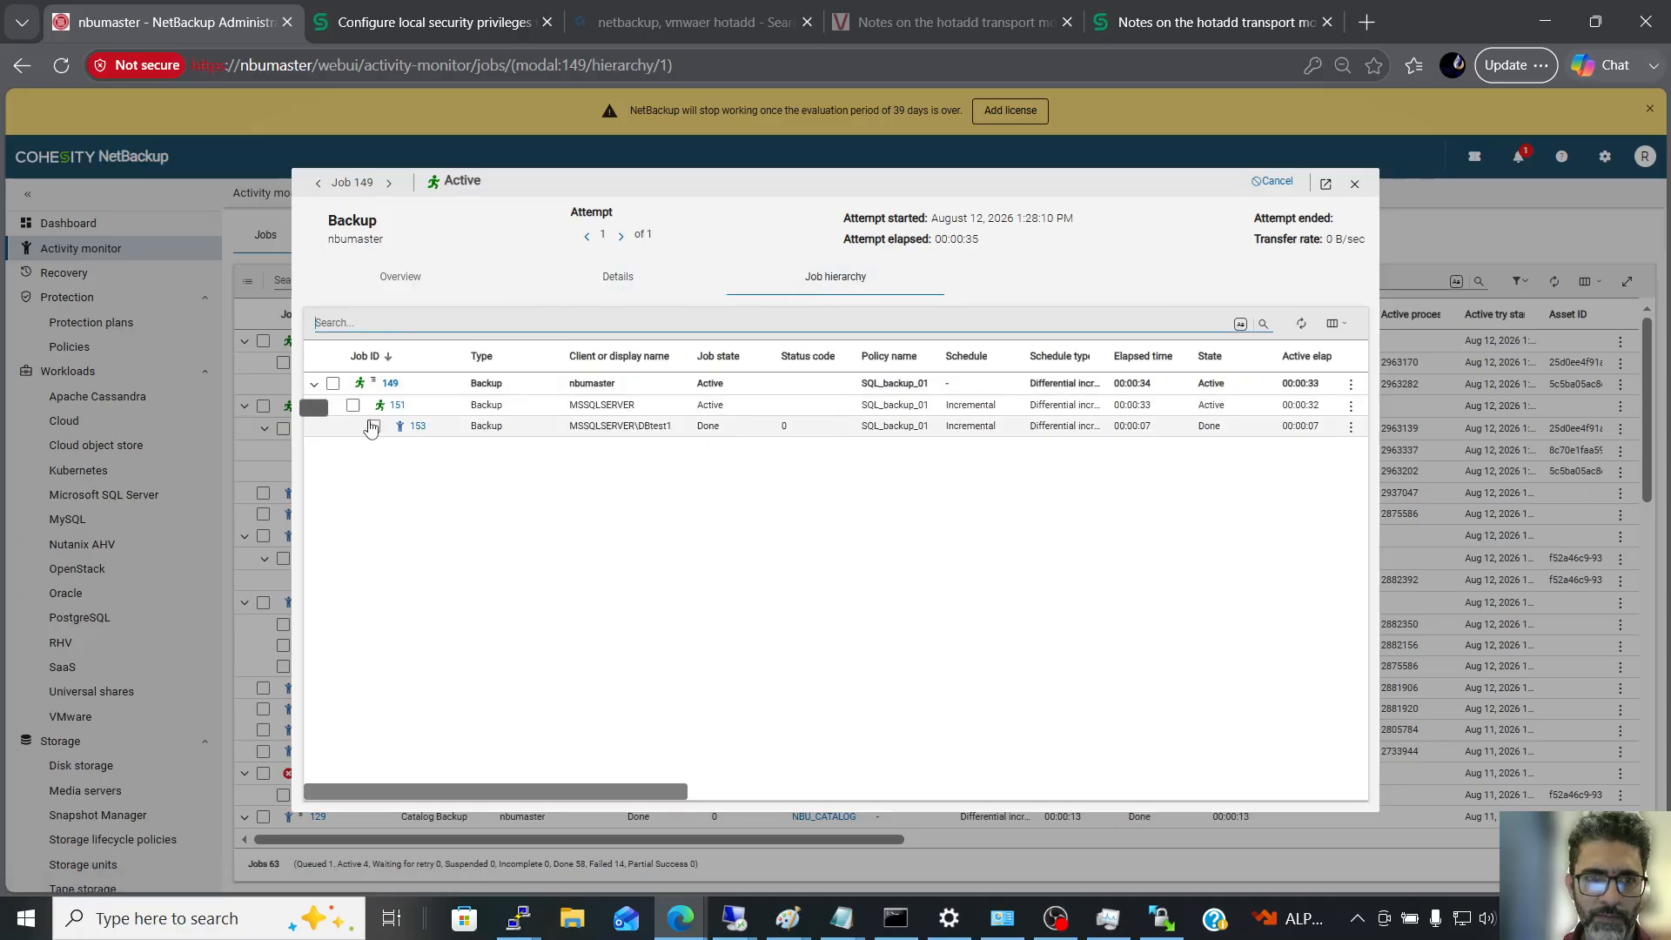
# - Examine the overview and full log of DBtest1 backup job 153 in a separate maximized window, and return to the job list
pyautogui.click(417, 427)
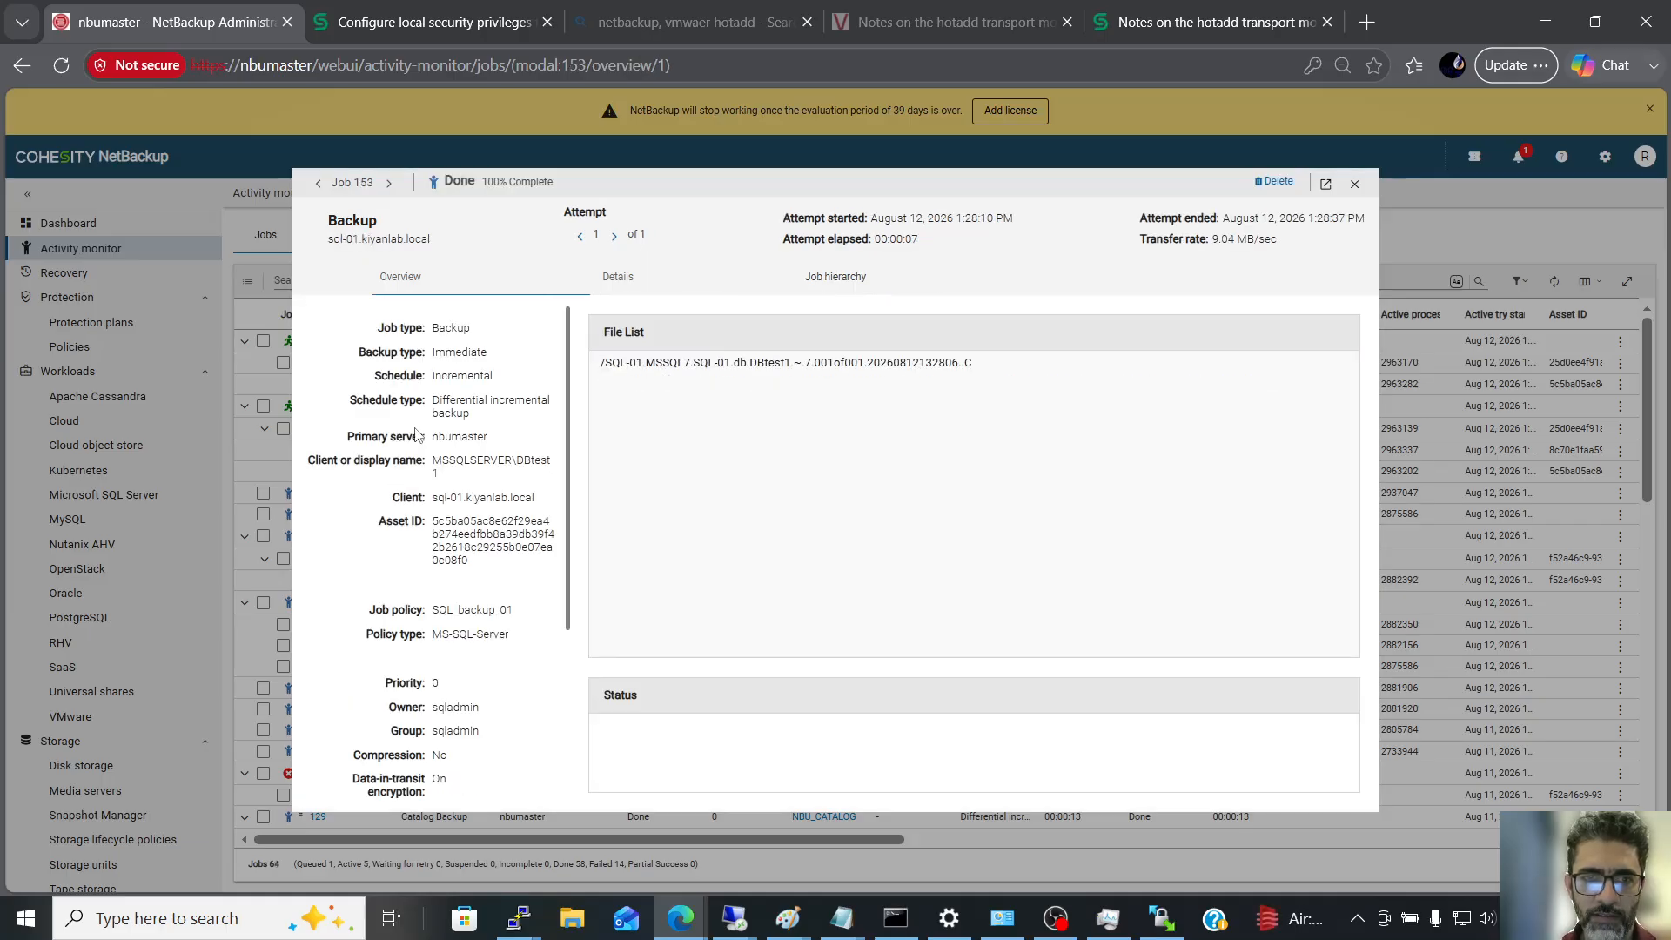
pyautogui.click(614, 279)
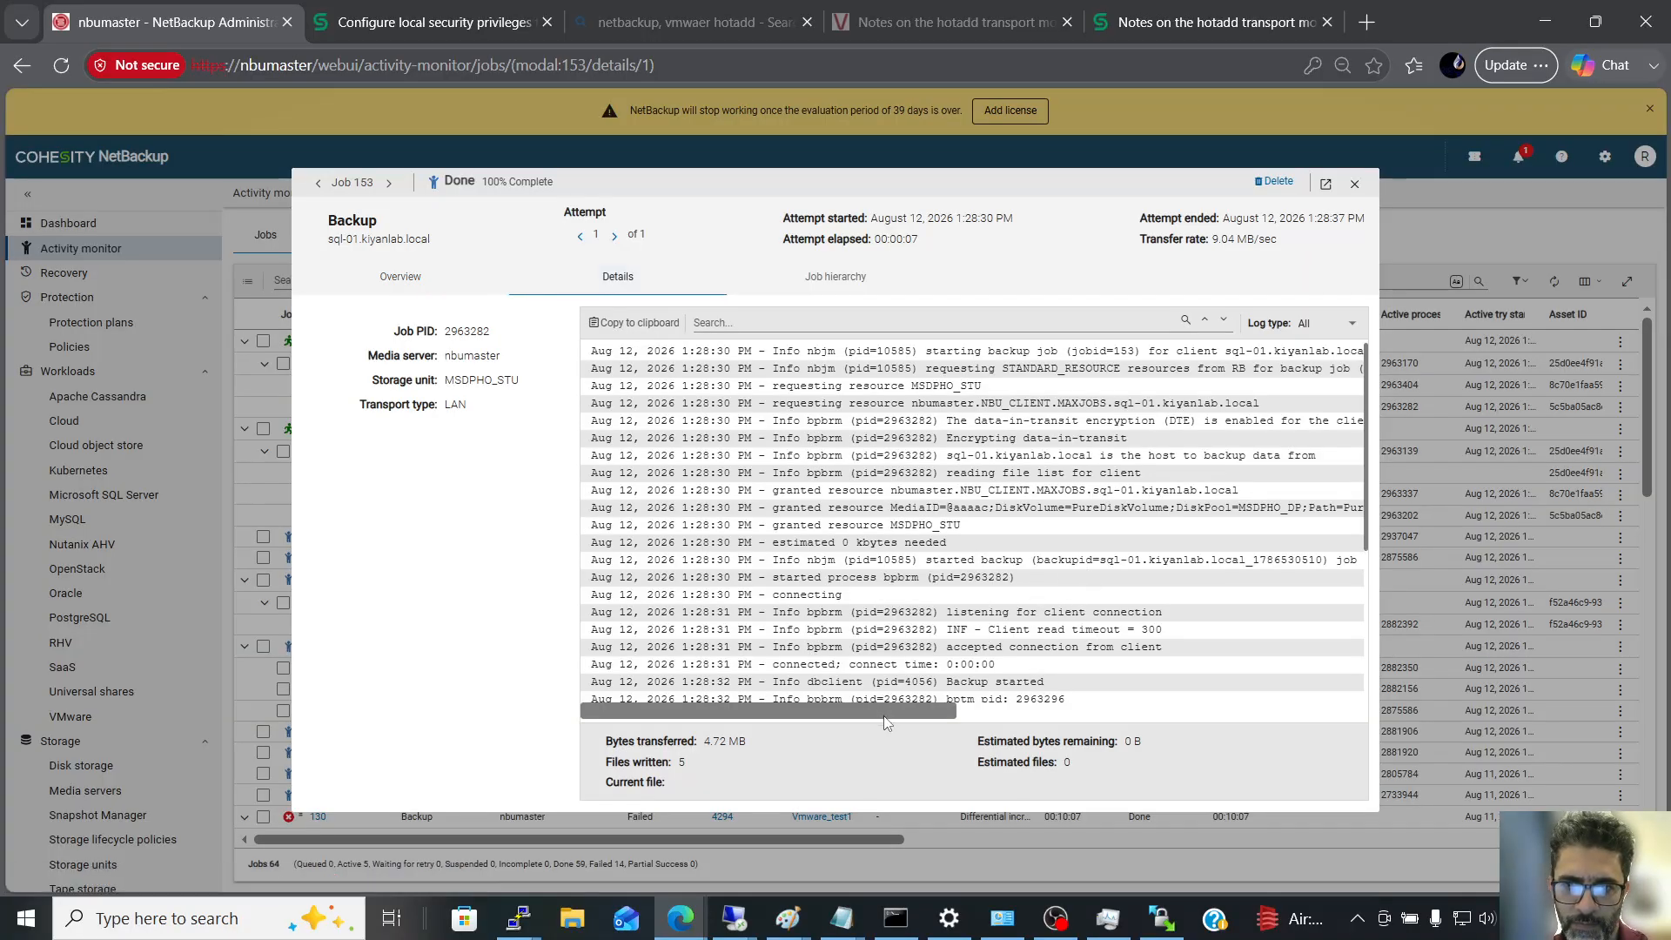
pyautogui.moveTo(886, 719); pyautogui.dragTo(1309, 724)
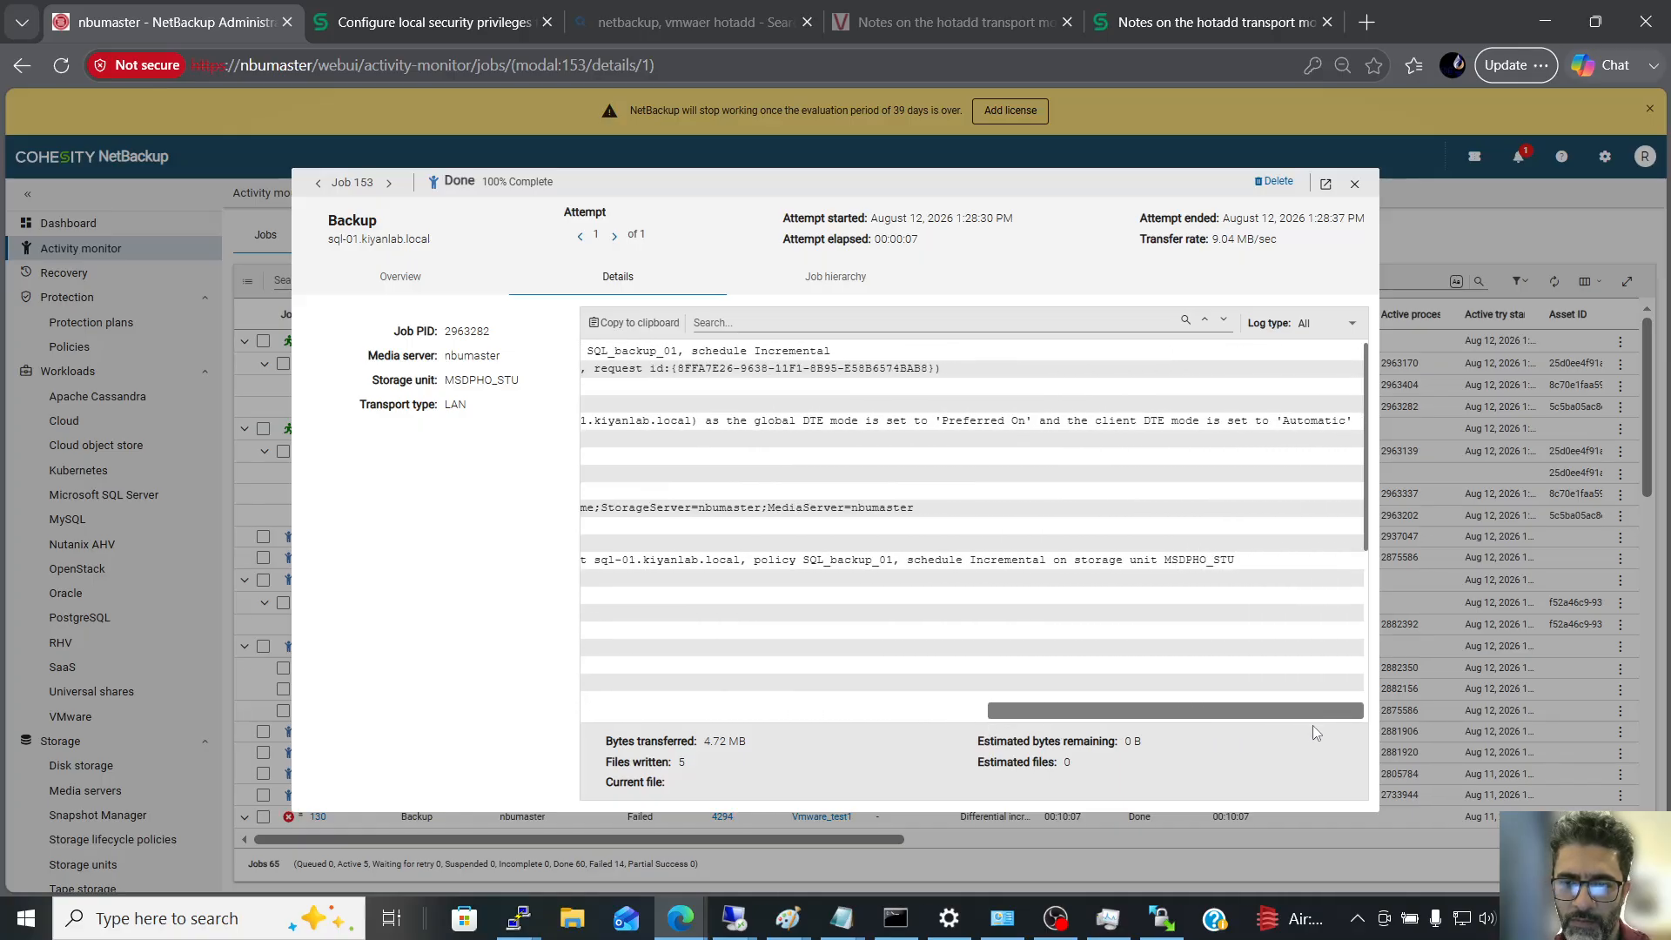
pyautogui.click(1326, 184)
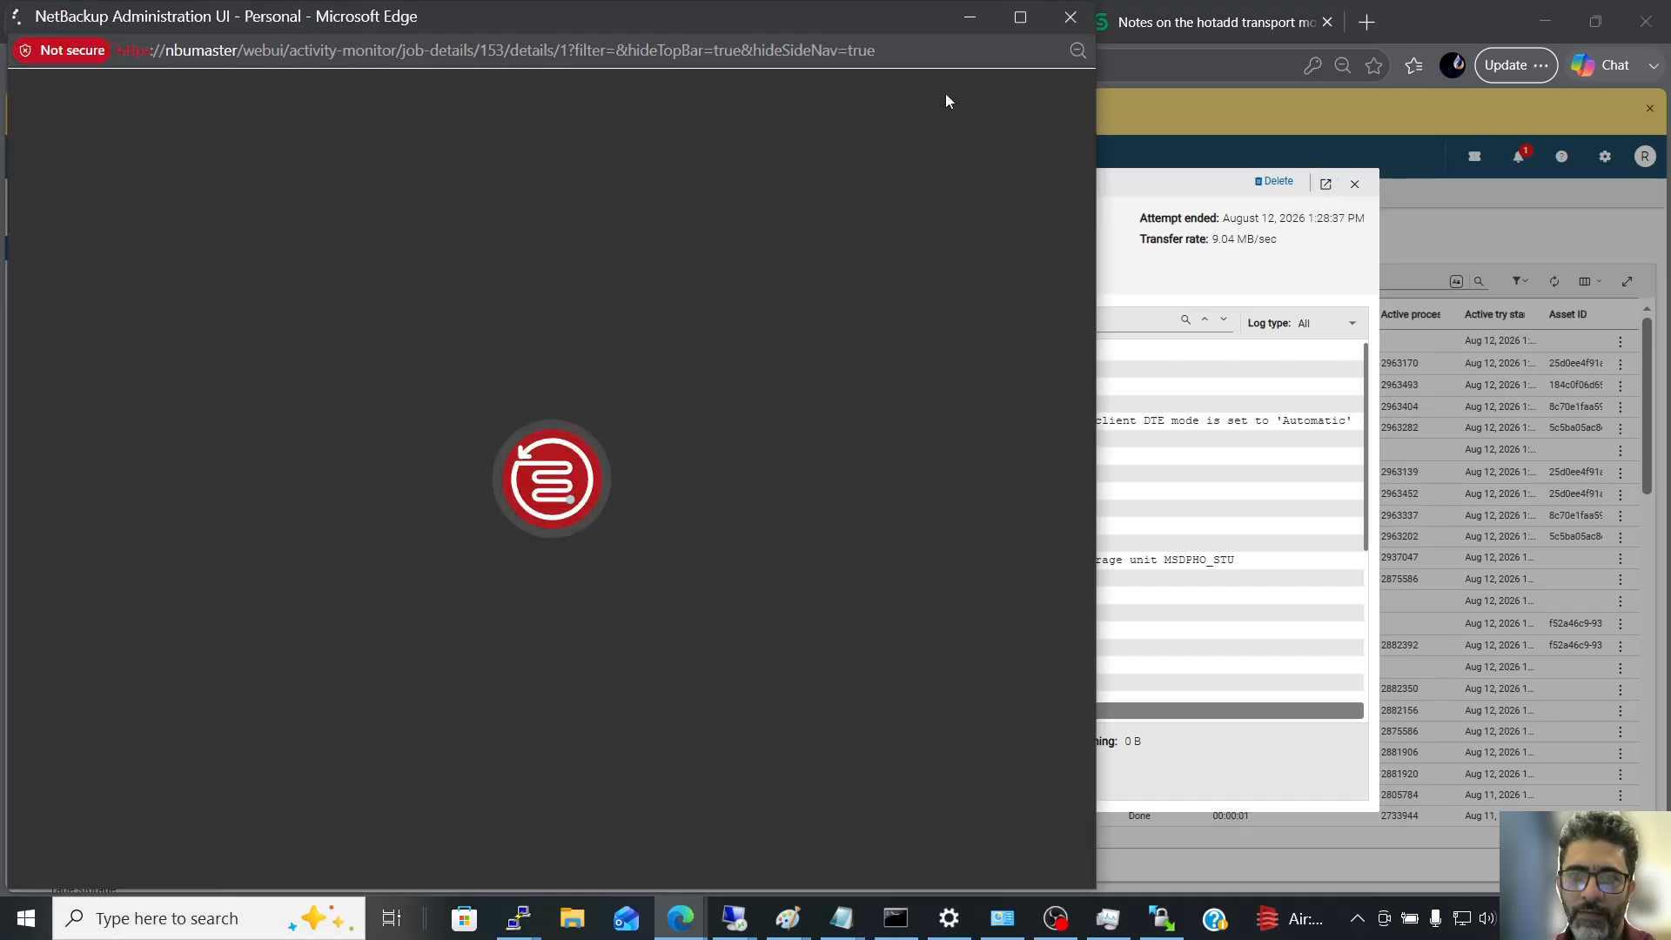
pyautogui.click(1021, 17)
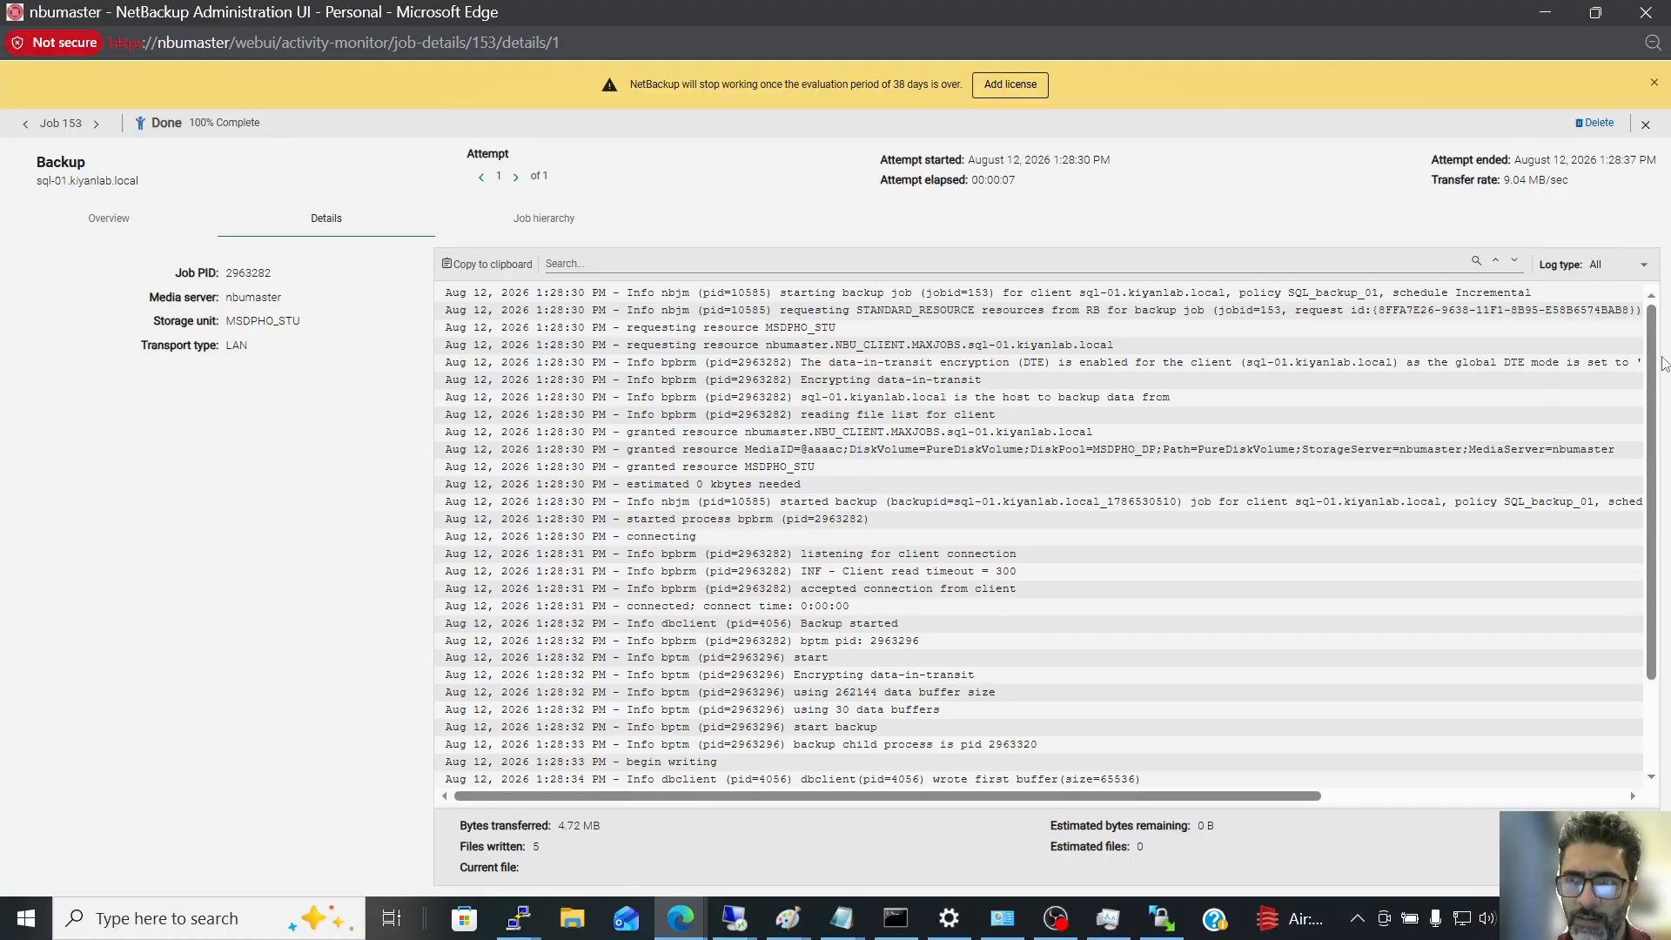
pyautogui.moveTo(1665, 364); pyautogui.dragTo(1665, 503)
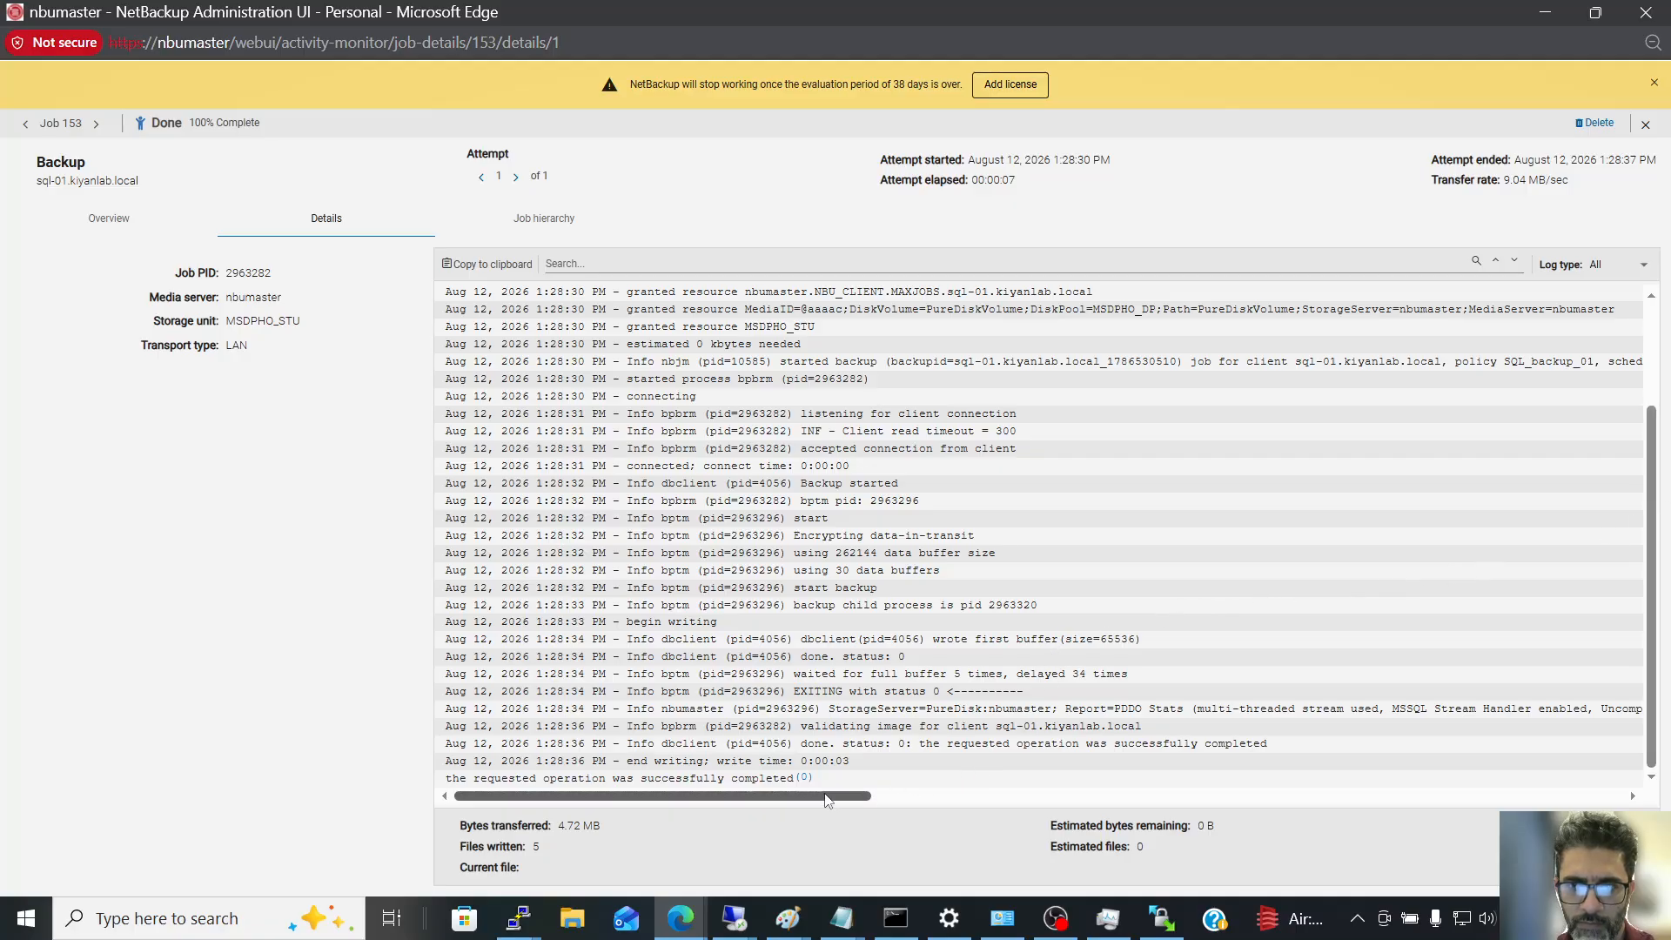
pyautogui.moveTo(827, 801); pyautogui.dragTo(661, 799)
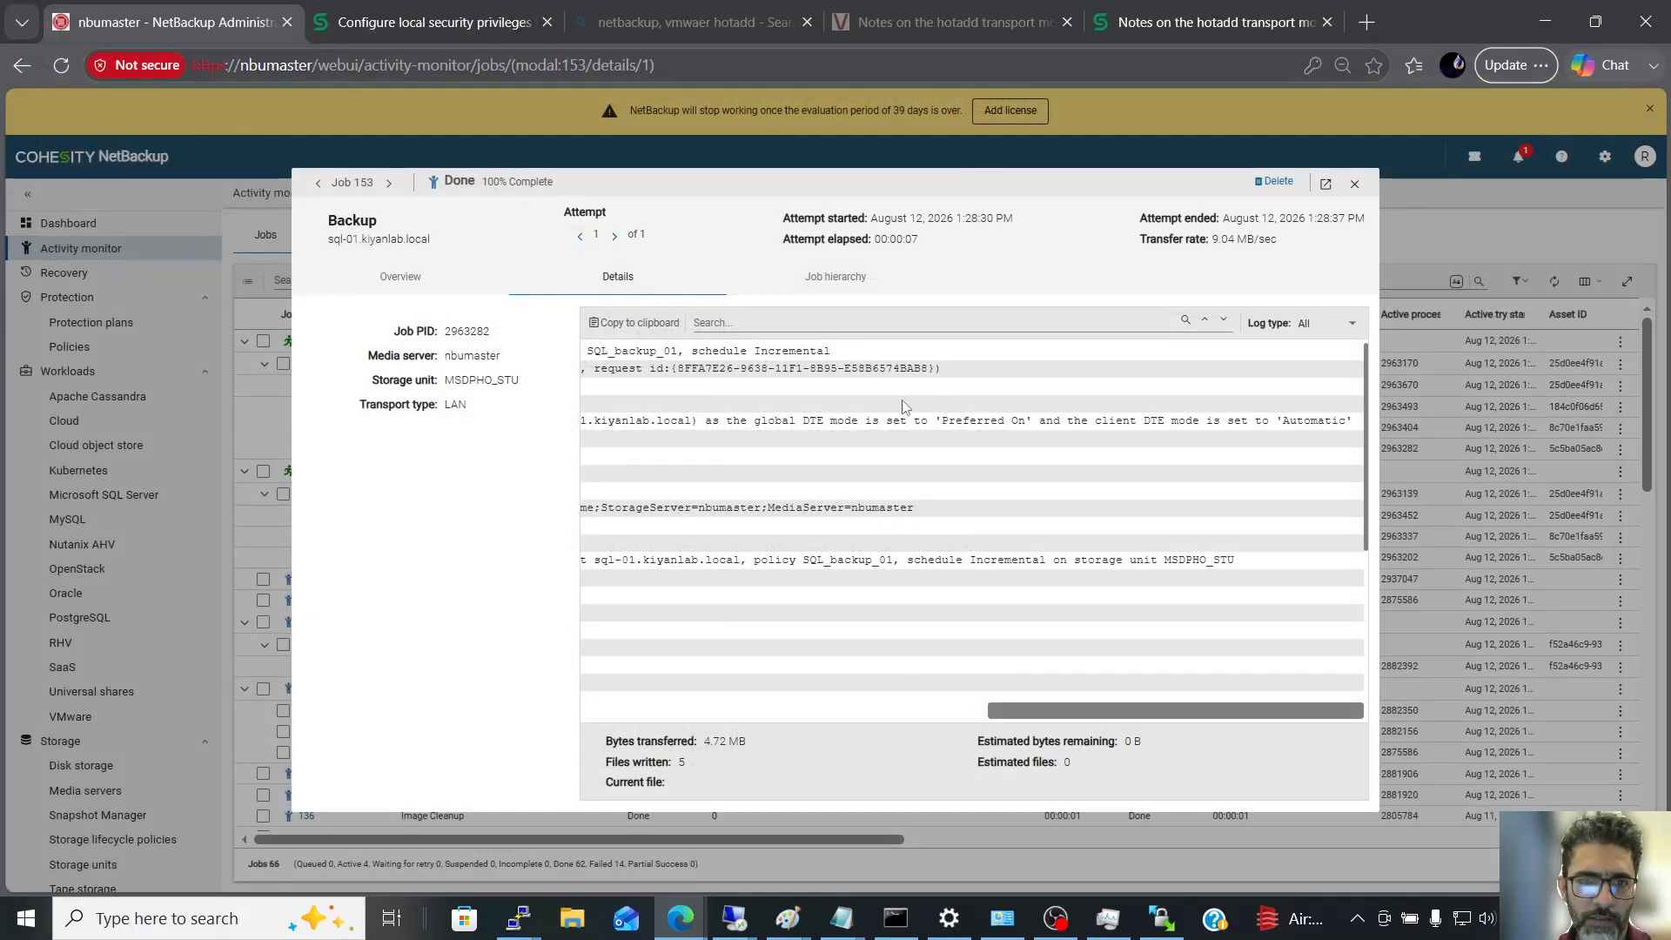
pyautogui.click(1646, 127)
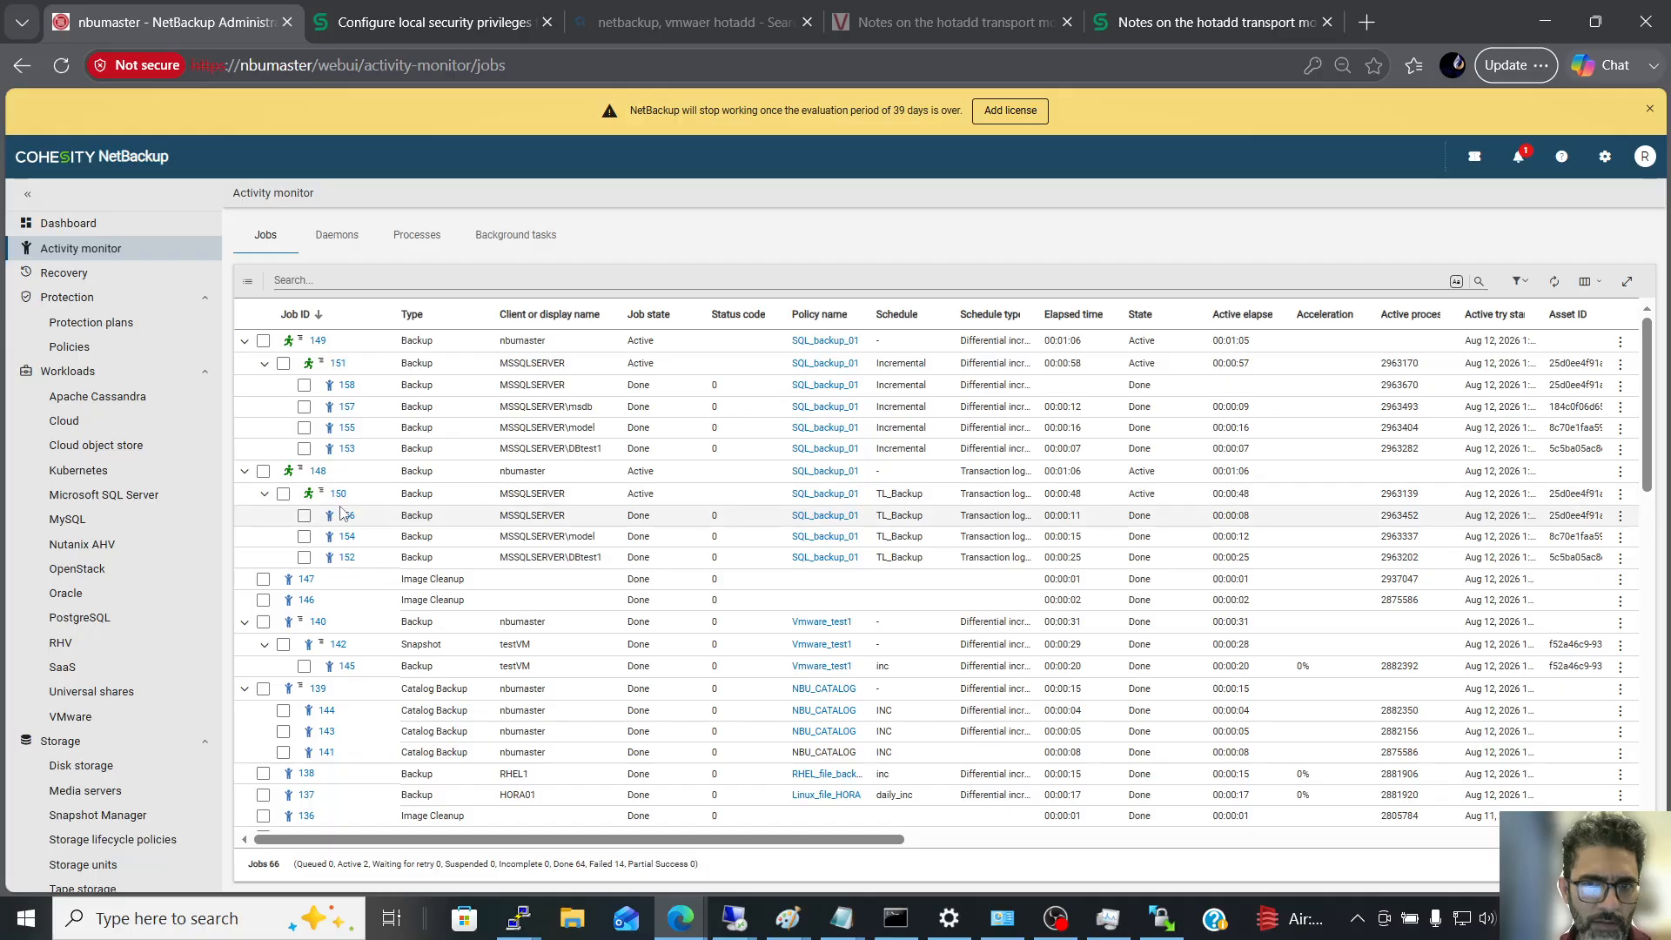
# - Examine the log and job hierarchy of DBtest1 transaction log backup job 152, including the deduplication columns, and close its details
pyautogui.click(348, 559)
pyautogui.click(604, 277)
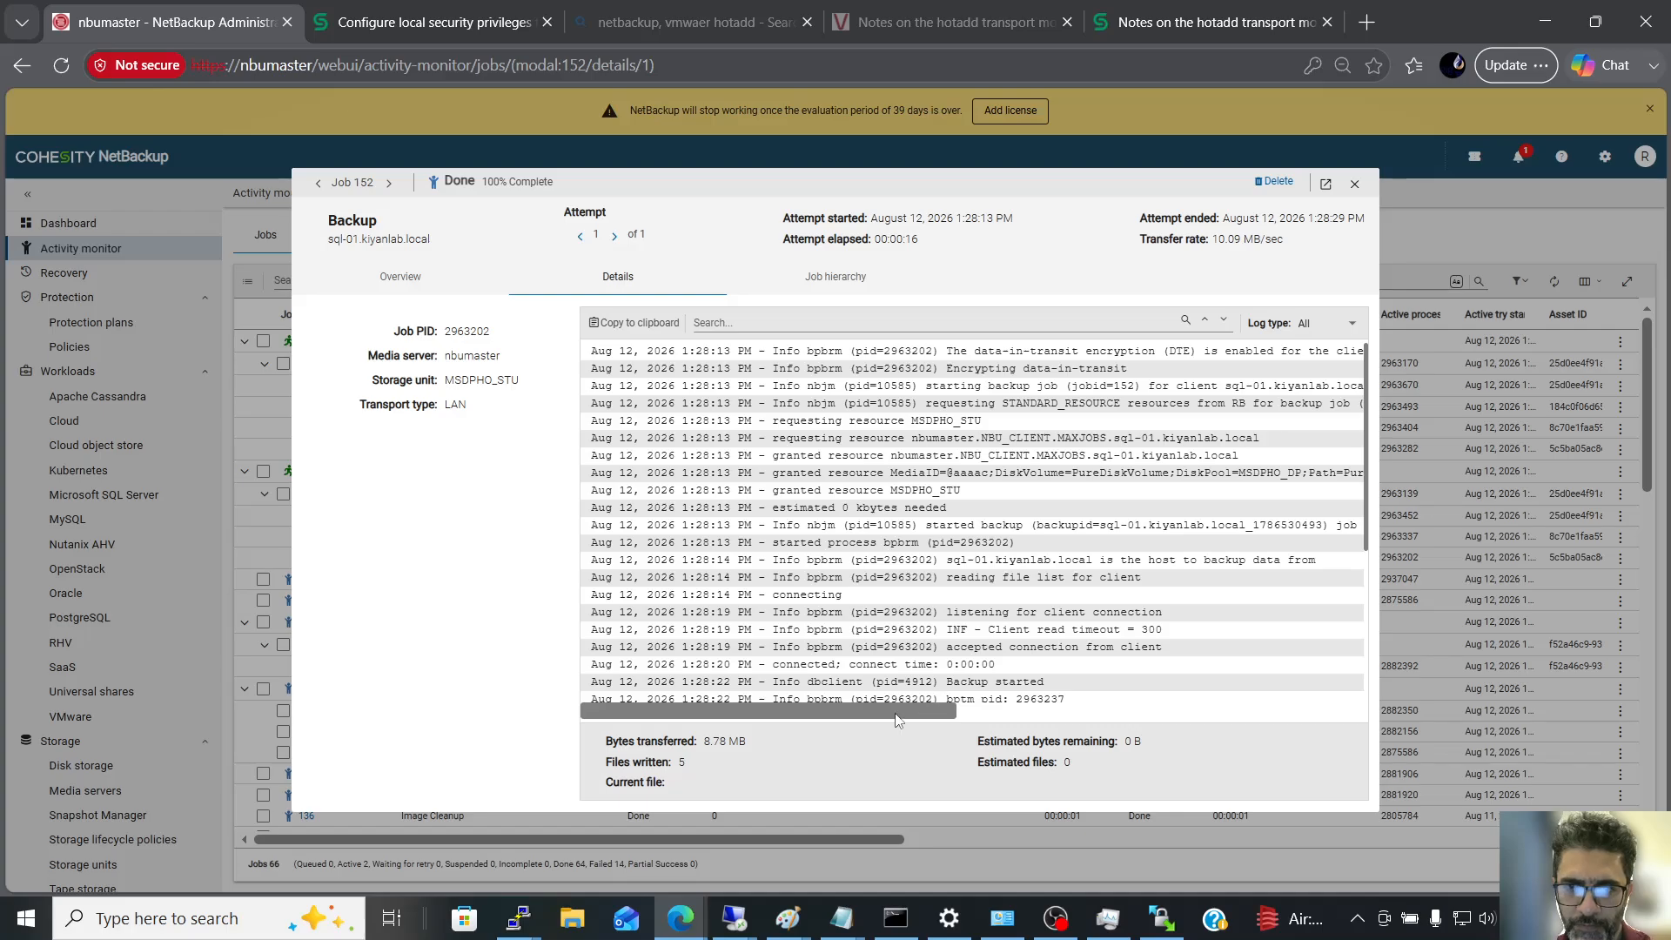
pyautogui.moveTo(881, 717); pyautogui.dragTo(970, 729)
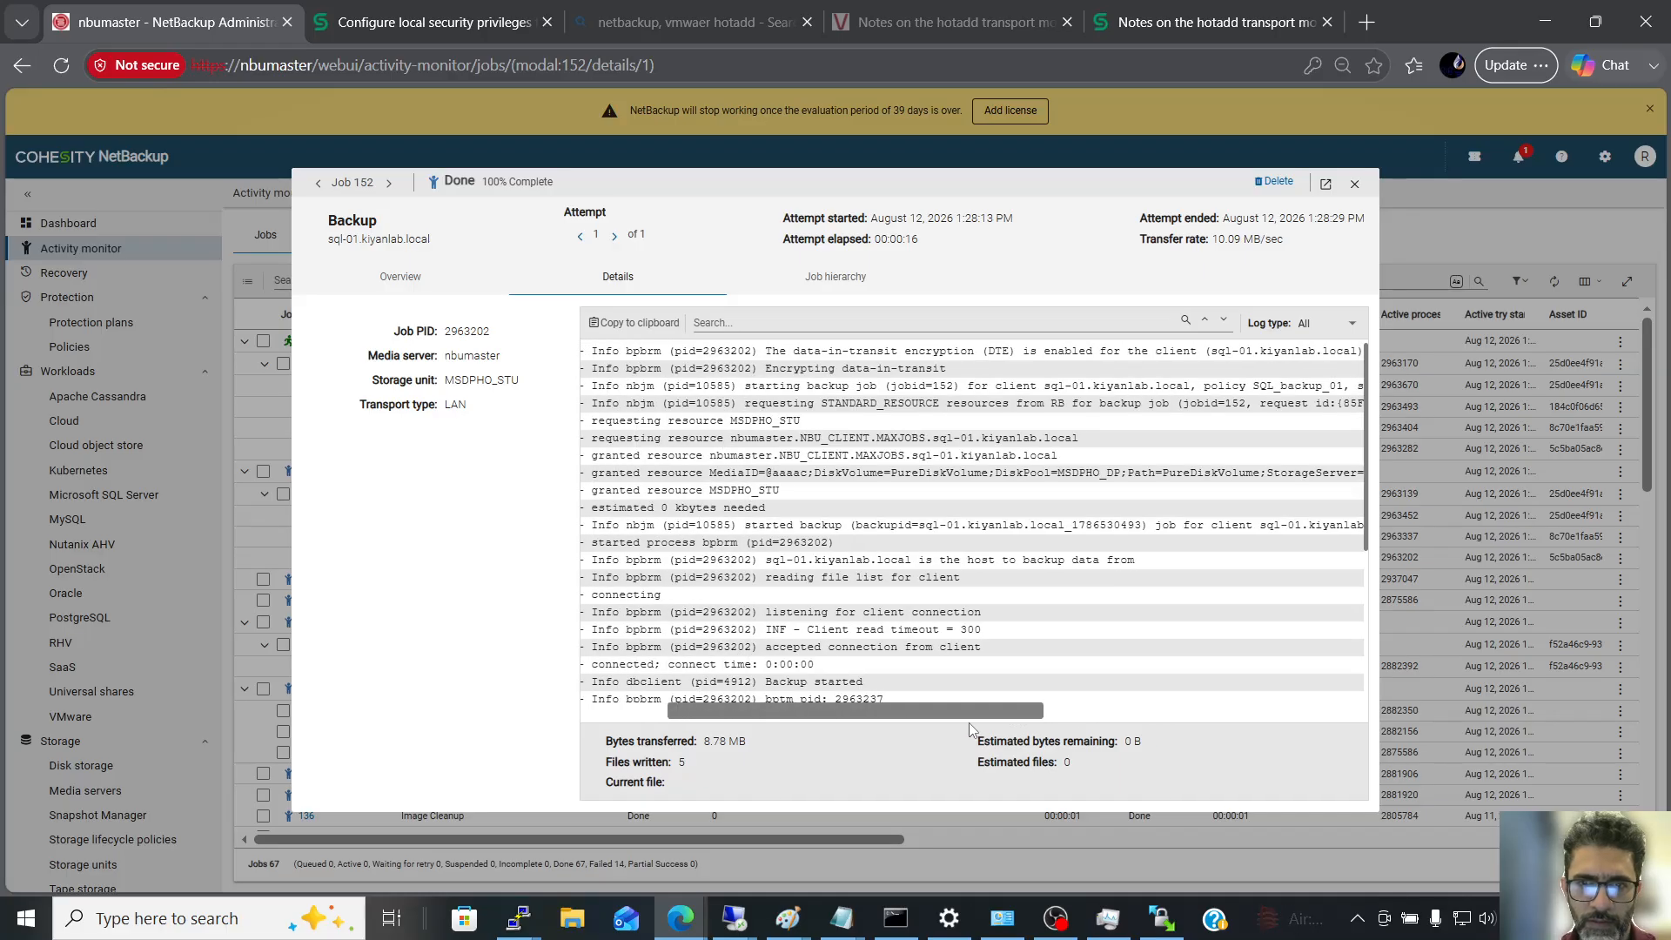
pyautogui.scroll(-3, 873, 635)
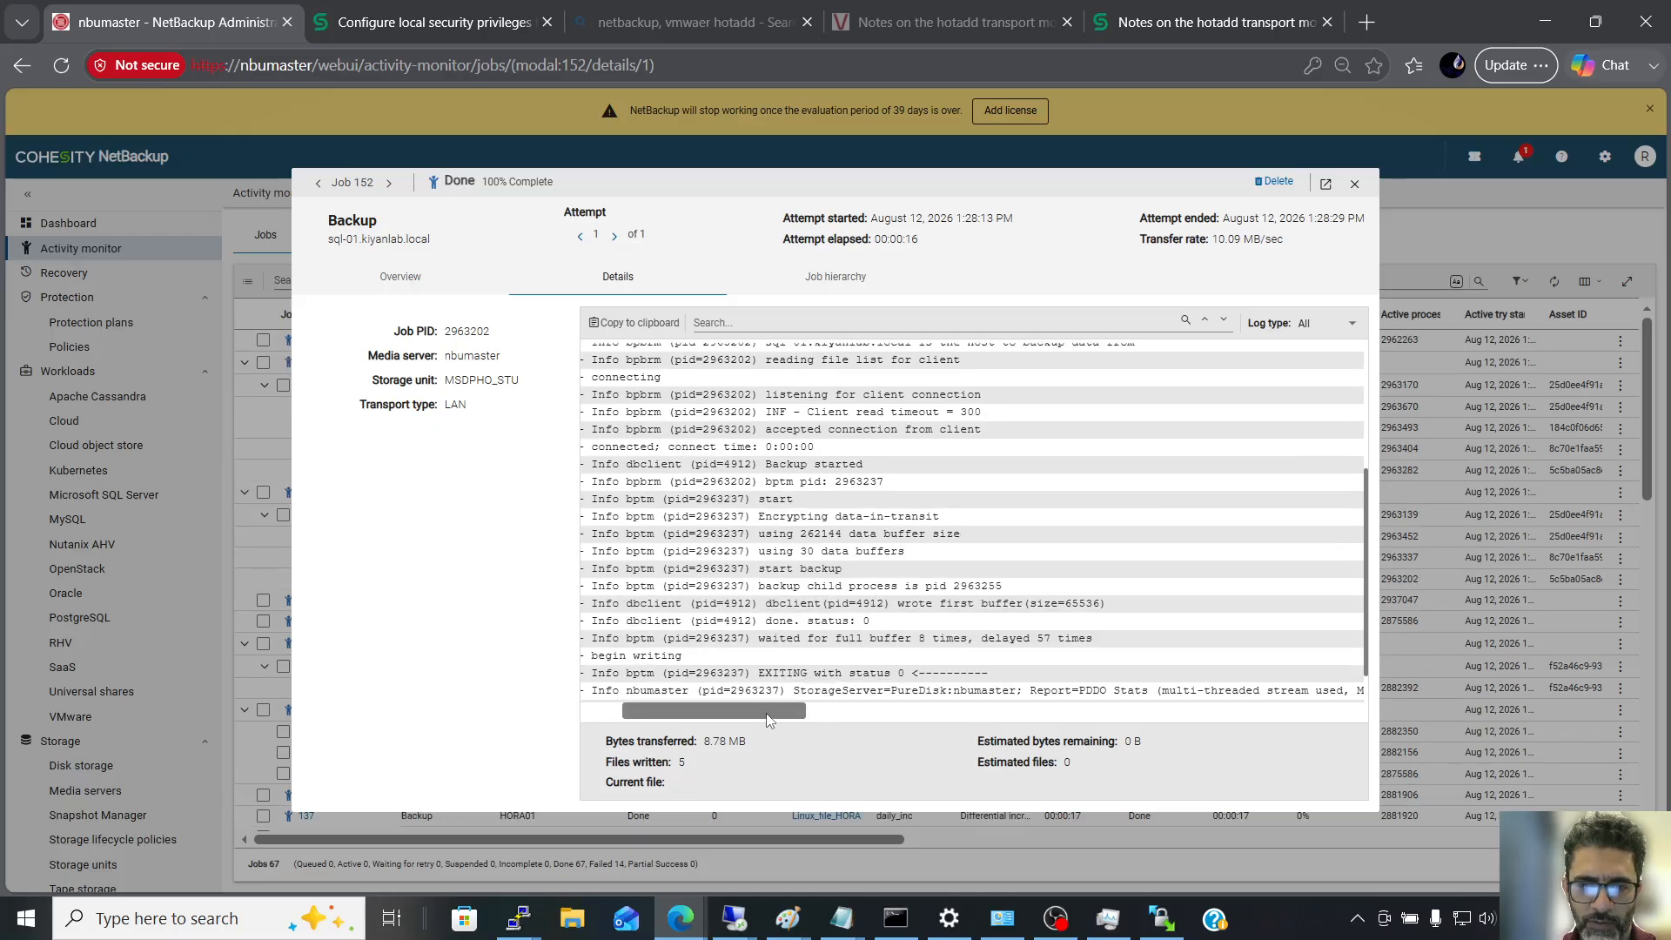
pyautogui.moveTo(767, 722); pyautogui.dragTo(729, 724)
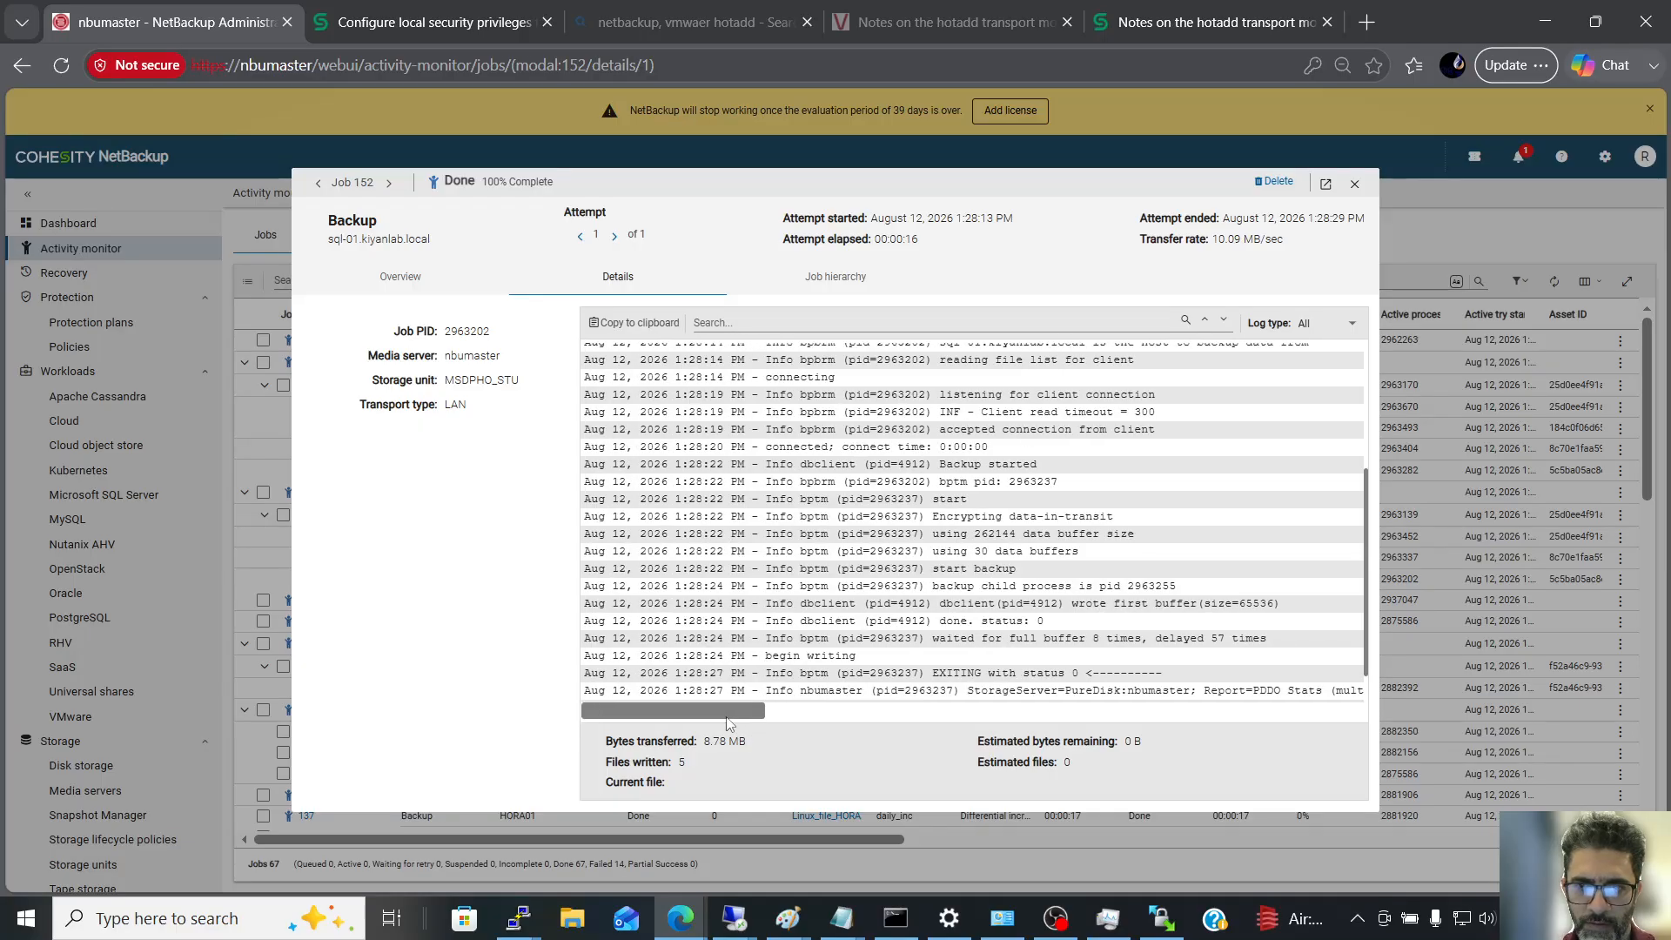
pyautogui.scroll(-1, 768, 677)
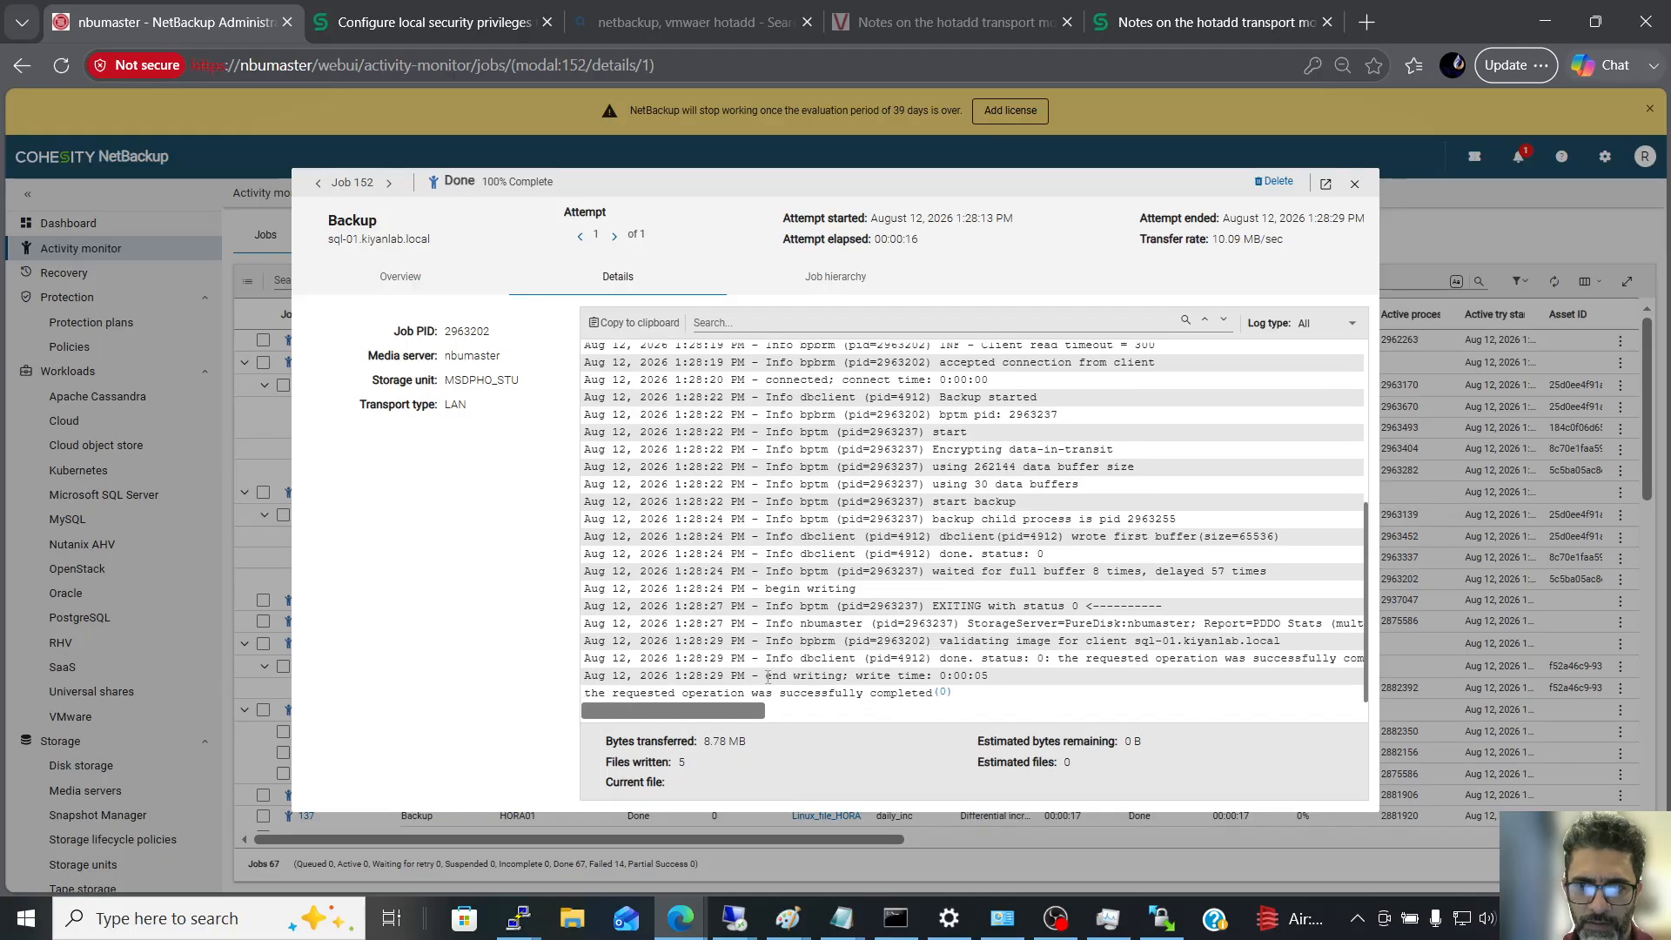
pyautogui.click(853, 277)
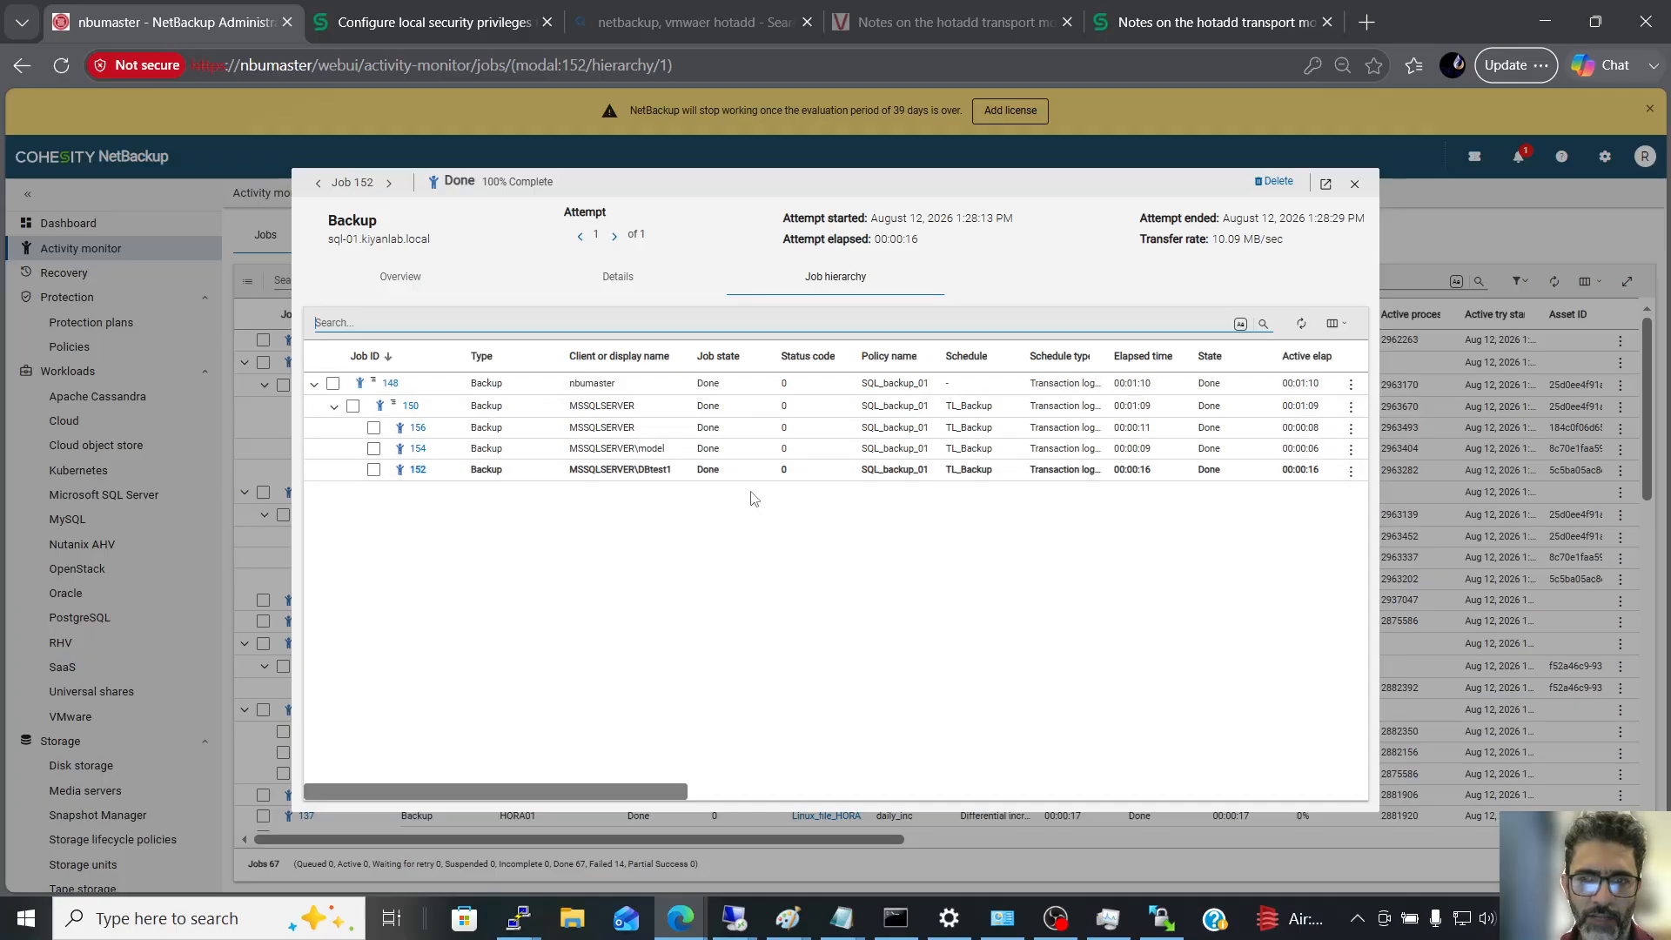
pyautogui.moveTo(682, 799); pyautogui.dragTo(1016, 799)
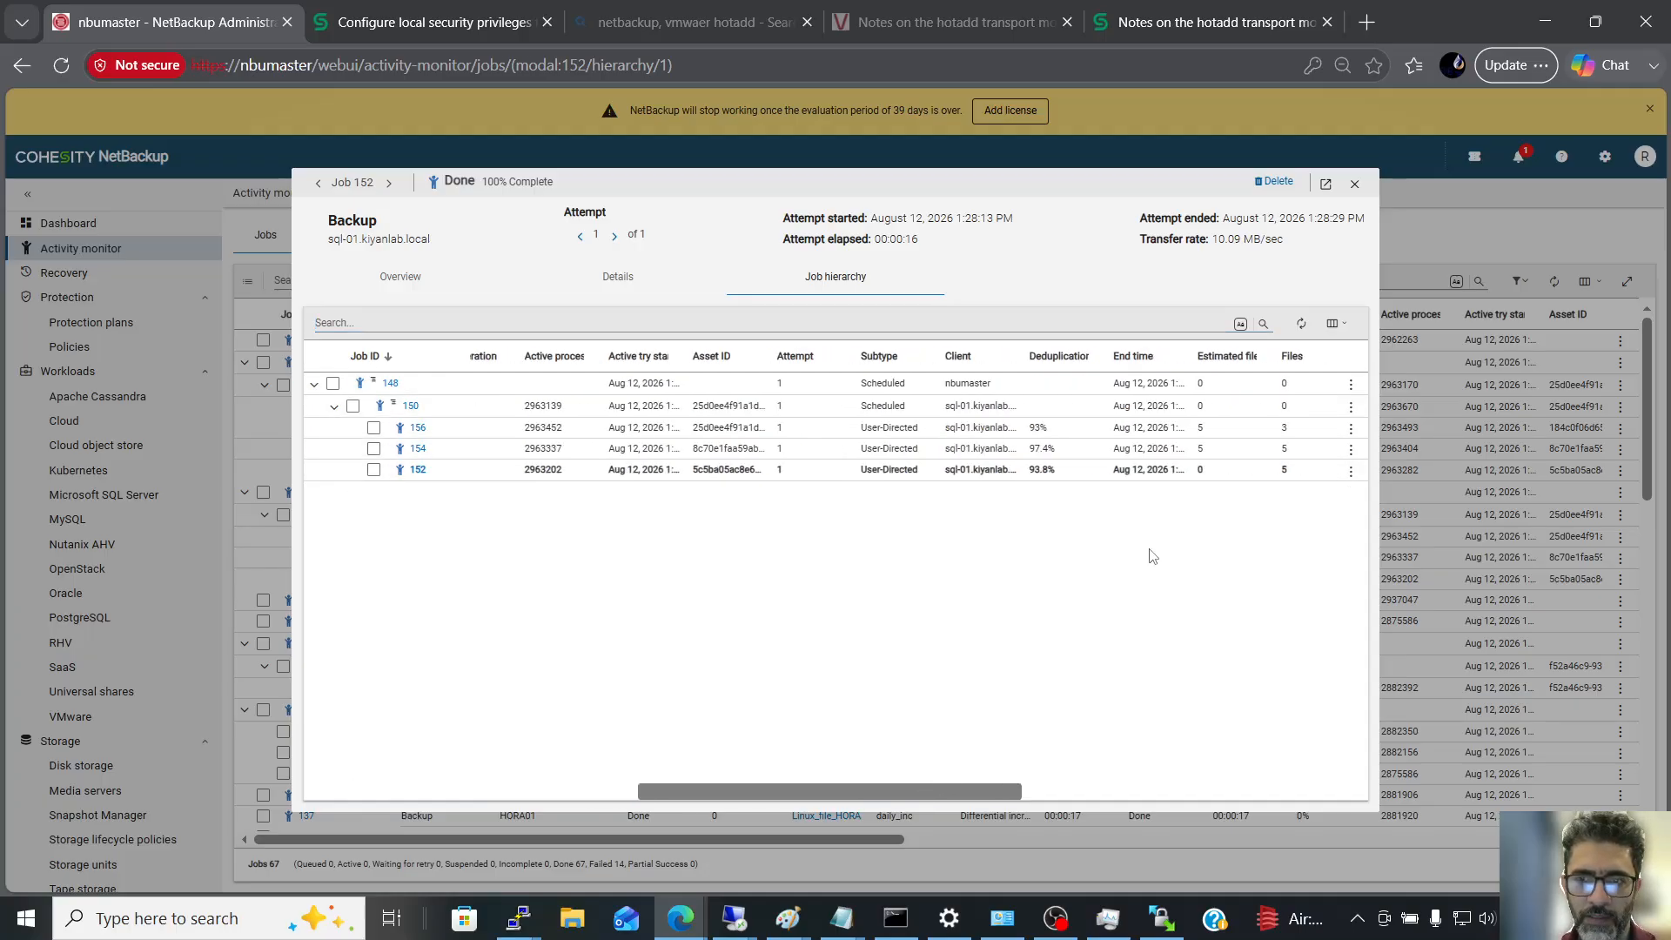
pyautogui.click(1354, 184)
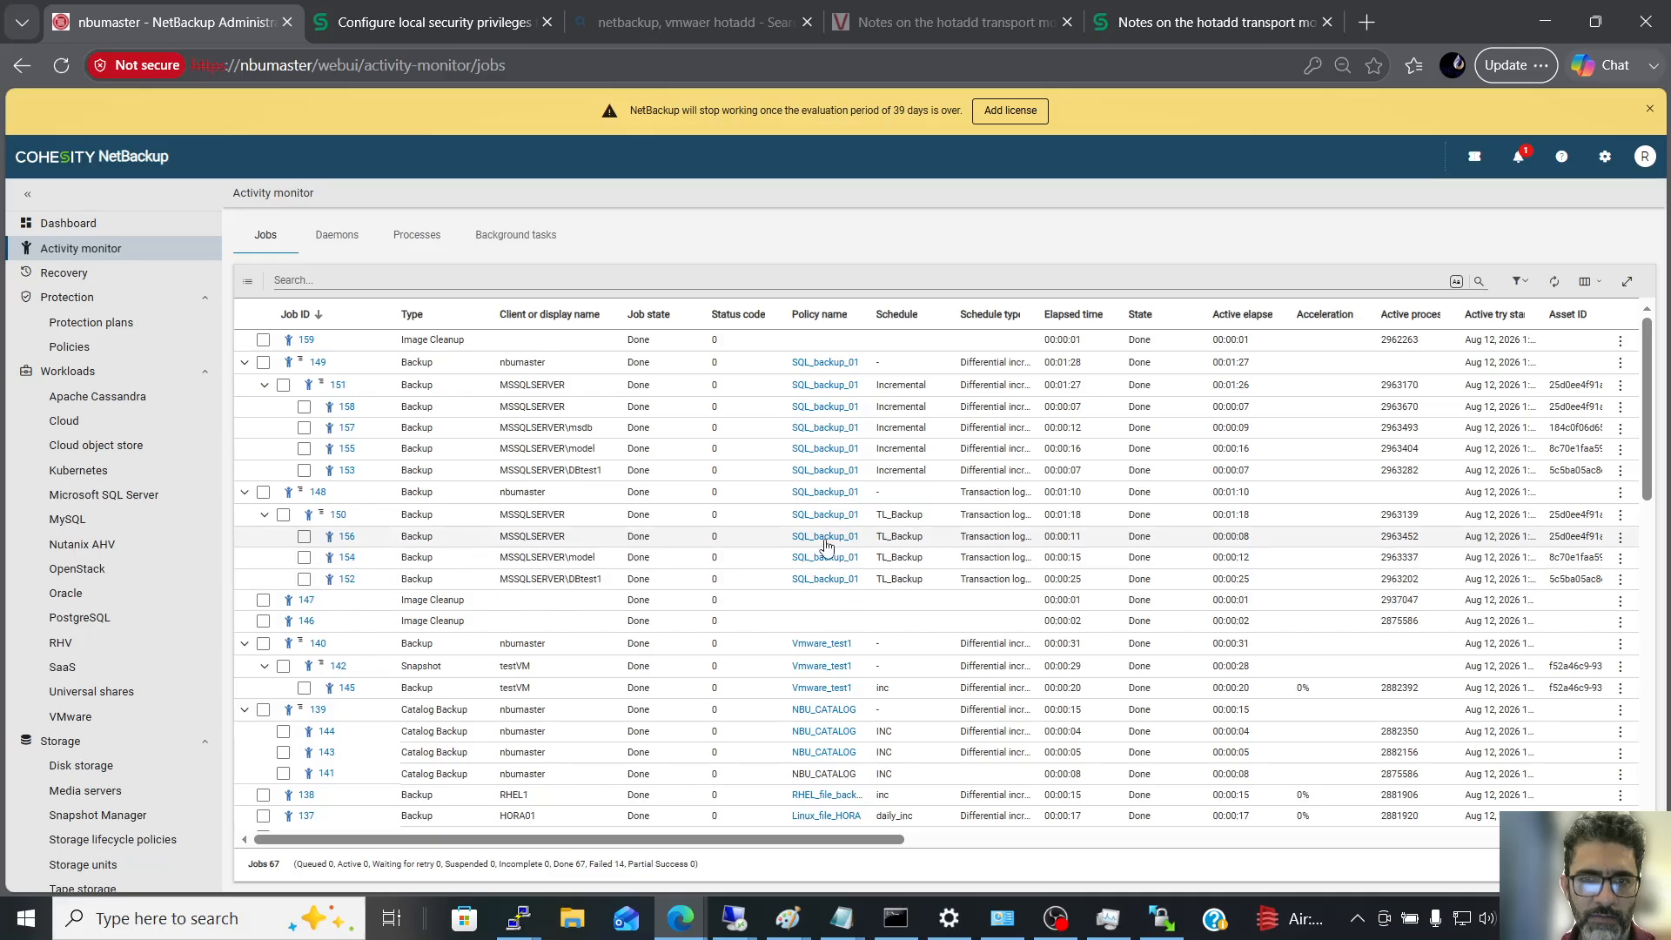
# - Read the log of MSSQLSERVER incremental job 151, highlight the message on converting differential to full backup, and close the job details
pyautogui.click(338, 388)
pyautogui.click(633, 272)
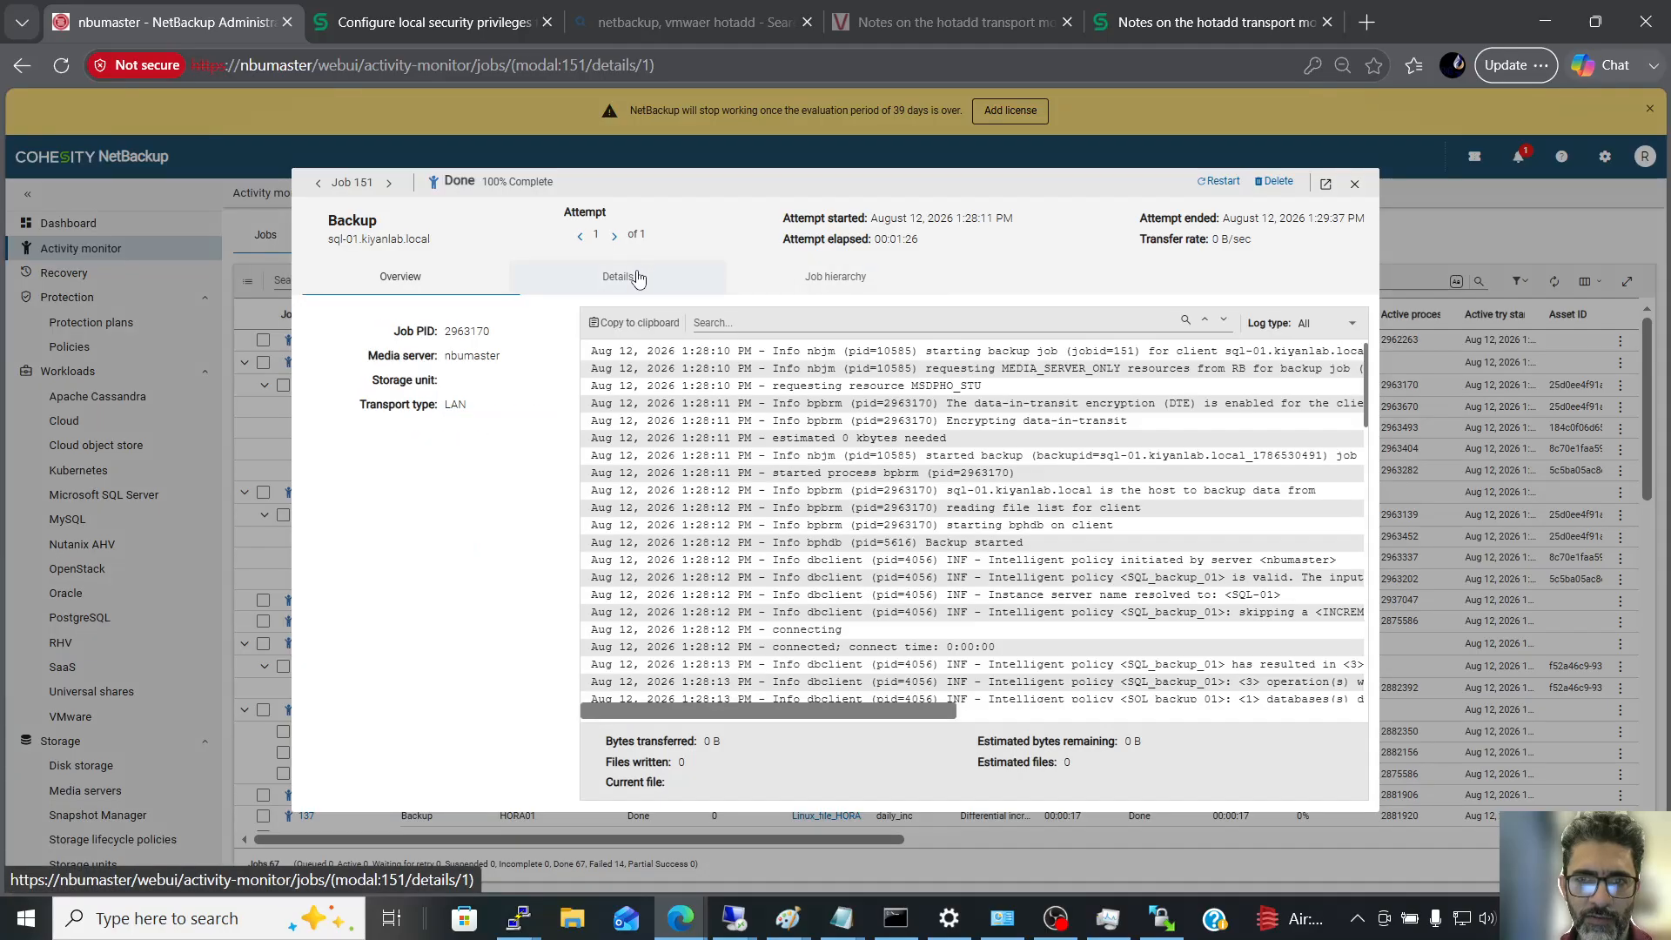
pyautogui.moveTo(806, 709); pyautogui.dragTo(1068, 737)
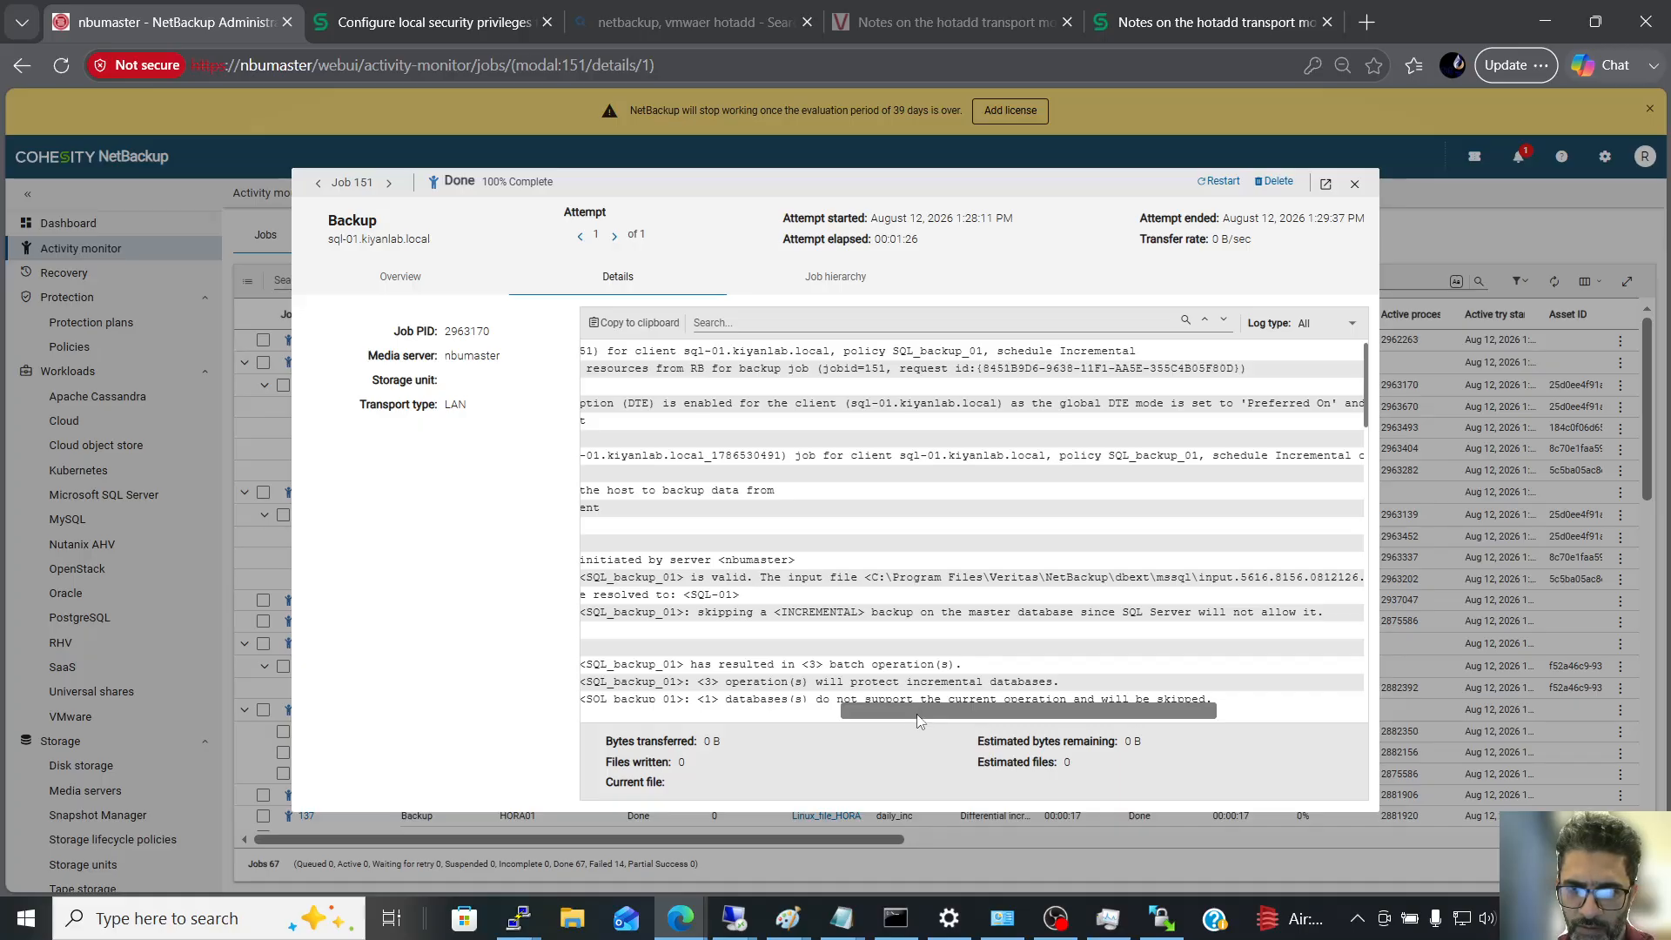
pyautogui.moveTo(921, 721); pyautogui.dragTo(794, 721)
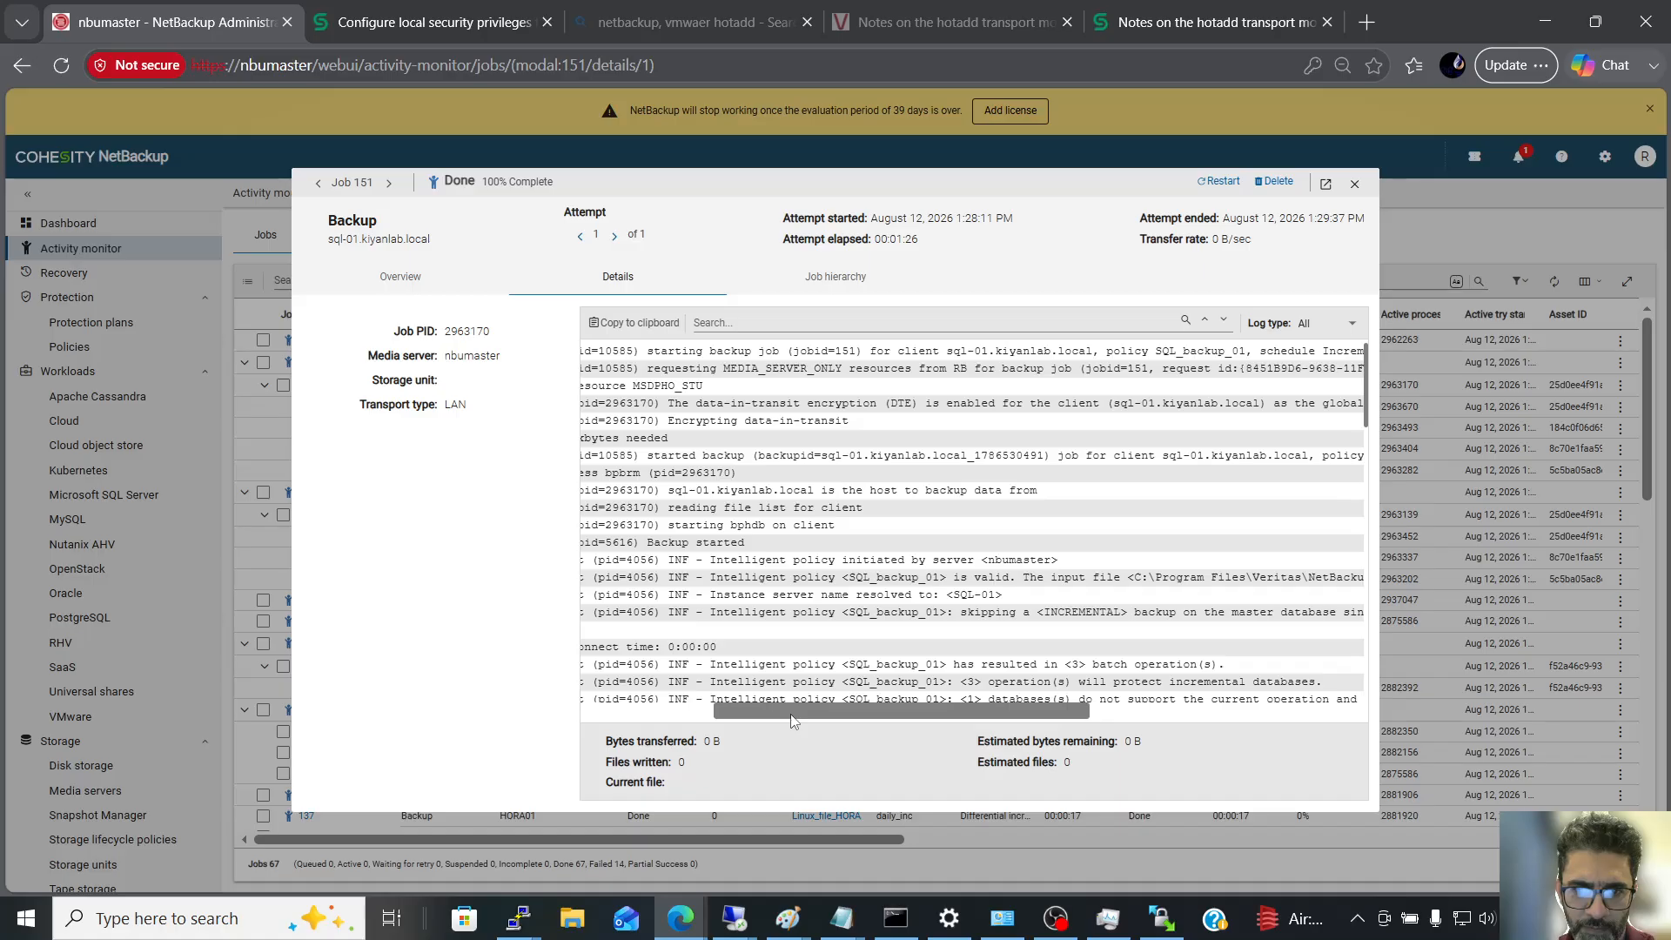
pyautogui.moveTo(792, 721); pyautogui.dragTo(786, 721)
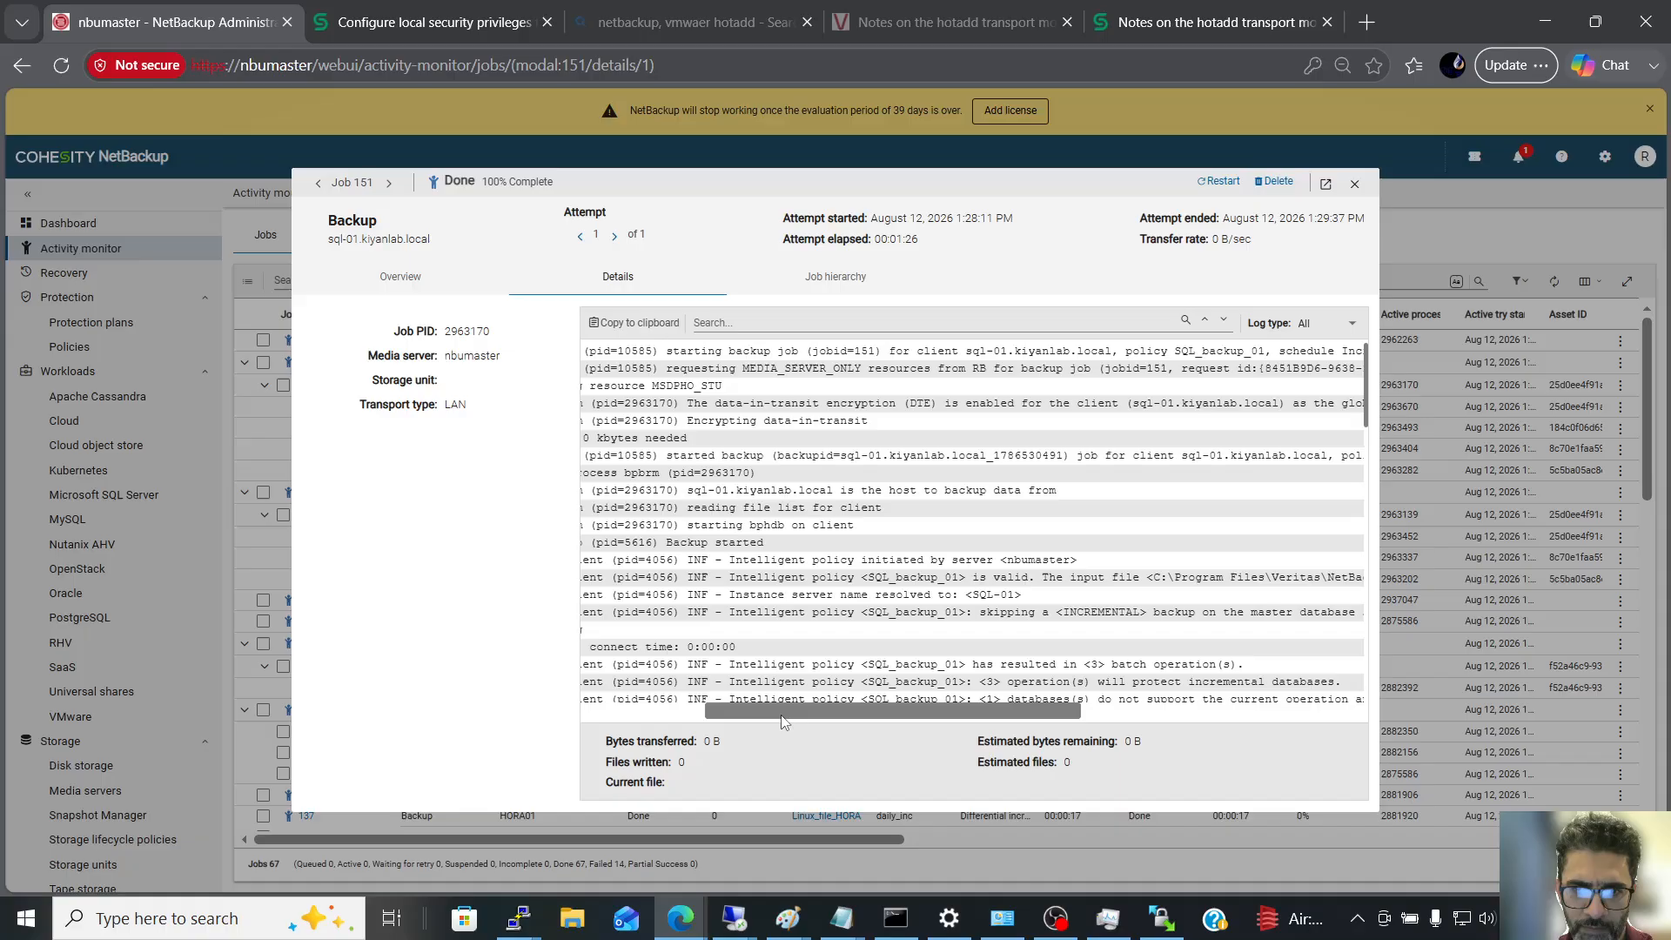
pyautogui.scroll(-1, 788, 666)
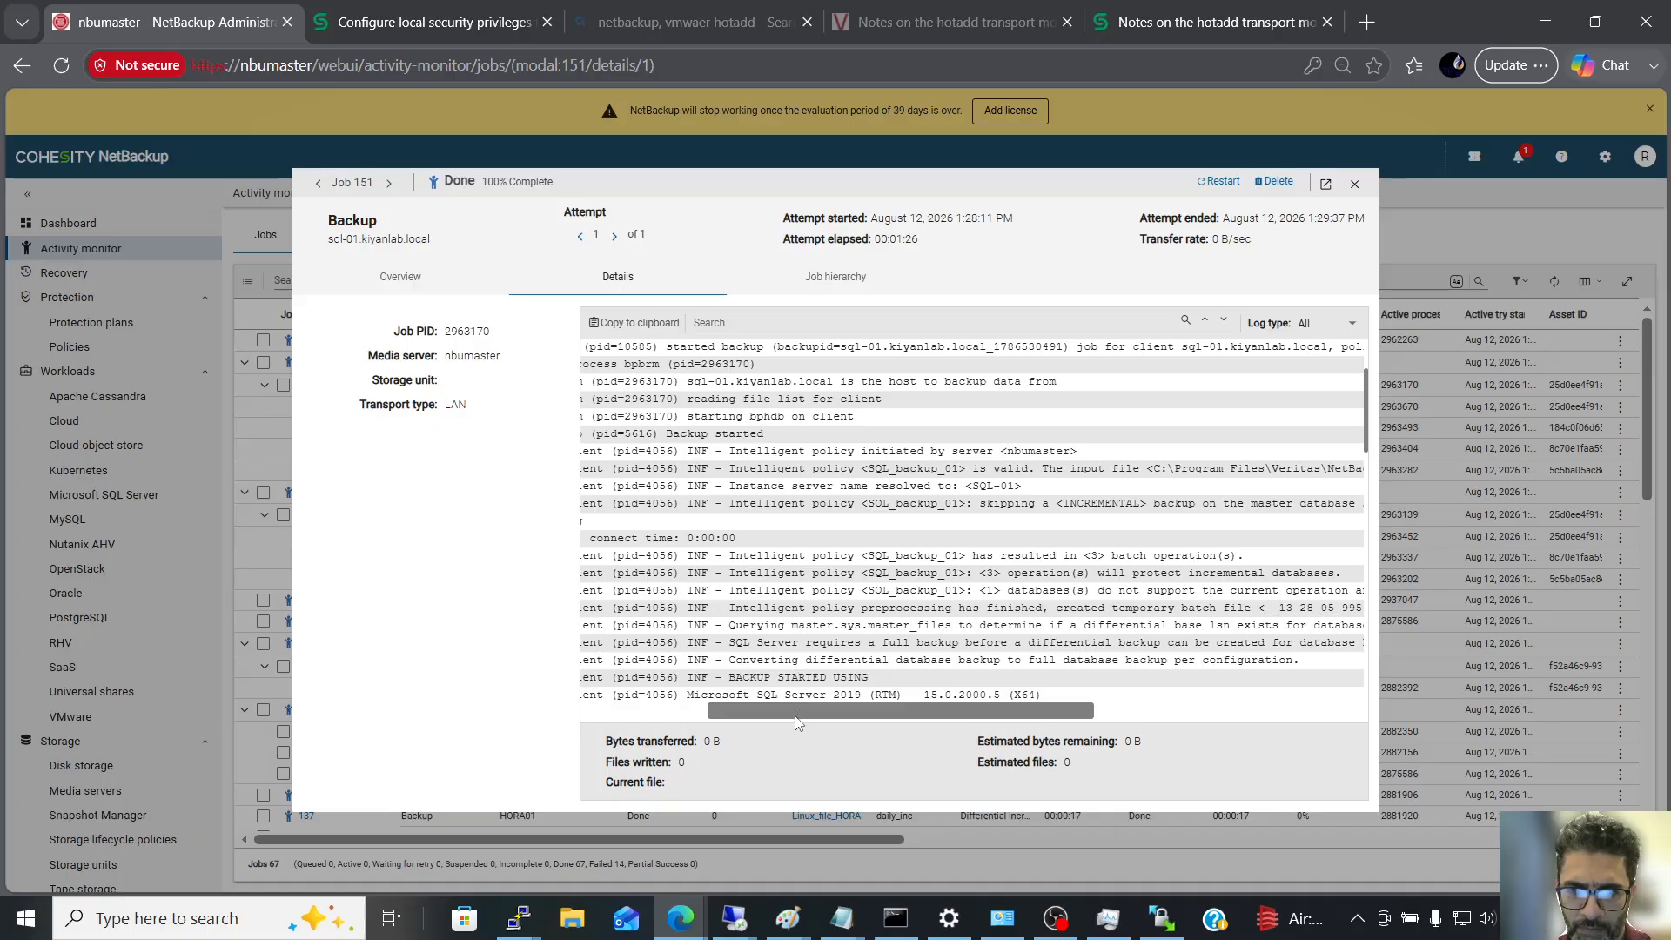
pyautogui.moveTo(798, 717); pyautogui.dragTo(801, 717)
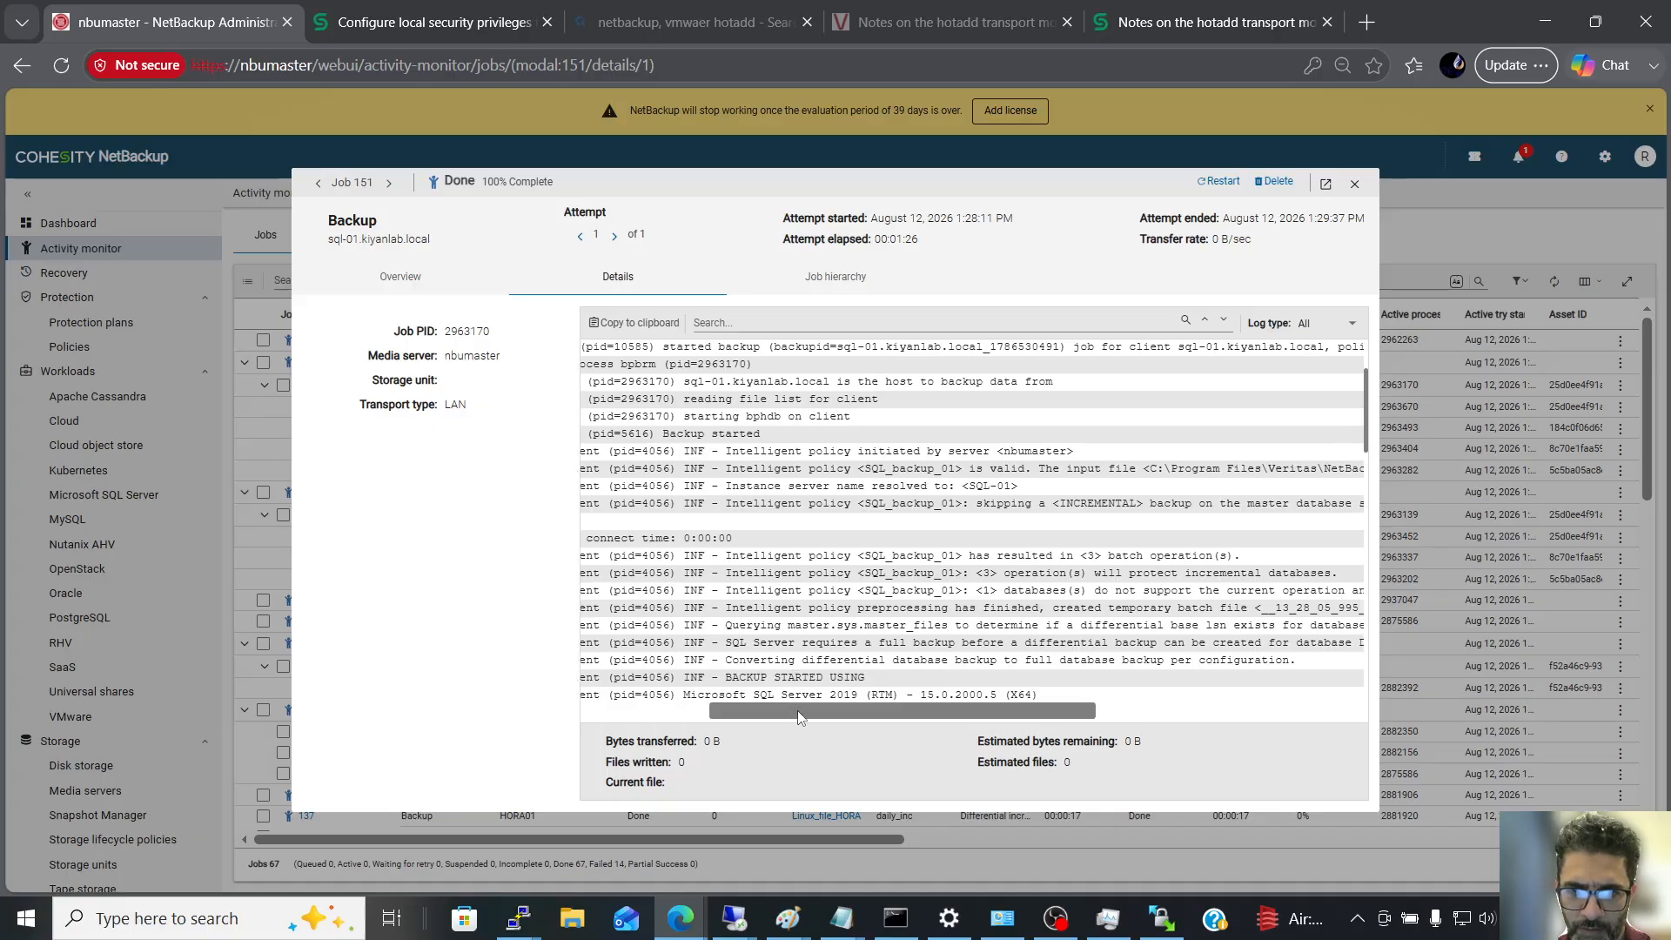
pyautogui.moveTo(732, 662); pyautogui.dragTo(1291, 660)
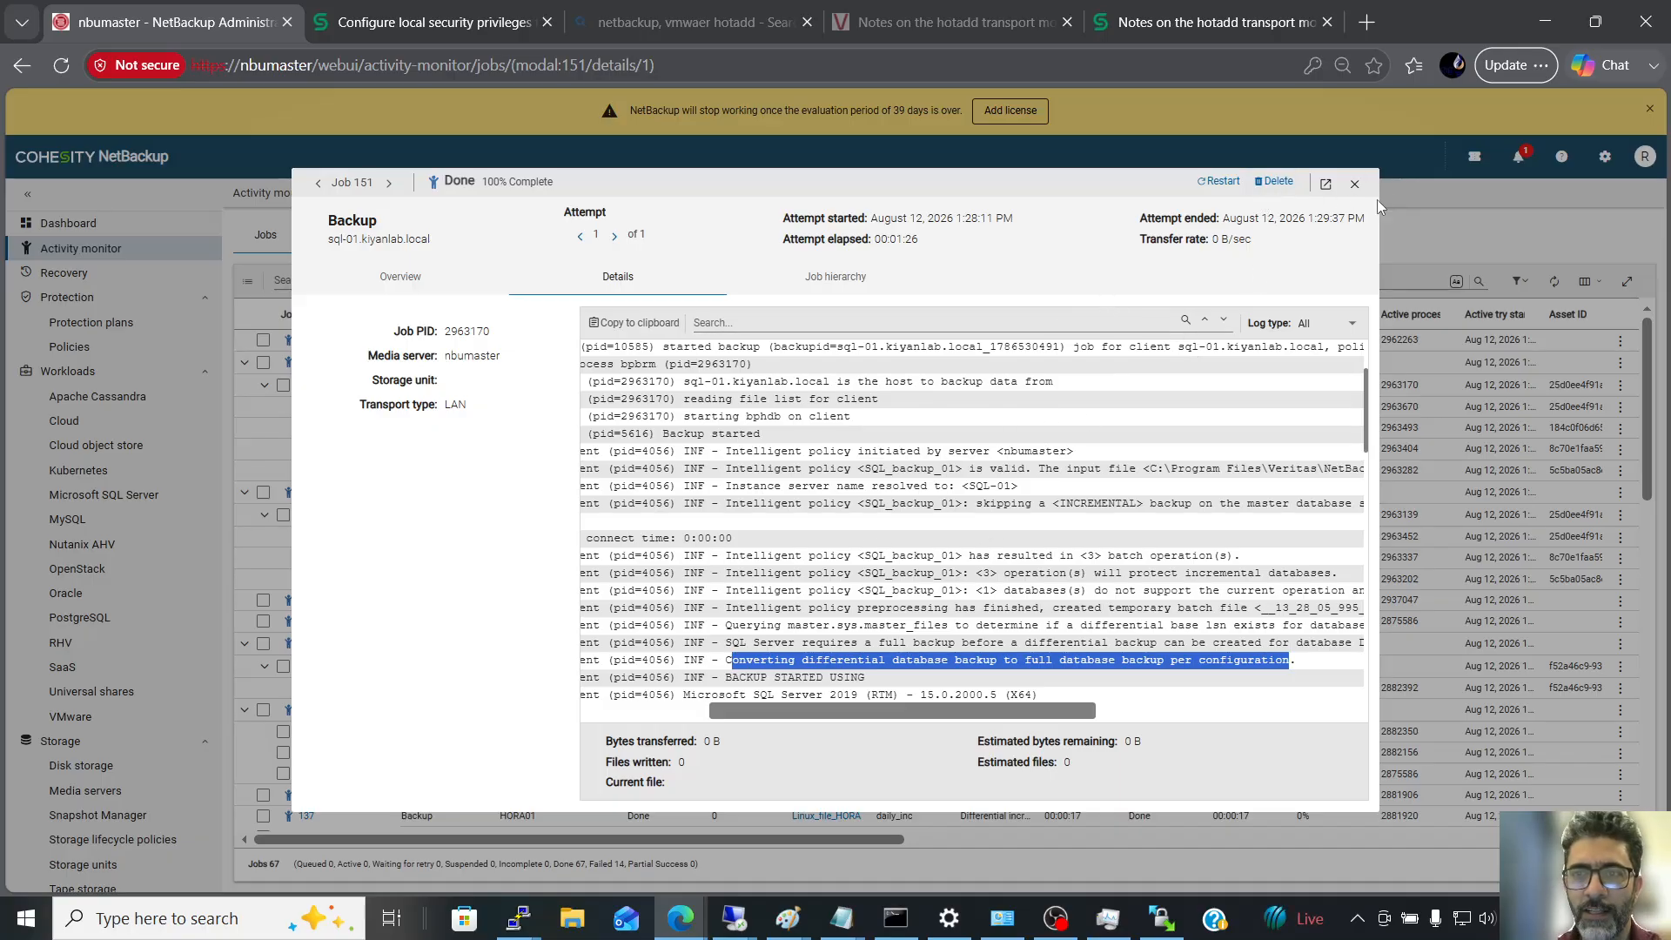
pyautogui.click(1355, 183)
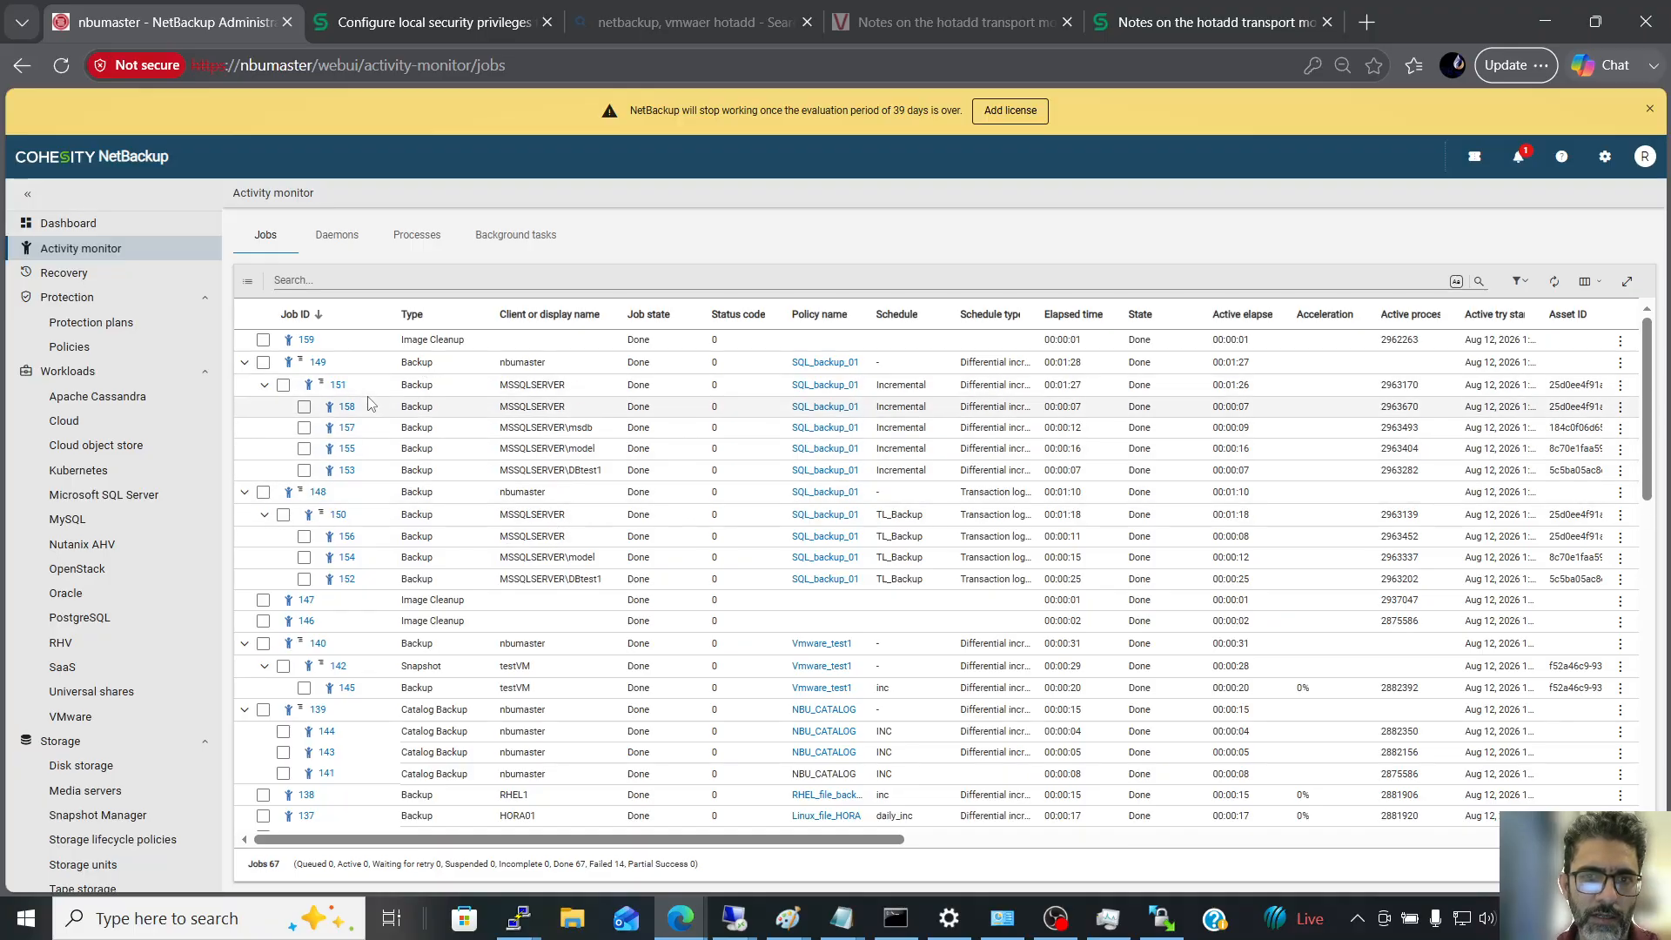
# - Switch to SQL Server Management Studio in the SQL-01 remote session and expand the DBtest1 database
pyautogui.click(738, 924)
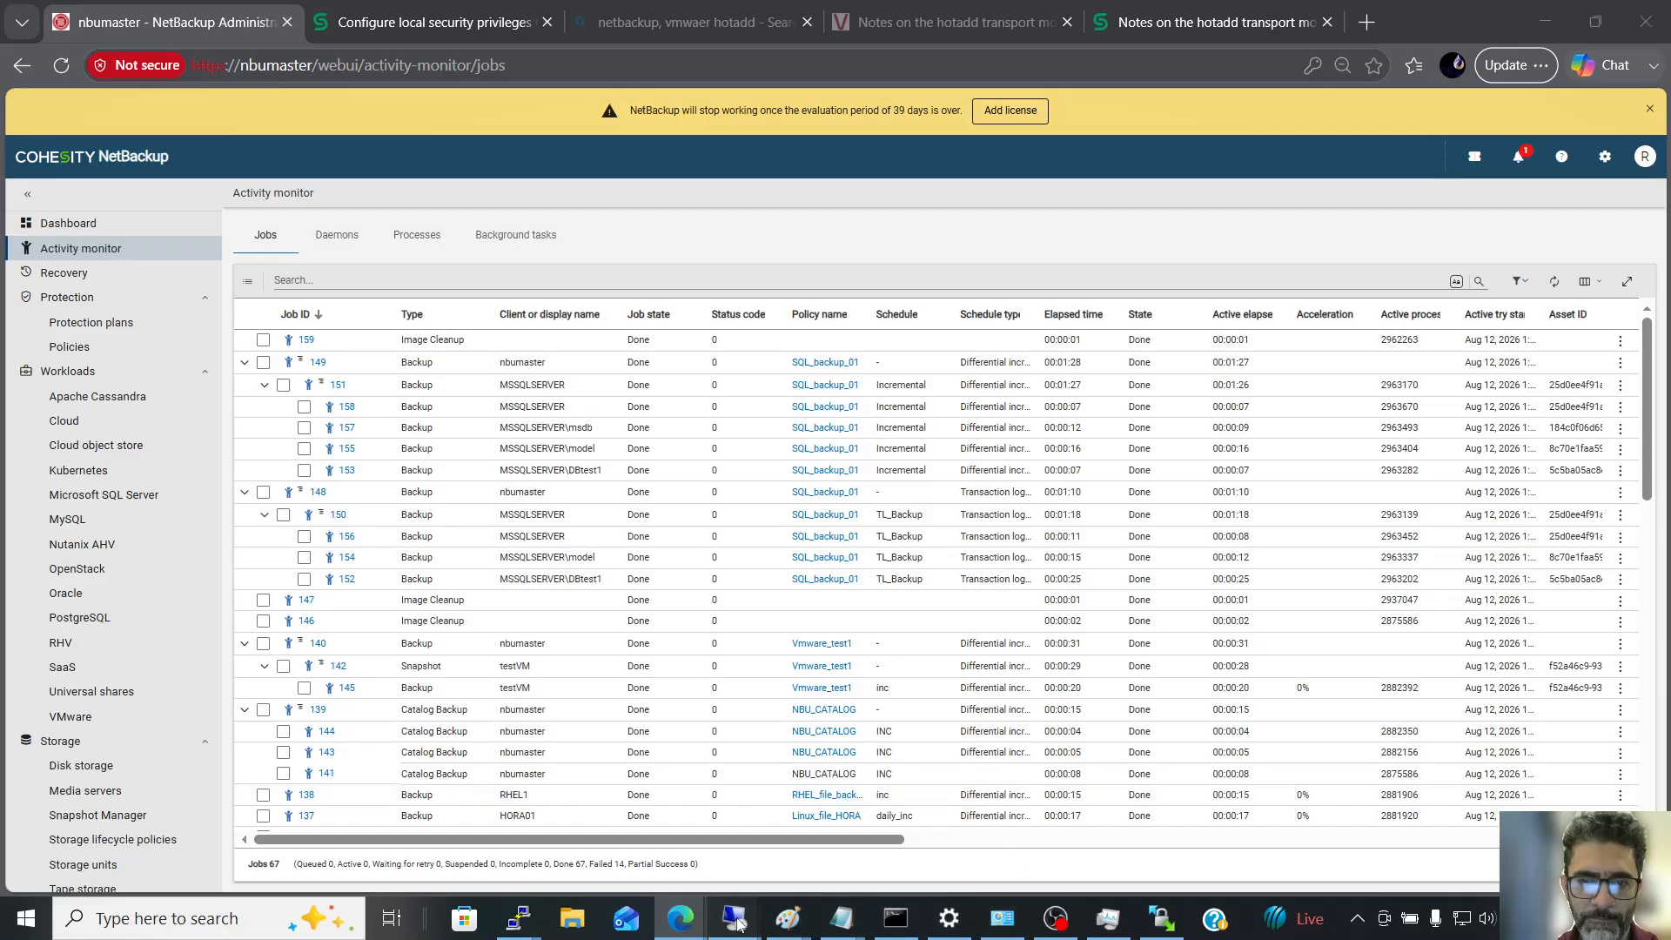
pyautogui.click(892, 808)
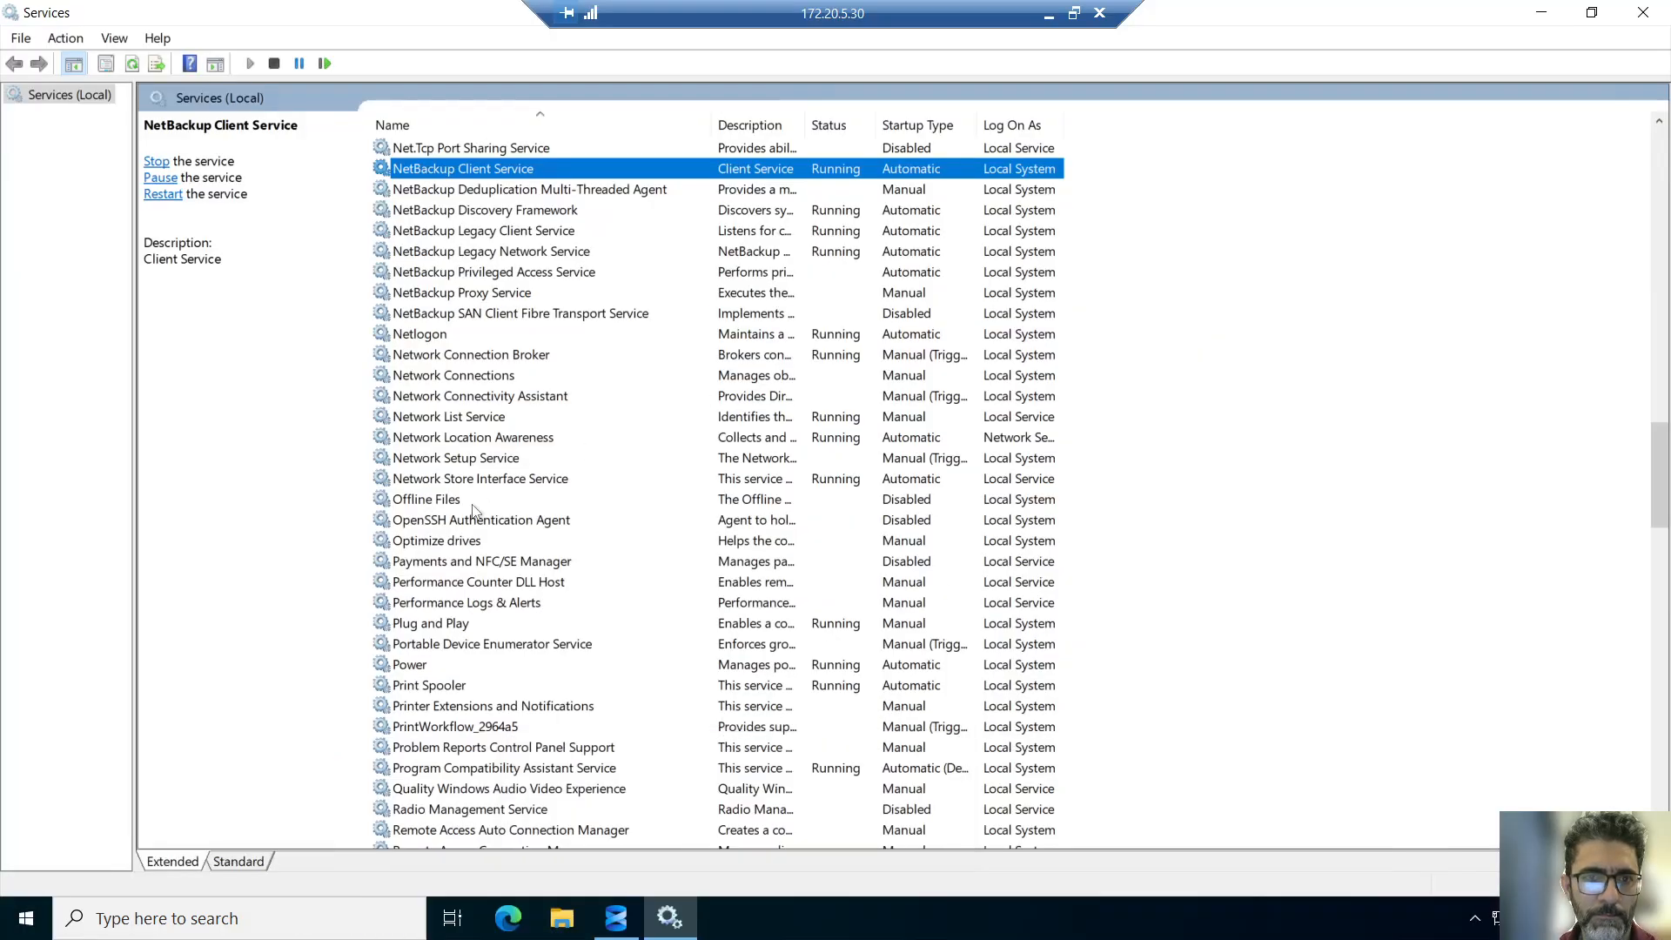
pyautogui.click(630, 921)
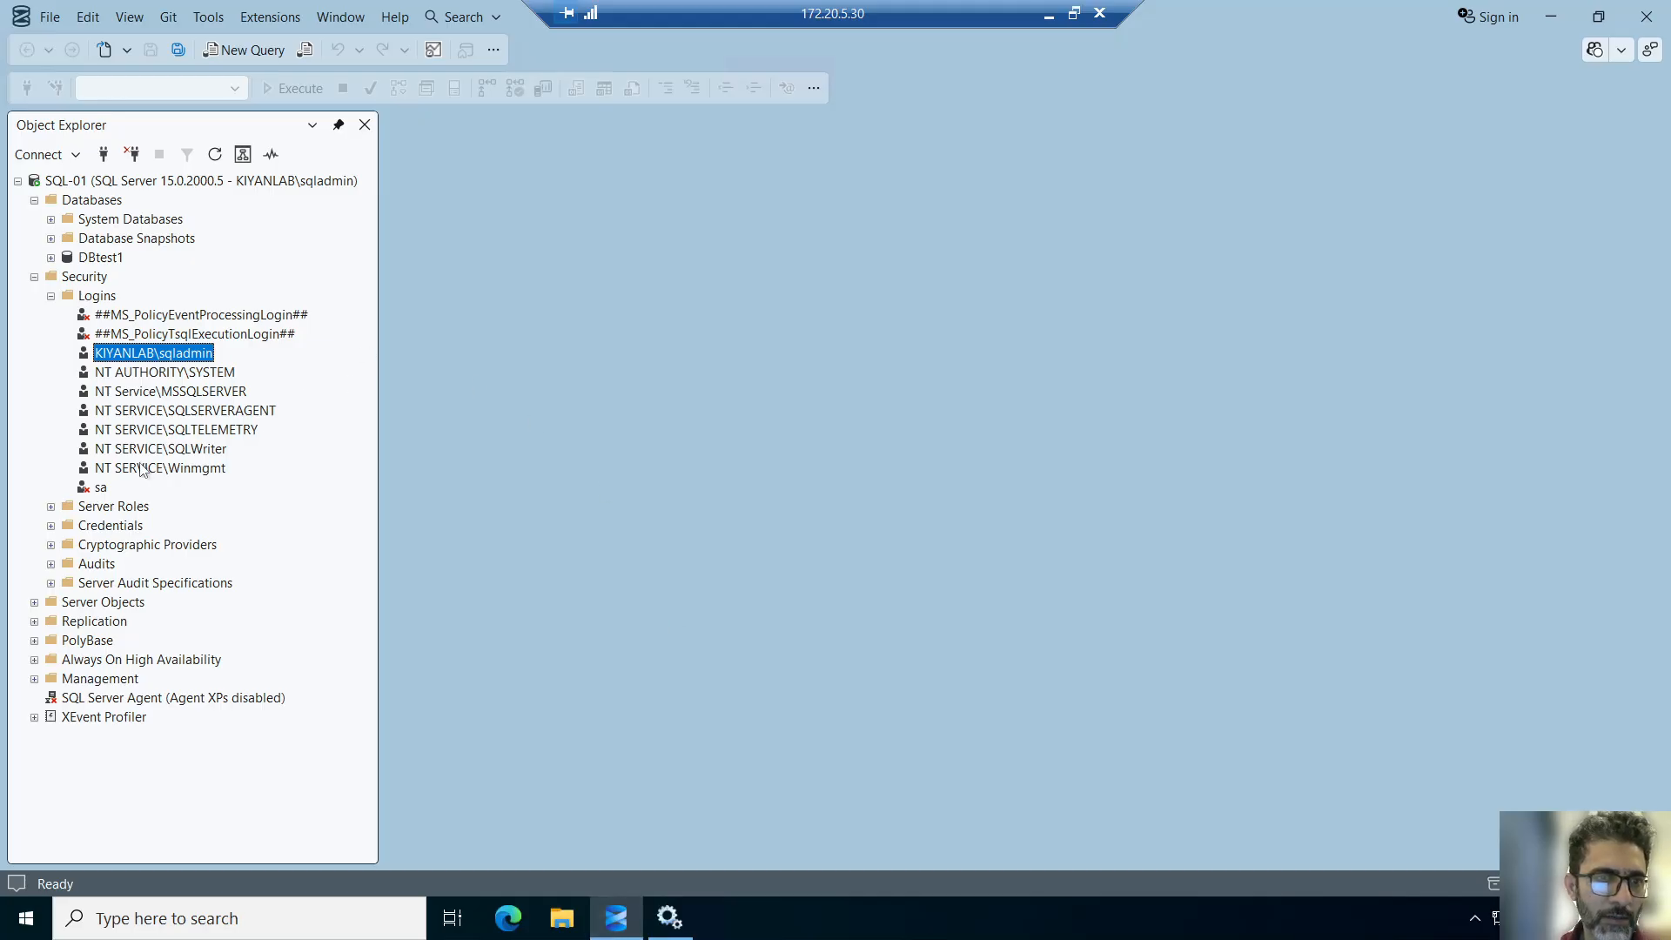
pyautogui.click(51, 257)
pyautogui.click(101, 259)
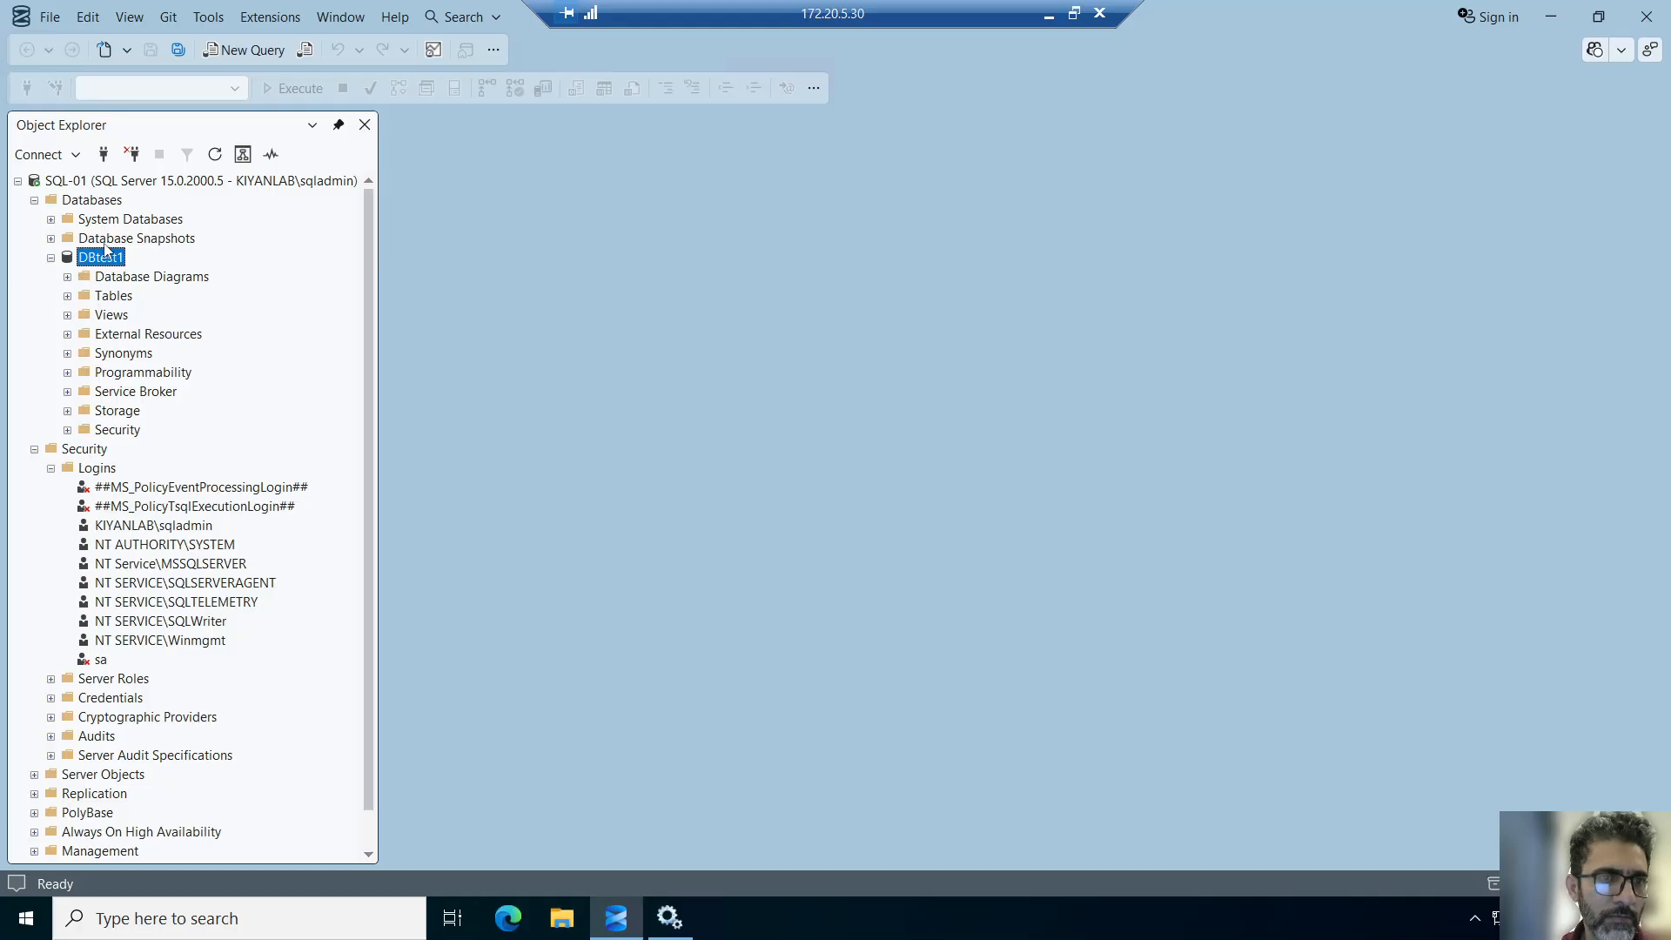
# - Delete the DBtest1 database together with its backup and restore history, and expand the system databases to check what remains
pyautogui.rightClick(99, 268)
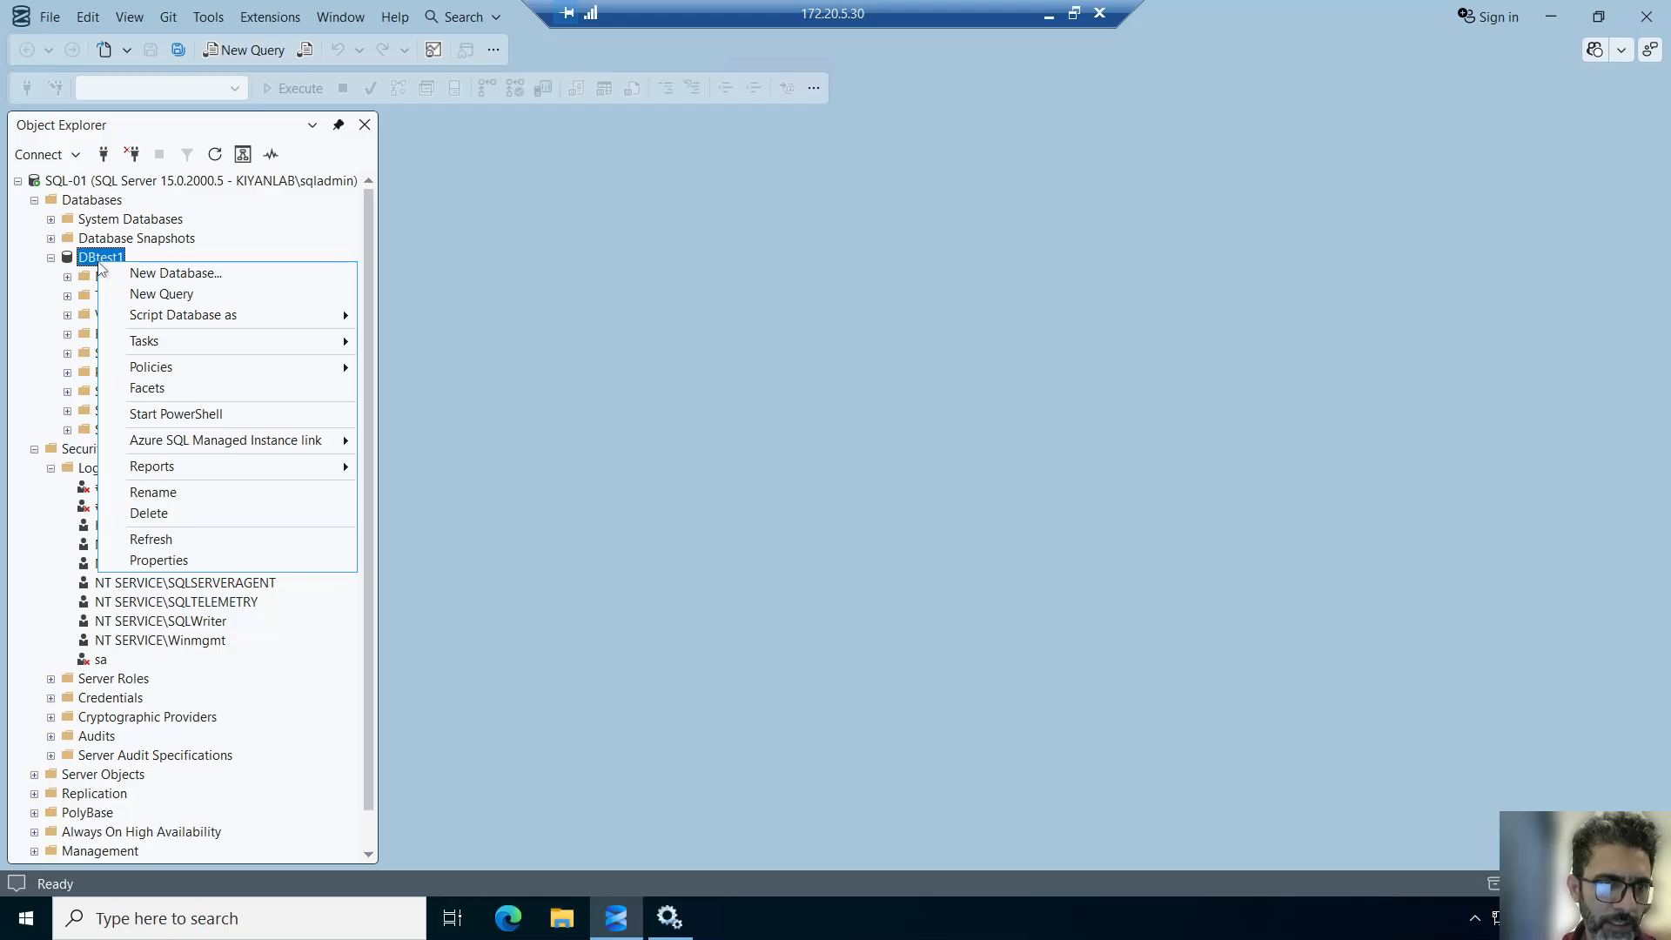
pyautogui.click(179, 513)
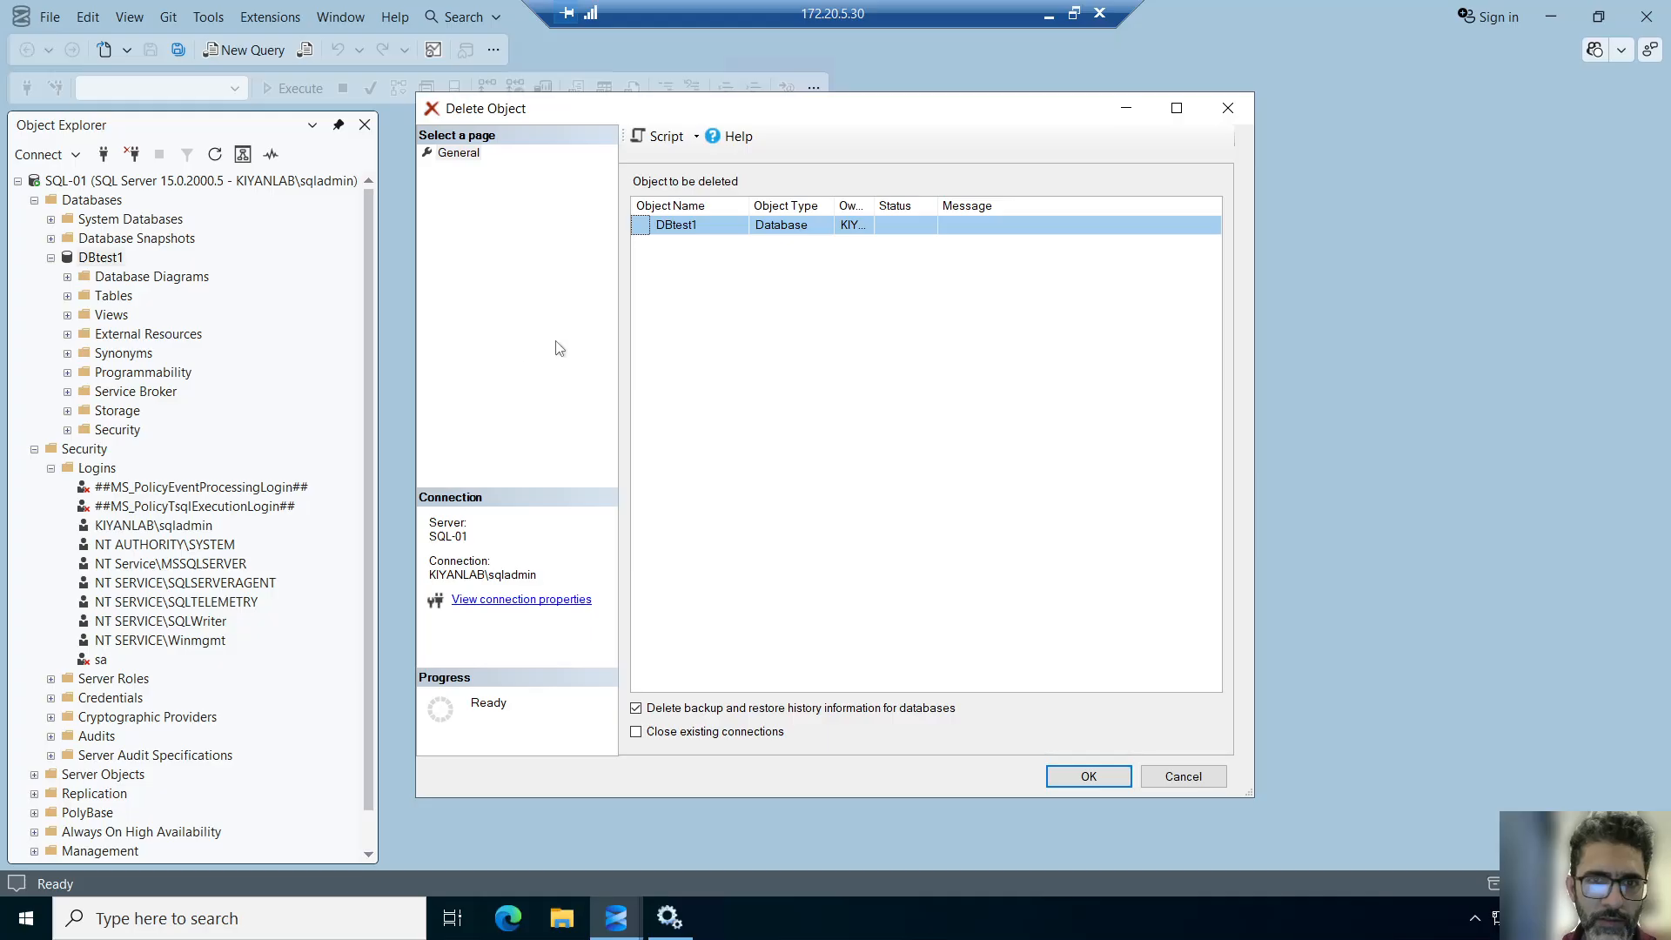
pyautogui.click(654, 226)
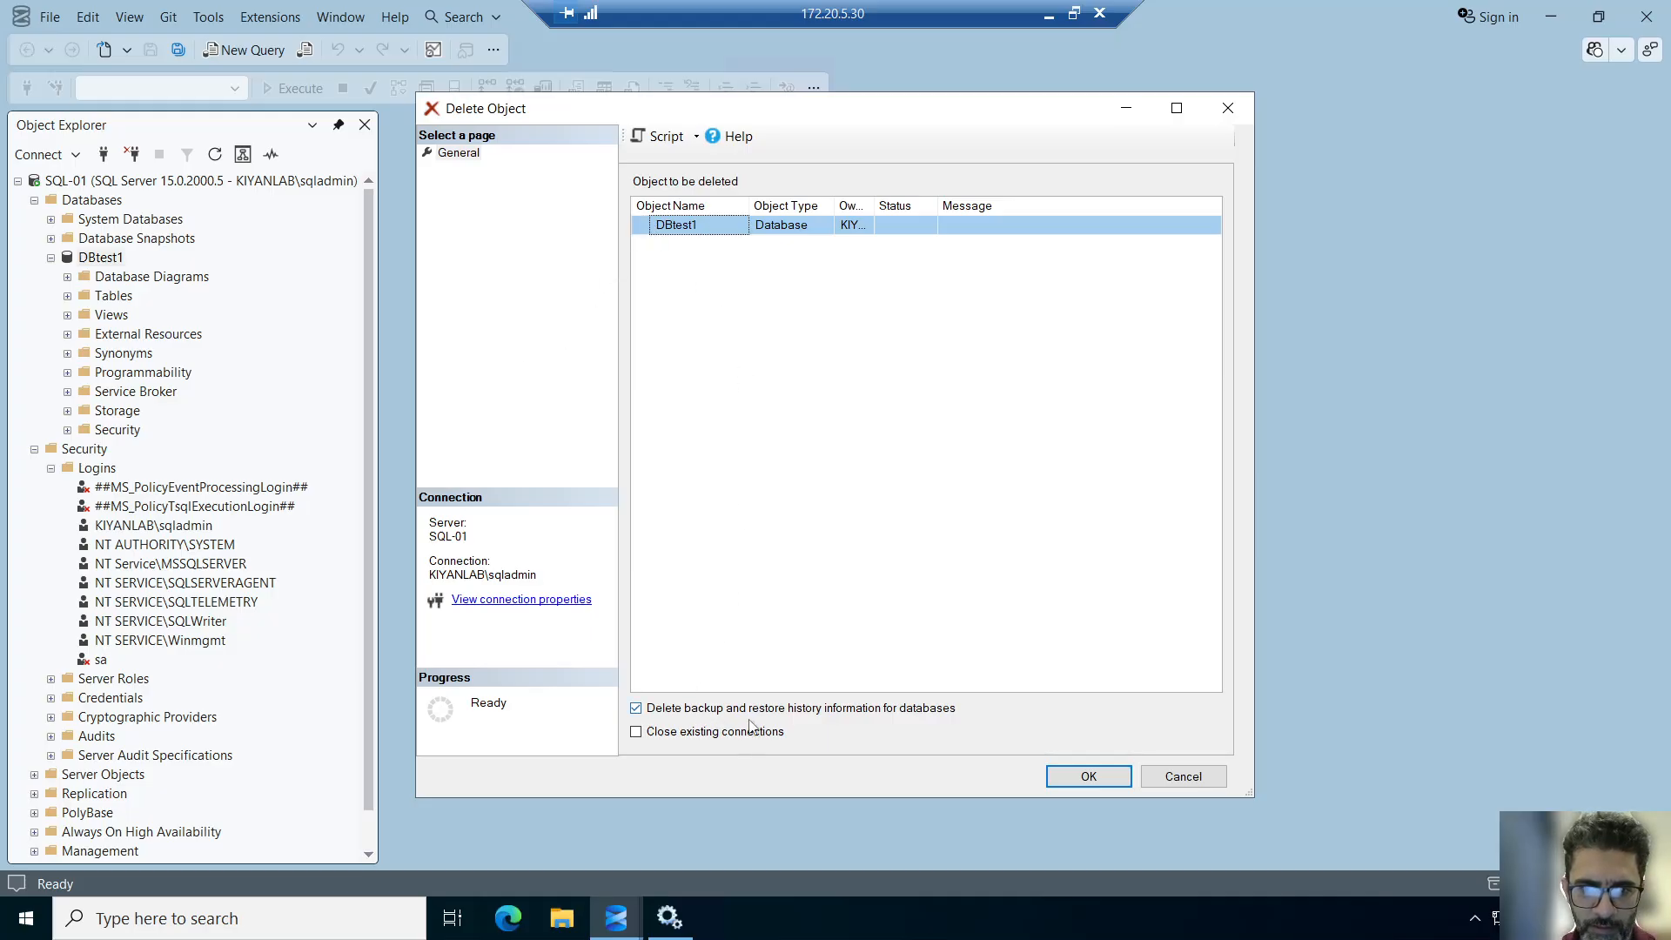
pyautogui.click(1084, 777)
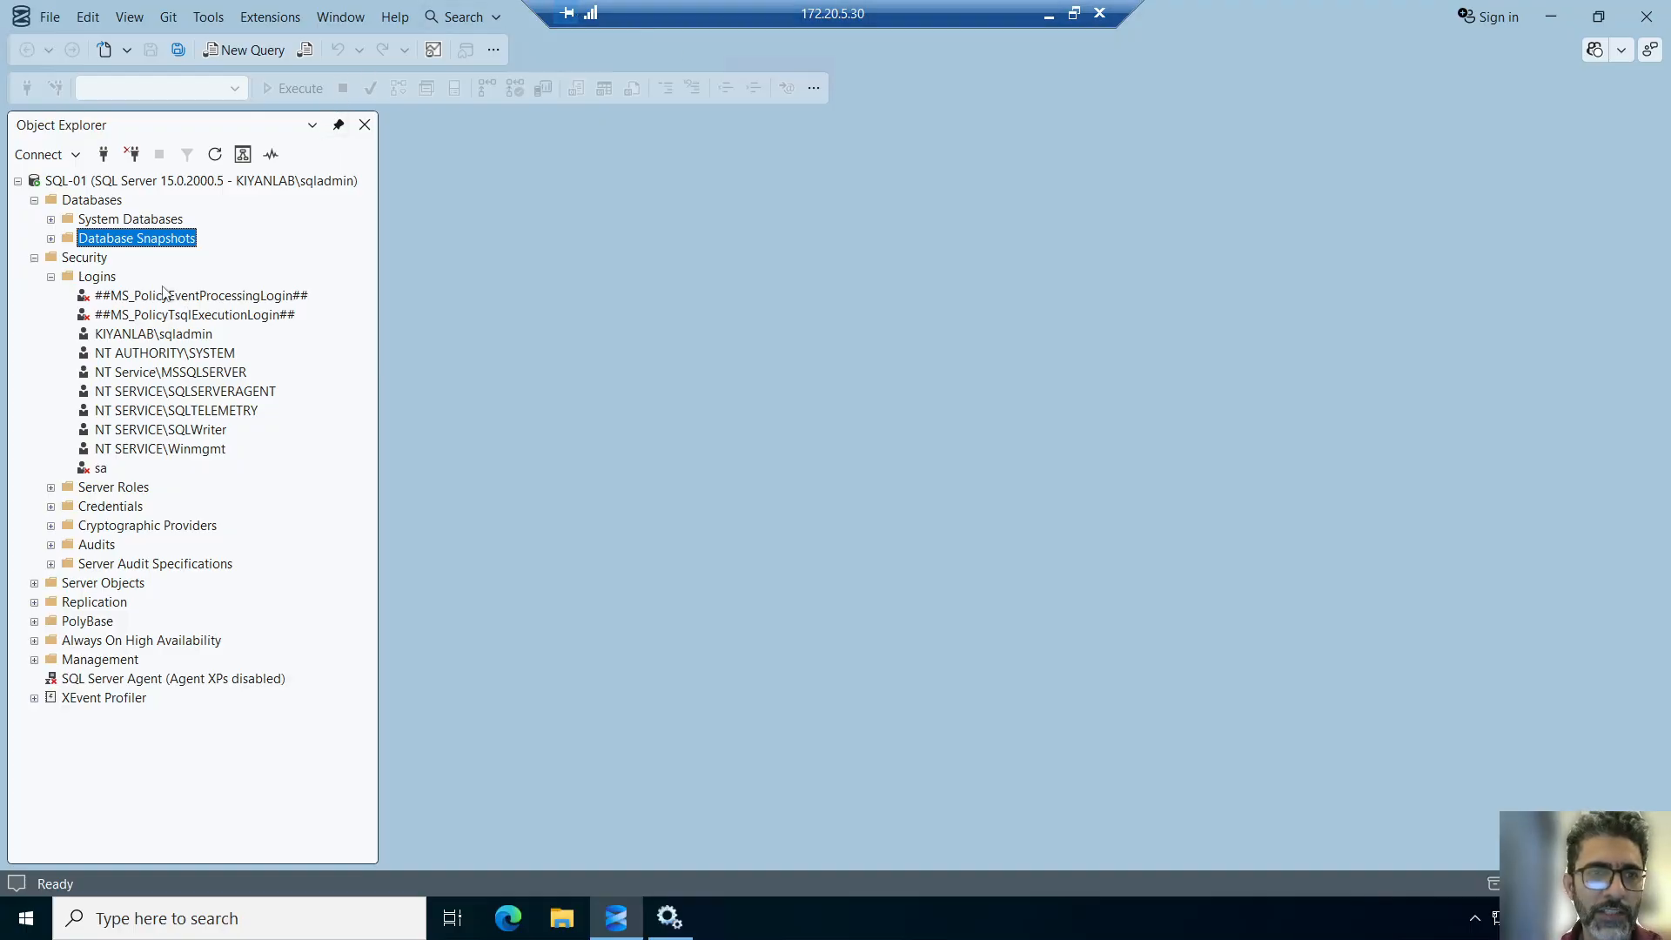
pyautogui.click(51, 219)
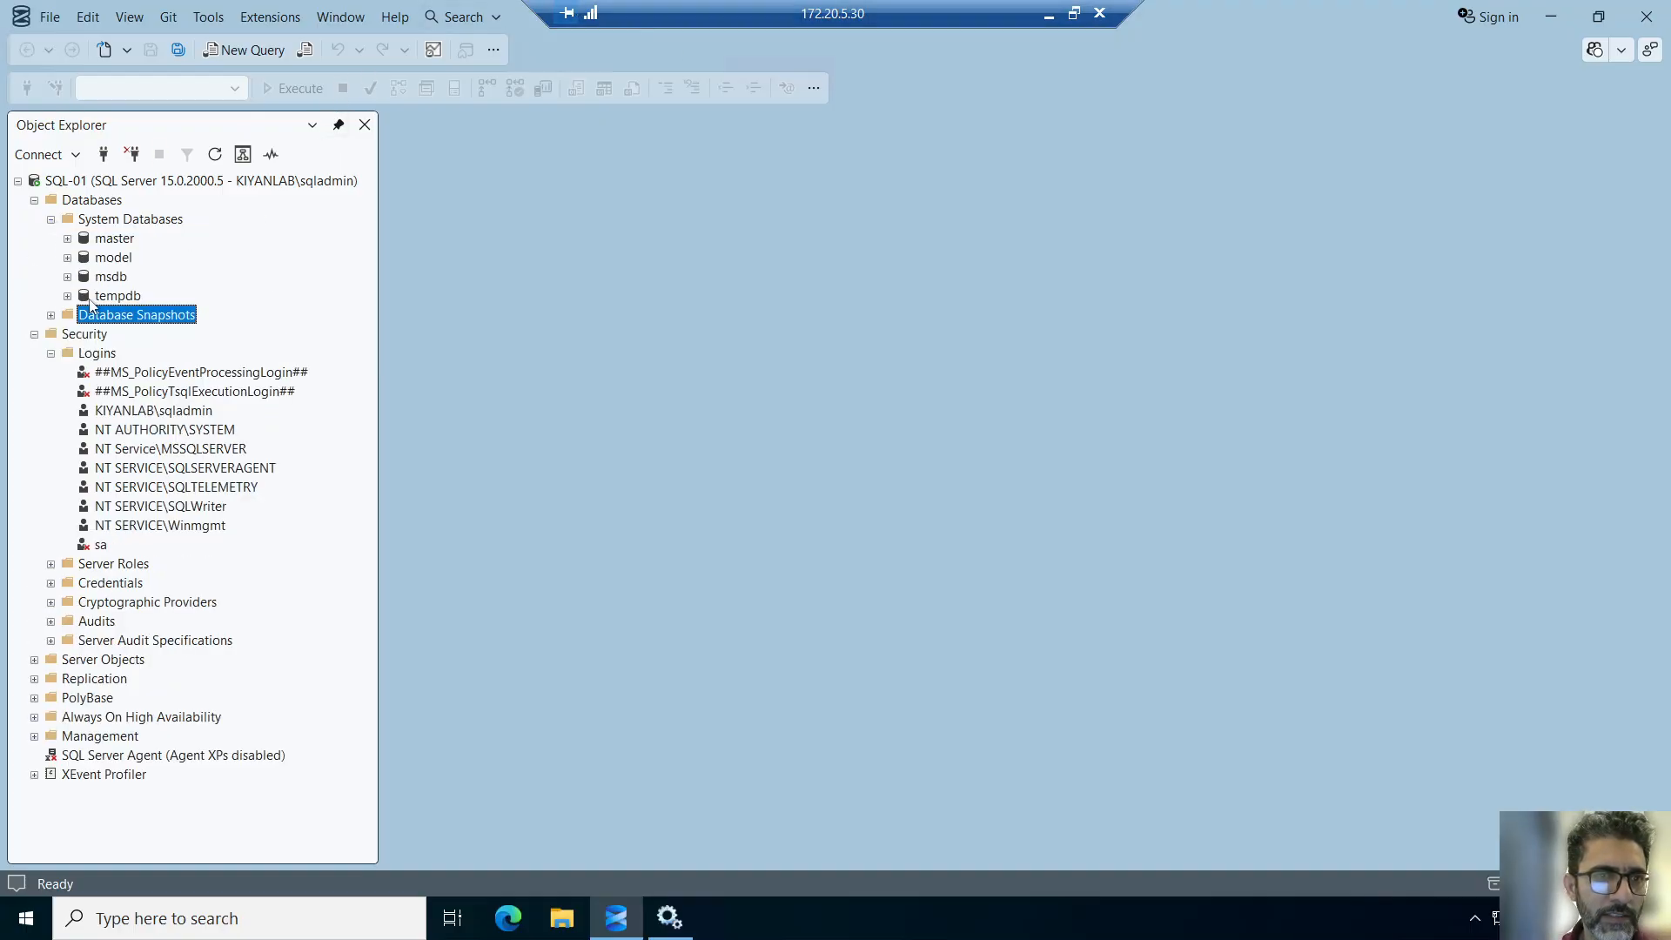
# - Return to the NetBackup web UI and list the databases of the MSSQLSERVER instance under the Microsoft SQL Server workload
pyautogui.click(1050, 17)
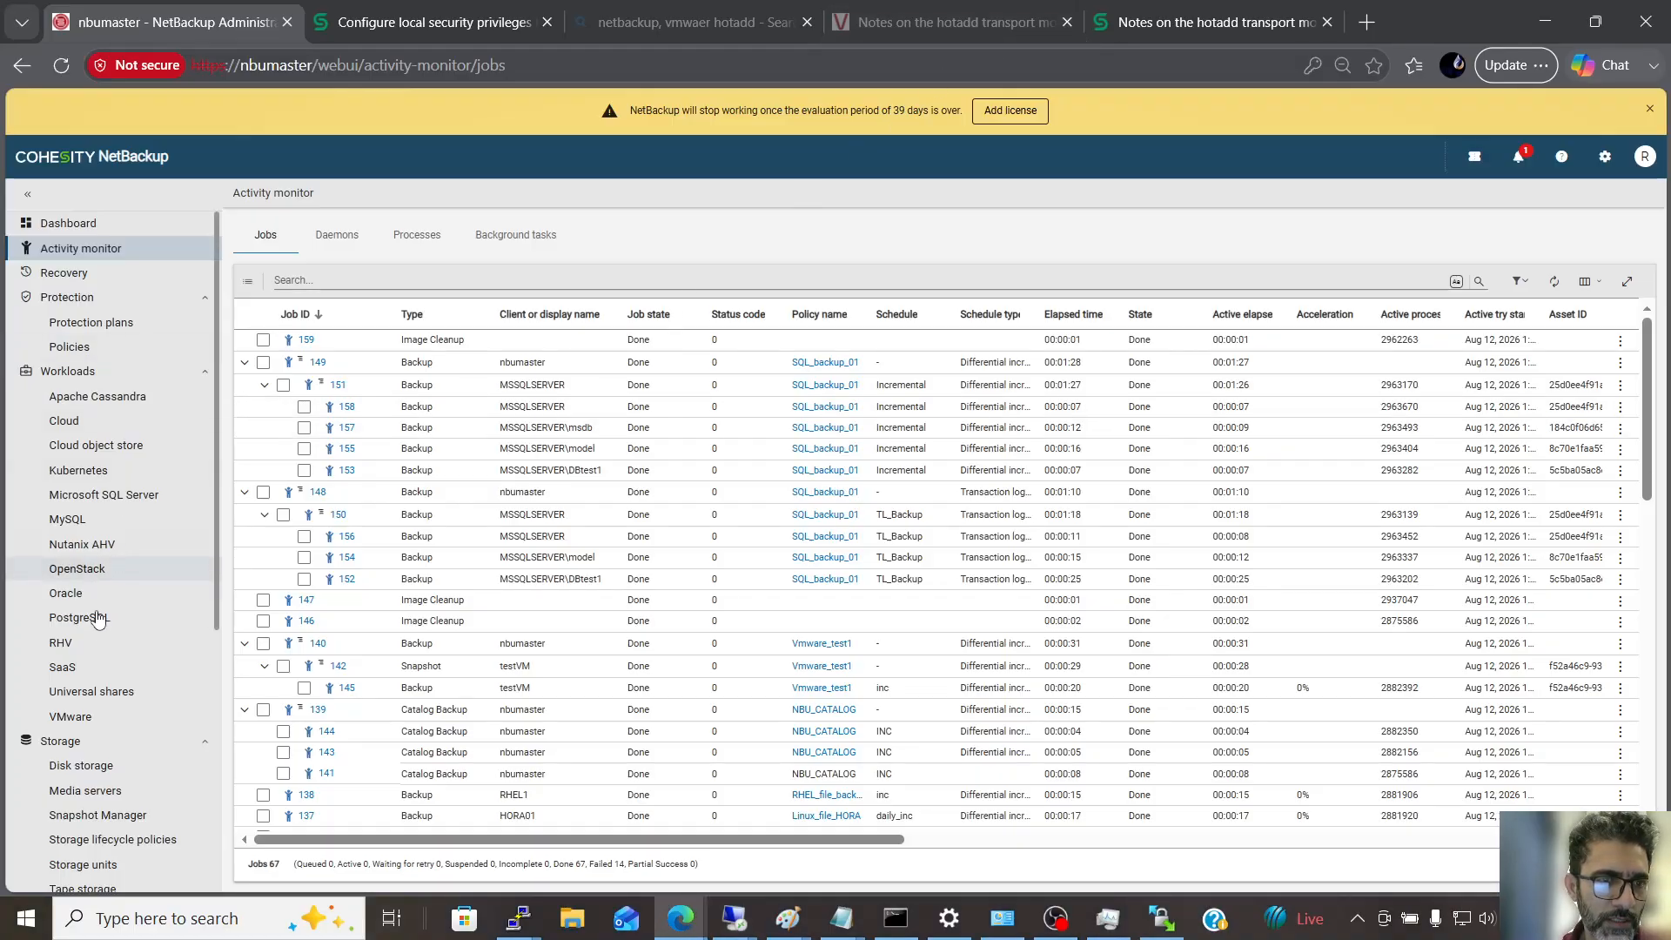
pyautogui.click(140, 496)
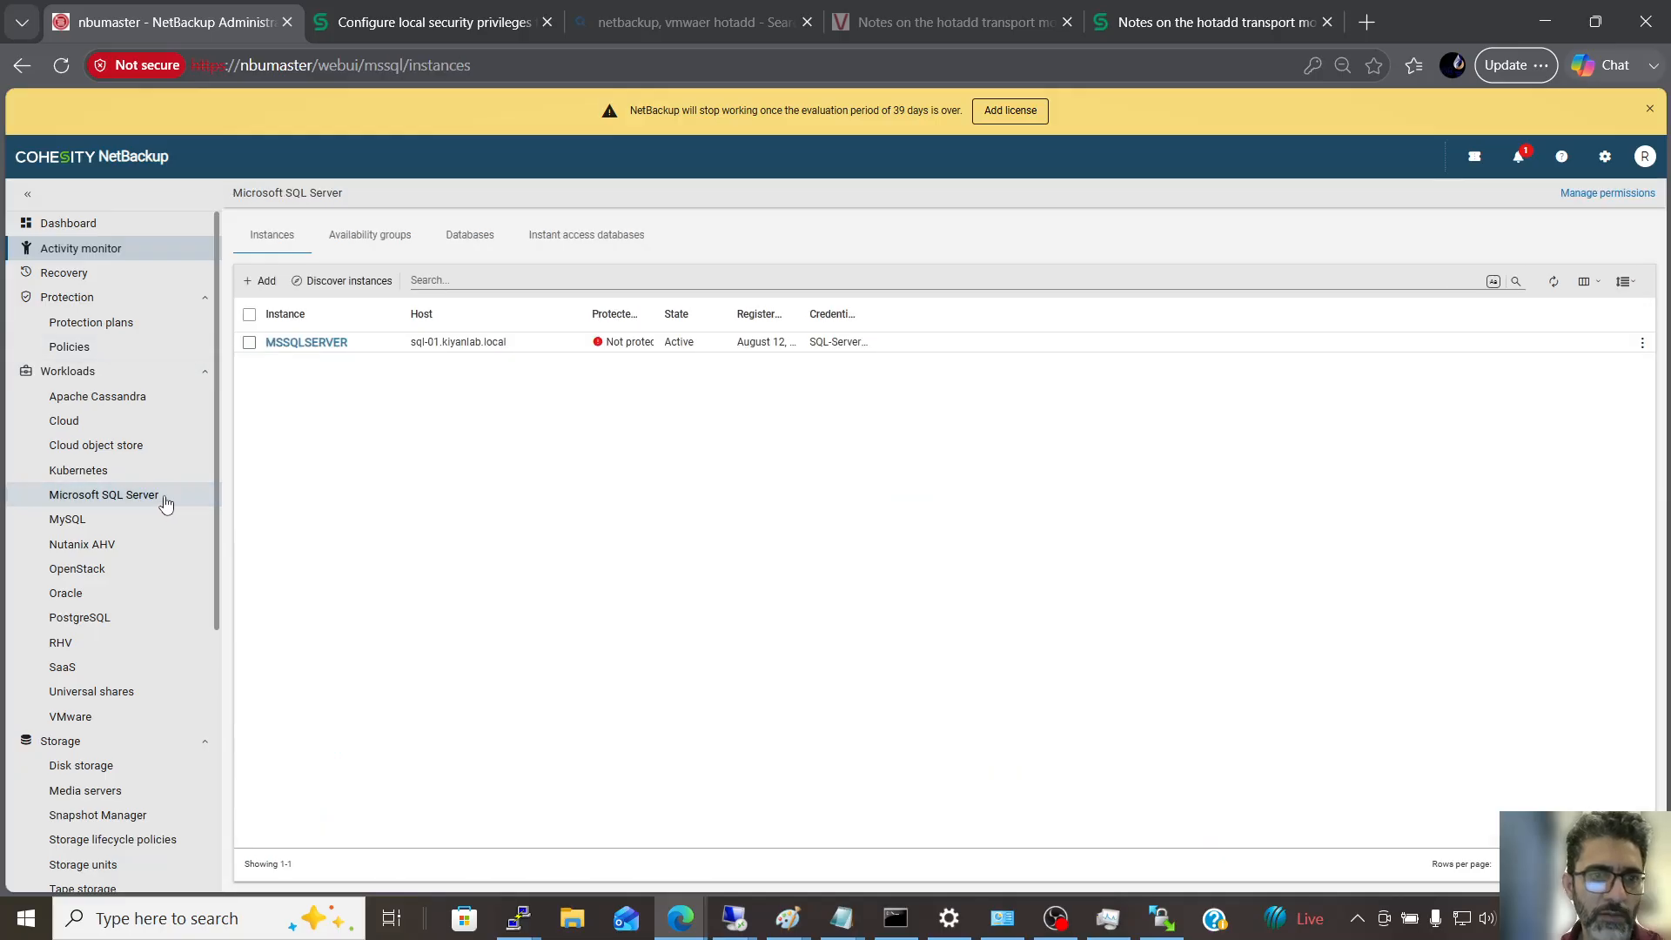
pyautogui.click(464, 244)
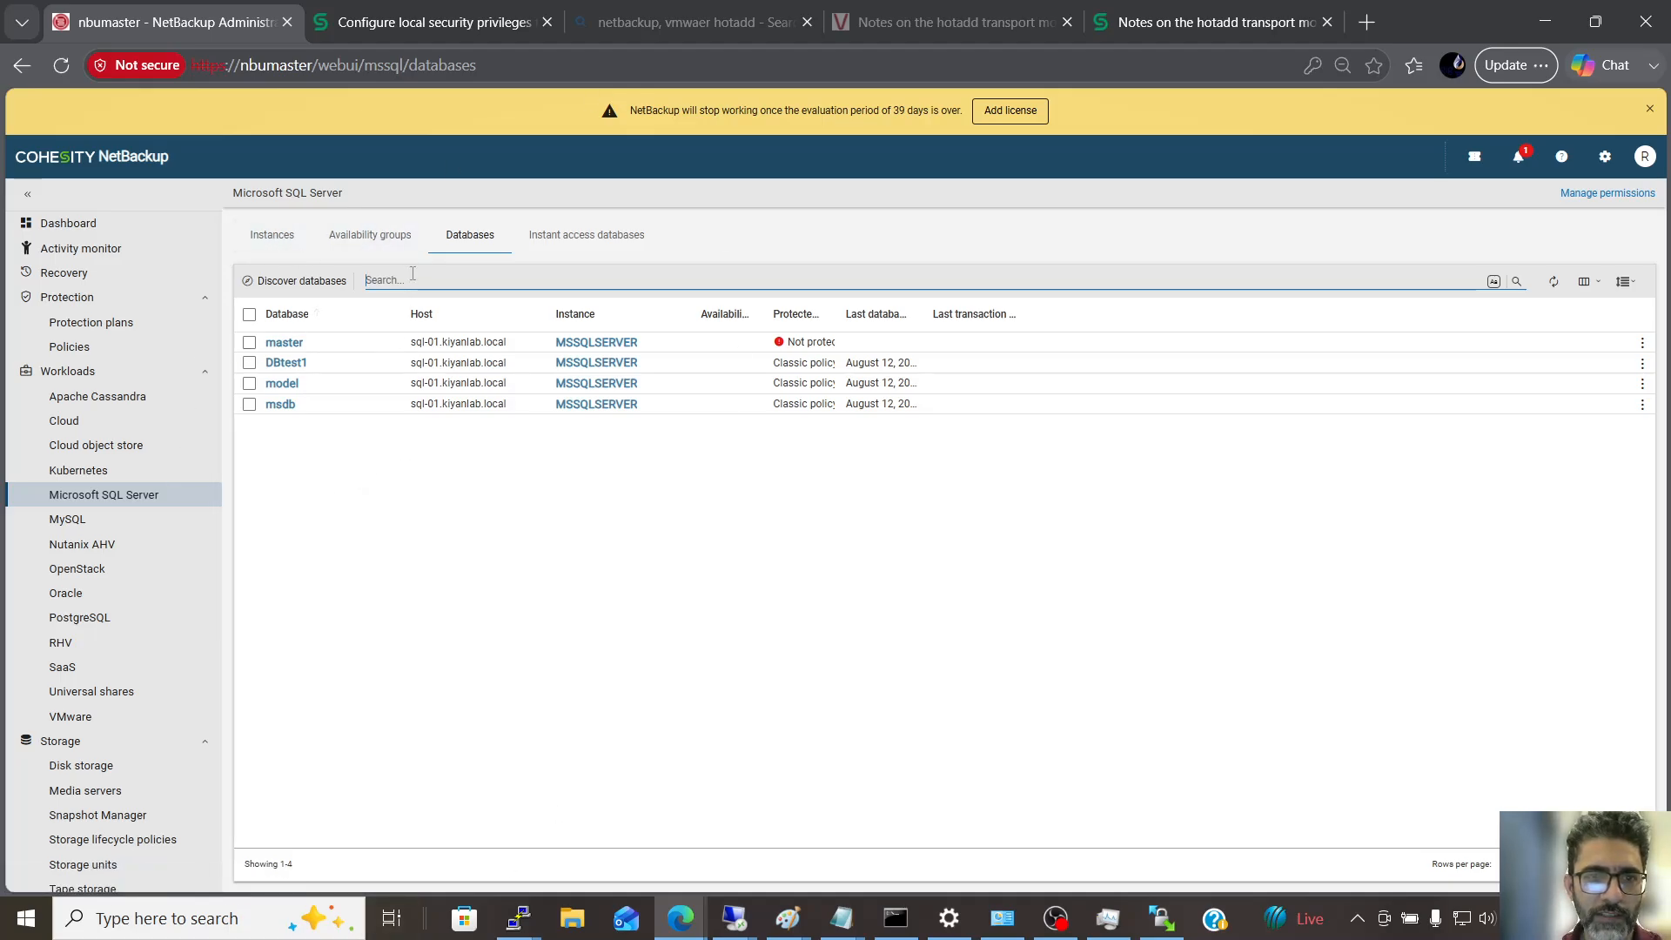
pyautogui.click(280, 237)
pyautogui.click(315, 344)
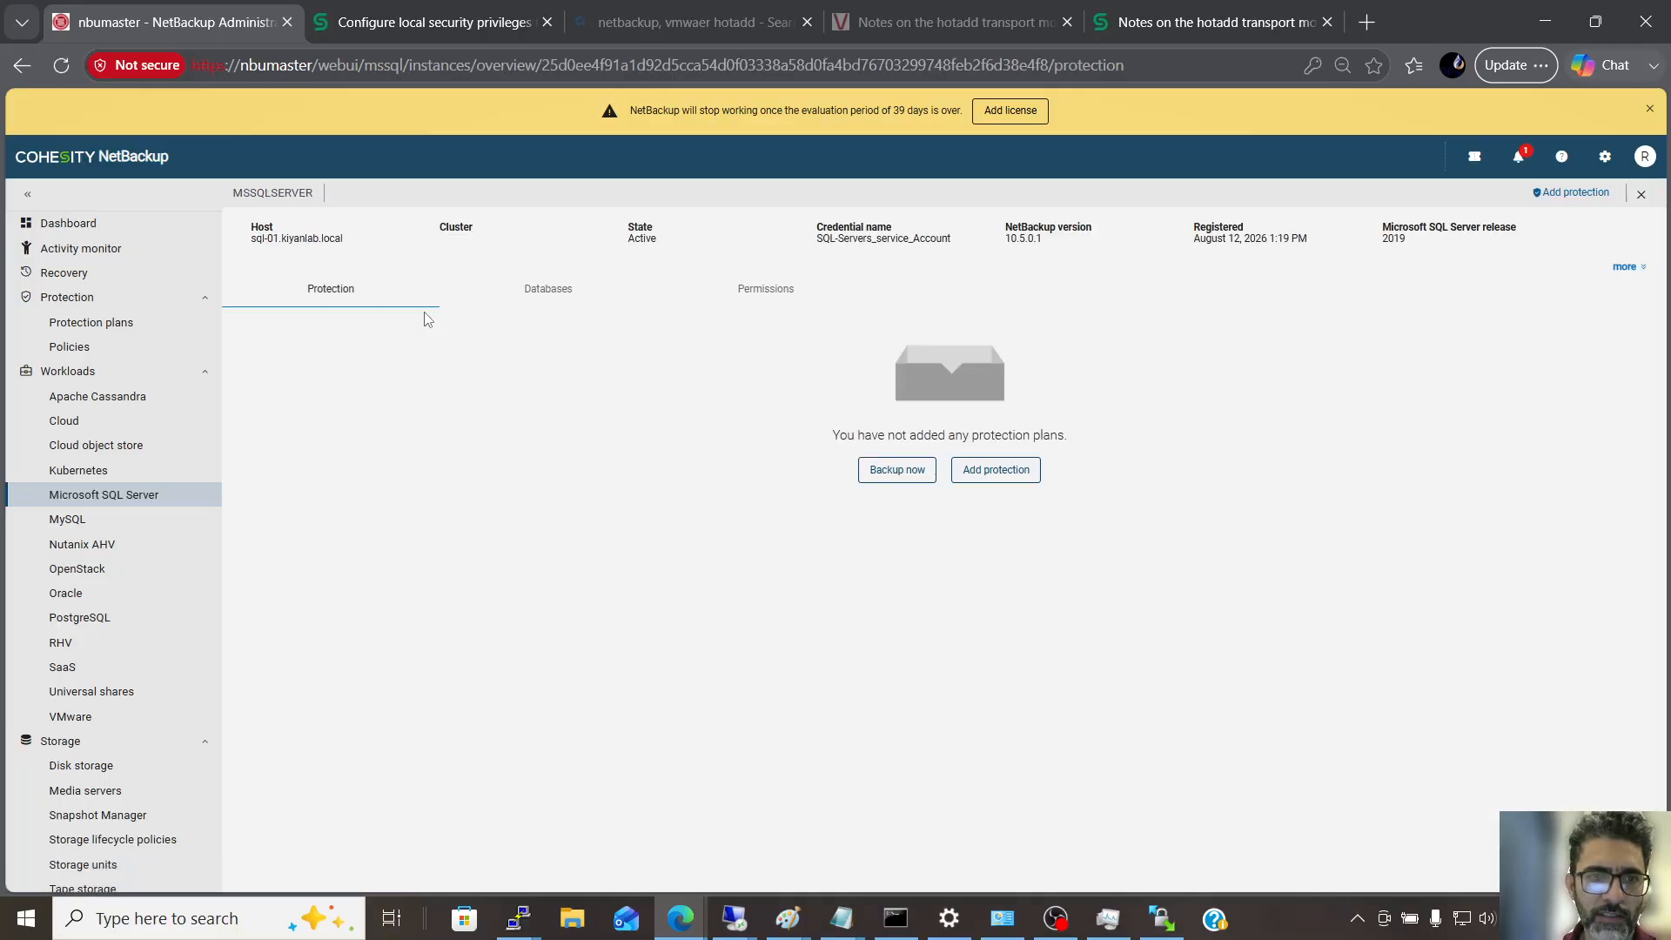
pyautogui.click(567, 290)
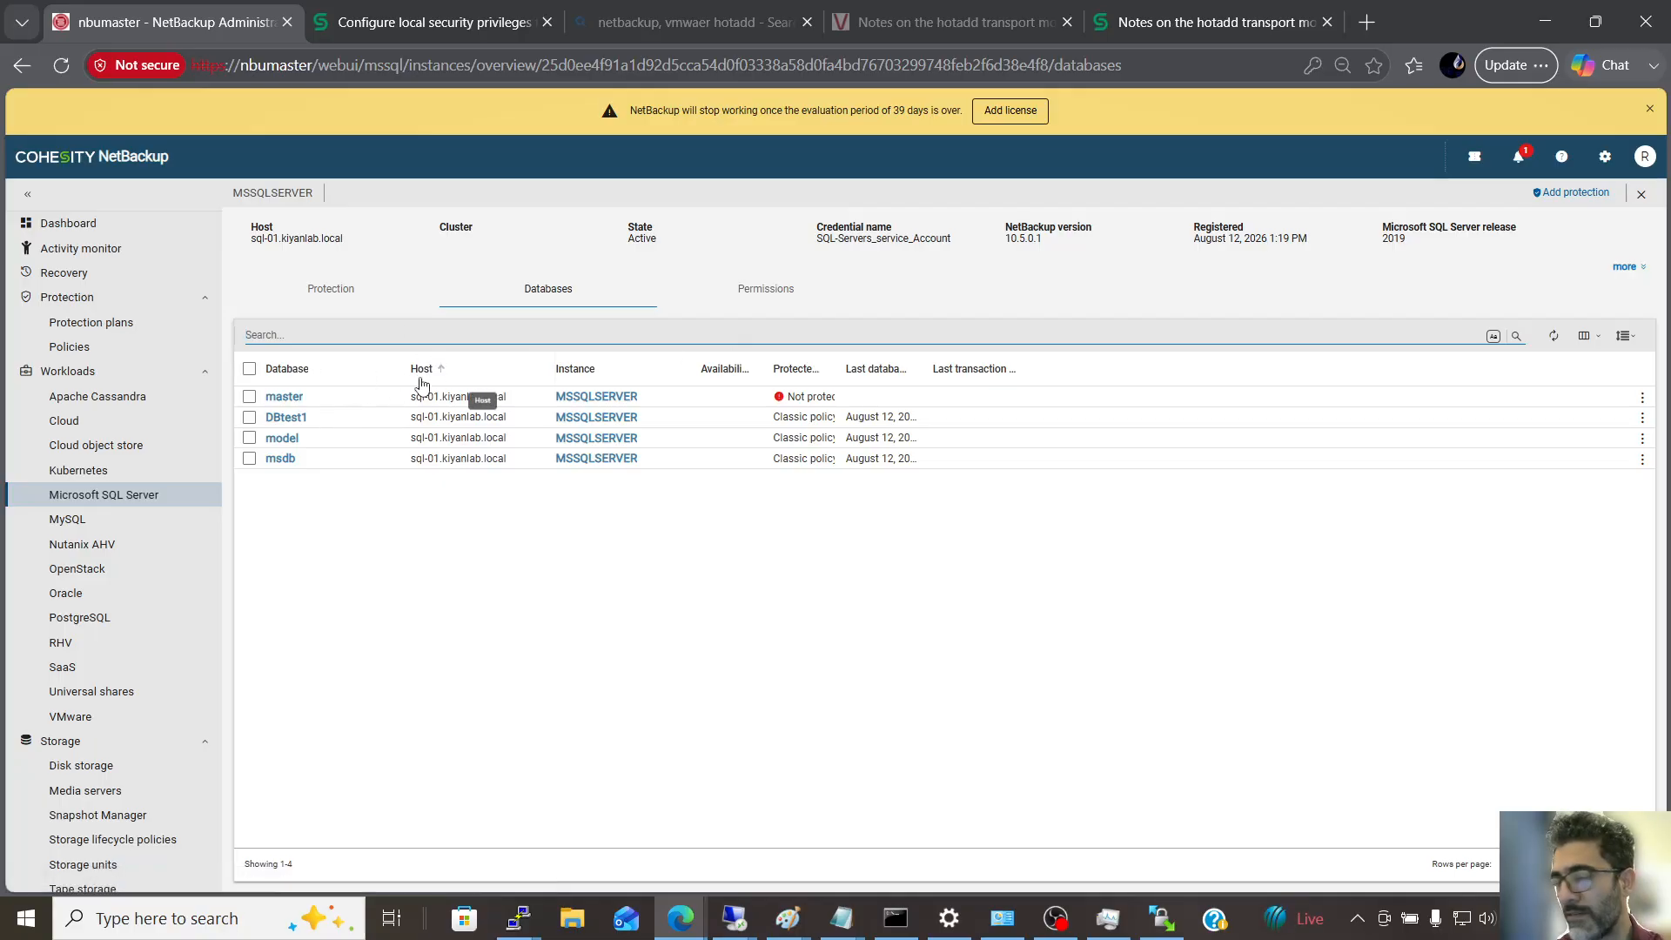
# - Open DBtest1's recovery points for August 12, 2026 and start a single recovery point recovery from the 01:28:27 PM full backup
pyautogui.click(286, 419)
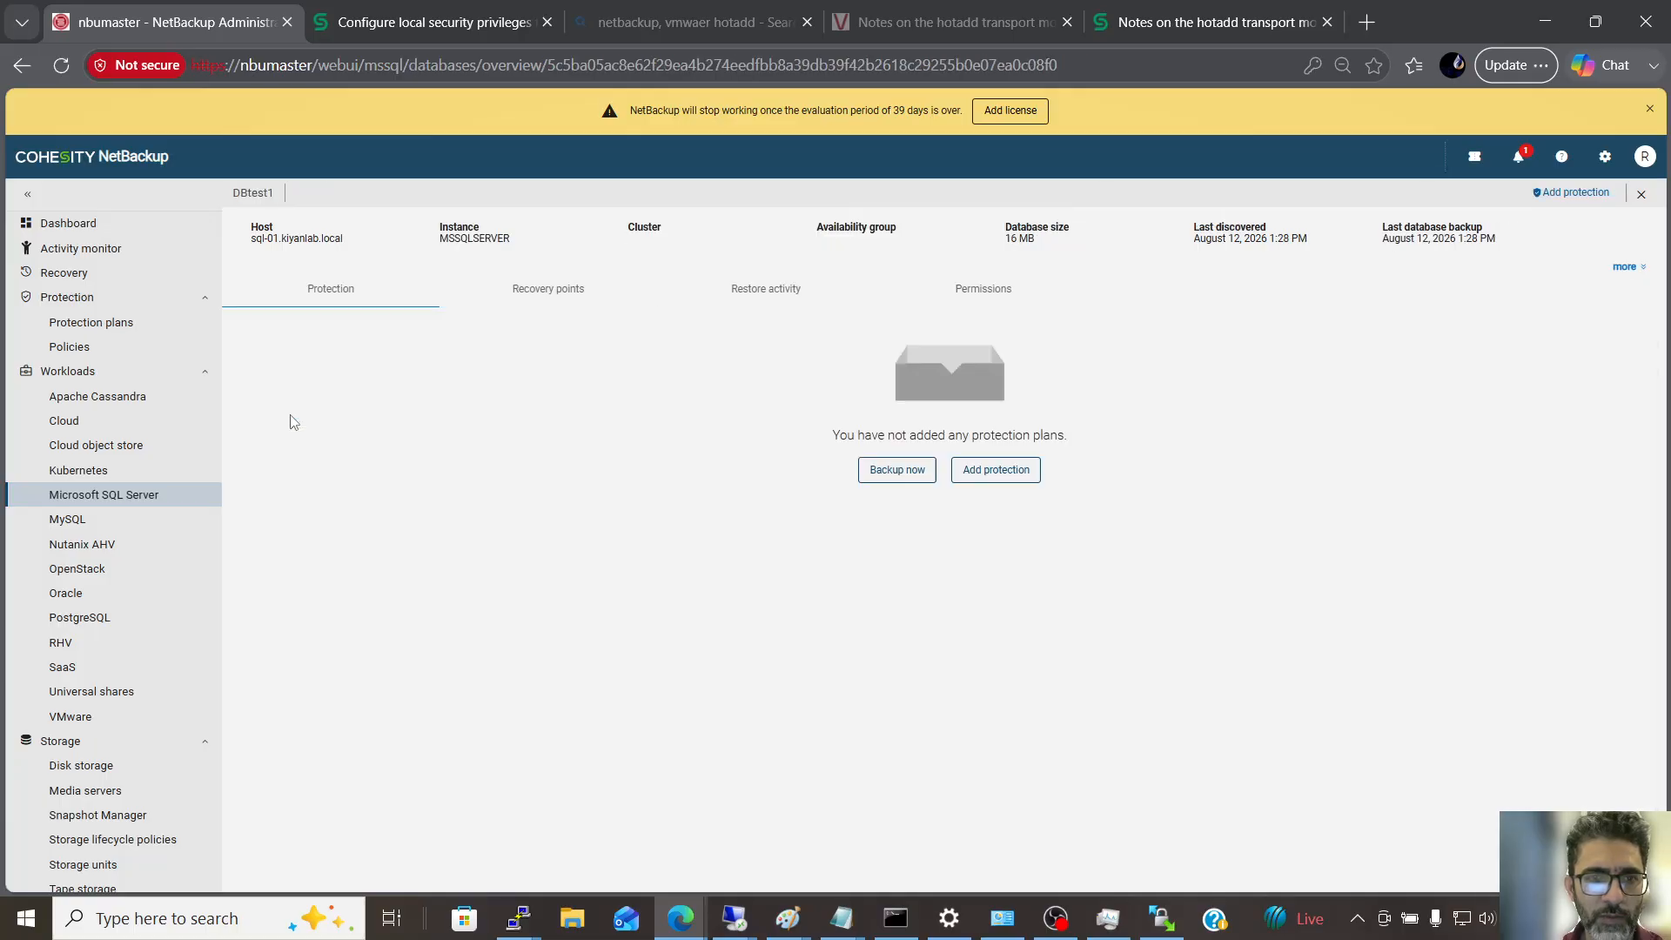
pyautogui.click(586, 290)
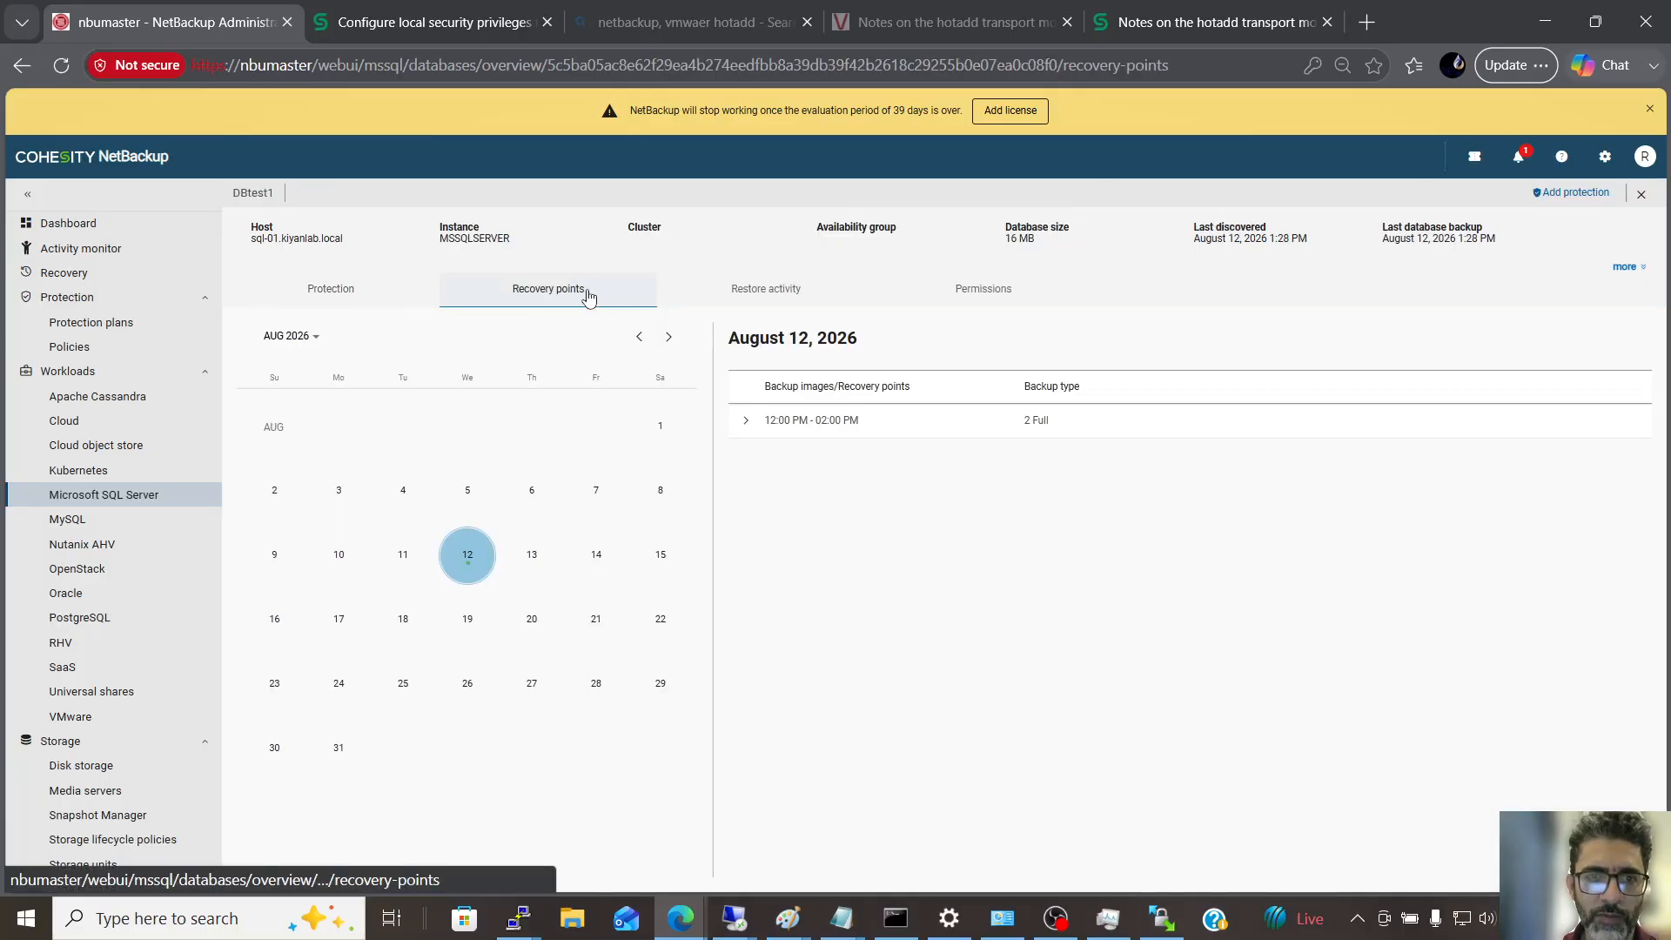
pyautogui.click(745, 421)
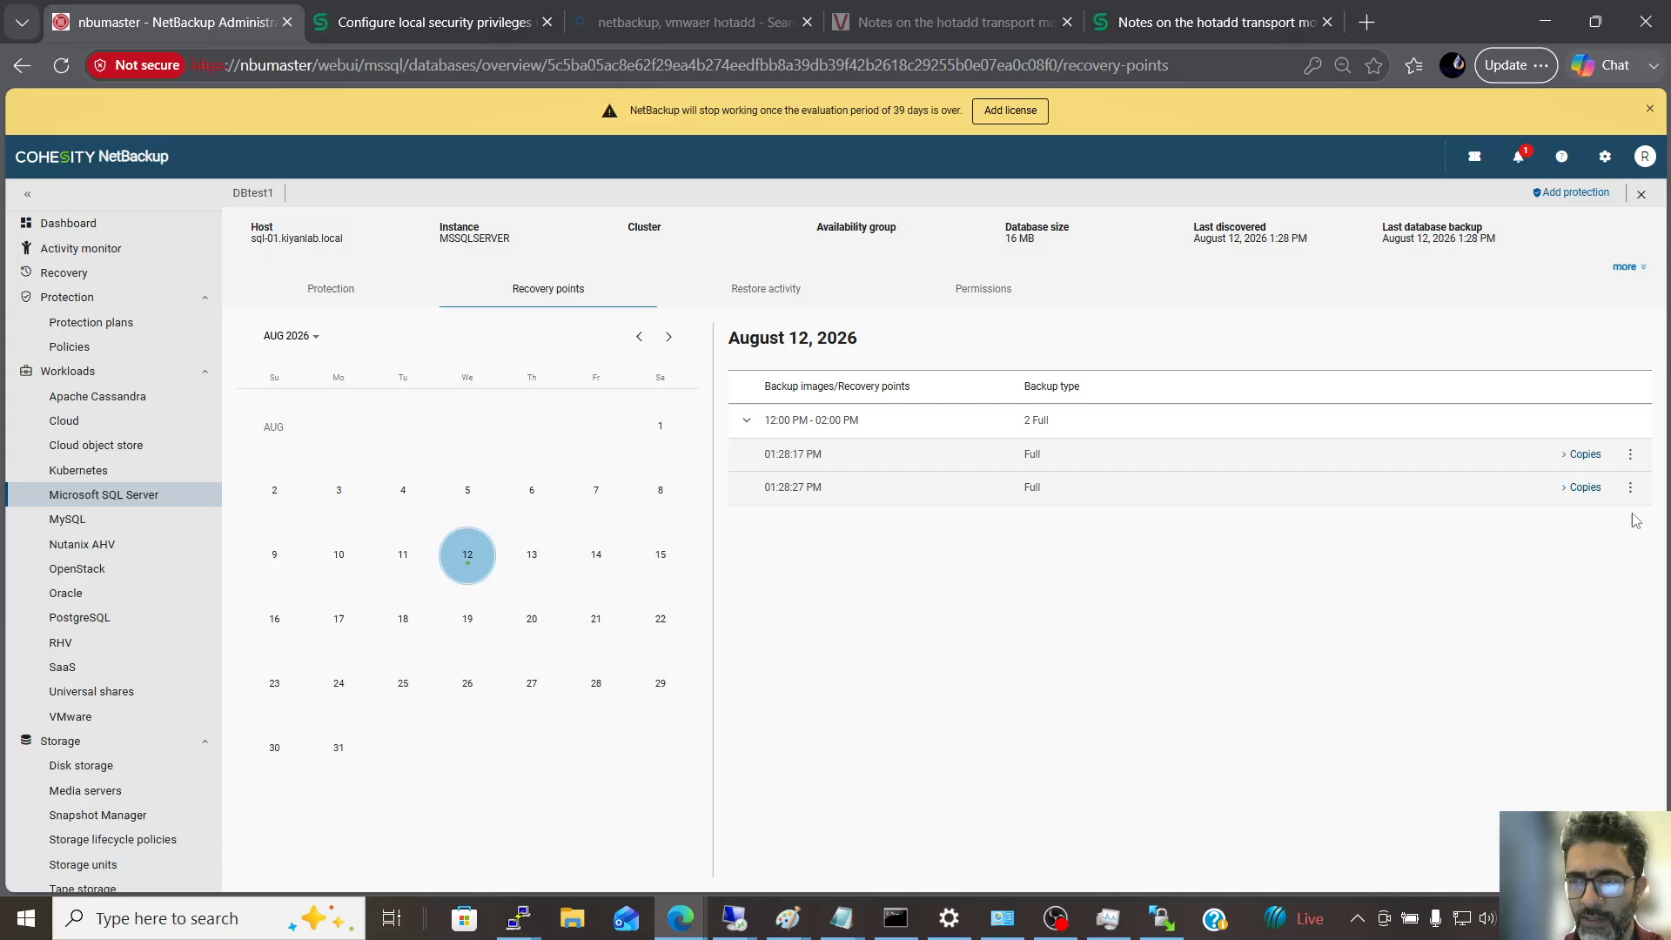
pyautogui.moveTo(826, 500); pyautogui.dragTo(765, 490)
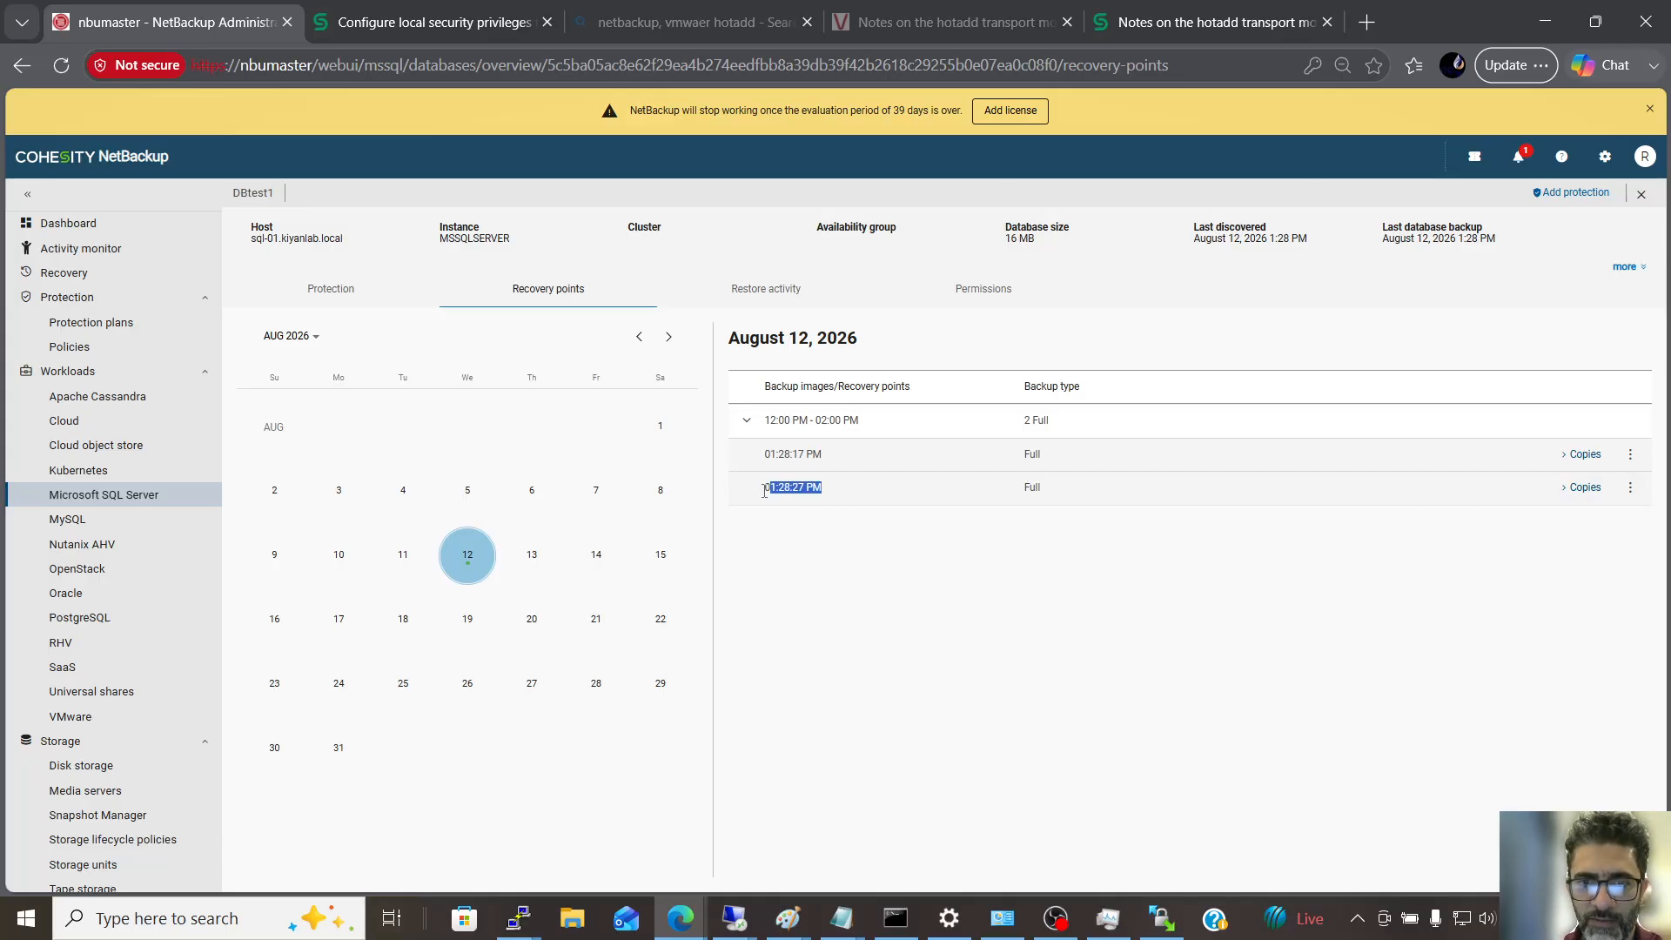
pyautogui.click(1630, 488)
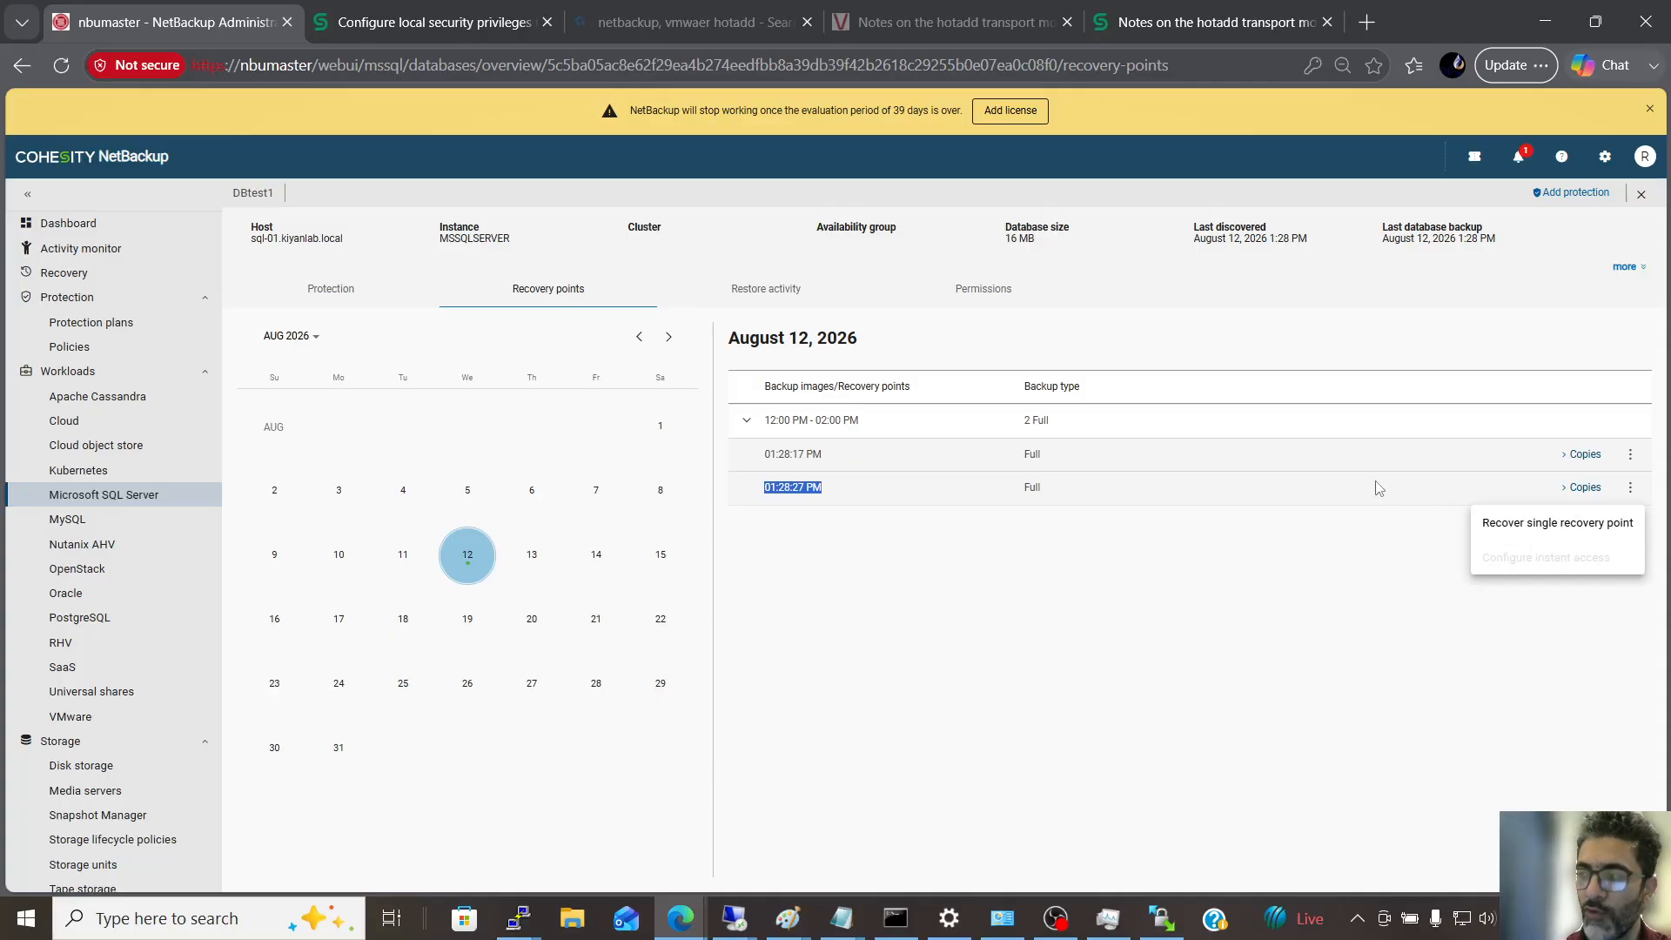
pyautogui.click(1595, 533)
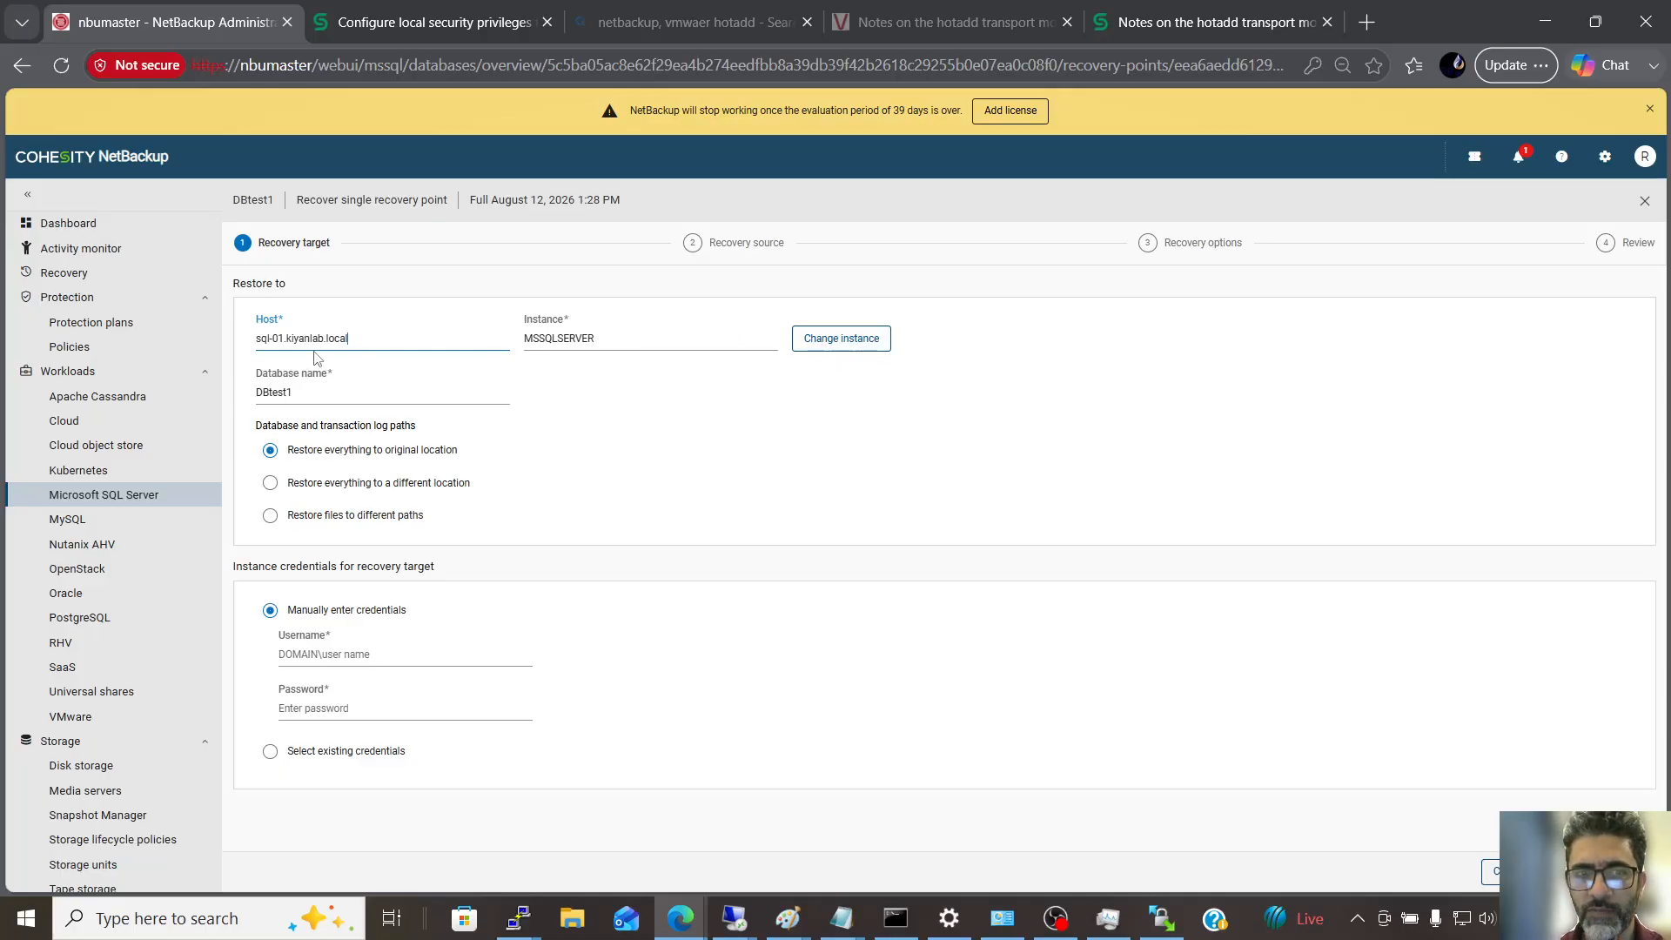
# - Review the target instance choices and alternative restore locations, and return to restoring everything to the original location
pyautogui.click(842, 344)
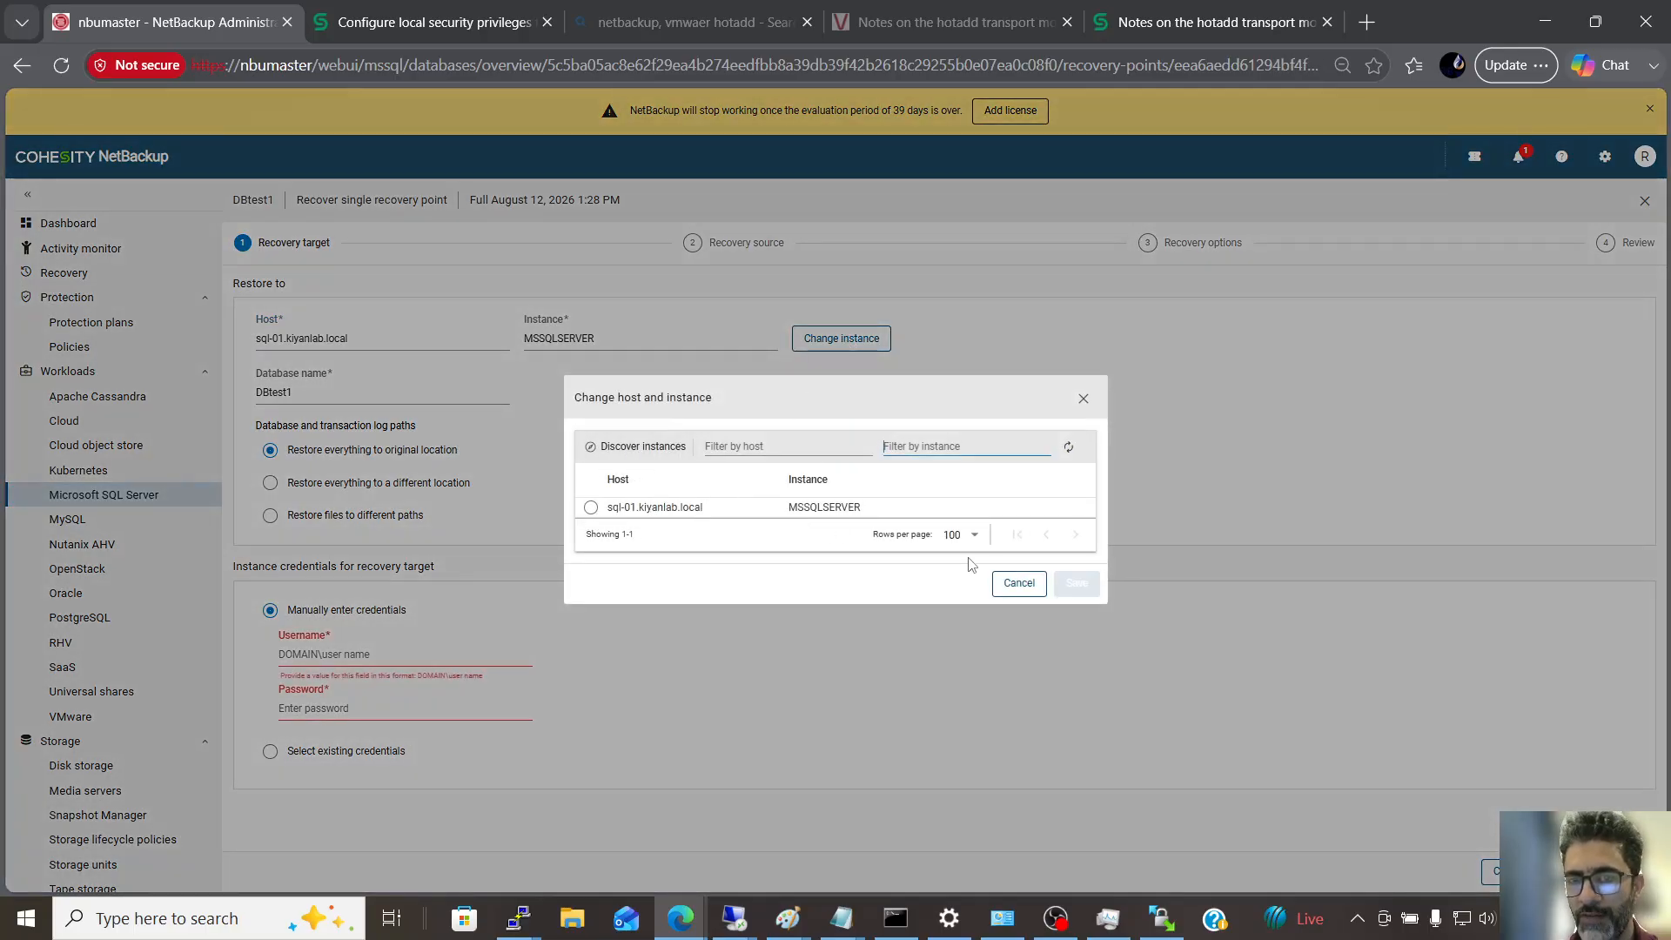
pyautogui.click(1083, 398)
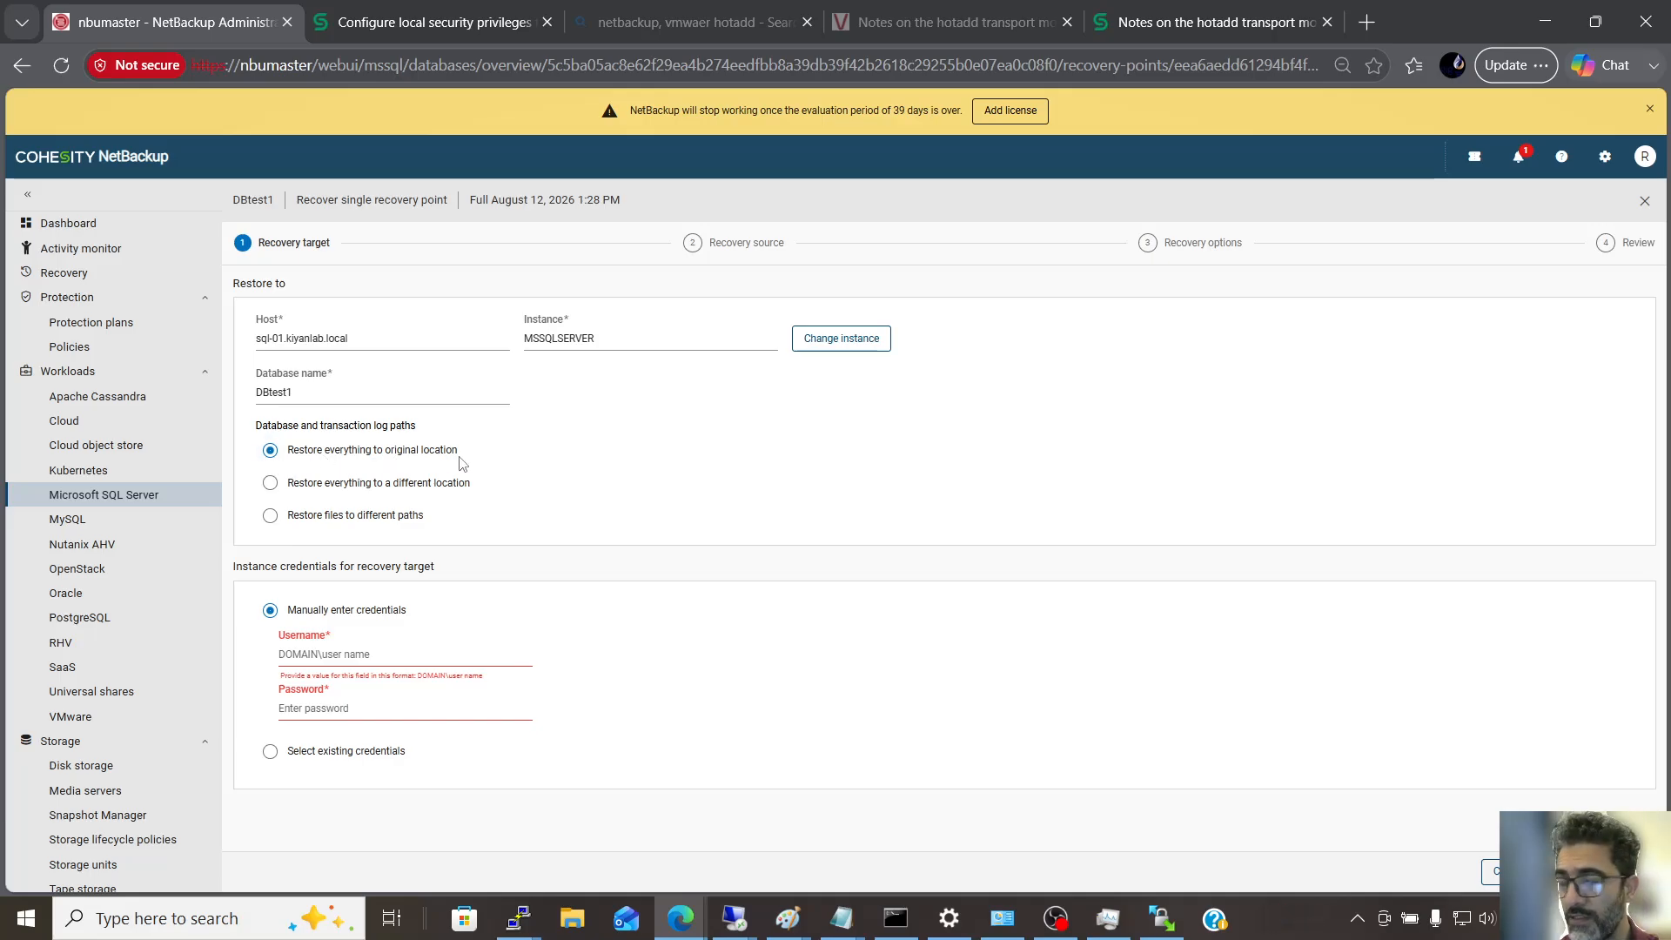
pyautogui.click(270, 482)
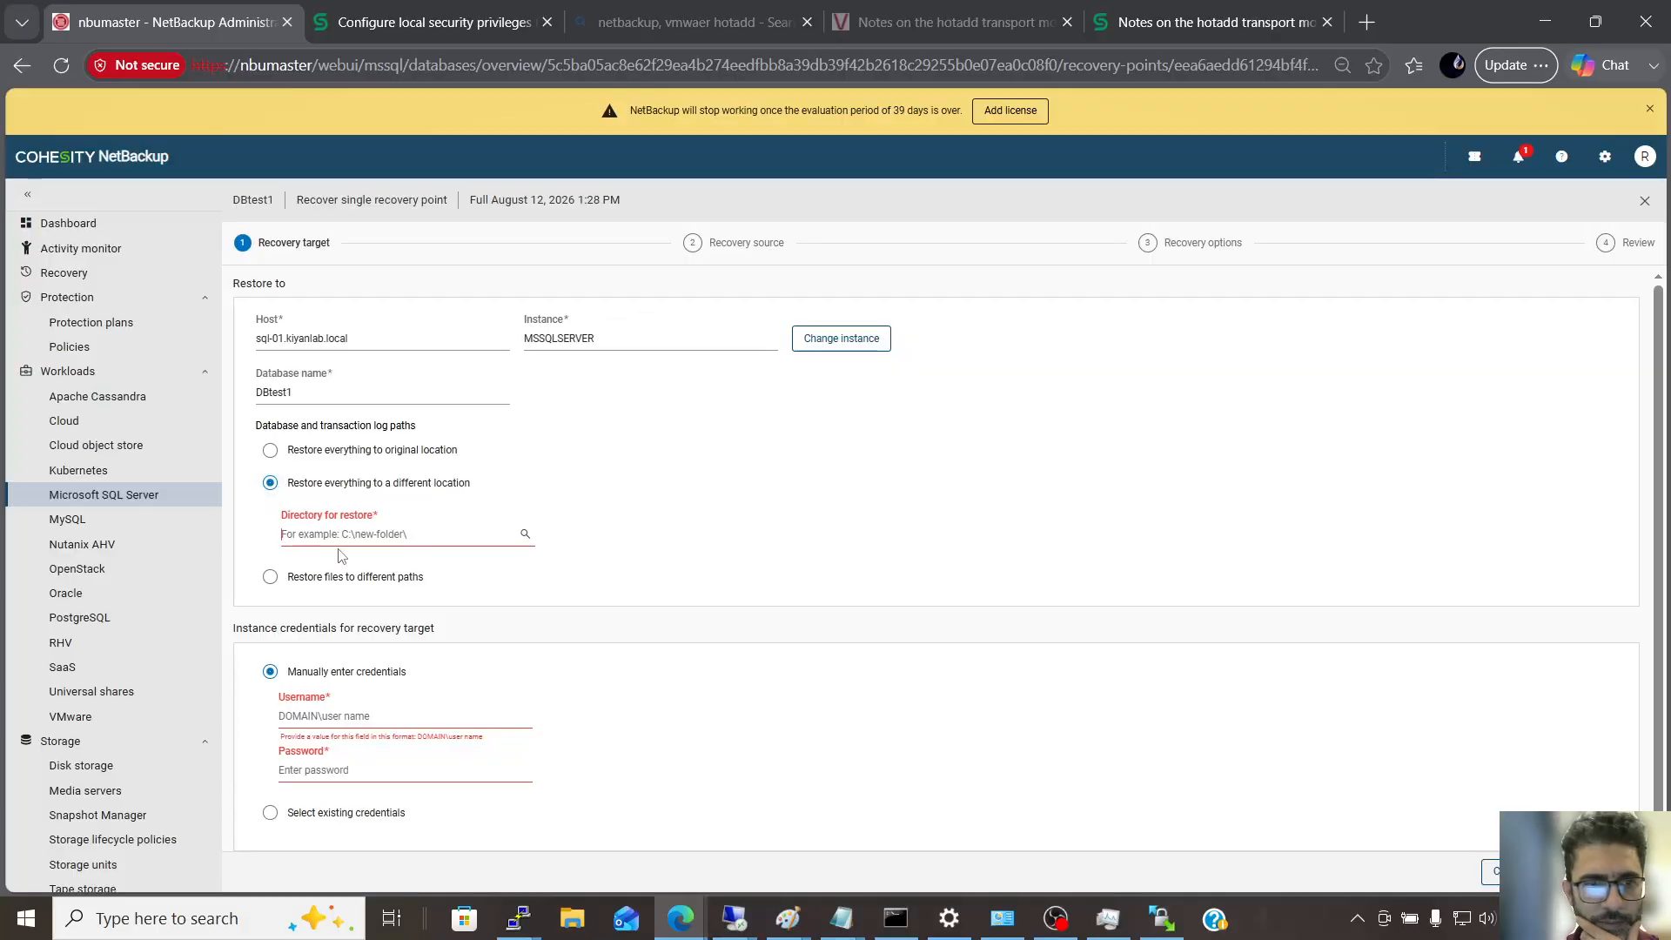
pyautogui.click(324, 391)
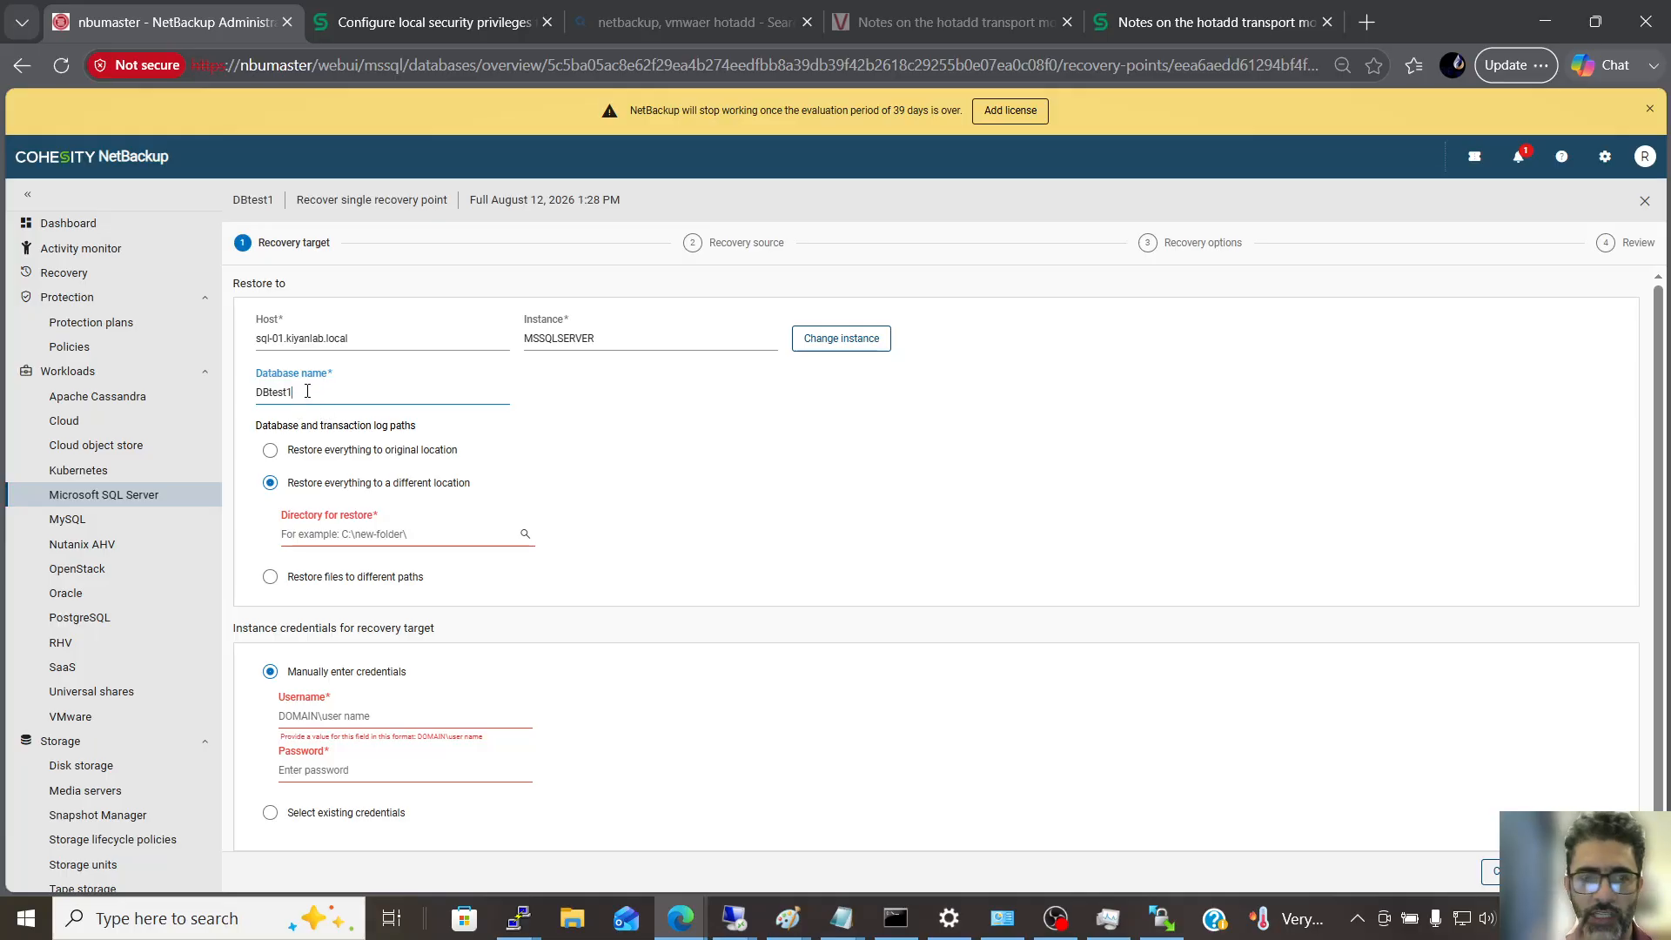
pyautogui.click(271, 451)
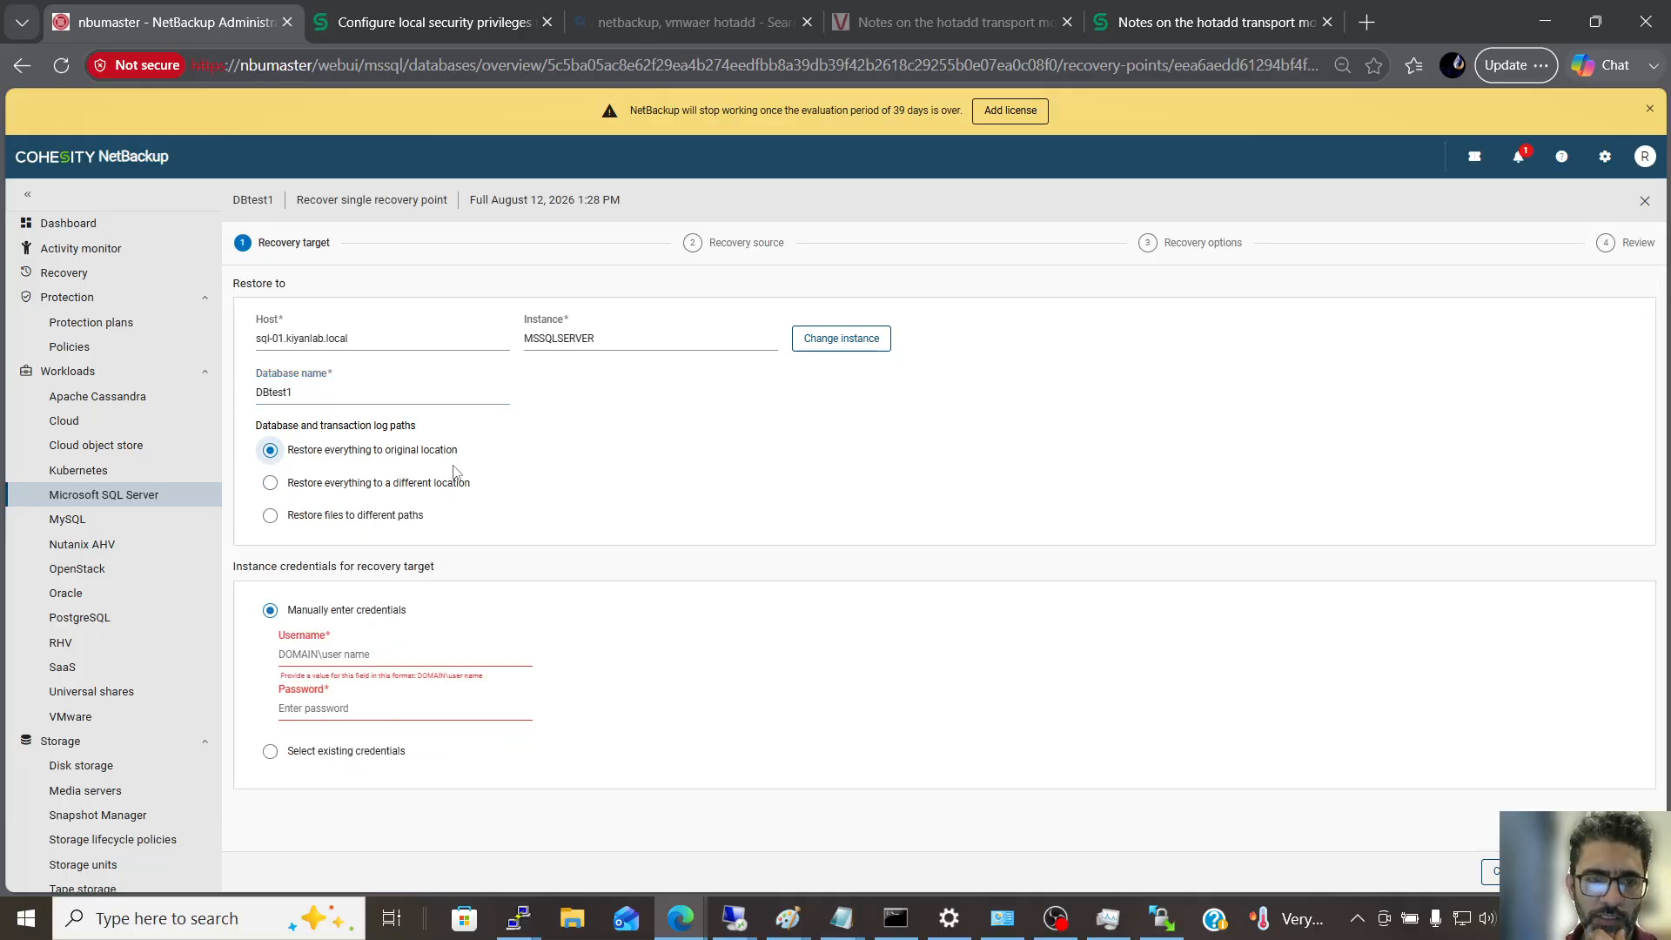
pyautogui.click(270, 517)
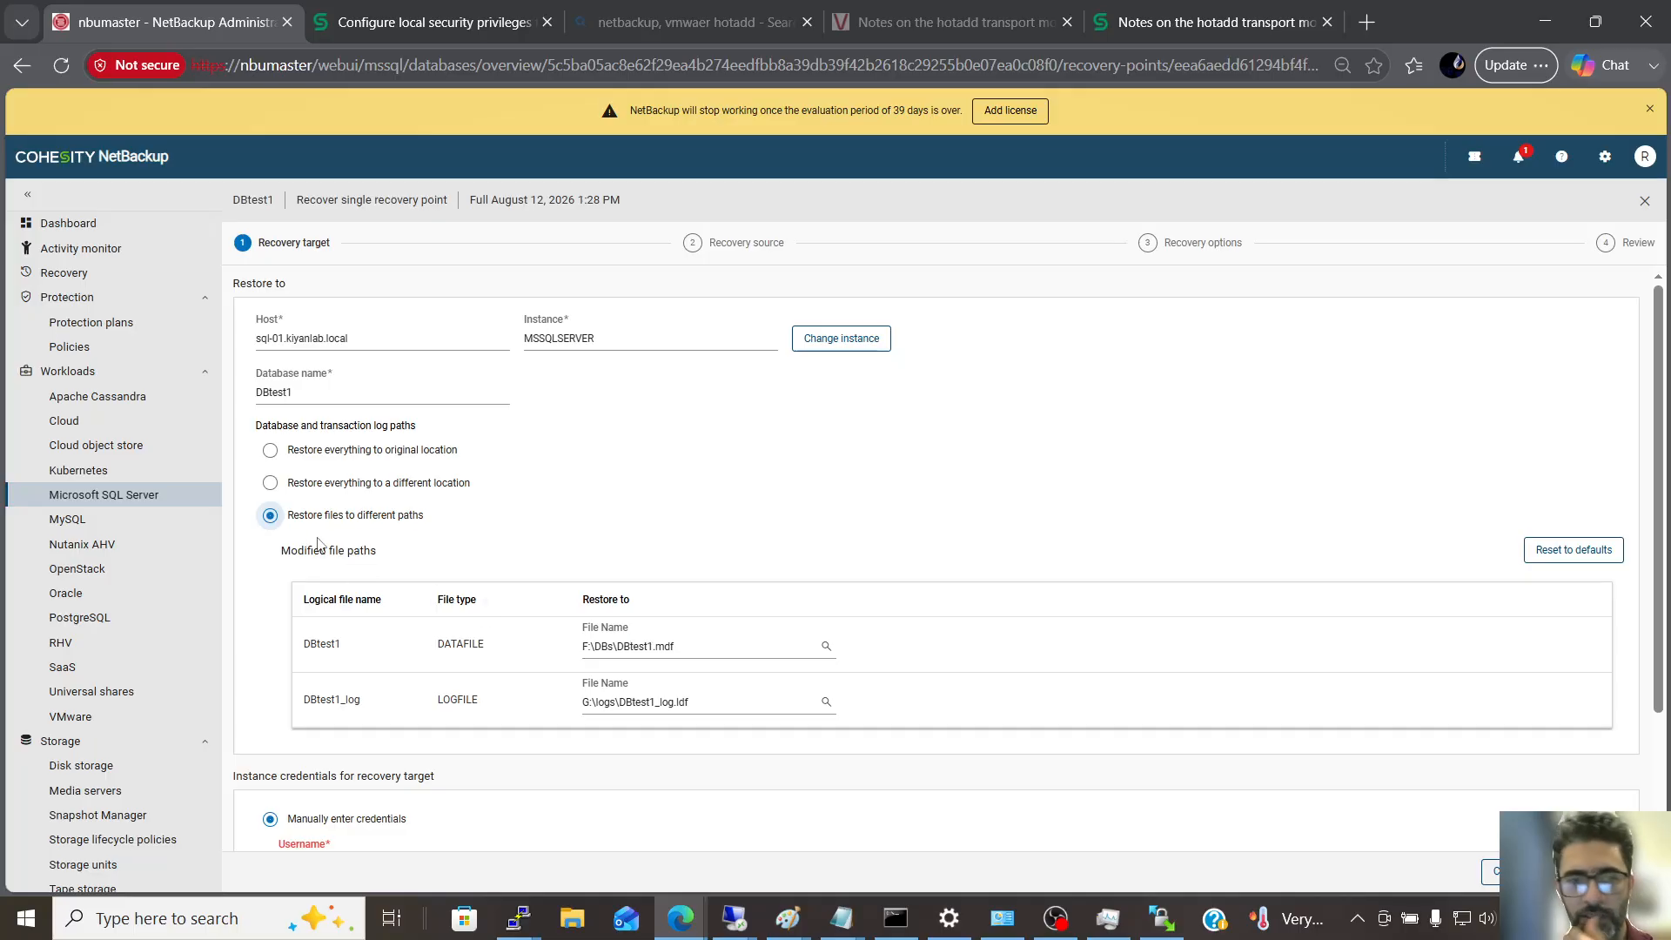
pyautogui.click(272, 450)
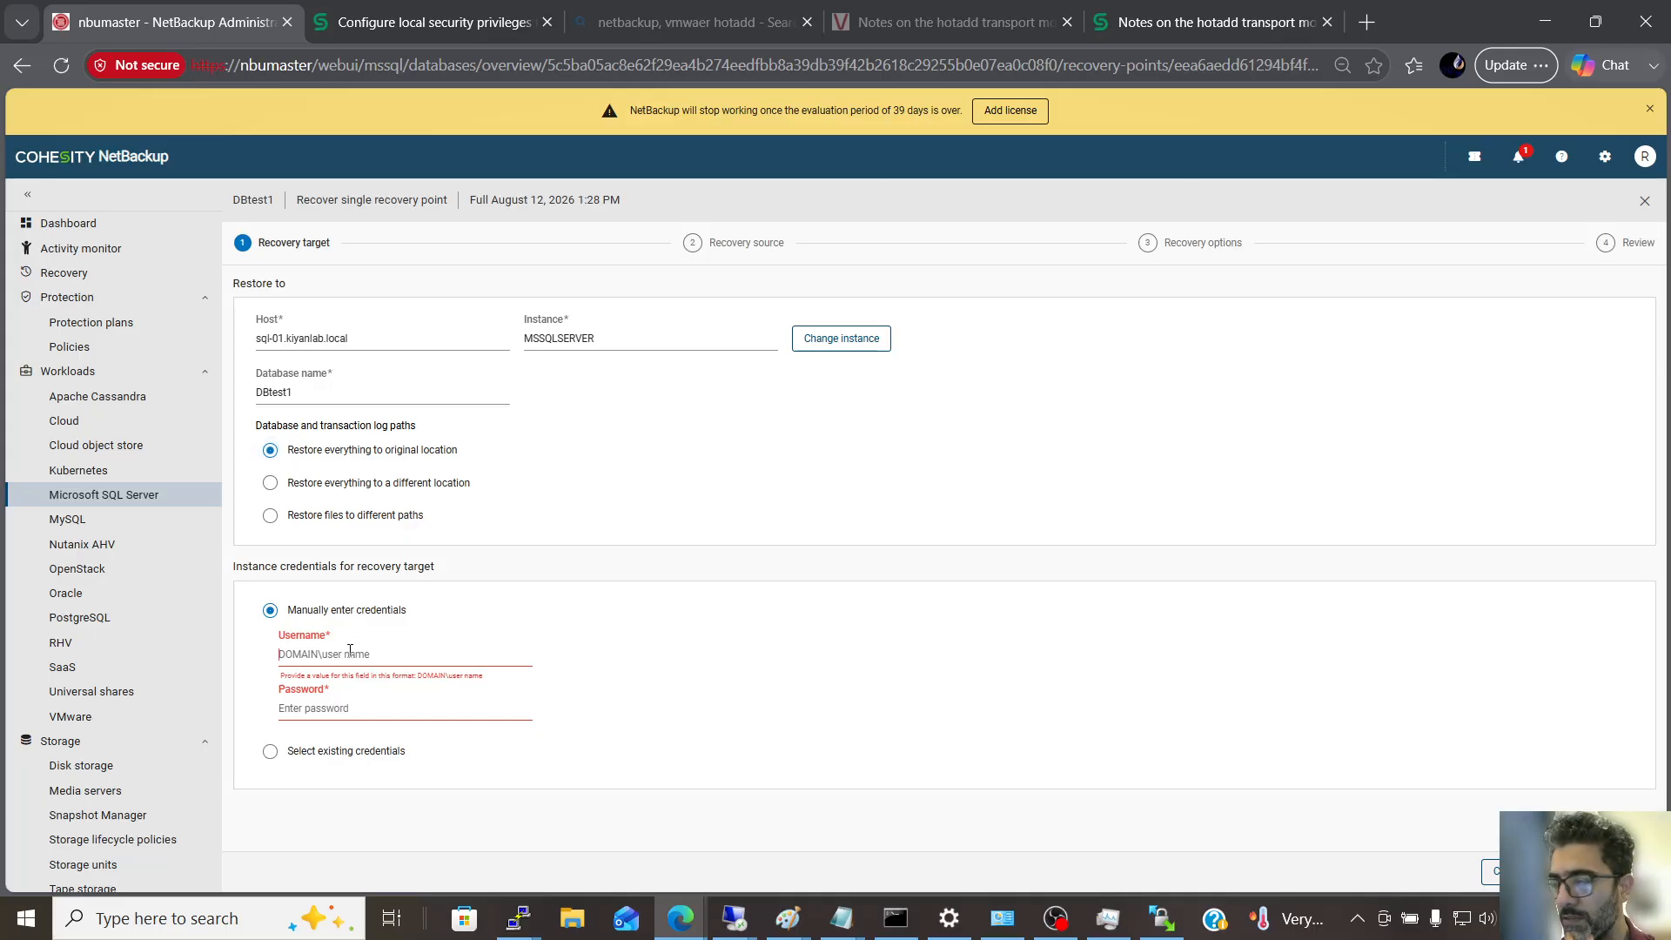
# - Use the existing SQL-Servers_service_Account credentials for the recovery target, accept the MSDPHO_DP source storage, and proceed to the recovery options
pyautogui.click(271, 752)
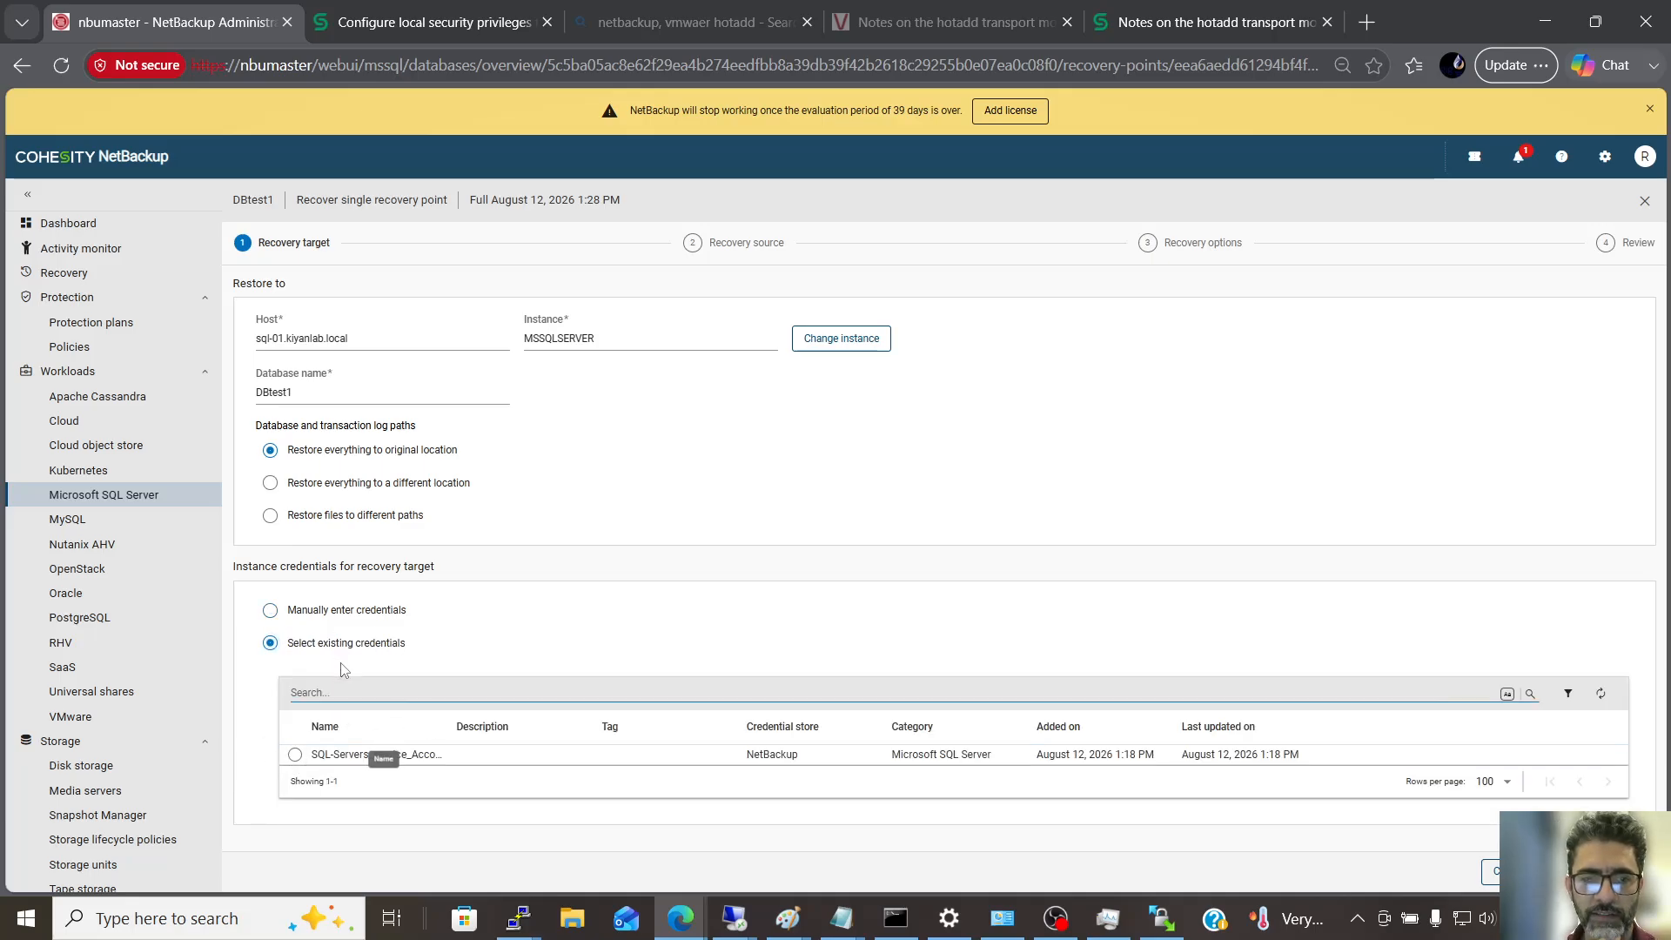
pyautogui.click(295, 754)
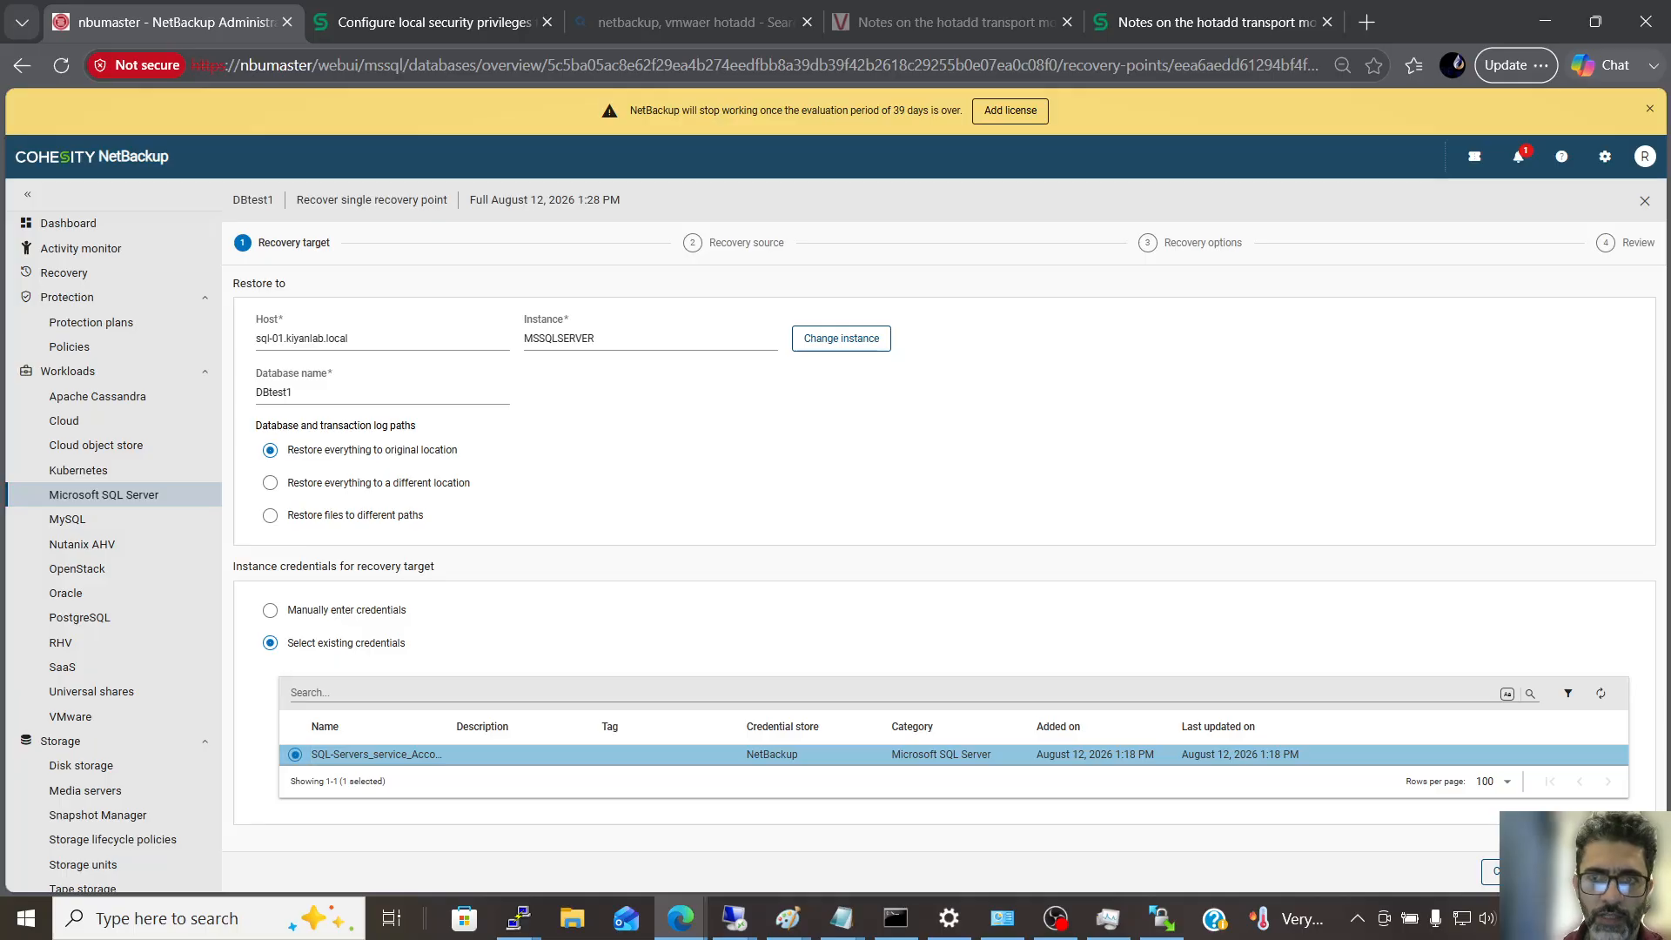
pyautogui.click(1629, 872)
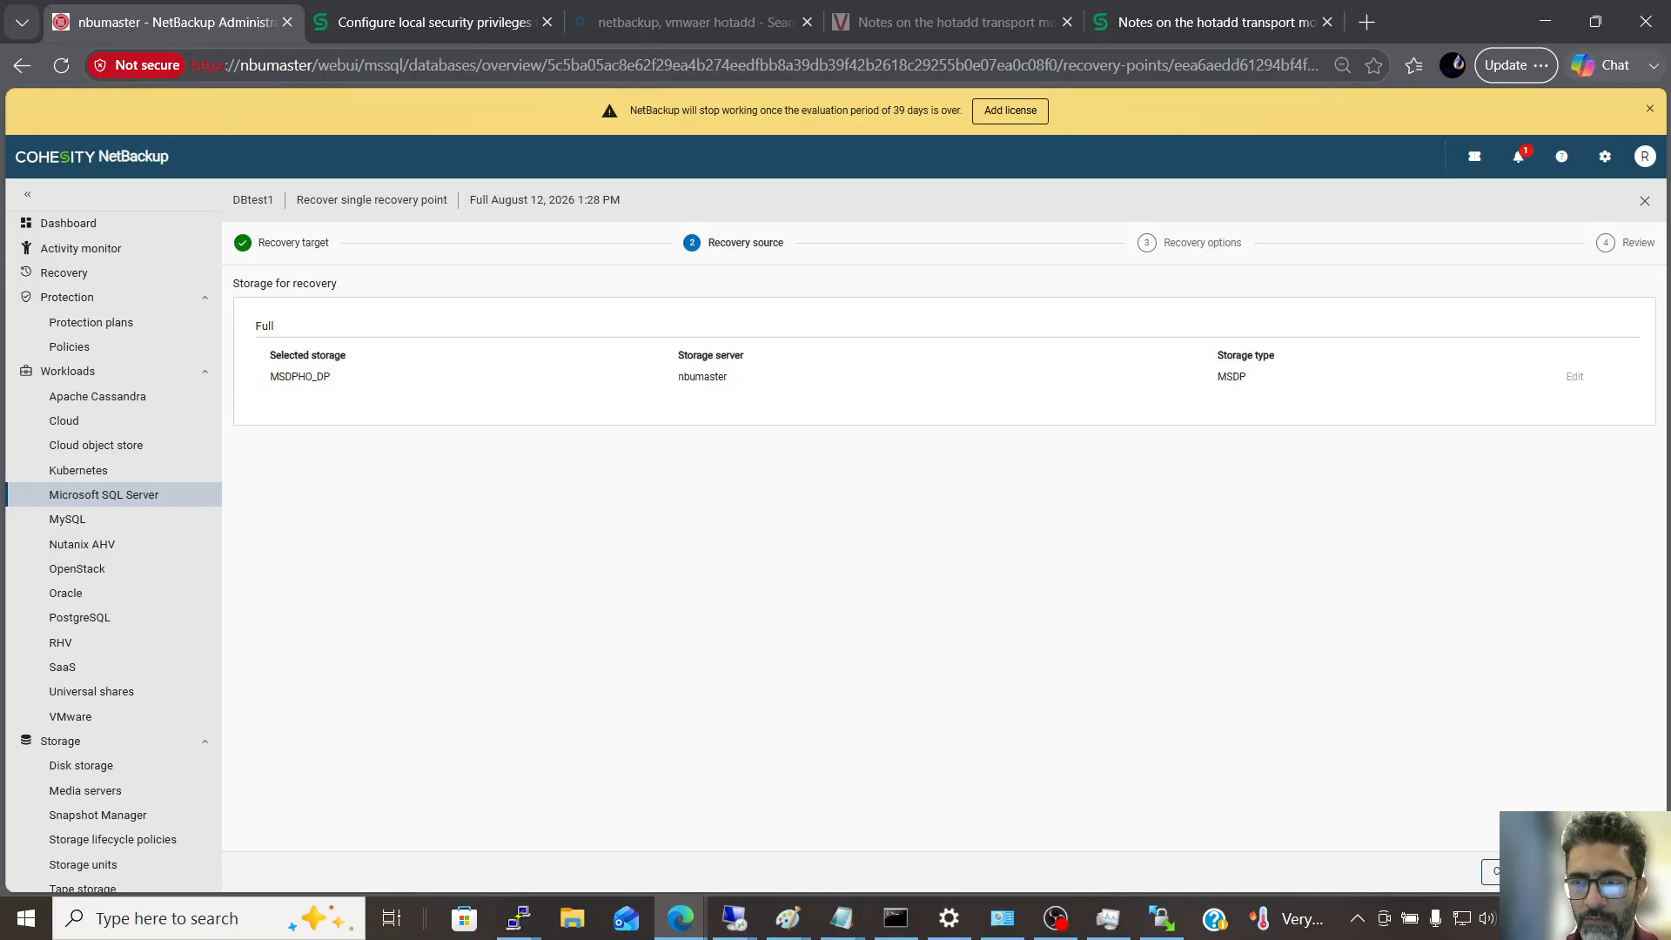
pyautogui.click(1633, 871)
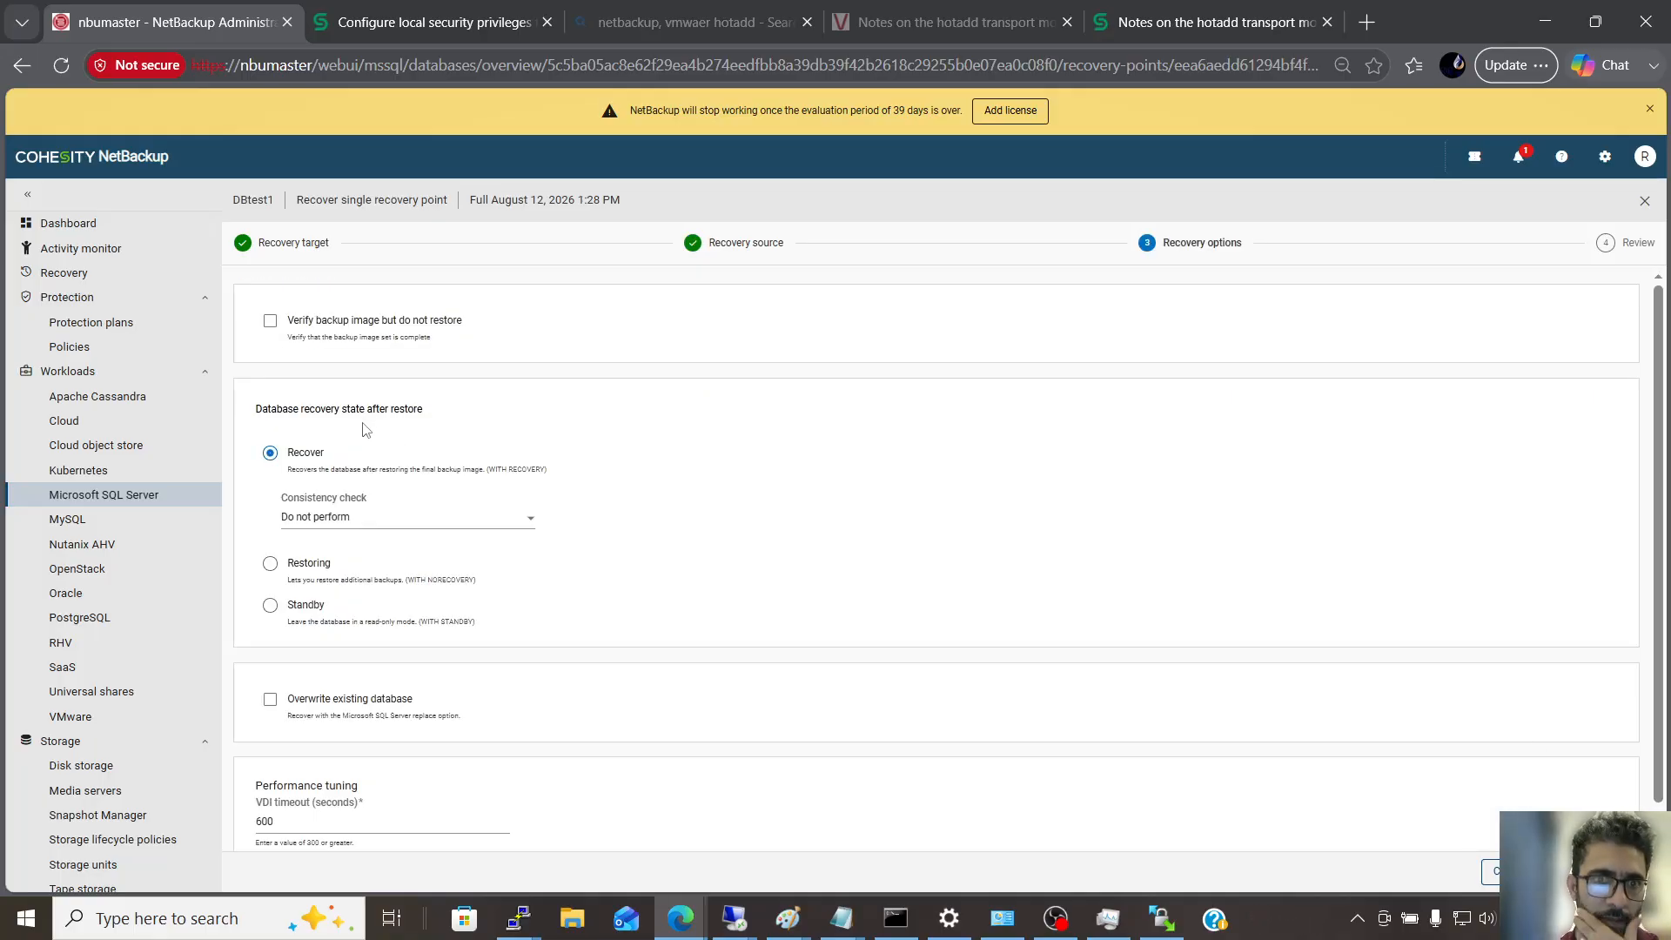
# - Review the recovery options, enabling the option to verify the backup image without restoring and clearing it again
pyautogui.scroll(-2, 366, 442)
pyautogui.scroll(2, 346, 400)
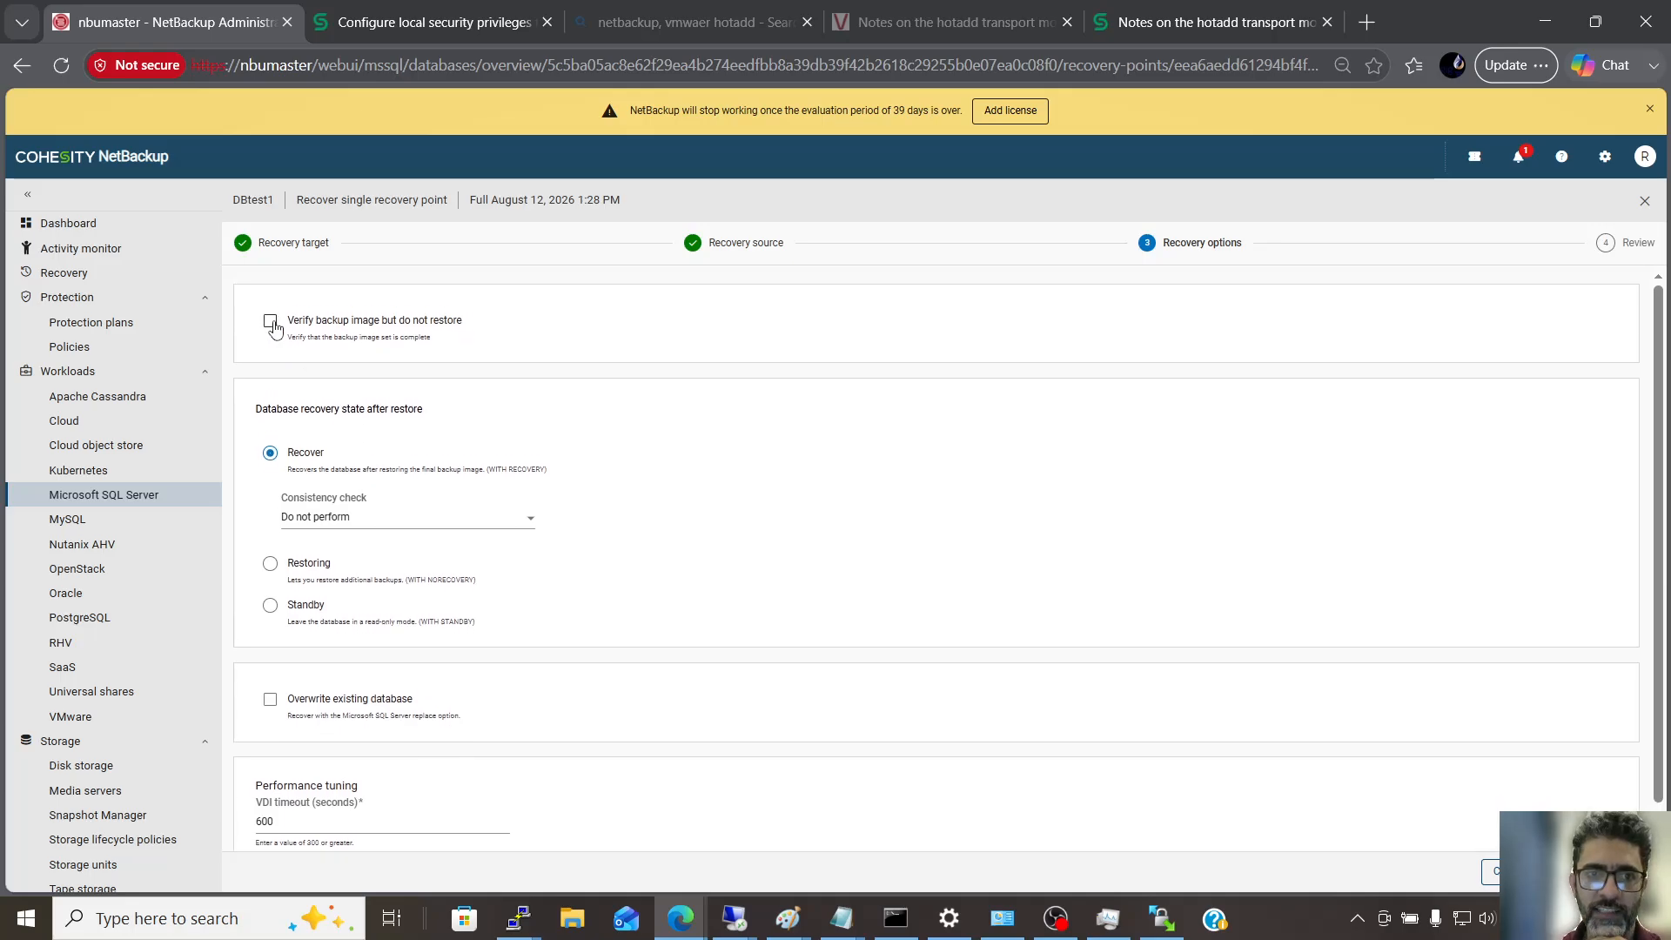
pyautogui.click(271, 321)
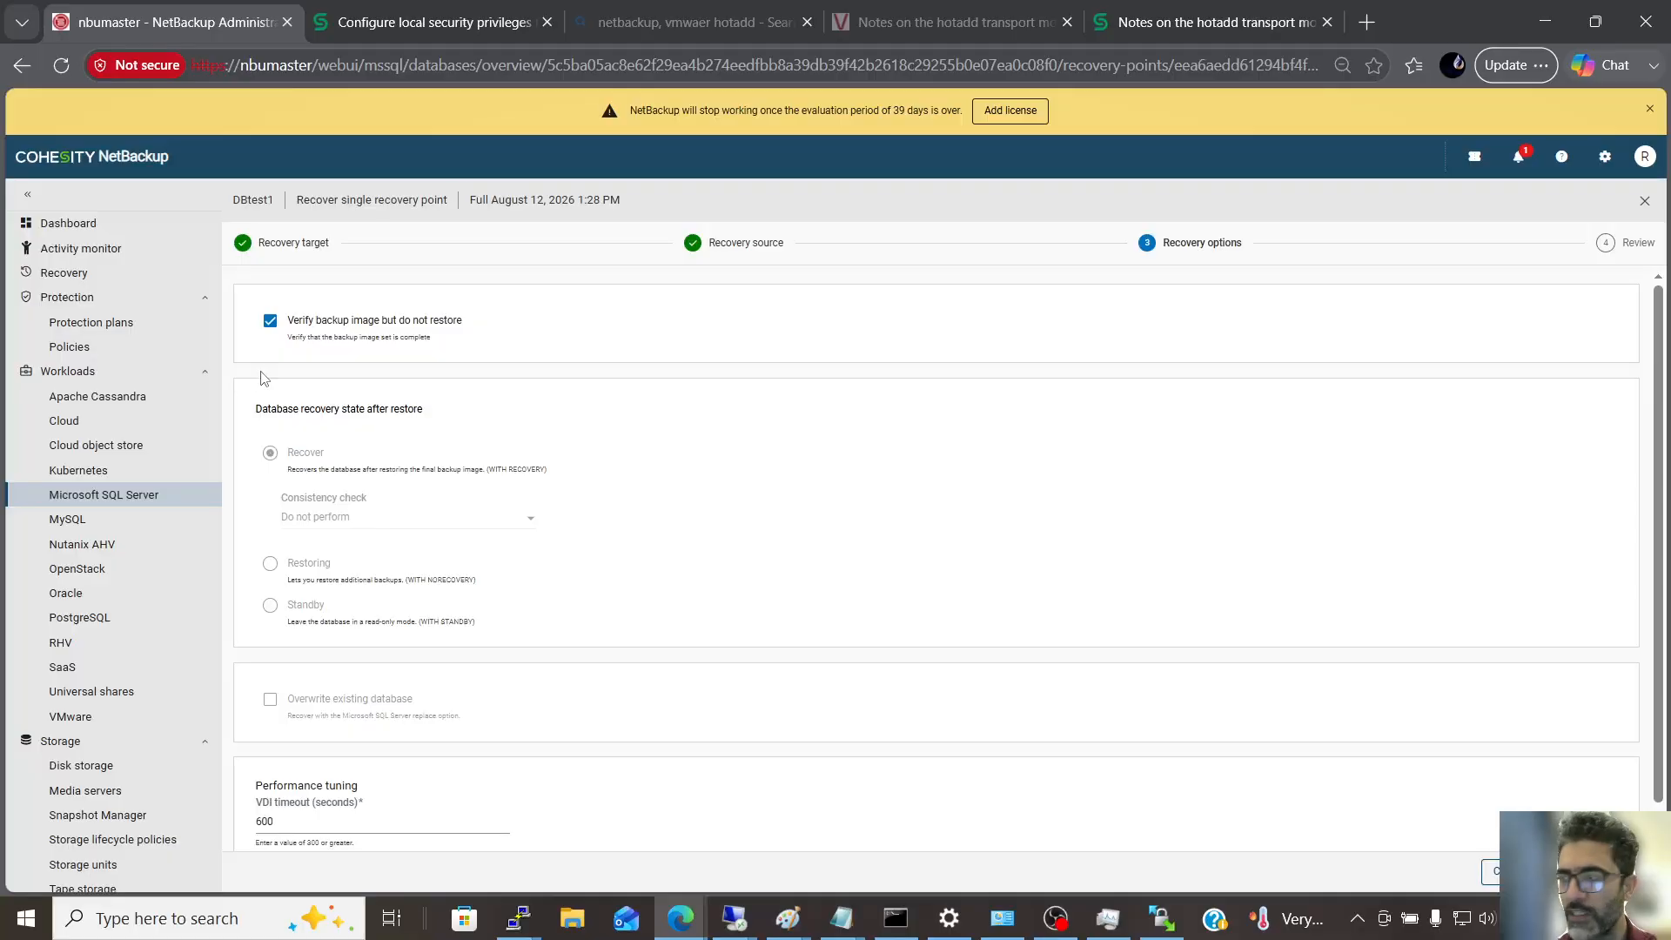
pyautogui.scroll(-1, 455, 459)
pyautogui.click(270, 289)
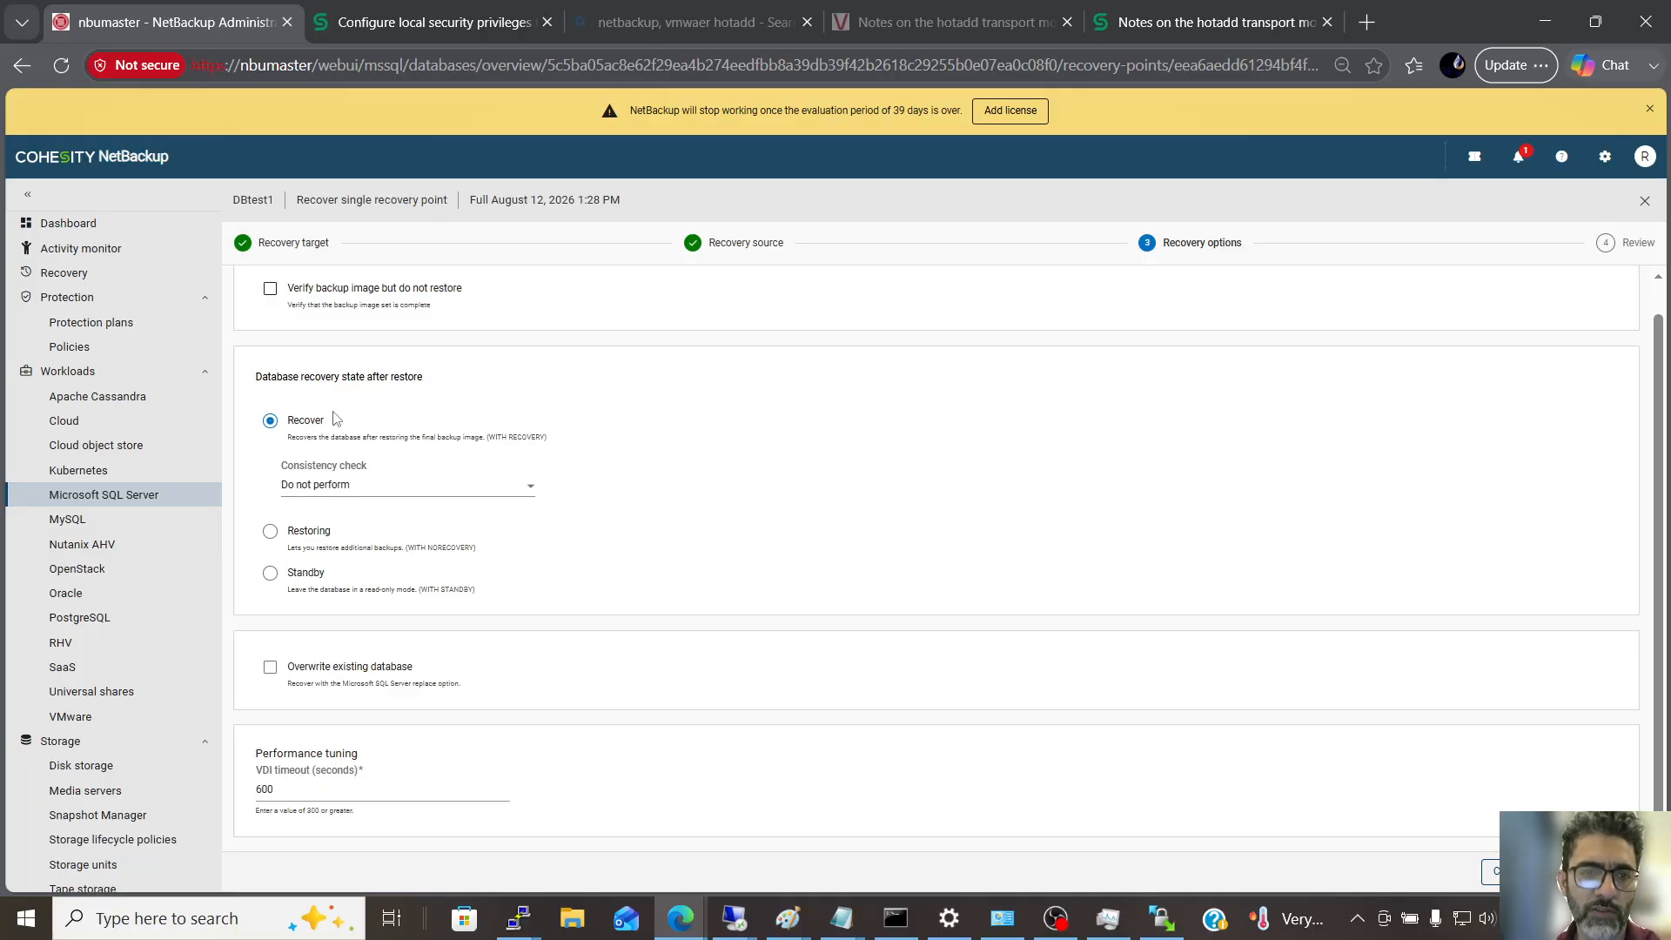
# - Review the consistency check choices, keep Do not perform with the Recover state, and start the DBtest1 recovery
pyautogui.click(425, 487)
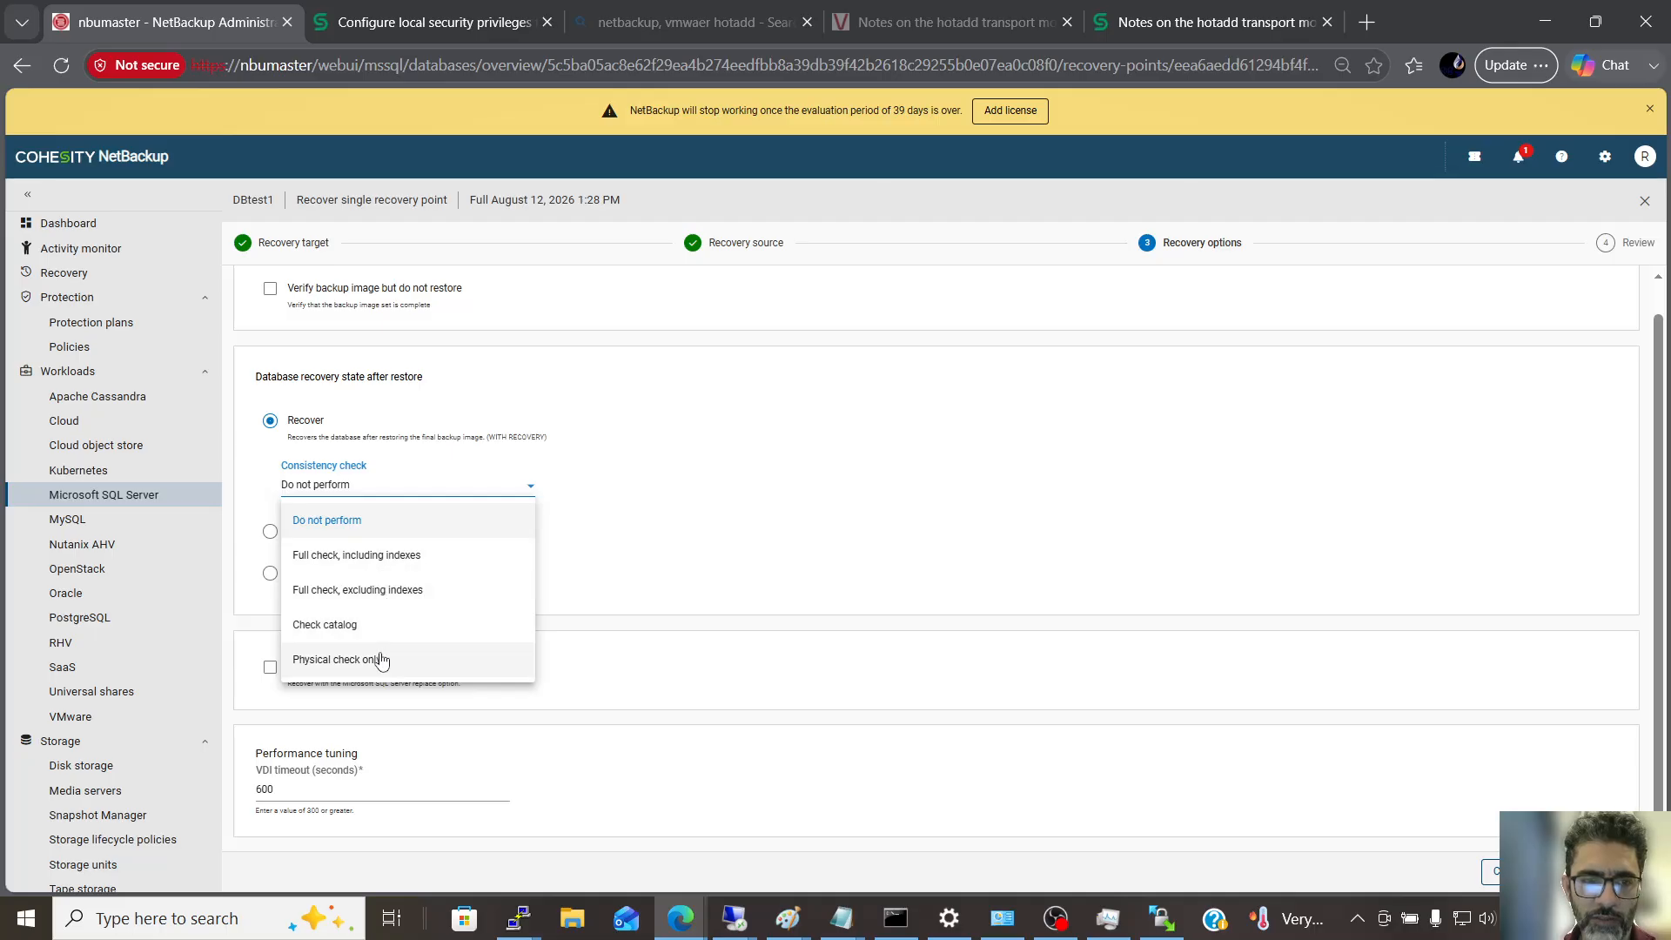
pyautogui.click(628, 522)
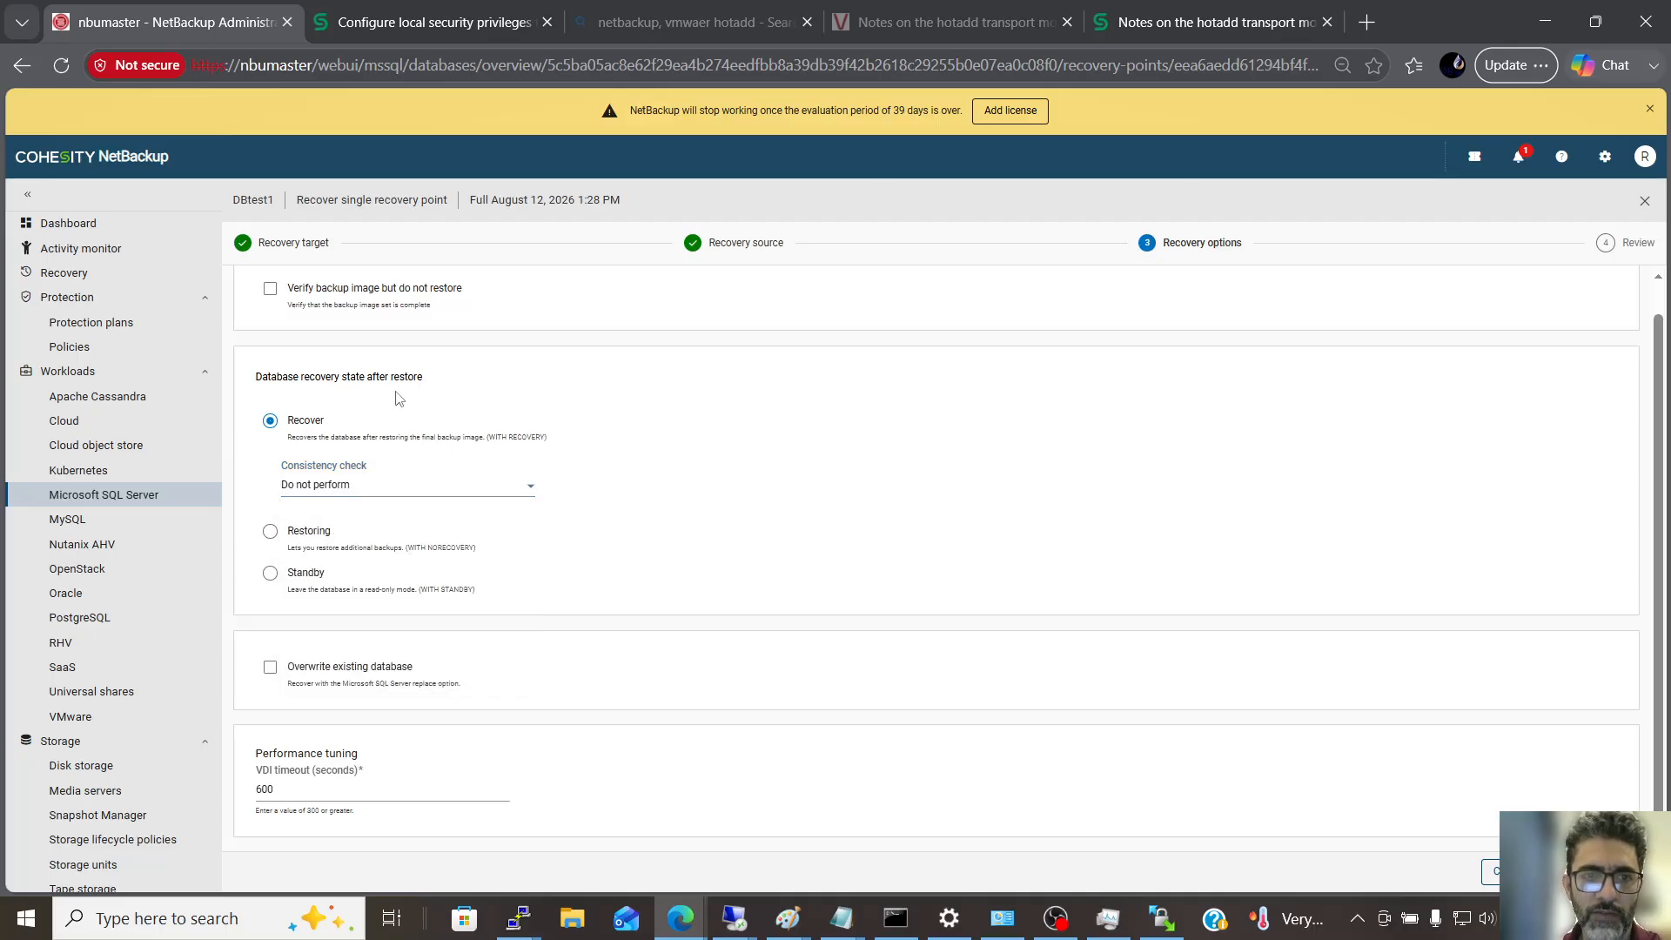
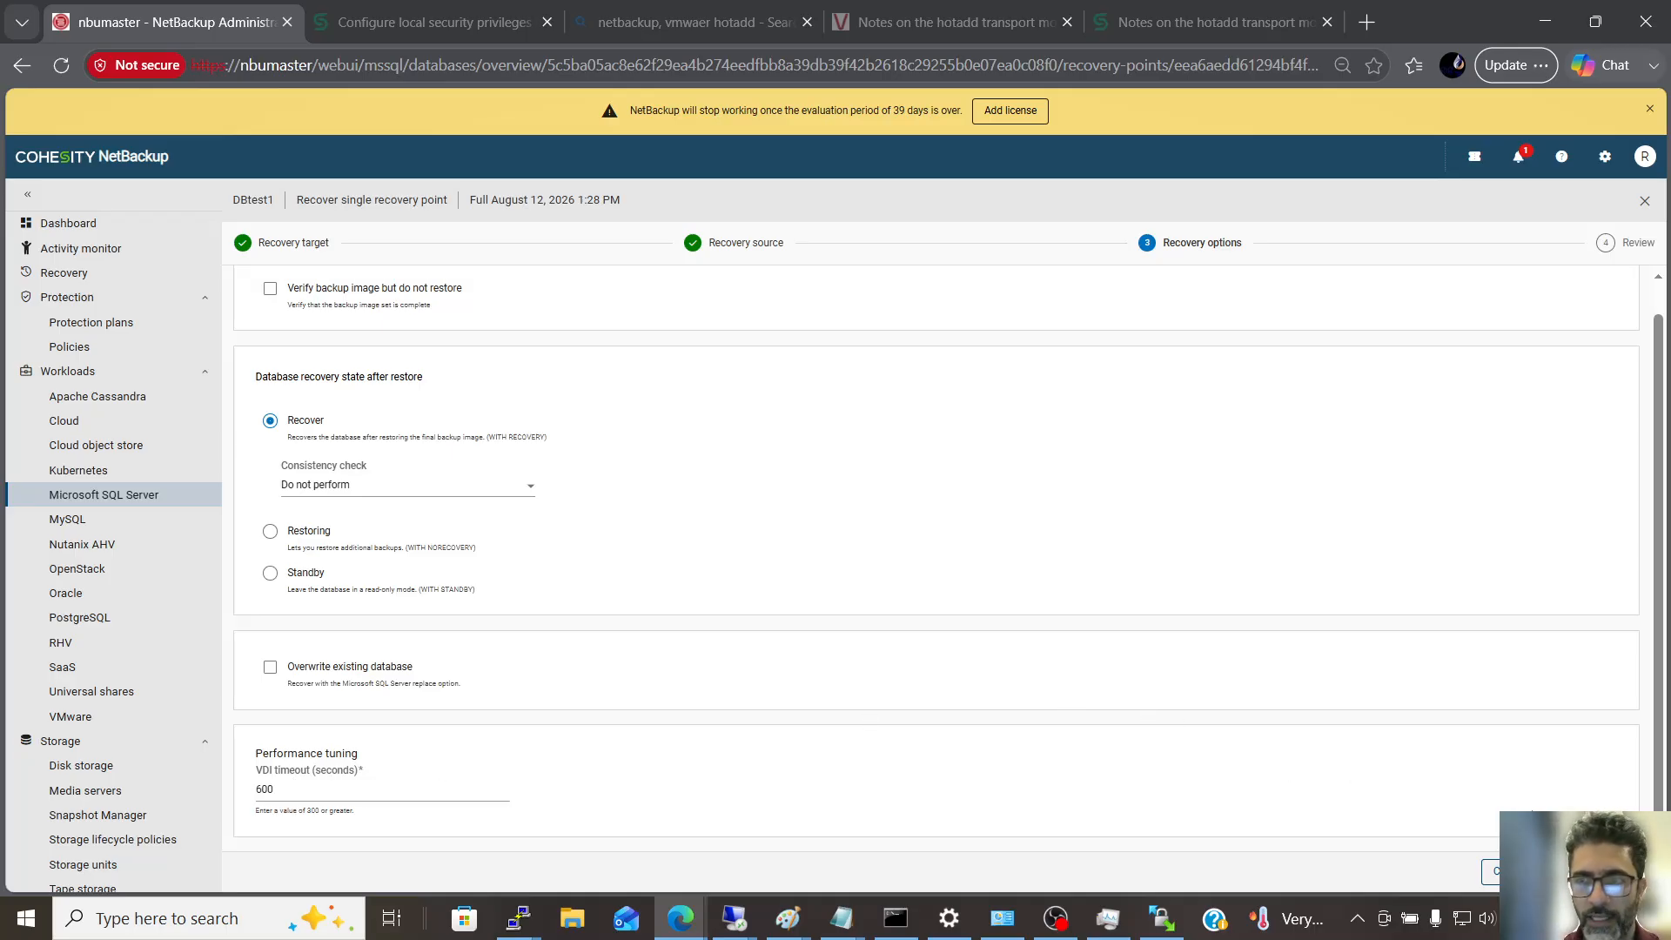
pyautogui.click(1633, 871)
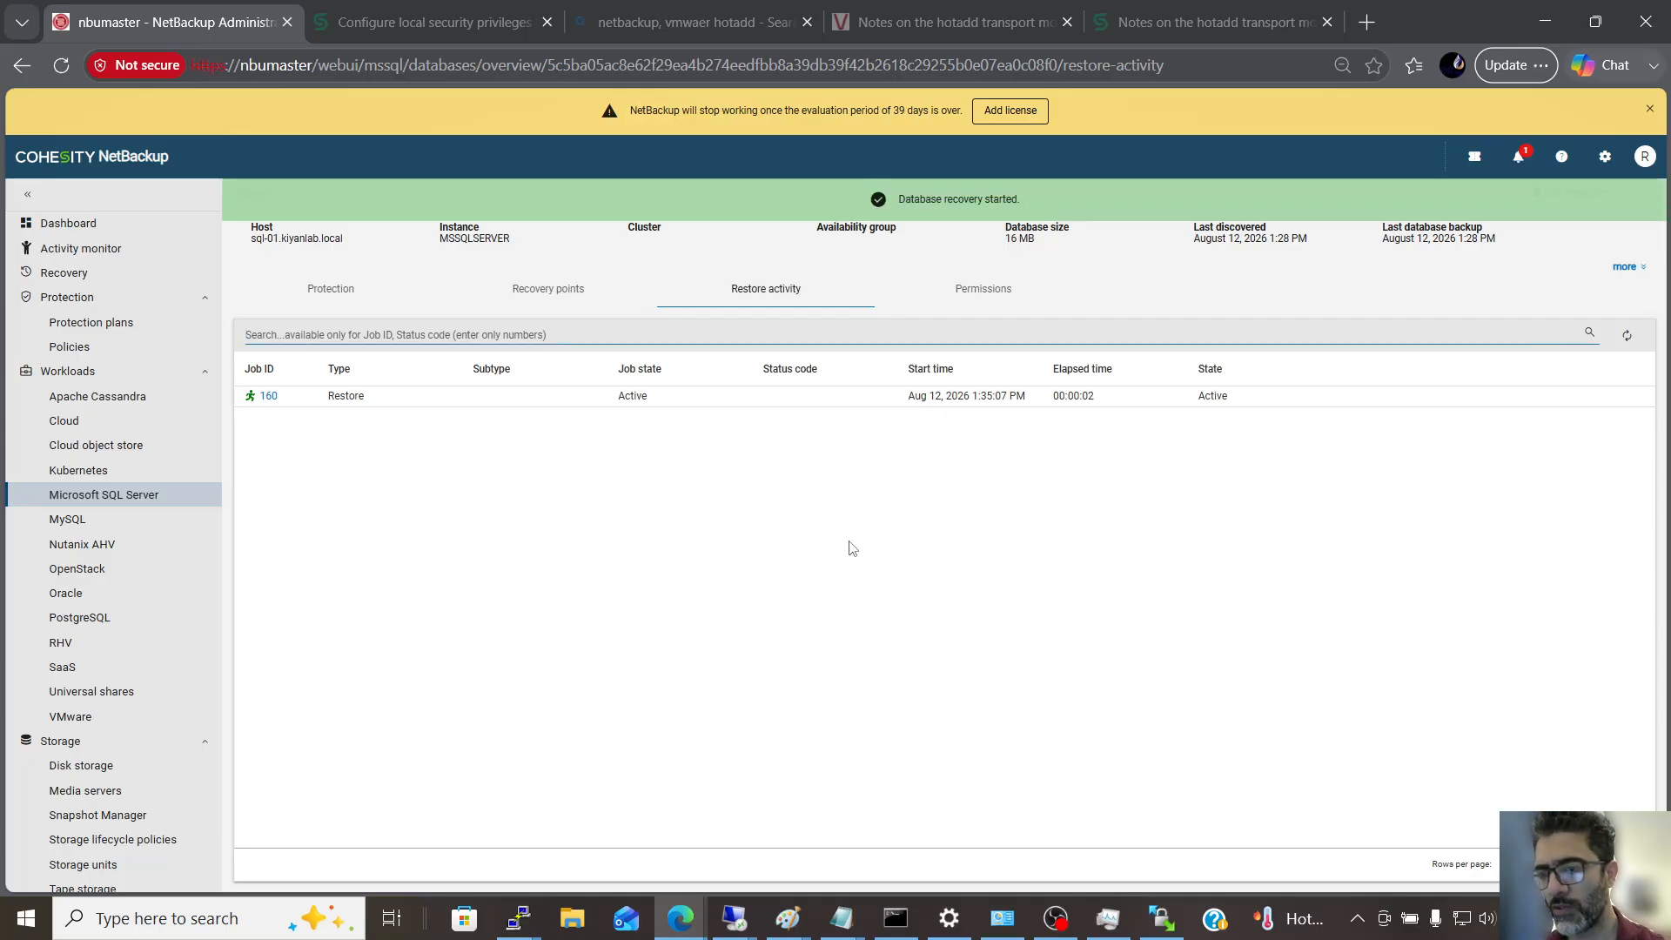
# - Open the DBtest1 restore job in the activity monitor and examine its hierarchy and detailed log
pyautogui.click(266, 397)
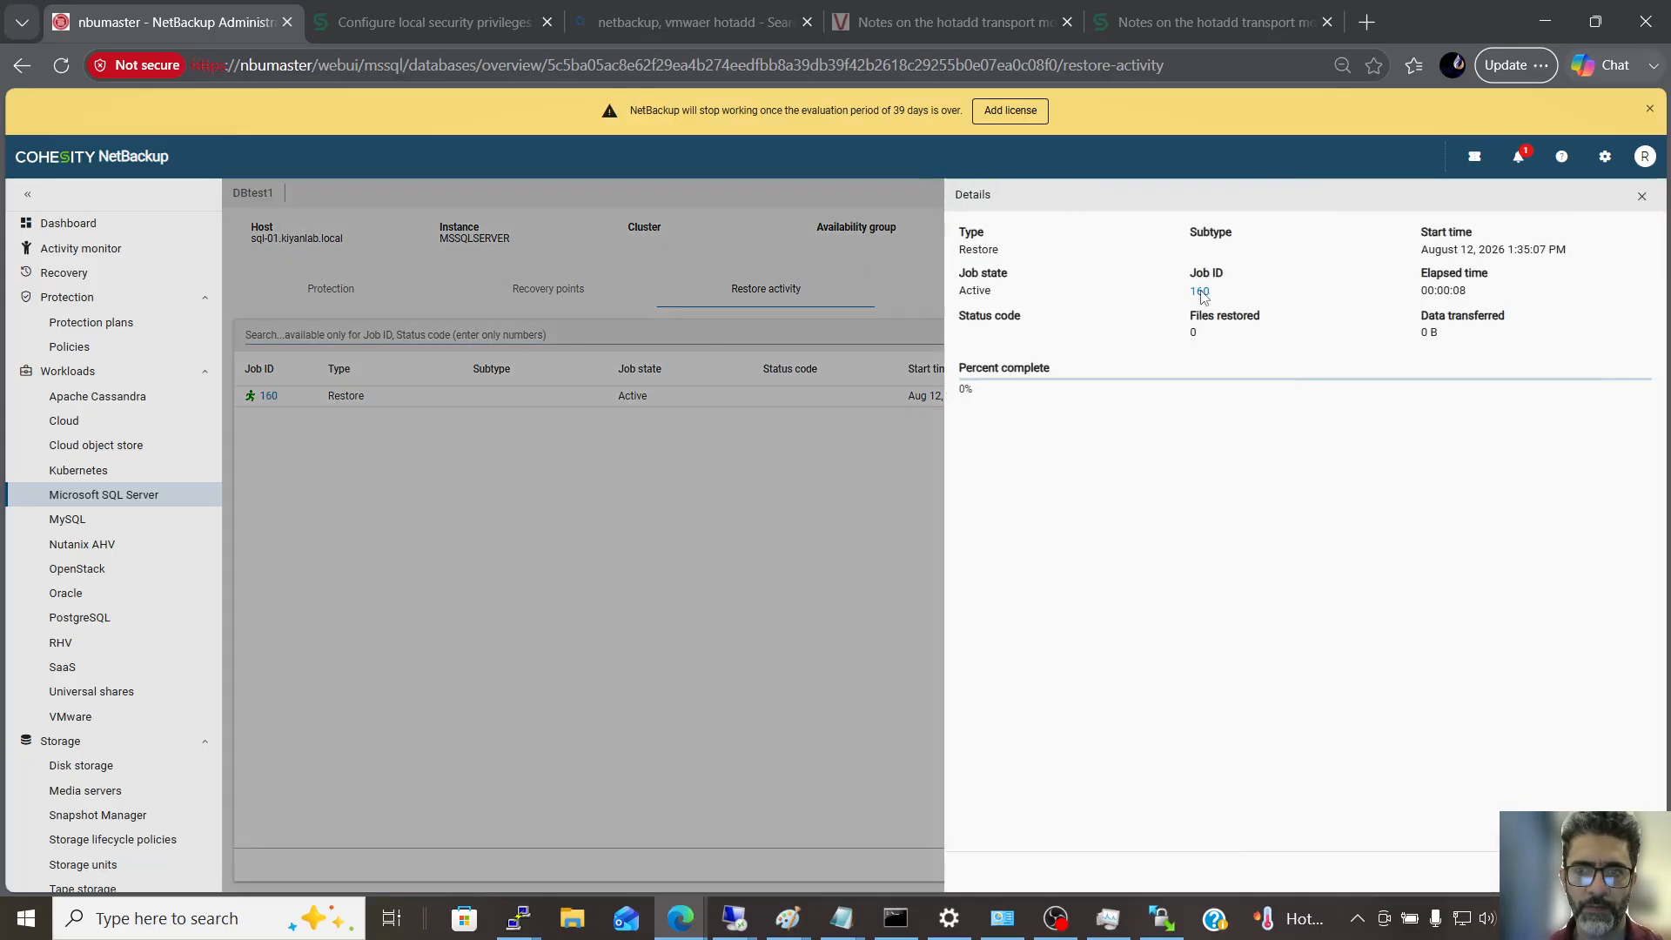
pyautogui.click(1200, 293)
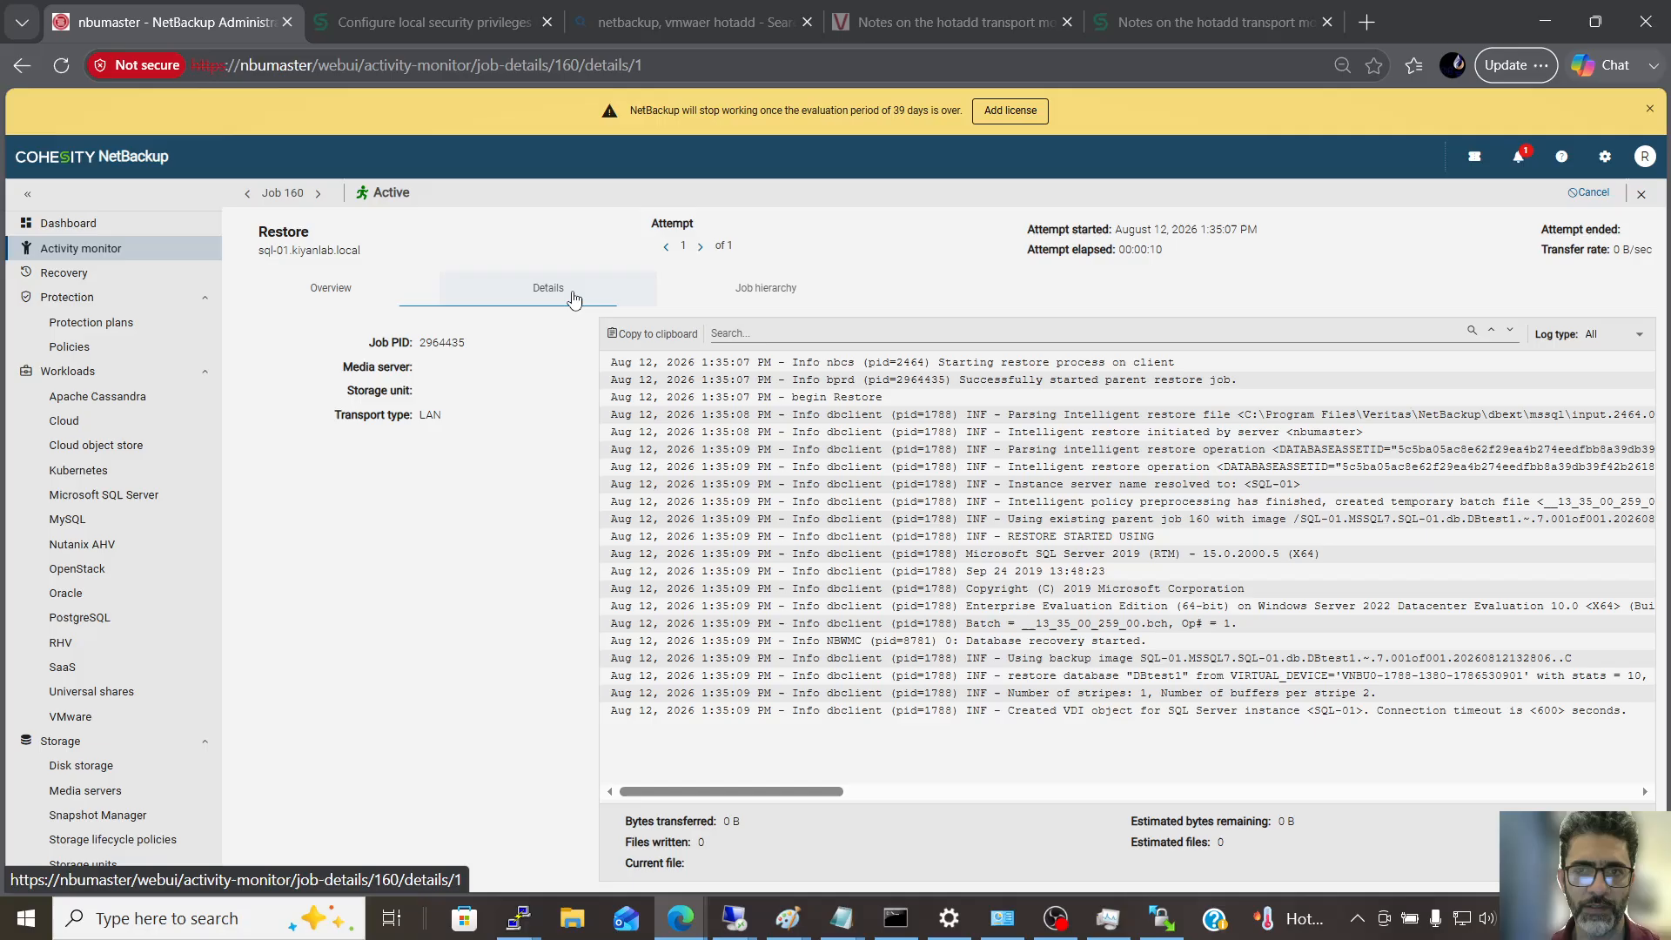
pyautogui.click(738, 290)
pyautogui.click(578, 300)
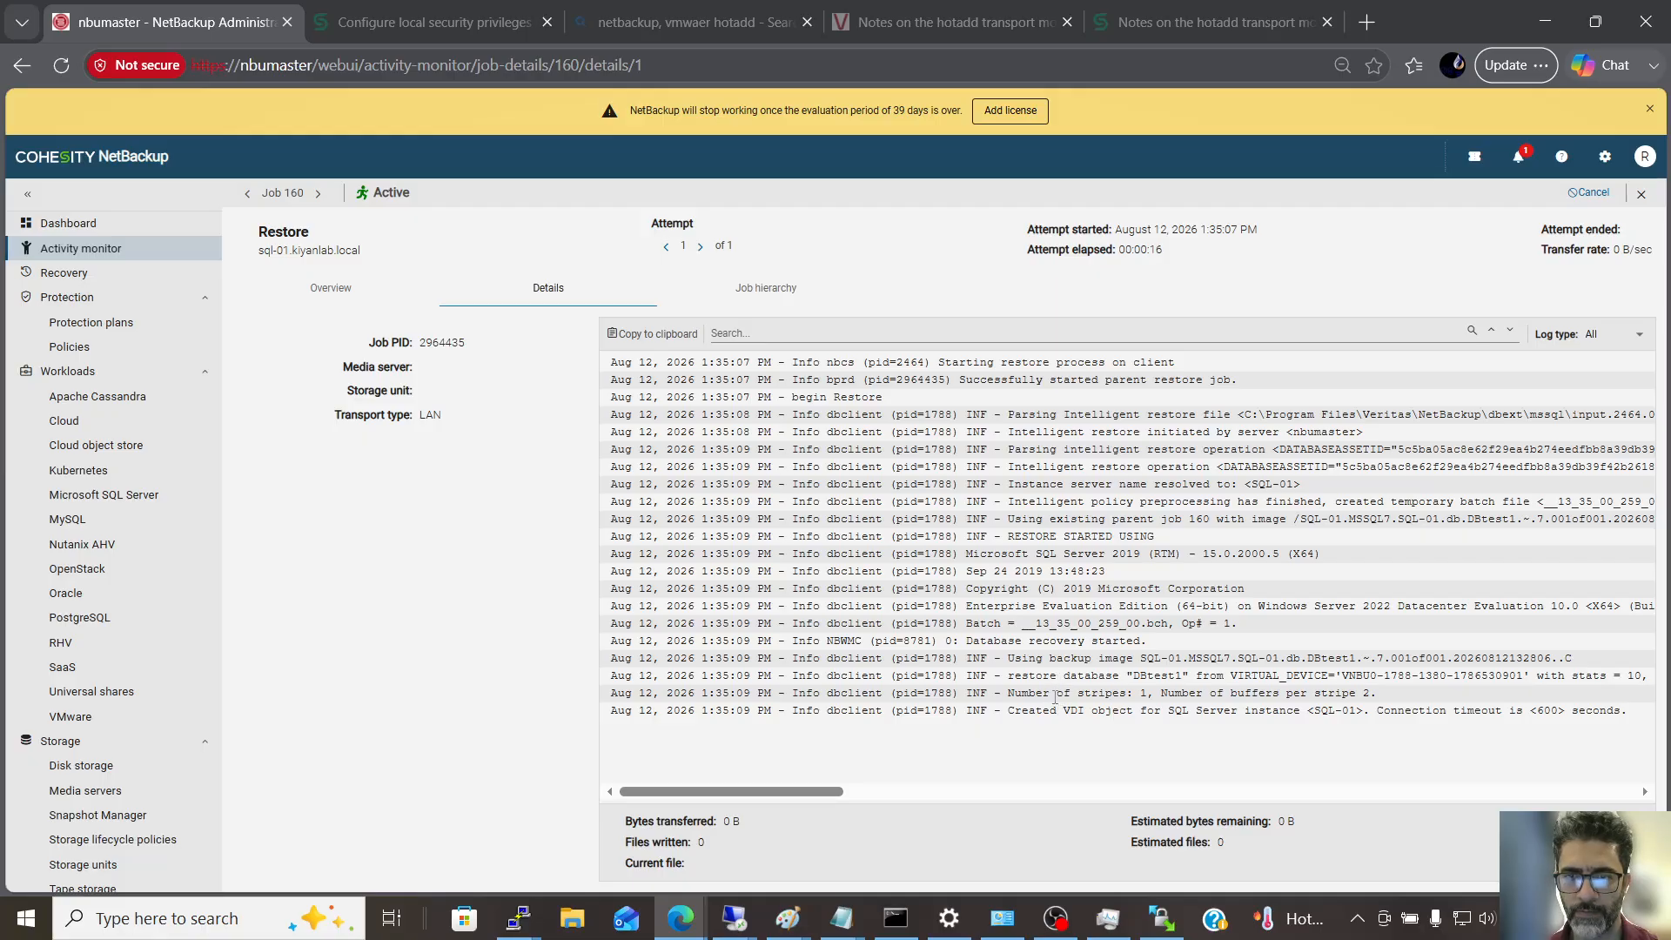
pyautogui.moveTo(968, 607); pyautogui.dragTo(1179, 607)
pyautogui.rightClick(1178, 607)
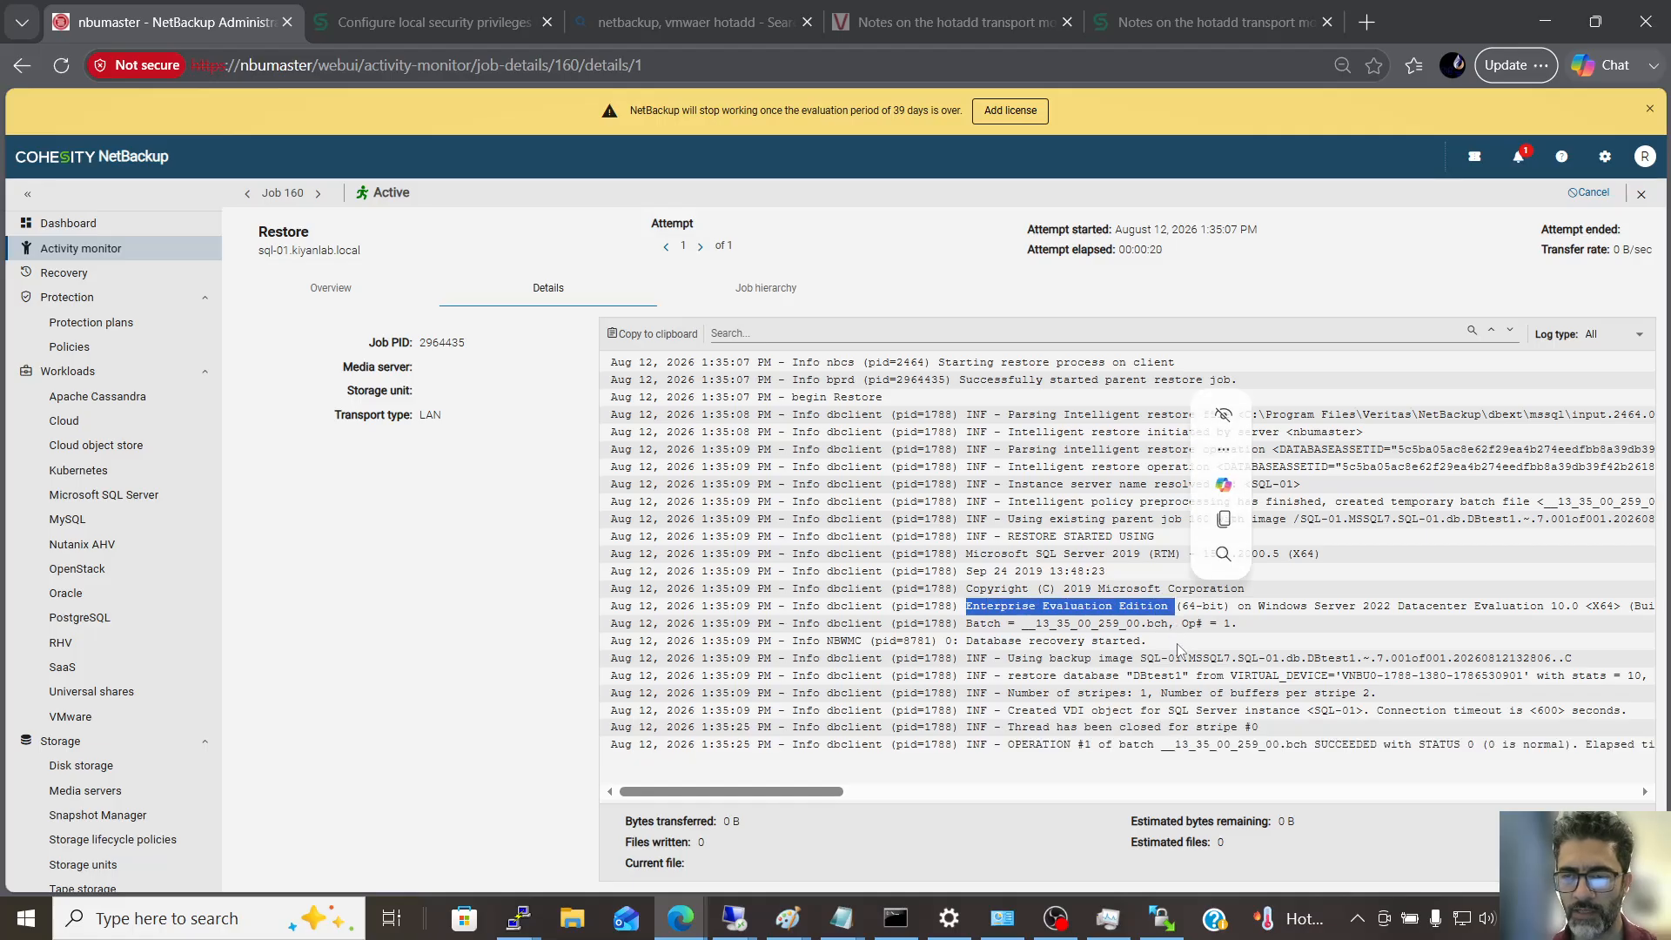
pyautogui.click(1137, 644)
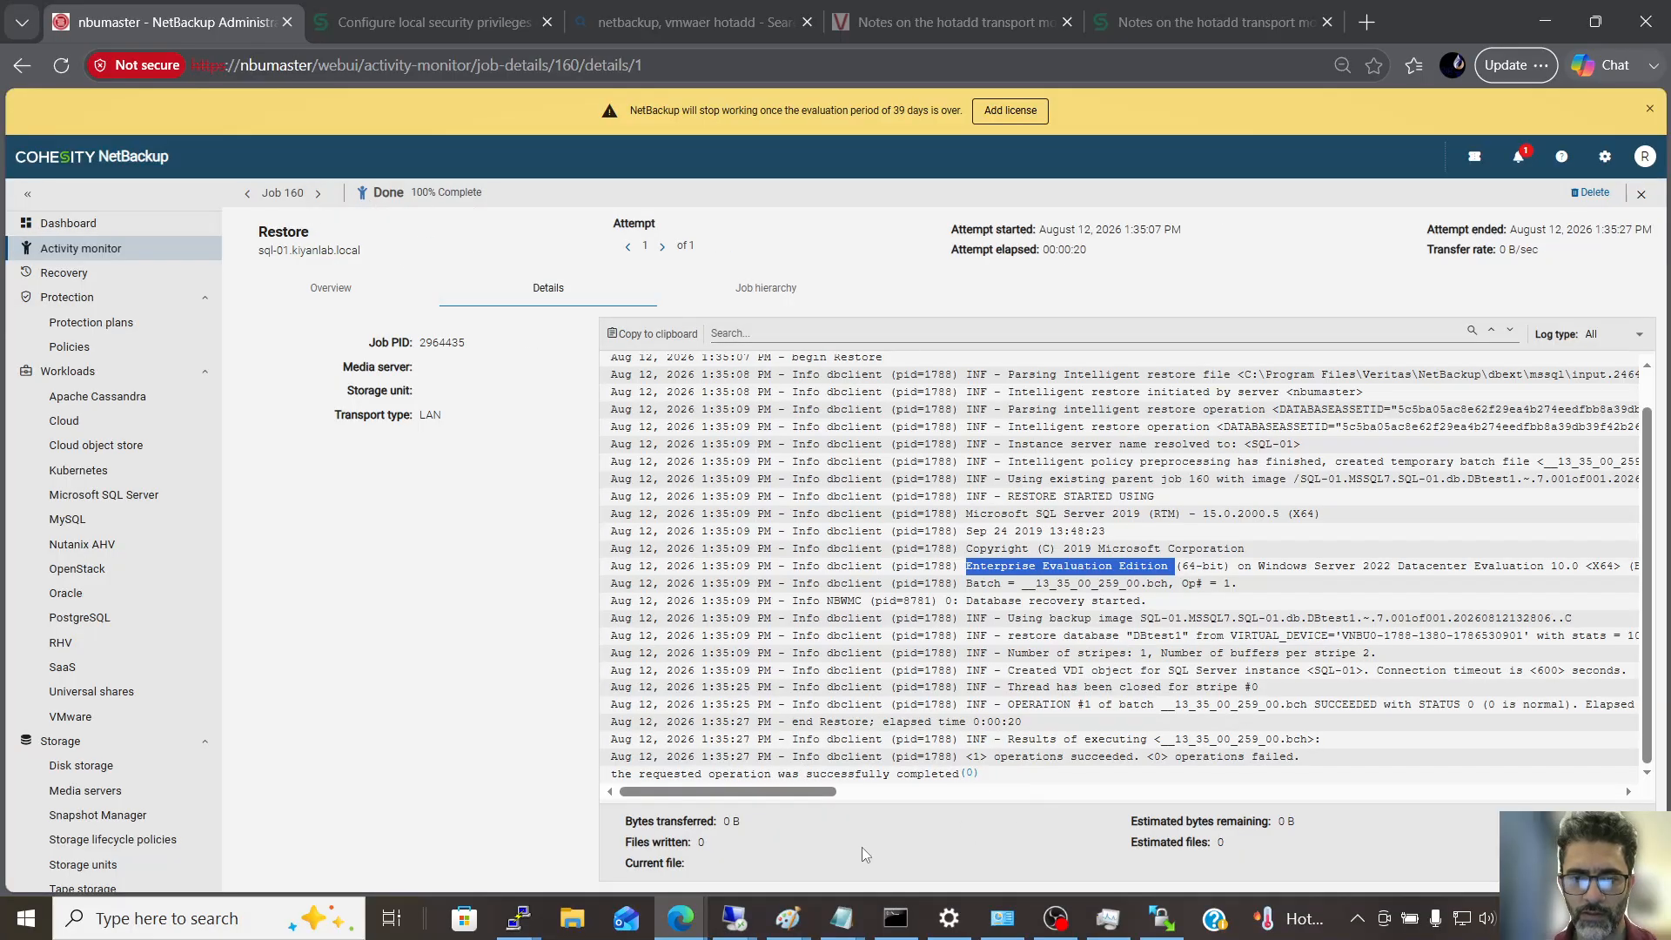
# - Switch to the 172.20.5.30 remote desktop session and refresh SQL-01's Databases folder in SQL Server Management Studio
pyautogui.click(734, 918)
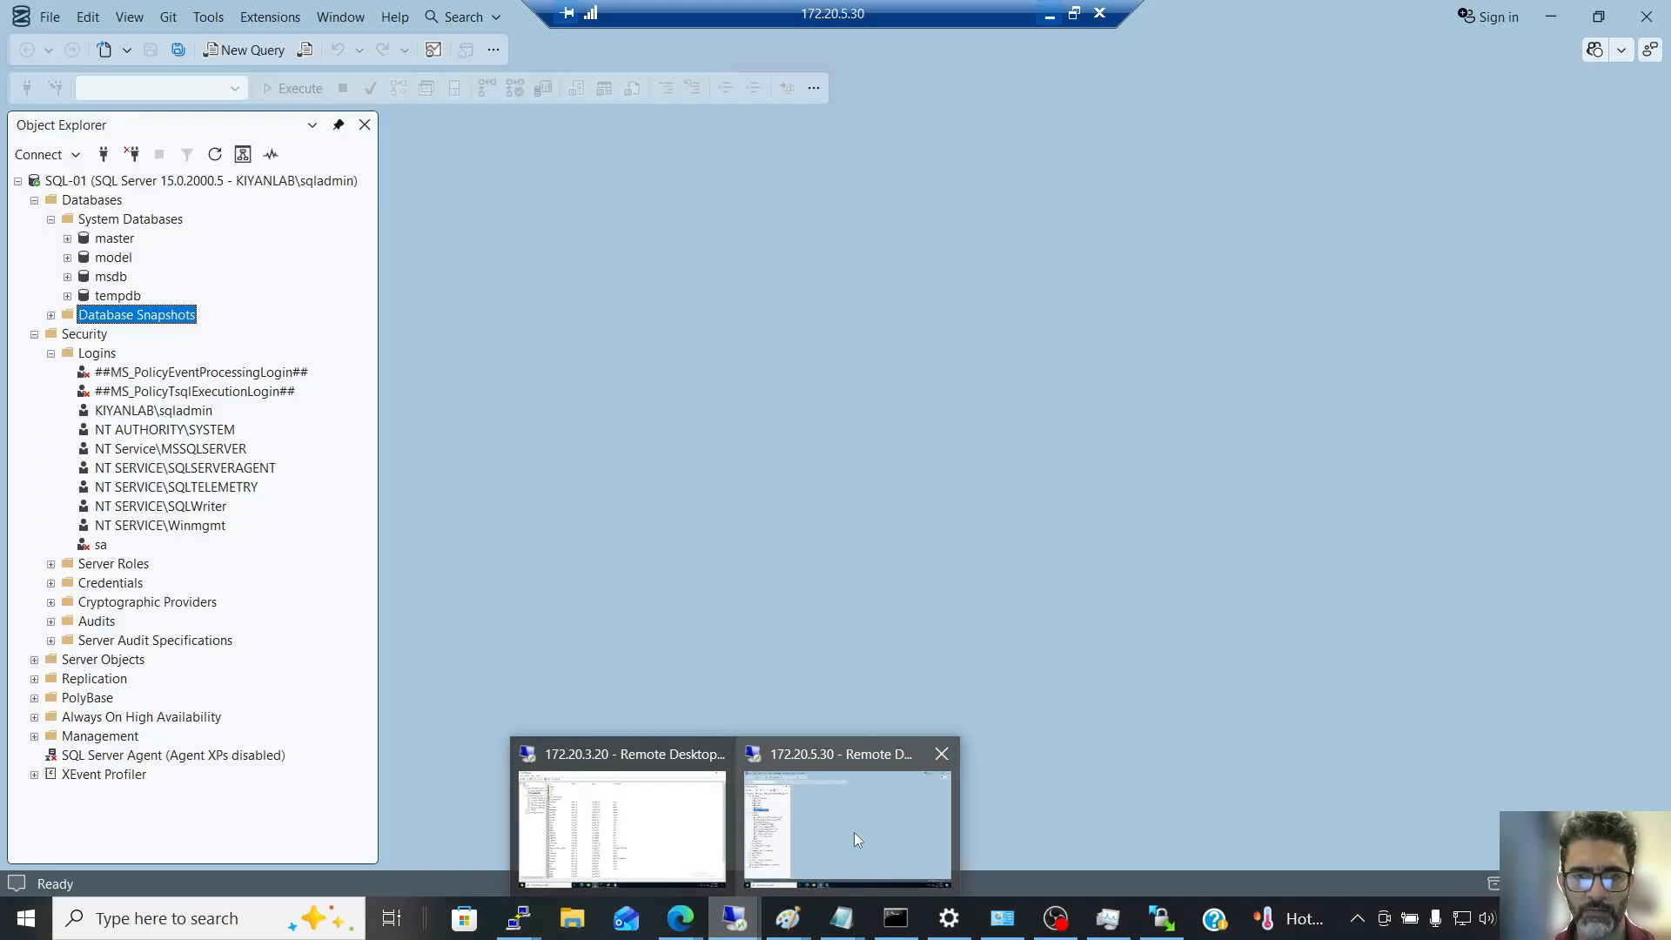
pyautogui.click(853, 832)
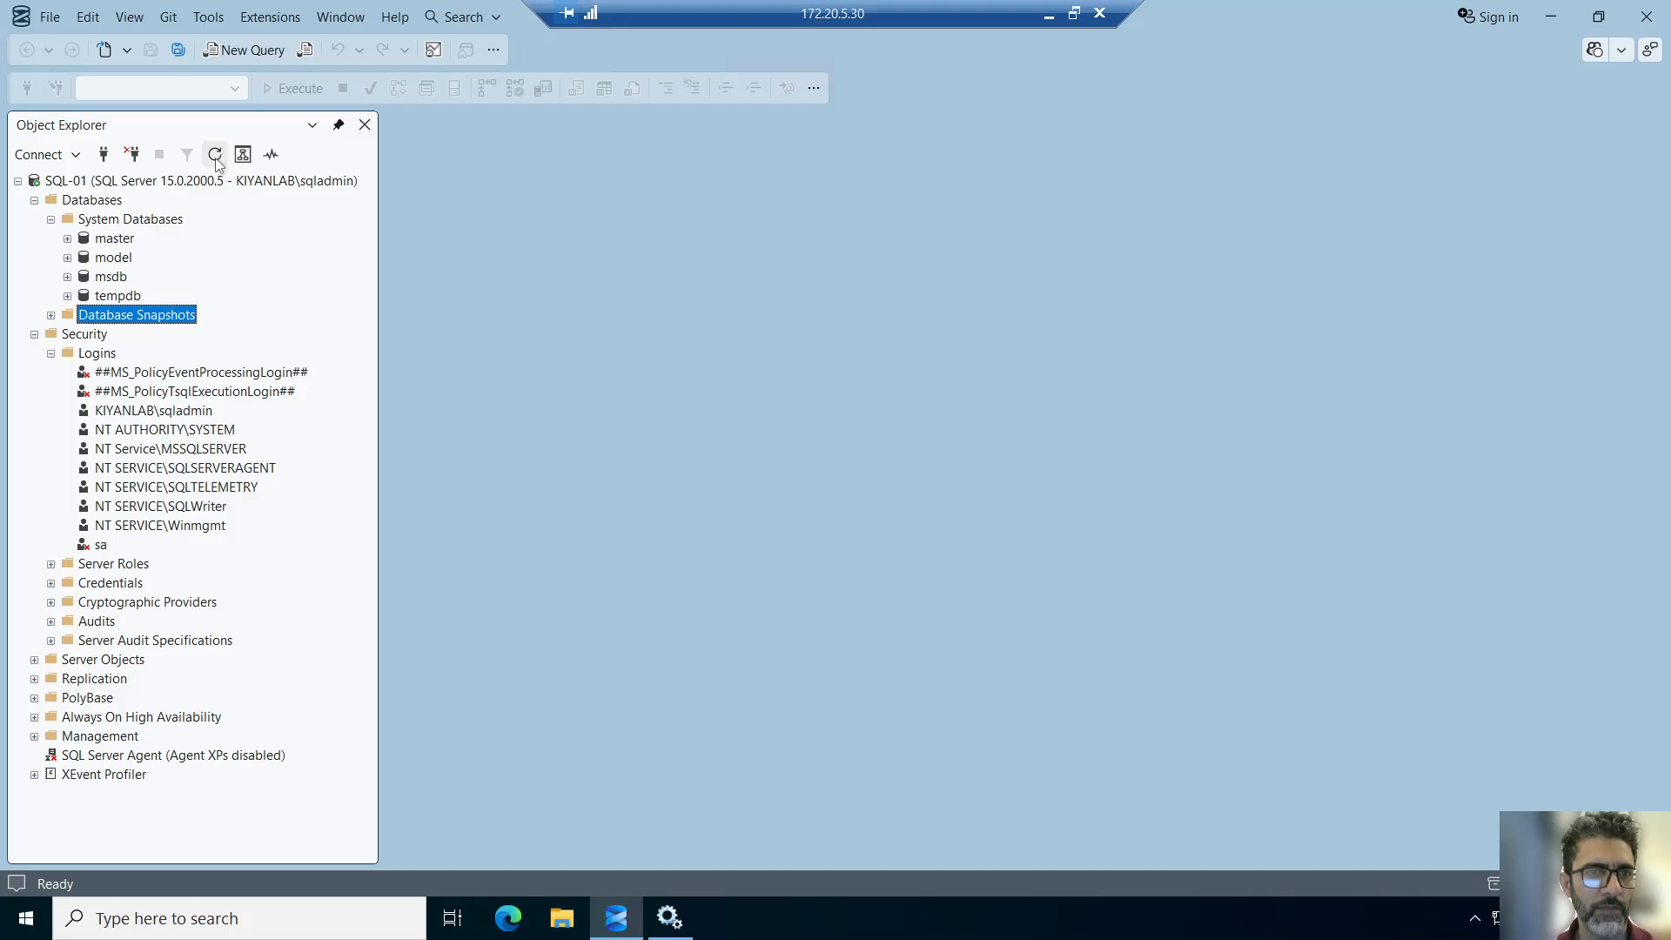
pyautogui.click(52, 316)
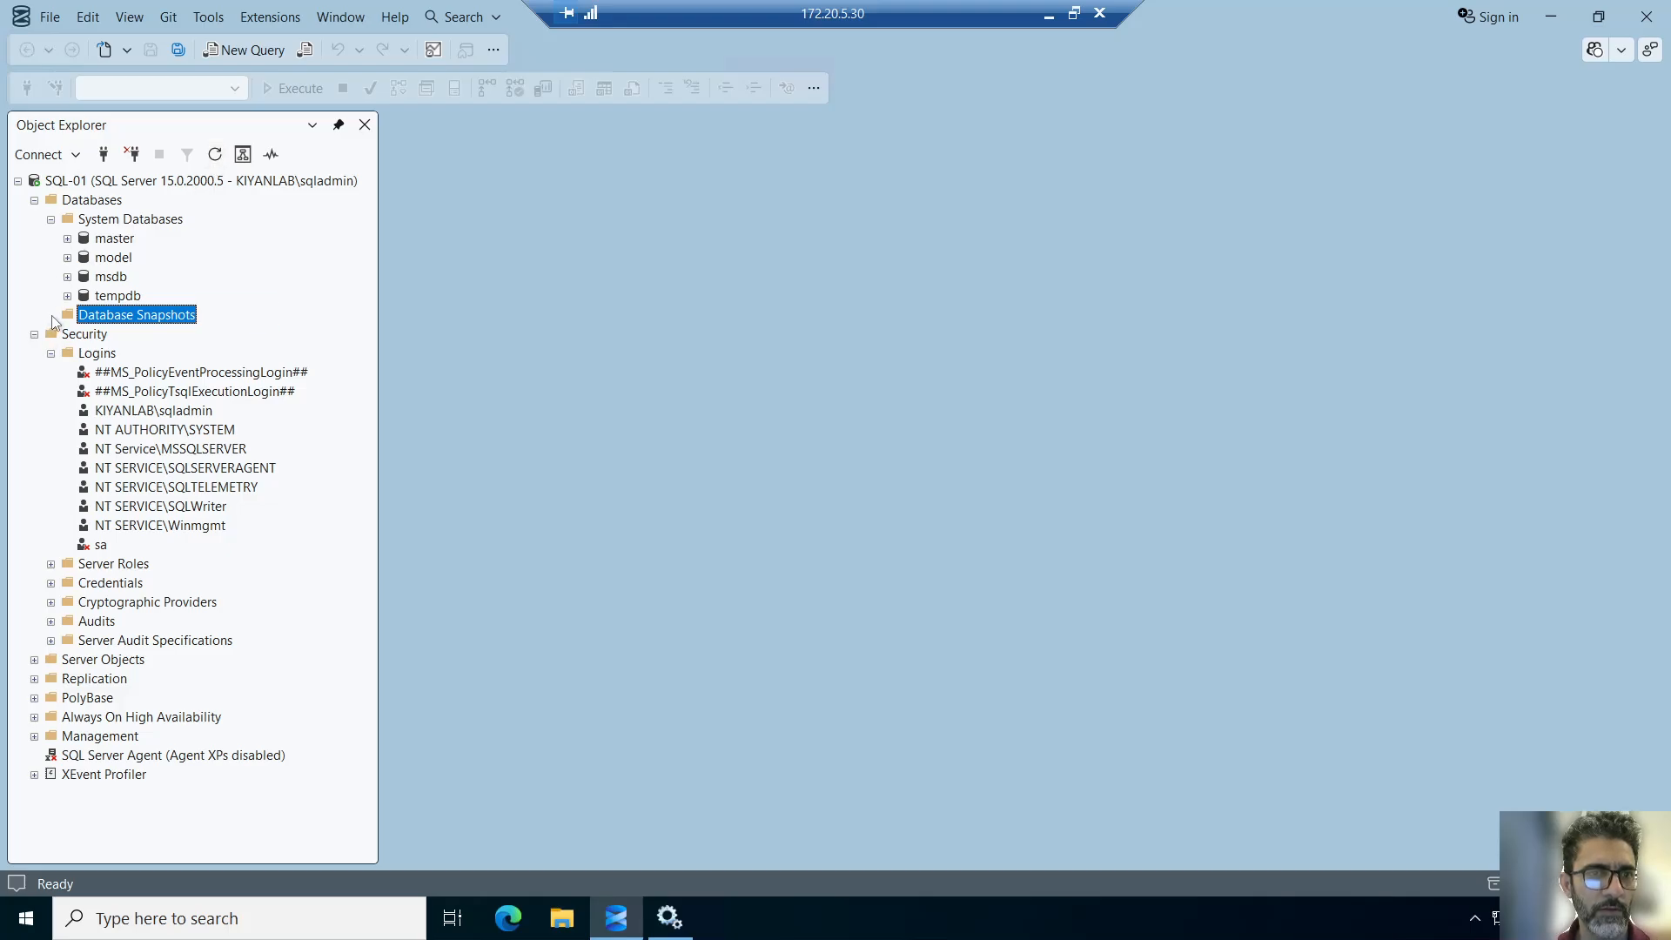
pyautogui.click(70, 202)
pyautogui.rightClick(85, 205)
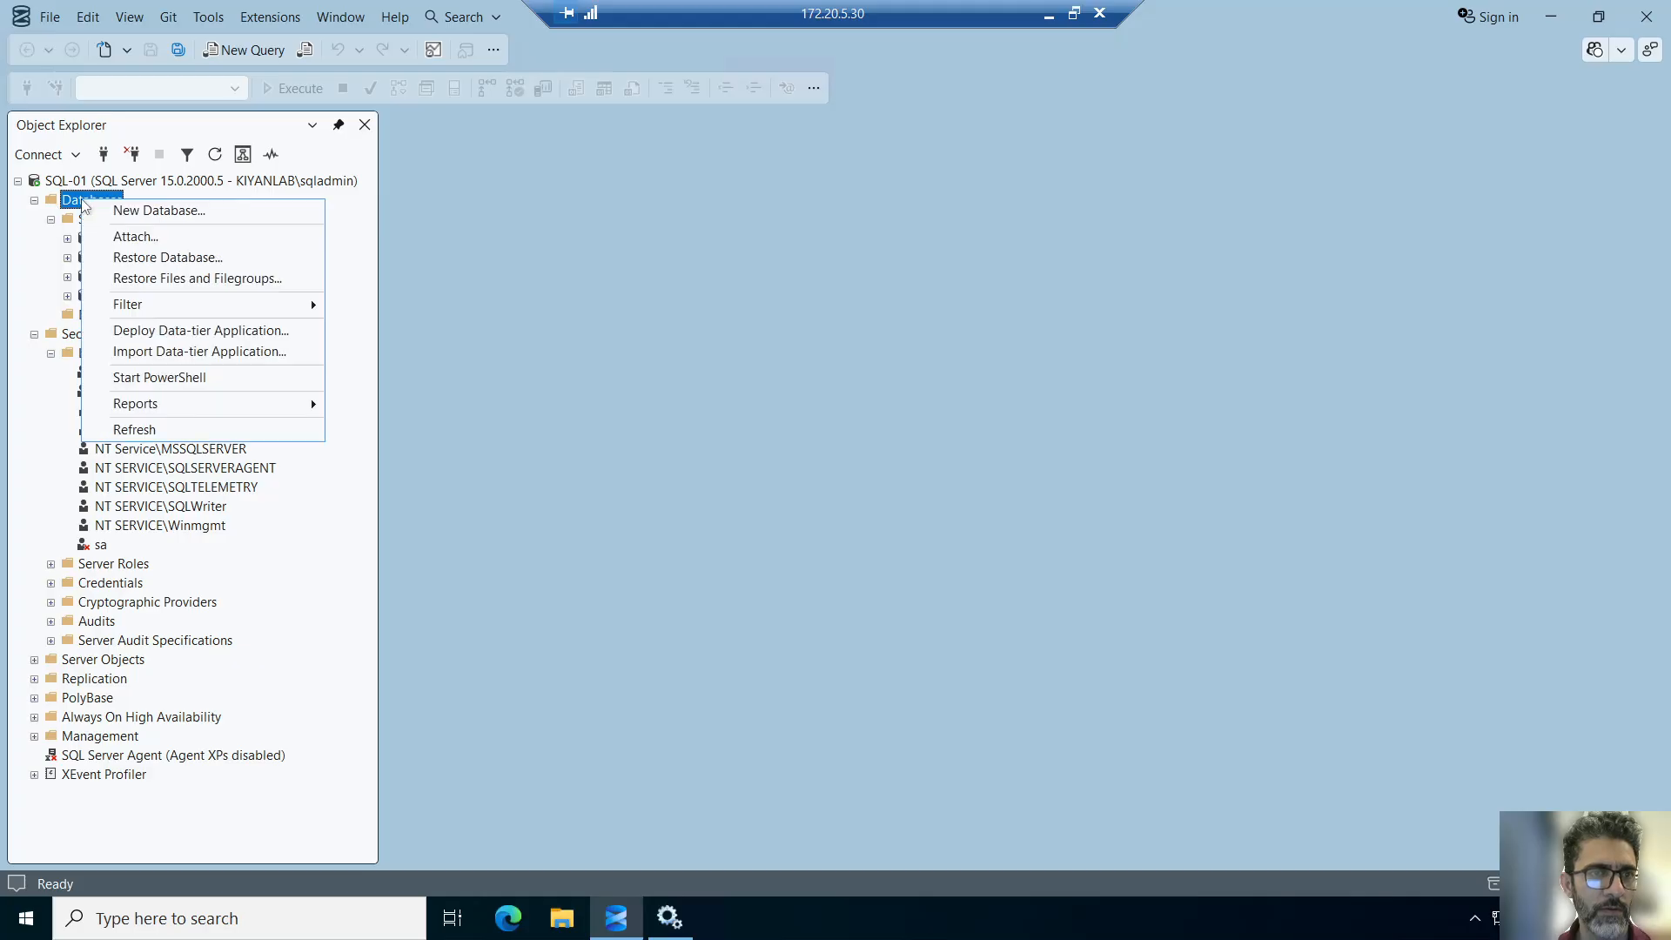
pyautogui.click(70, 201)
pyautogui.rightClick(73, 200)
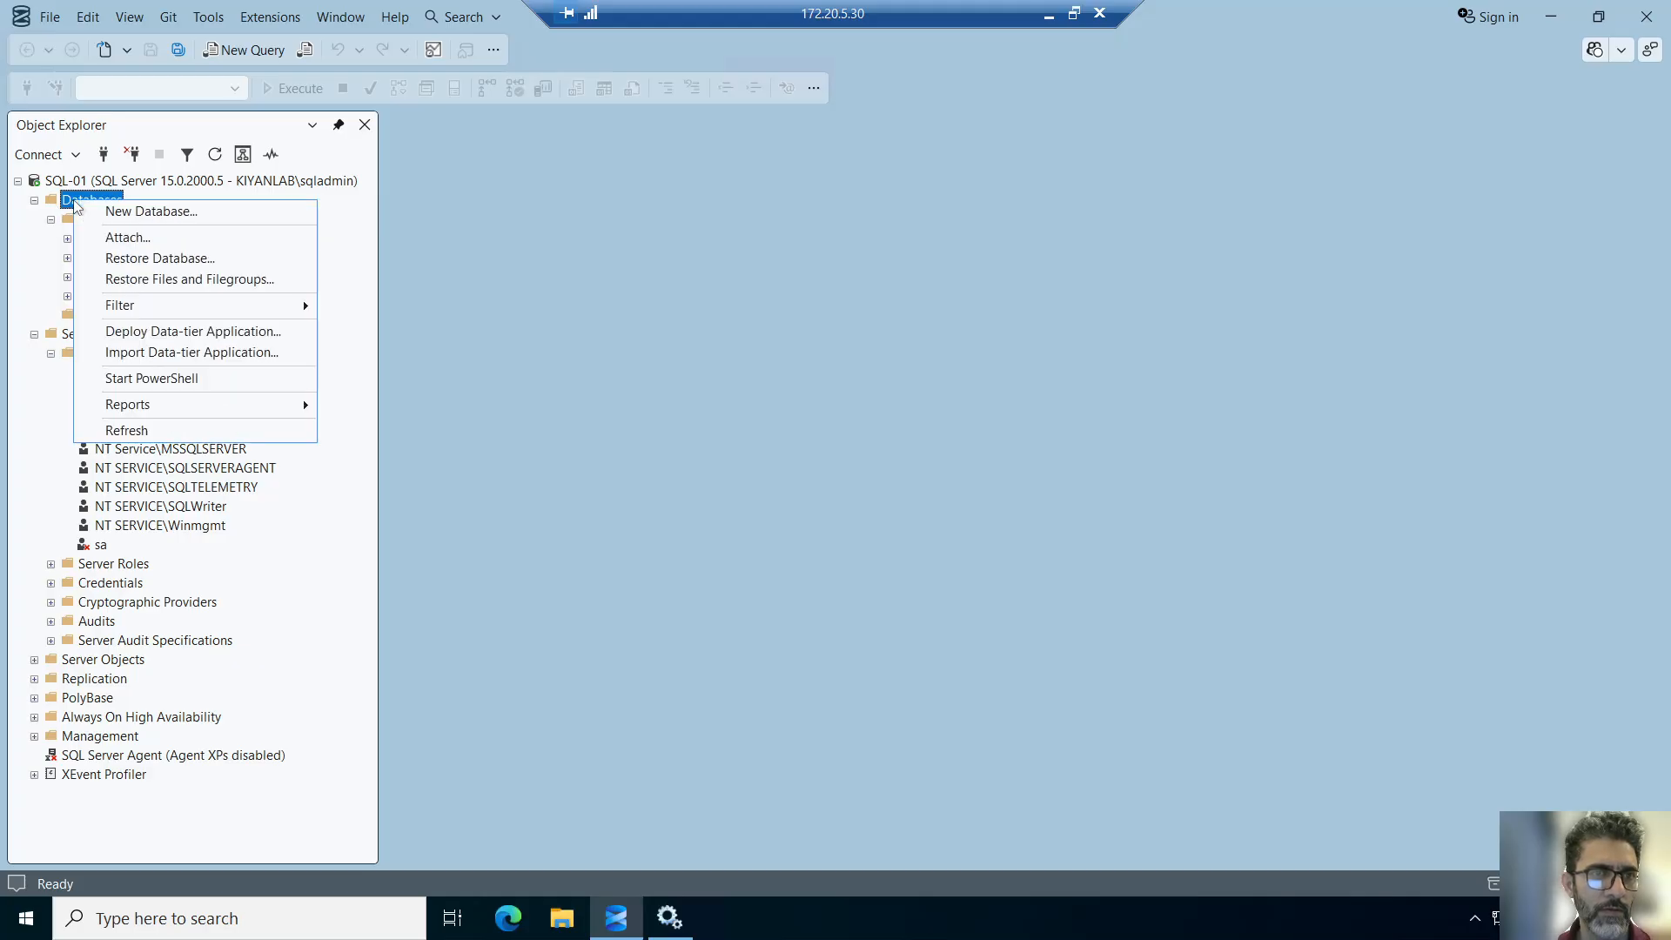
pyautogui.click(162, 430)
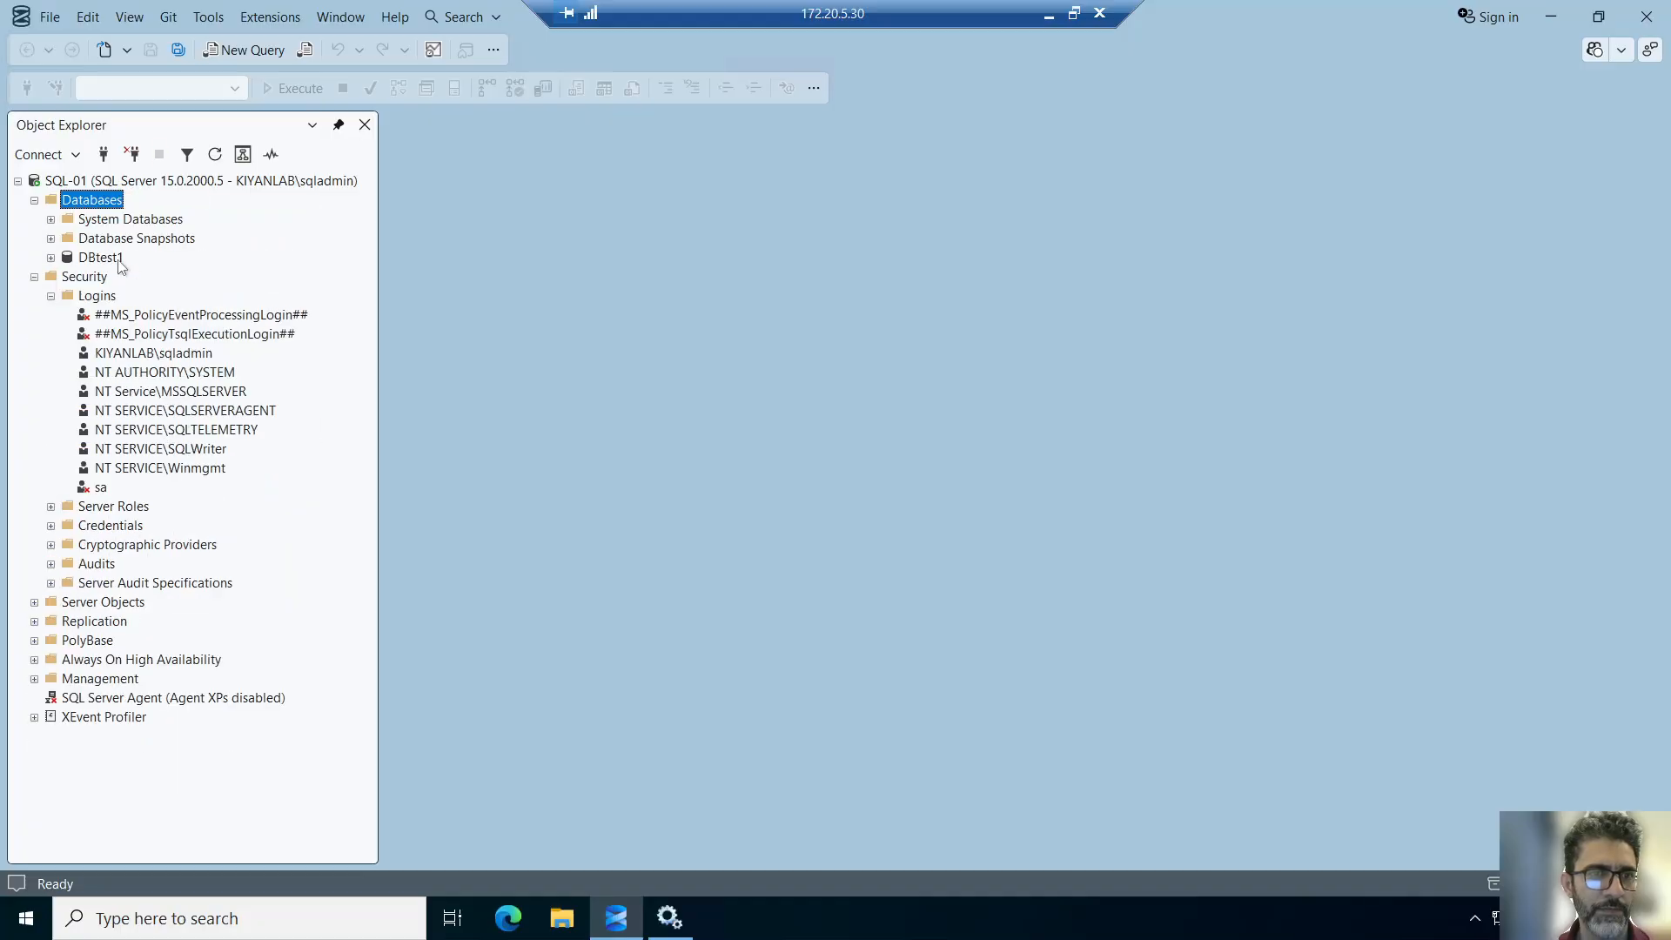
# - Expand the restored DBtest1 database and its Tables folder, declining to create the database diagram support objects
pyautogui.click(51, 258)
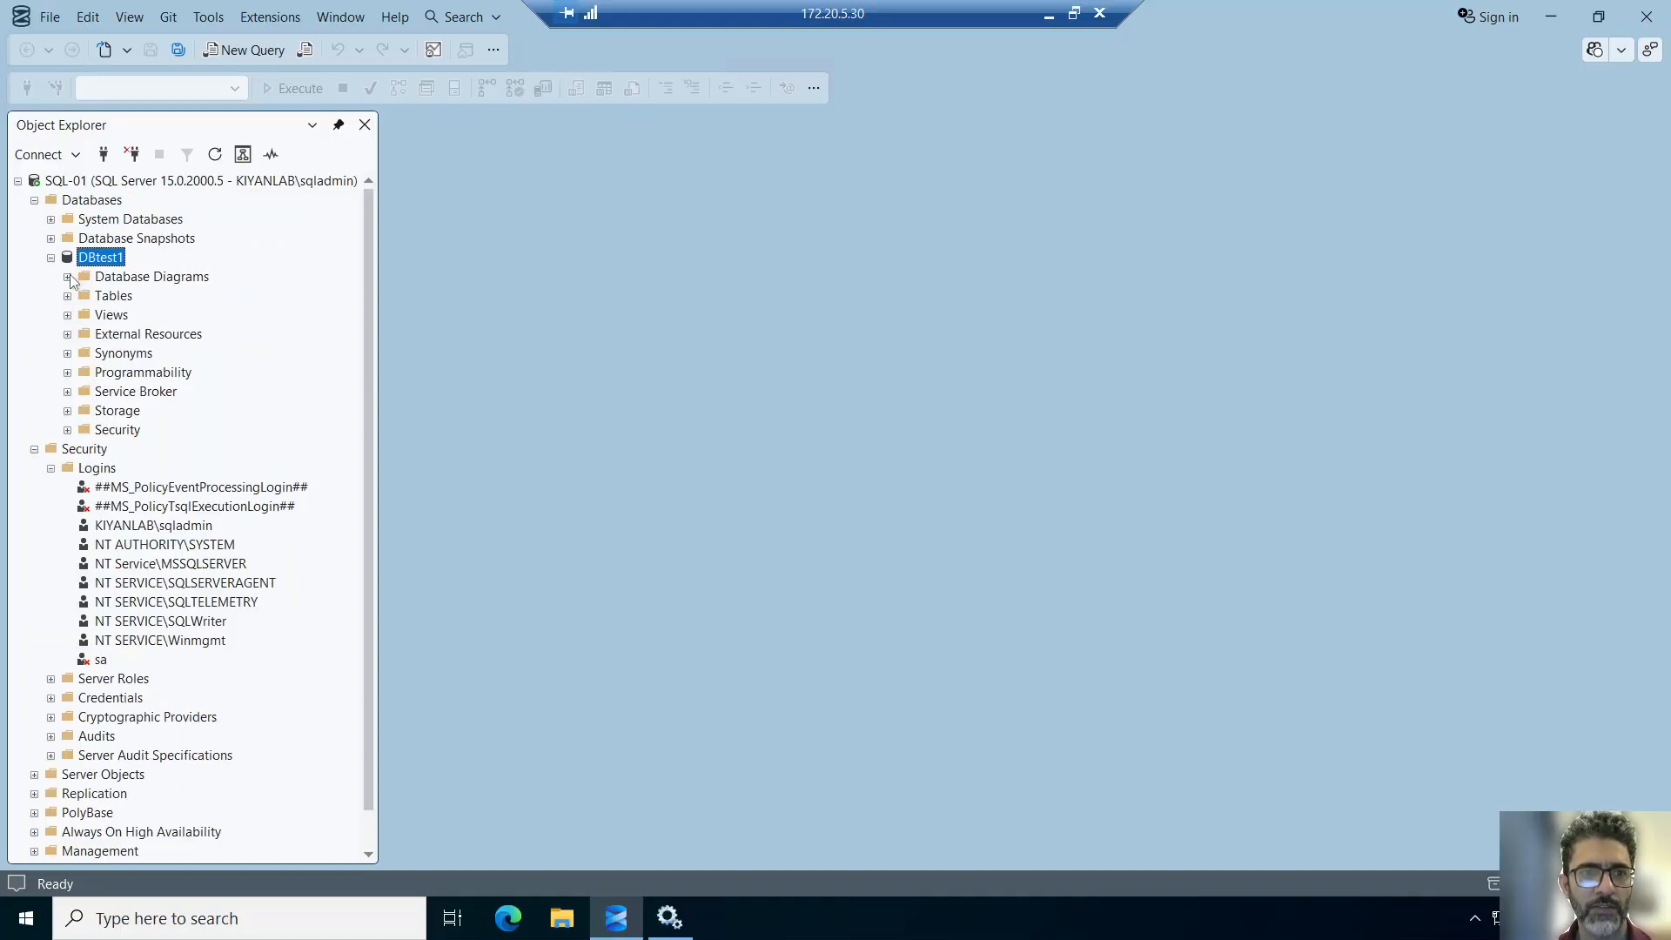
pyautogui.click(68, 276)
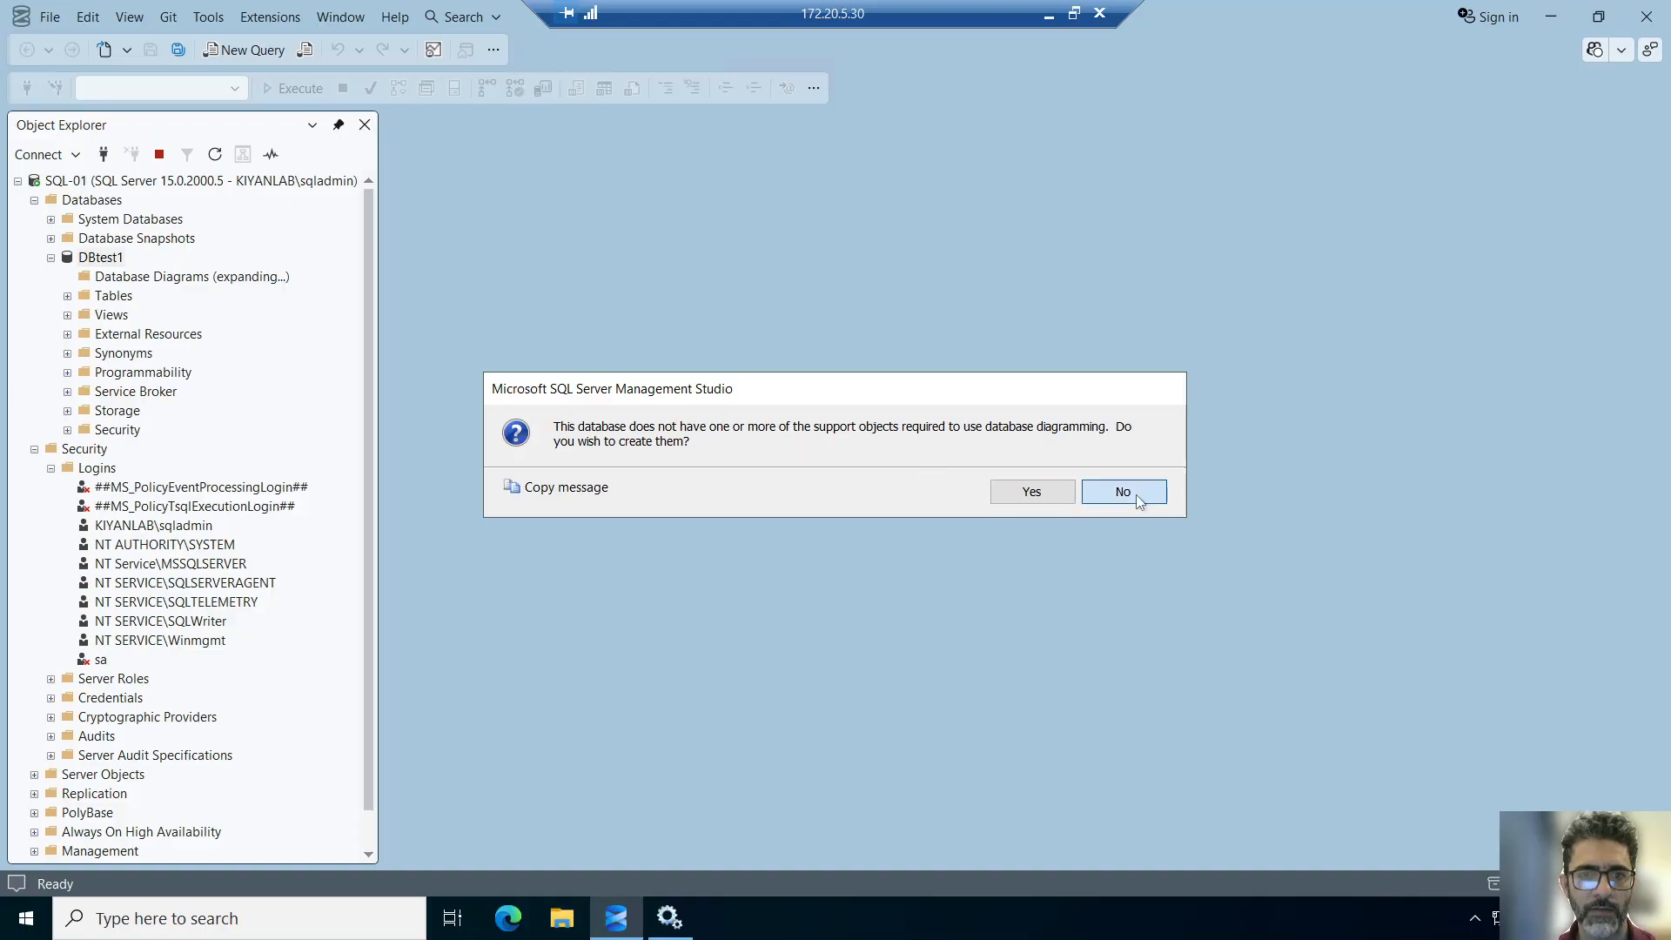
pyautogui.click(1123, 492)
pyautogui.click(68, 296)
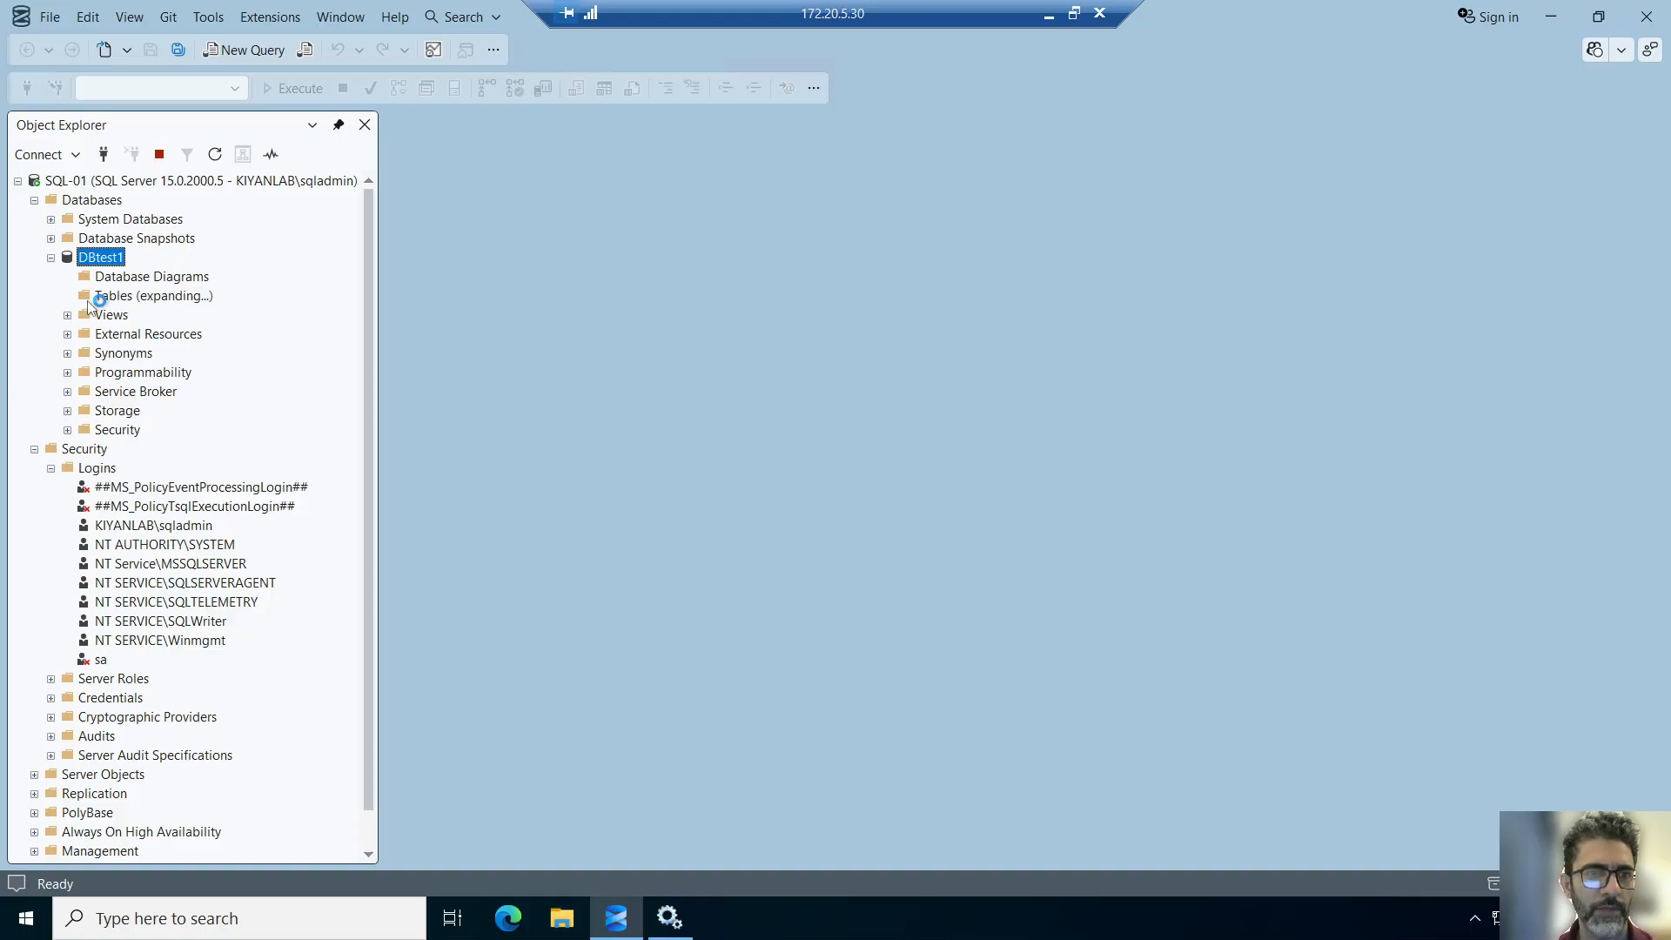
pyautogui.click(114, 296)
pyautogui.click(67, 296)
pyautogui.click(67, 296)
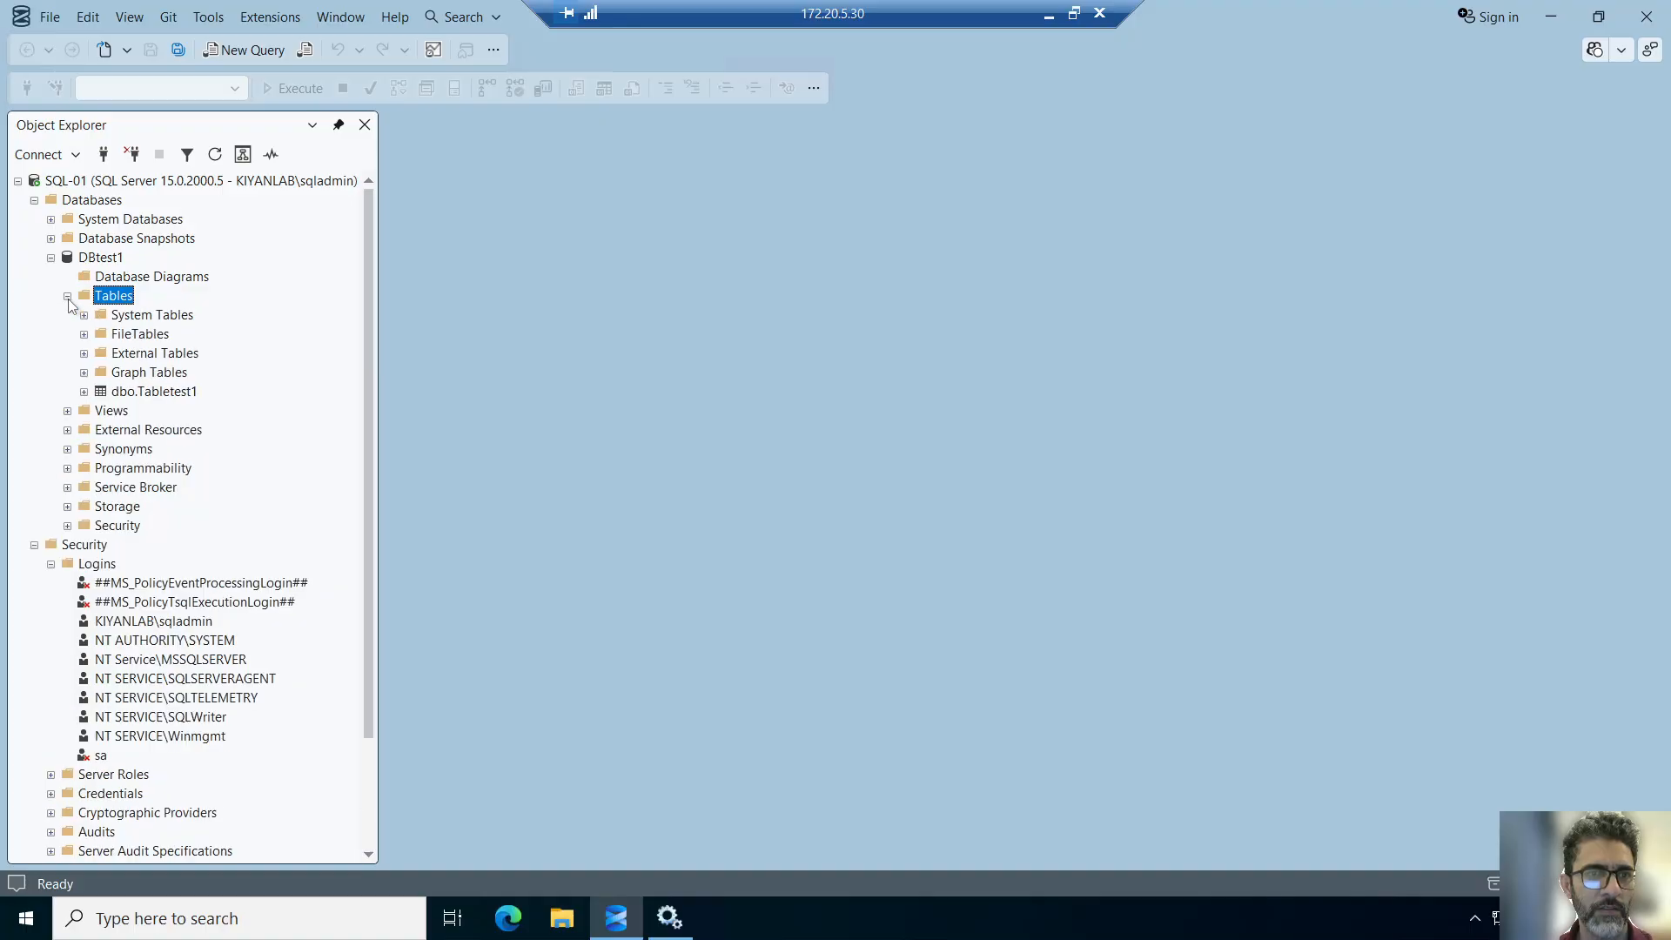
# - Check the System Tables and FileTables folders and the contents of dbo.Tabletest1 in the restored DBtest1 database
pyautogui.click(140, 320)
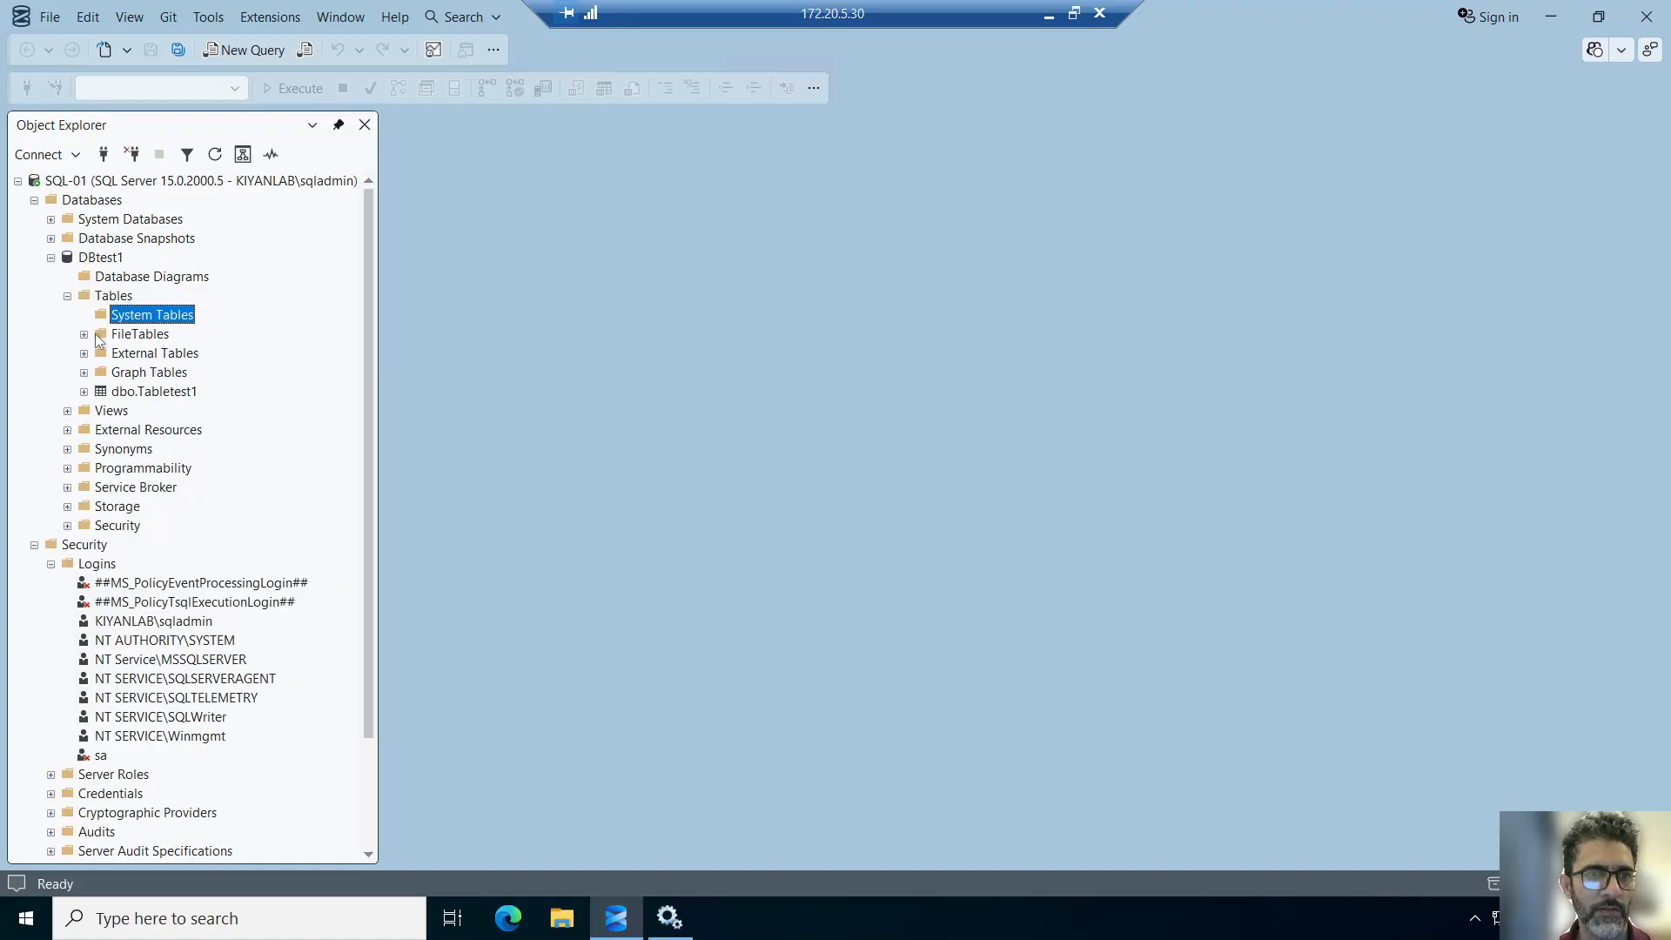
pyautogui.click(86, 334)
pyautogui.click(138, 337)
pyautogui.click(144, 318)
pyautogui.doubleClick(151, 392)
pyautogui.click(152, 394)
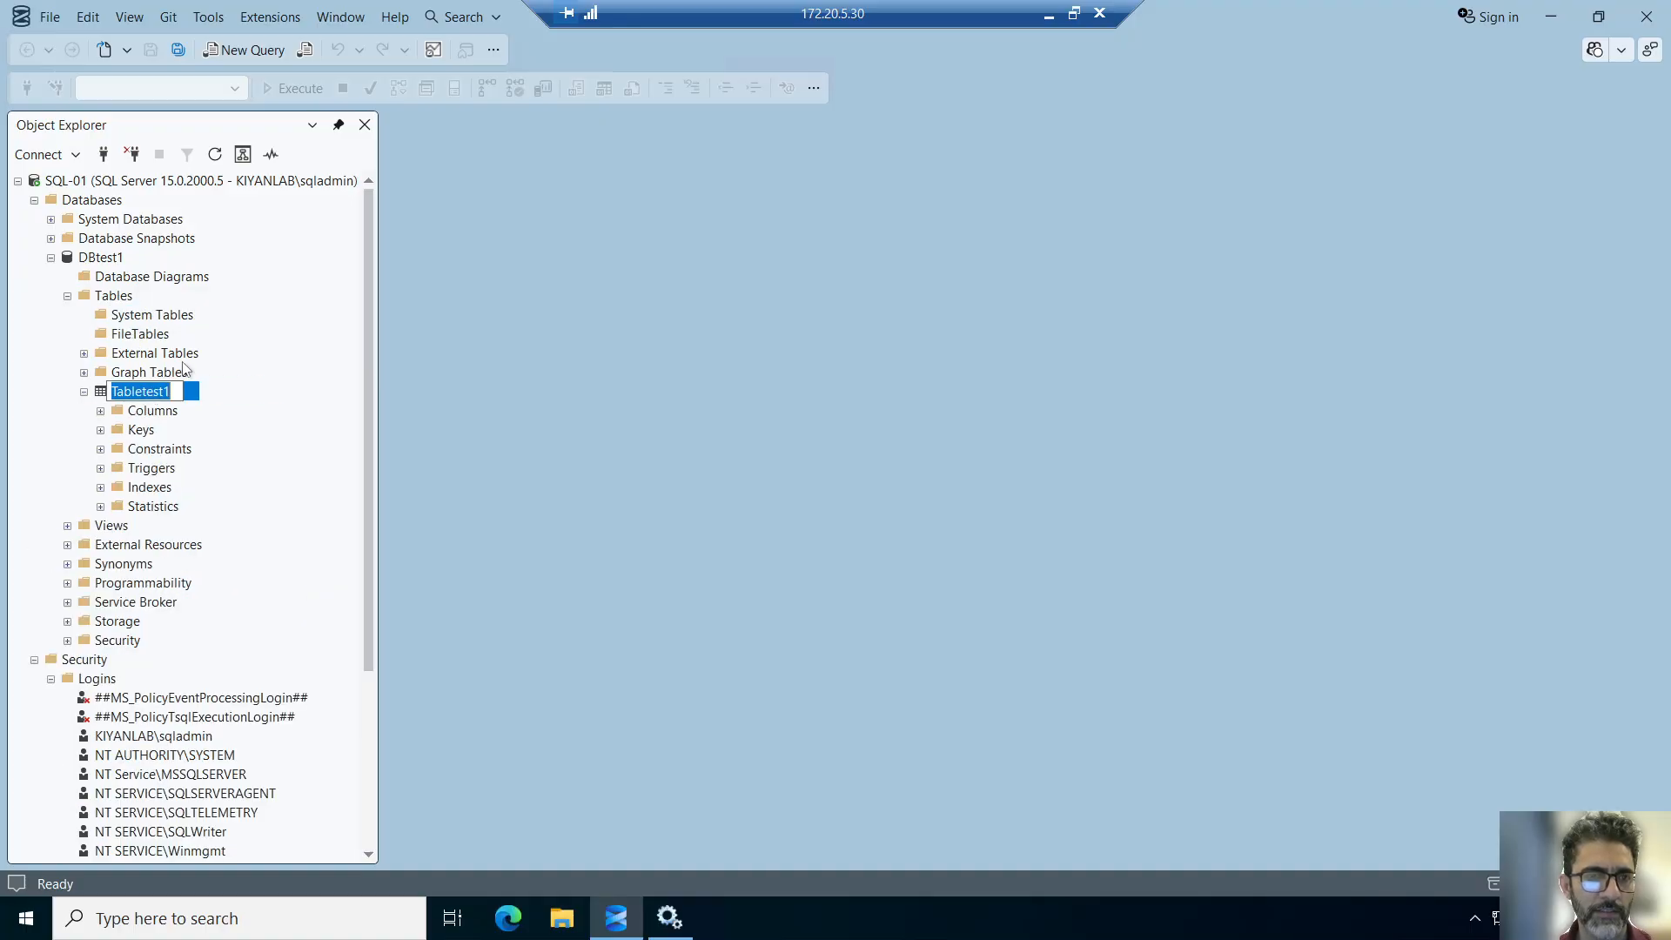
pyautogui.click(128, 279)
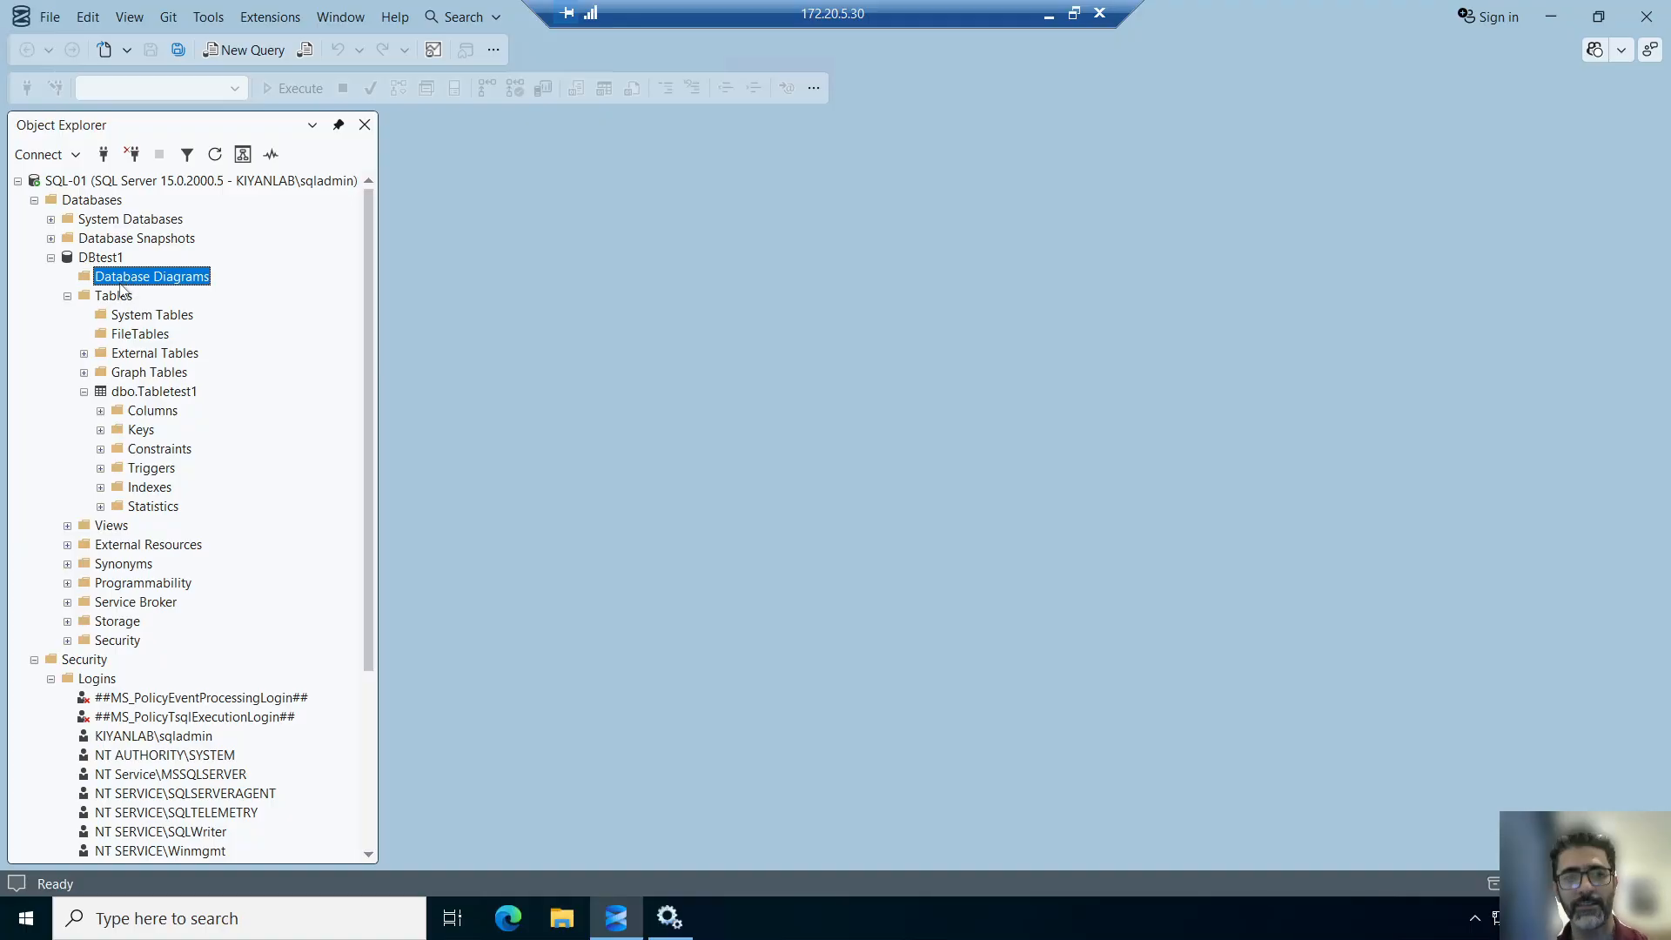
pyautogui.click(117, 260)
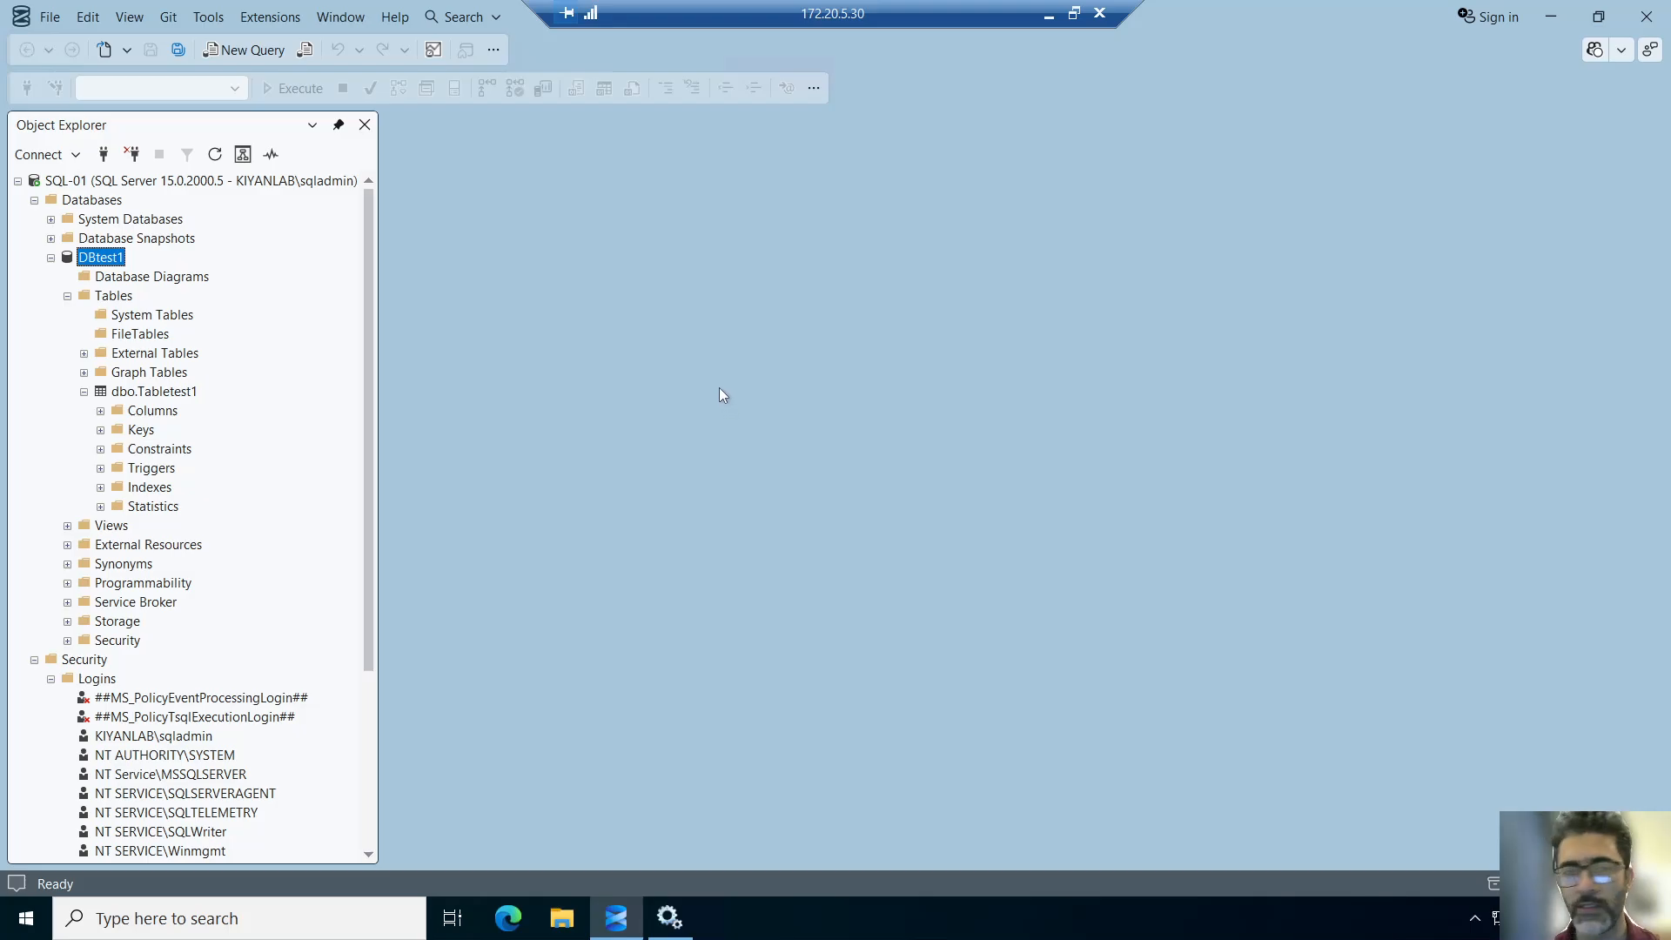
# - Return to the NetBackup web console and check the host mappings awaiting approval
pyautogui.click(1050, 17)
pyautogui.scroll(-5, 139, 598)
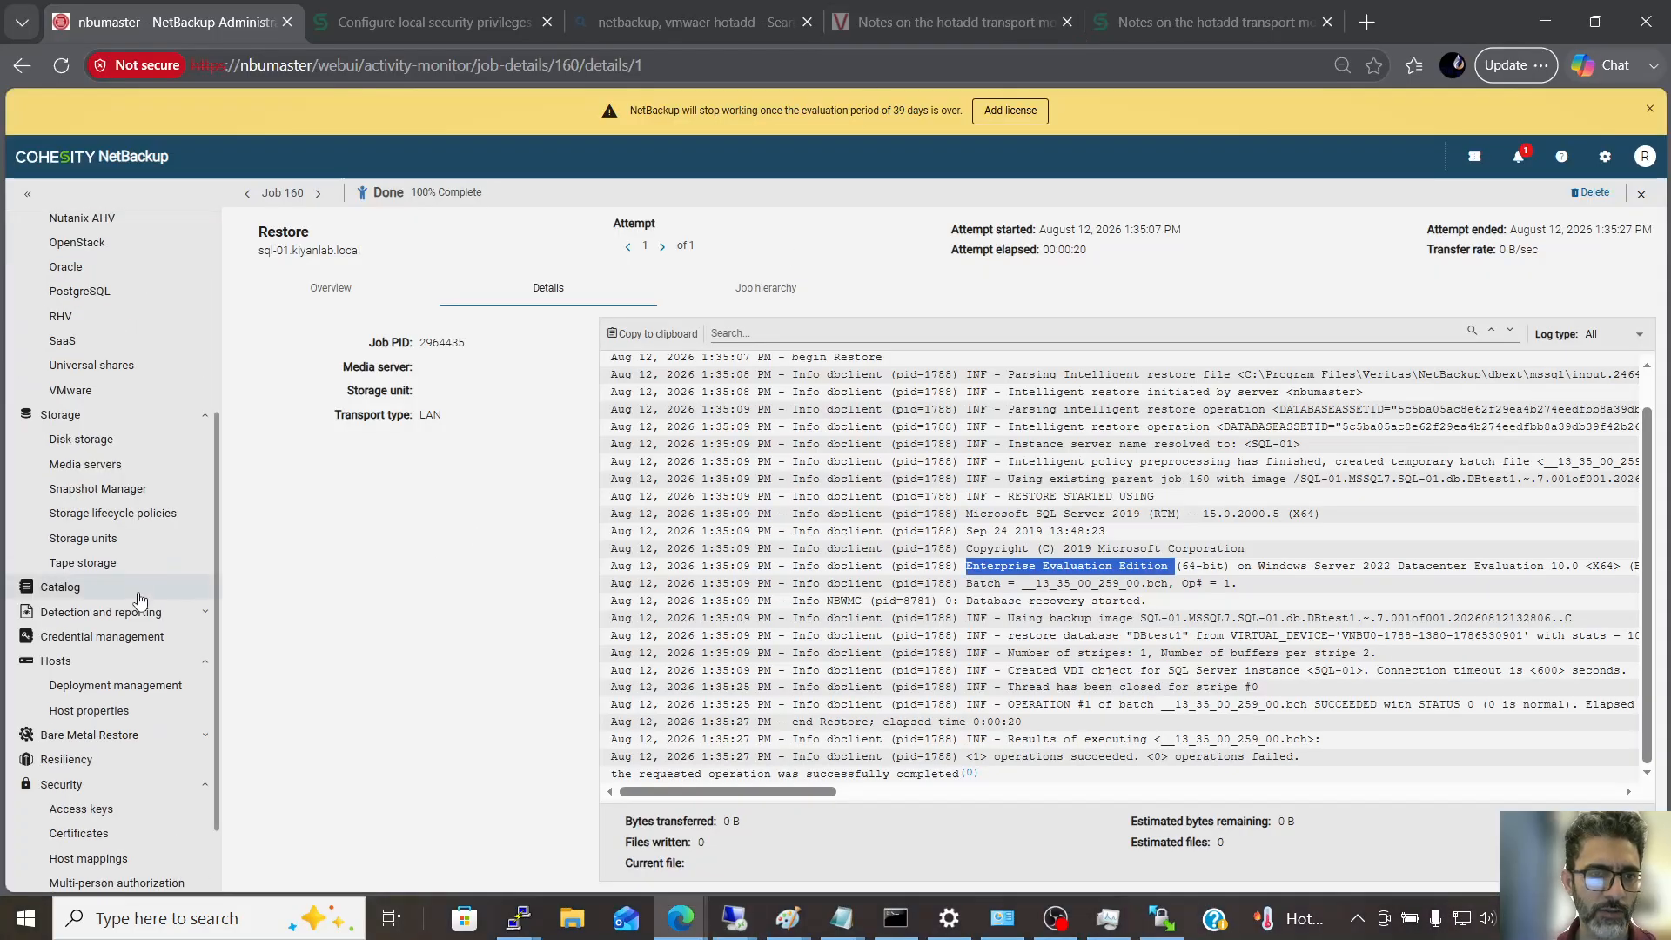
pyautogui.scroll(-1, 139, 686)
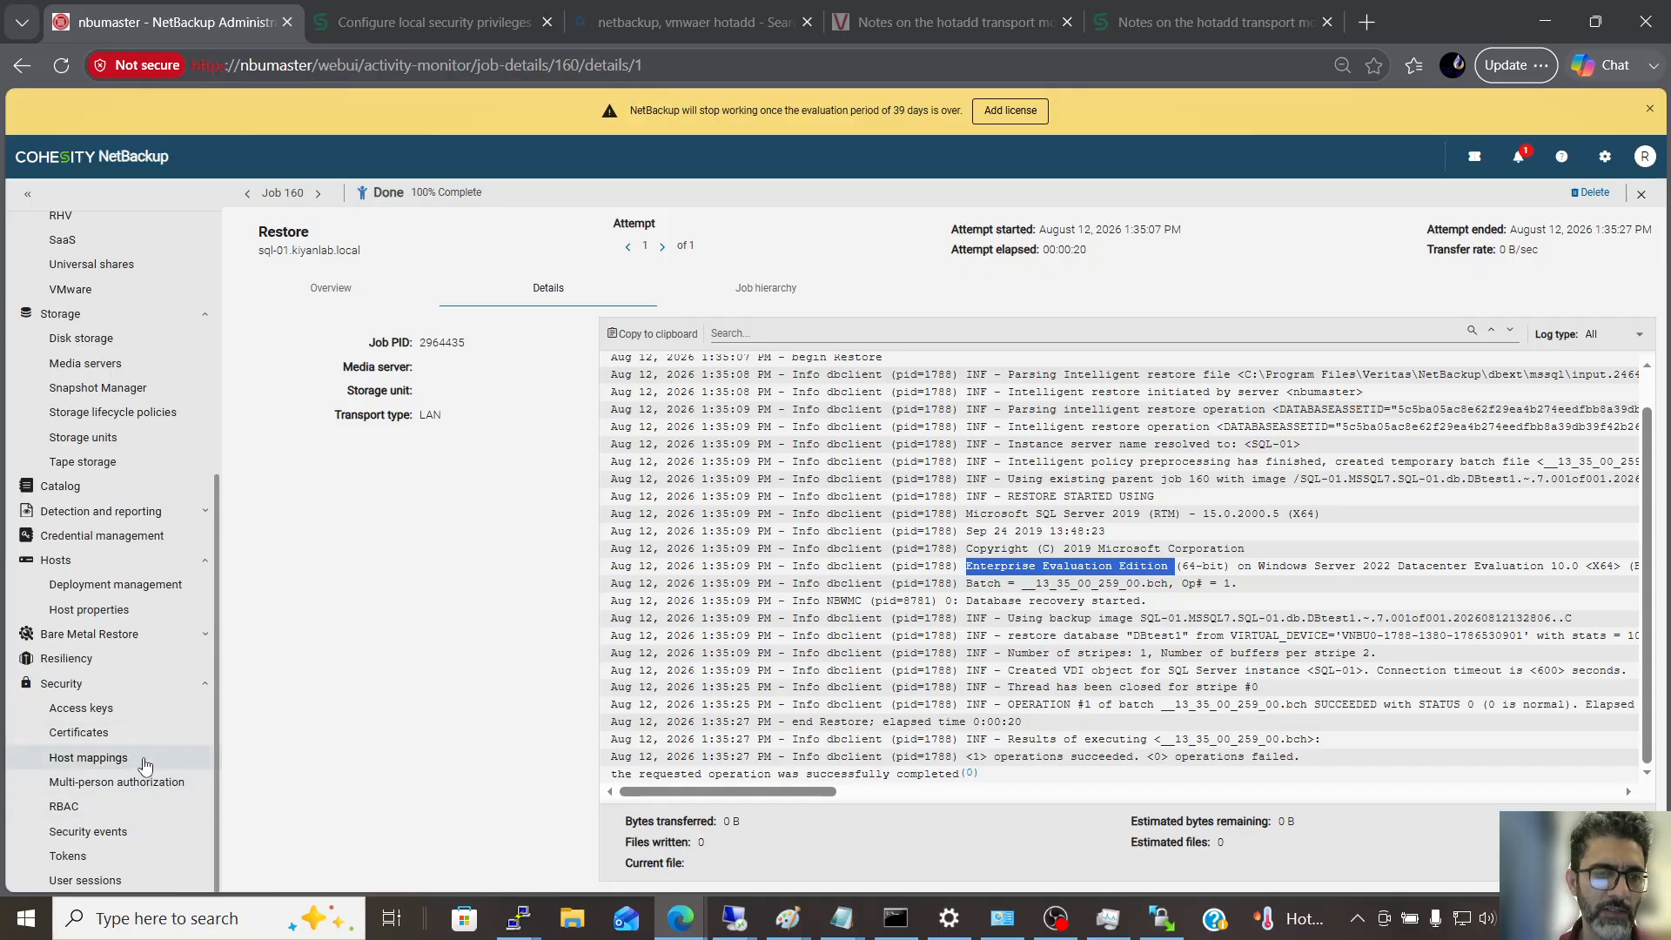
pyautogui.click(145, 763)
pyautogui.click(379, 246)
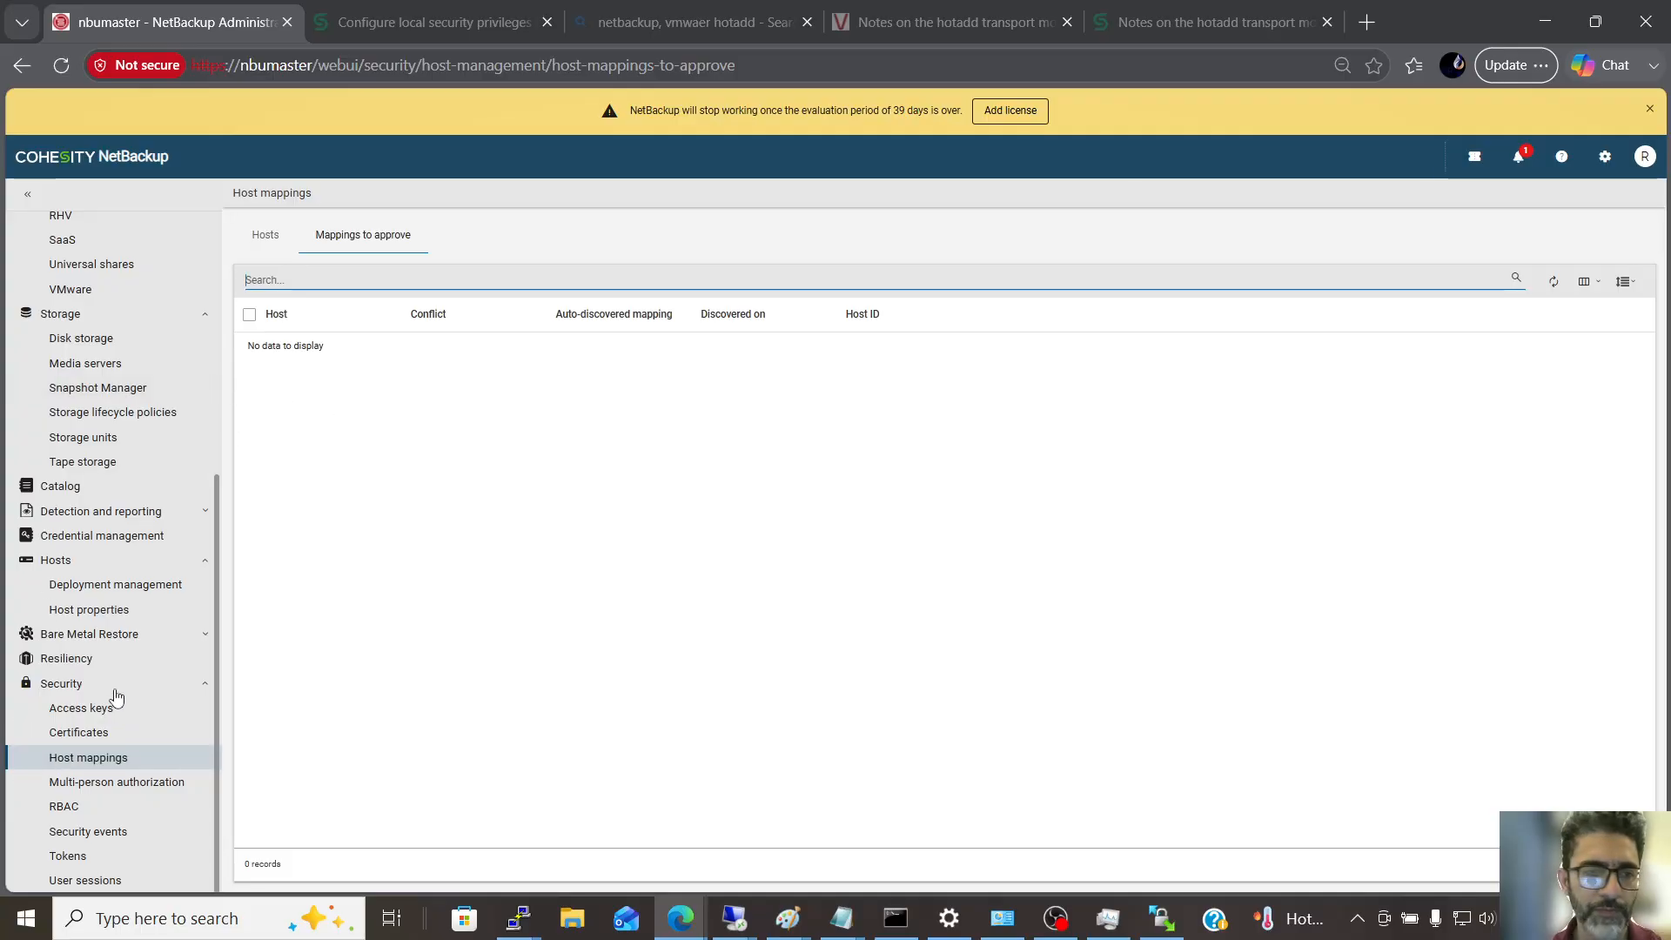
# - Open the host properties of primary server nbumaster for editing and show its Distributed application restore mapping settings
pyautogui.click(106, 612)
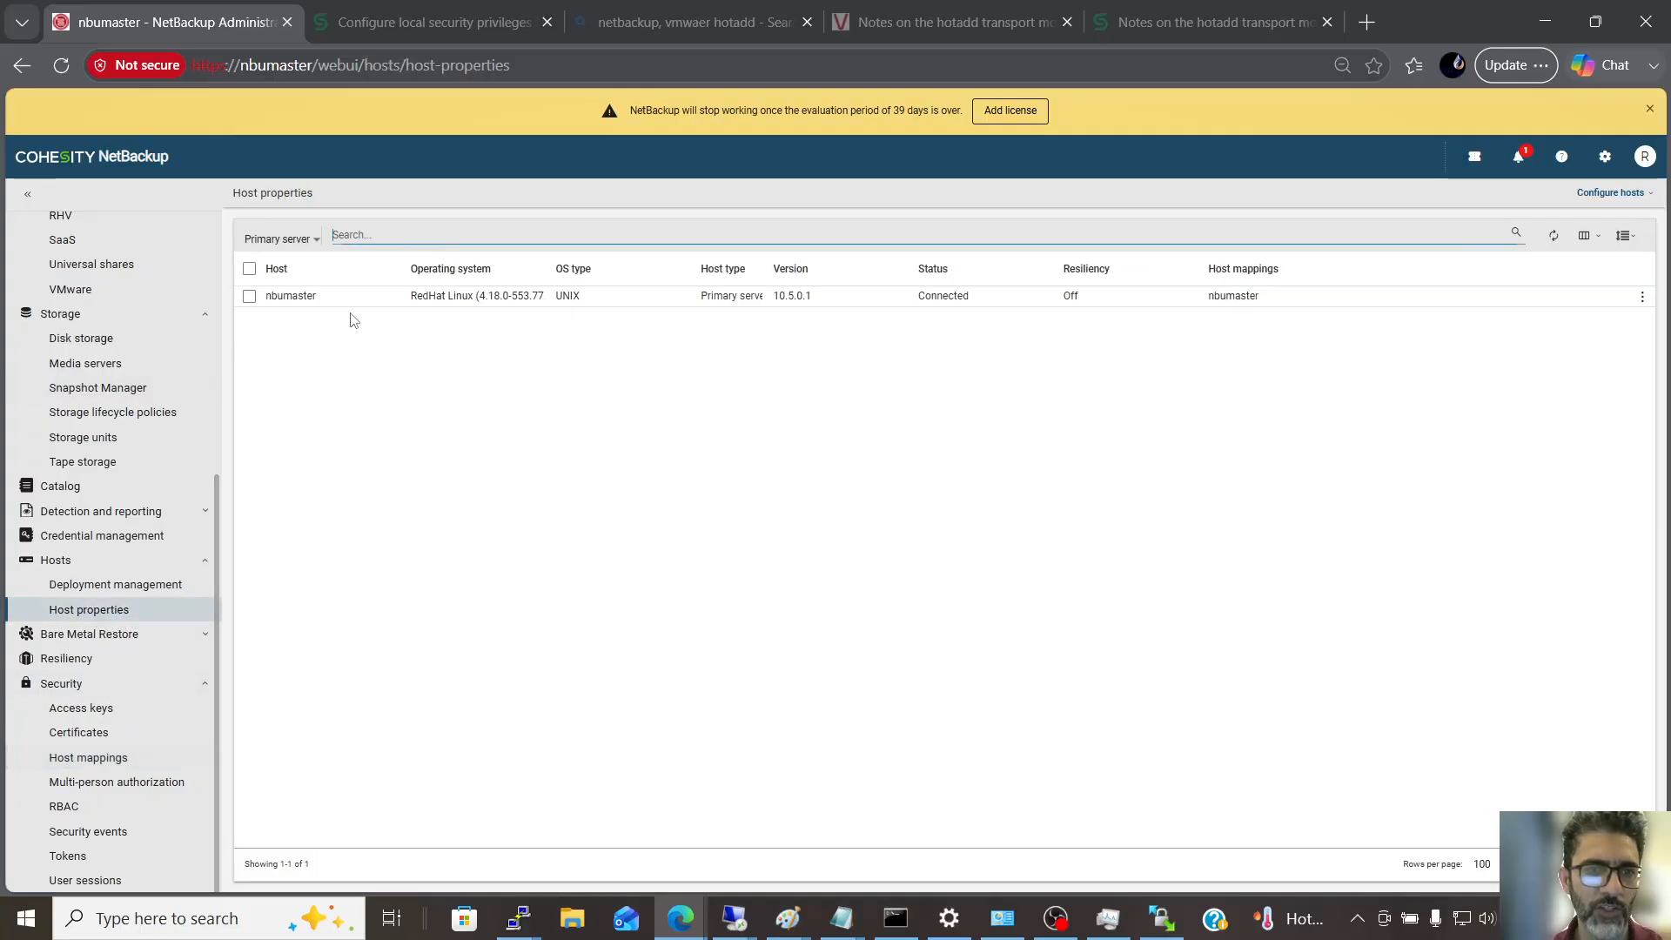
pyautogui.click(250, 297)
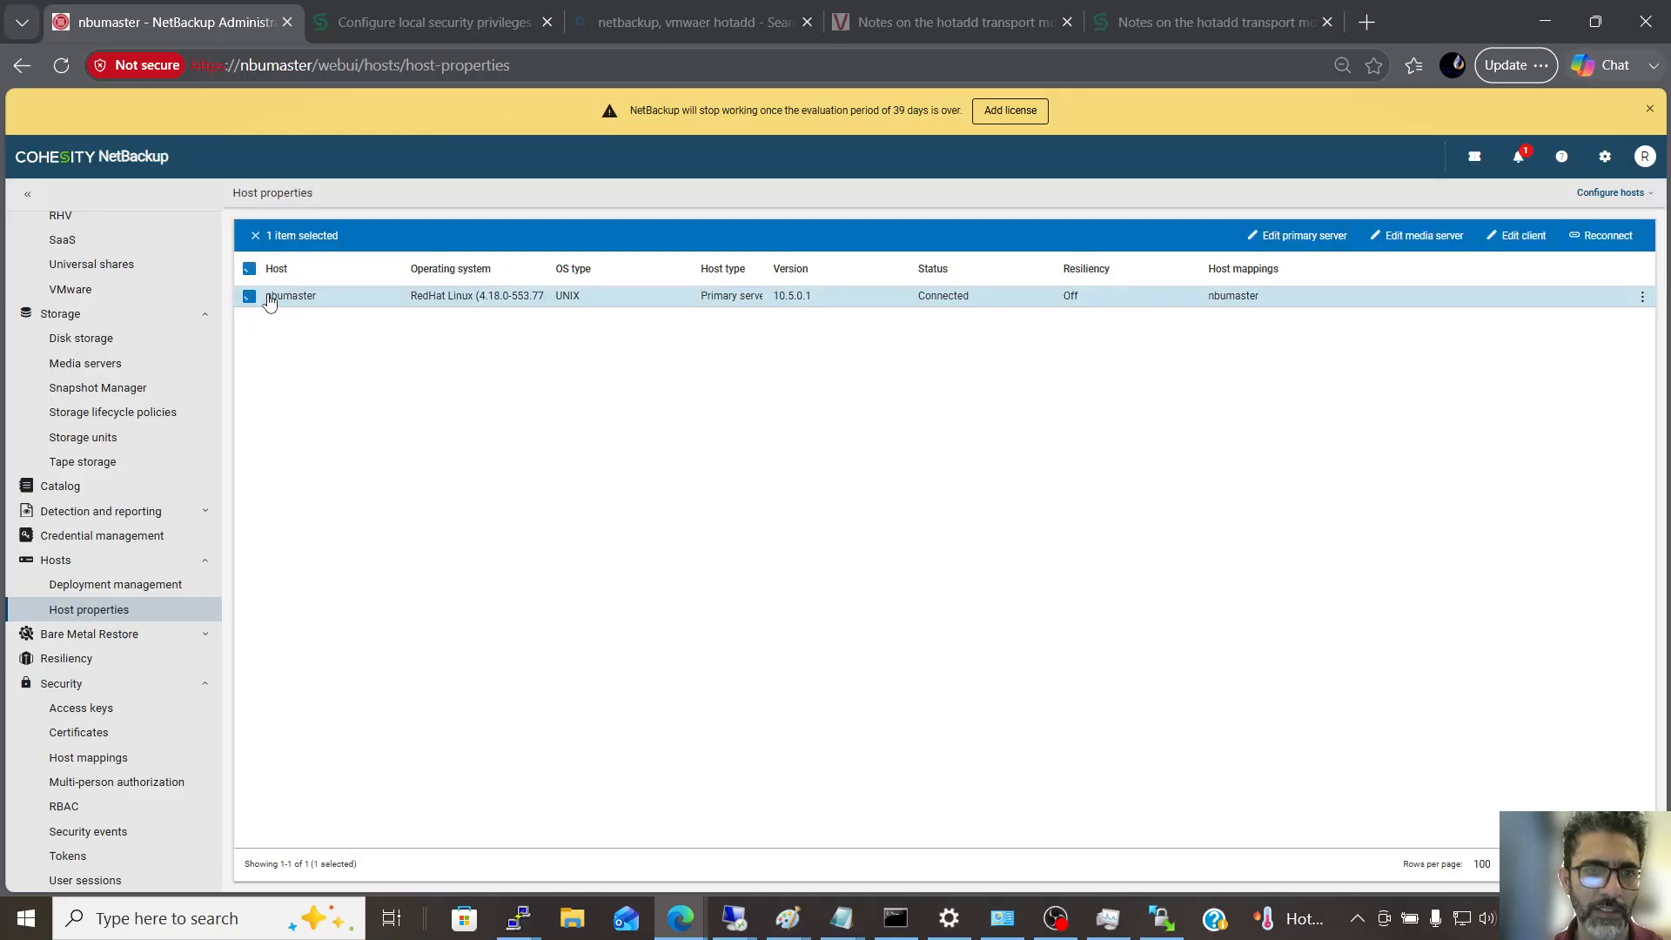
pyautogui.click(1300, 237)
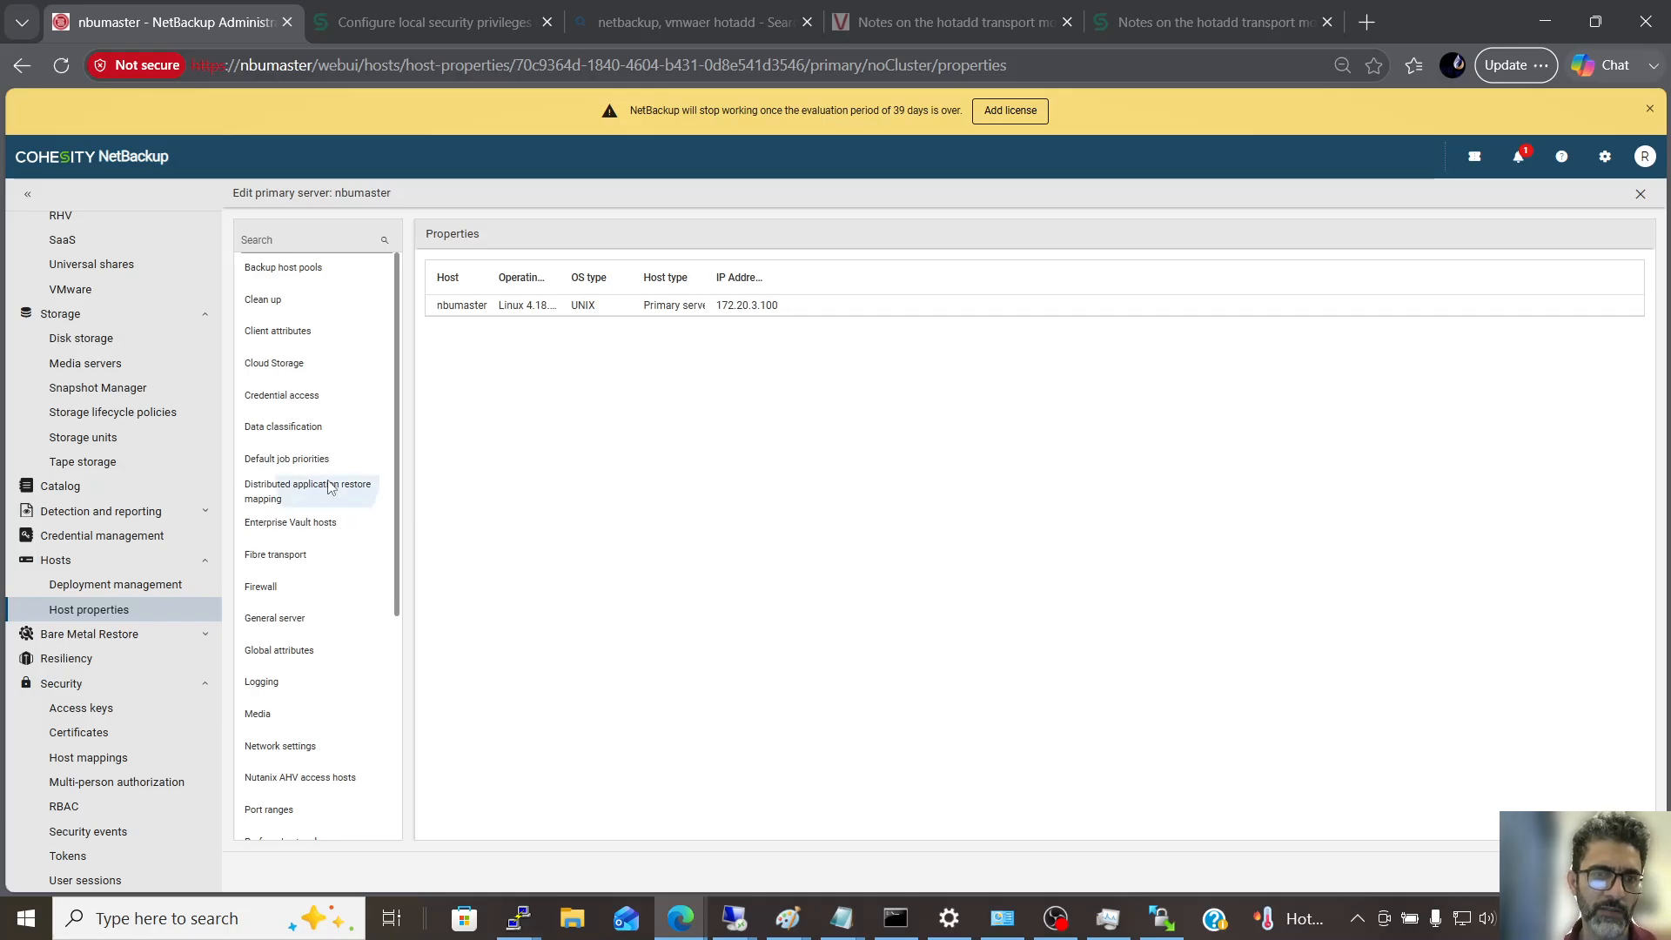
pyautogui.click(331, 489)
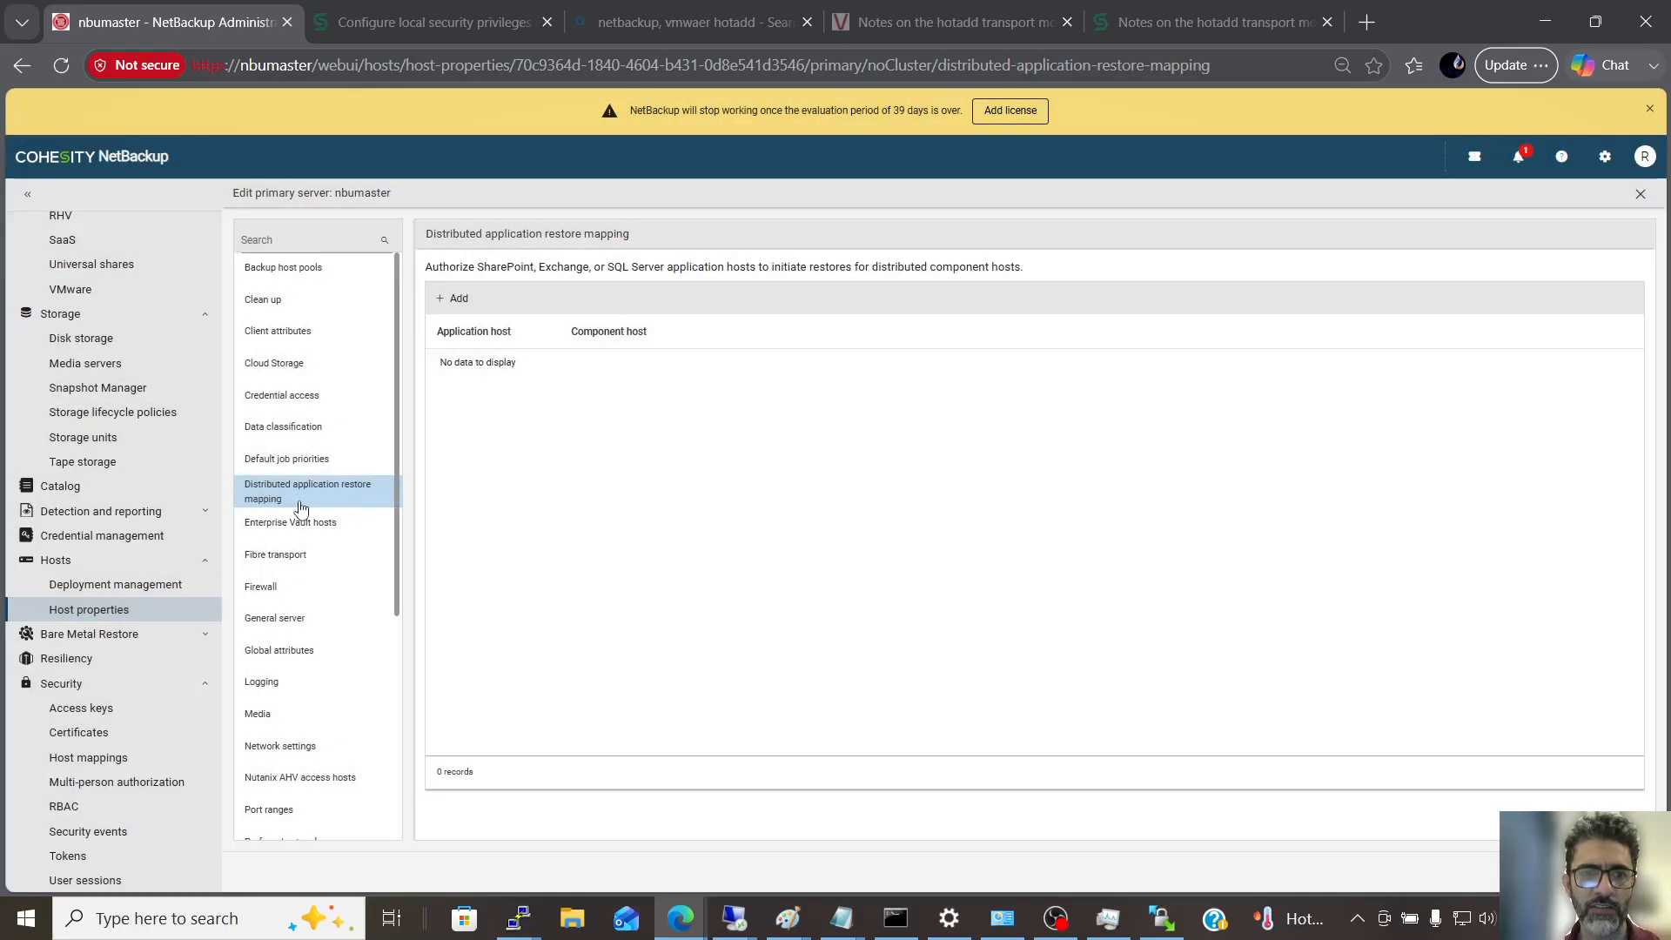
# - Read the description of which application hosts the restore mapping authorizes, and cancel editing the primary server's properties
pyautogui.moveTo(501, 269); pyautogui.dragTo(889, 269)
pyautogui.click(478, 274)
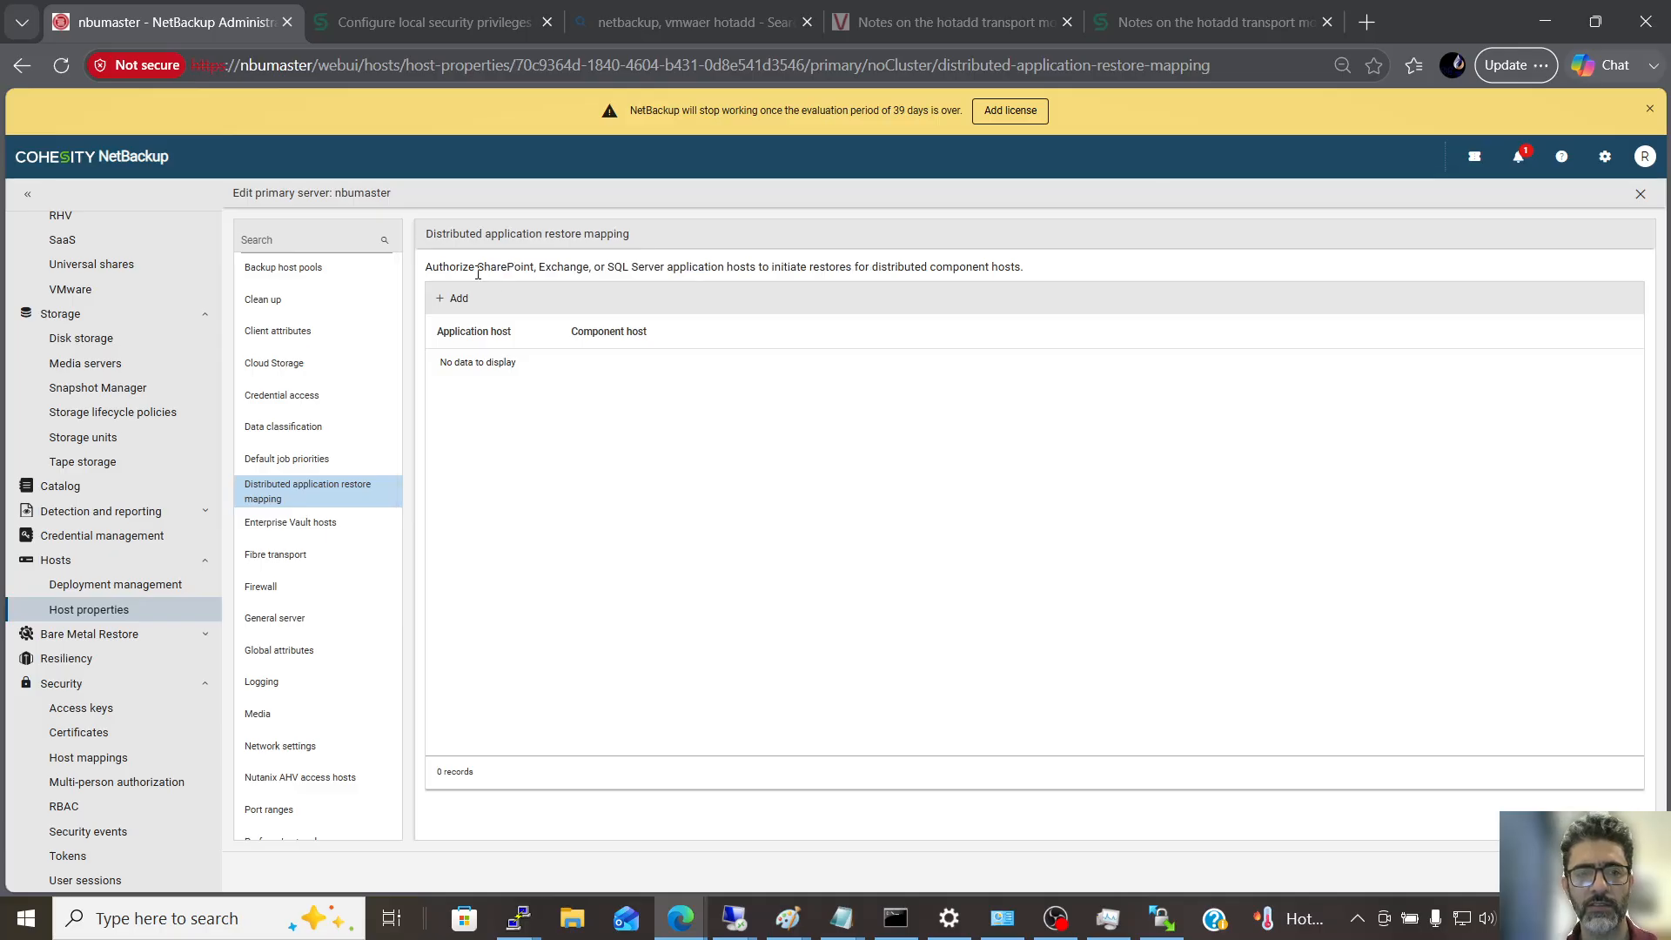
pyautogui.moveTo(430, 266); pyautogui.dragTo(1025, 270)
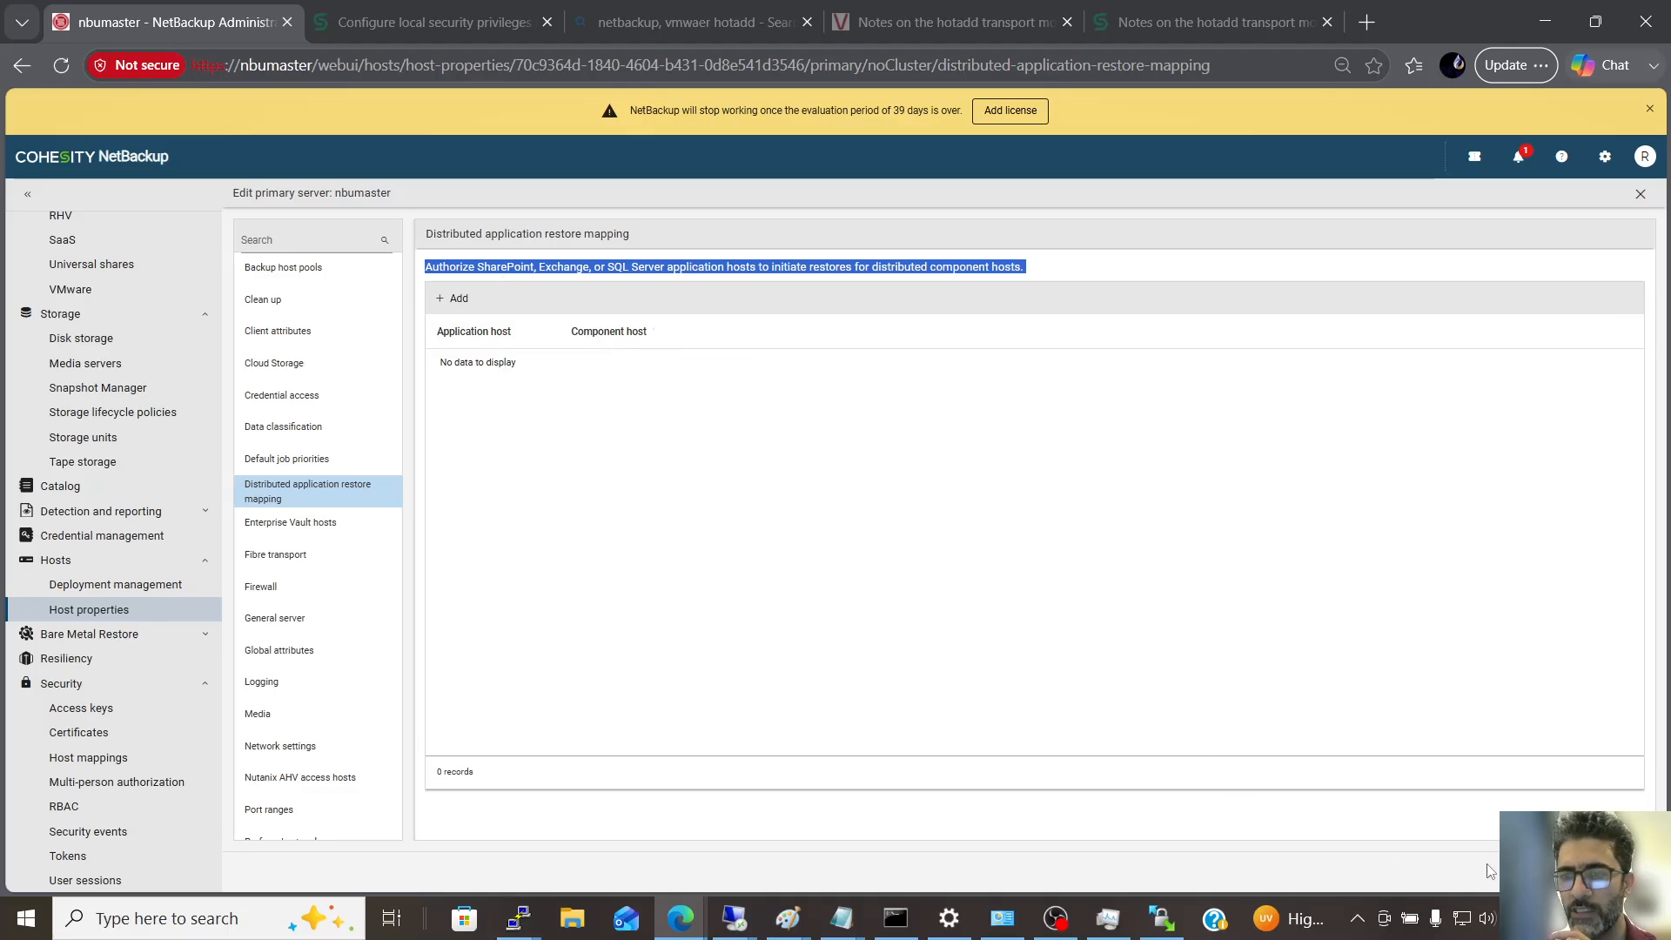
pyautogui.click(1561, 872)
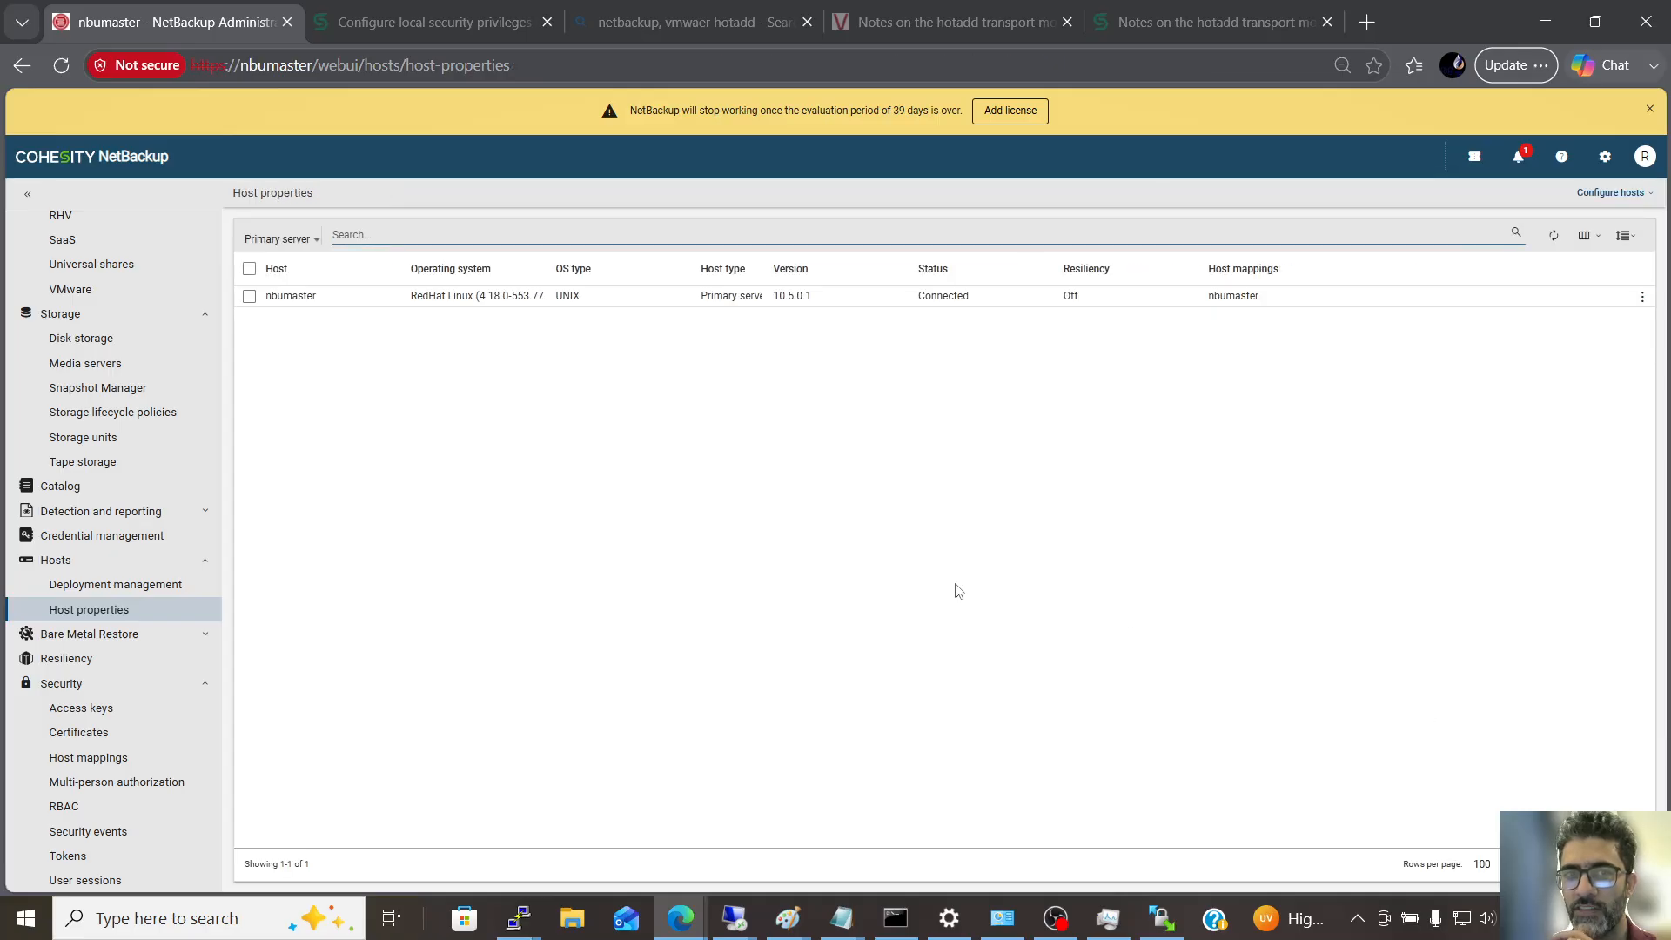